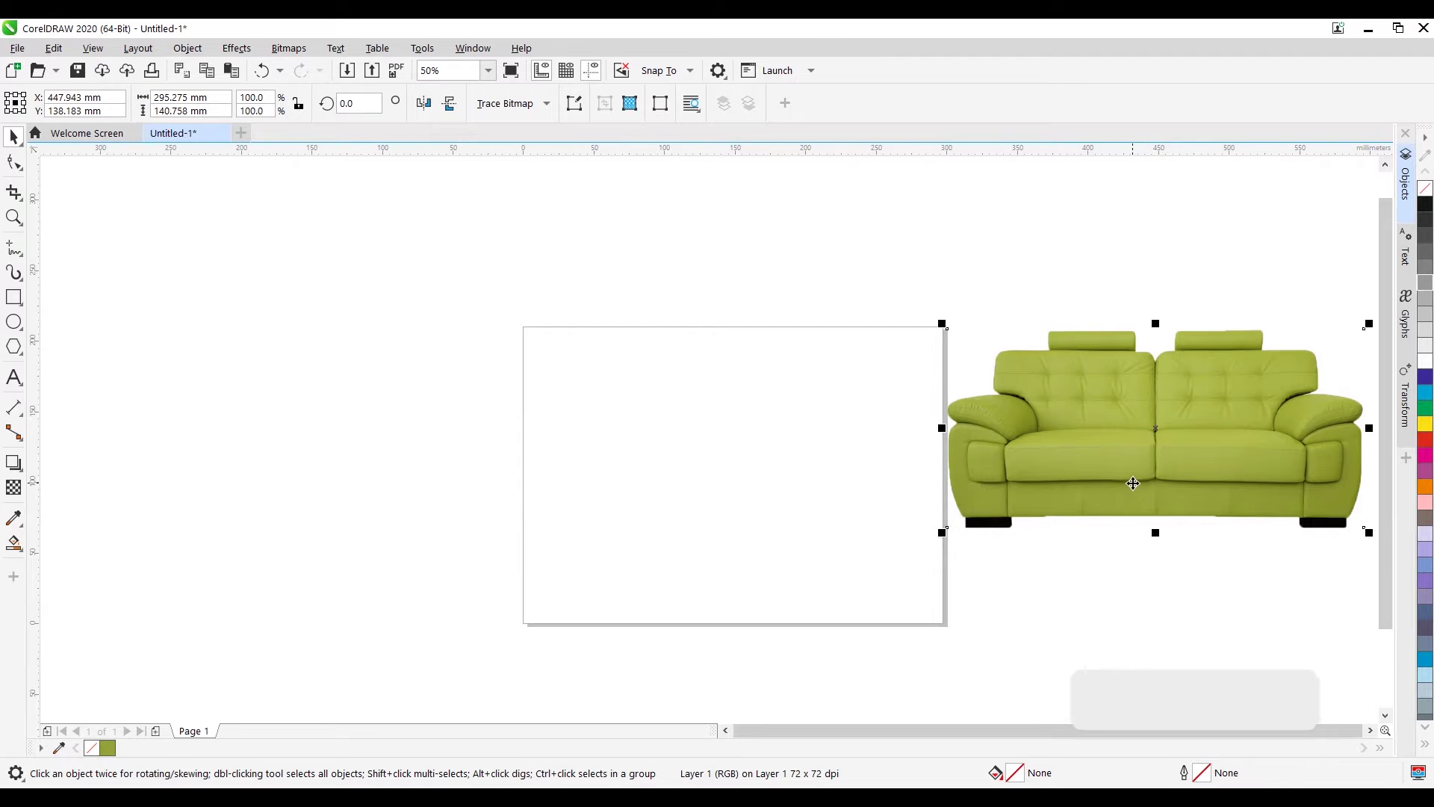
pyautogui.moveTo(1129, 481)
pyautogui.mouseDown()
pyautogui.moveTo(1002, 553)
pyautogui.moveTo(1065, 424)
pyautogui.moveTo(1126, 478)
pyautogui.mouseUp()
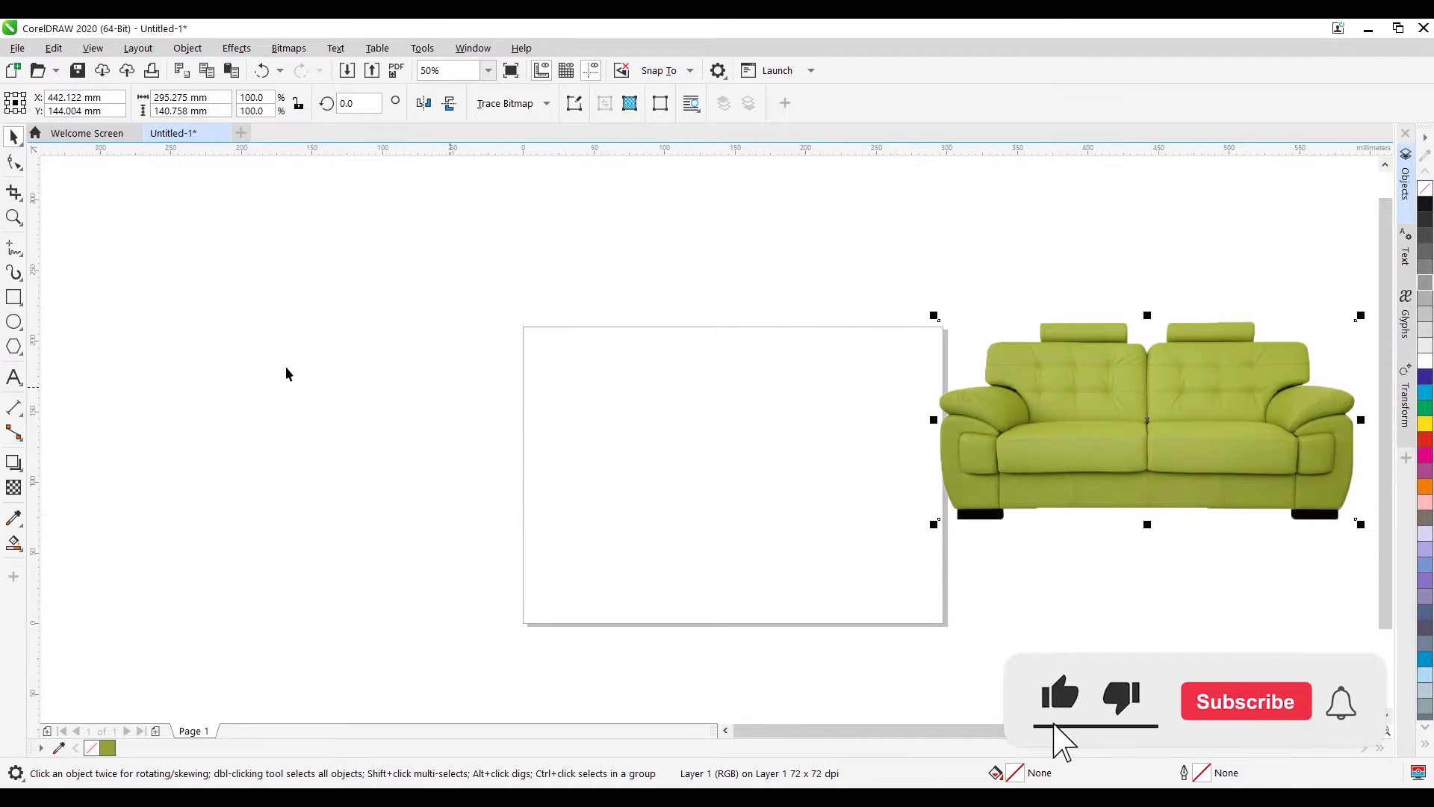
pyautogui.doubleClick(13, 296)
pyautogui.press('space')
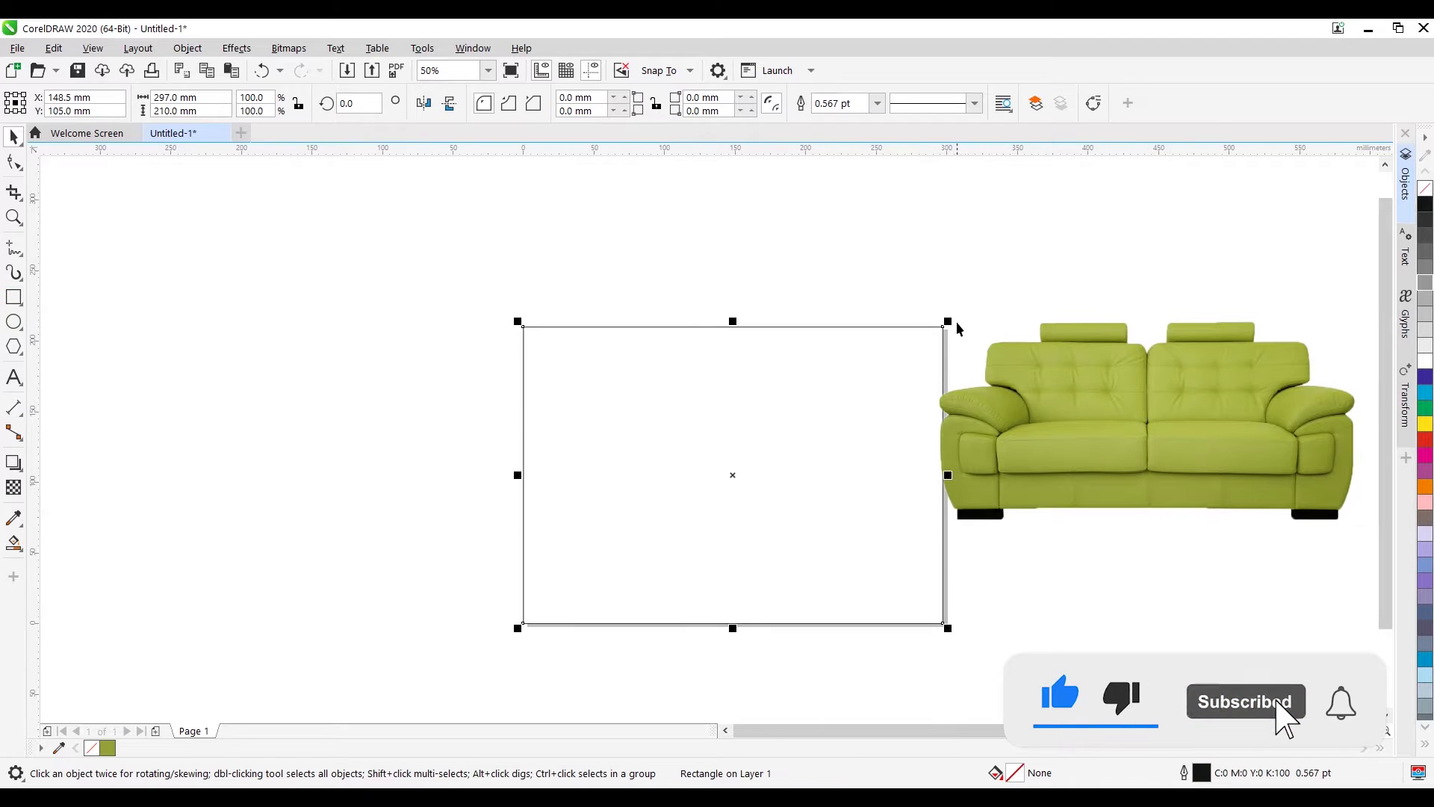
pyautogui.click(211, 329)
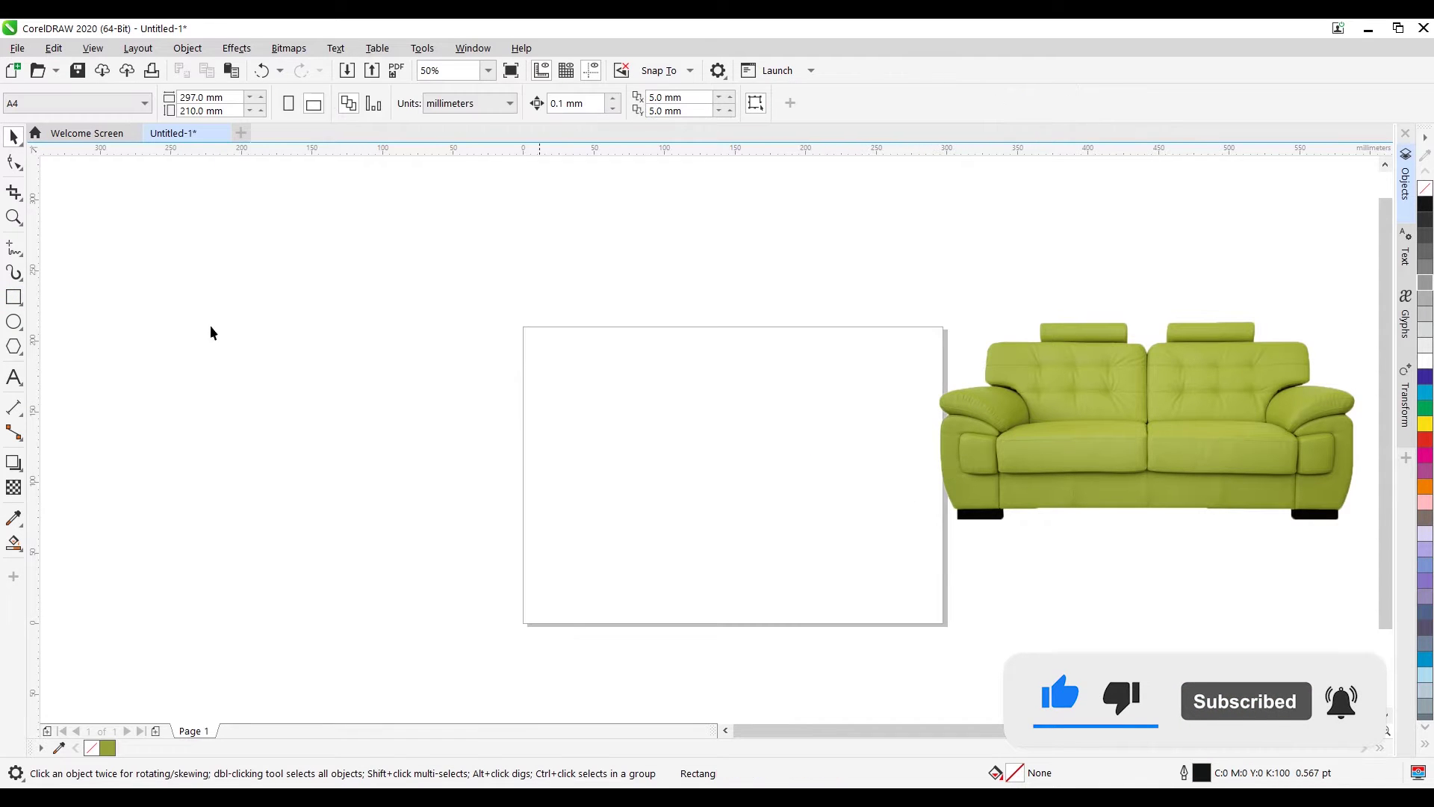
# Step: Draw a square of about 190.5 mm and center it on the page
pyautogui.press('space')
pyautogui.moveTo(630, 379); pyautogui.dragTo(899, 648)
pyautogui.press('space')
pyautogui.moveTo(829, 586); pyautogui.dragTo(793, 528)
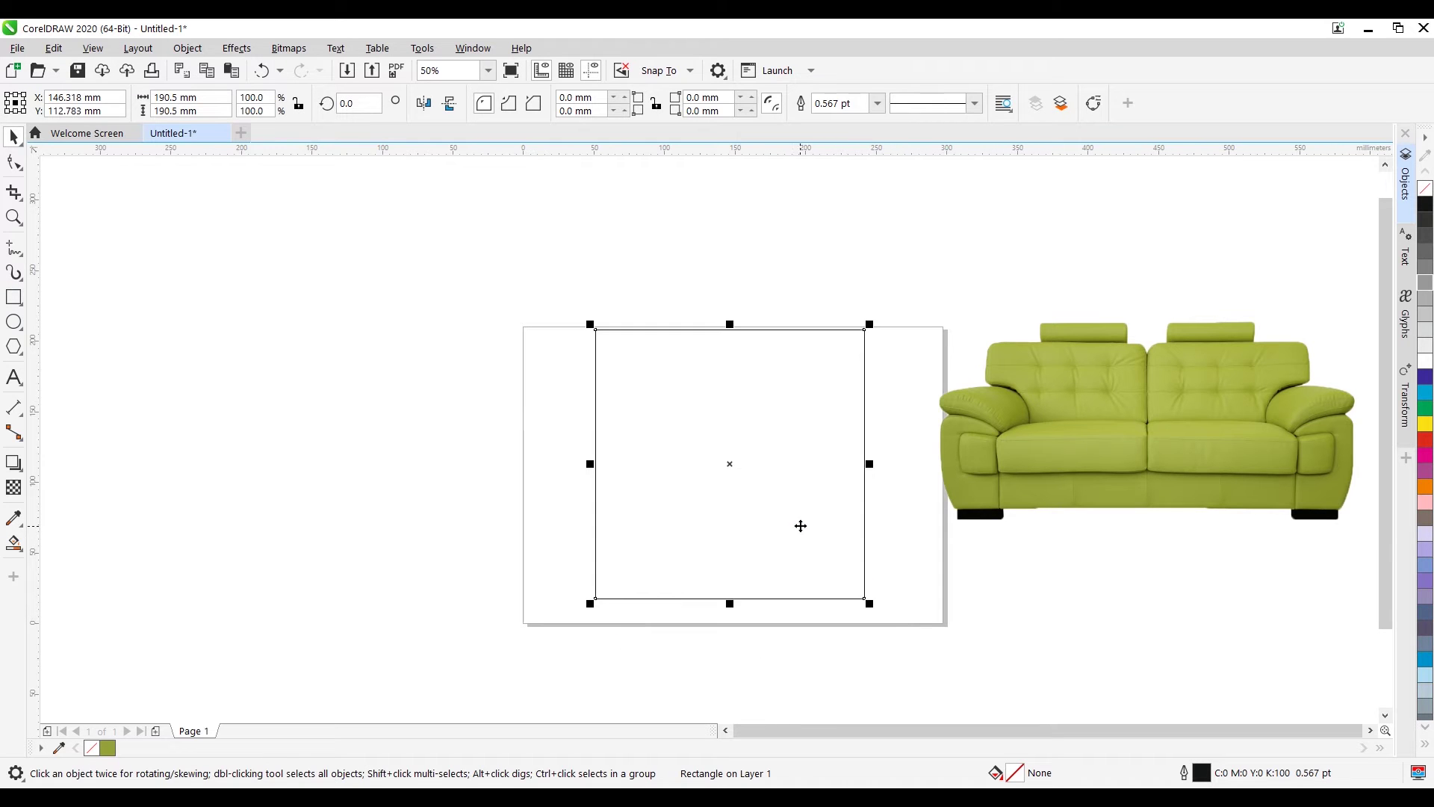
# Step: Scale the sofa image down proportionally to about 169 mm wide and center it inside the square
pyautogui.click(1030, 480)
pyautogui.moveTo(1361, 324); pyautogui.dragTo(1178, 410)
pyautogui.moveTo(1128, 492); pyautogui.dragTo(804, 505)
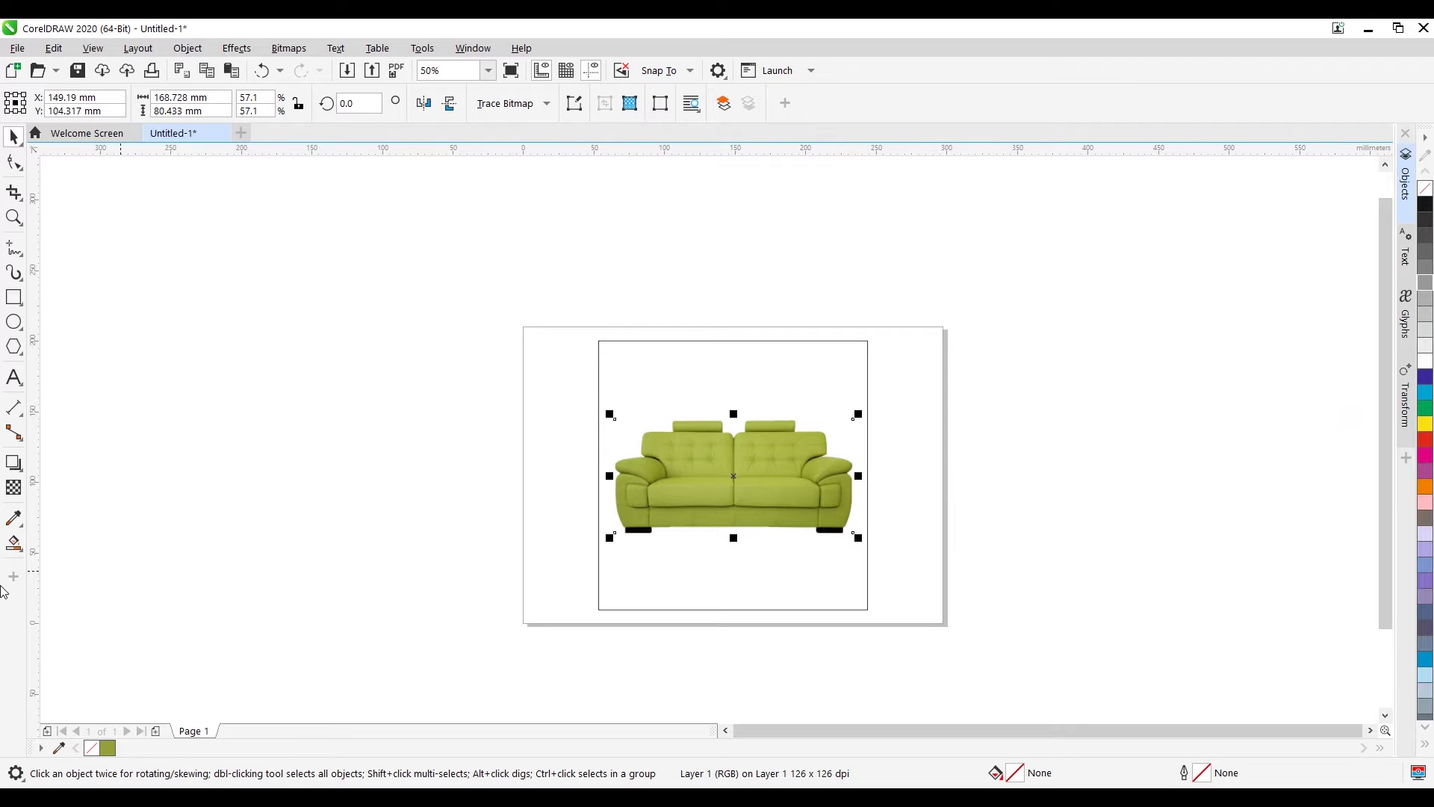
# Step: Fill the square with the sofa's olive green (#8F9B34) sampled by eyedropper, and send the square behind the sofa
pyautogui.click(14, 517)
pyautogui.click(705, 595)
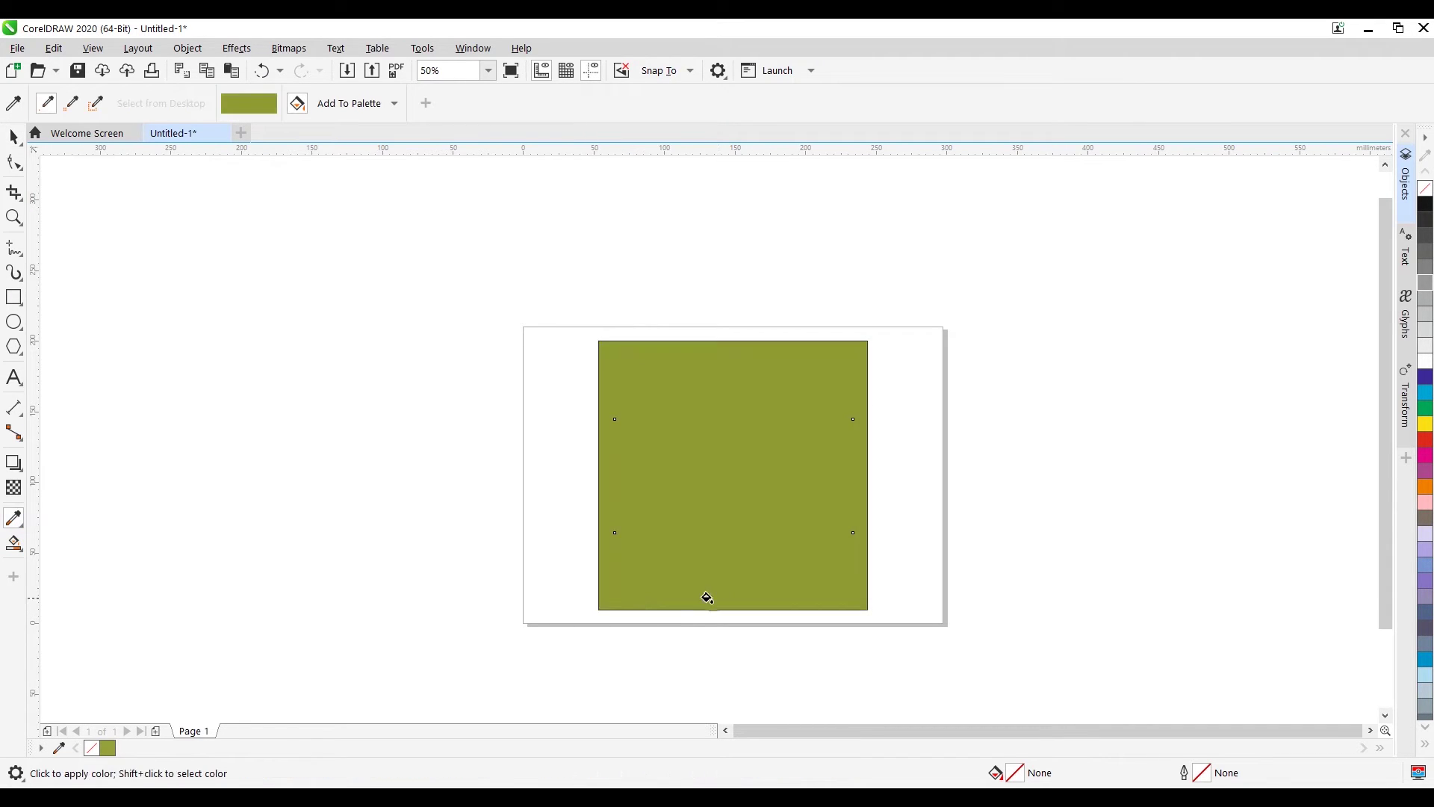
pyautogui.press('space')
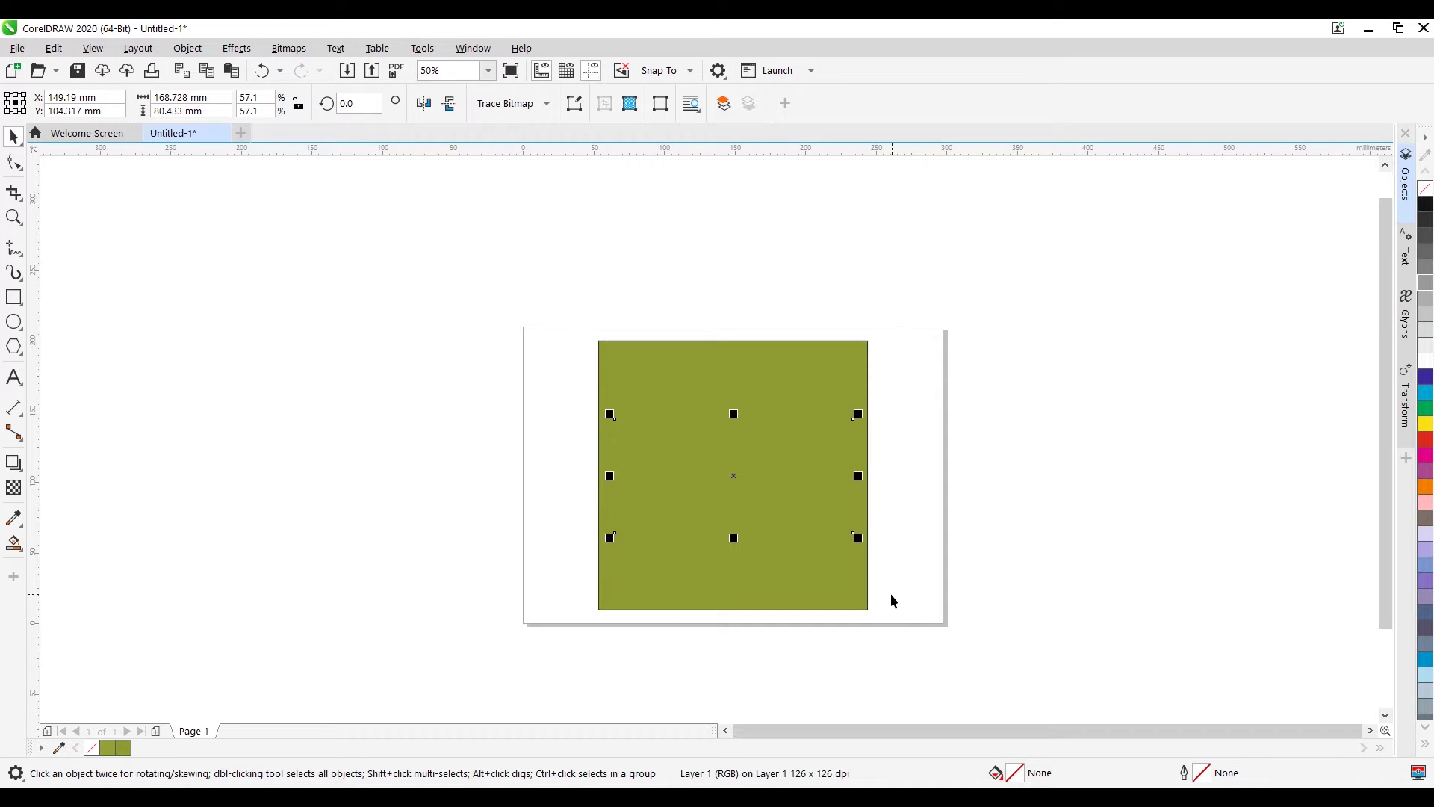
pyautogui.click(890, 601)
pyautogui.click(812, 362)
pyautogui.hotkey('shift', 'pagedown')
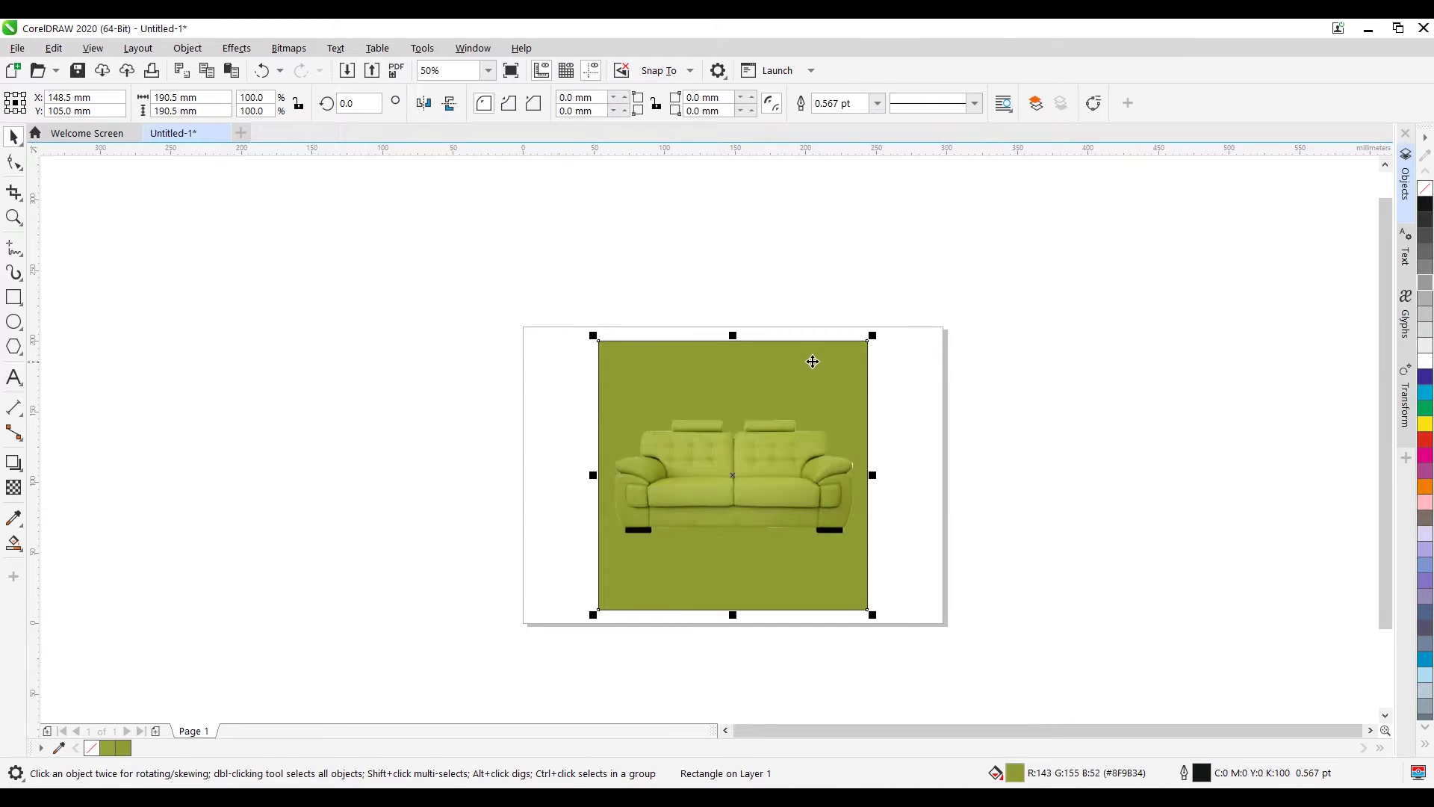
pyautogui.click(950, 336)
# Step: Change the background square's uniform fill to an elliptical fountain fill
pyautogui.scroll(2, 806, 407)
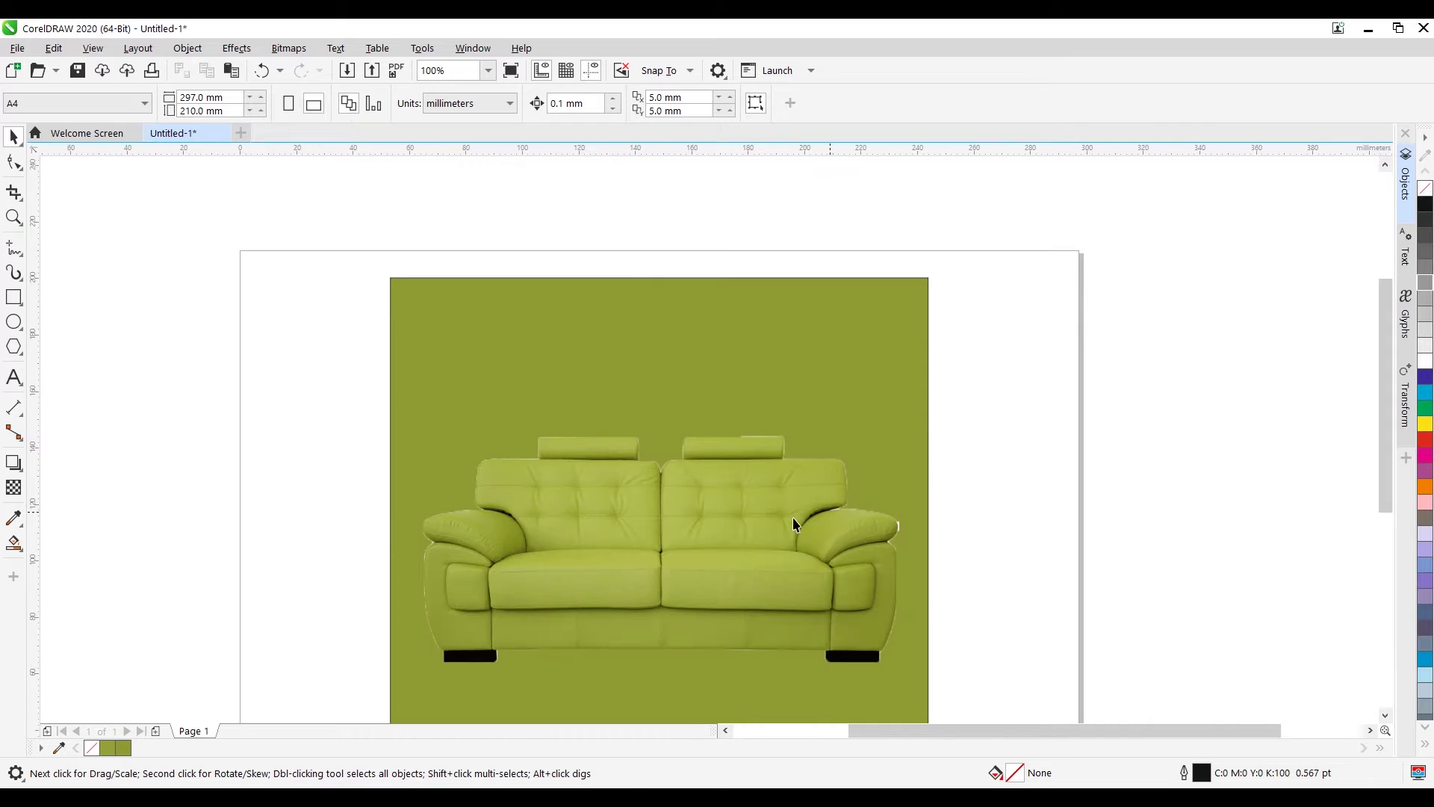
pyautogui.click(793, 455)
pyautogui.click(838, 375)
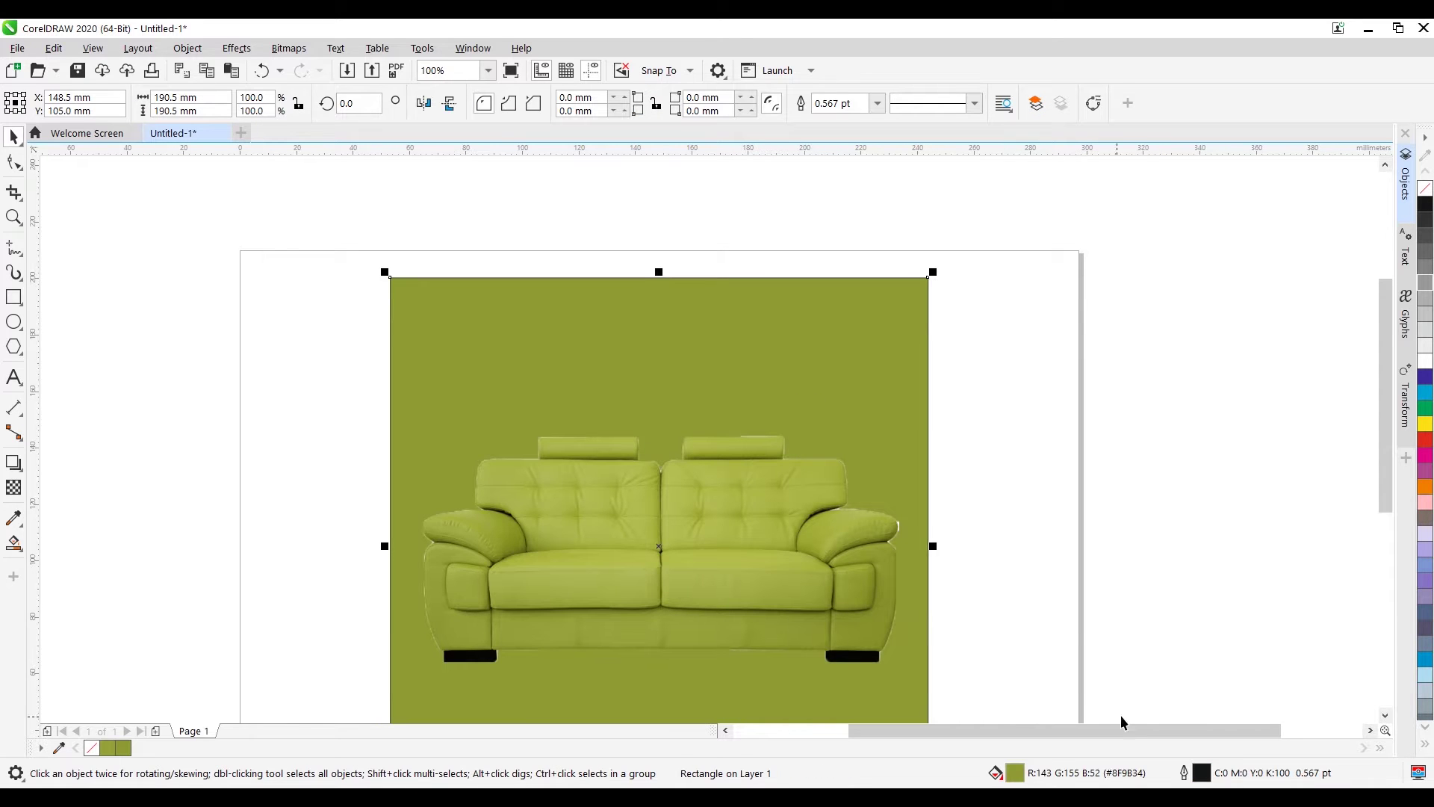
pyautogui.hotkey('shift', 'F11')
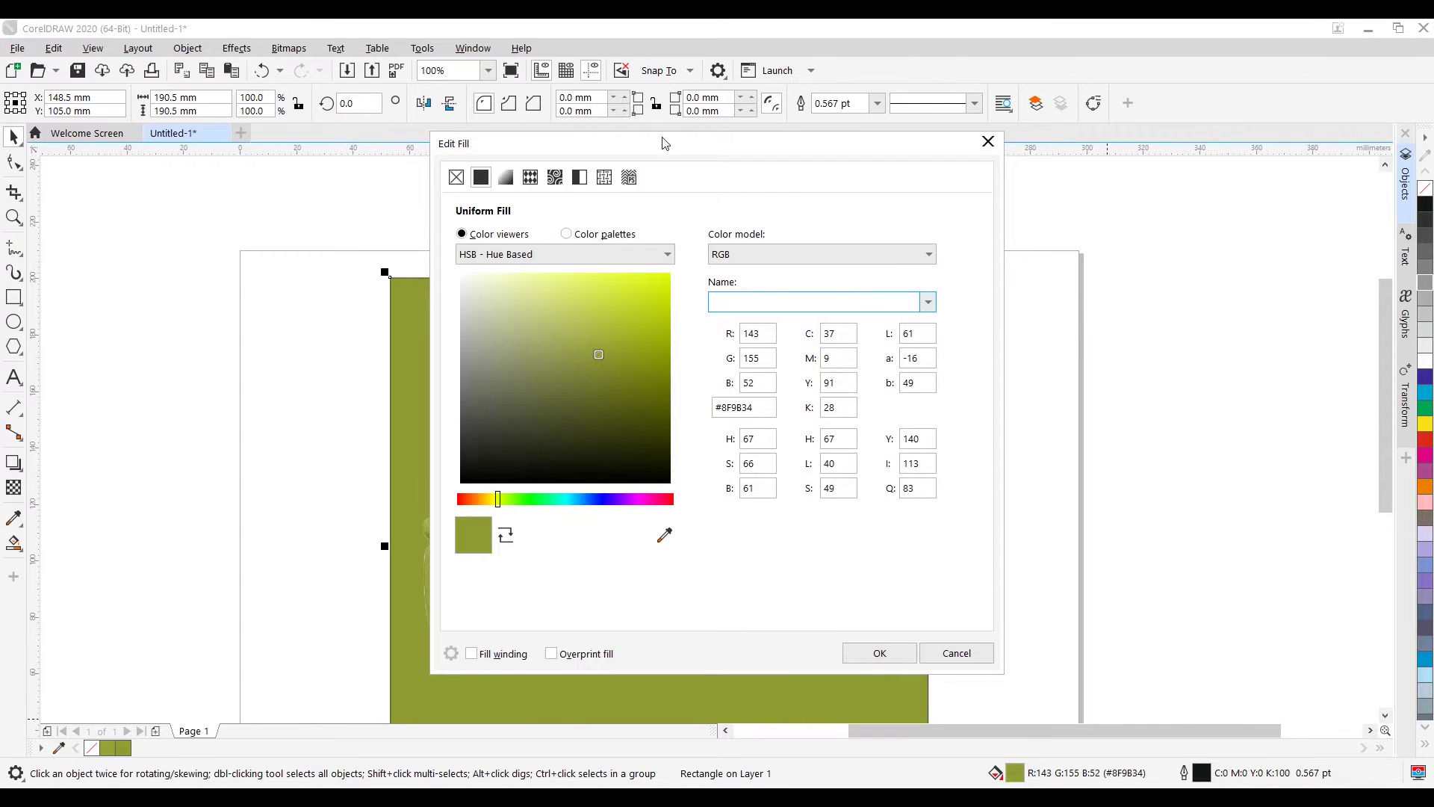
pyautogui.moveTo(665, 143); pyautogui.dragTo(1111, 153)
pyautogui.click(958, 177)
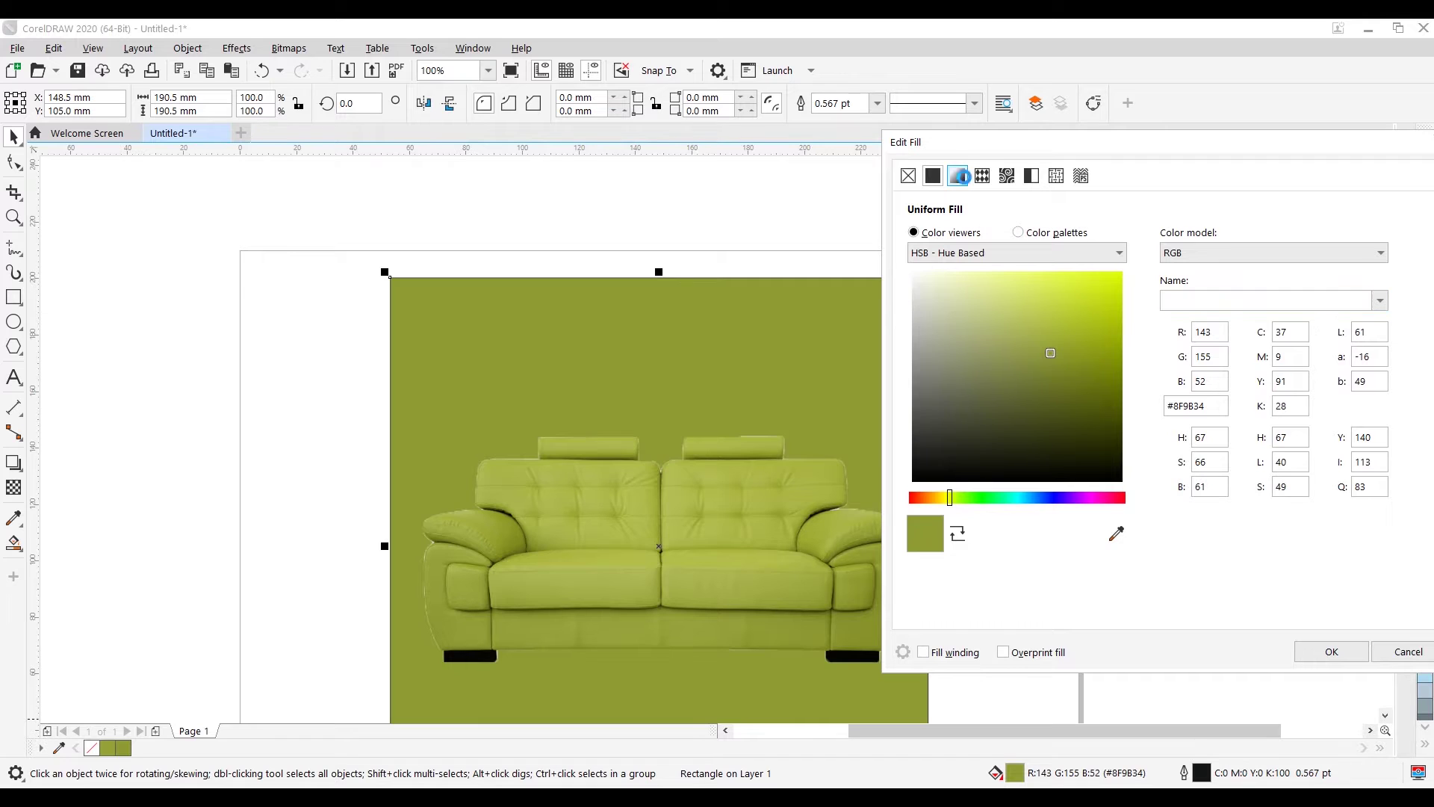
pyautogui.click(1197, 253)
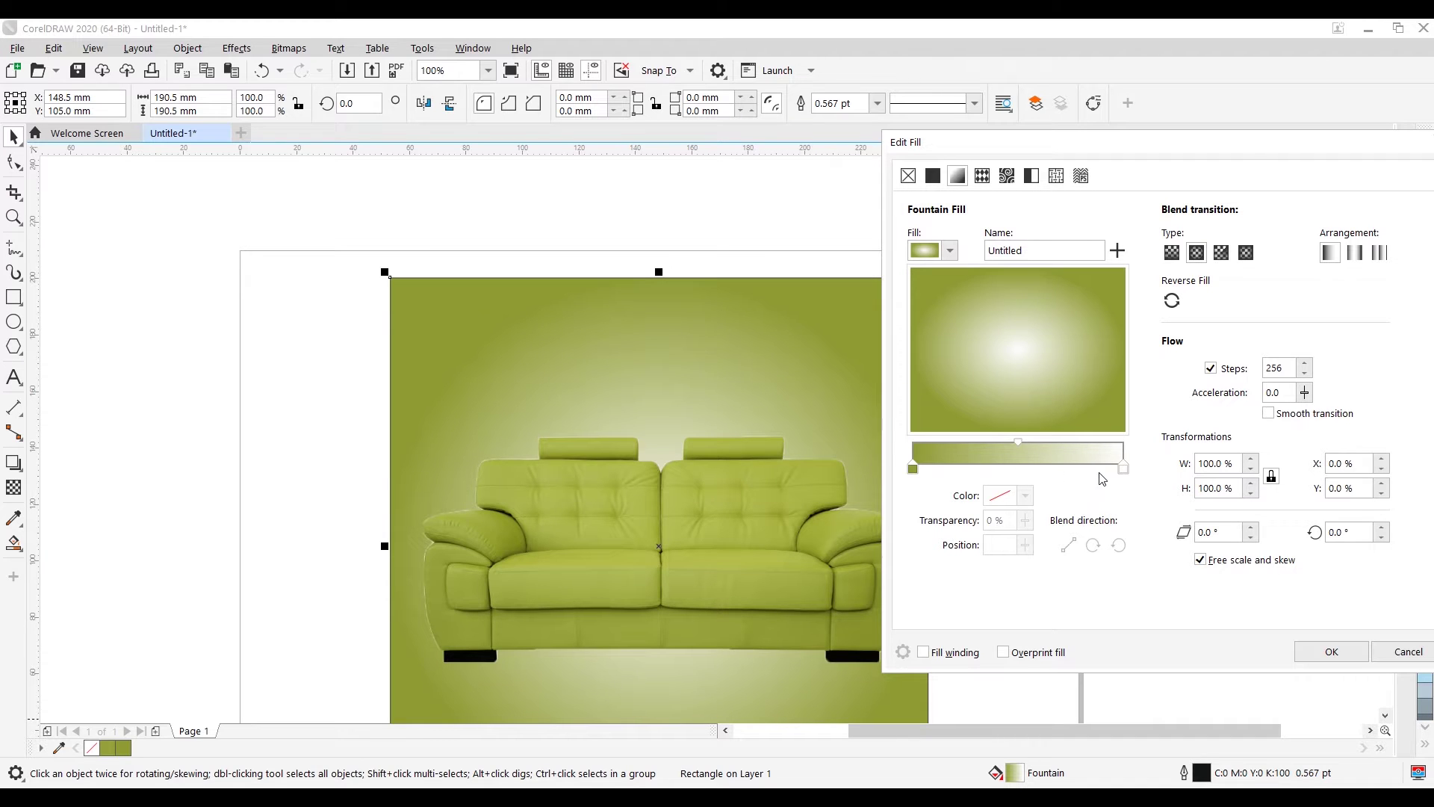
# Step: Replace the fountain fill's white center color with olive green sampled from the upper part of the background square
pyautogui.click(1122, 469)
pyautogui.click(1024, 496)
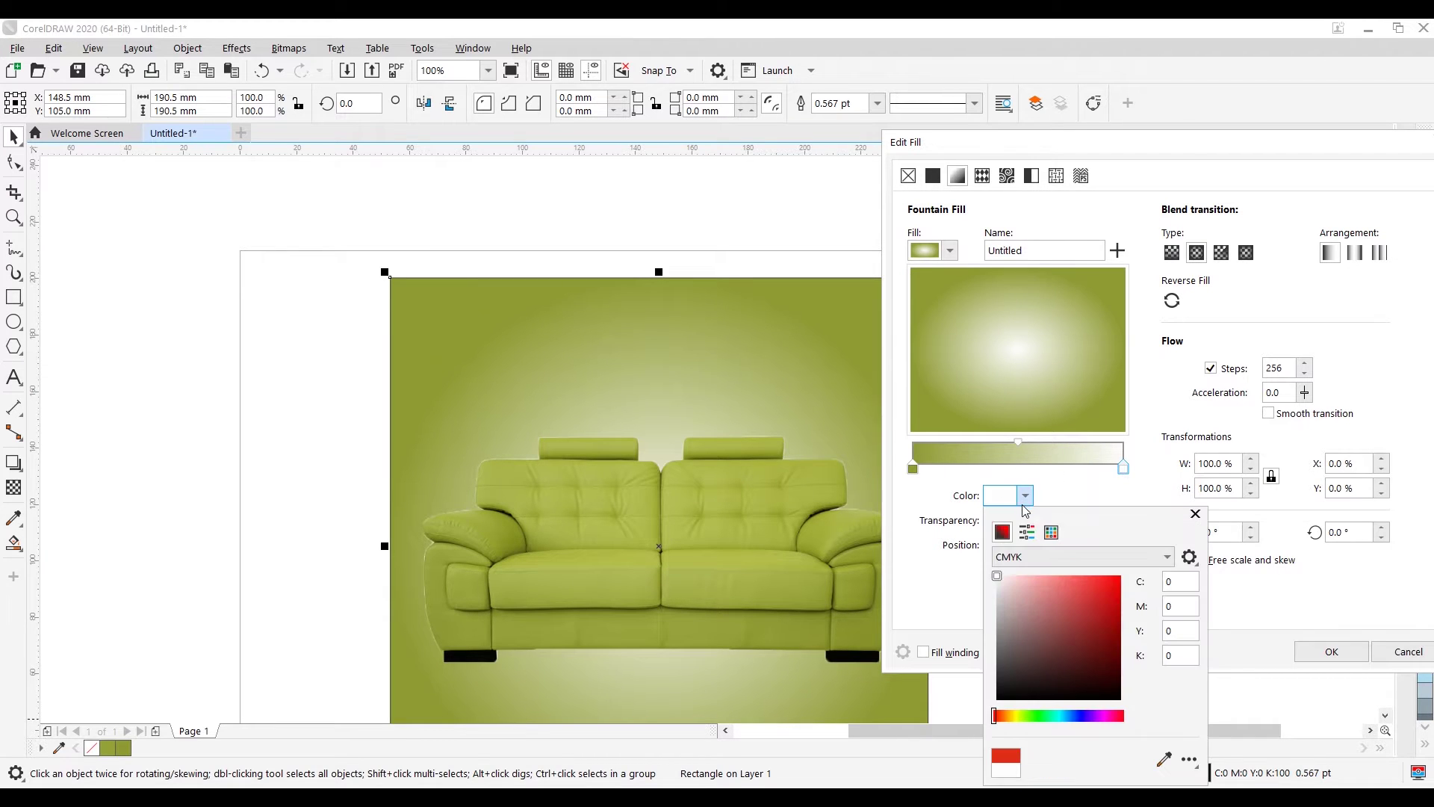
pyautogui.click(913, 471)
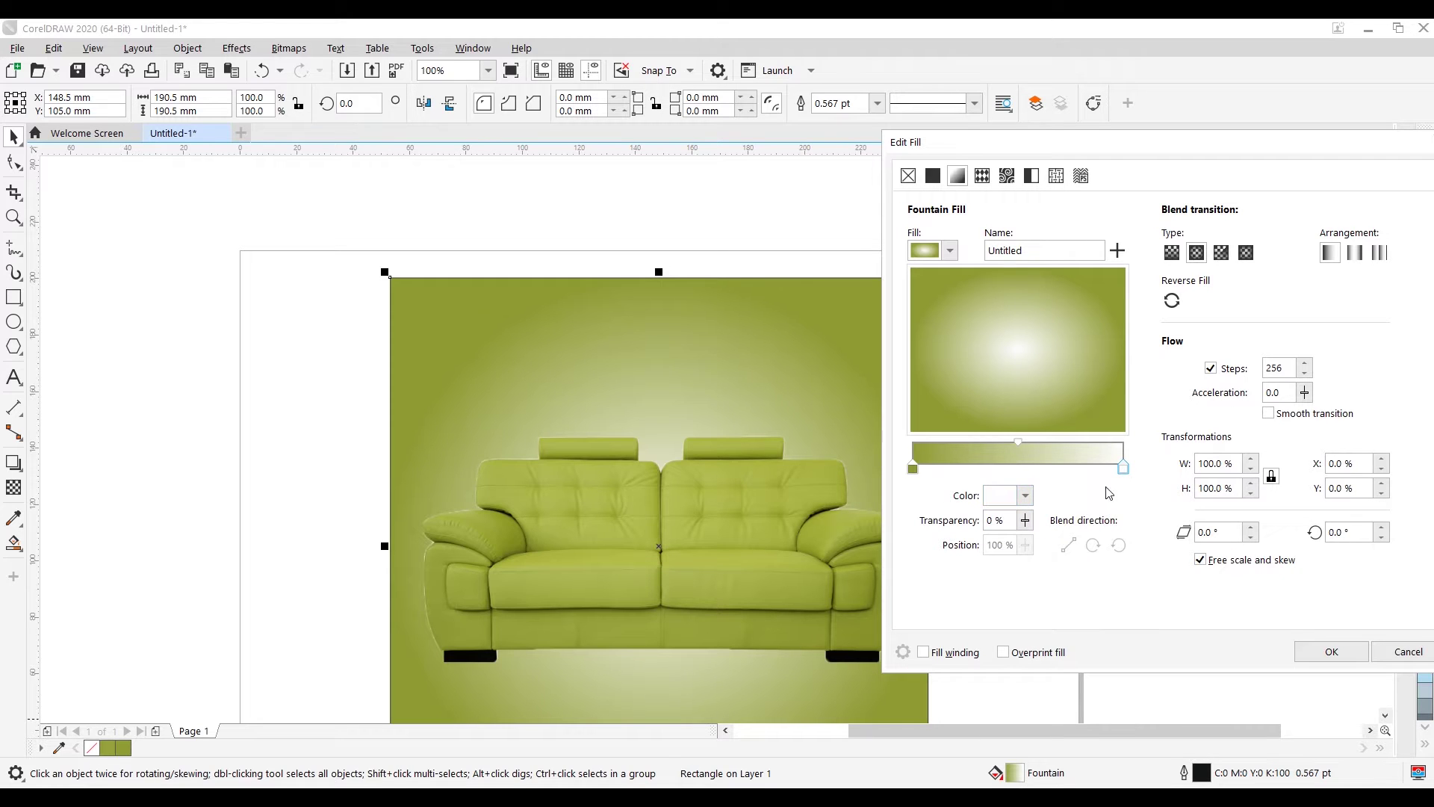
pyautogui.click(1027, 496)
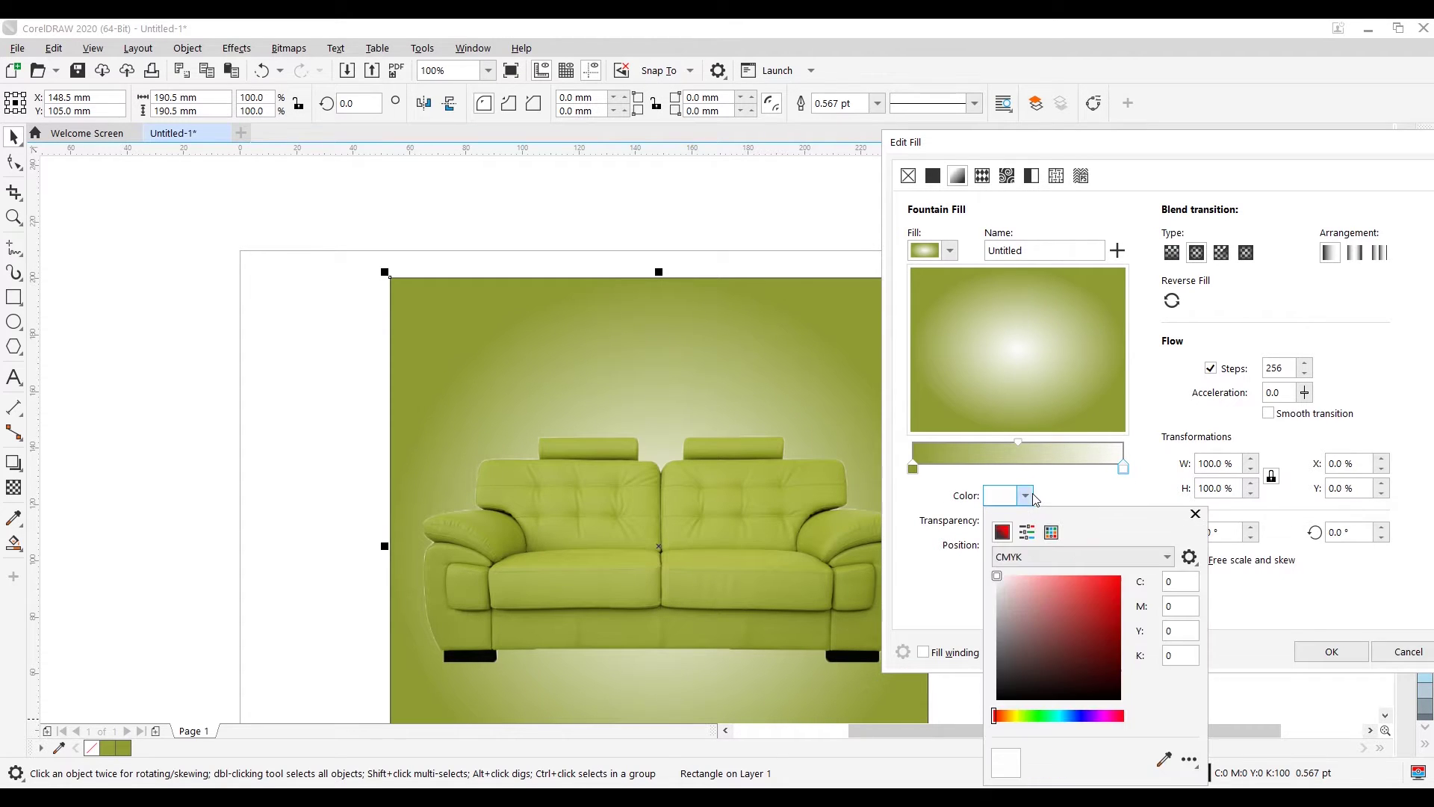
pyautogui.click(1163, 758)
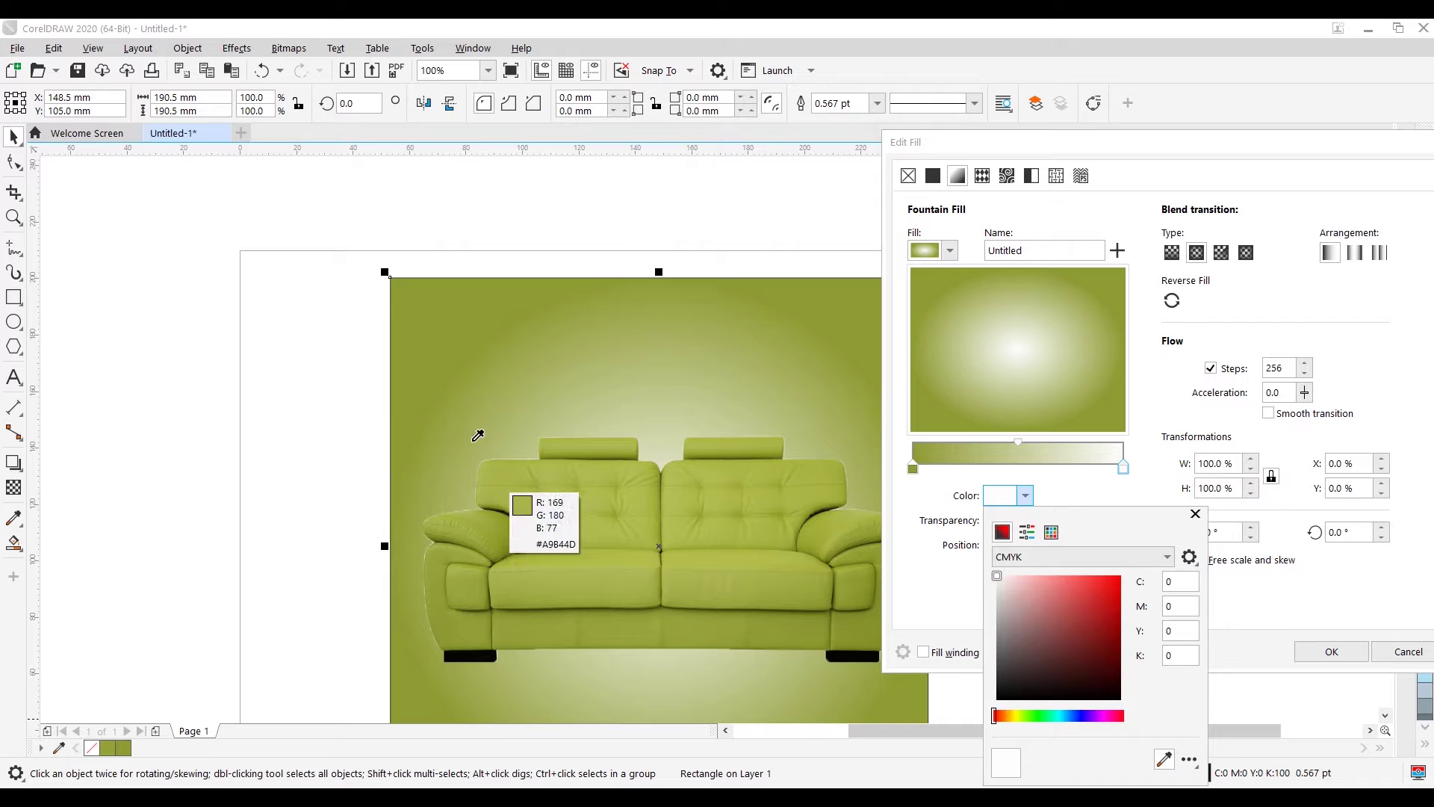
pyautogui.click(491, 356)
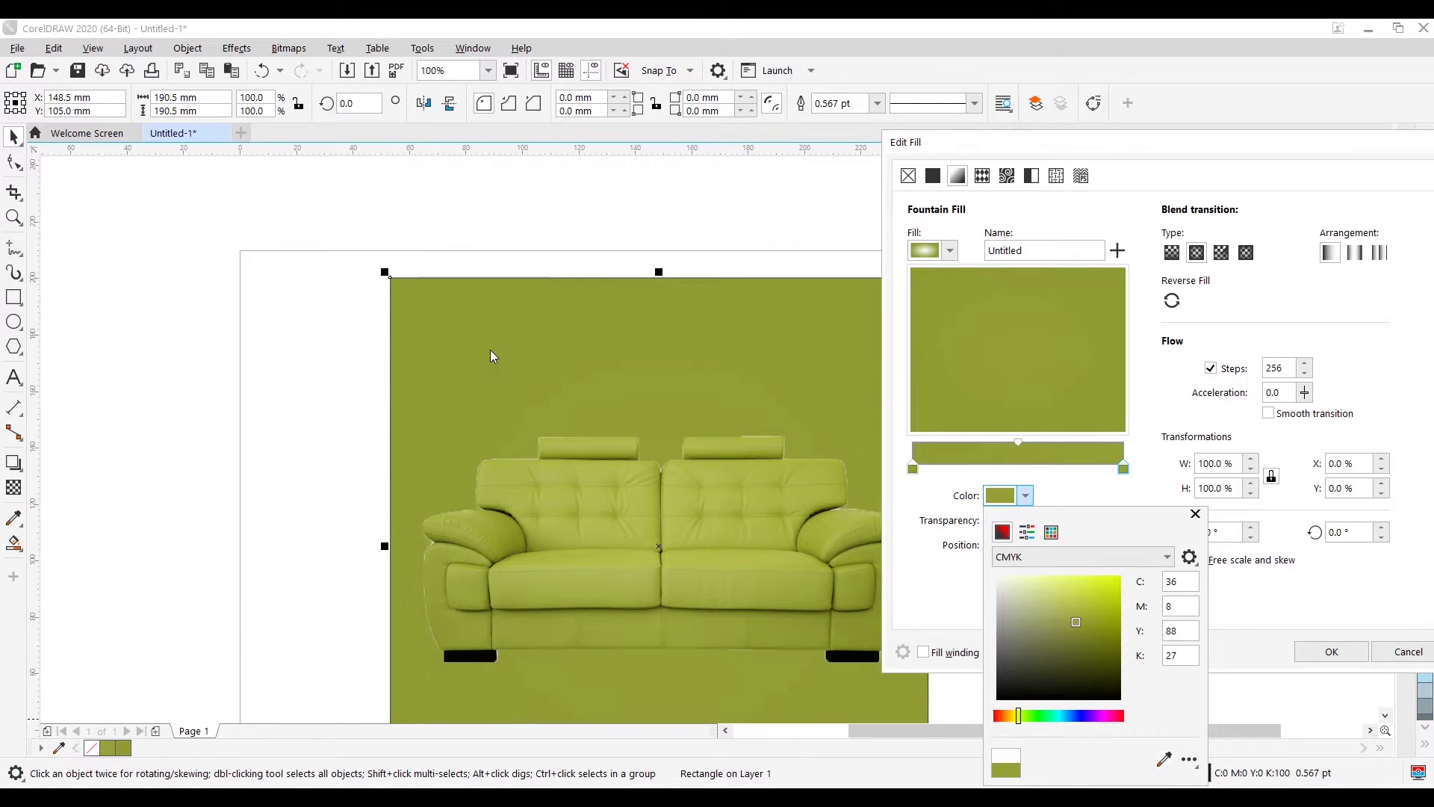
# Step: Lighten the fountain fill's center color to a brighter yellow-green and apply the fill to the square
pyautogui.click(1071, 607)
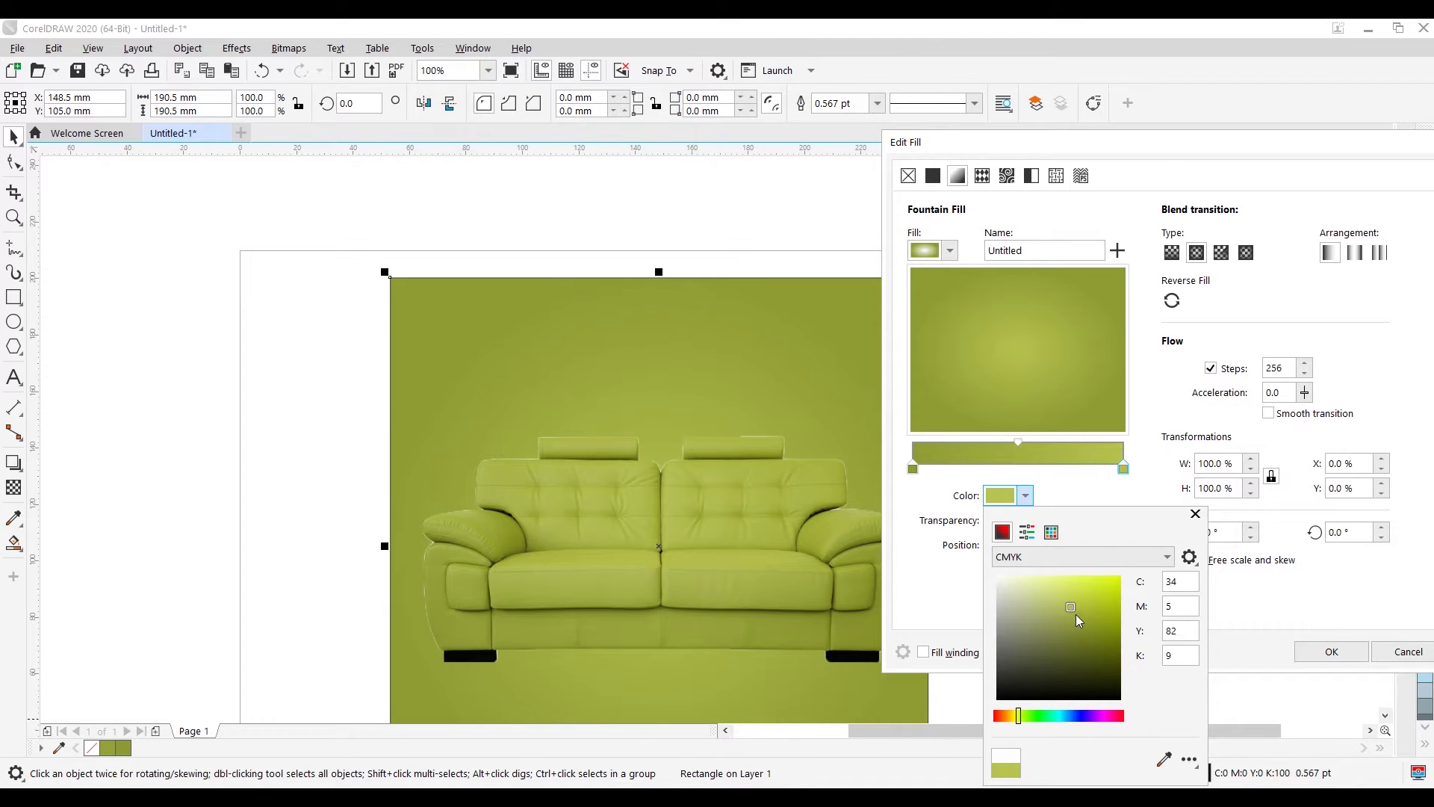
pyautogui.click(1075, 614)
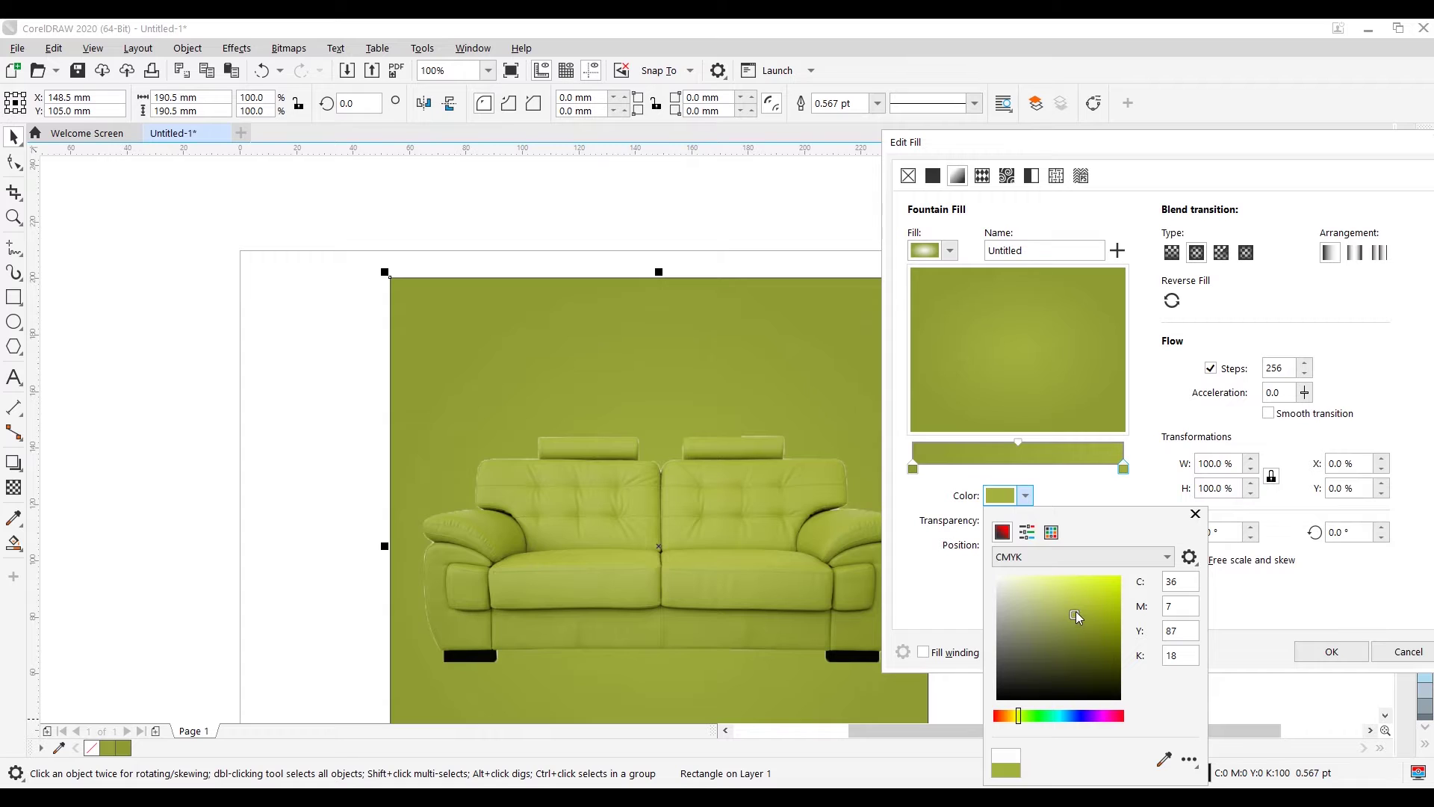
pyautogui.click(1073, 607)
pyautogui.click(1327, 661)
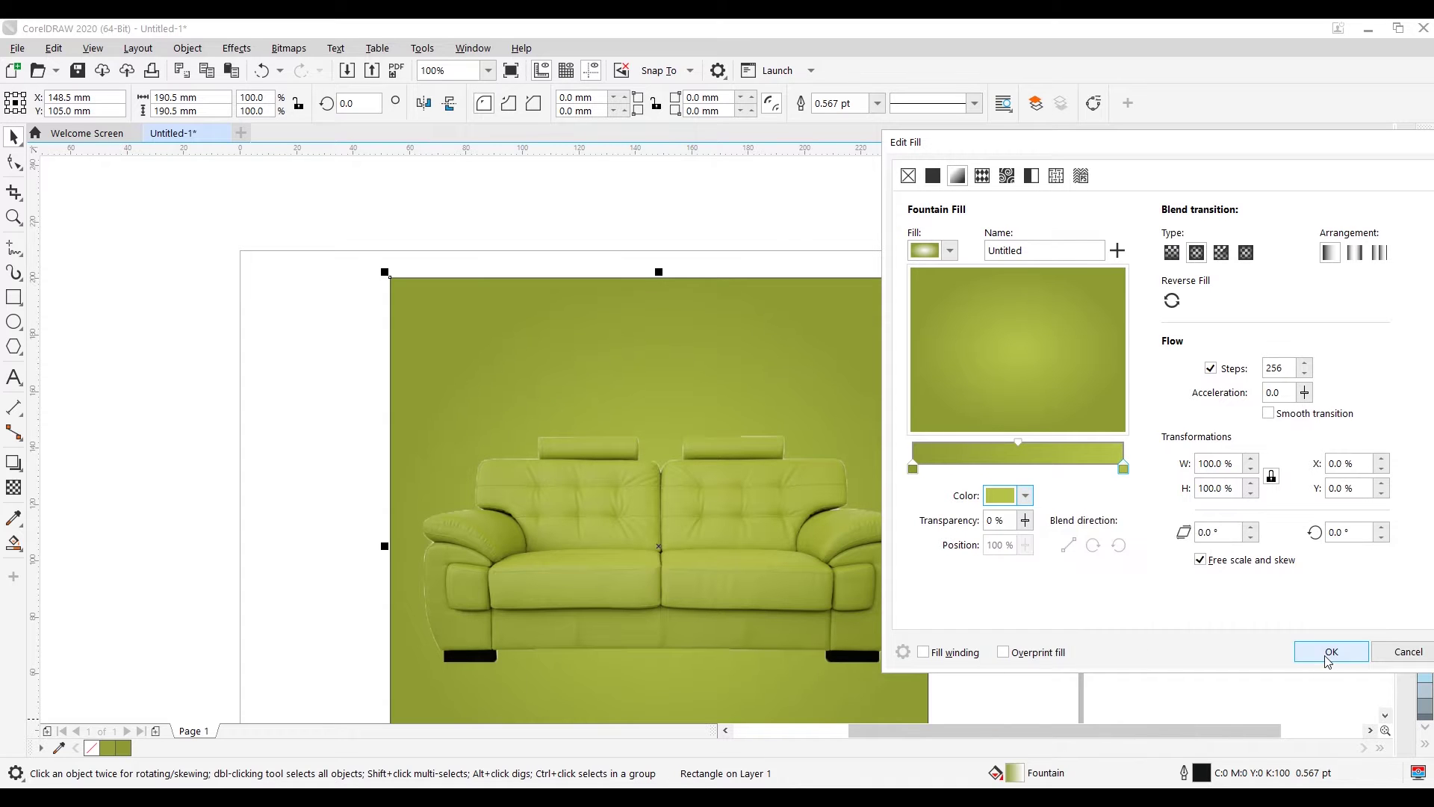
pyautogui.click(1330, 651)
pyautogui.click(962, 517)
# Step: Shrink the sofa around its center to about 138 mm wide and move it slightly down within the square
pyautogui.scroll(-4, 962, 517)
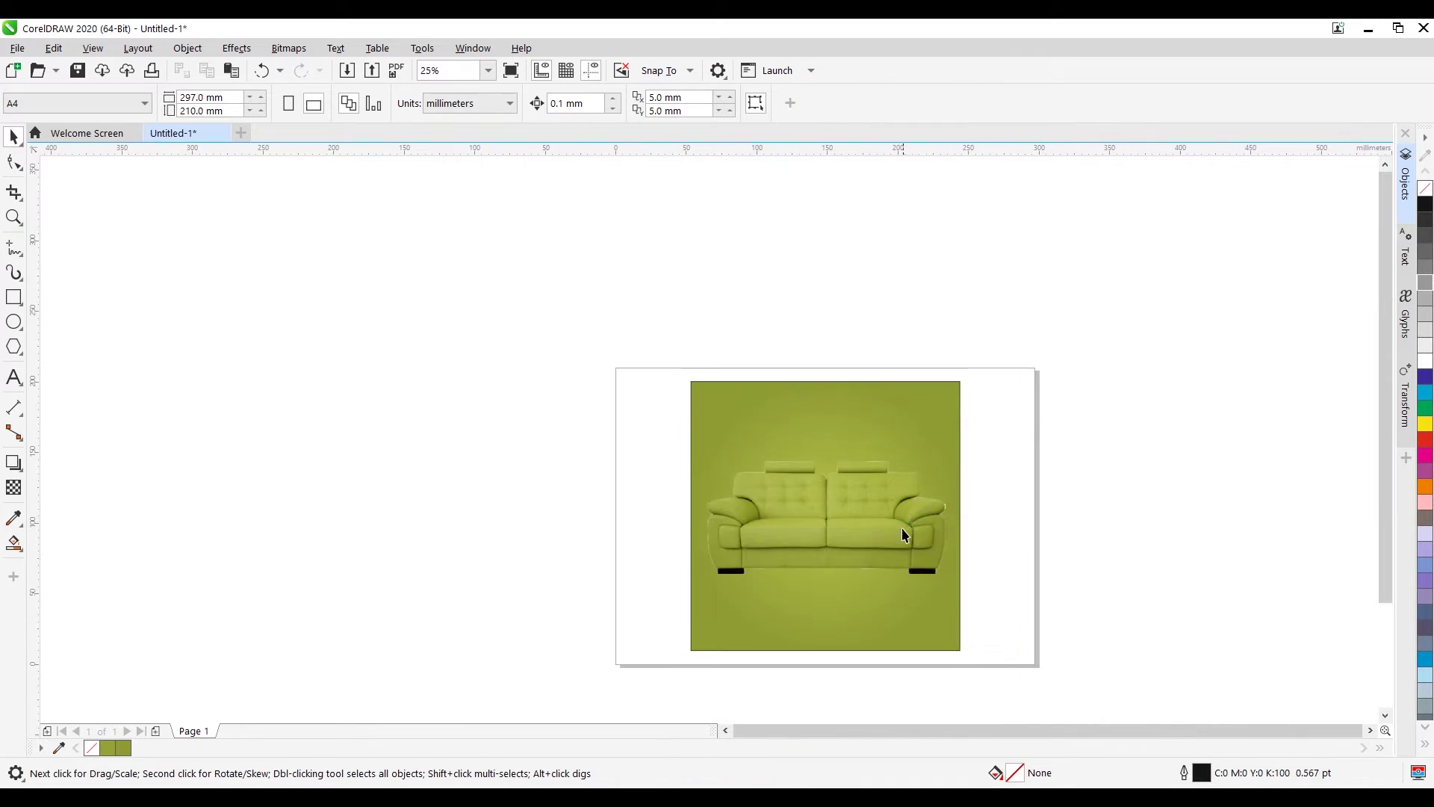
pyautogui.click(883, 534)
pyautogui.scroll(2, 884, 532)
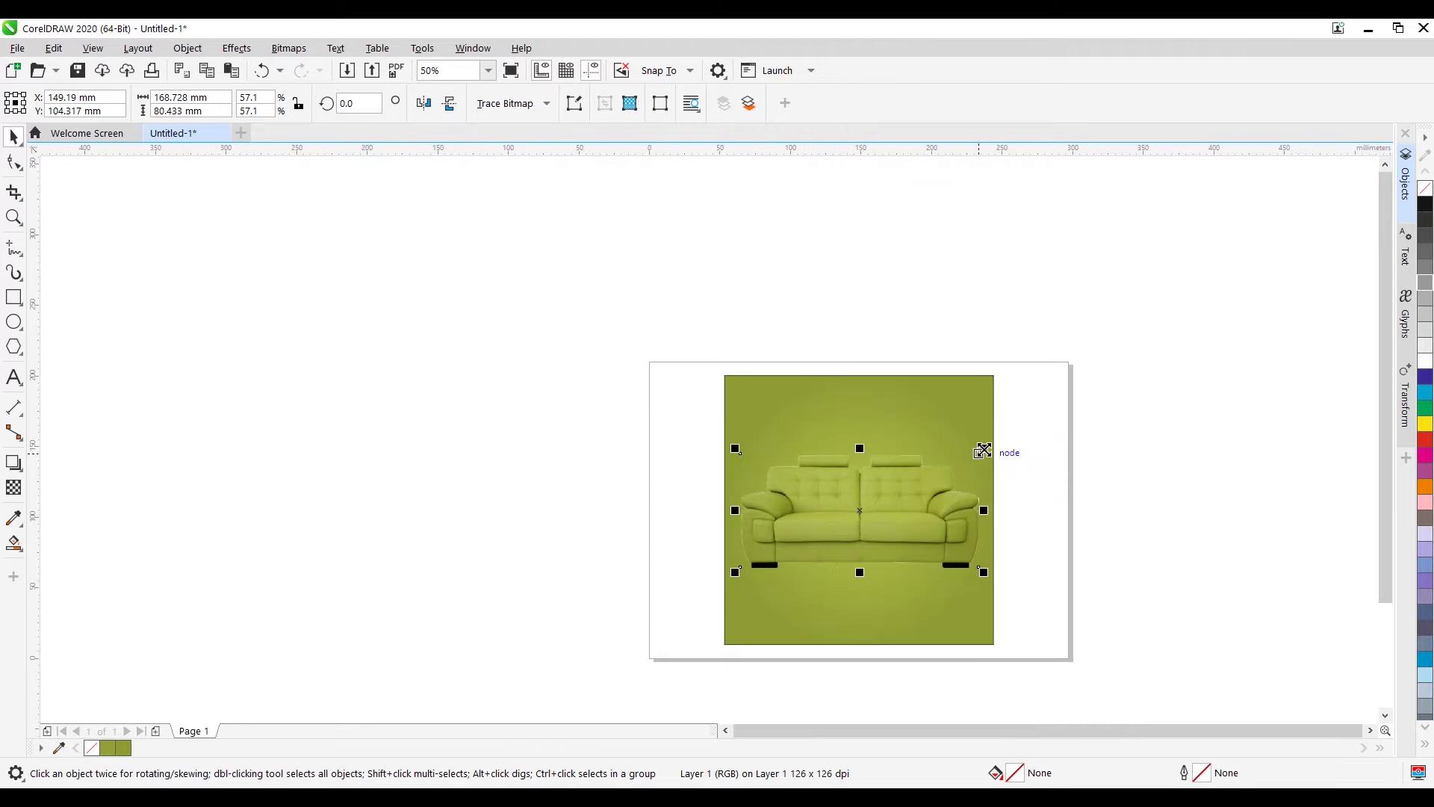
pyautogui.moveTo(983, 449); pyautogui.dragTo(958, 462)
pyautogui.click(1211, 487)
pyautogui.click(904, 528)
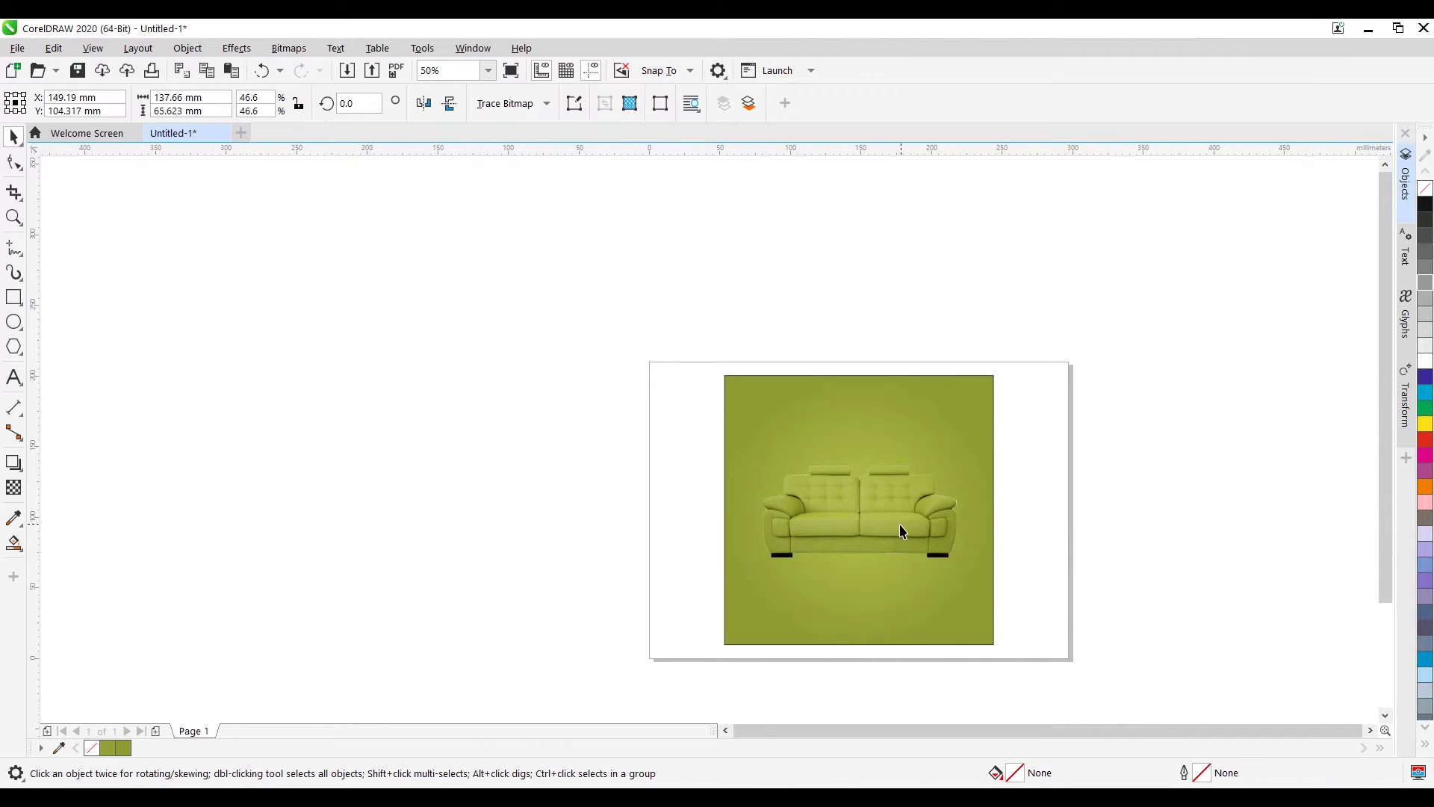
pyautogui.moveTo(919, 528); pyautogui.dragTo(916, 535)
pyautogui.click(1121, 531)
pyautogui.click(14, 297)
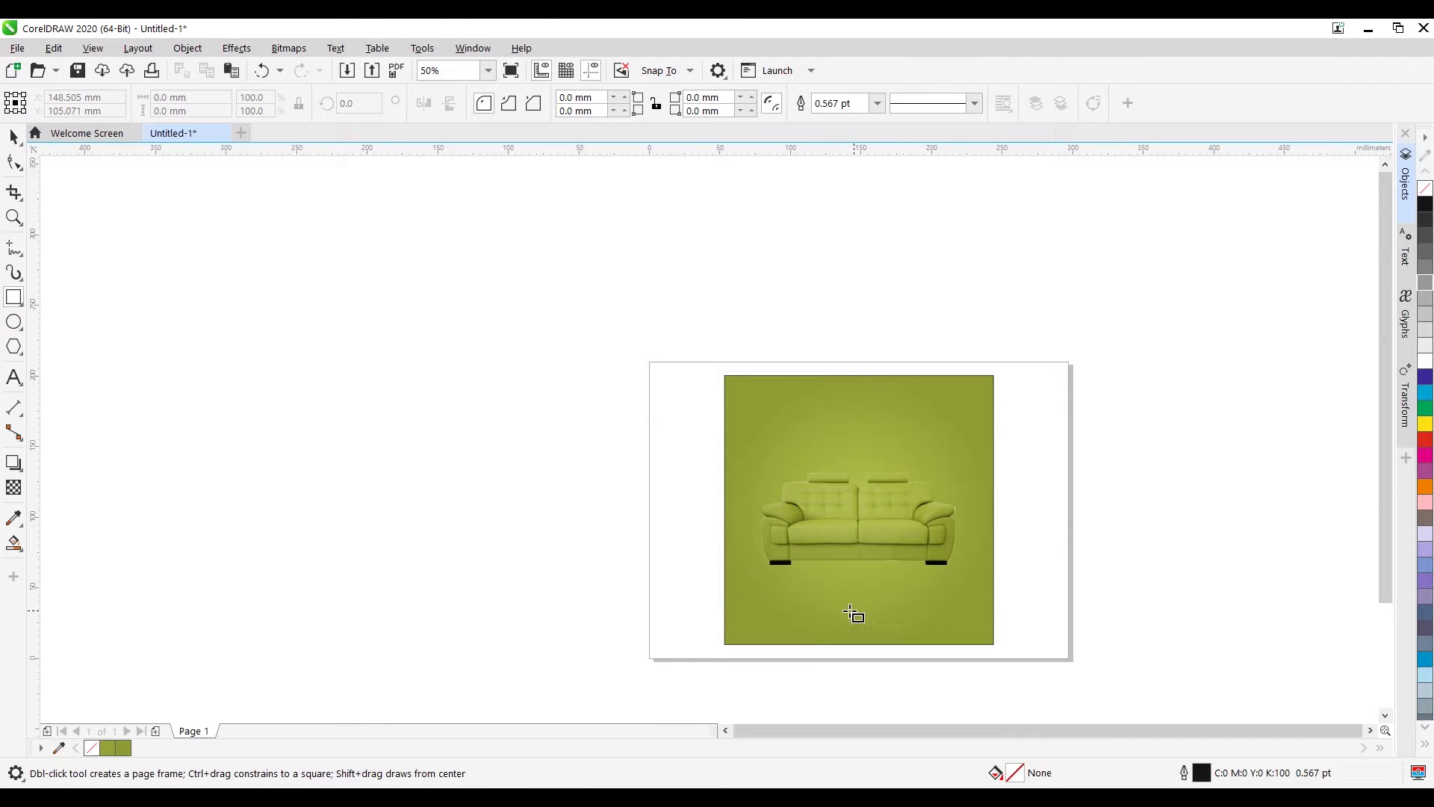
pyautogui.scroll(2, 819, 614)
pyautogui.moveTo(733, 575); pyautogui.dragTo(796, 606)
pyautogui.press('Delete')
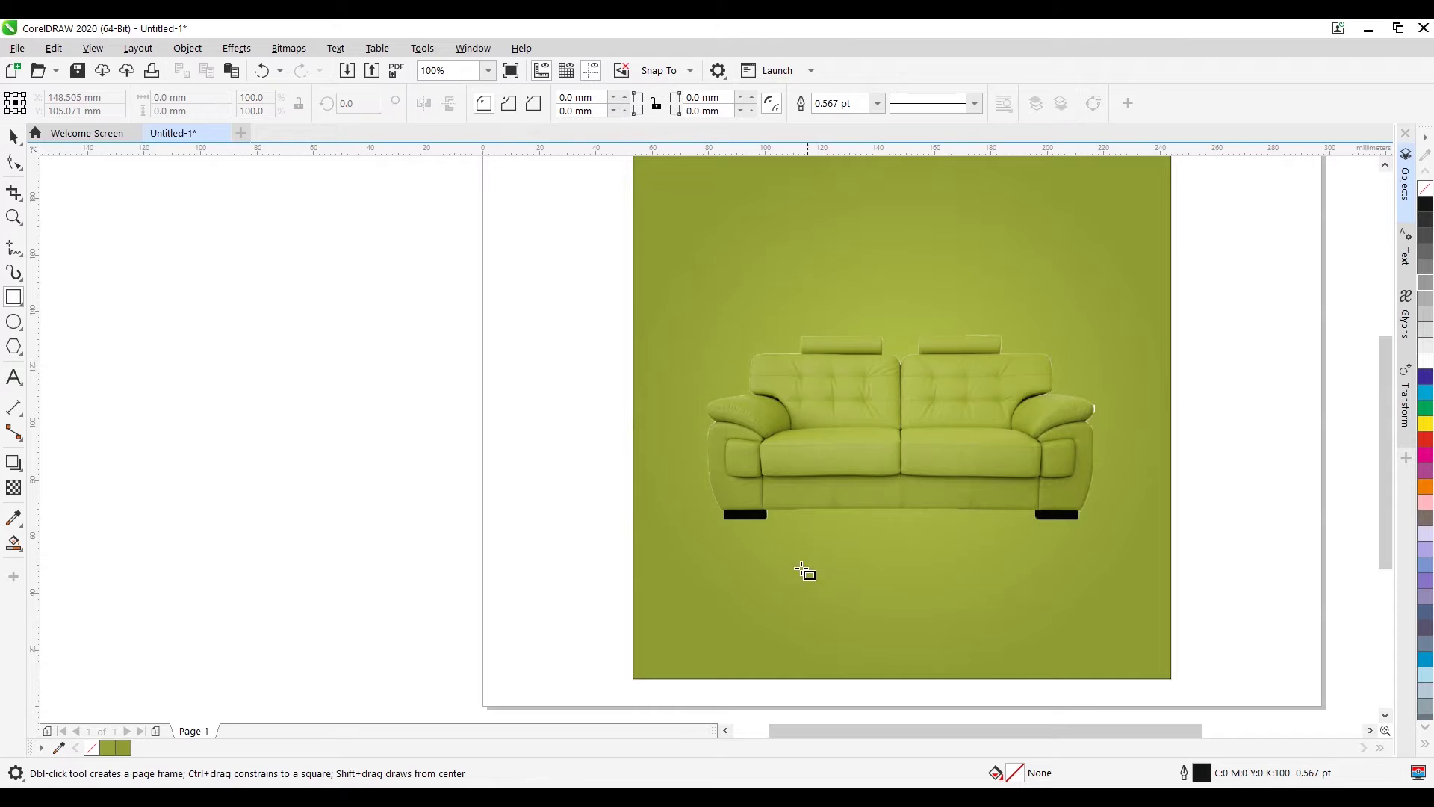
# Step: Draw a flat ellipse about 27.5 by 9 mm below the sofa's left foot, filled black with no outline
pyautogui.click(14, 321)
pyautogui.moveTo(737, 578); pyautogui.dragTo(819, 606)
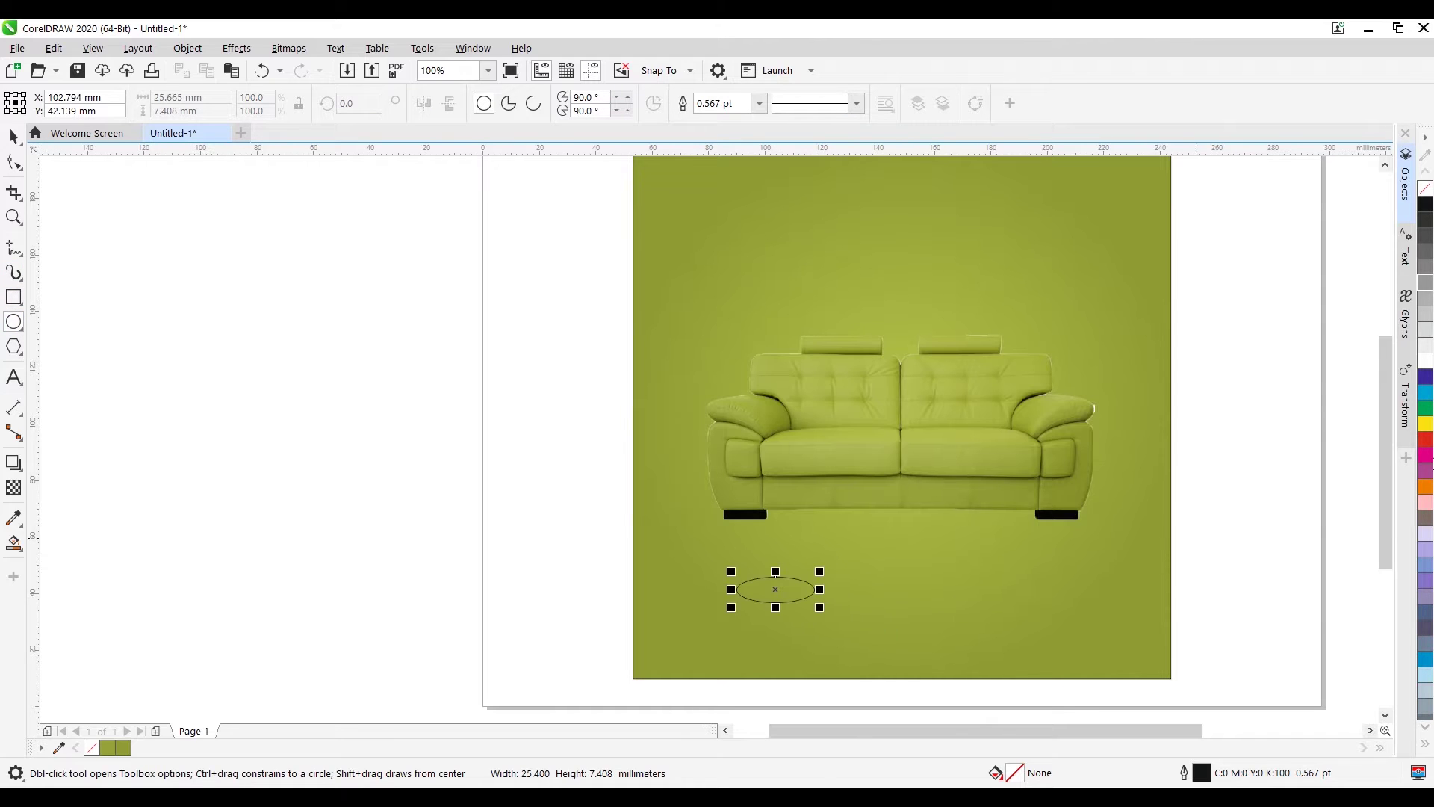
pyautogui.click(1421, 217)
pyautogui.rightClick(1424, 189)
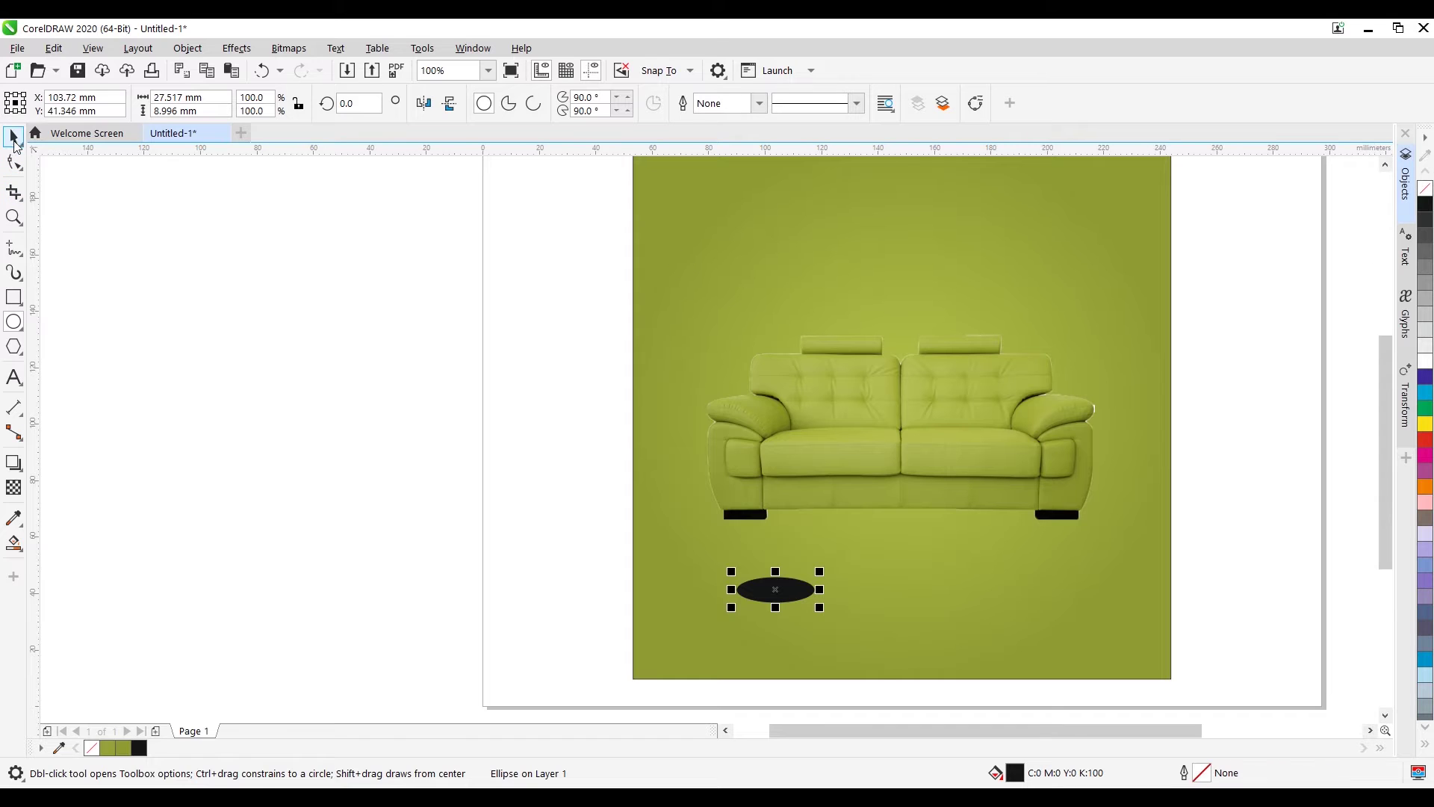
# Step: Convert the black ellipse to a 300 dpi RGB Color (24-bit) bitmap with anti-aliasing and a transparent background
pyautogui.click(14, 136)
pyautogui.click(288, 48)
pyautogui.click(333, 73)
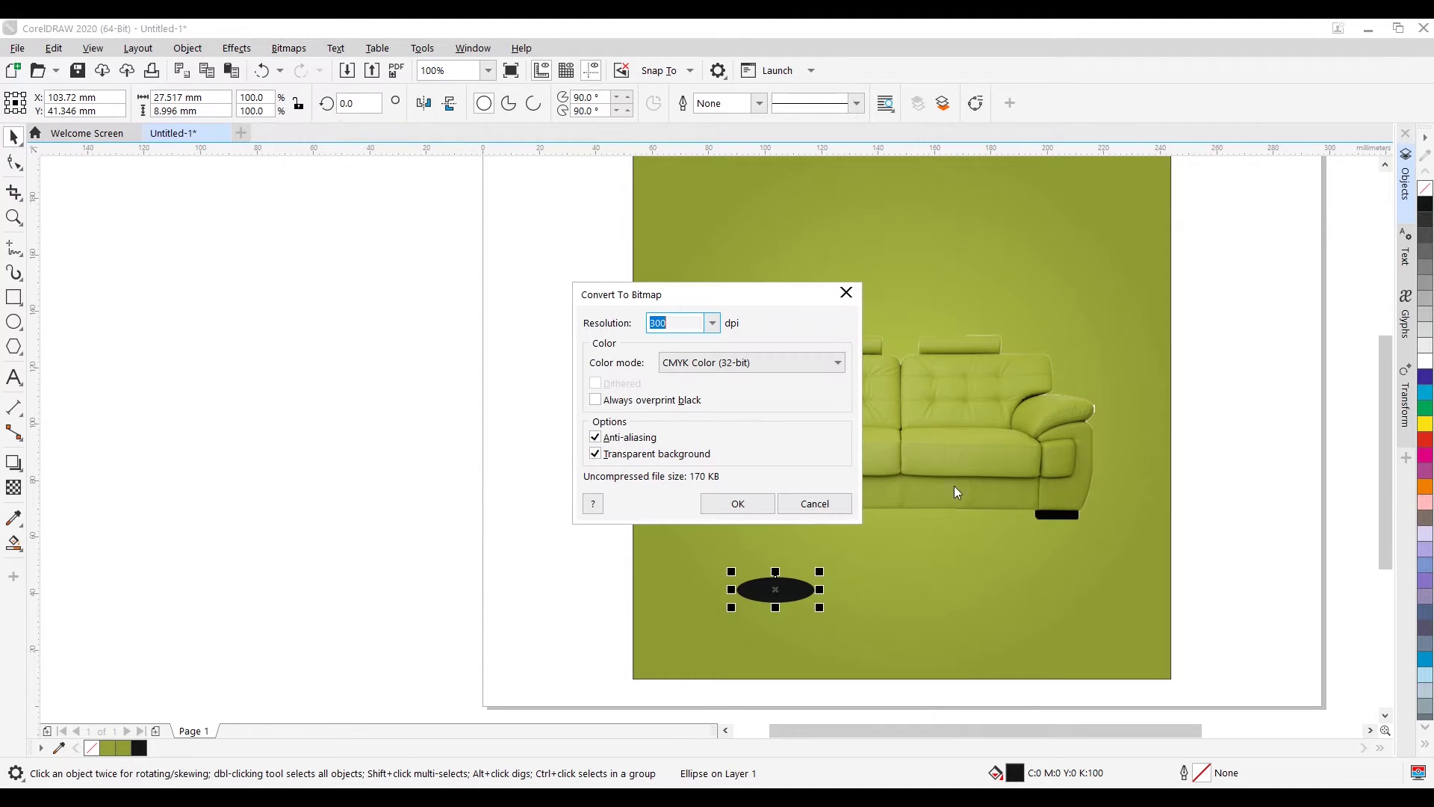
pyautogui.click(750, 362)
pyautogui.click(747, 431)
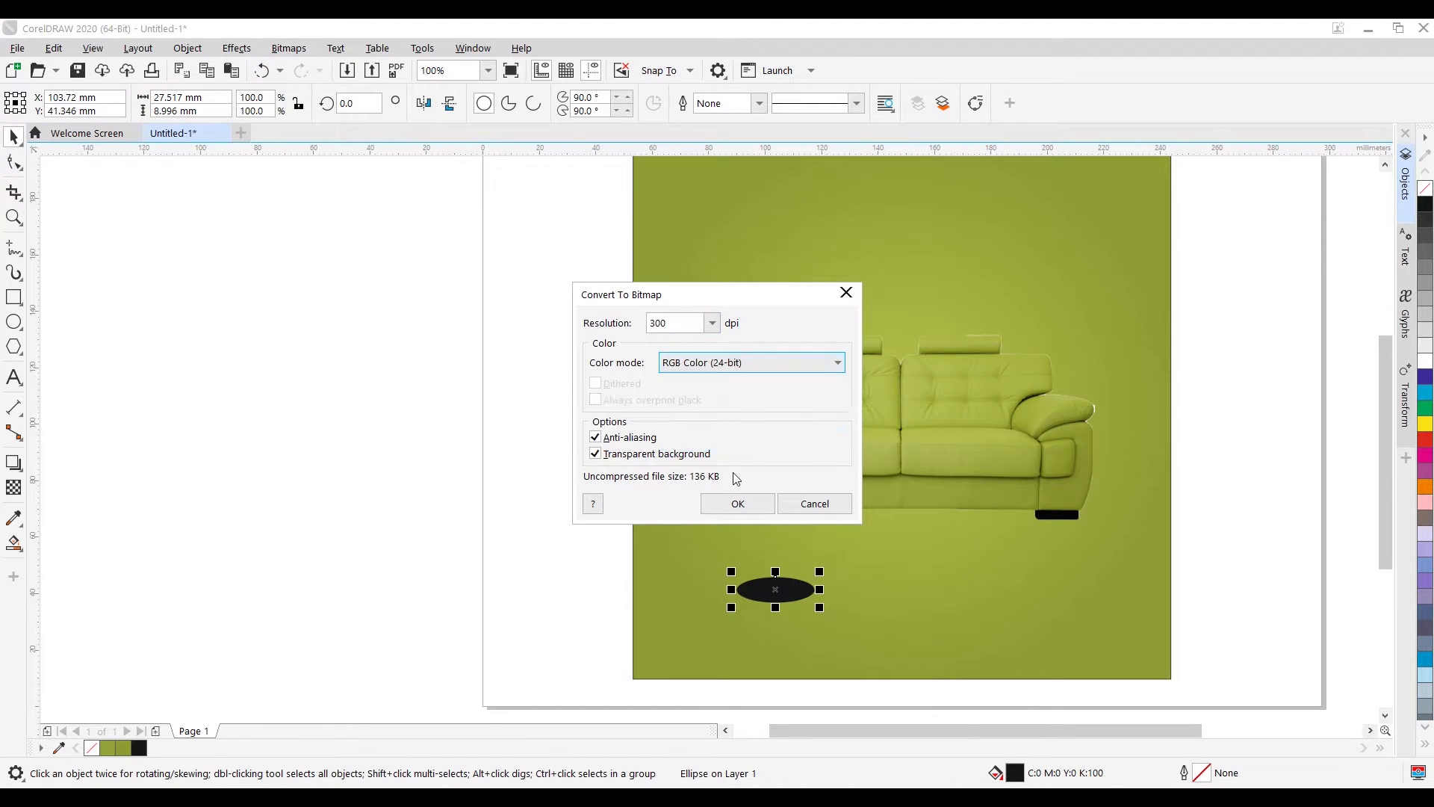
pyautogui.click(737, 503)
# Step: Apply a Gaussian Blur with a radius of 61.2 pixels to the ellipse bitmap
pyautogui.click(236, 48)
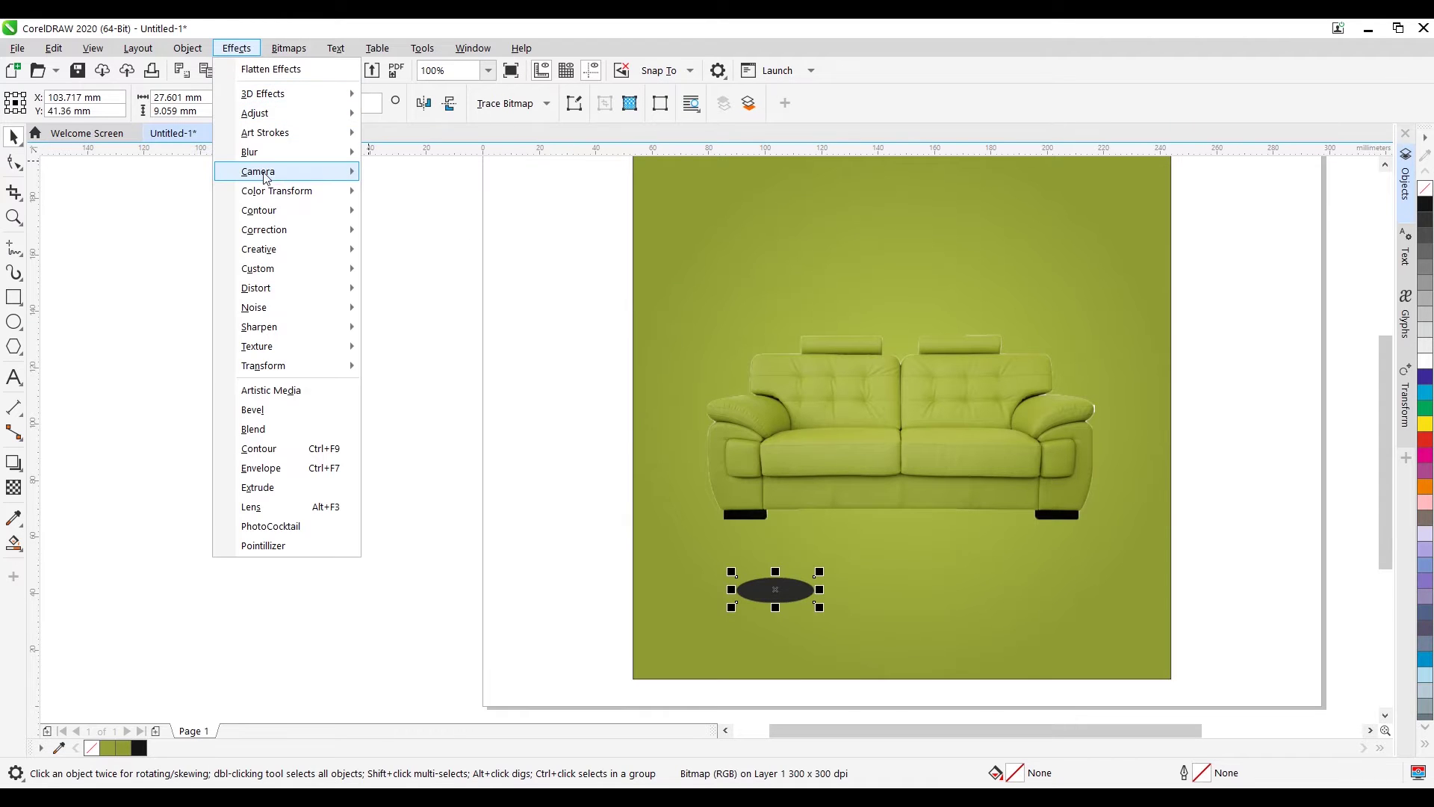
pyautogui.moveTo(319, 165)
pyautogui.click(475, 196)
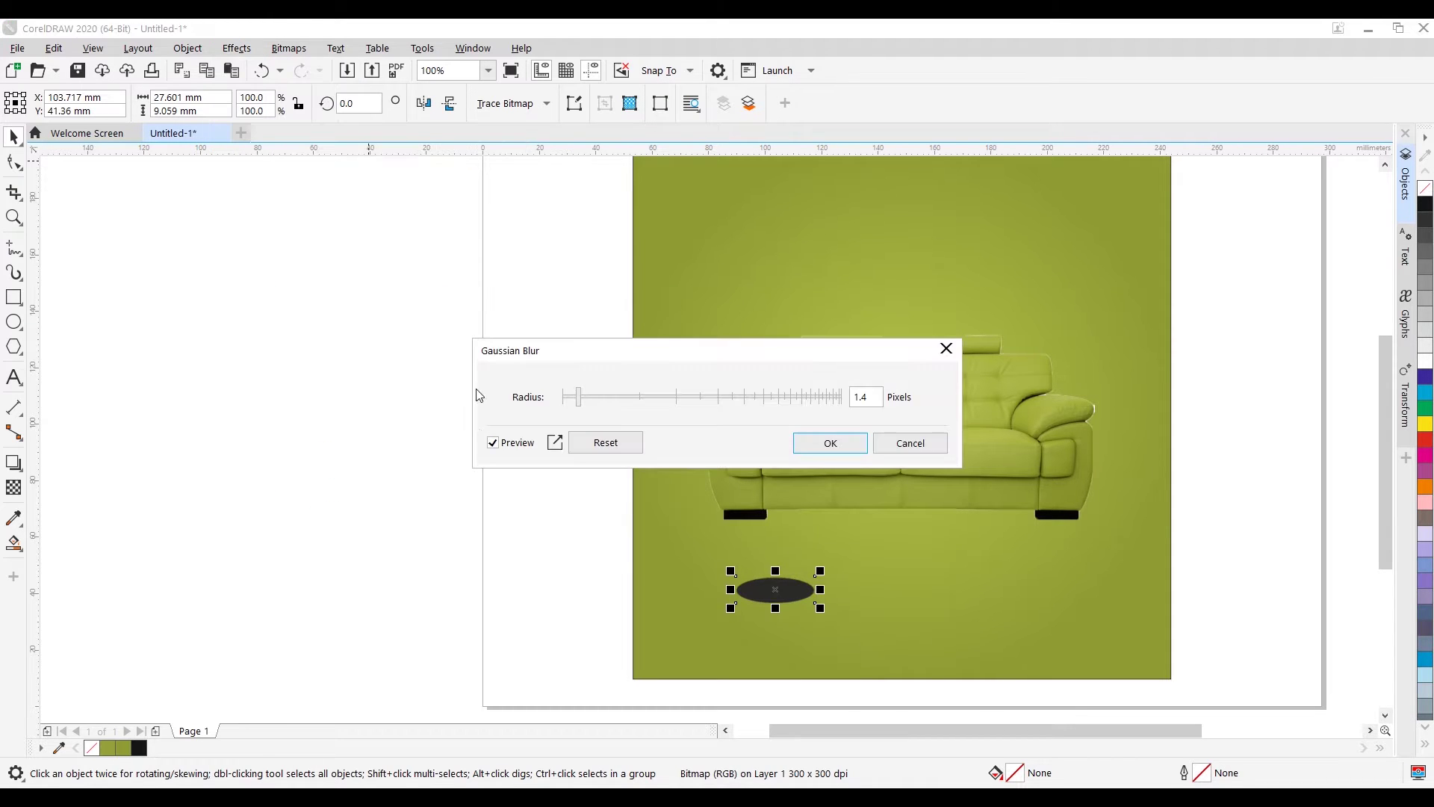
pyautogui.moveTo(781, 348); pyautogui.dragTo(988, 218)
pyautogui.moveTo(786, 267); pyautogui.dragTo(884, 267)
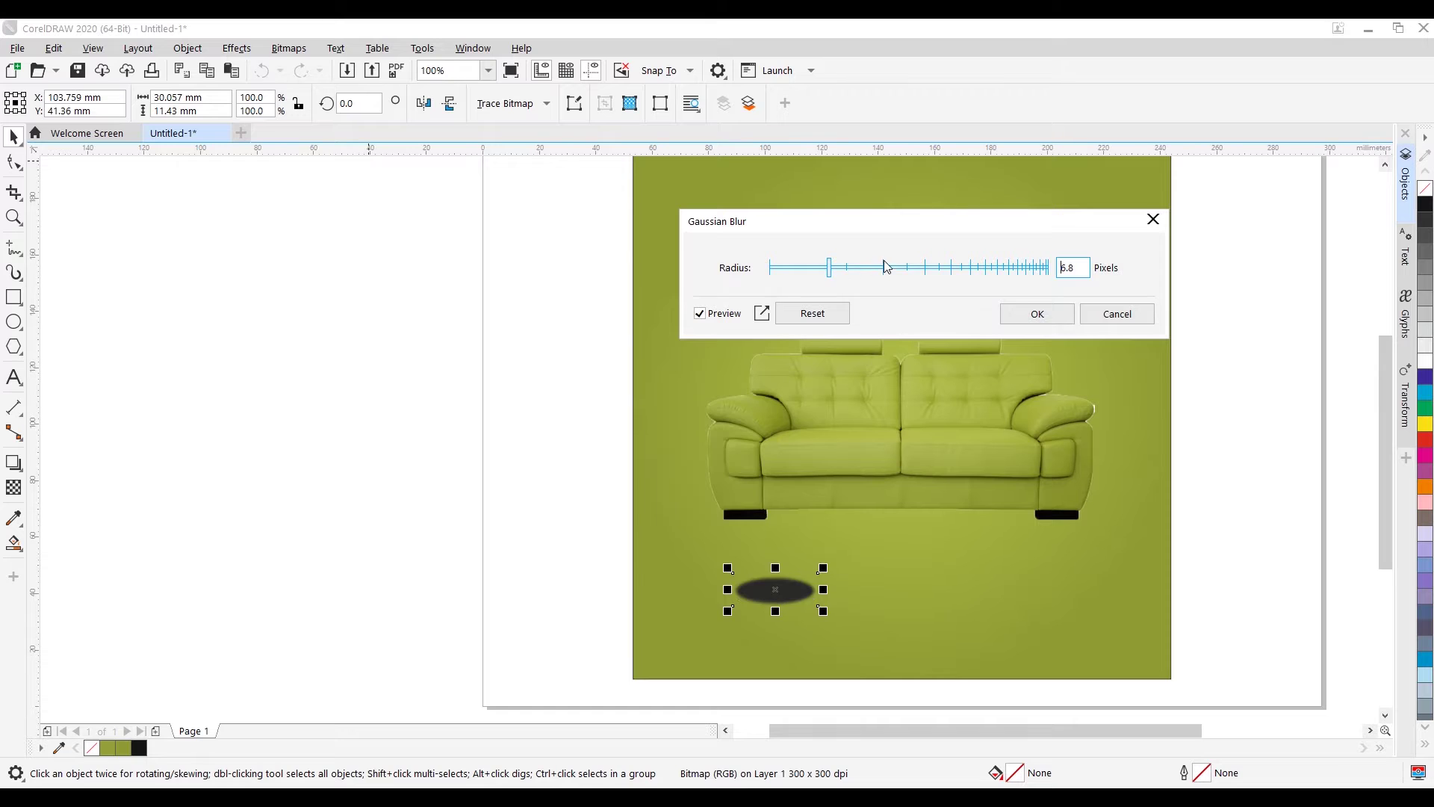
pyautogui.click(941, 267)
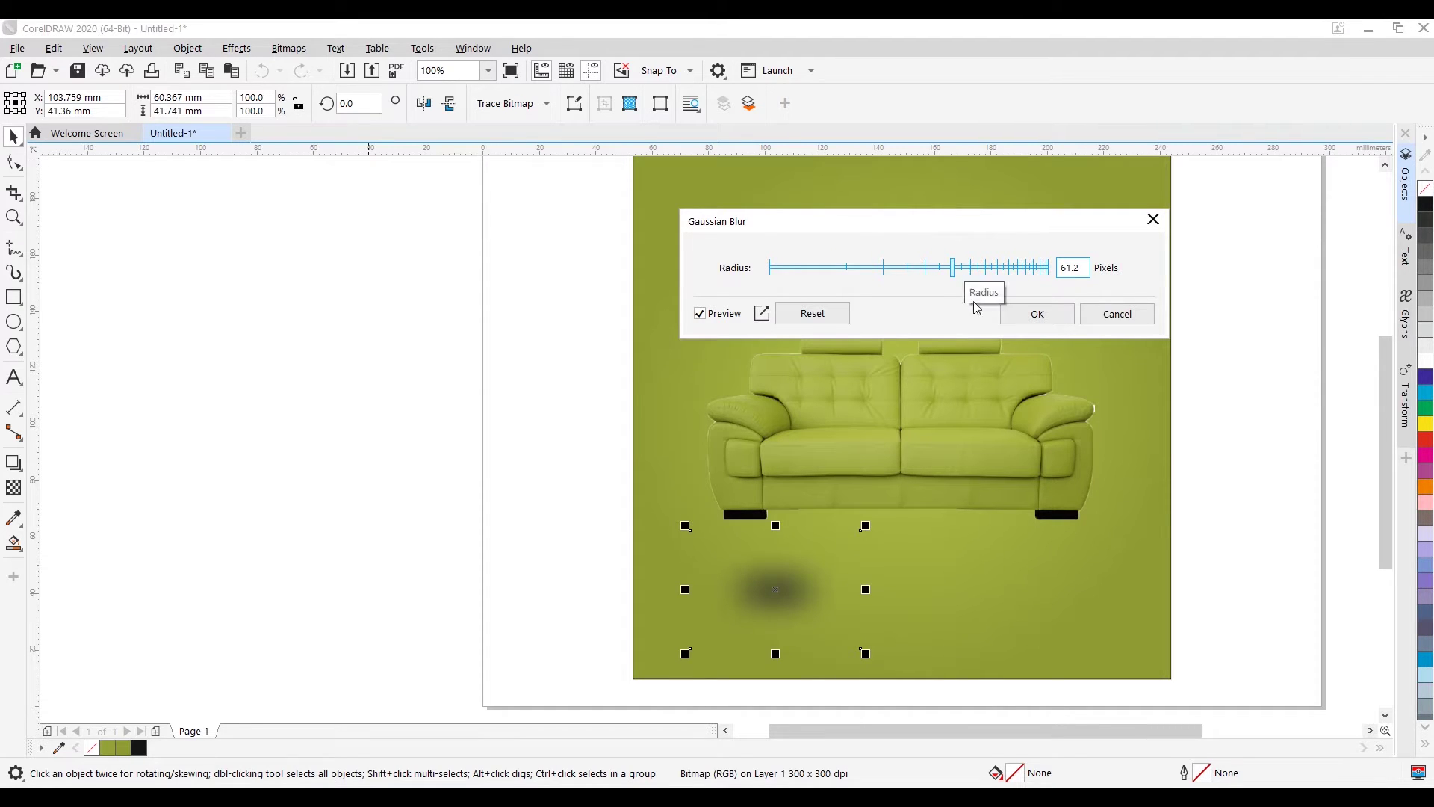
pyautogui.click(1037, 313)
pyautogui.click(781, 661)
pyautogui.click(788, 608)
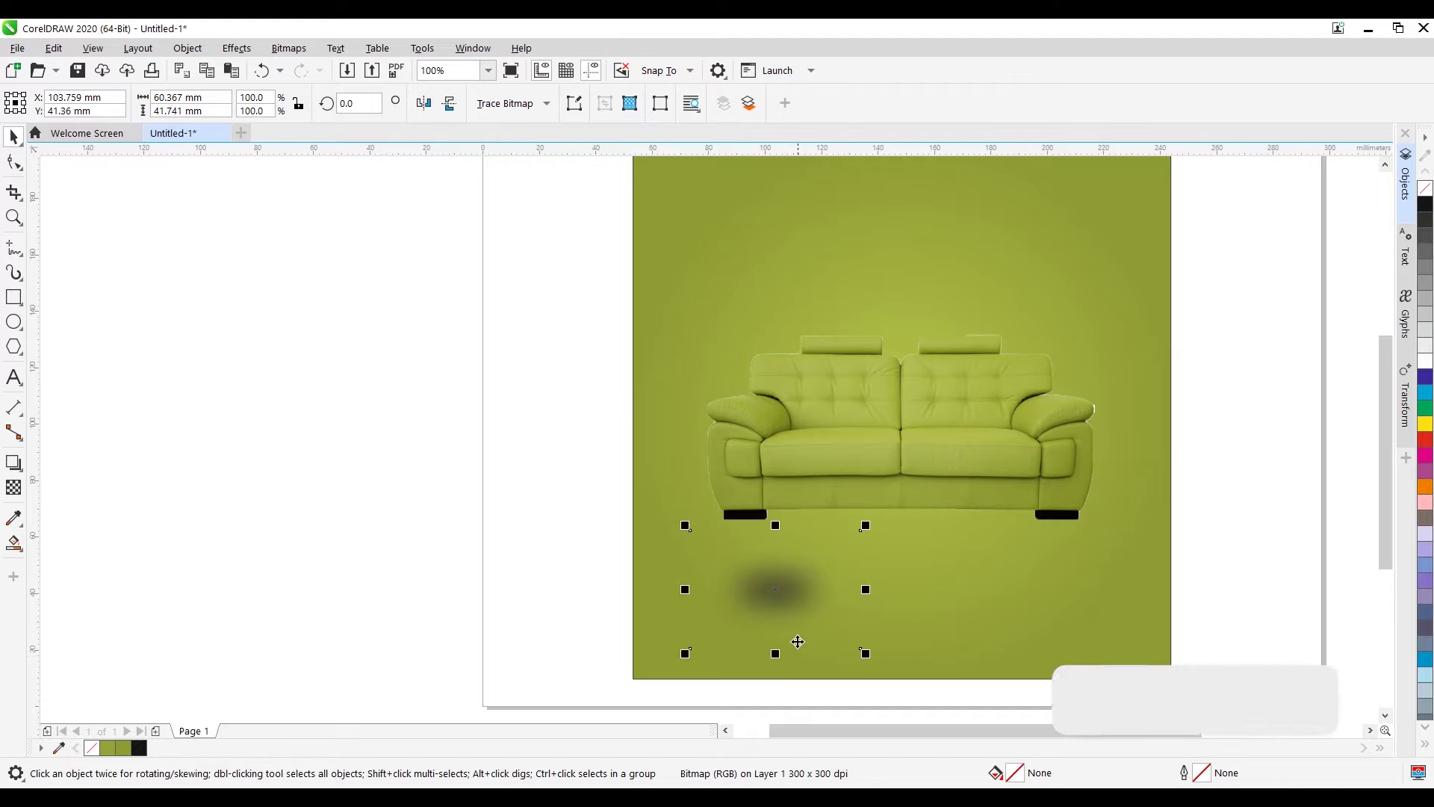
# Step: Flatten the blurred ellipse to about 14.8 mm high and place it directly beneath the sofa's left foot
pyautogui.moveTo(777, 657); pyautogui.dragTo(789, 509)
pyautogui.scroll(2, 759, 568)
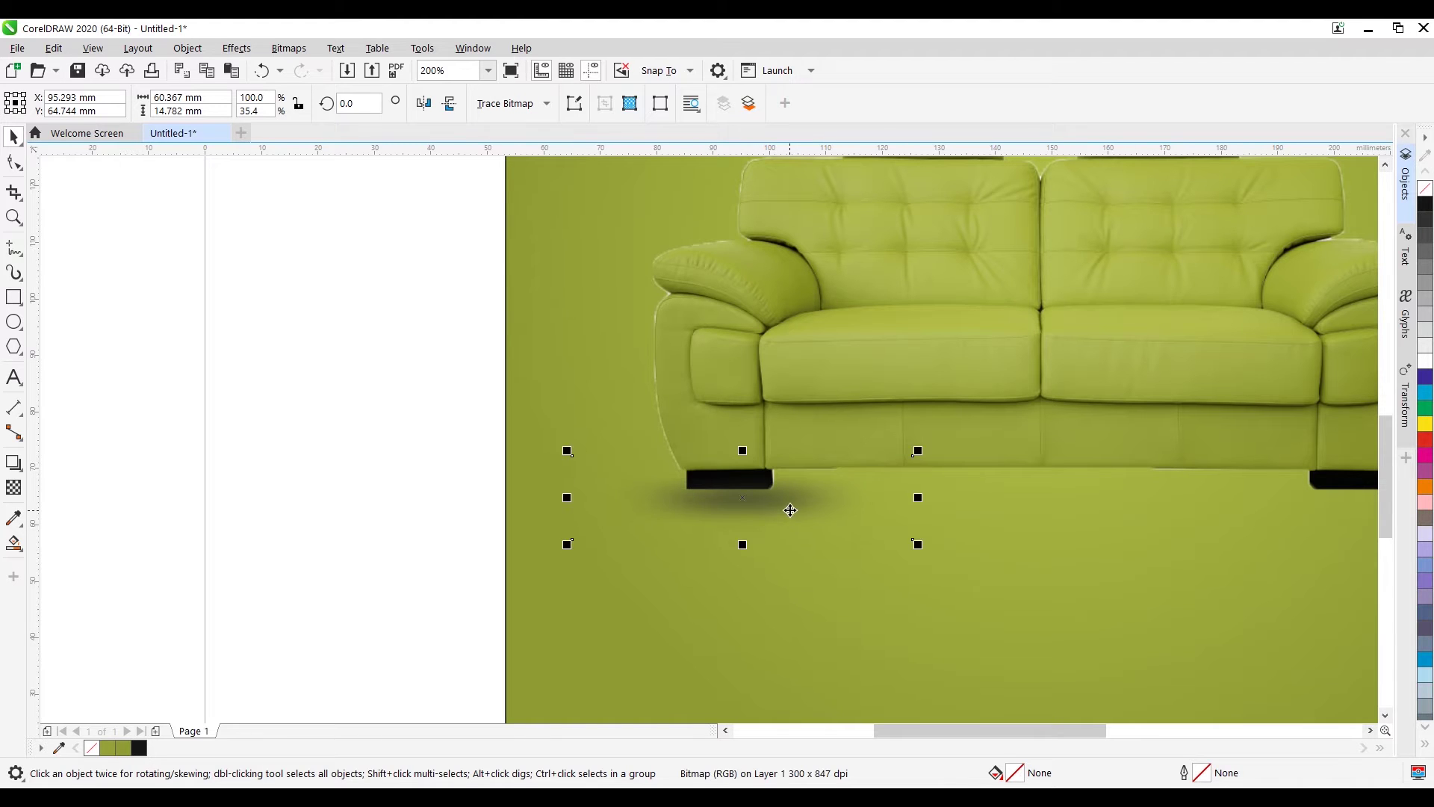
pyautogui.scroll(-4, 814, 567)
pyautogui.scroll(-2, 818, 572)
pyautogui.press('Escape')
pyautogui.scroll(2, 829, 592)
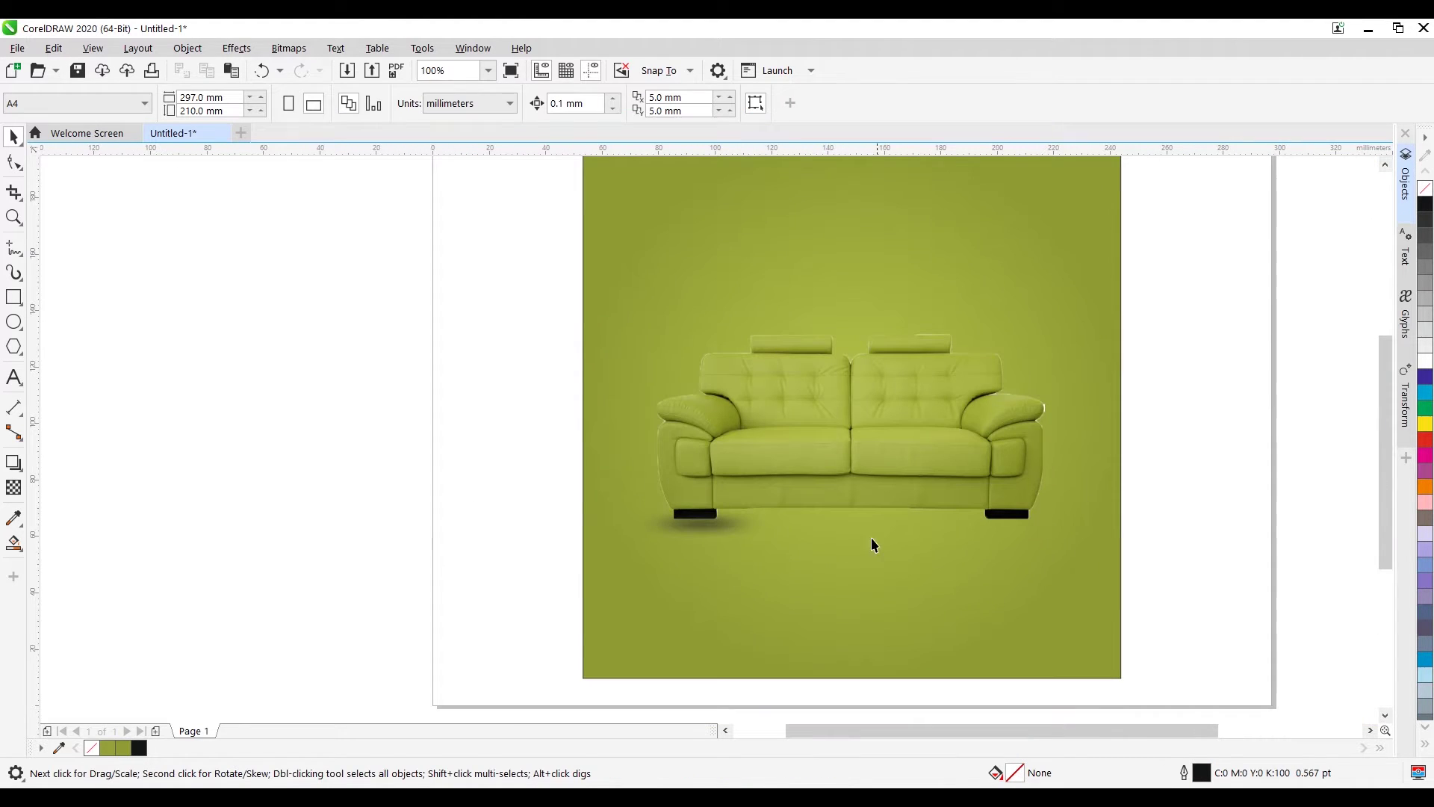
# Step: Duplicate the blurred shadow horizontally and place the copy beneath the sofa's right foot
pyautogui.click(739, 527)
pyautogui.moveTo(740, 527); pyautogui.dragTo(1032, 537)
pyautogui.scroll(3, 1048, 536)
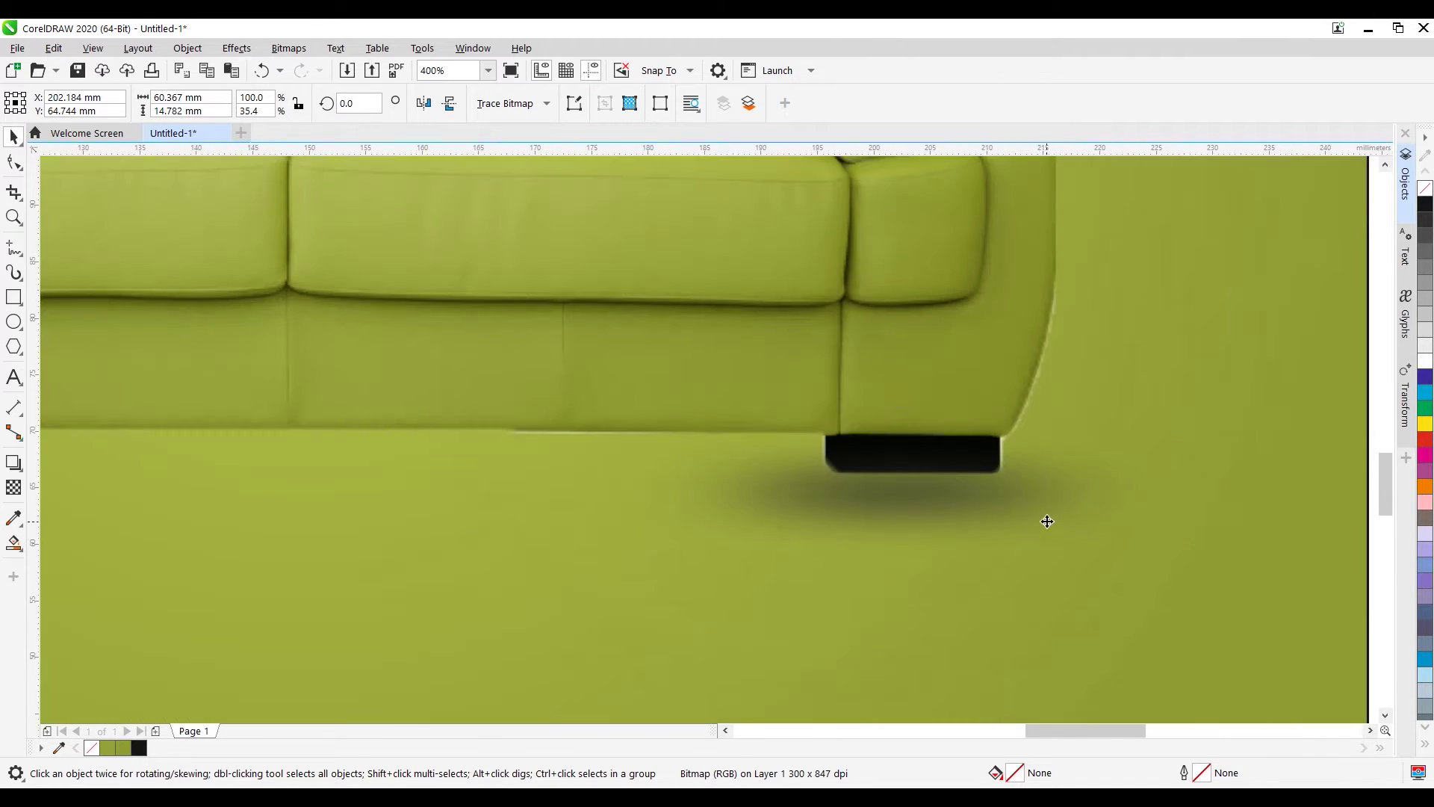
pyautogui.click(1045, 521)
pyautogui.scroll(-3, 979, 579)
pyautogui.click(1110, 513)
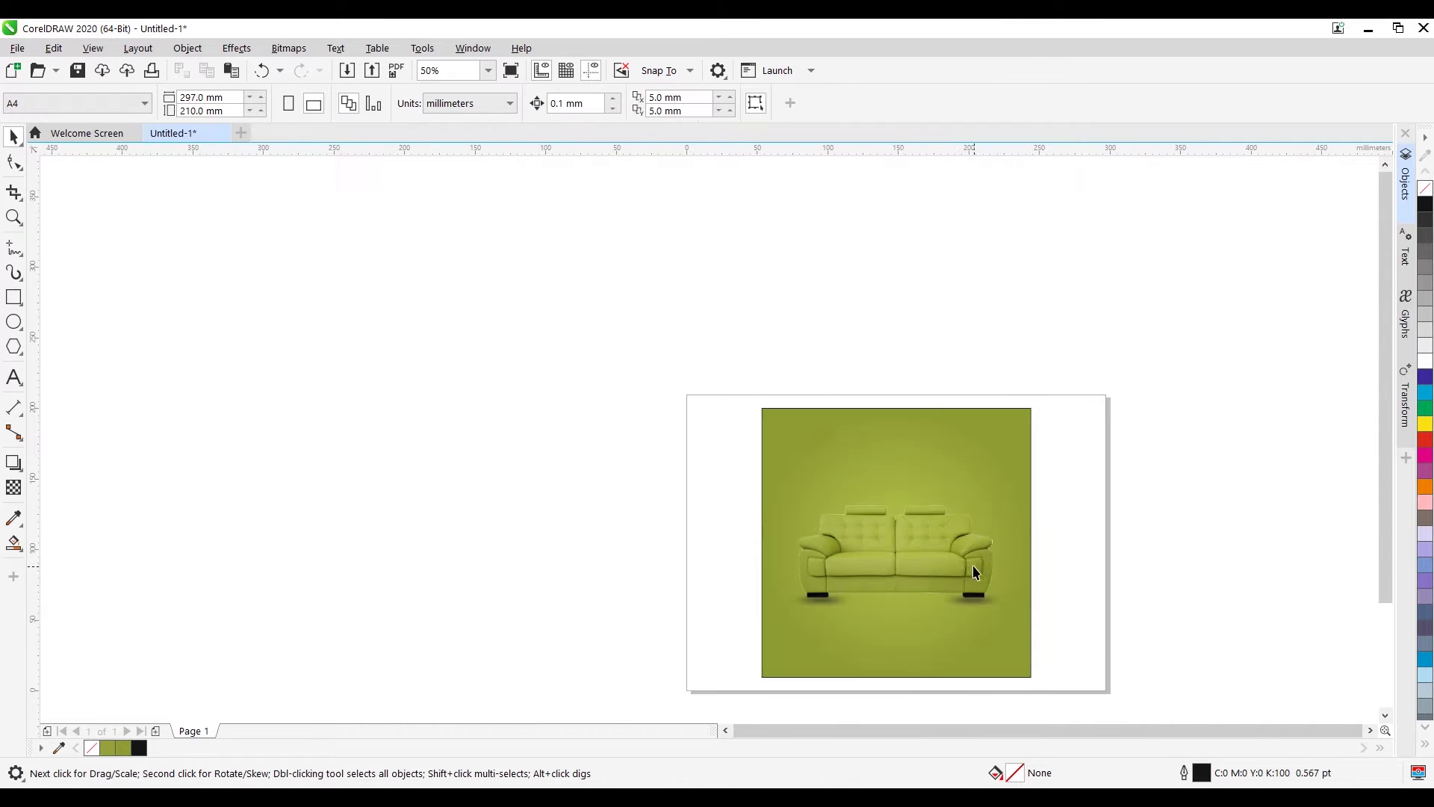
# Step: Scale the sofa together with both foot shadows to about 97.6% around their shared center
pyautogui.scroll(1, 943, 543)
pyautogui.scroll(-1, 942, 545)
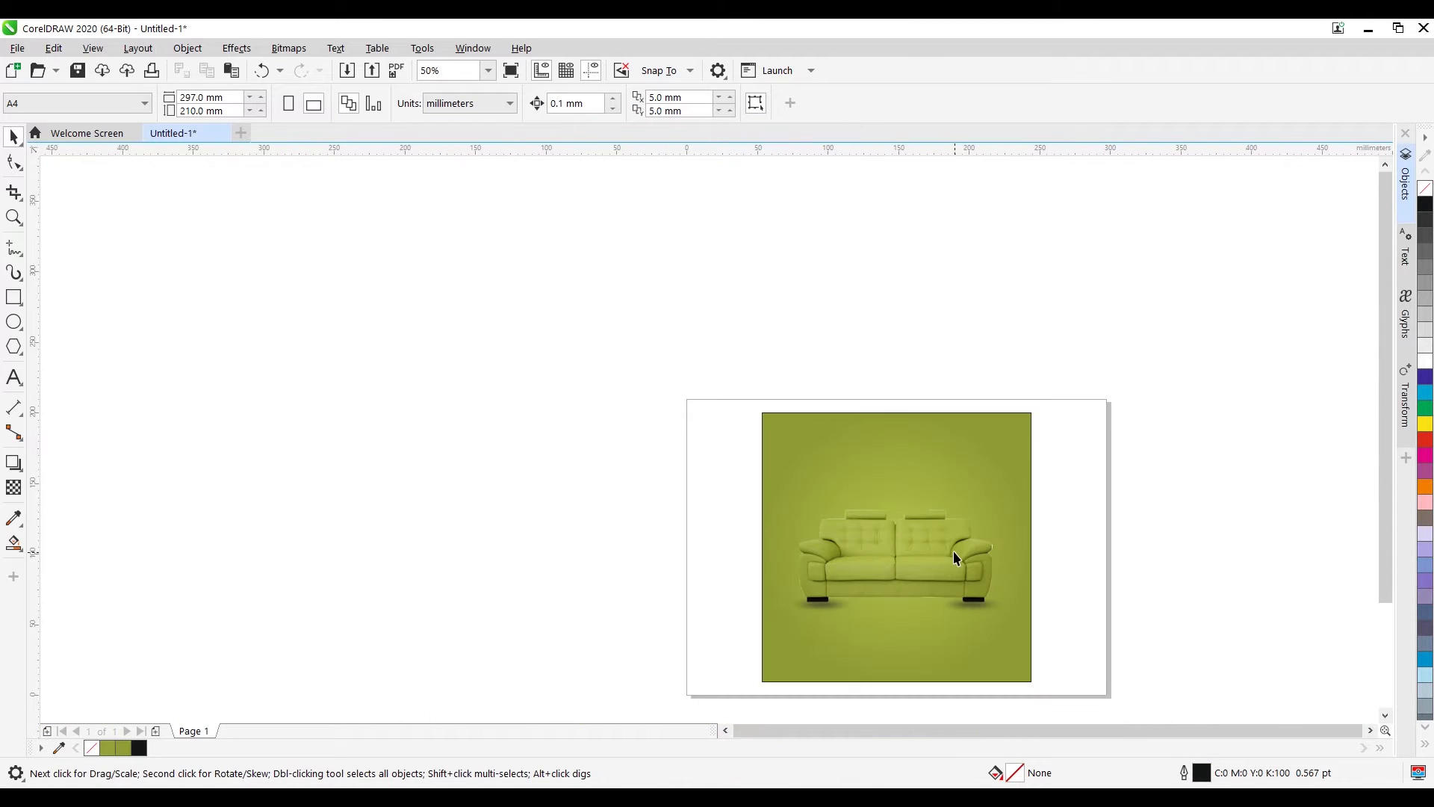
pyautogui.scroll(1, 962, 557)
pyautogui.moveTo(448, 403); pyautogui.dragTo(1221, 721)
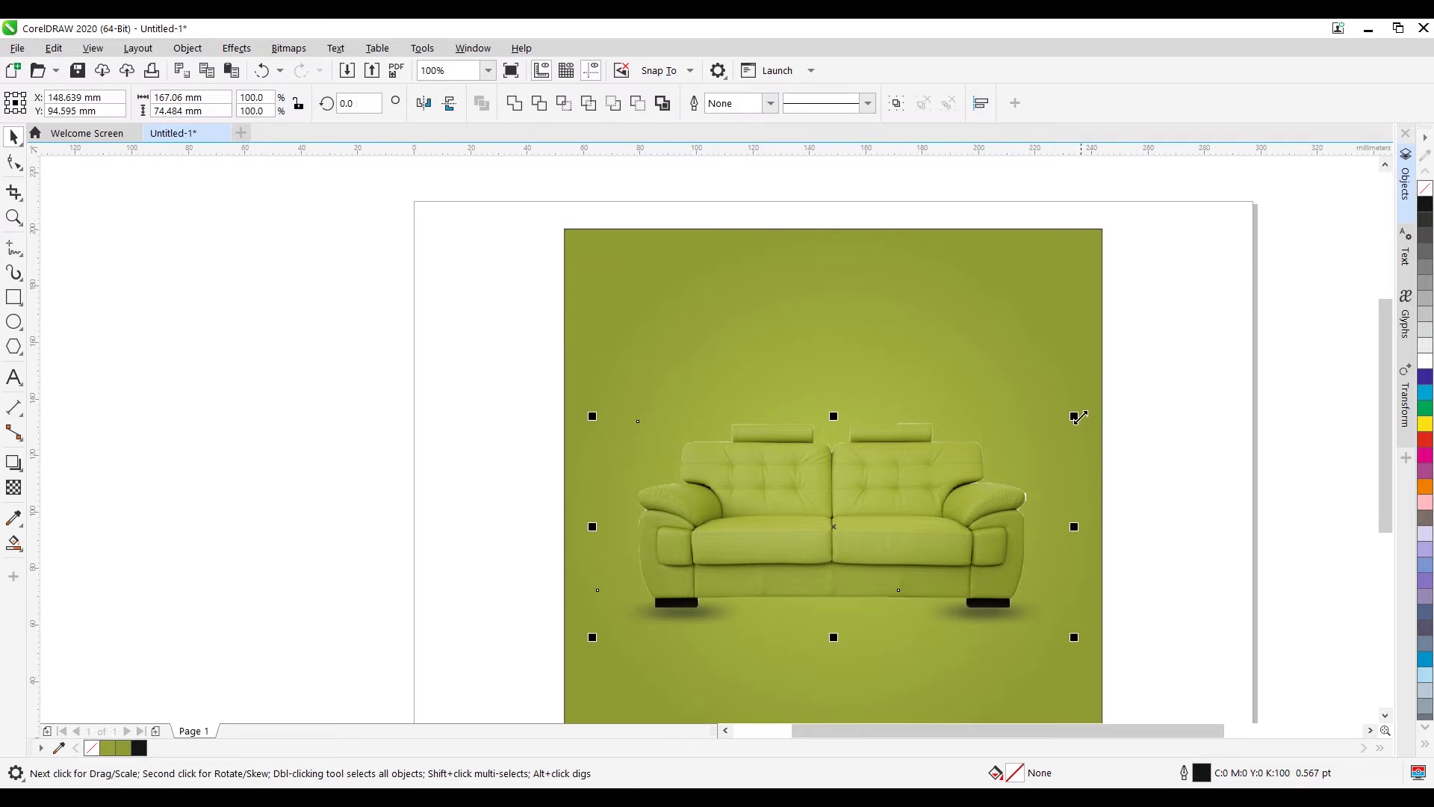
pyautogui.moveTo(1077, 416); pyautogui.dragTo(1068, 419)
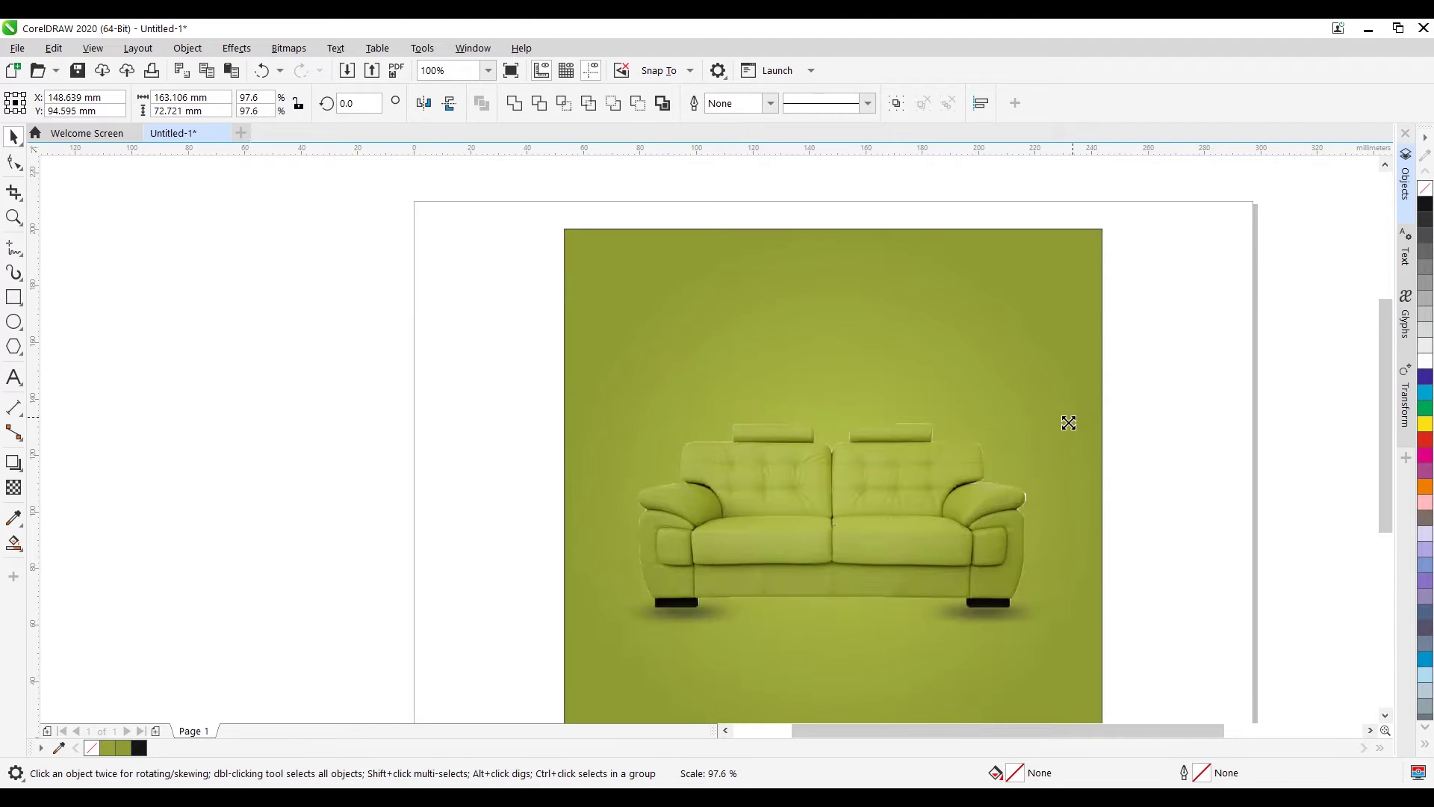
pyautogui.scroll(-1, 986, 523)
pyautogui.click(1229, 535)
pyautogui.scroll(1, 999, 588)
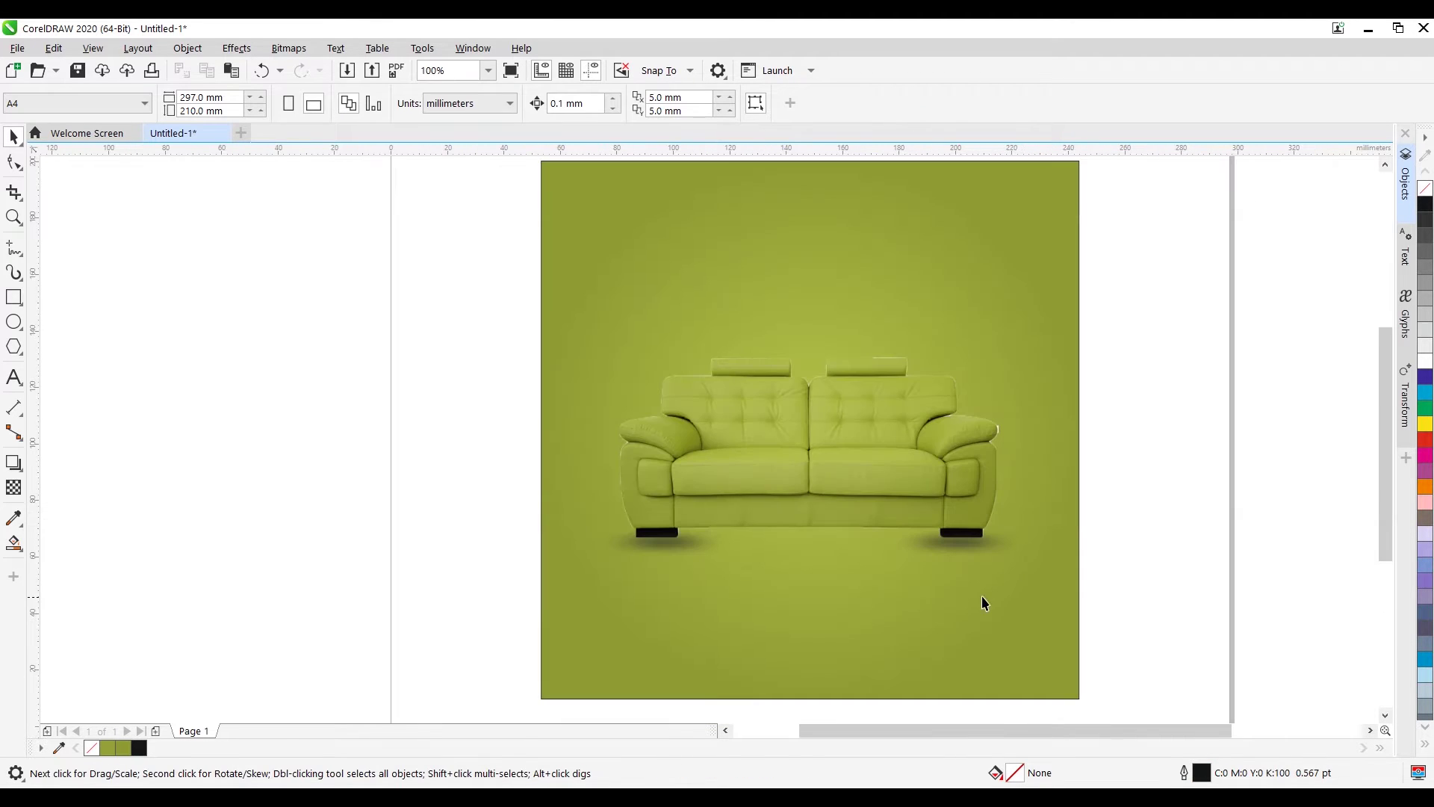
# Step: Make a copy of the gradient square squashed to about 70 mm high along its lower edge, and remove the copy's outline
pyautogui.scroll(-1, 974, 603)
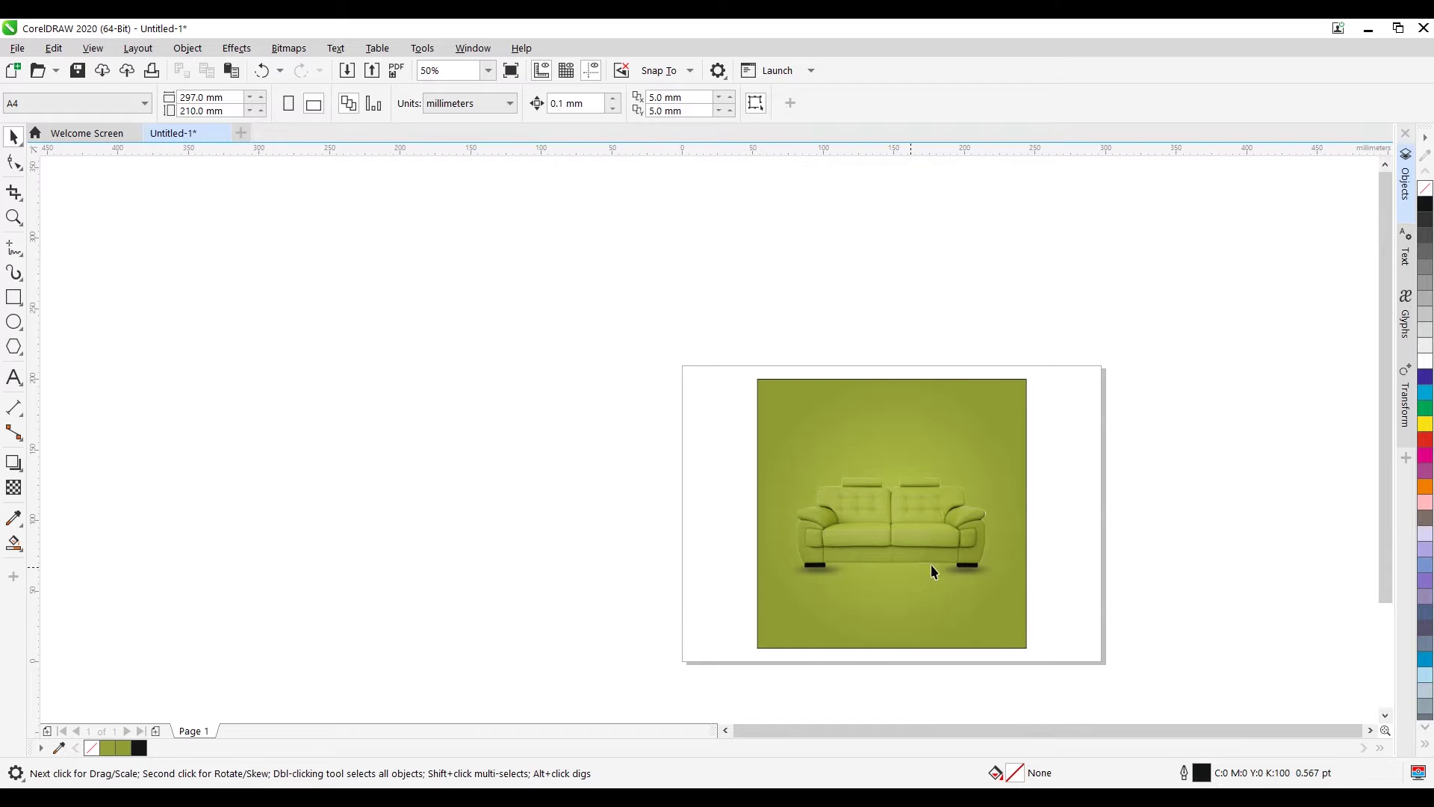
pyautogui.click(917, 448)
pyautogui.moveTo(892, 379); pyautogui.dragTo(901, 546)
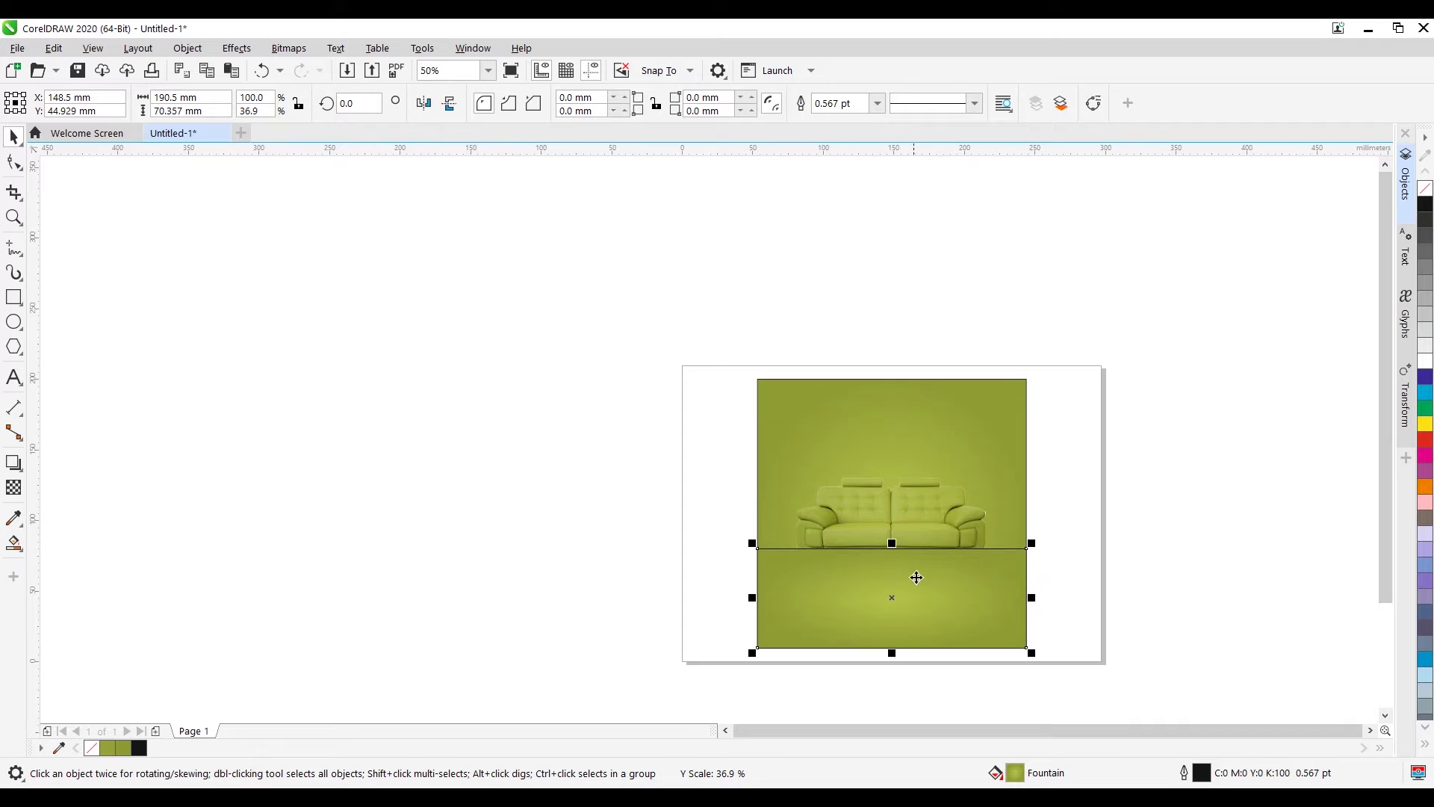
pyautogui.rightClick(1425, 188)
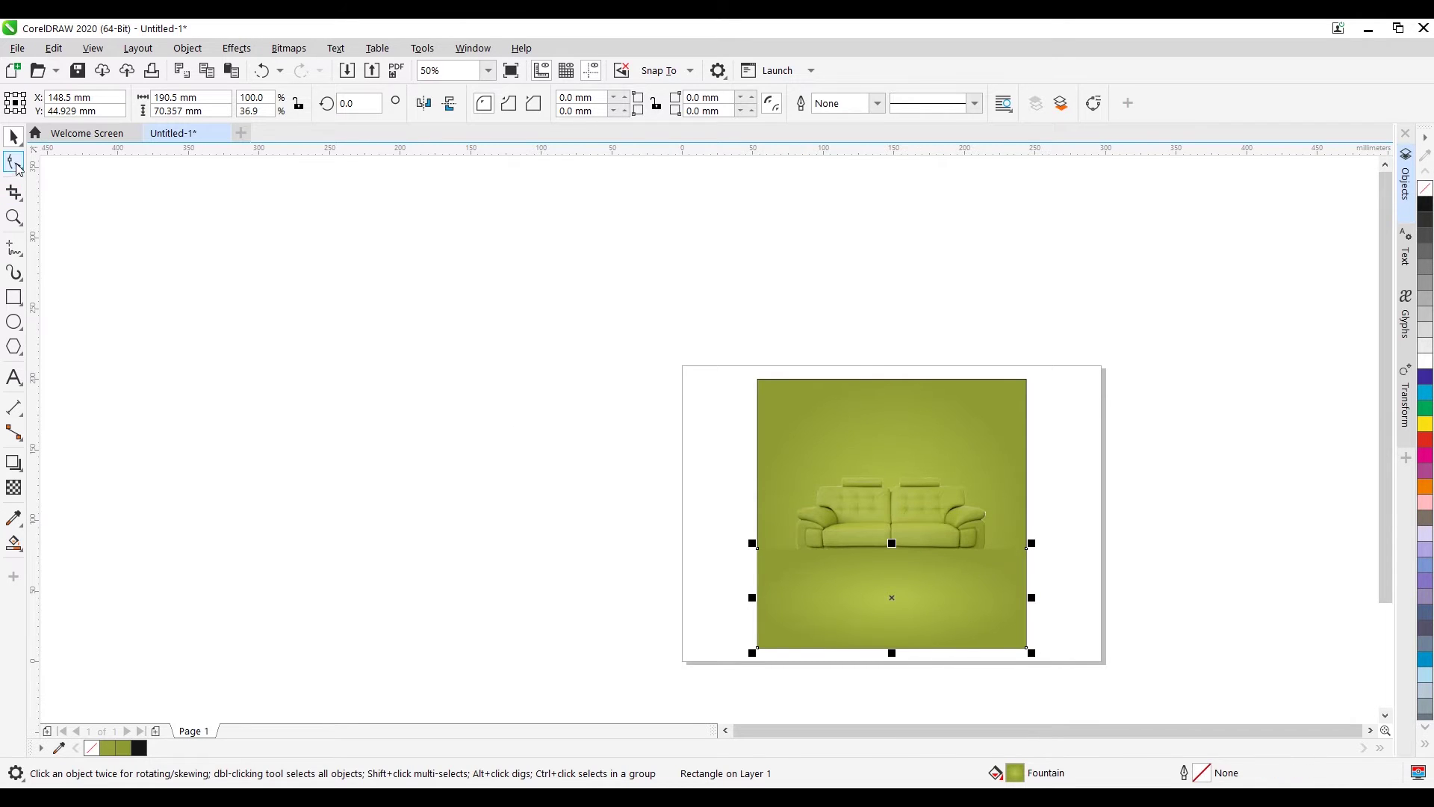
# Step: Convert the lower gradient rectangle to curves and lower its top-left node vertically by about 45 mm
pyautogui.click(14, 162)
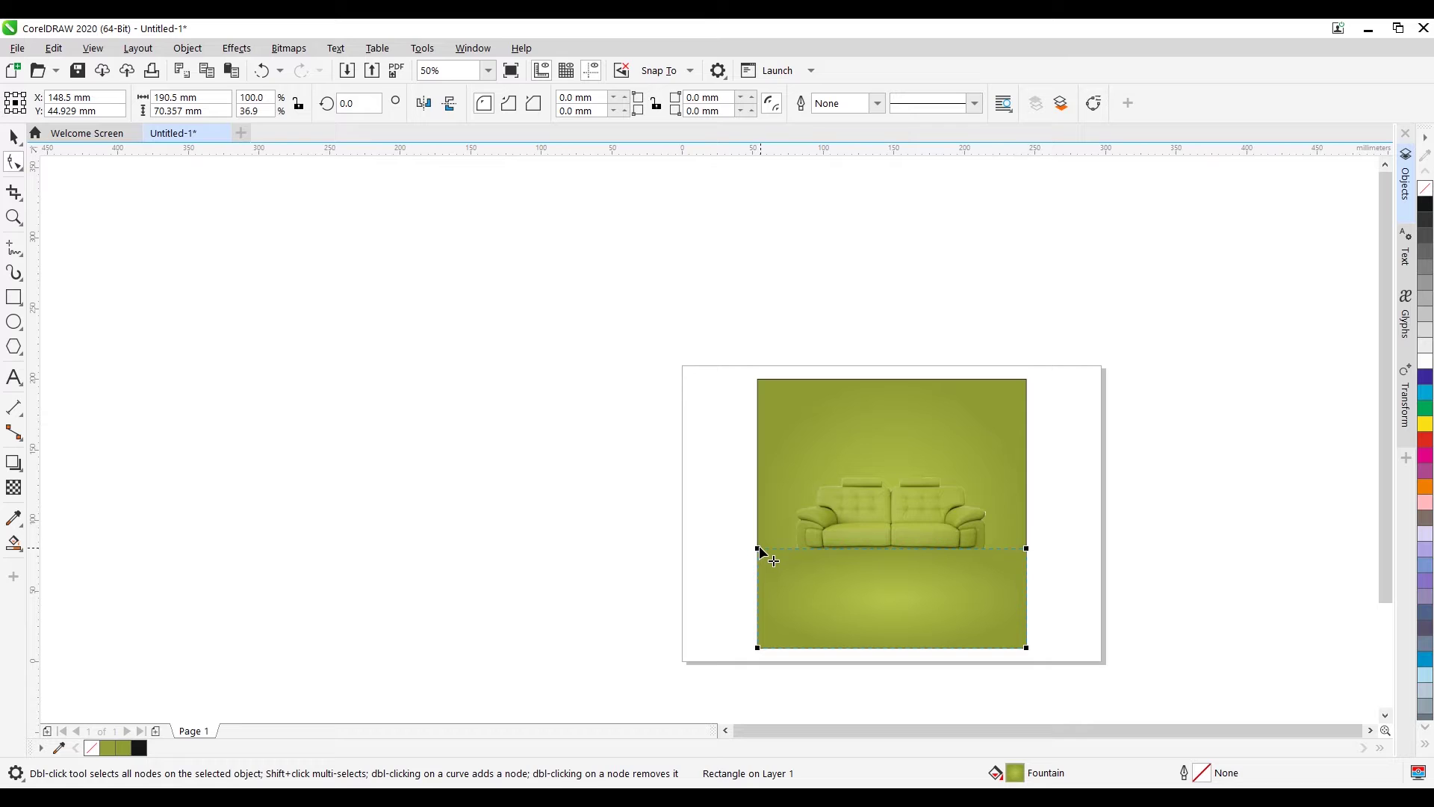
pyautogui.moveTo(761, 560); pyautogui.dragTo(755, 608)
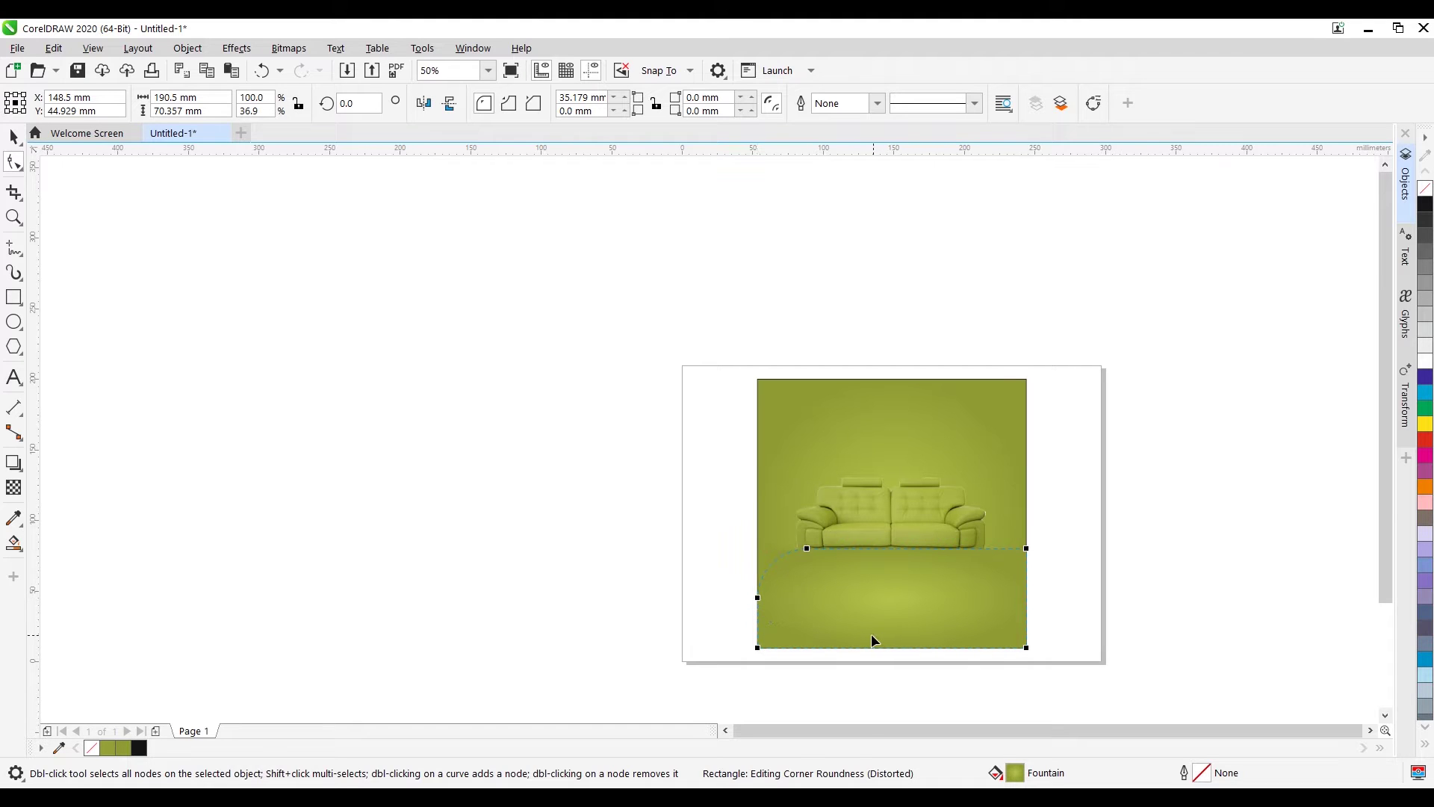
pyautogui.hotkey('ctrl', 'z')
pyautogui.hotkey('ctrl', 'q')
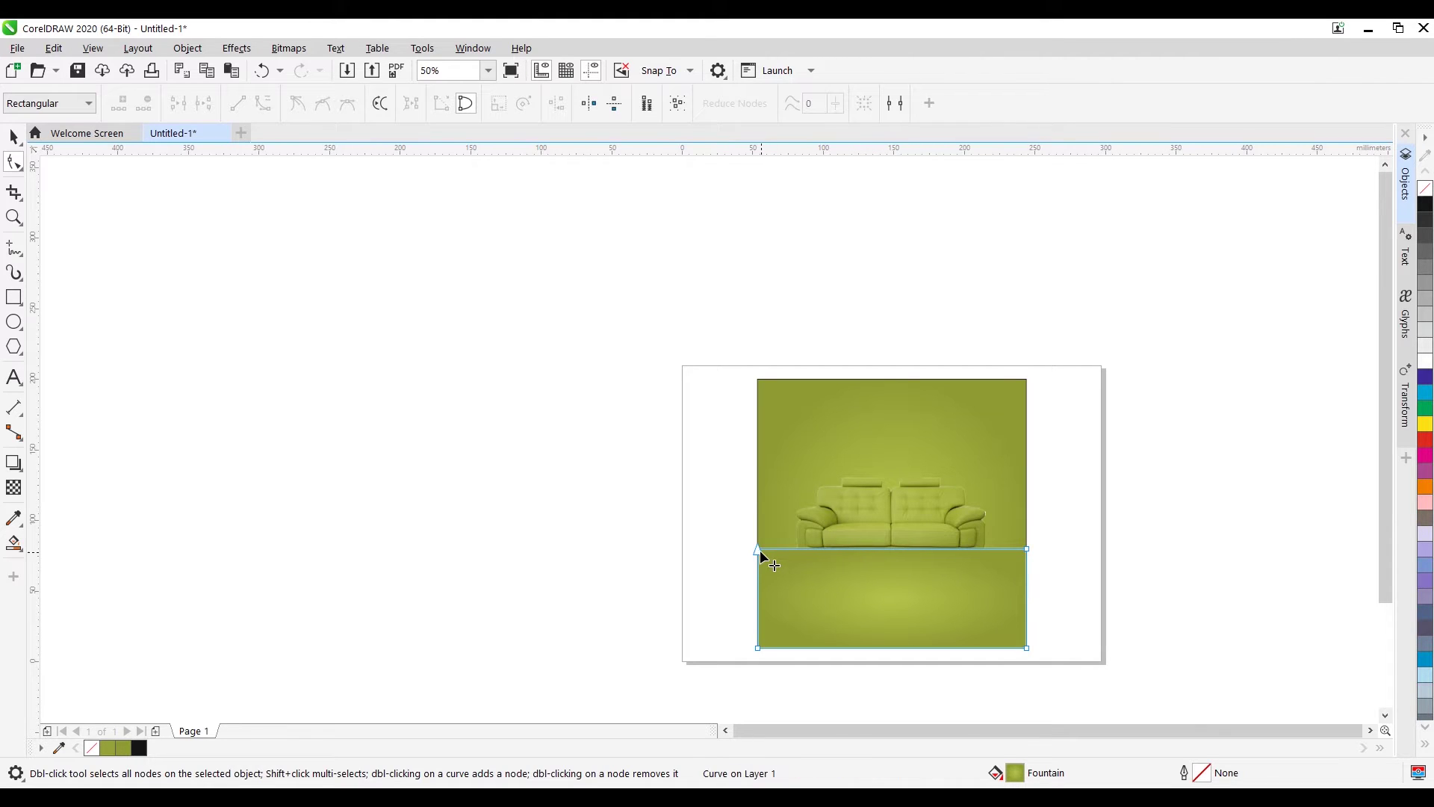
pyautogui.moveTo(758, 549); pyautogui.dragTo(758, 613)
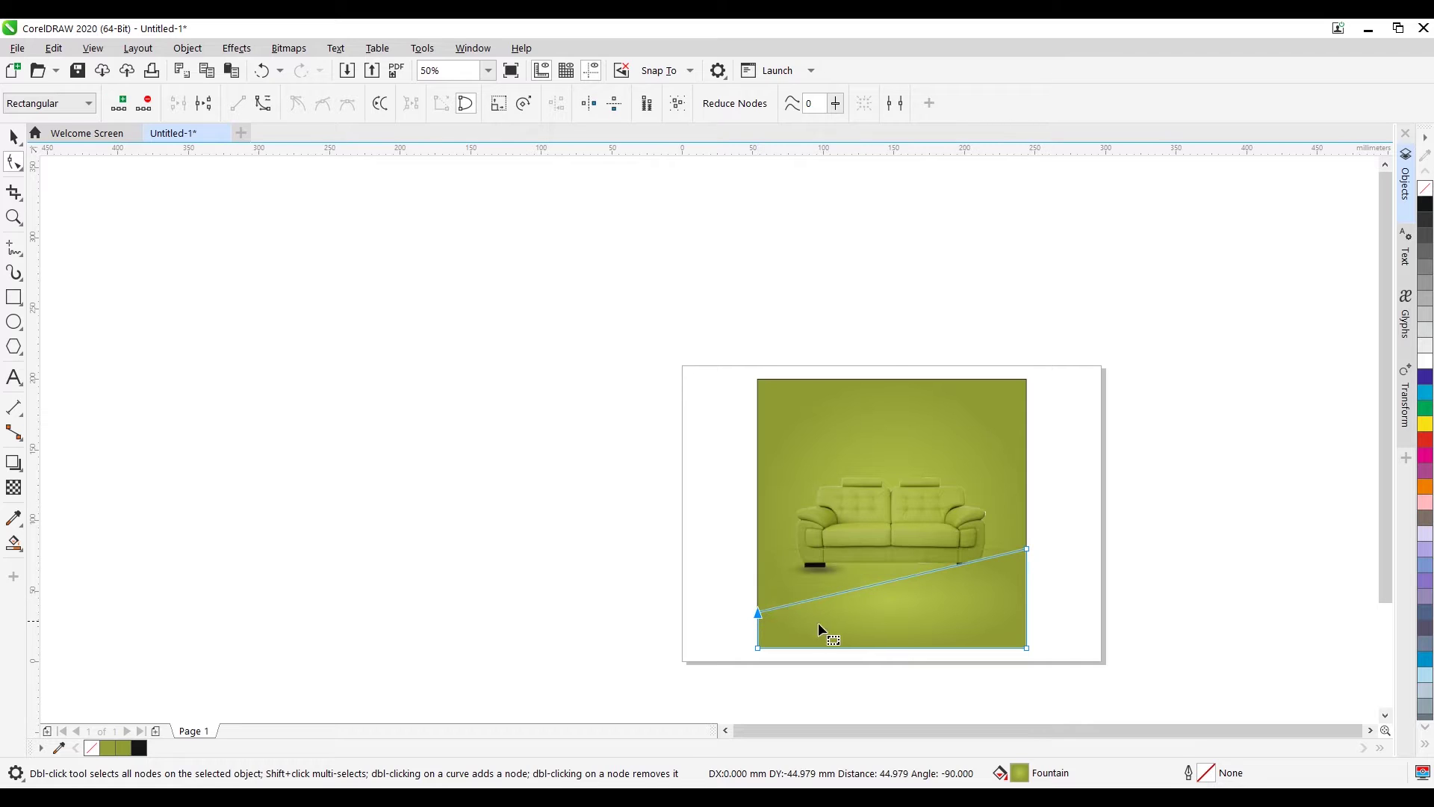
# Step: Turn the slanted top edge into a smooth, downward-sagging curve and raise its right end so the shape is about 106 mm high
pyautogui.click(912, 574)
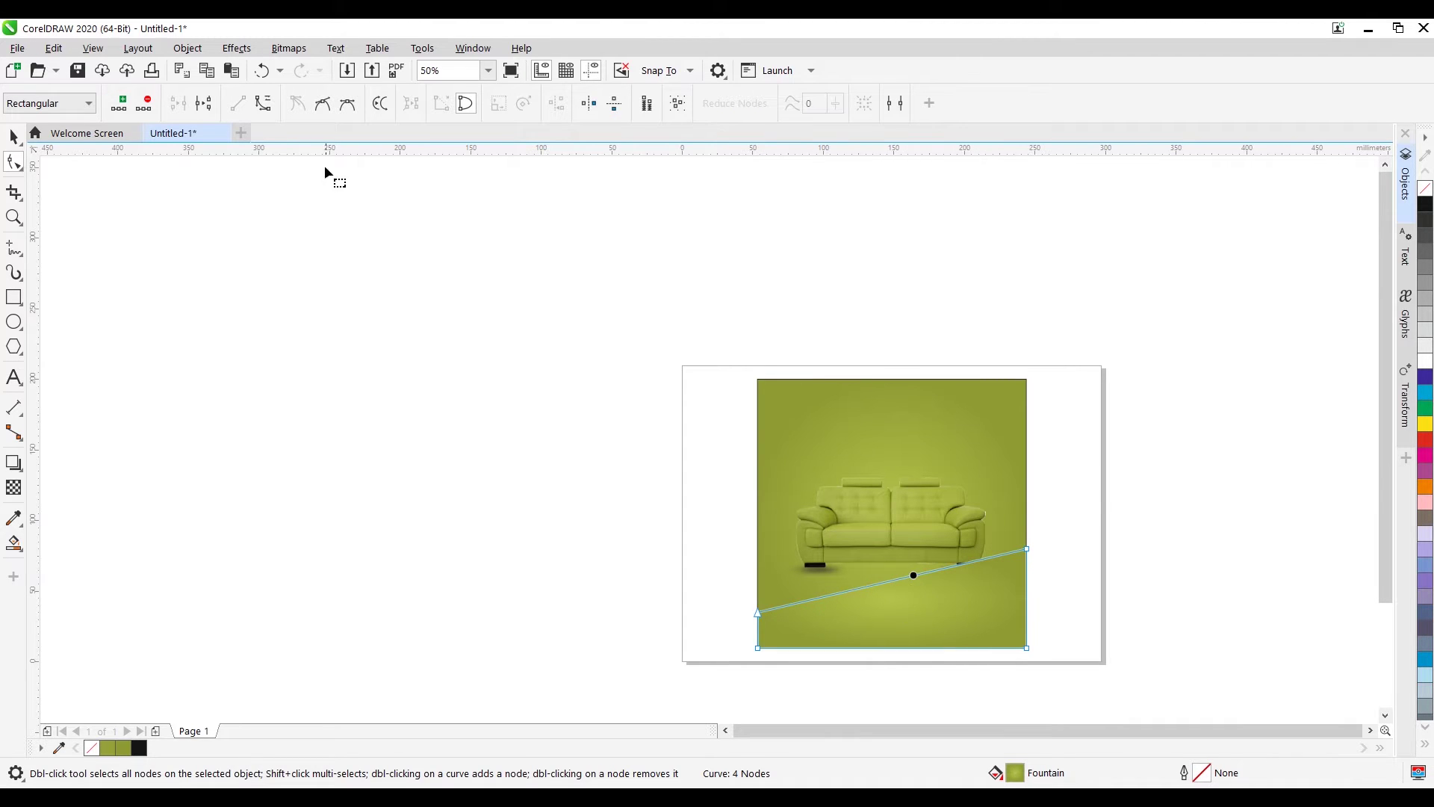
pyautogui.click(893, 577)
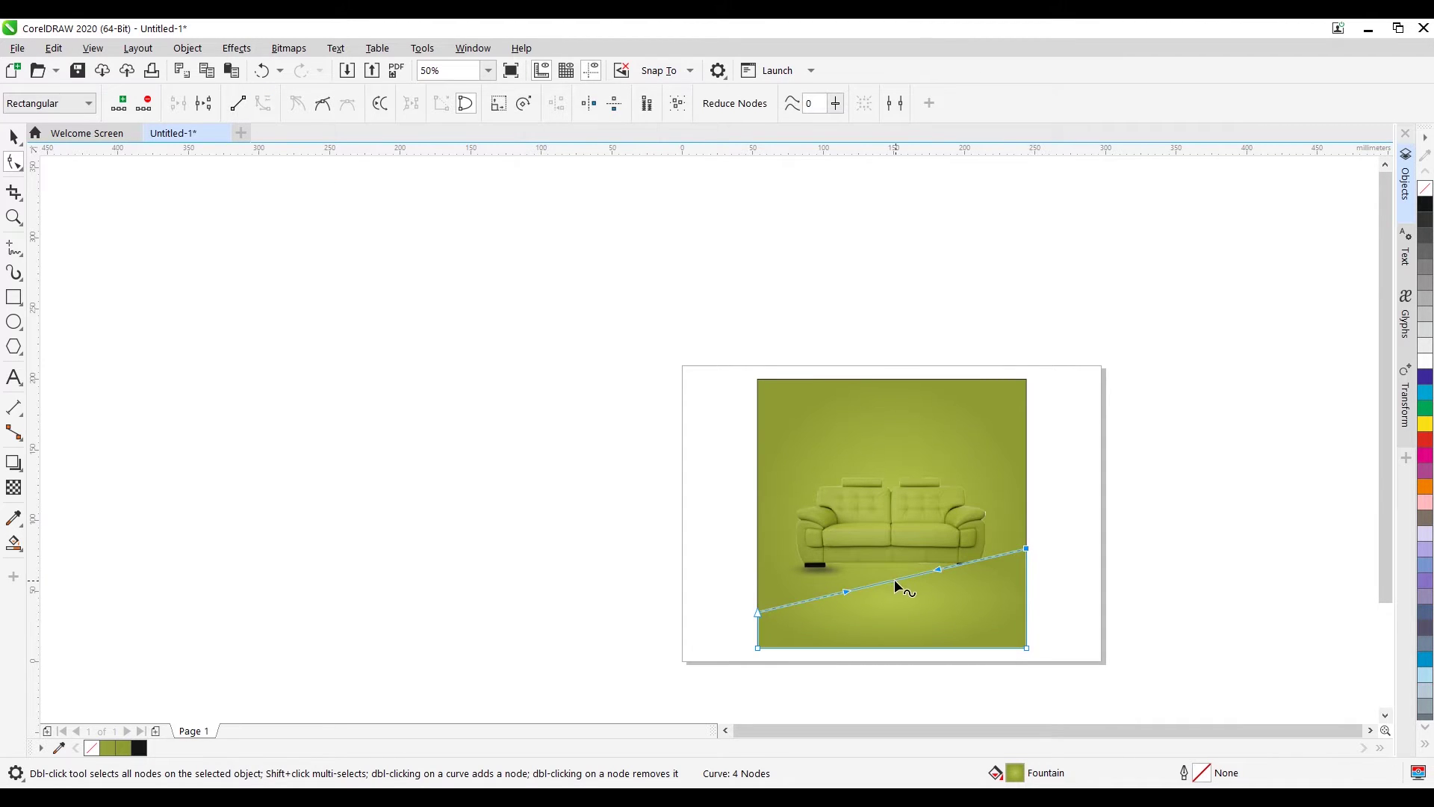
pyautogui.moveTo(938, 572); pyautogui.dragTo(953, 620)
pyautogui.moveTo(851, 591); pyautogui.dragTo(962, 634)
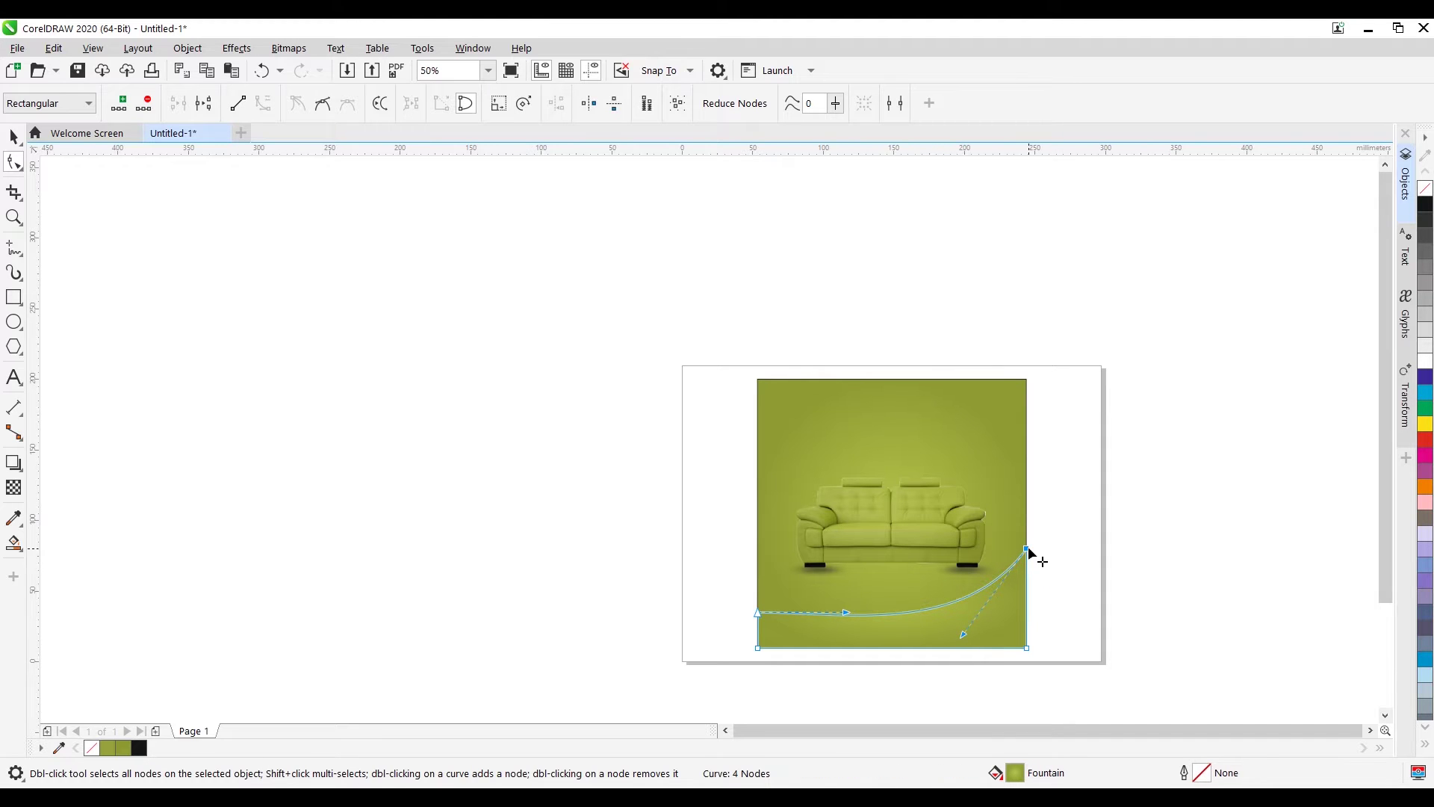
pyautogui.moveTo(1027, 550); pyautogui.dragTo(1032, 500)
pyautogui.press('space')
pyautogui.click(1143, 532)
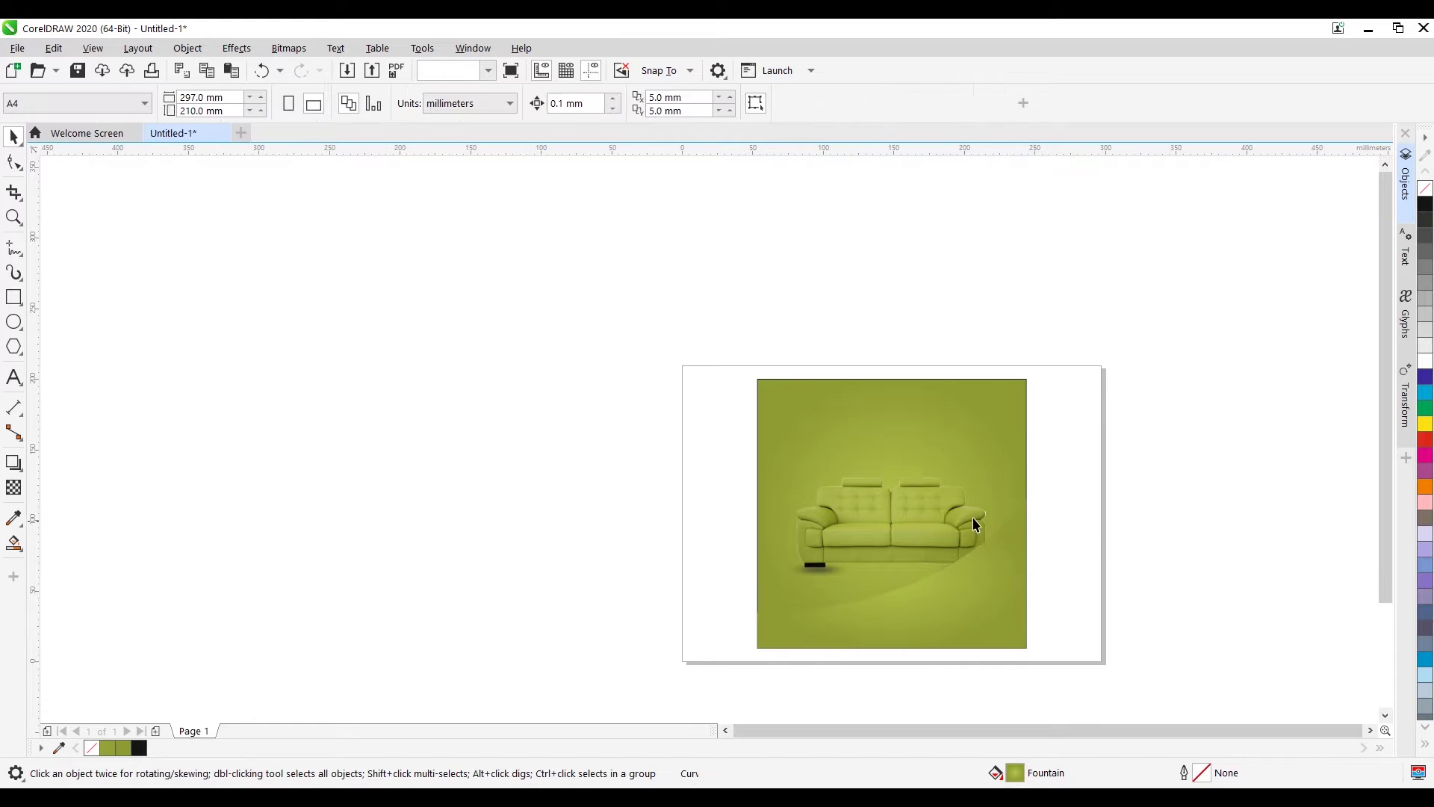
# Step: Bring the sofa and the shadow under its right foot in front of the curved shape
pyautogui.click(976, 525)
pyautogui.hotkey('shift', 'pageup')
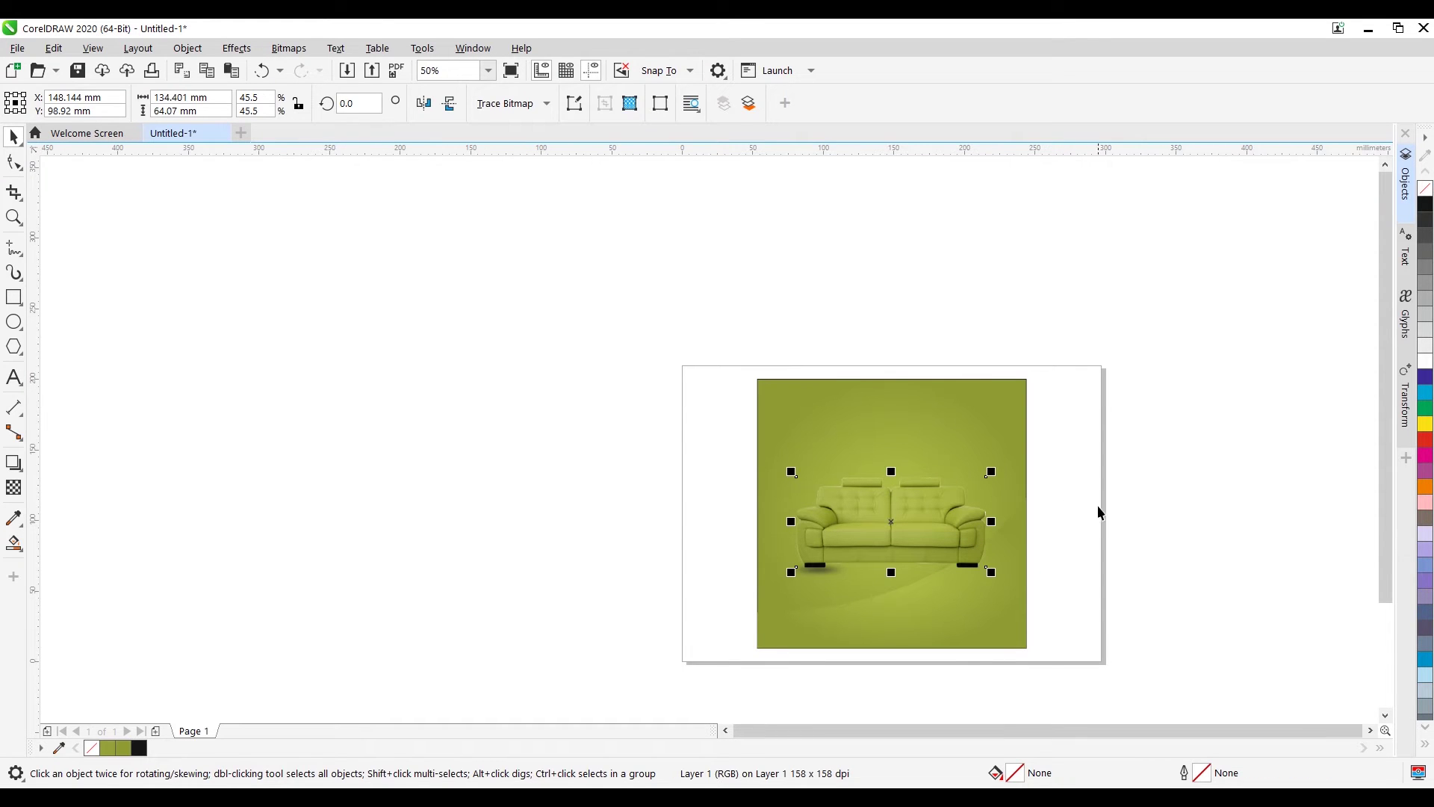
pyautogui.press('Tab')
pyautogui.press('Tab')
pyautogui.hotkey('shift', 'pageup')
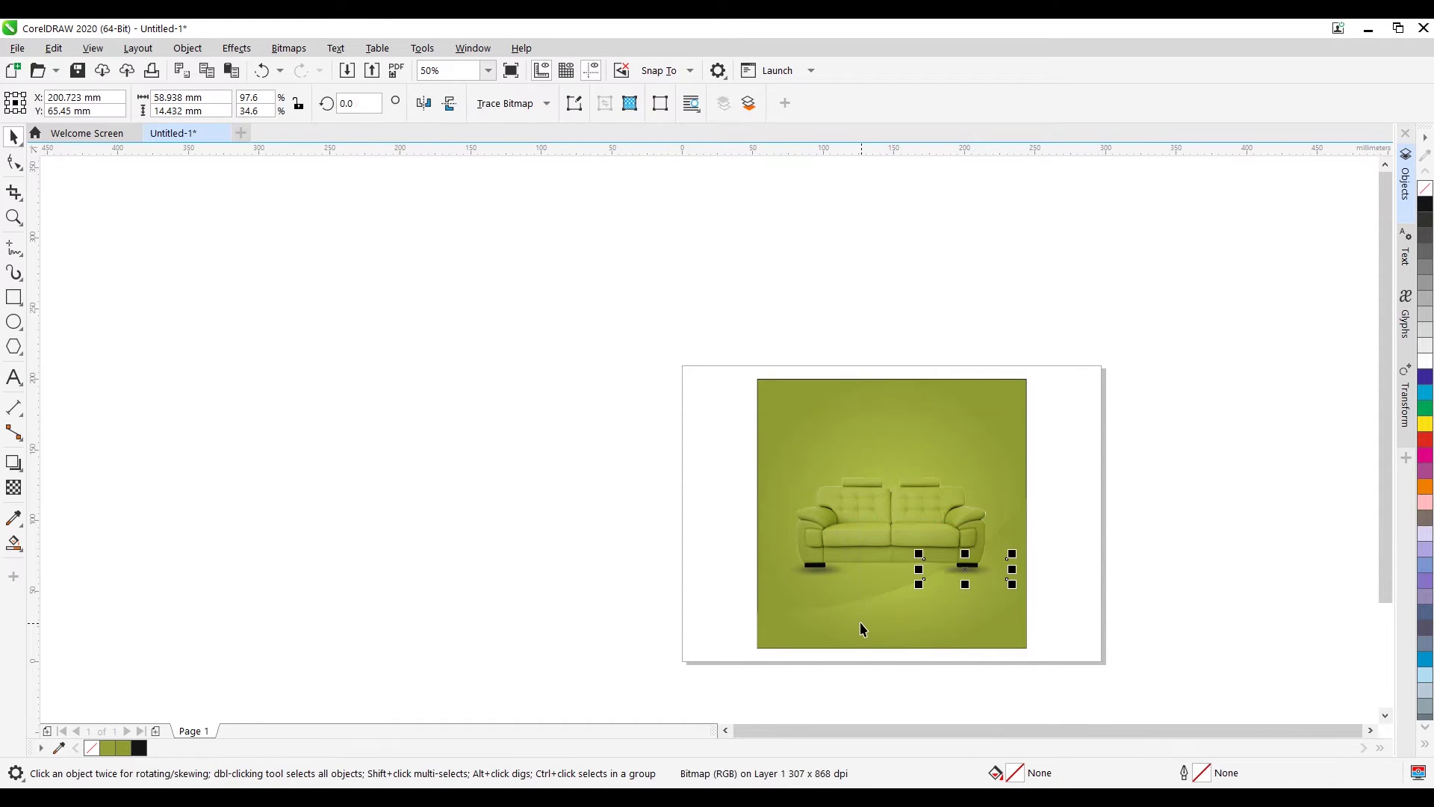
pyautogui.click(926, 516)
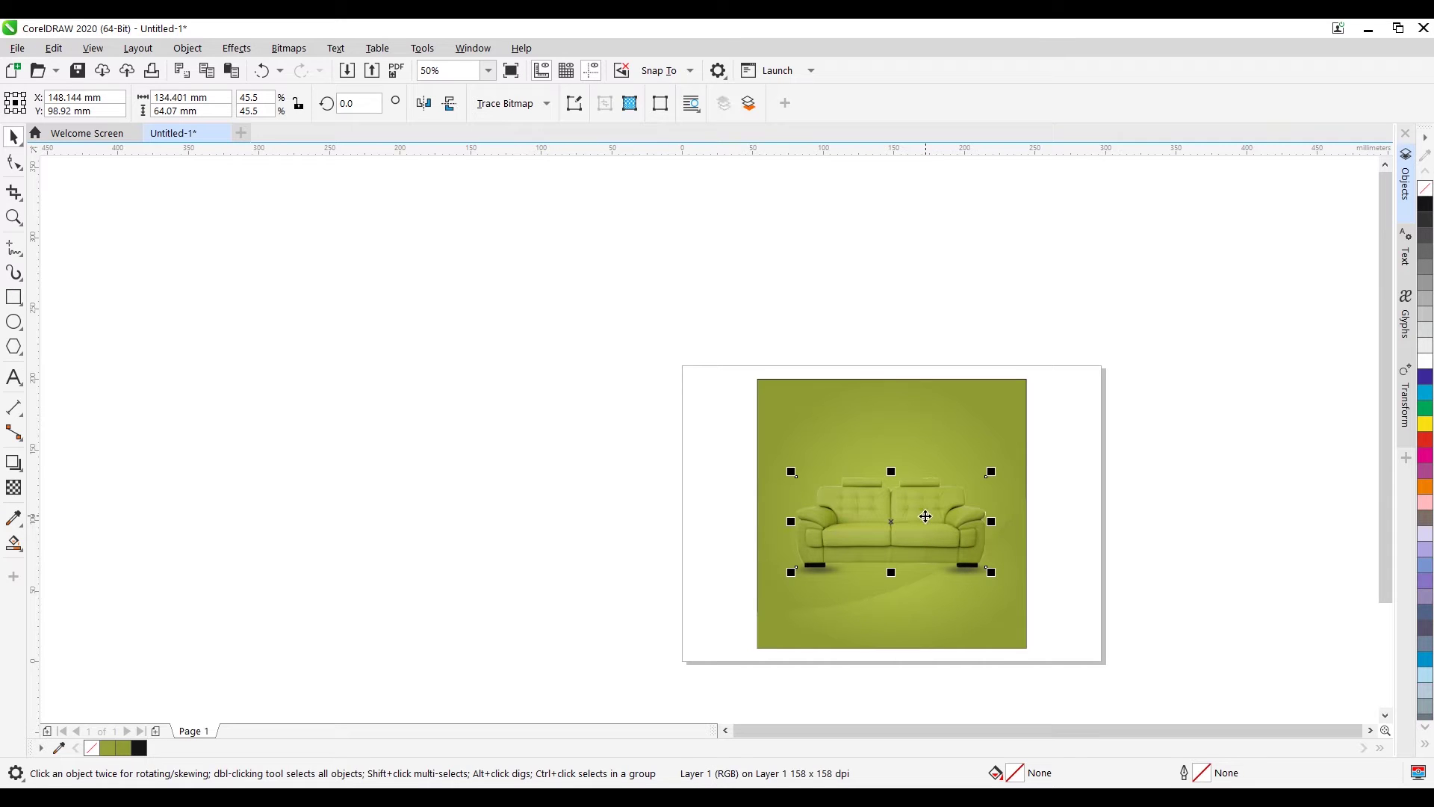
# Step: Fill the curved shape with the pale yellow Chalk color from the palette
pyautogui.press('Tab')
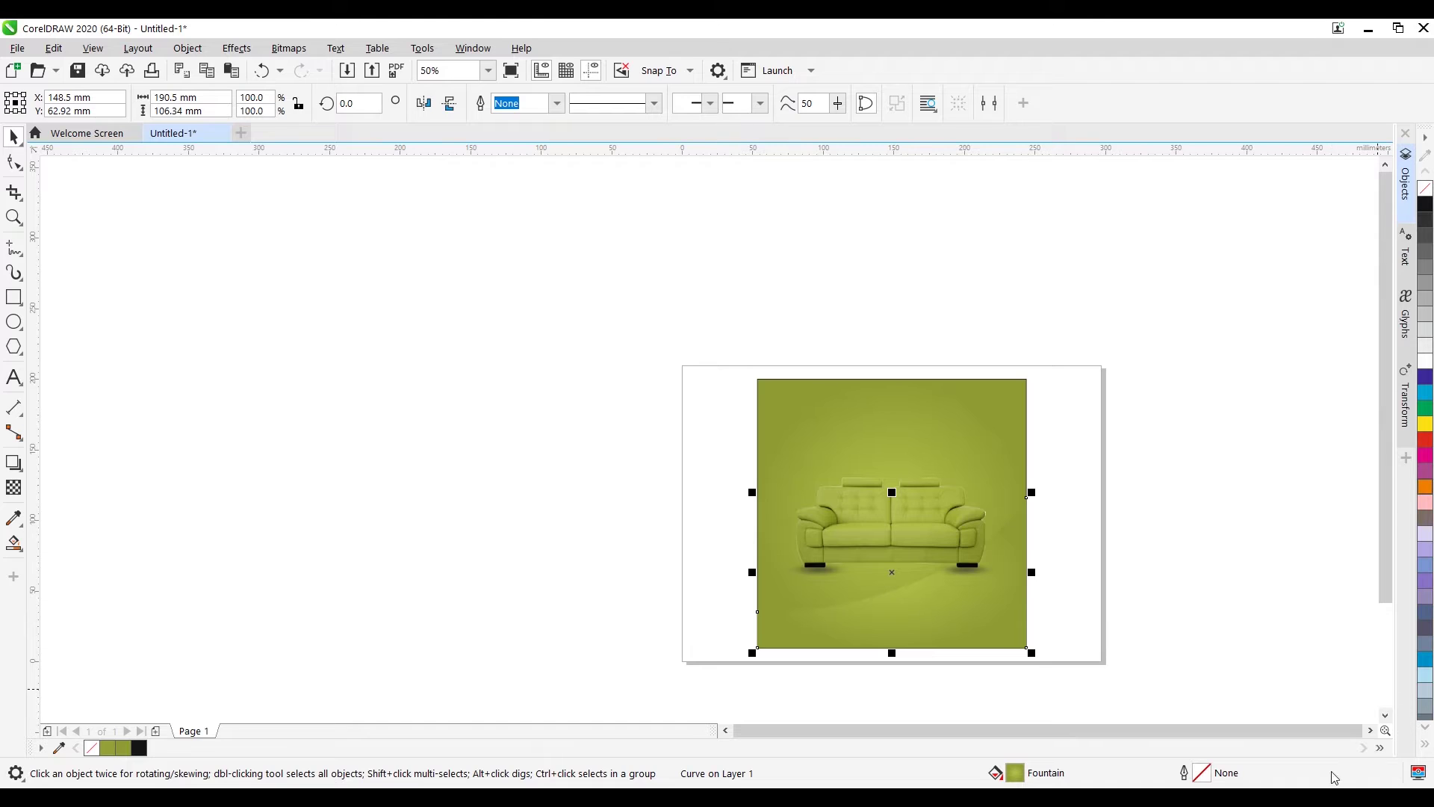
pyautogui.click(1425, 747)
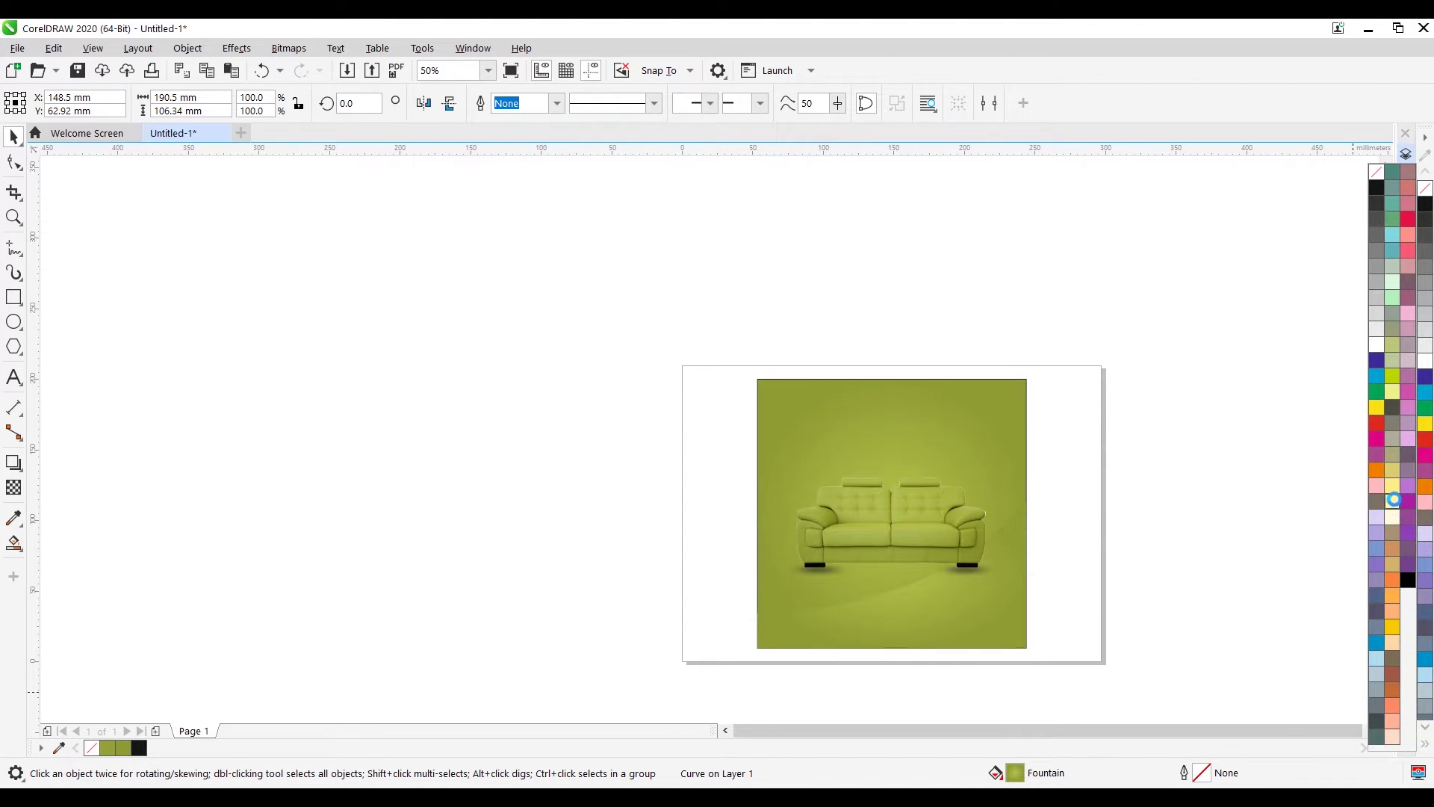
pyautogui.click(1395, 514)
pyautogui.click(1278, 523)
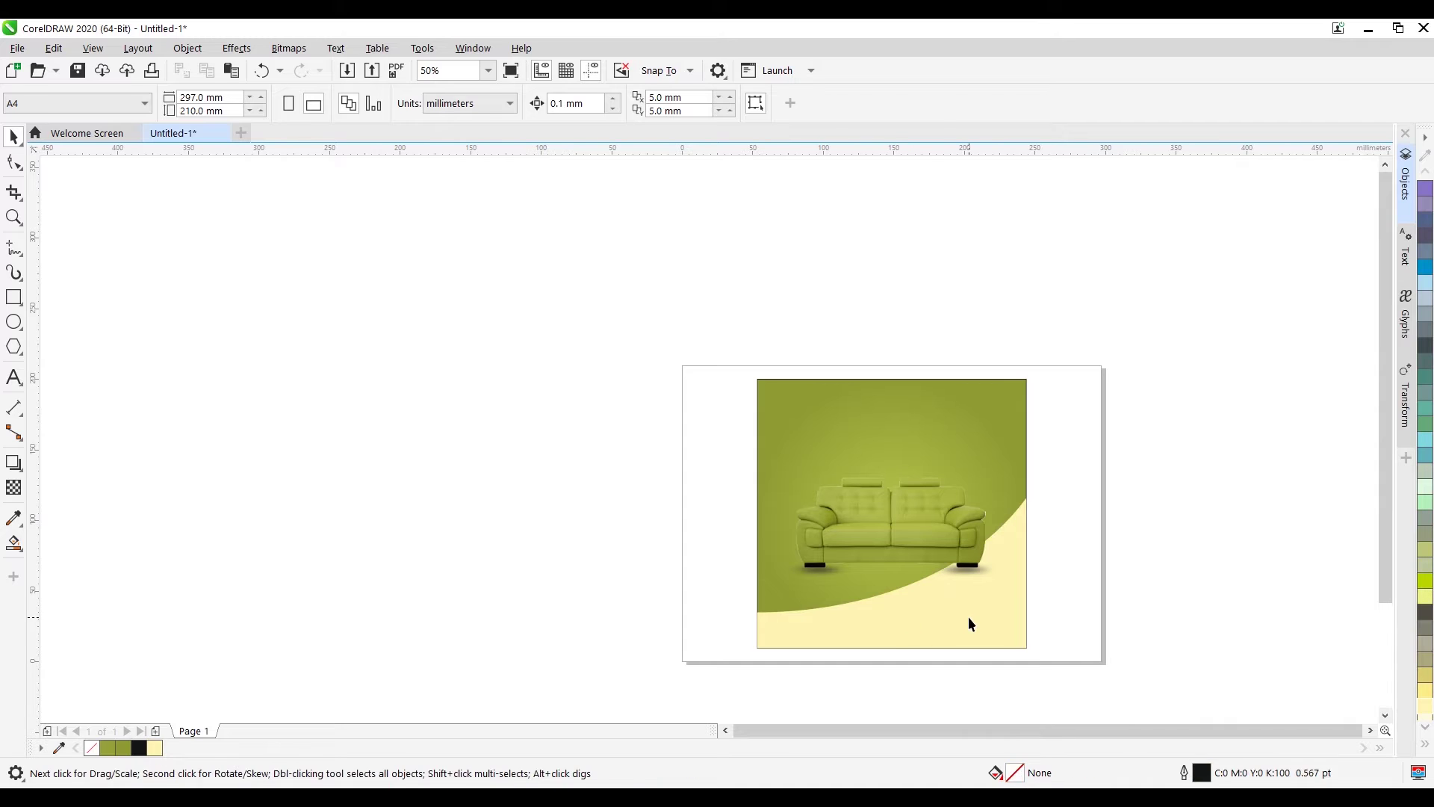
# Step: Edit the curved shape's uniform fill and sample the background's green as its color
pyautogui.click(968, 618)
pyautogui.doubleClick(1023, 777)
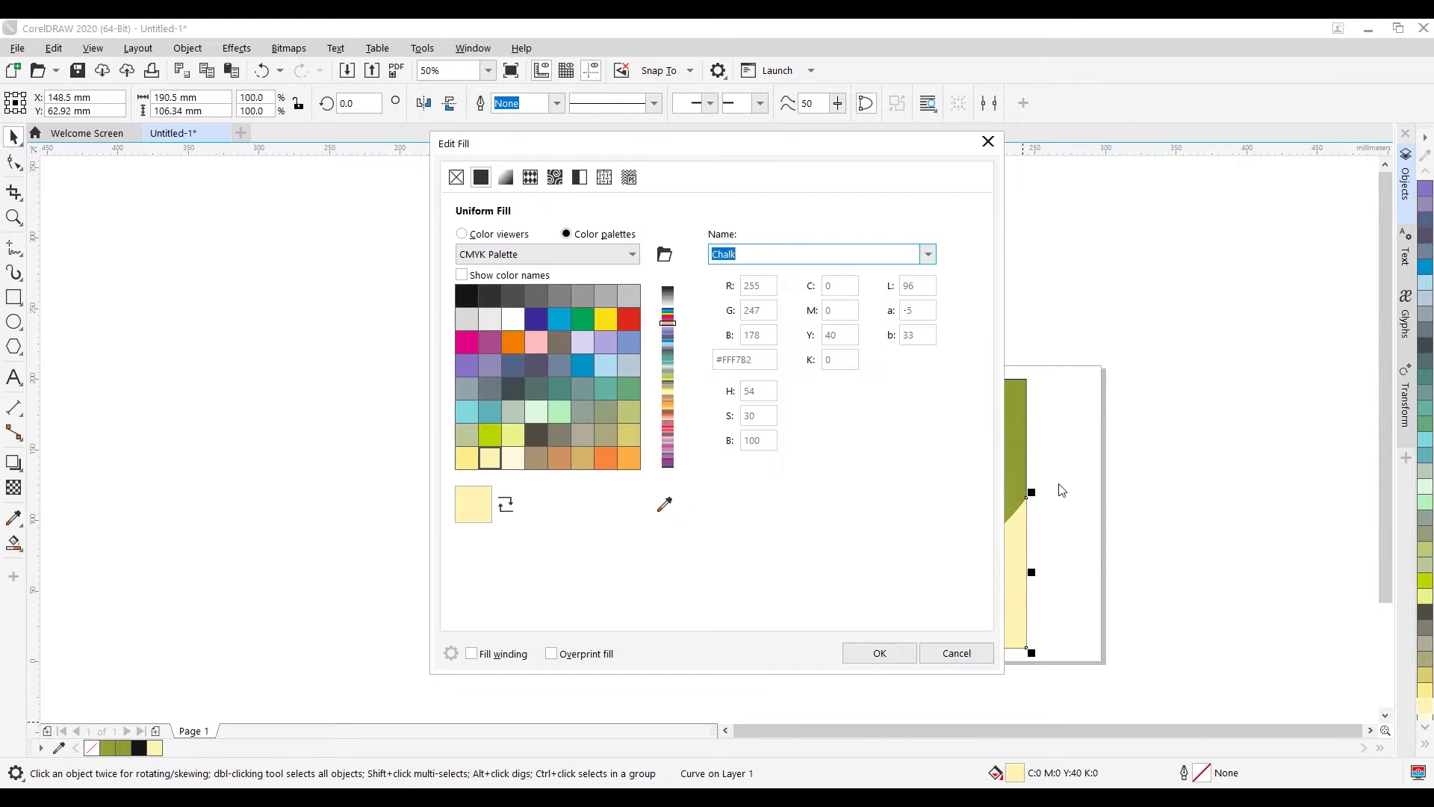
pyautogui.moveTo(749, 143); pyautogui.dragTo(1203, 254)
pyautogui.click(1137, 614)
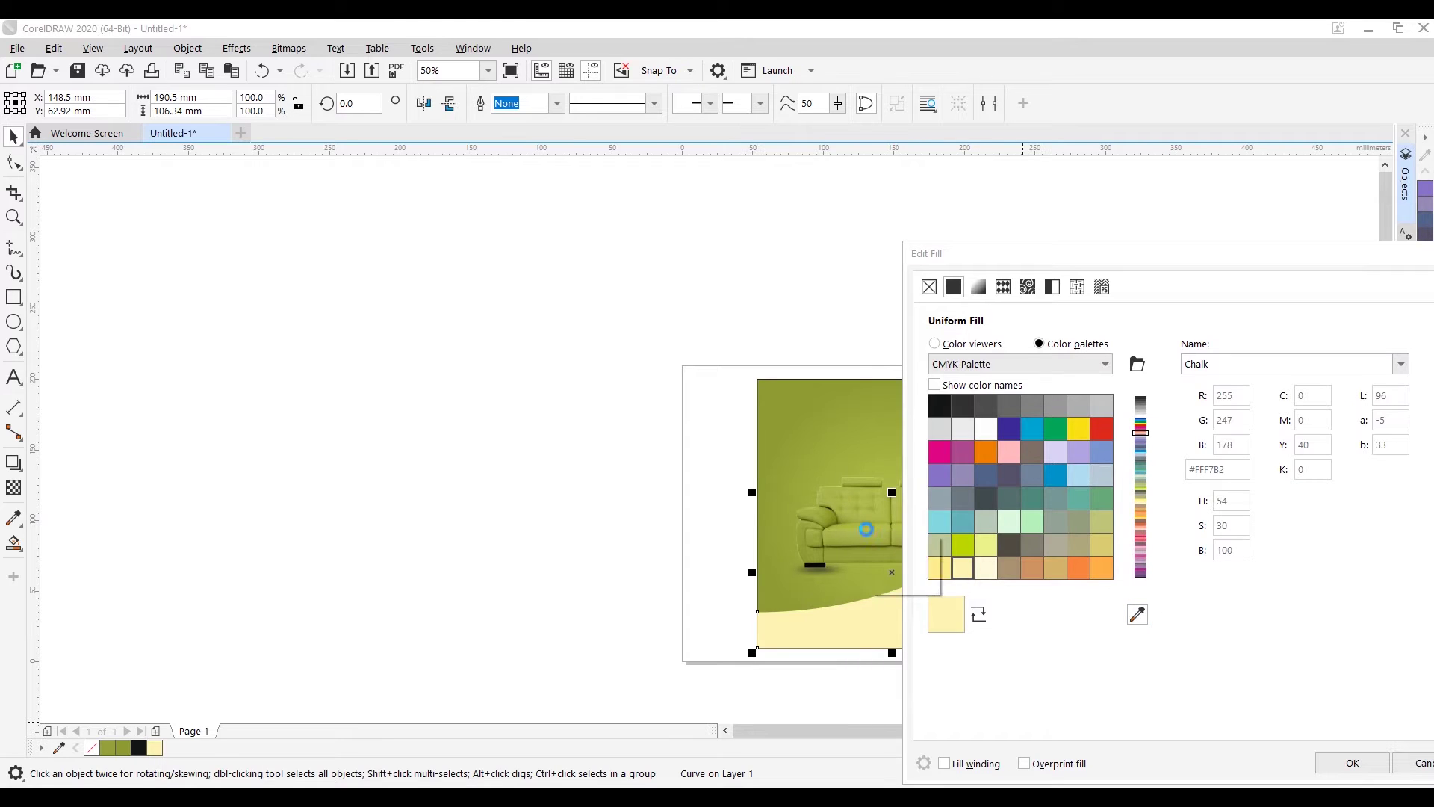
pyautogui.click(888, 590)
# Step: Lighten the sampled fill to the bright yellow-green #DDED63 and apply it to the curved shape
pyautogui.moveTo(1132, 253); pyautogui.dragTo(1221, 183)
pyautogui.click(1131, 331)
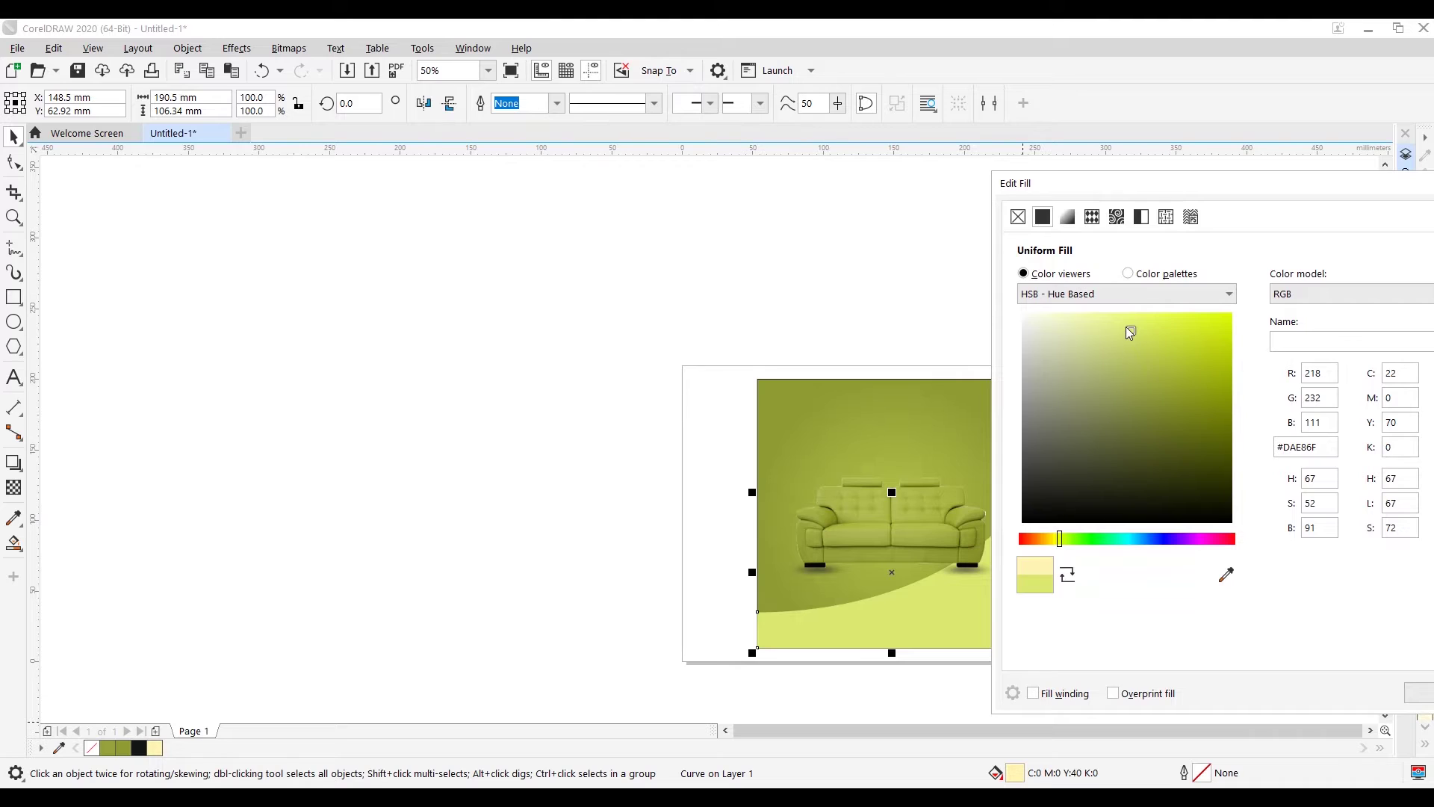
pyautogui.click(1115, 322)
pyautogui.click(1144, 325)
pyautogui.moveTo(1181, 182); pyautogui.dragTo(817, 122)
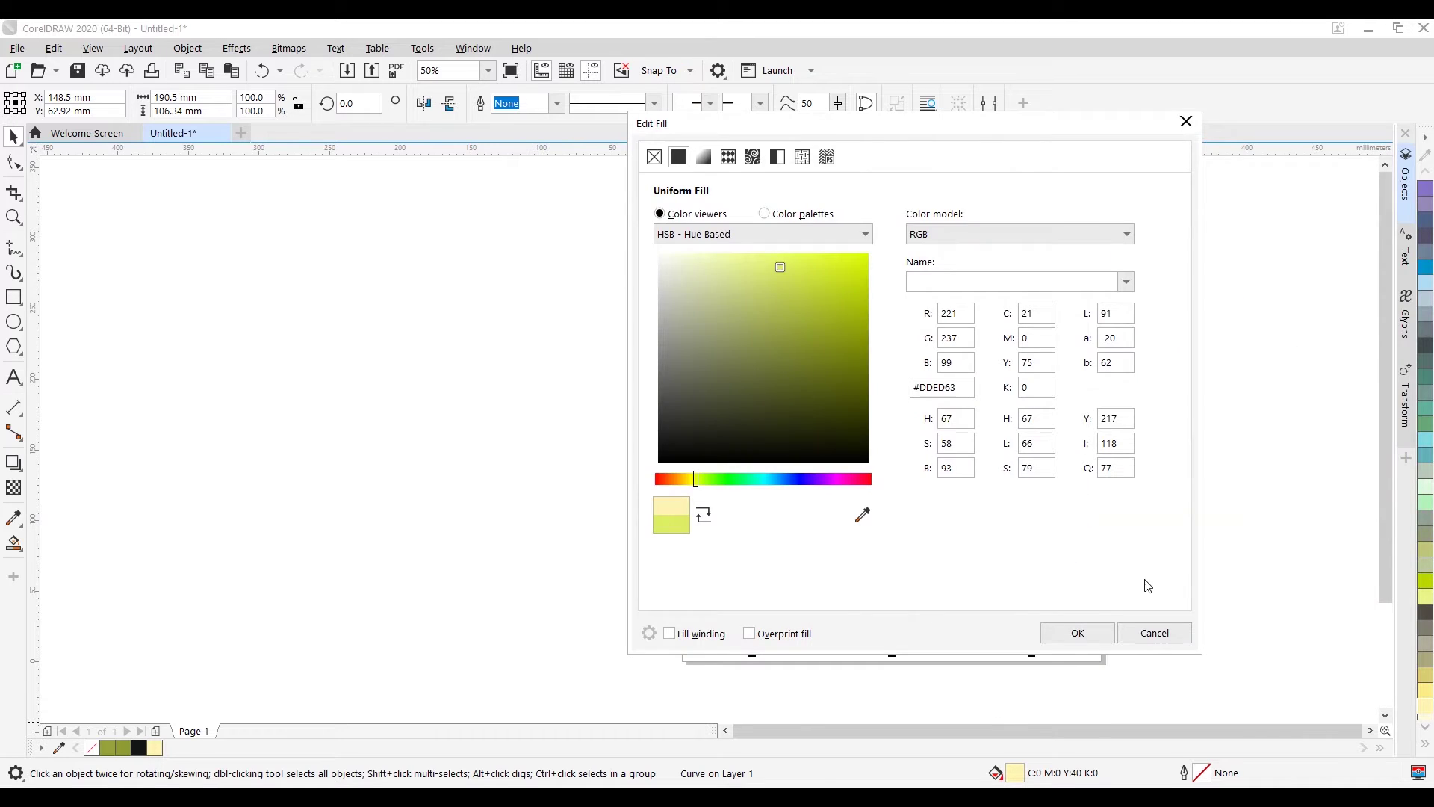
pyautogui.click(1068, 634)
pyautogui.click(1145, 528)
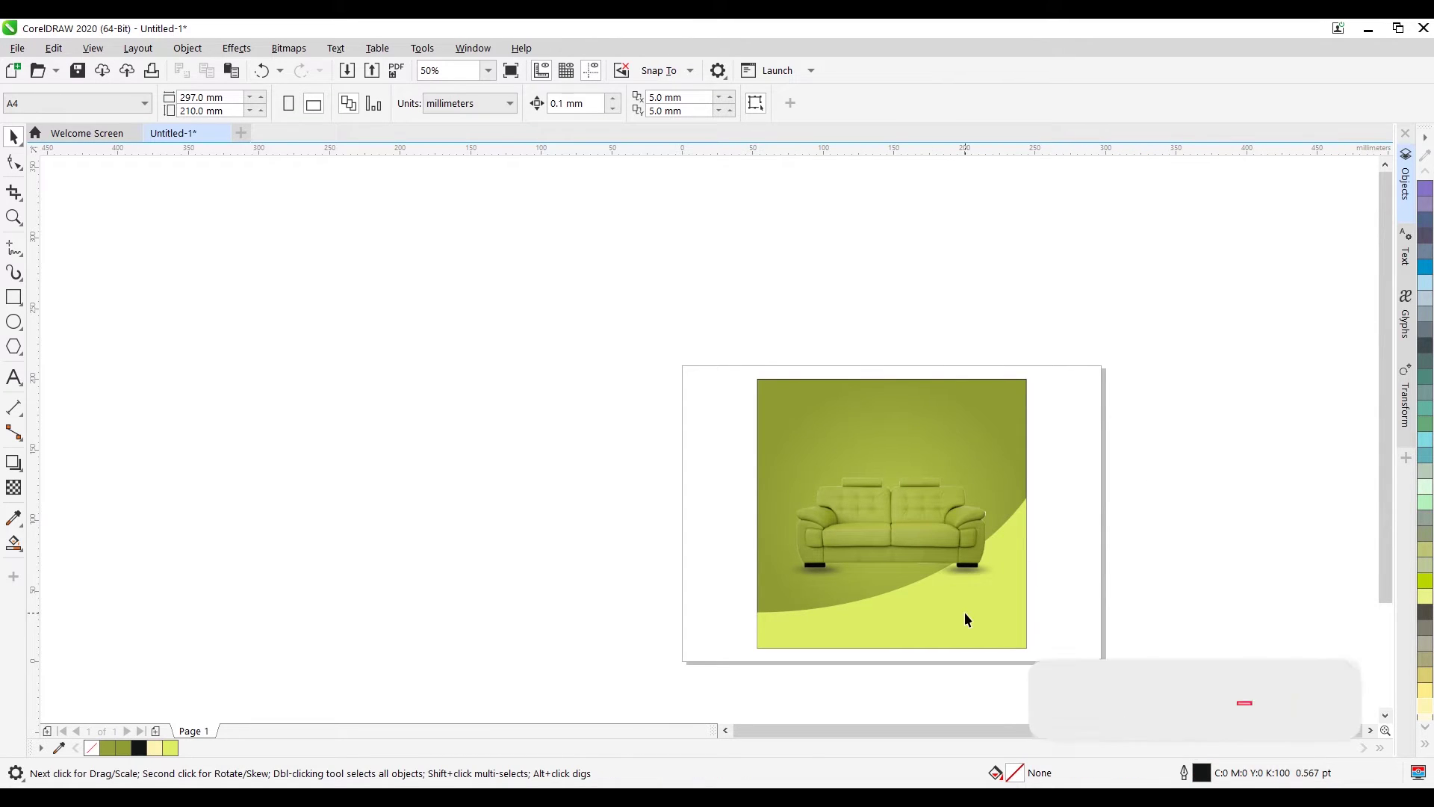
# Step: Send a black-filled copy of the curved shape, offset about 2.2 mm upward, to the back
pyautogui.click(936, 596)
pyautogui.scroll(4, 937, 595)
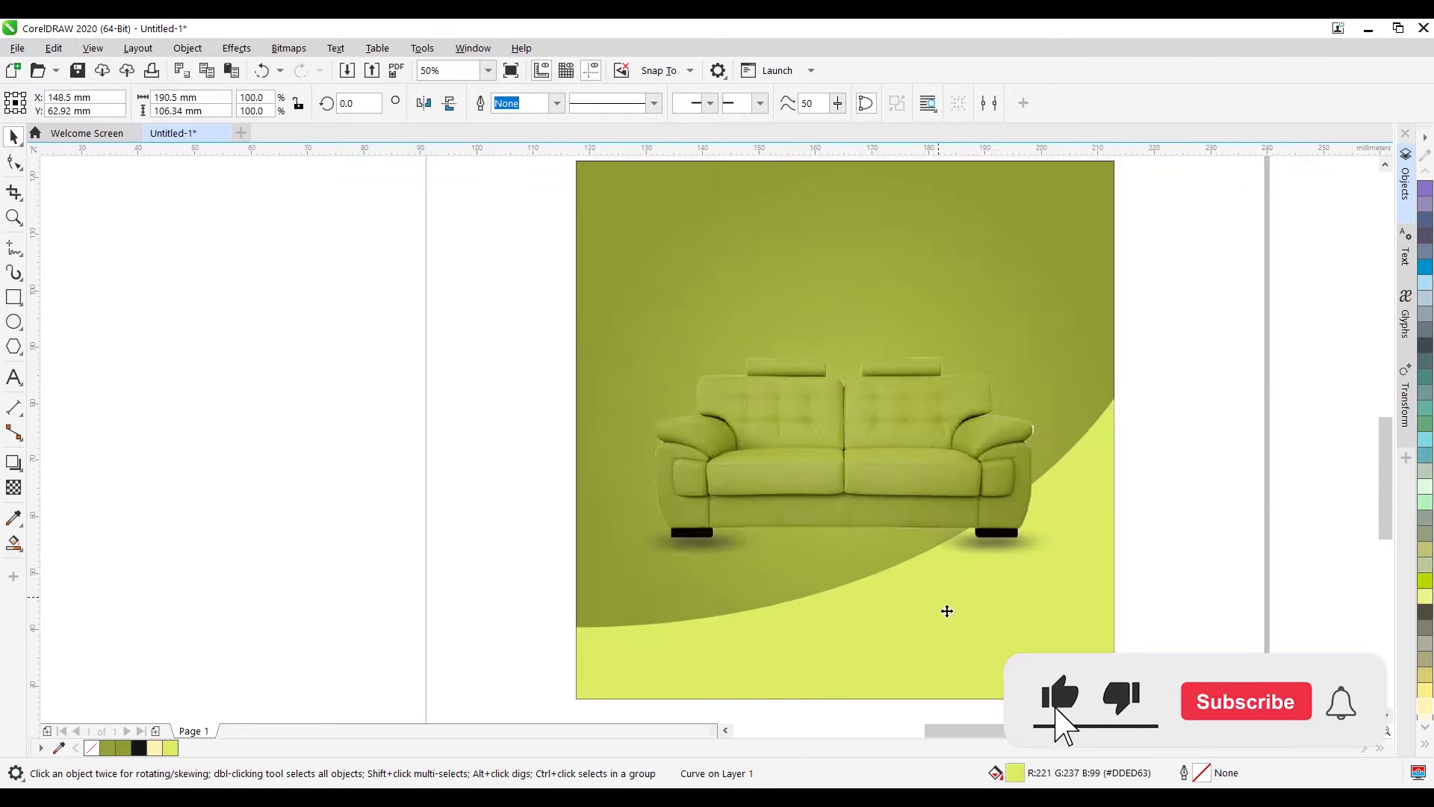
pyautogui.moveTo(962, 631); pyautogui.dragTo(964, 620)
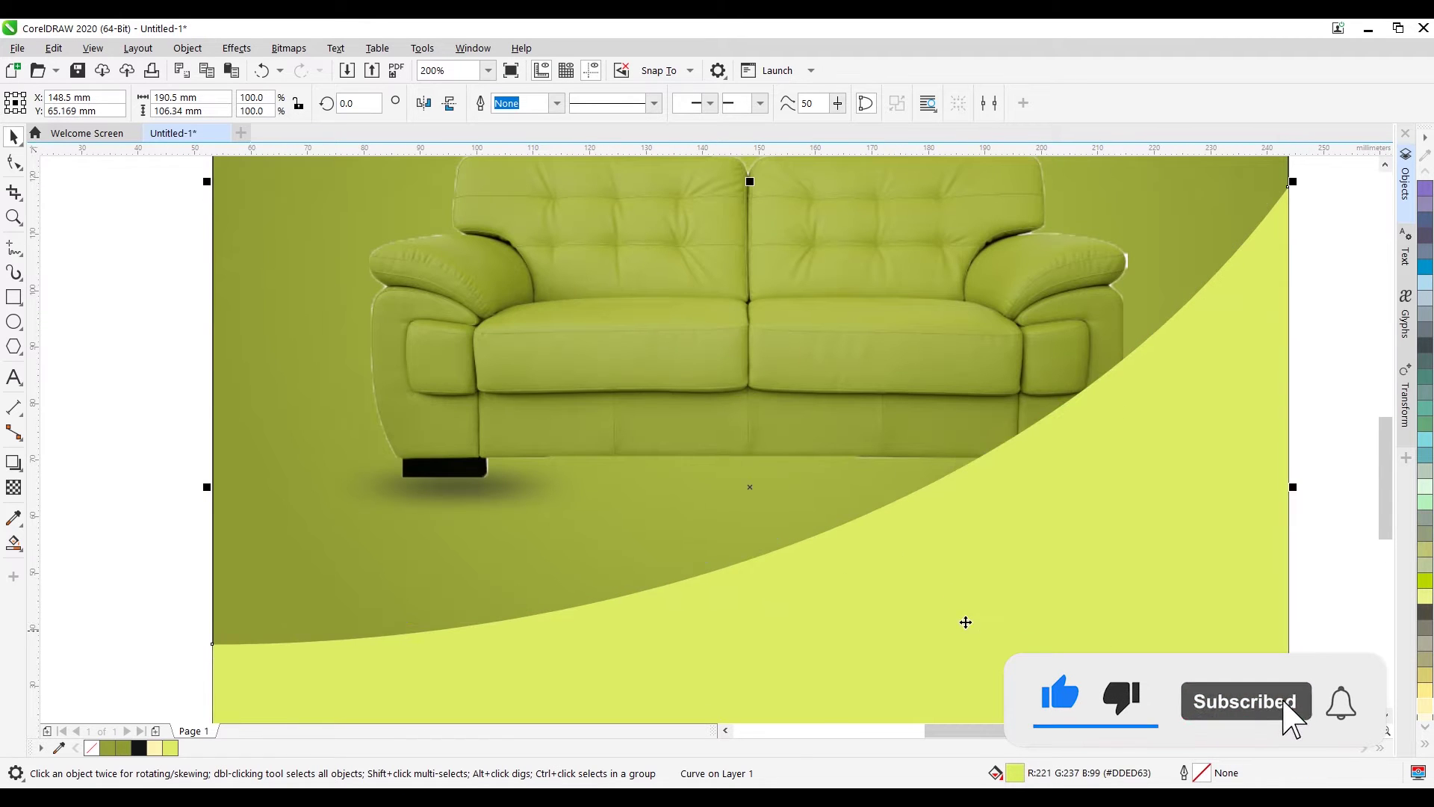
pyautogui.click(124, 749)
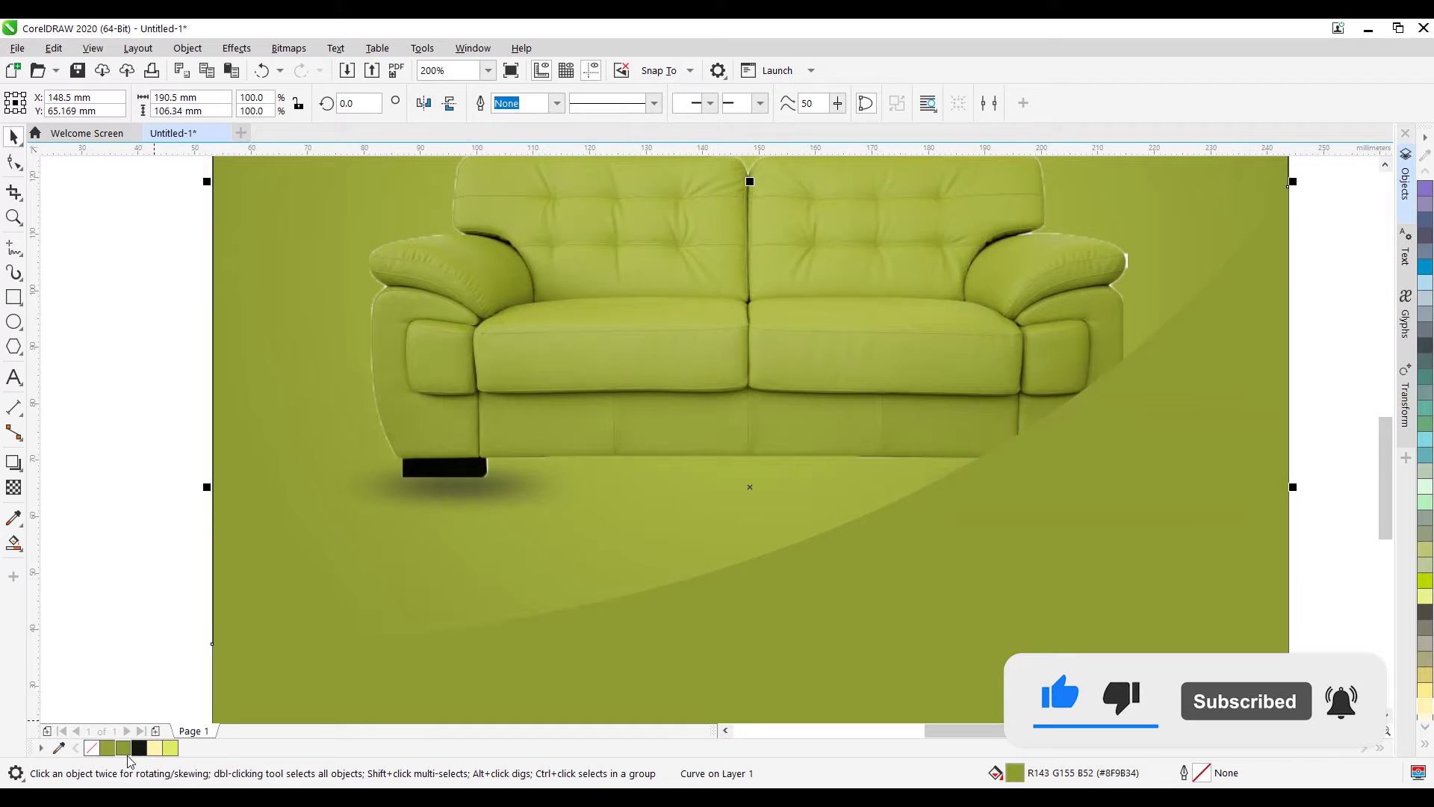
pyautogui.click(139, 749)
pyautogui.scroll(-4, 780, 662)
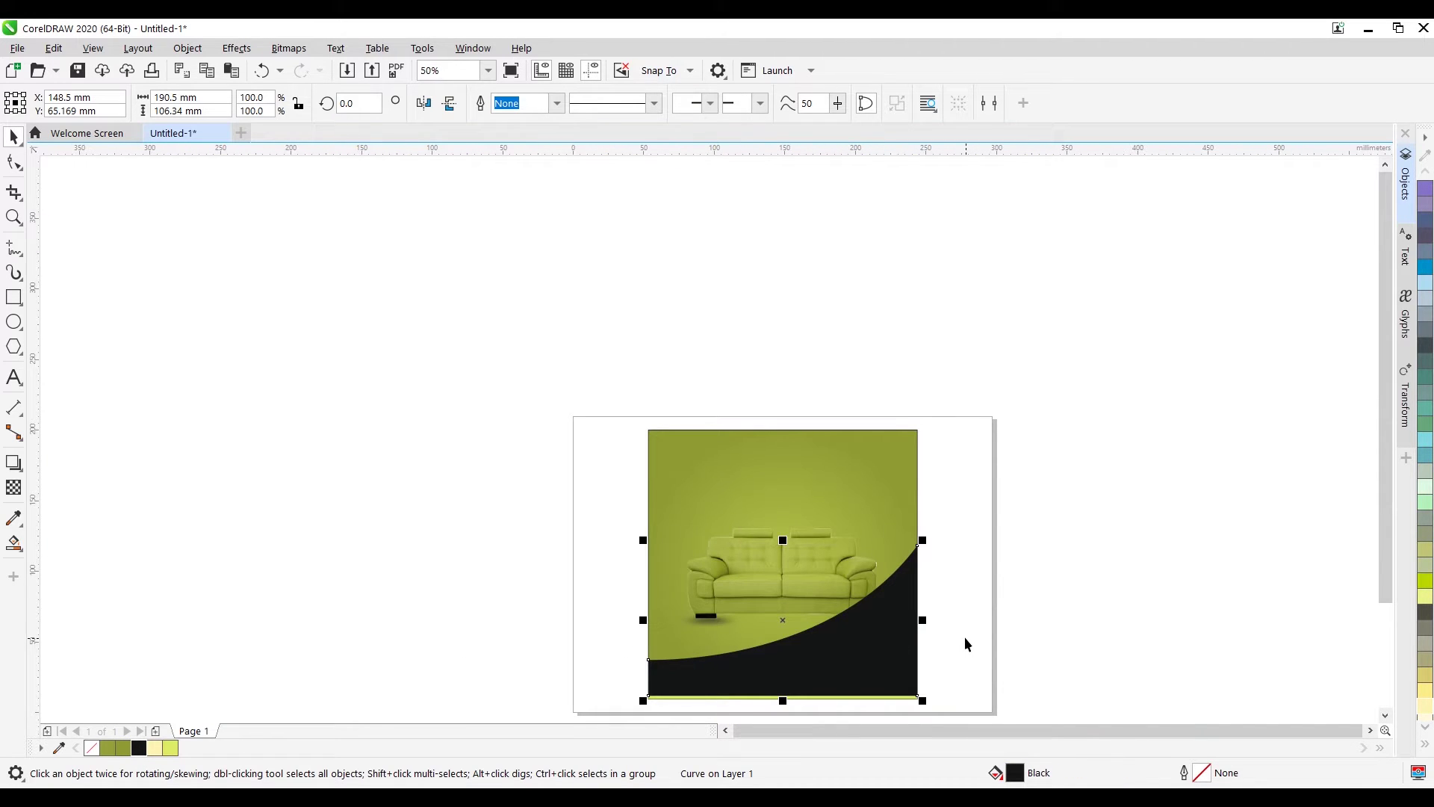
pyautogui.hotkey('shift', 'pagedown')
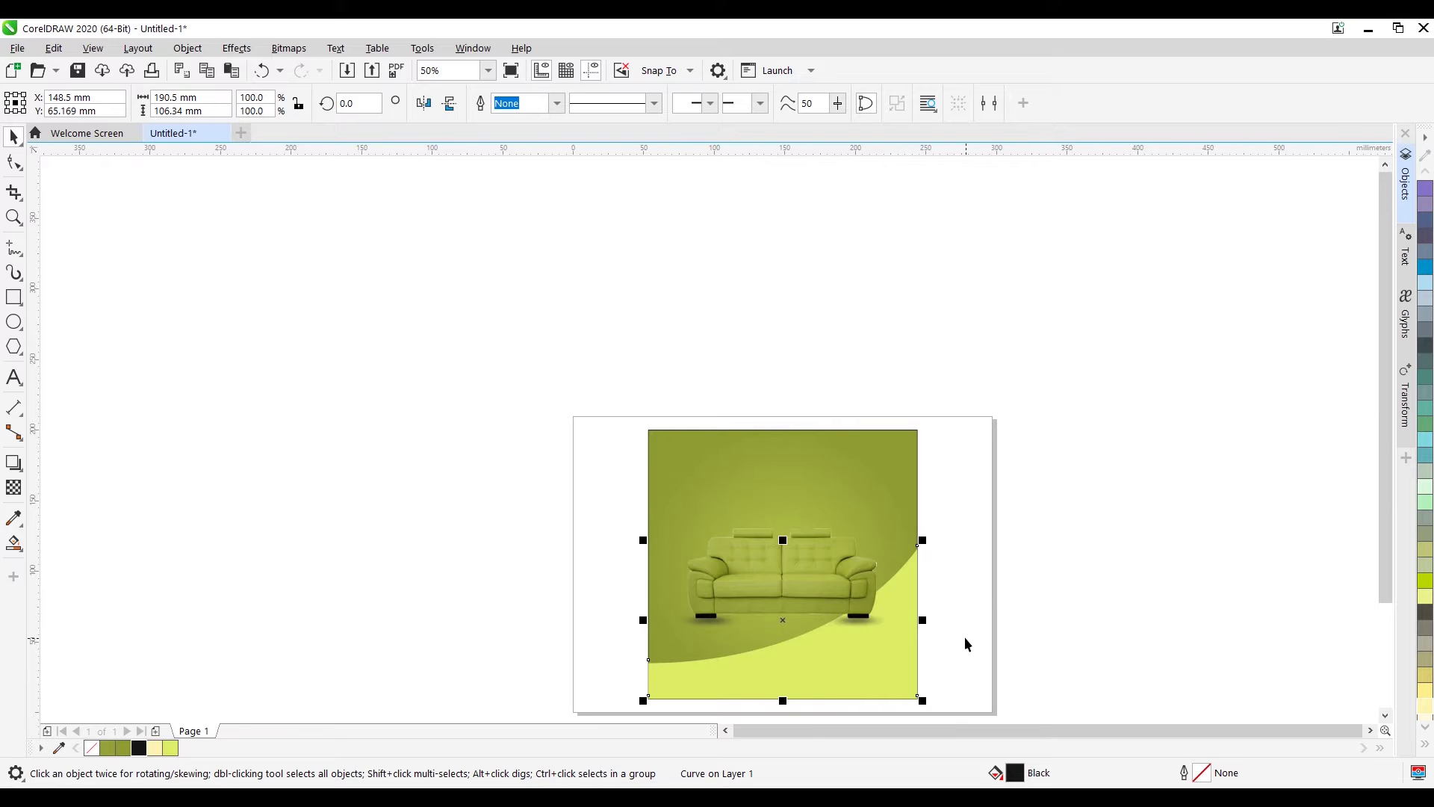
# Step: Send the background square to the back and lower the black curved copy by about 1.2 mm to thin its rim
pyautogui.click(841, 469)
pyautogui.hotkey('shift', 'pagedown')
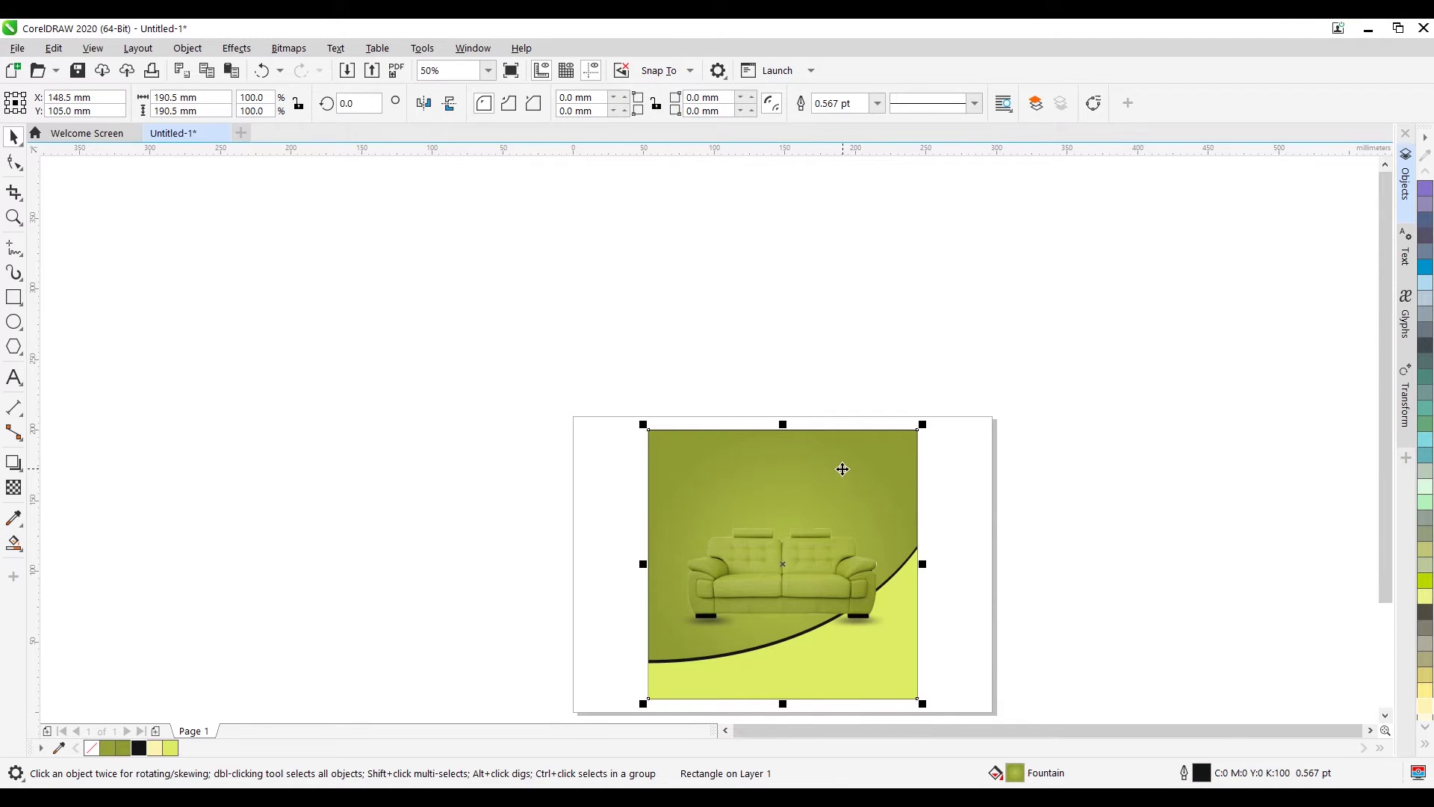
pyautogui.click(1154, 492)
pyautogui.scroll(3, 735, 654)
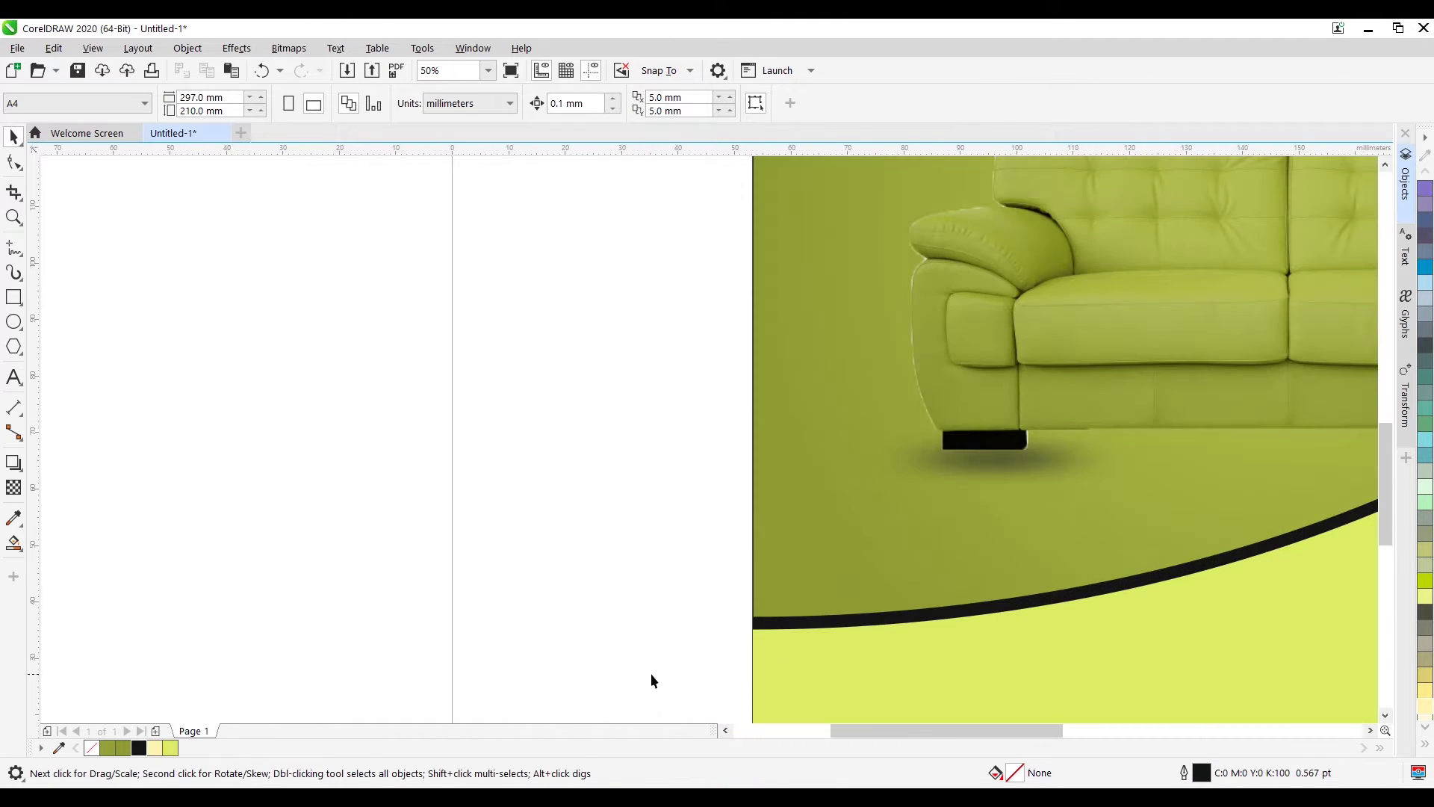
pyautogui.click(782, 627)
pyautogui.scroll(2, 944, 624)
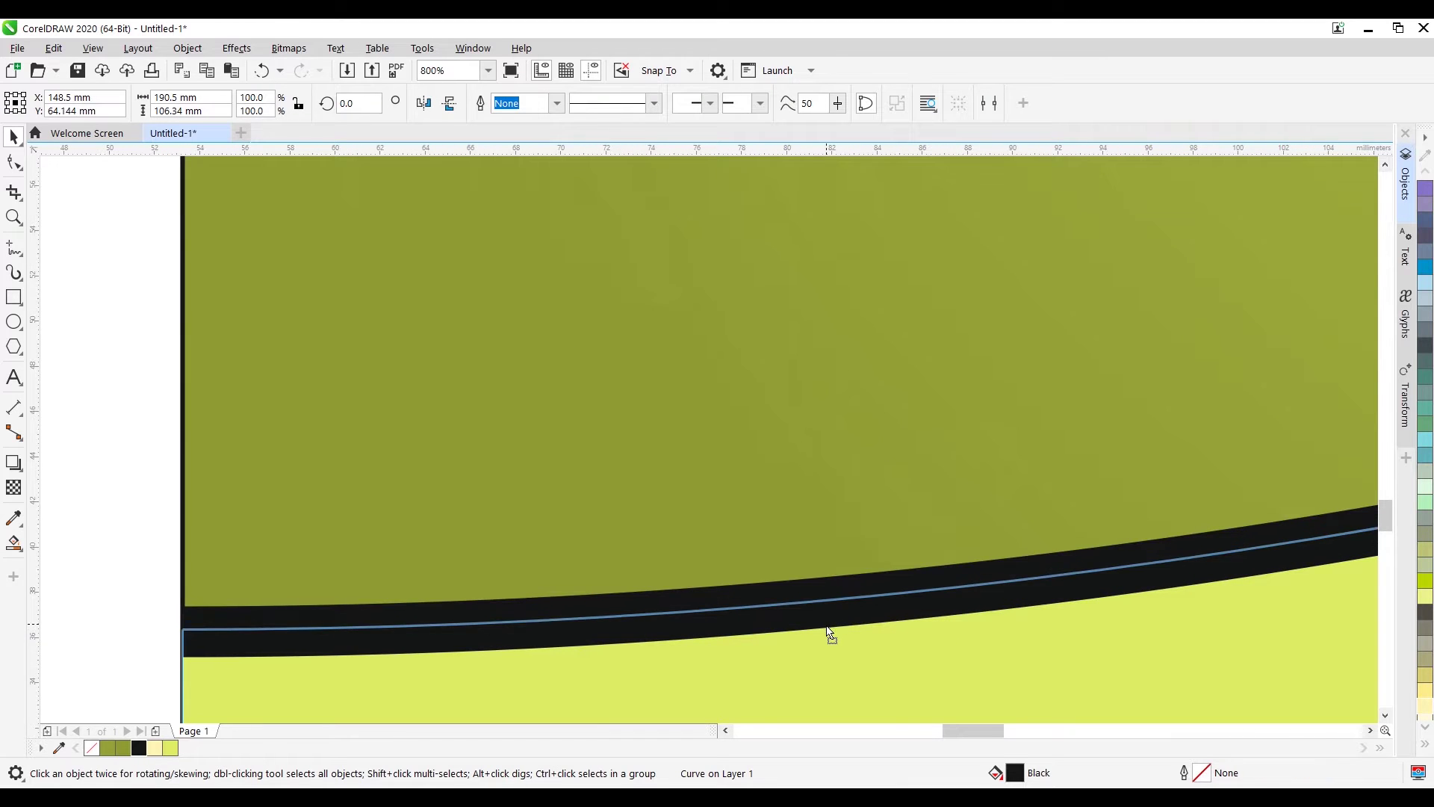
pyautogui.moveTo(827, 631); pyautogui.dragTo(822, 625)
pyautogui.scroll(-2, 816, 615)
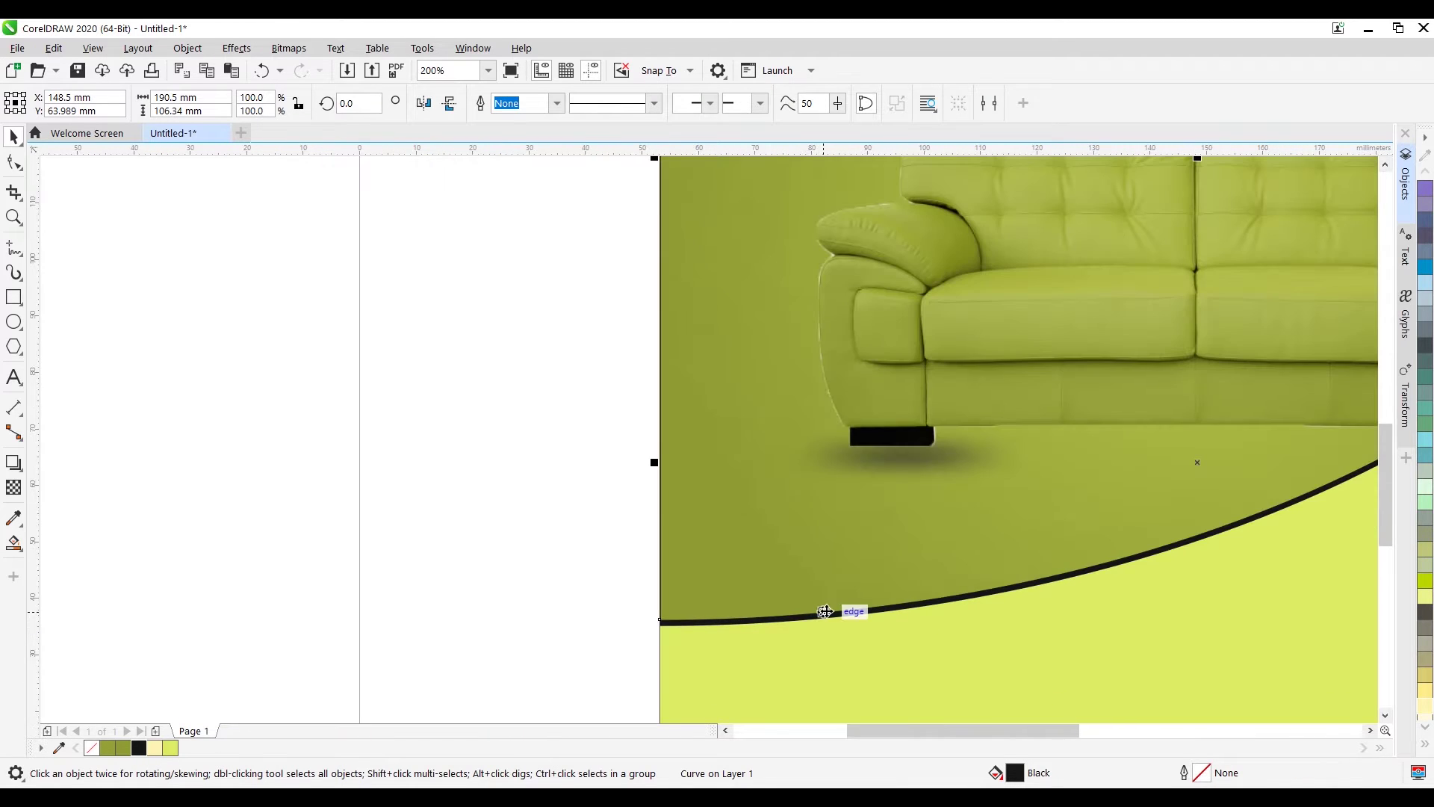
# Step: Recolor the black curved copy with the dark olive uniform fill #858510
pyautogui.click(126, 750)
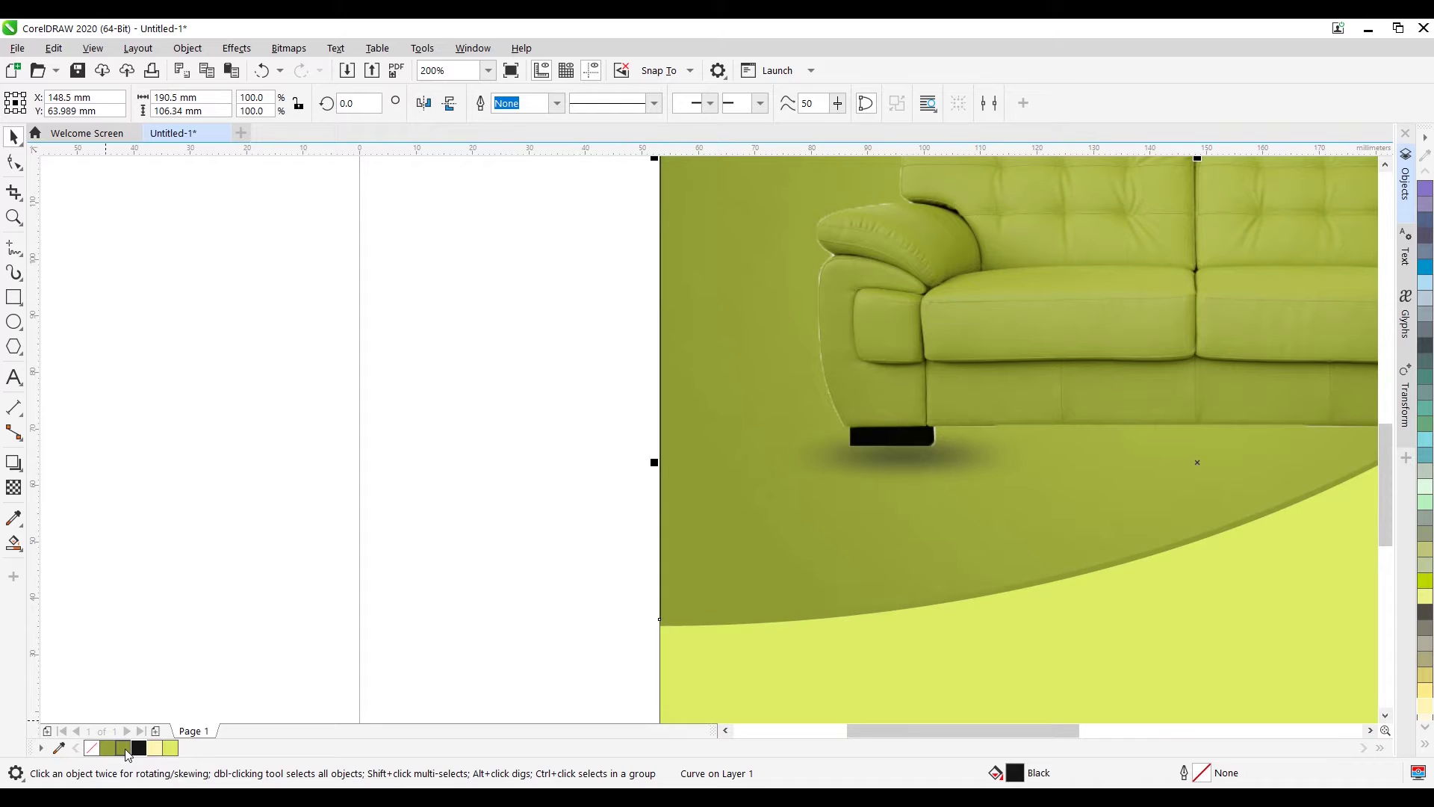
pyautogui.scroll(-2, 1000, 613)
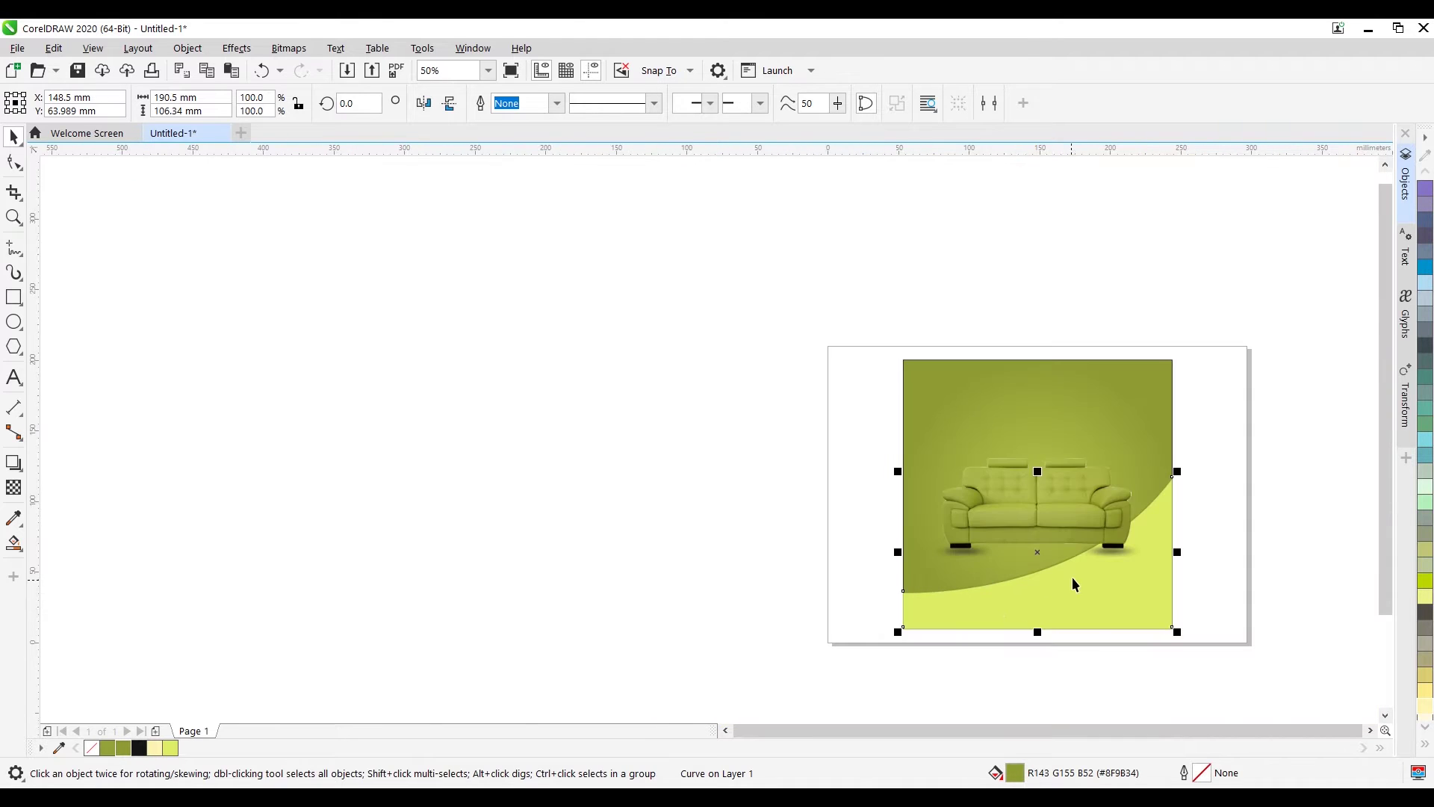
pyautogui.scroll(1, 1072, 579)
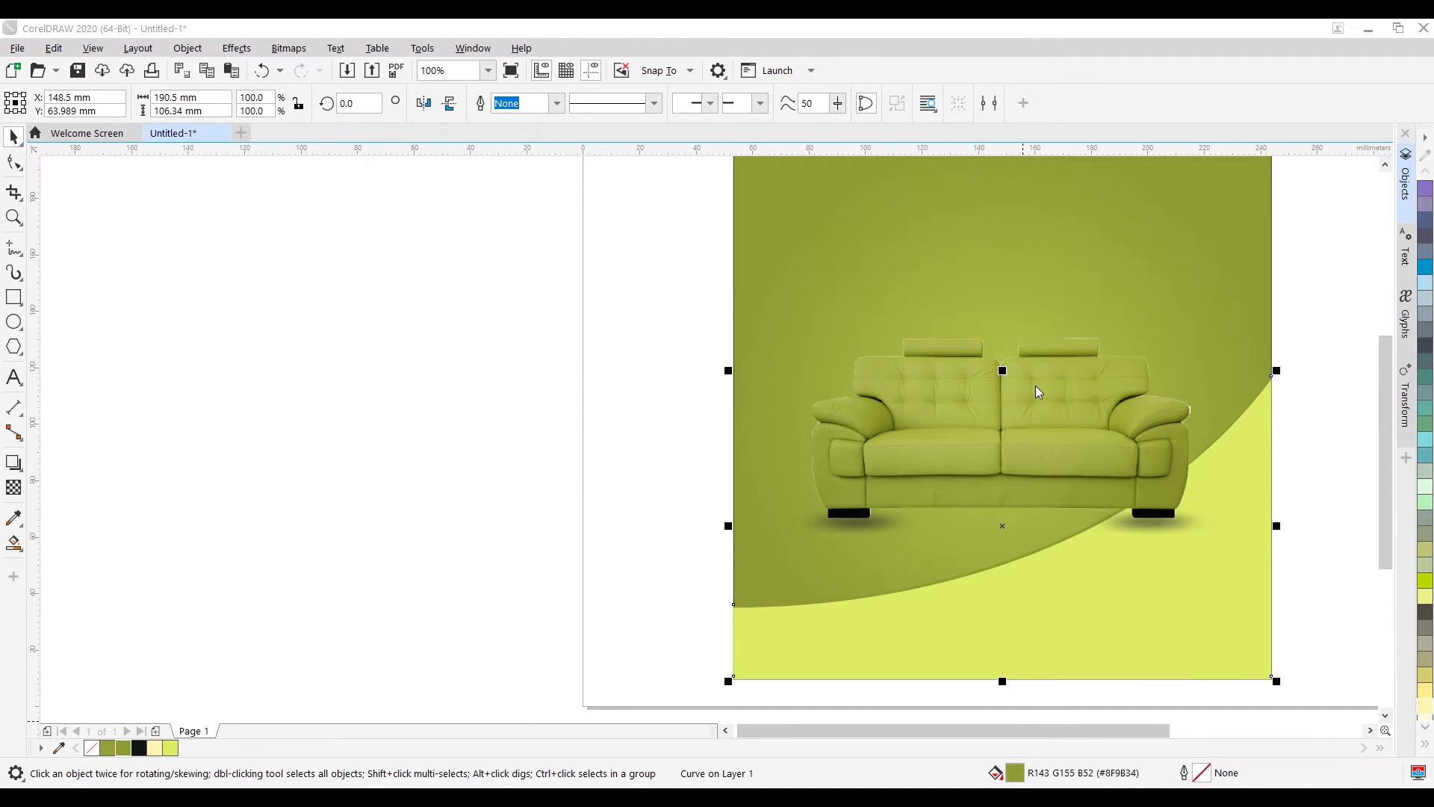
pyautogui.hotkey('shift', 'F11')
pyautogui.moveTo(678, 147); pyautogui.dragTo(1220, 161)
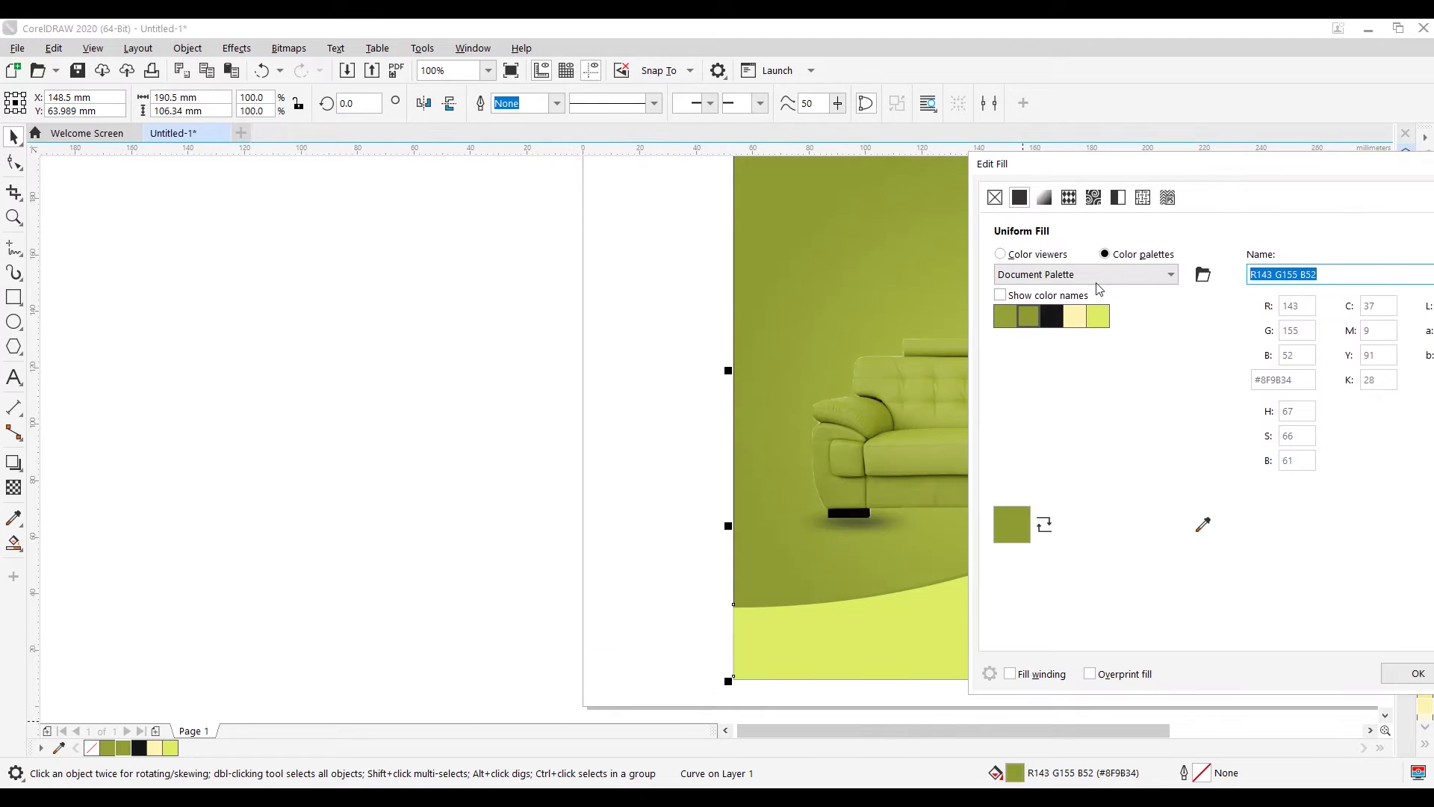
pyautogui.click(1098, 277)
pyautogui.click(1069, 458)
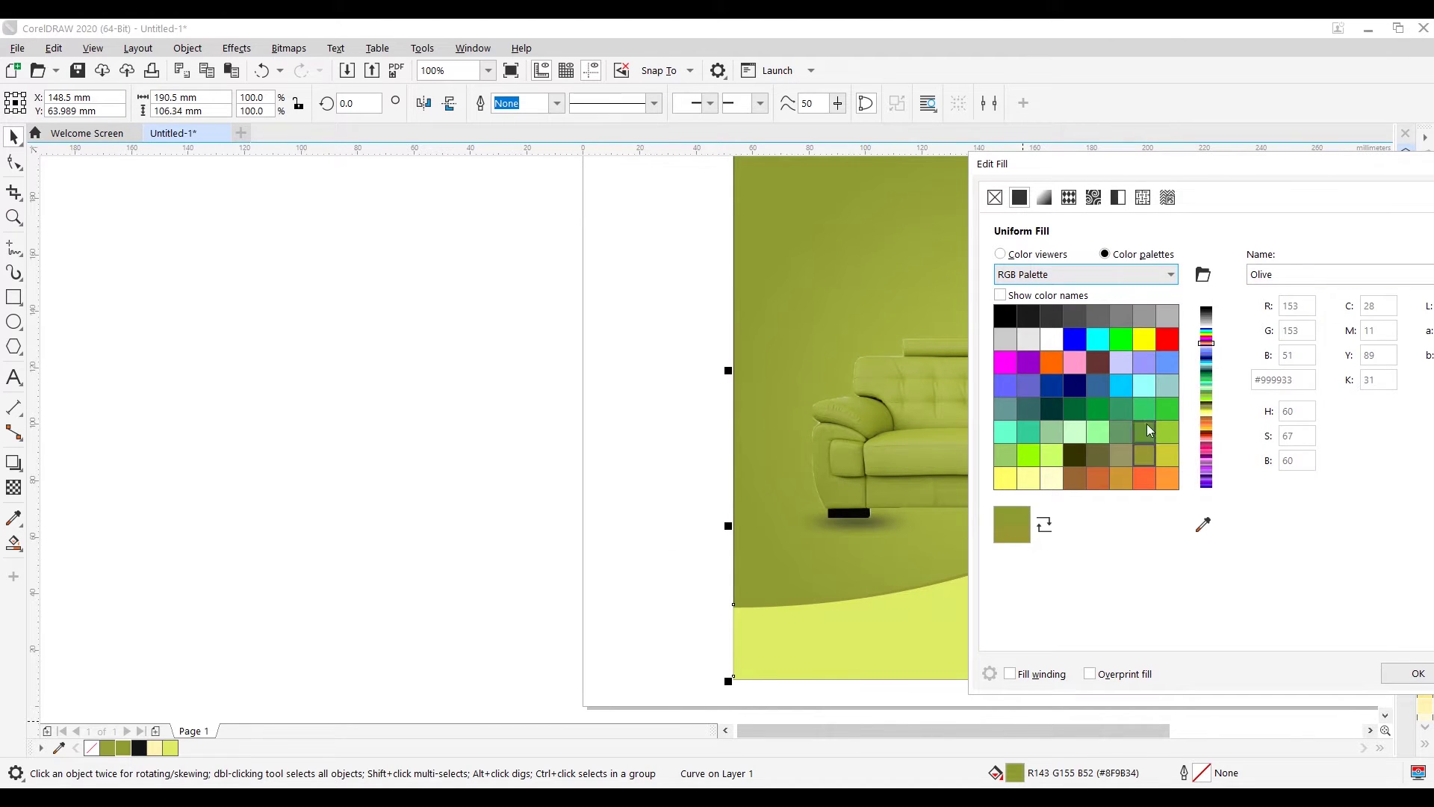
pyautogui.click(1000, 254)
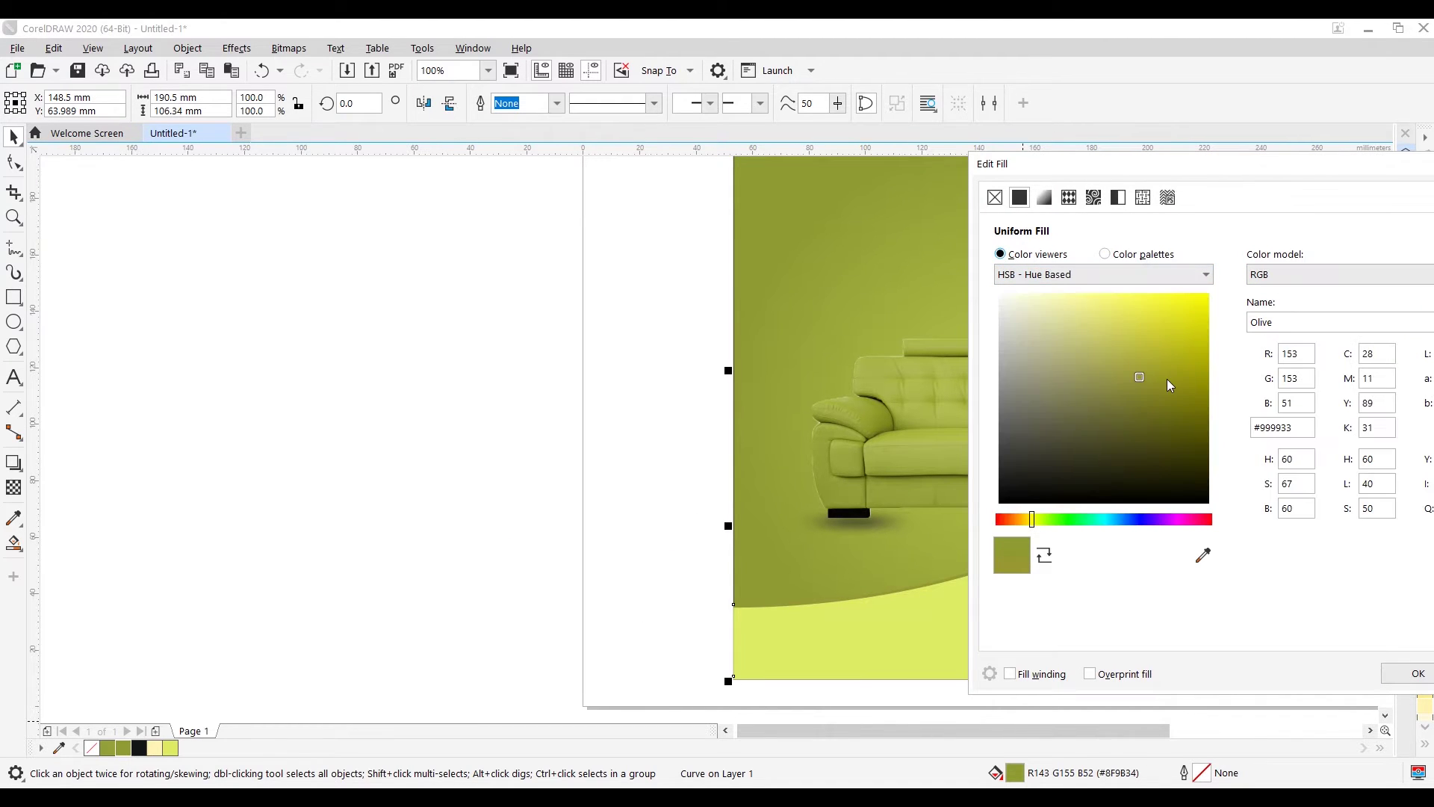
pyautogui.moveTo(1169, 385); pyautogui.dragTo(1183, 393)
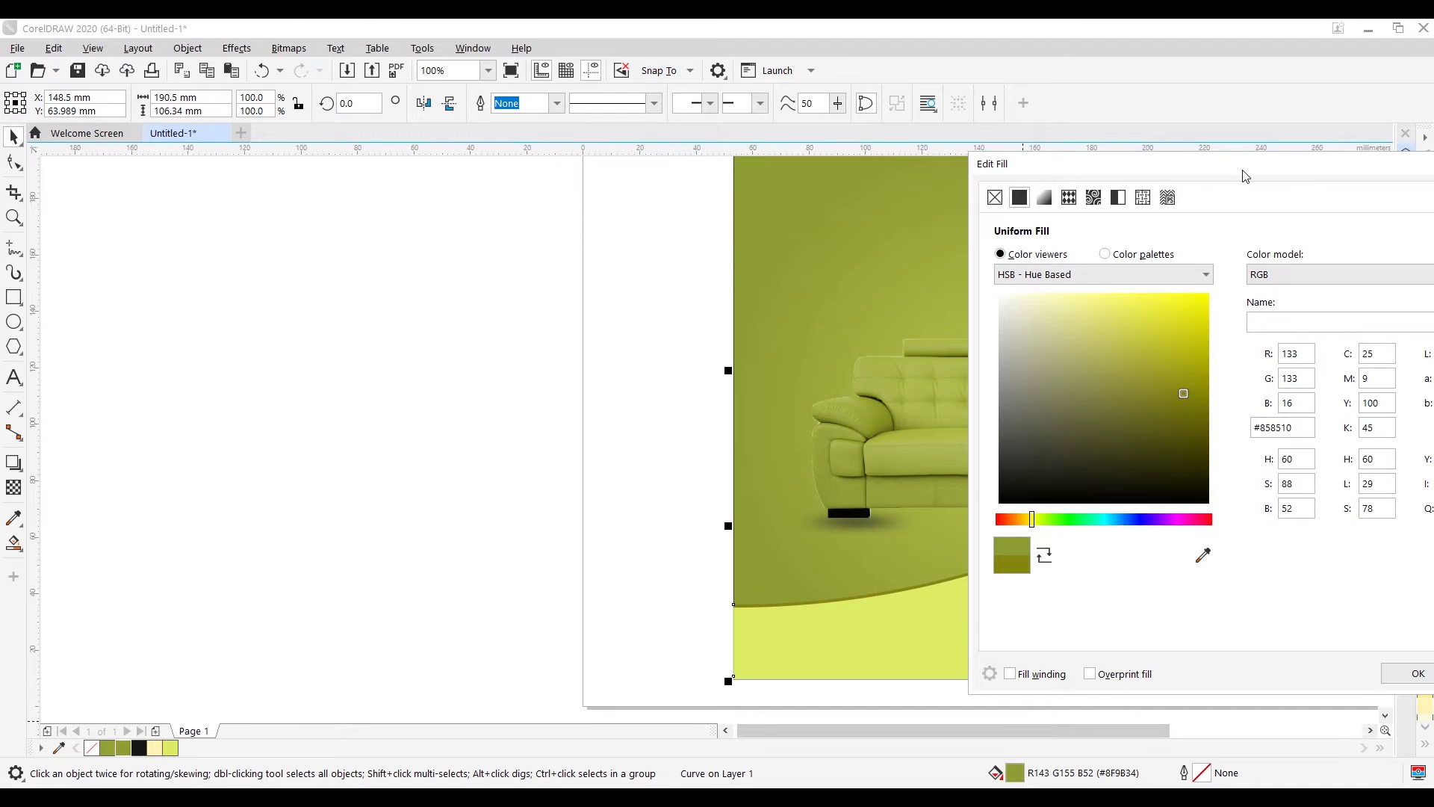
pyautogui.moveTo(1243, 176); pyautogui.dragTo(794, 150)
pyautogui.click(970, 650)
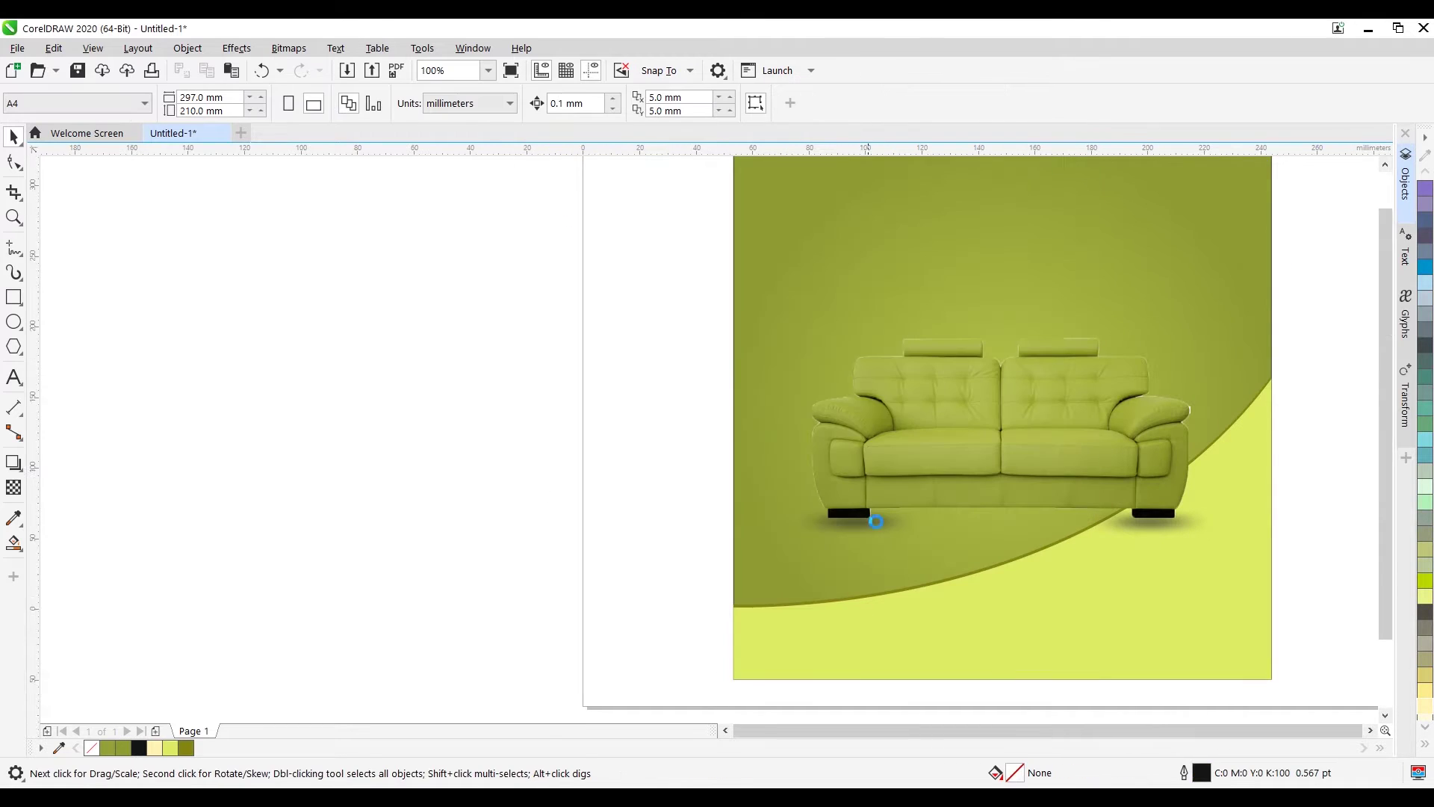
# Step: Raise the dark olive curved copy by about 0.7 mm behind the light-green shape
pyautogui.scroll(-2, 875, 523)
pyautogui.scroll(2, 926, 530)
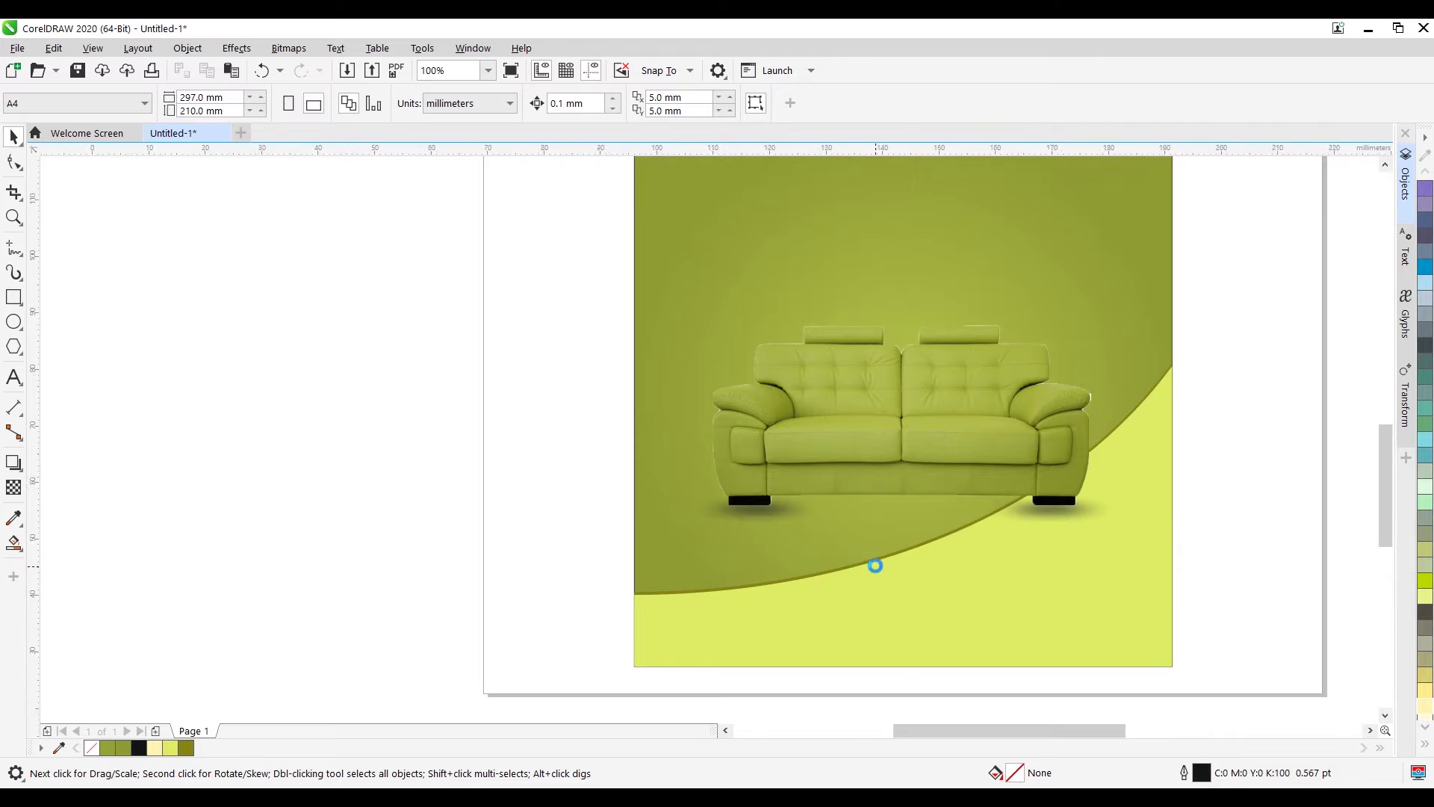
pyautogui.scroll(2, 875, 565)
pyautogui.scroll(-2, 622, 626)
pyautogui.scroll(3, 666, 582)
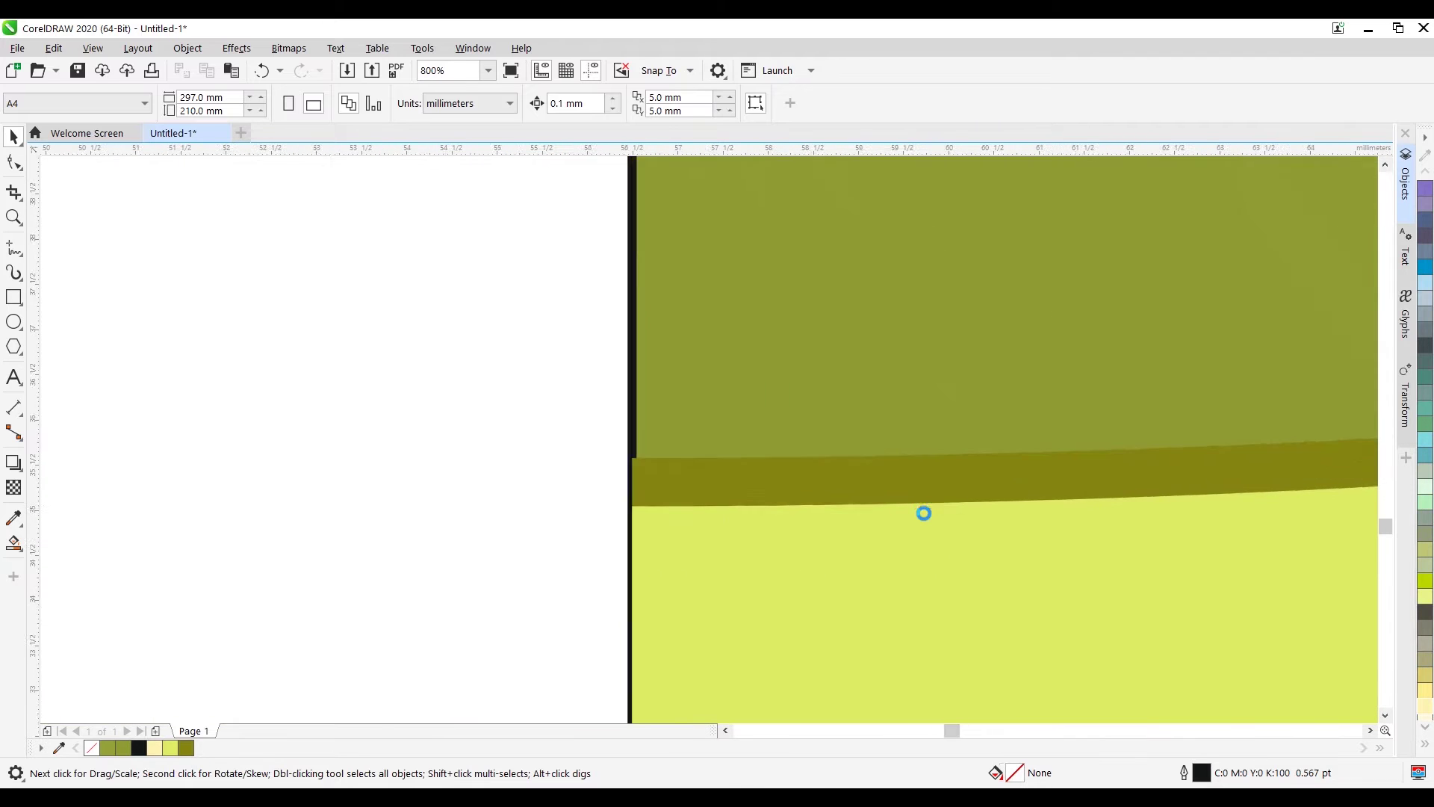
pyautogui.scroll(1, 924, 513)
pyautogui.click(787, 454)
pyautogui.scroll(1, 794, 400)
pyautogui.scroll(-4, 762, 406)
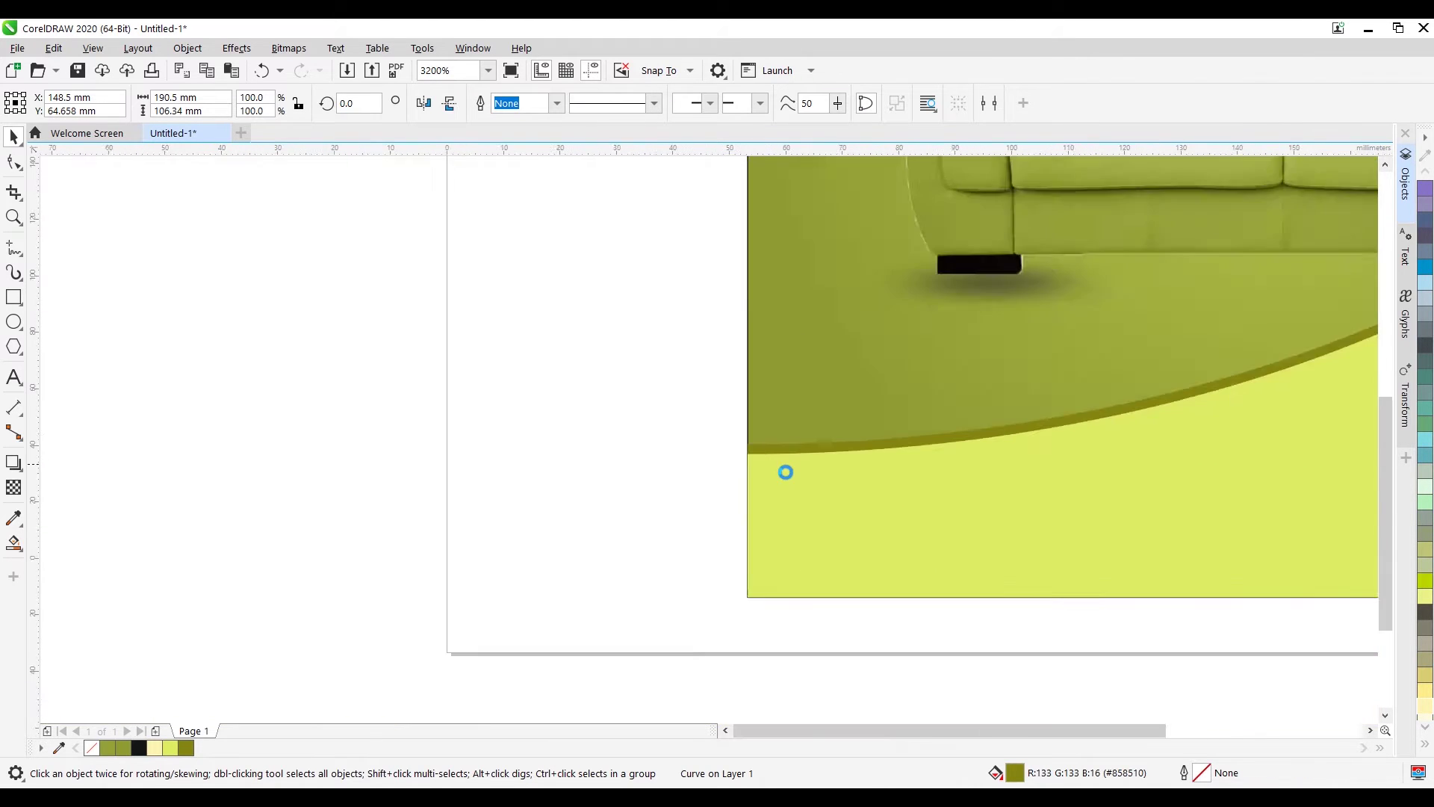
pyautogui.scroll(-4, 821, 471)
pyautogui.scroll(2, 877, 469)
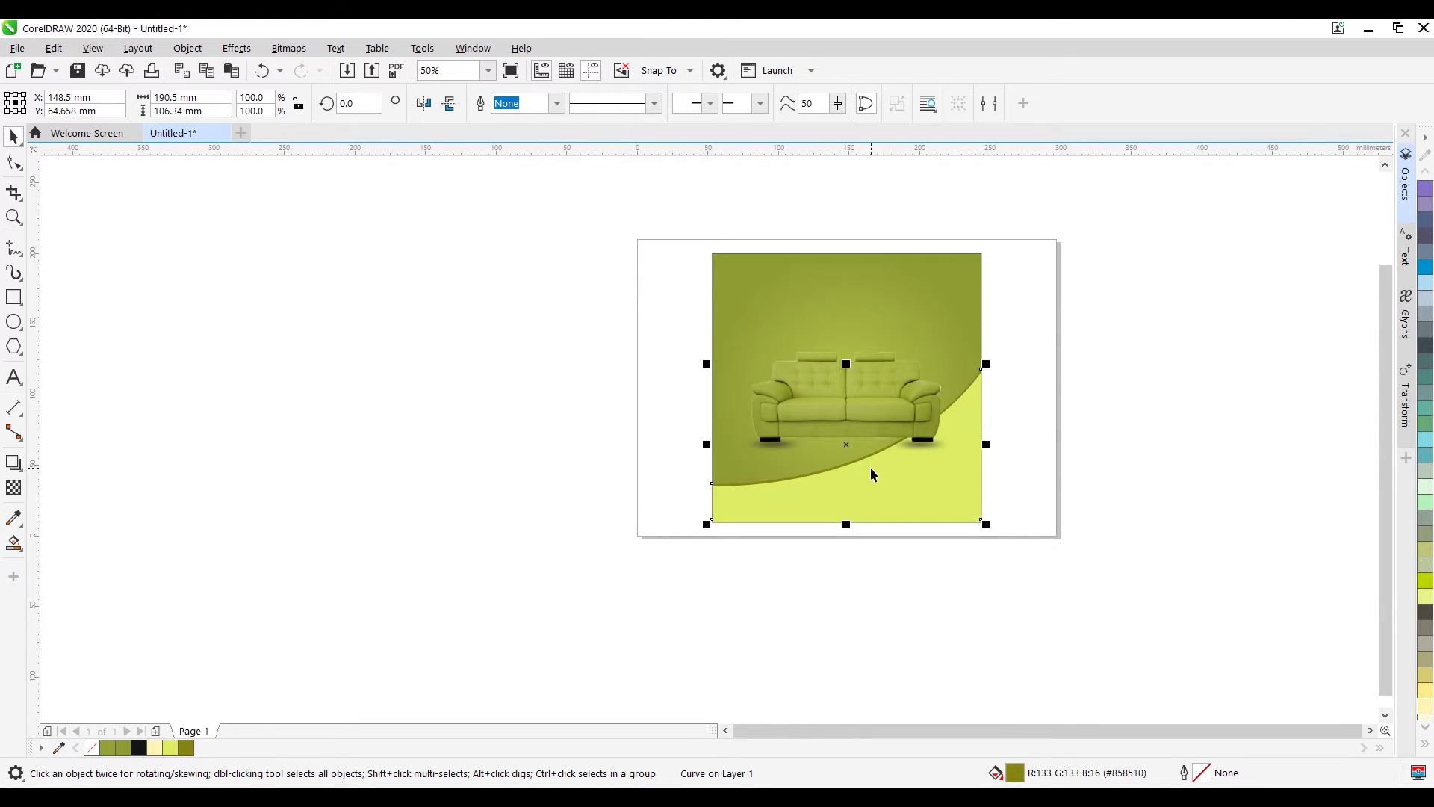
# Step: Reshape the dark olive copy by lowering its upper-left node behind the light shape and bending its curve outward by about 2 mm
pyautogui.click(14, 165)
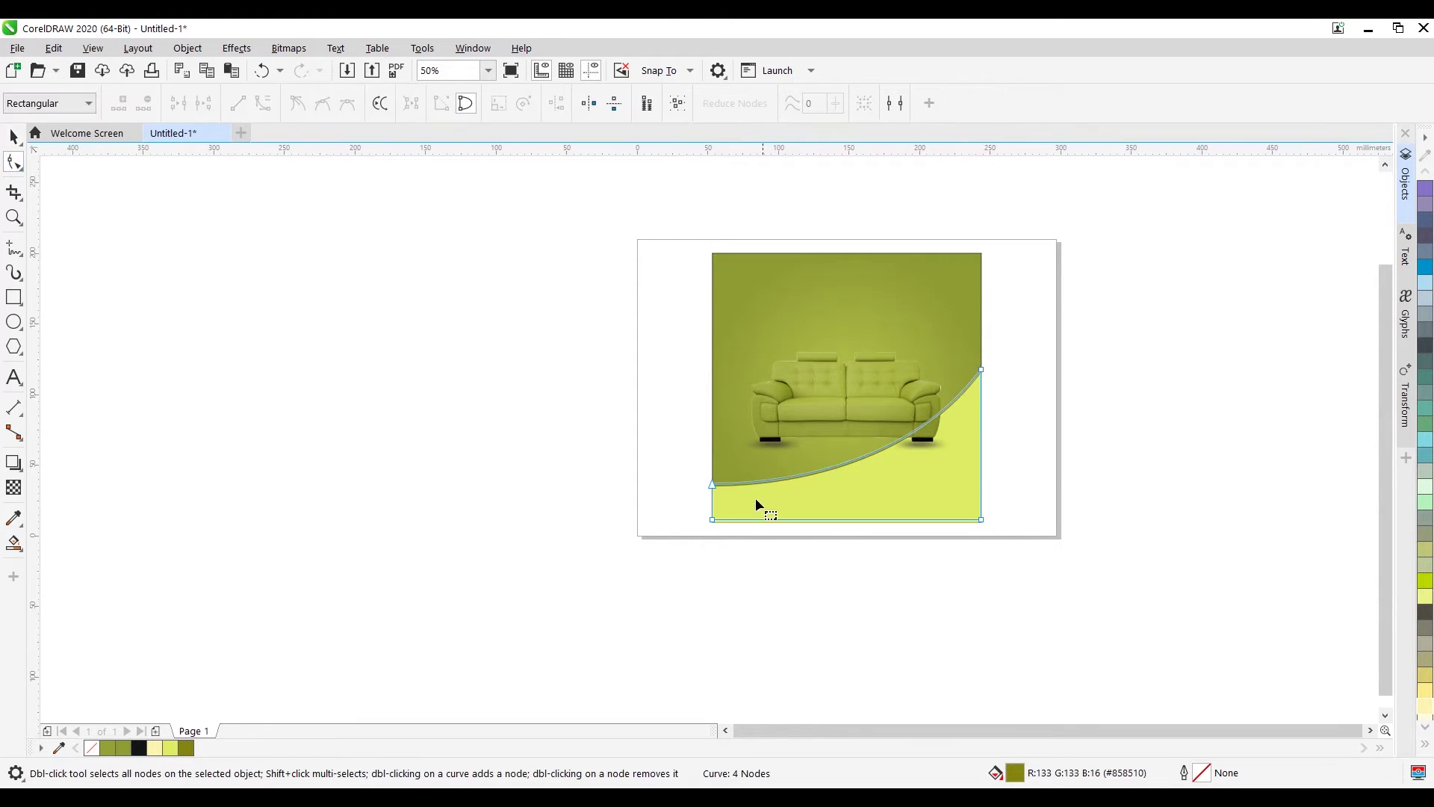
pyautogui.scroll(2, 747, 496)
pyautogui.moveTo(648, 490)
pyautogui.mouseDown()
pyautogui.moveTo(658, 523)
pyautogui.moveTo(648, 505)
pyautogui.mouseUp()
pyautogui.scroll(-2, 1002, 512)
pyautogui.scroll(2, 1050, 522)
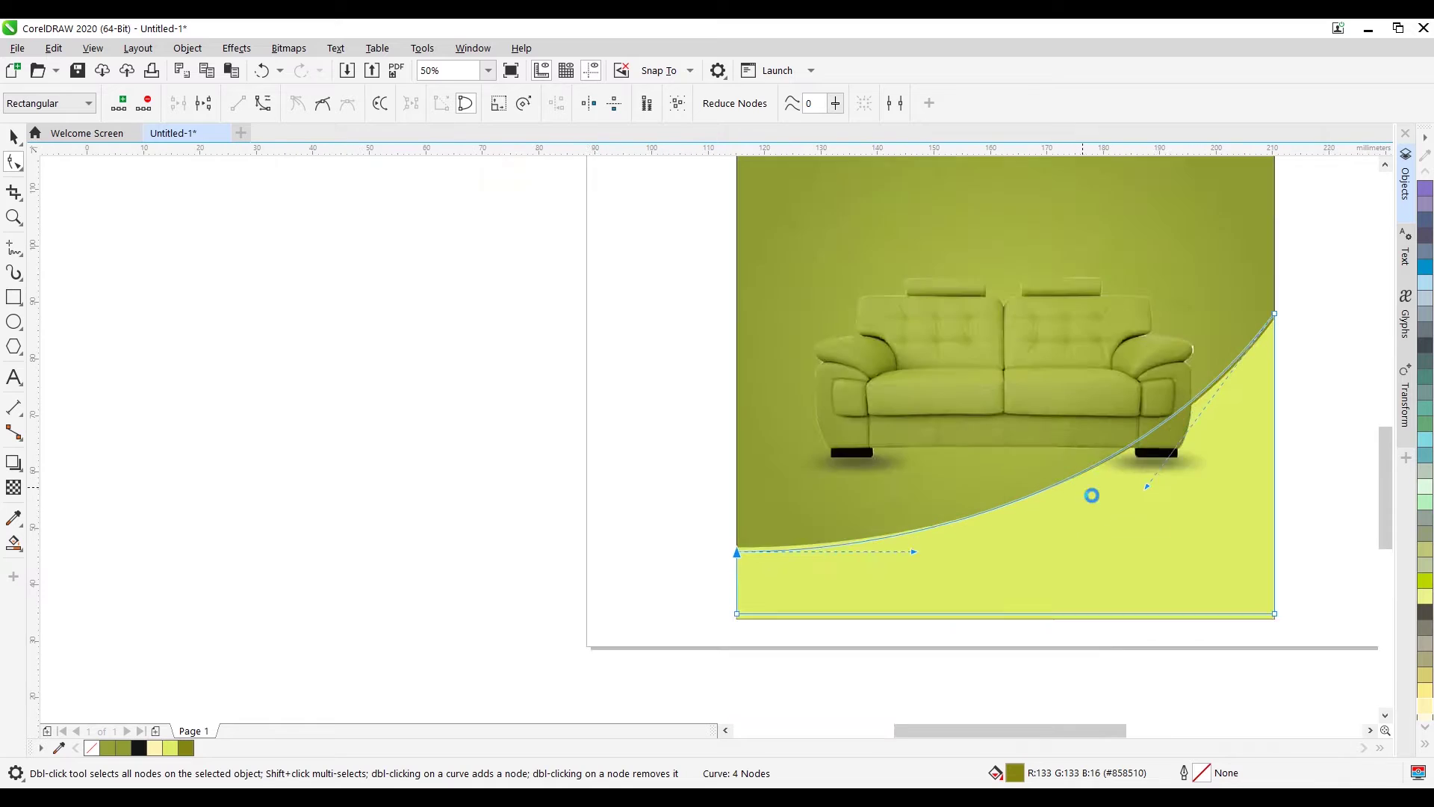
pyautogui.moveTo(1088, 458); pyautogui.dragTo(1082, 446)
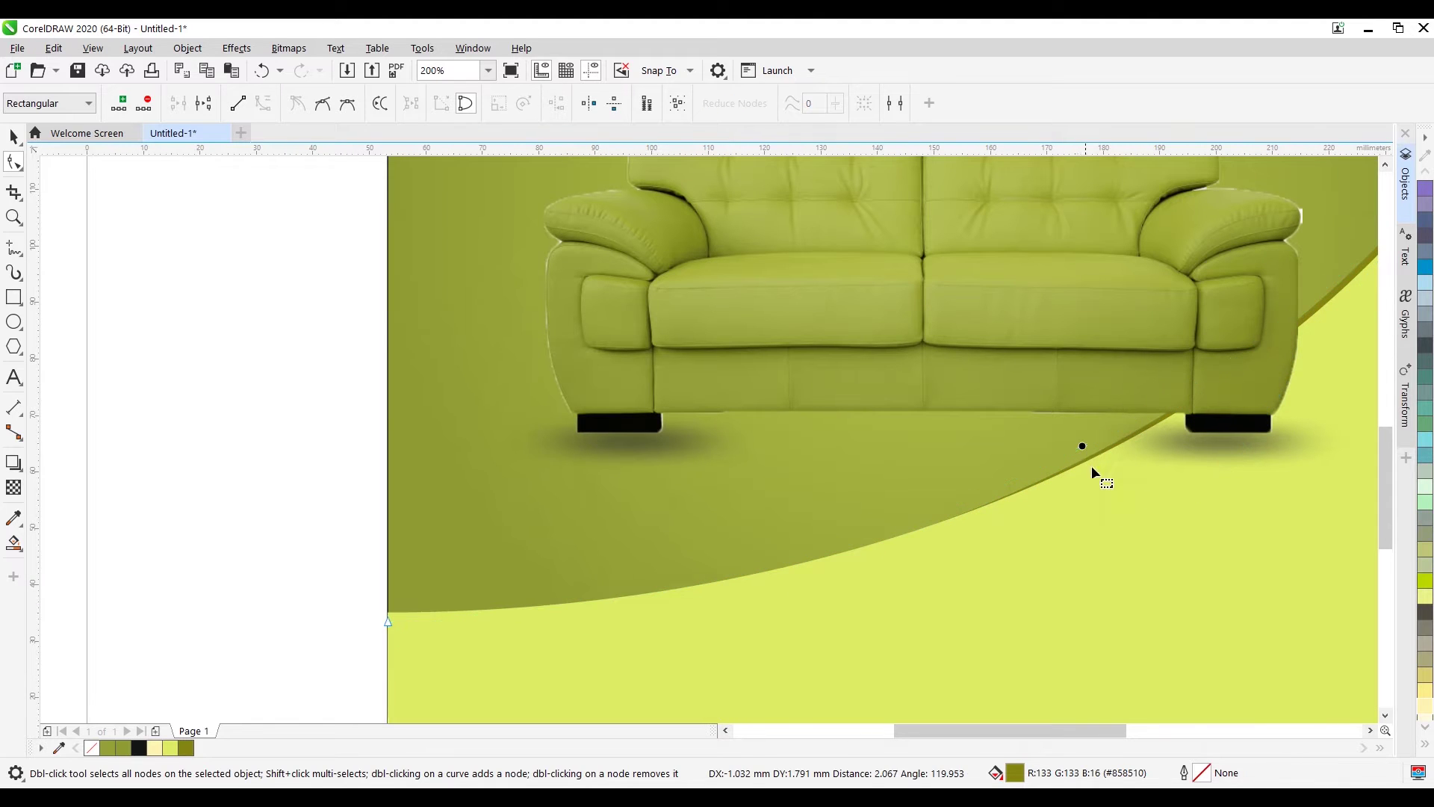
pyautogui.press('space')
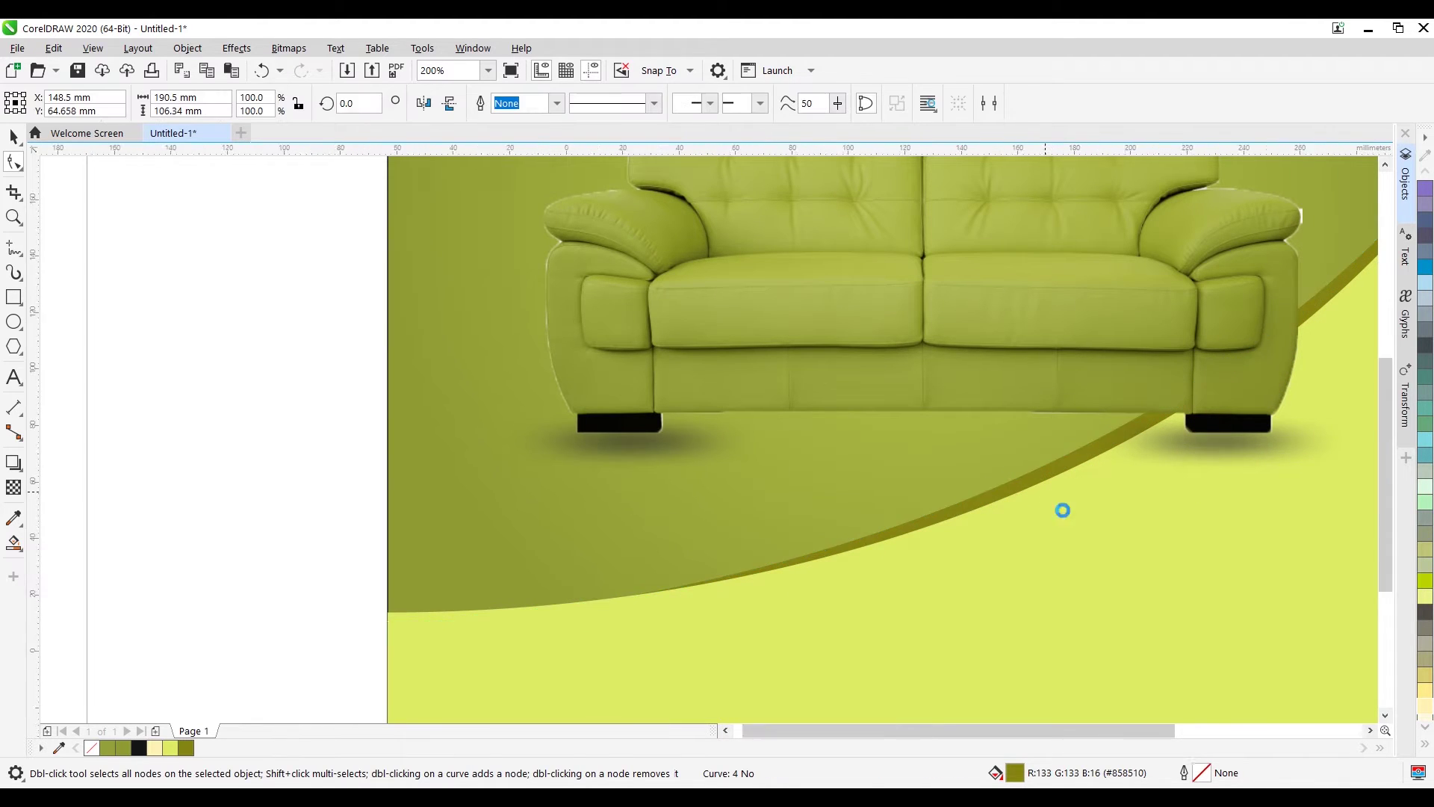
pyautogui.scroll(-2, 1061, 507)
pyautogui.click(1264, 486)
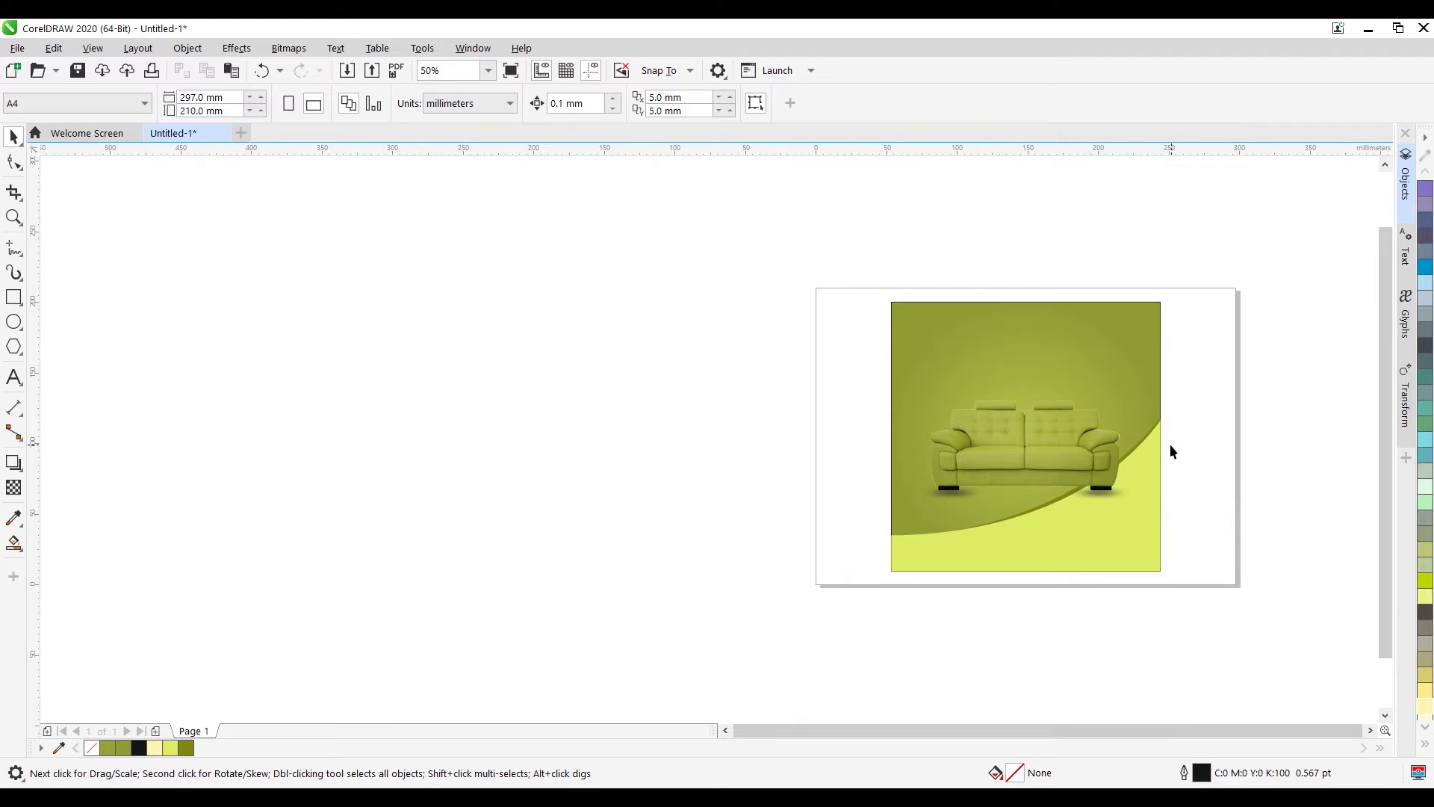
# Step: Change the center color of the background square's fountain fill to a vivid yellow
pyautogui.scroll(-1, 1096, 484)
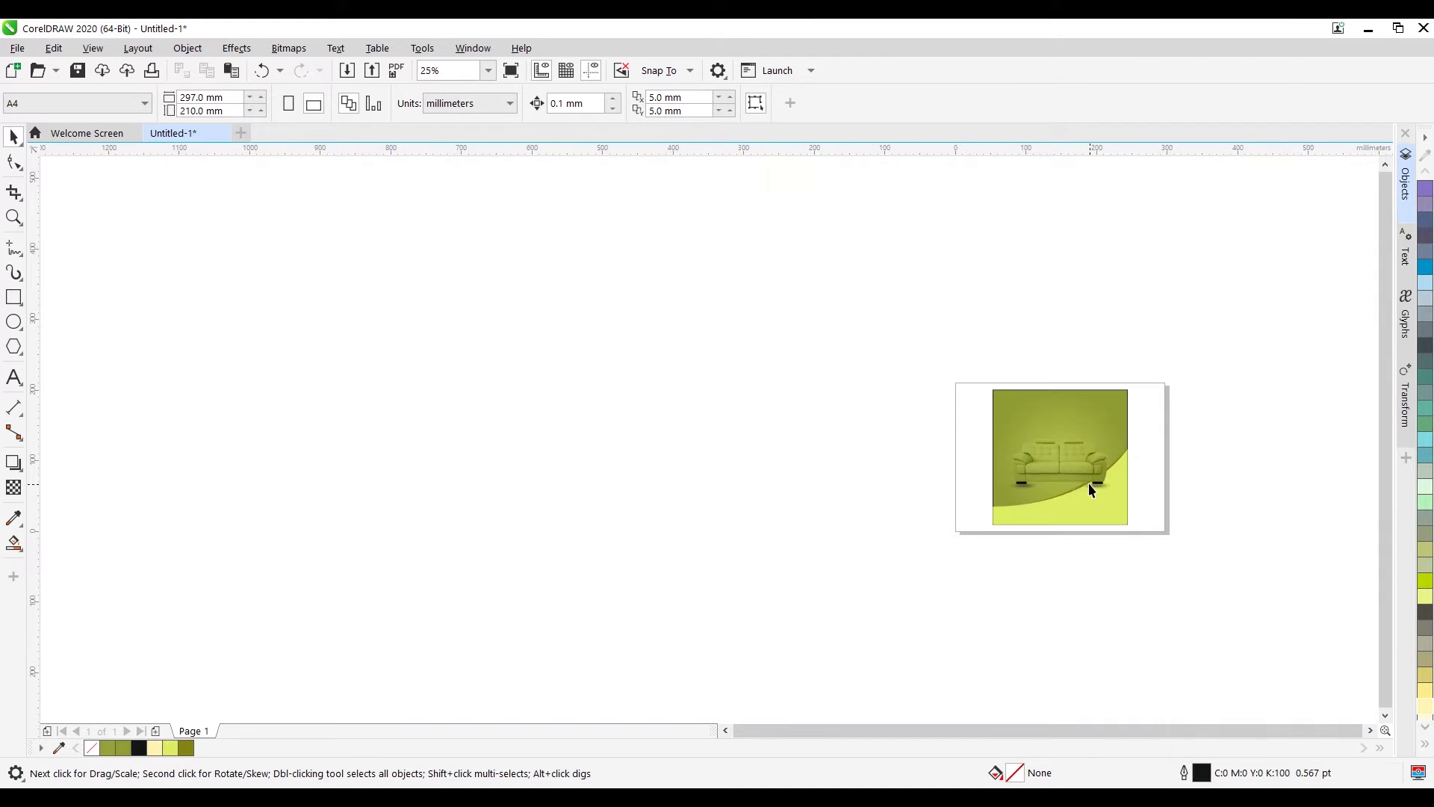
pyautogui.scroll(1, 1092, 459)
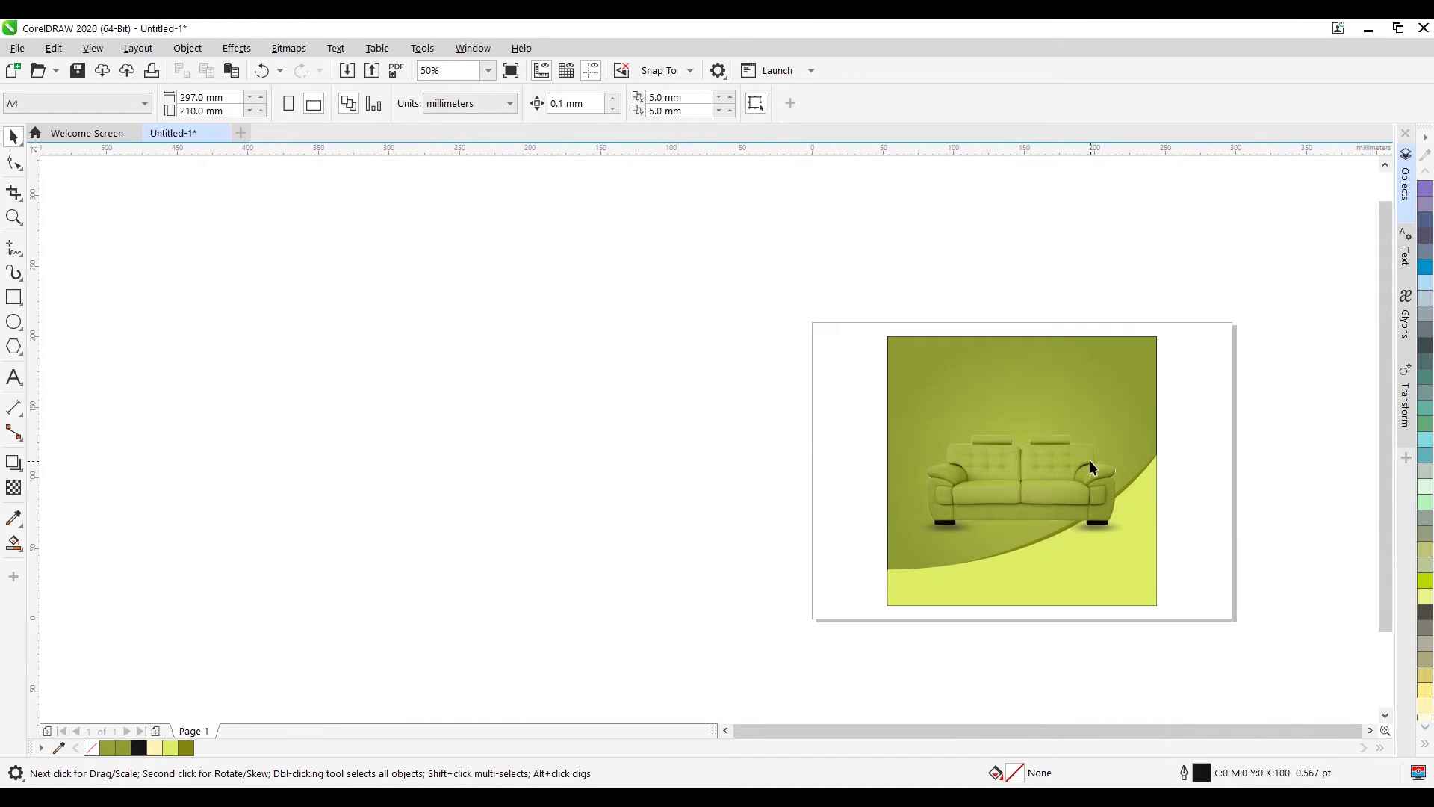
pyautogui.scroll(1, 1092, 464)
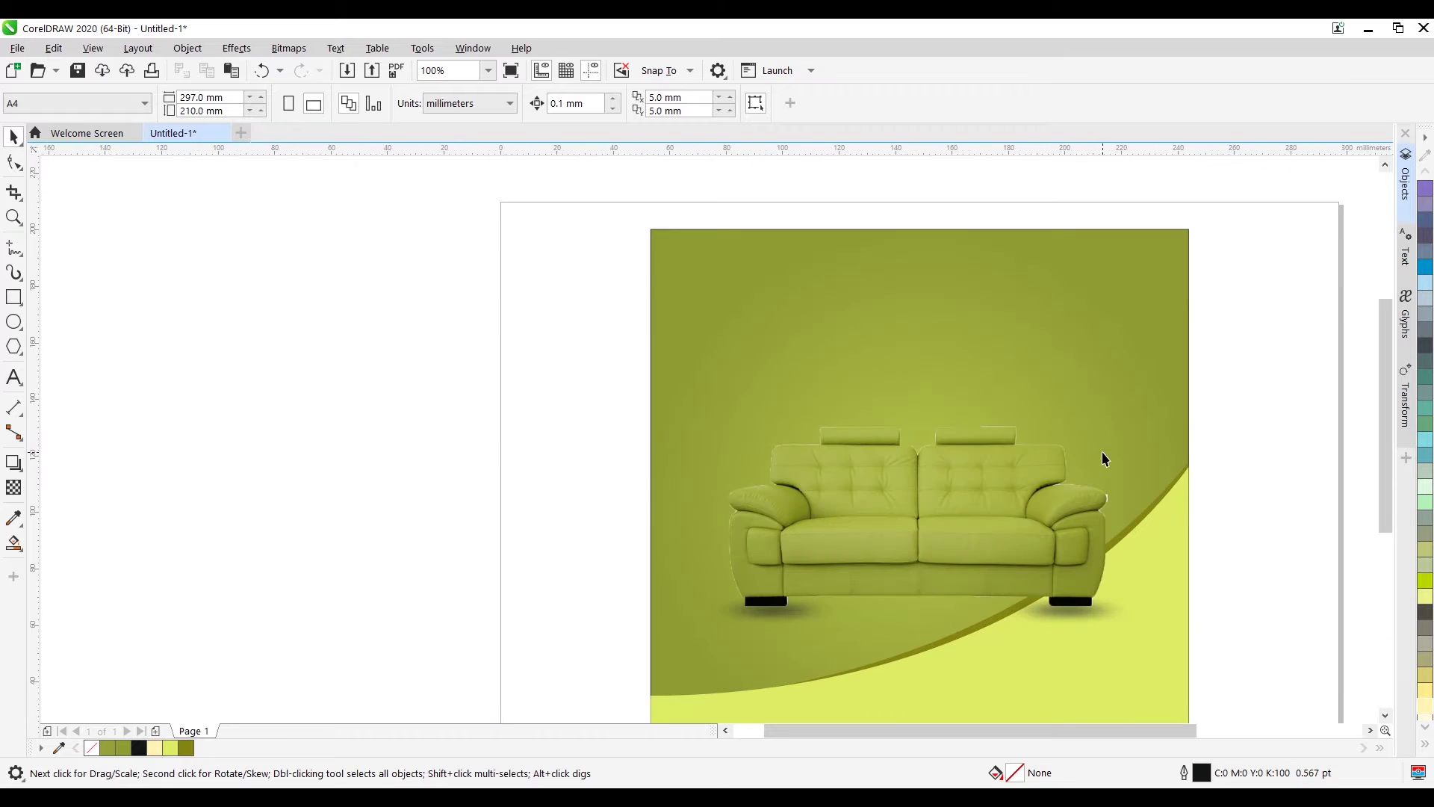
pyautogui.click(1150, 295)
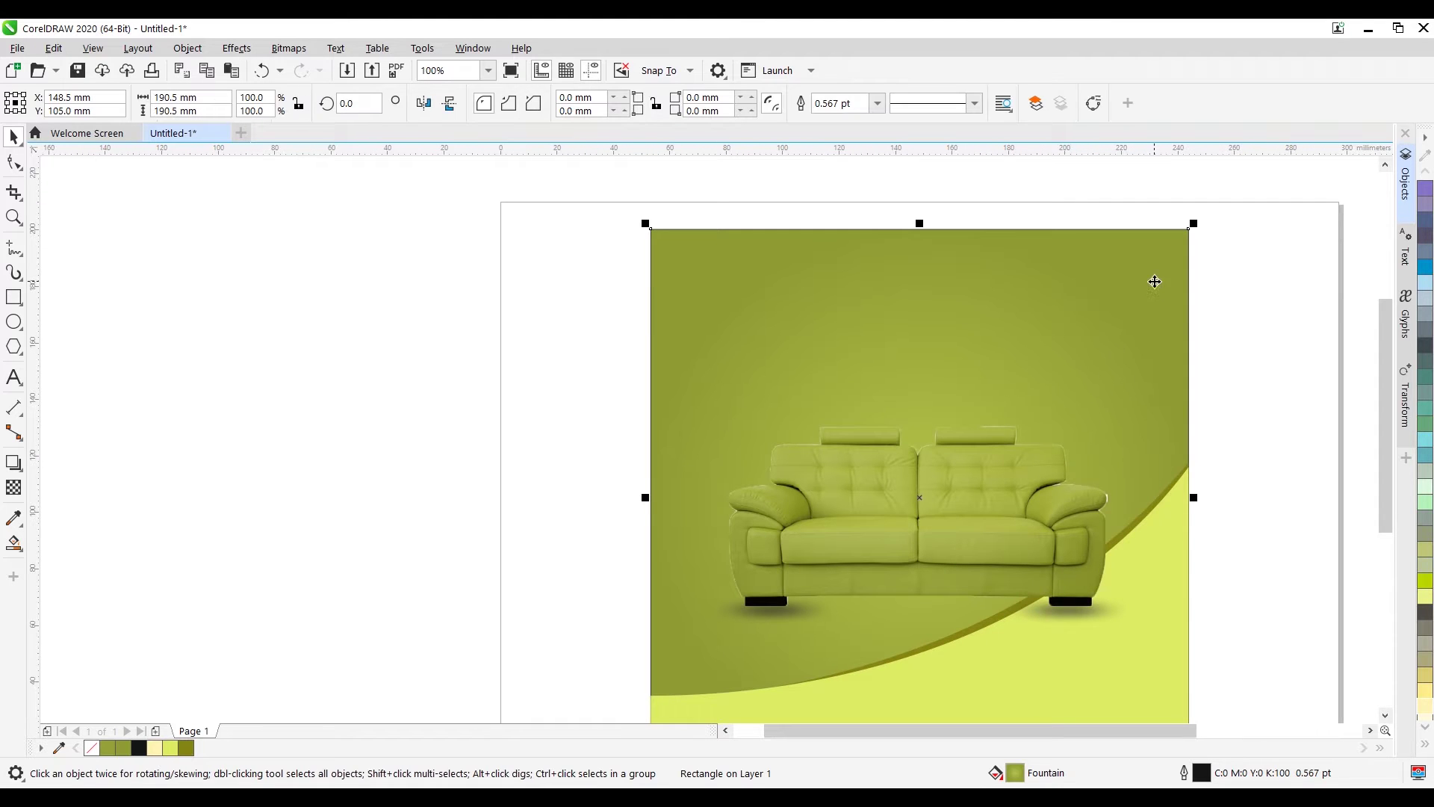
pyautogui.doubleClick(1015, 774)
pyautogui.moveTo(765, 139); pyautogui.dragTo(1334, 148)
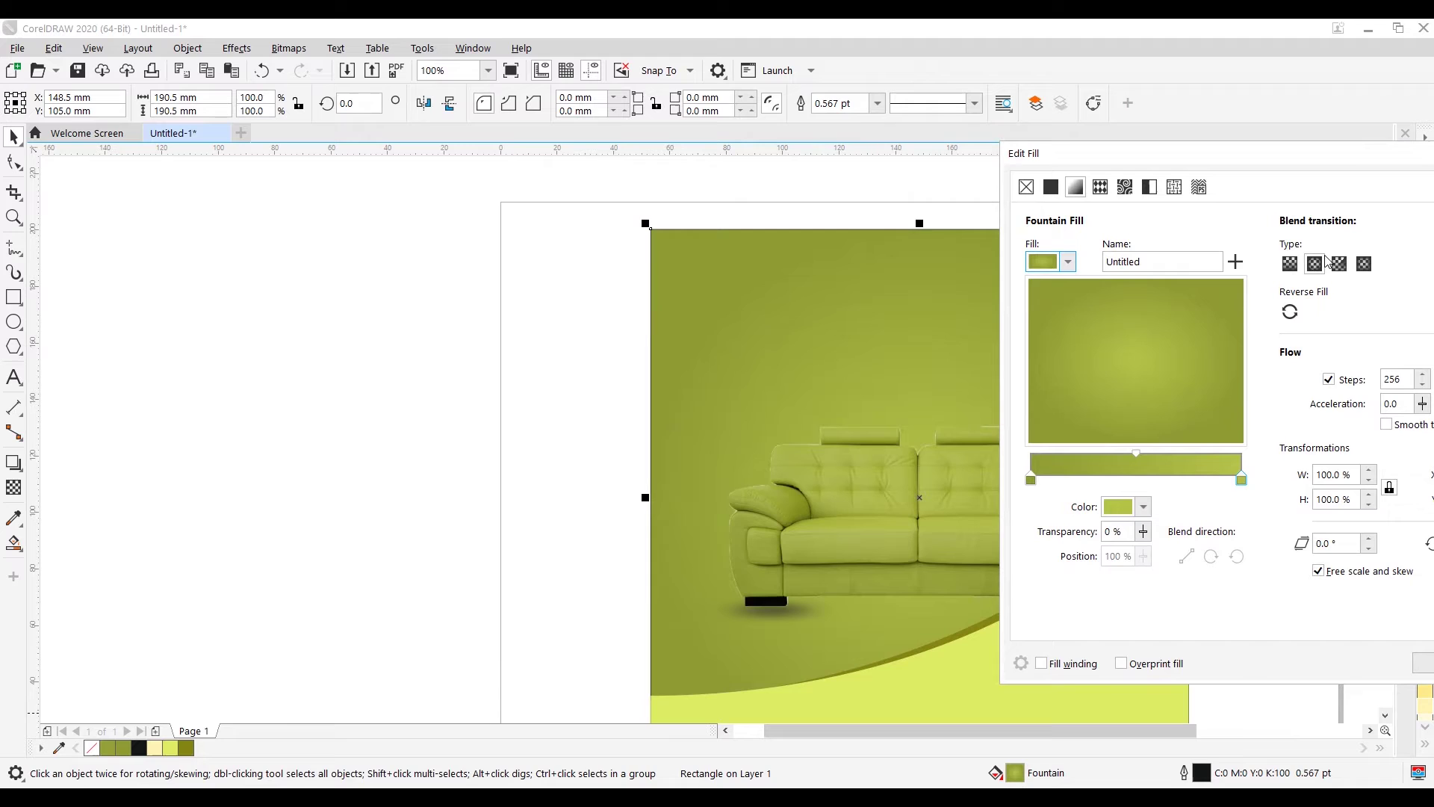
pyautogui.click(1123, 511)
pyautogui.click(1178, 296)
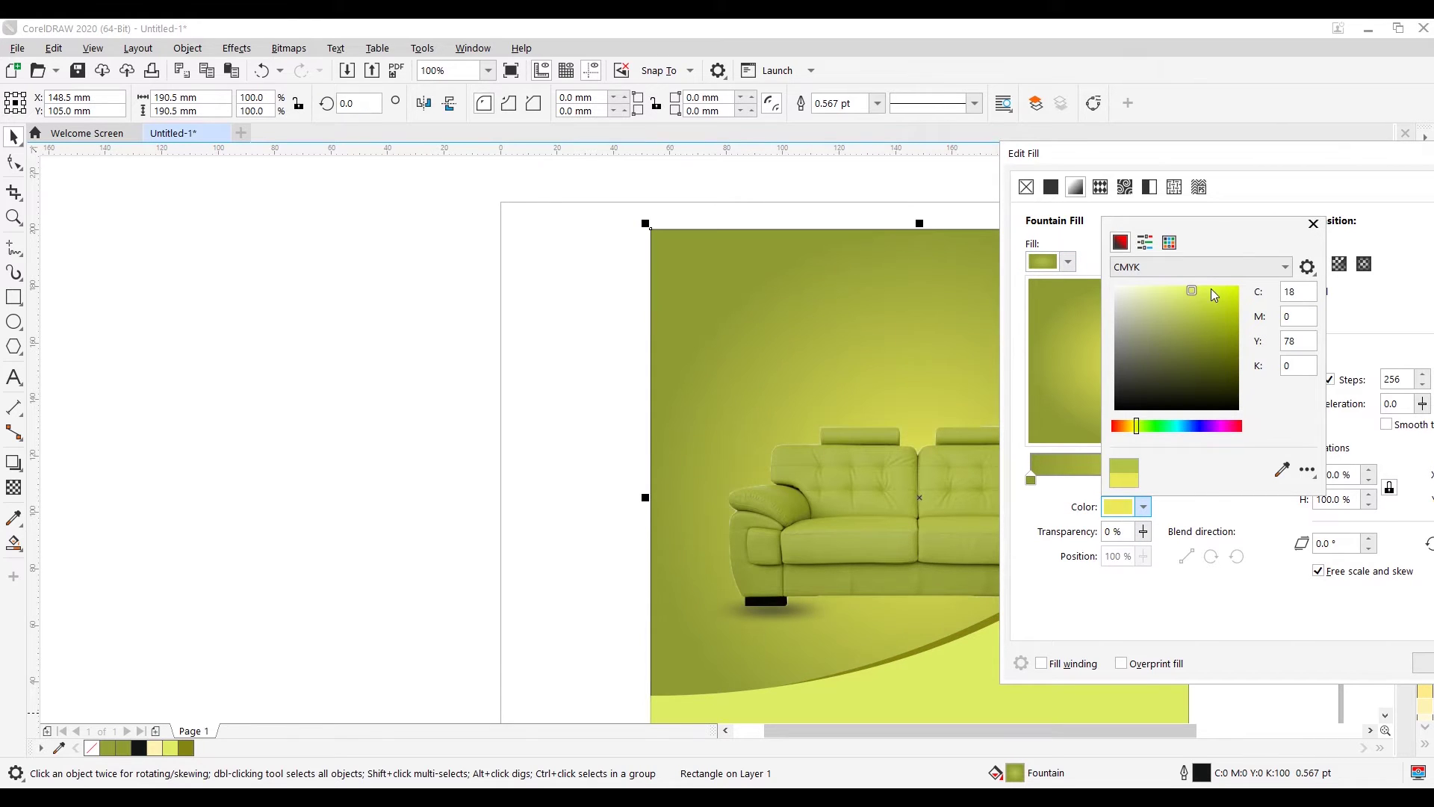
pyautogui.click(1221, 166)
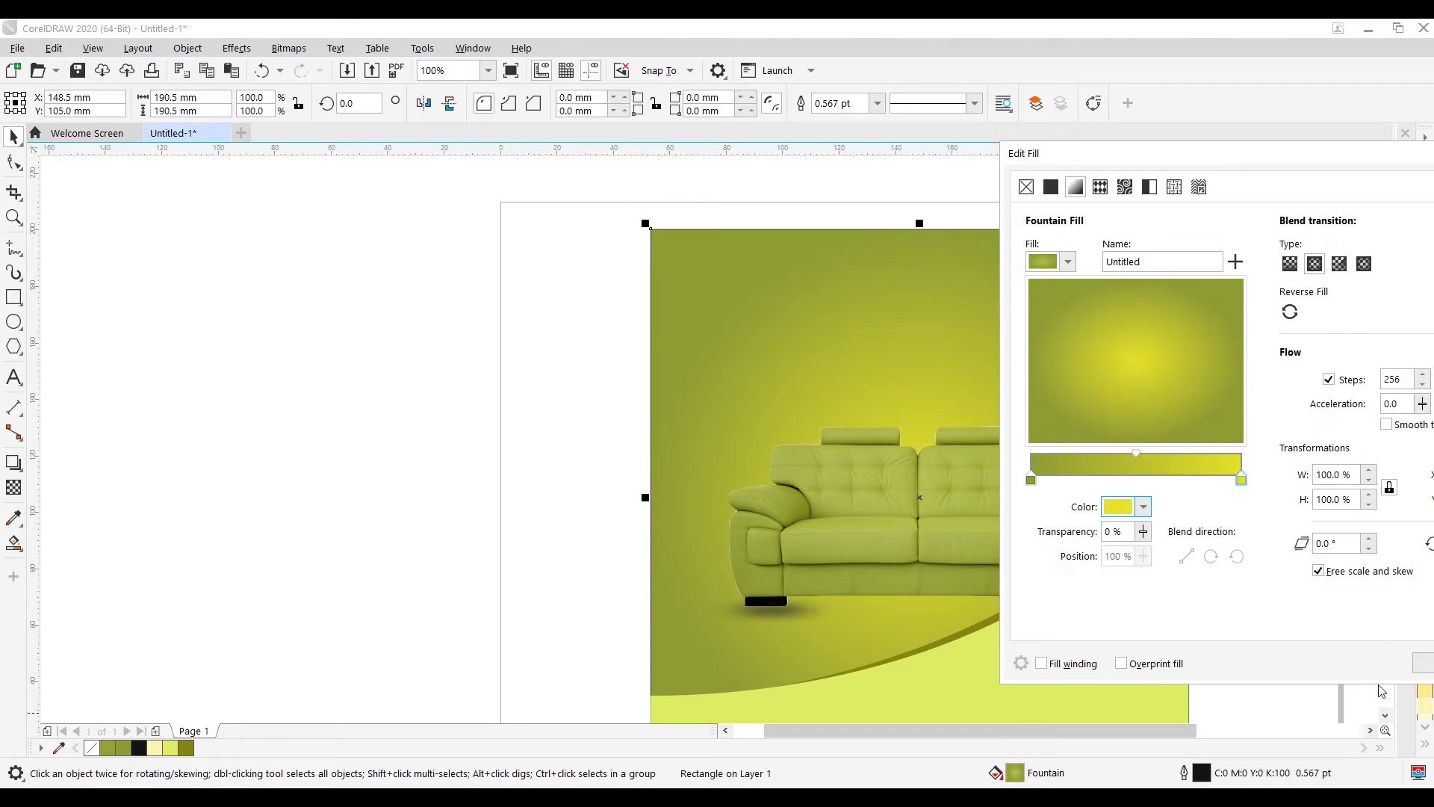
pyautogui.click(1423, 662)
# Step: Add the artistic text "Best" above the sofa near the square's upper edge and enlarge it to about 130 pt
pyautogui.scroll(-3, 978, 568)
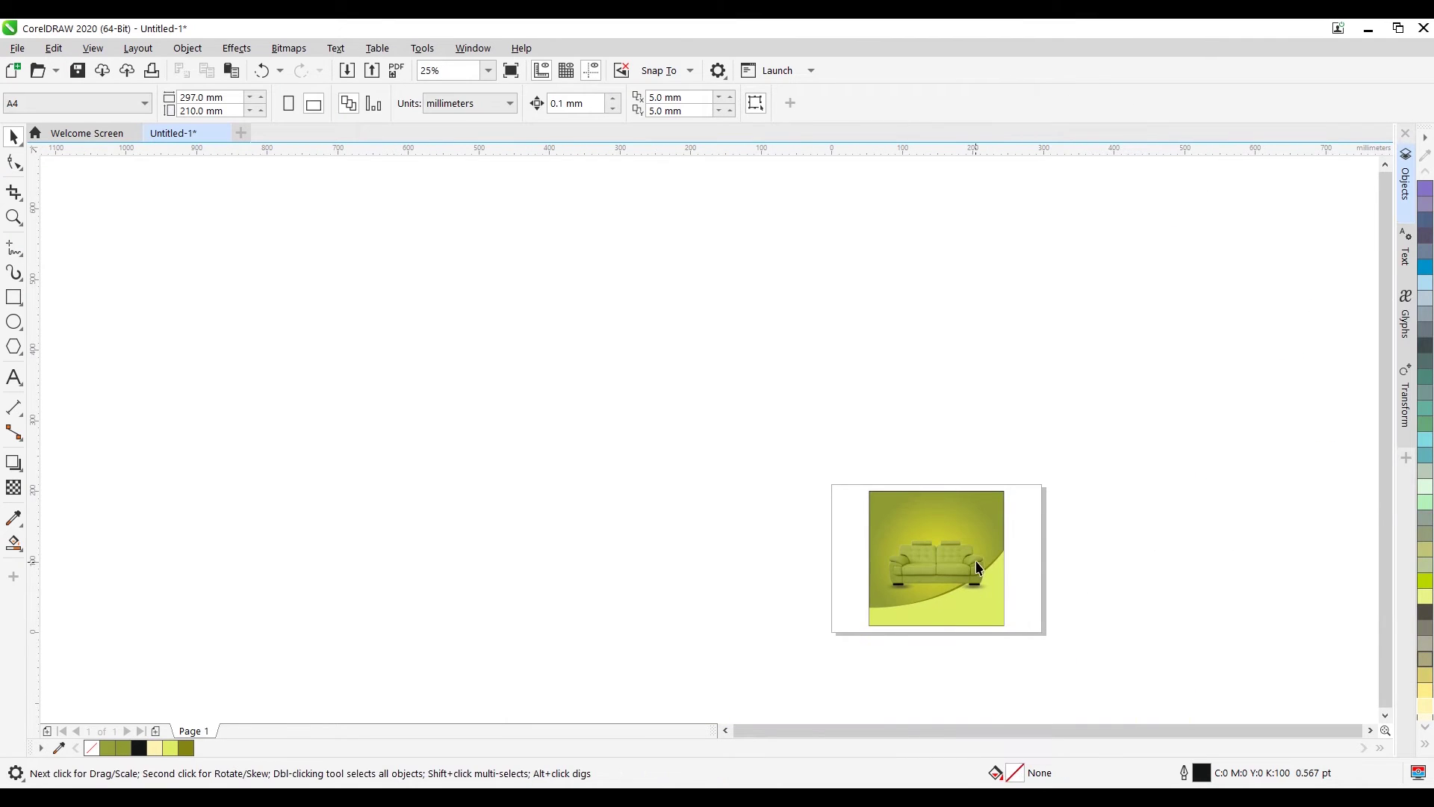
pyautogui.scroll(1, 979, 567)
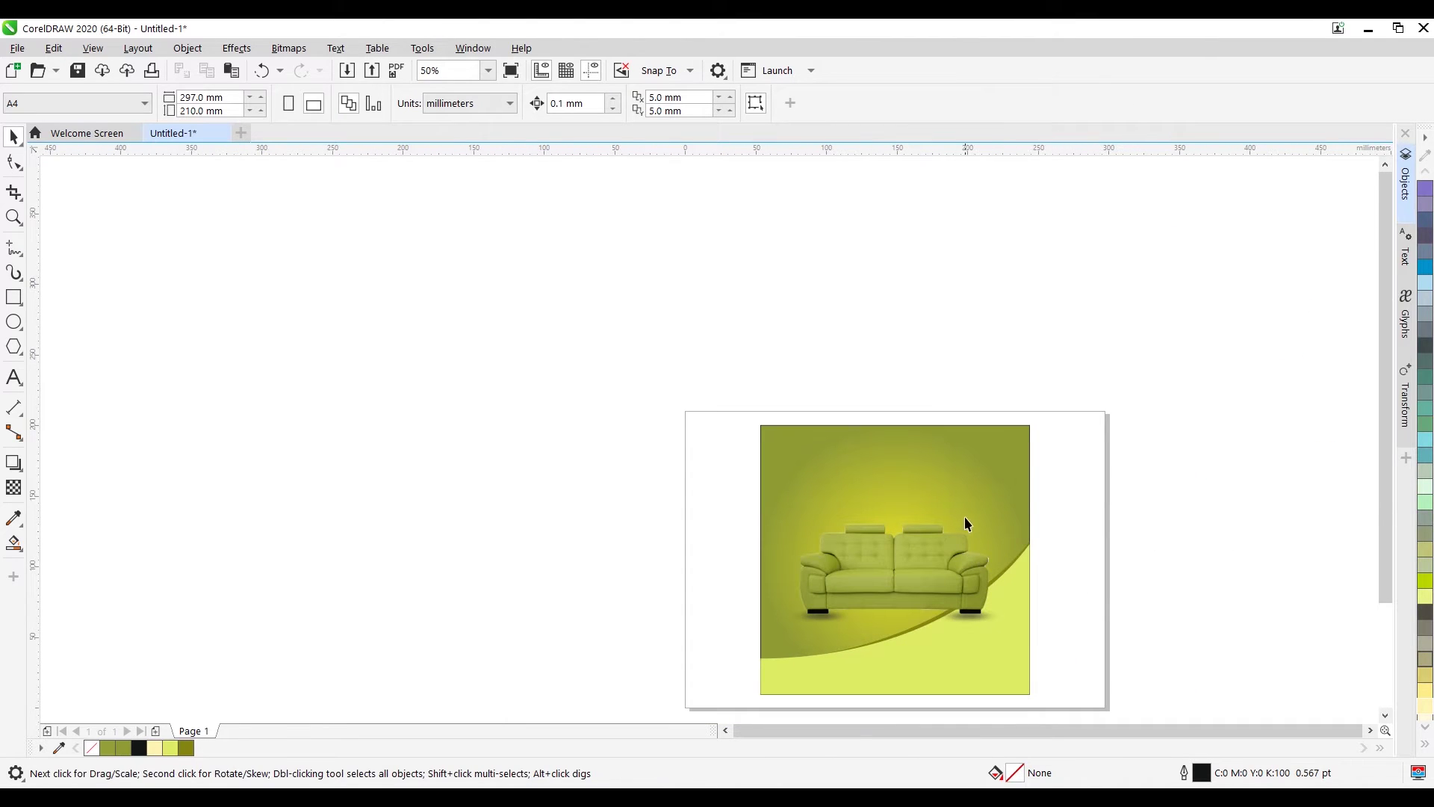
pyautogui.click(13, 377)
pyautogui.click(848, 440)
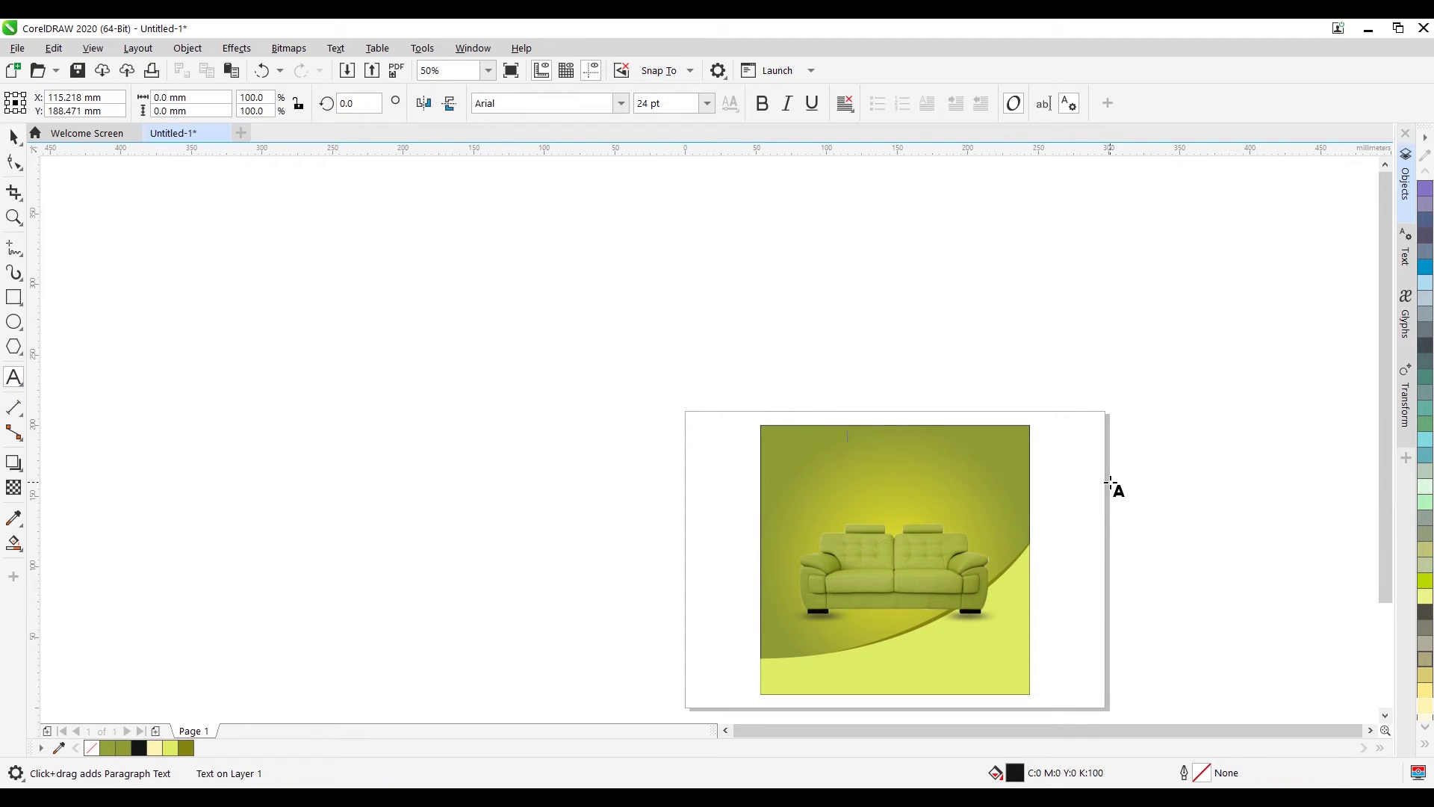
pyautogui.write('B')
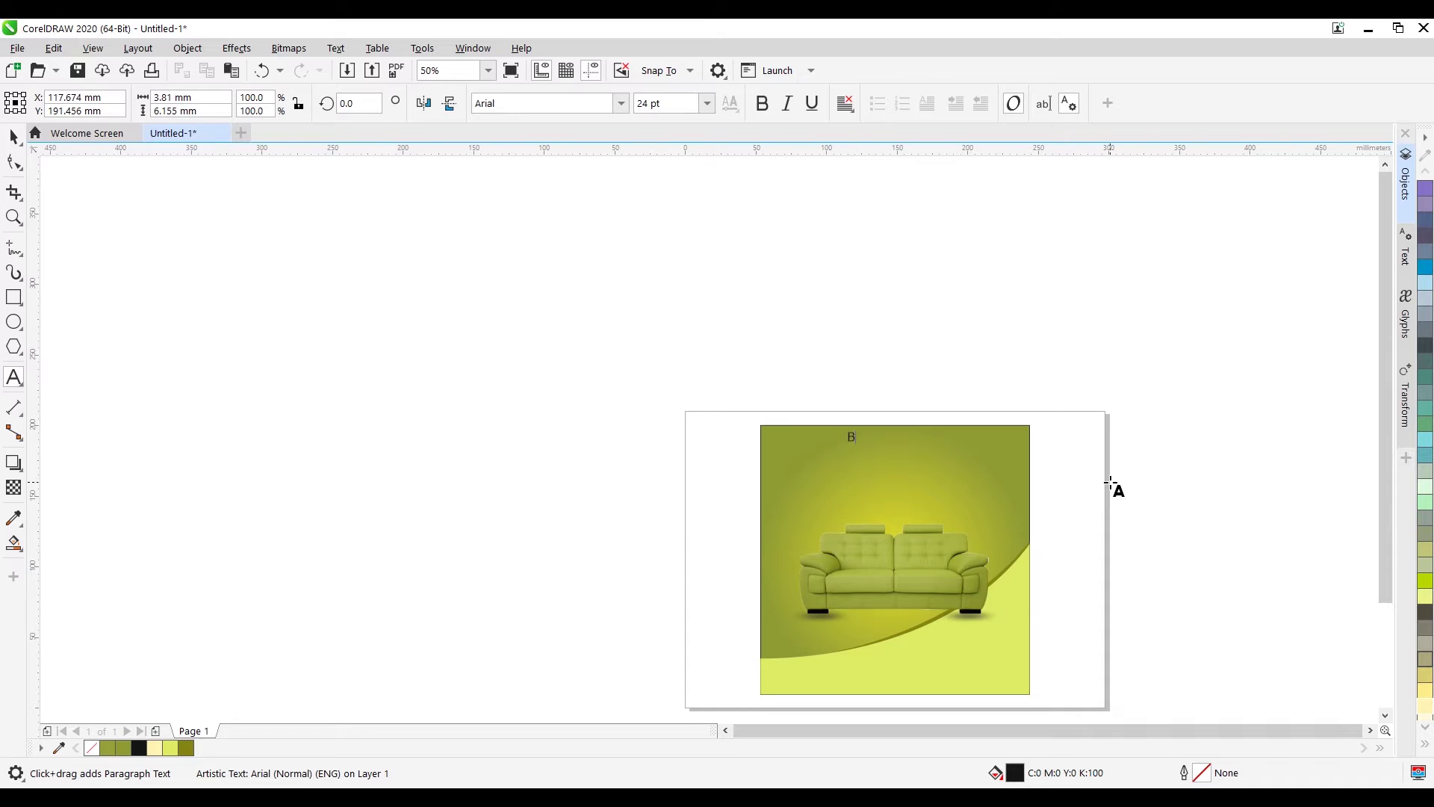
pyautogui.press('capslock')
pyautogui.write('est')
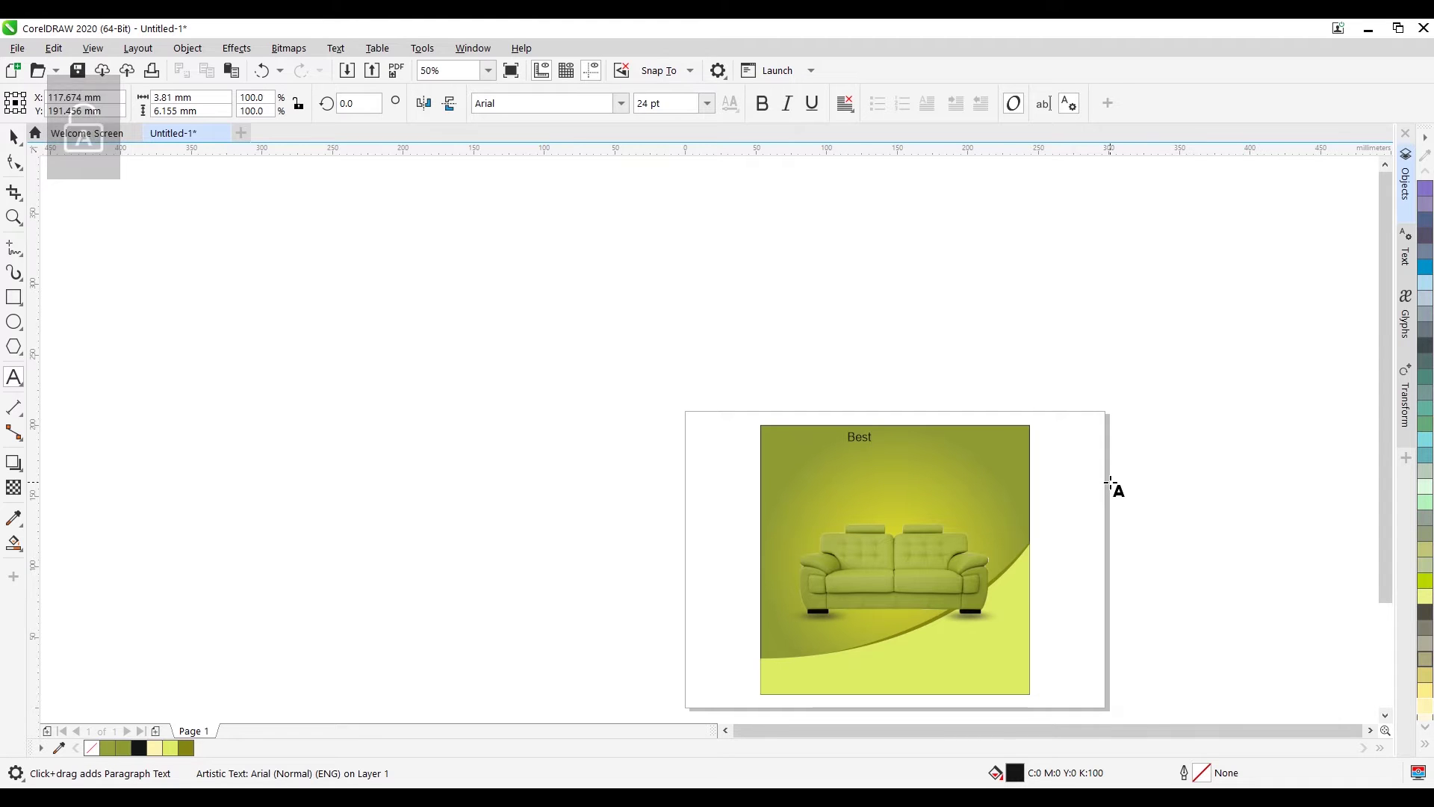
pyautogui.press('Escape')
pyautogui.click(14, 136)
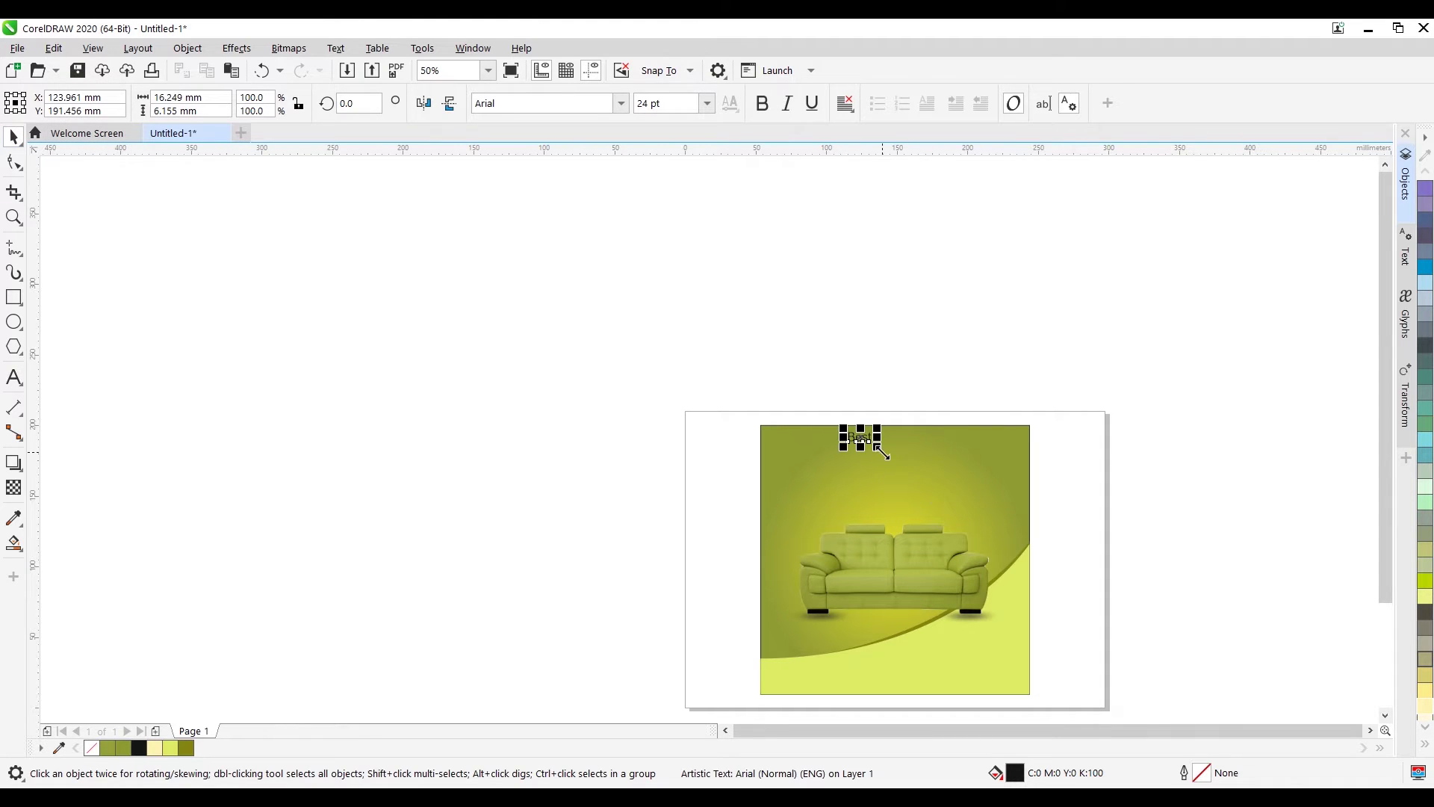
pyautogui.moveTo(877, 446); pyautogui.dragTo(979, 484)
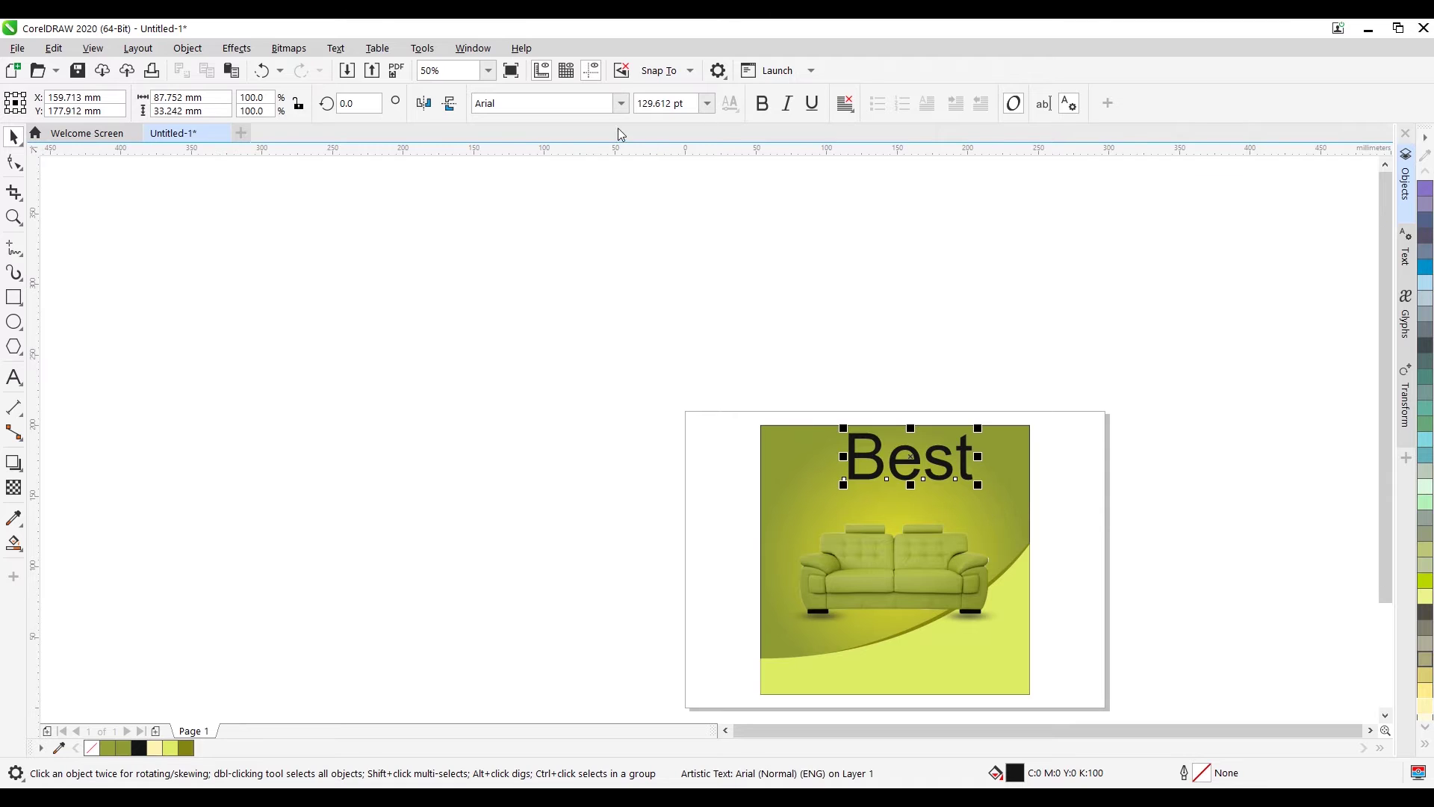
# Step: Change the font of the "Best" headline to ZapfEllipt BT in bold
pyautogui.click(552, 105)
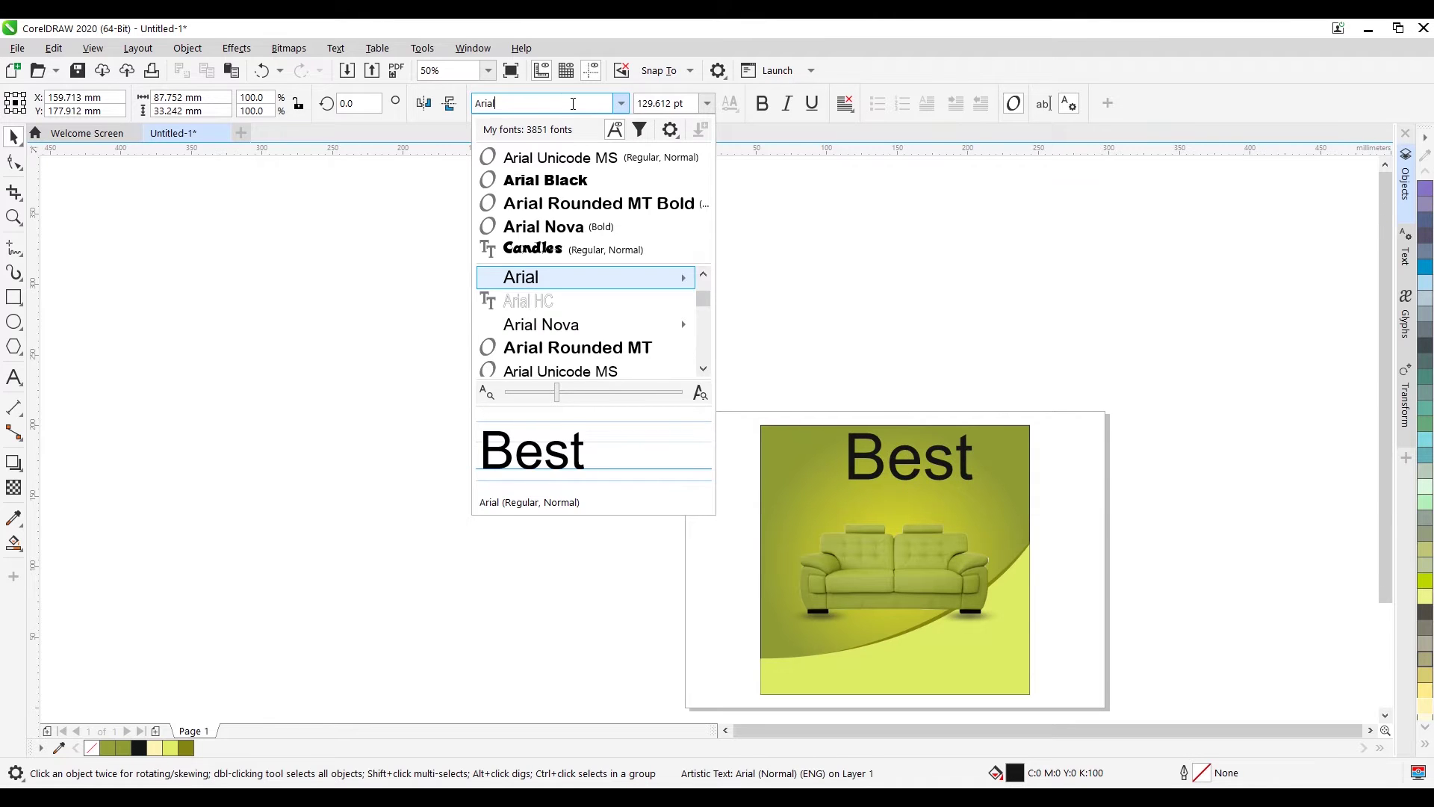
pyautogui.write('ZapfEllipt BT')
pyautogui.press('Tab')
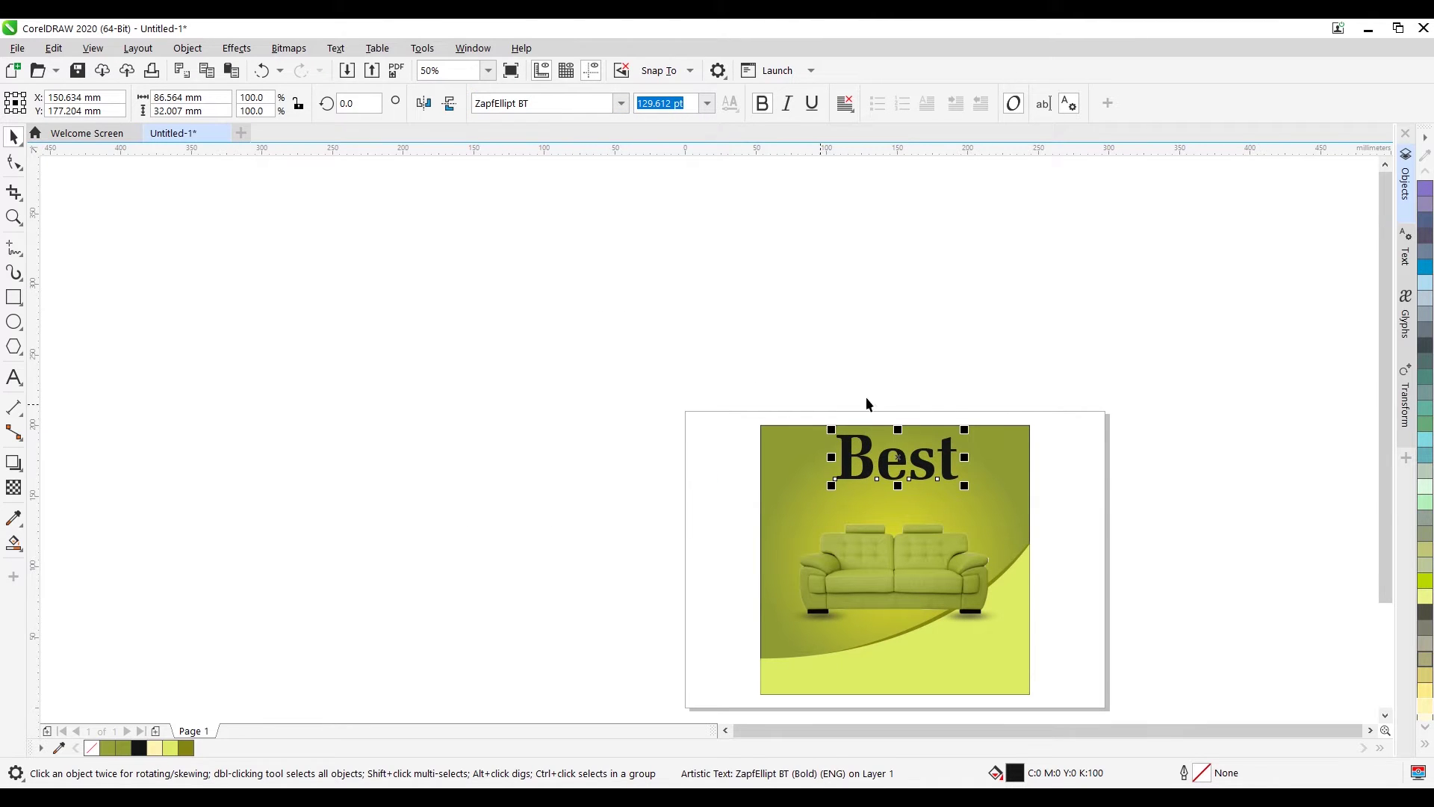
# Step: Fill the "Best" headline with the Chalk color and place it horizontally centered, slightly below the square's upper edge
pyautogui.click(1011, 451)
pyautogui.moveTo(968, 472); pyautogui.dragTo(955, 477)
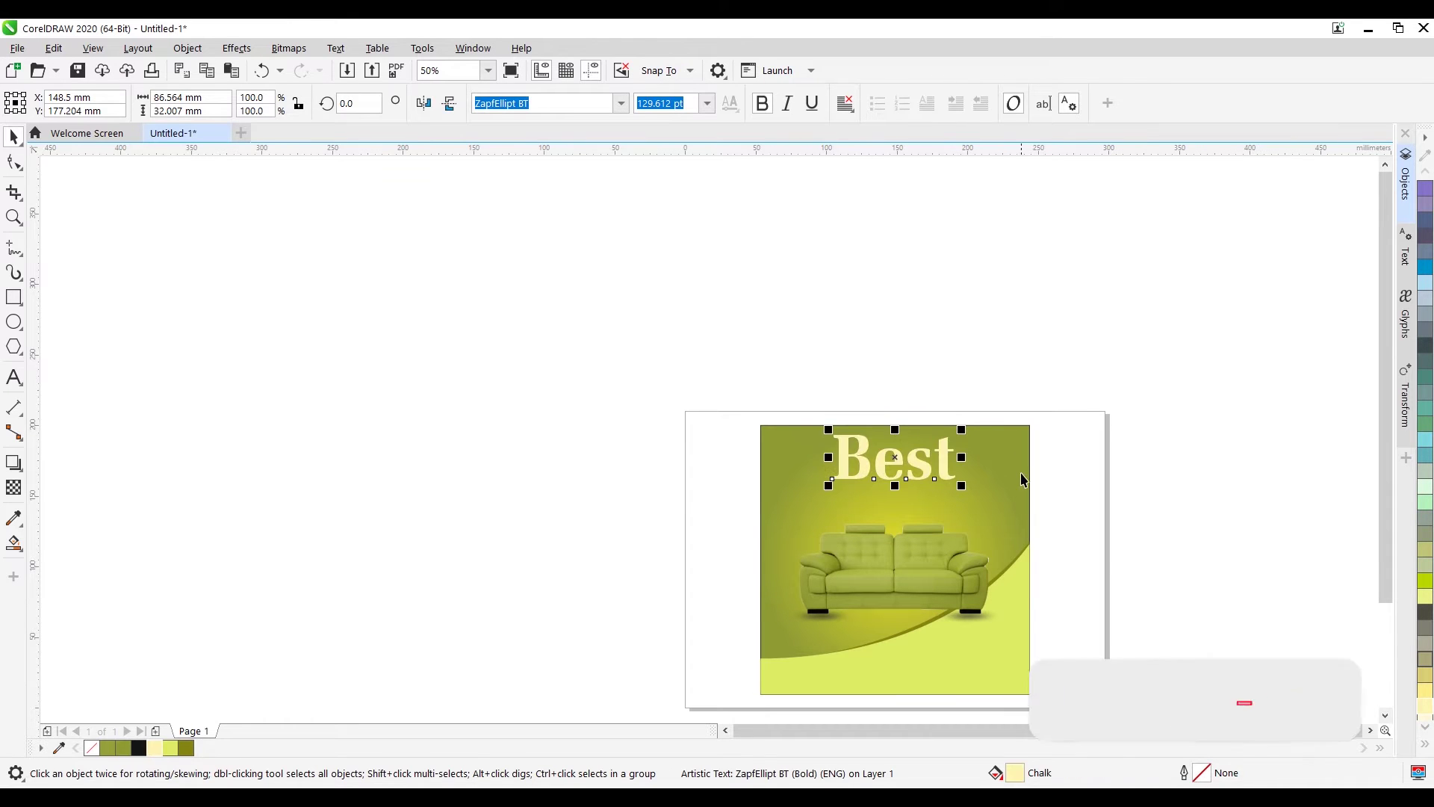
pyautogui.click(1027, 333)
pyautogui.scroll(3, 942, 485)
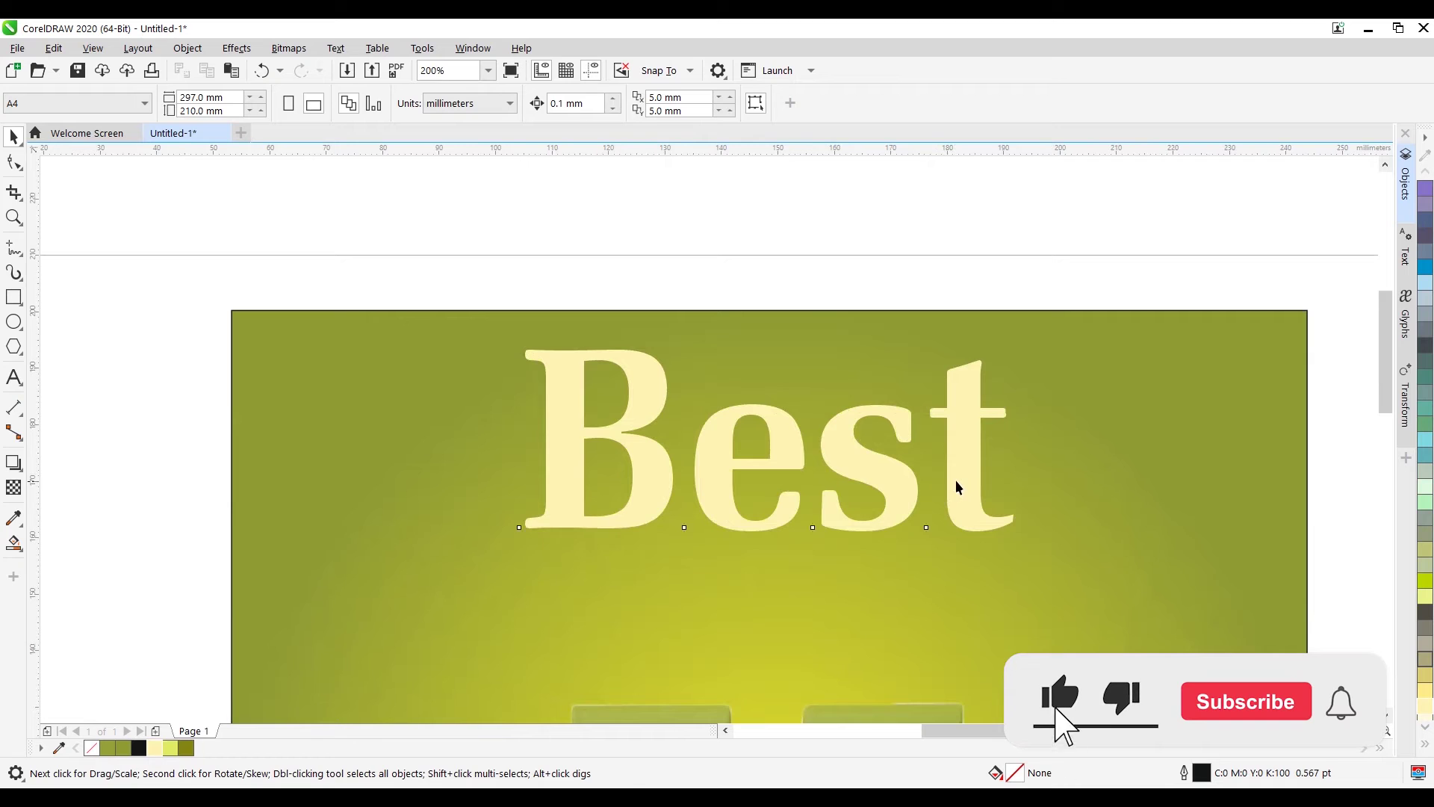
pyautogui.moveTo(956, 479); pyautogui.dragTo(955, 501)
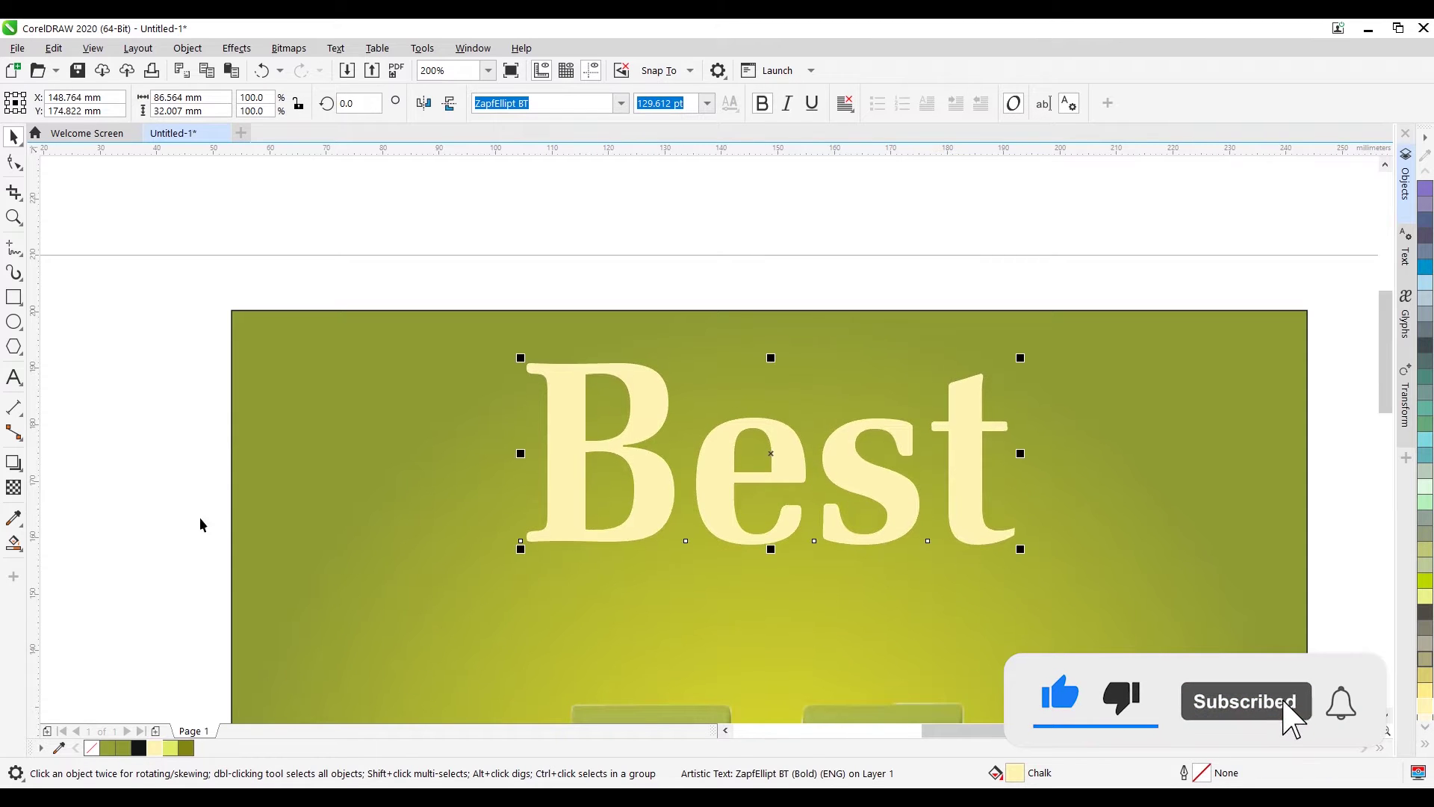
# Step: Add a soft black drop shadow falling straight down from the "Best" headline
pyautogui.click(13, 462)
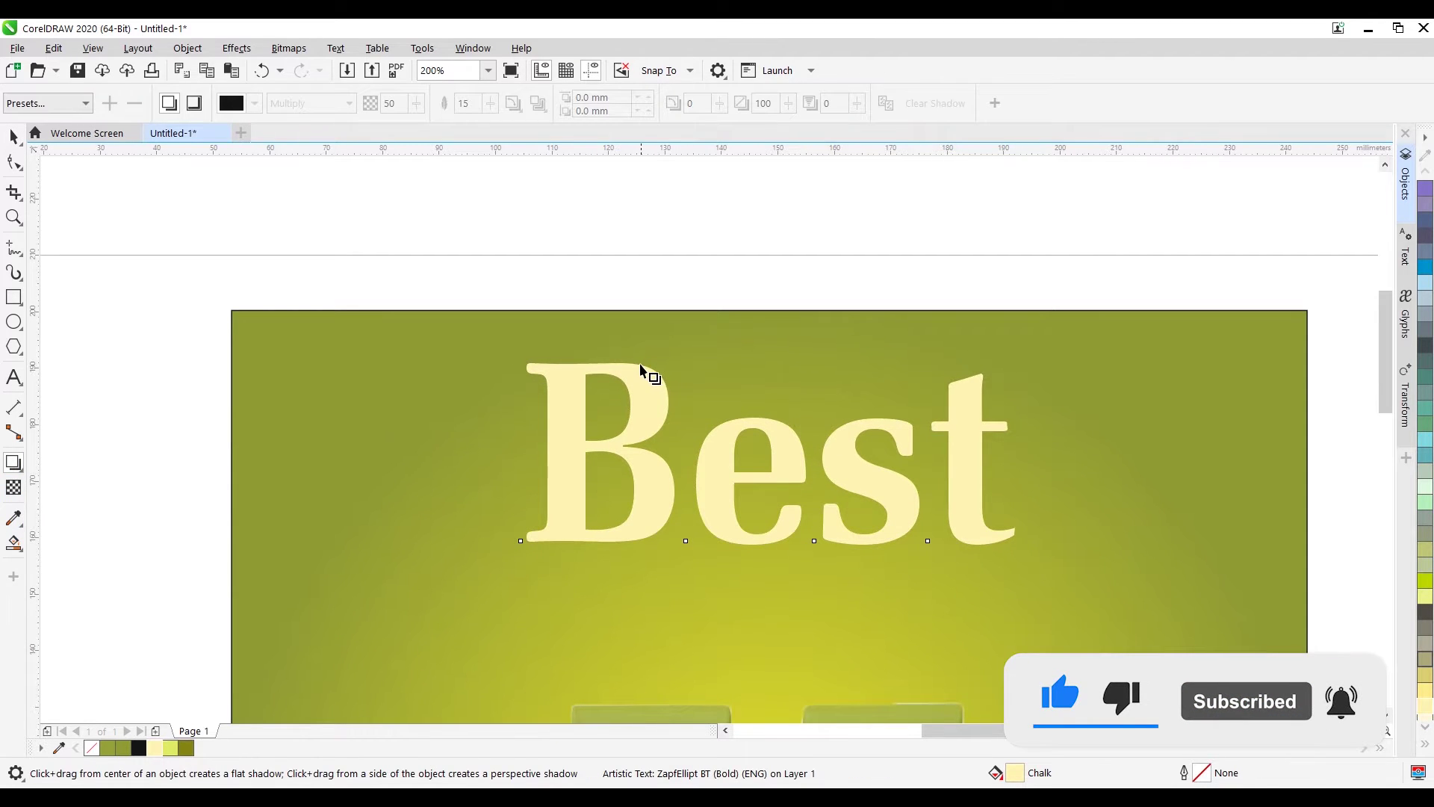
pyautogui.moveTo(647, 371); pyautogui.dragTo(774, 556)
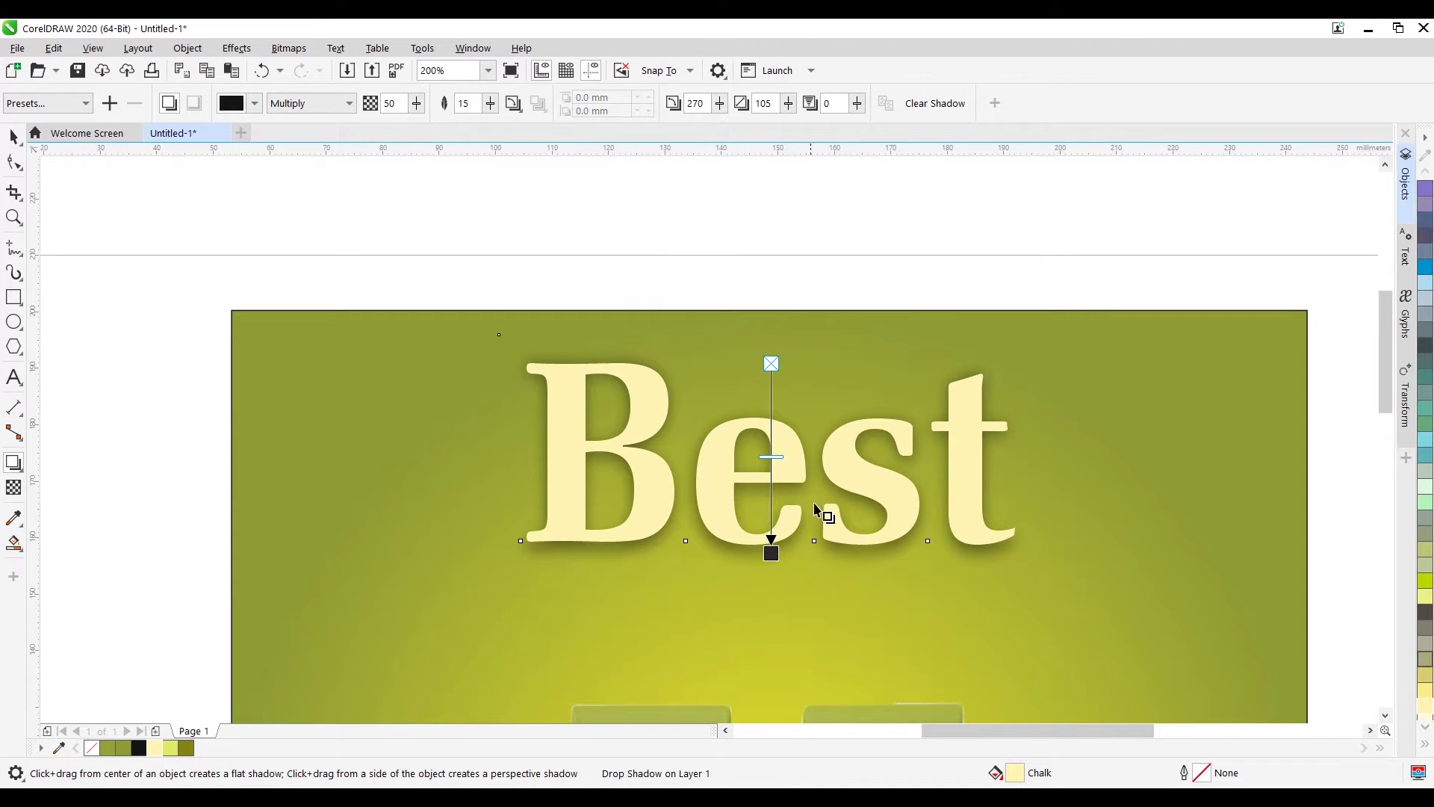
pyautogui.press('space')
pyautogui.scroll(-5, 822, 512)
pyautogui.press('Escape')
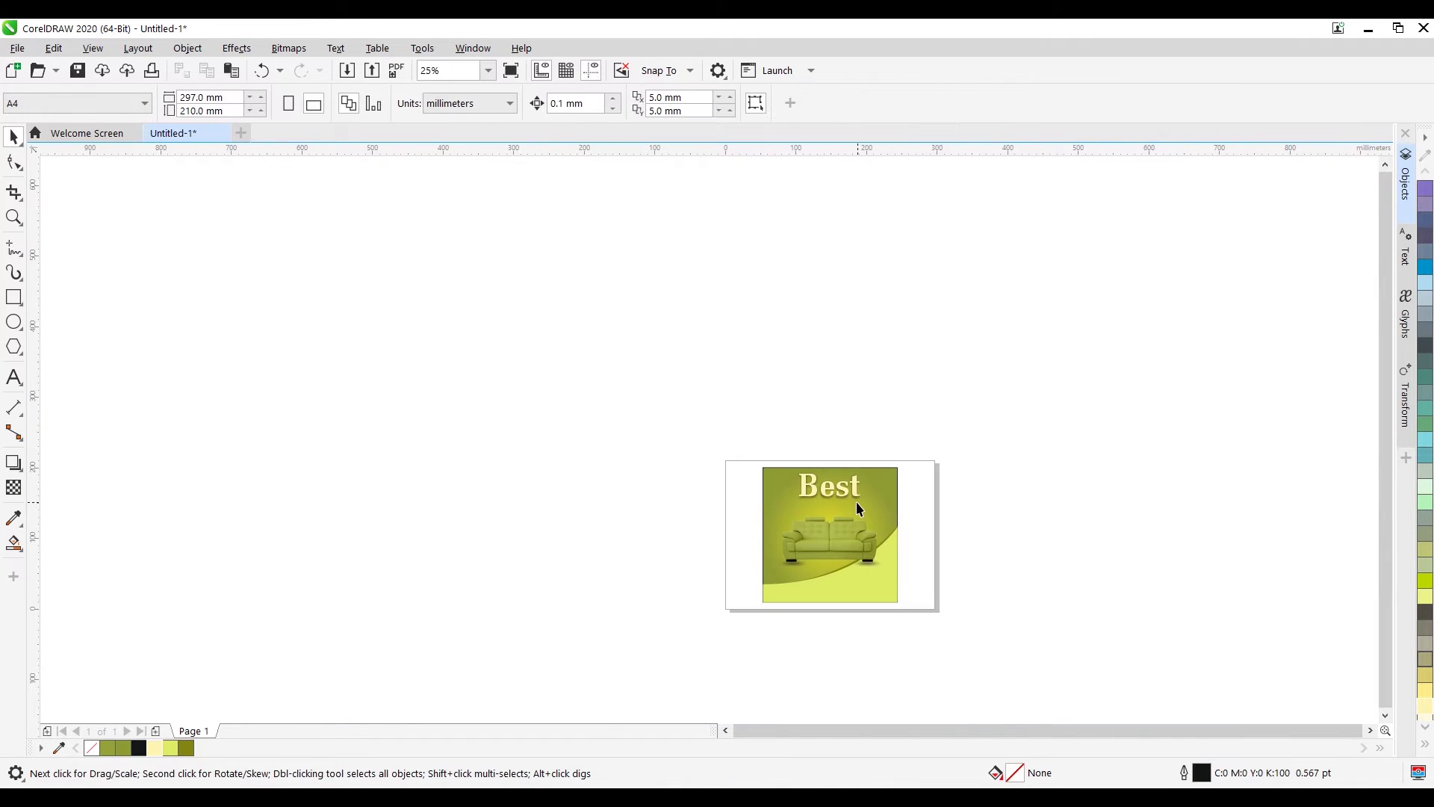
# Step: Add the artistic text "Sellings", enlarge it to about 57 pt and place it beside the "Best" headline
pyautogui.scroll(2, 828, 481)
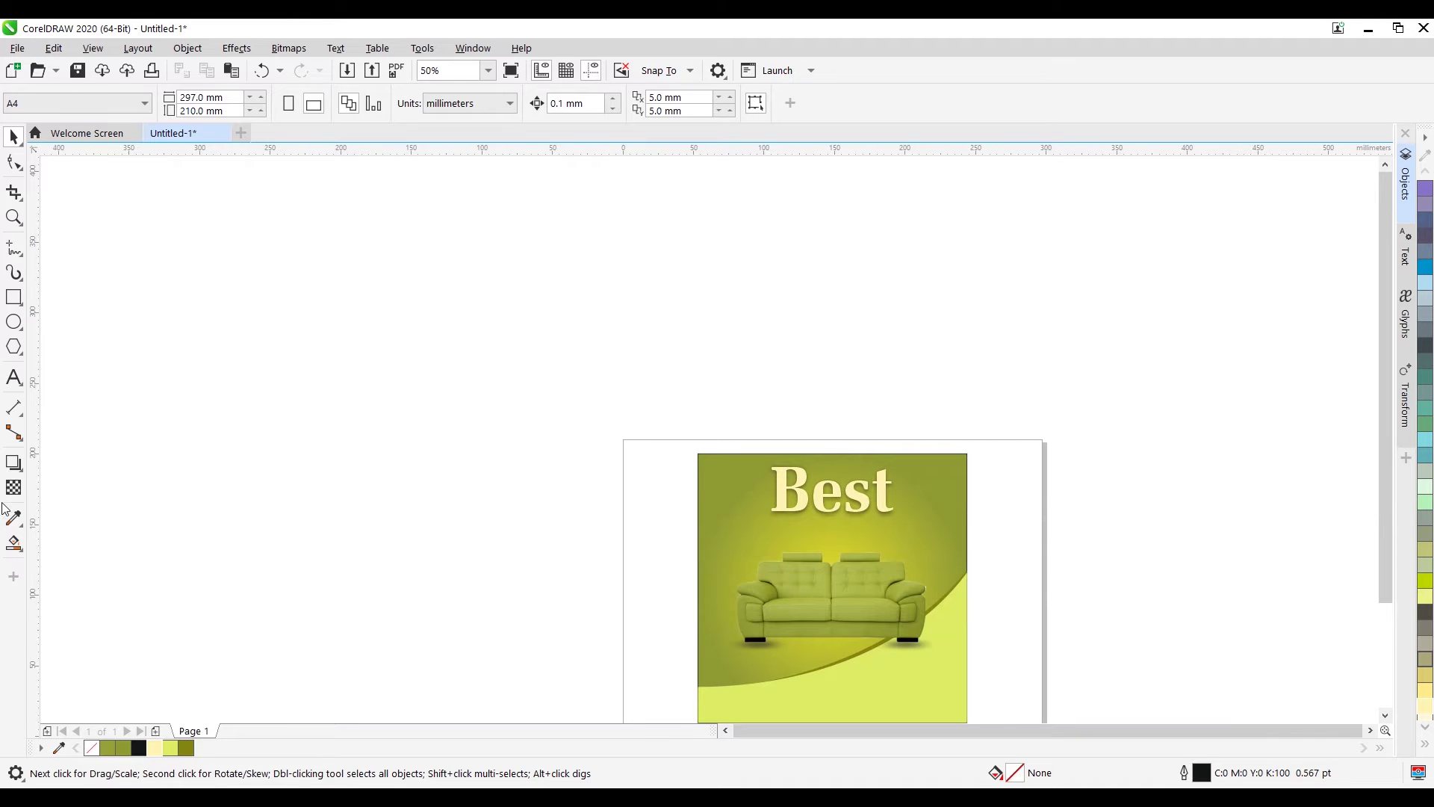
pyautogui.click(13, 377)
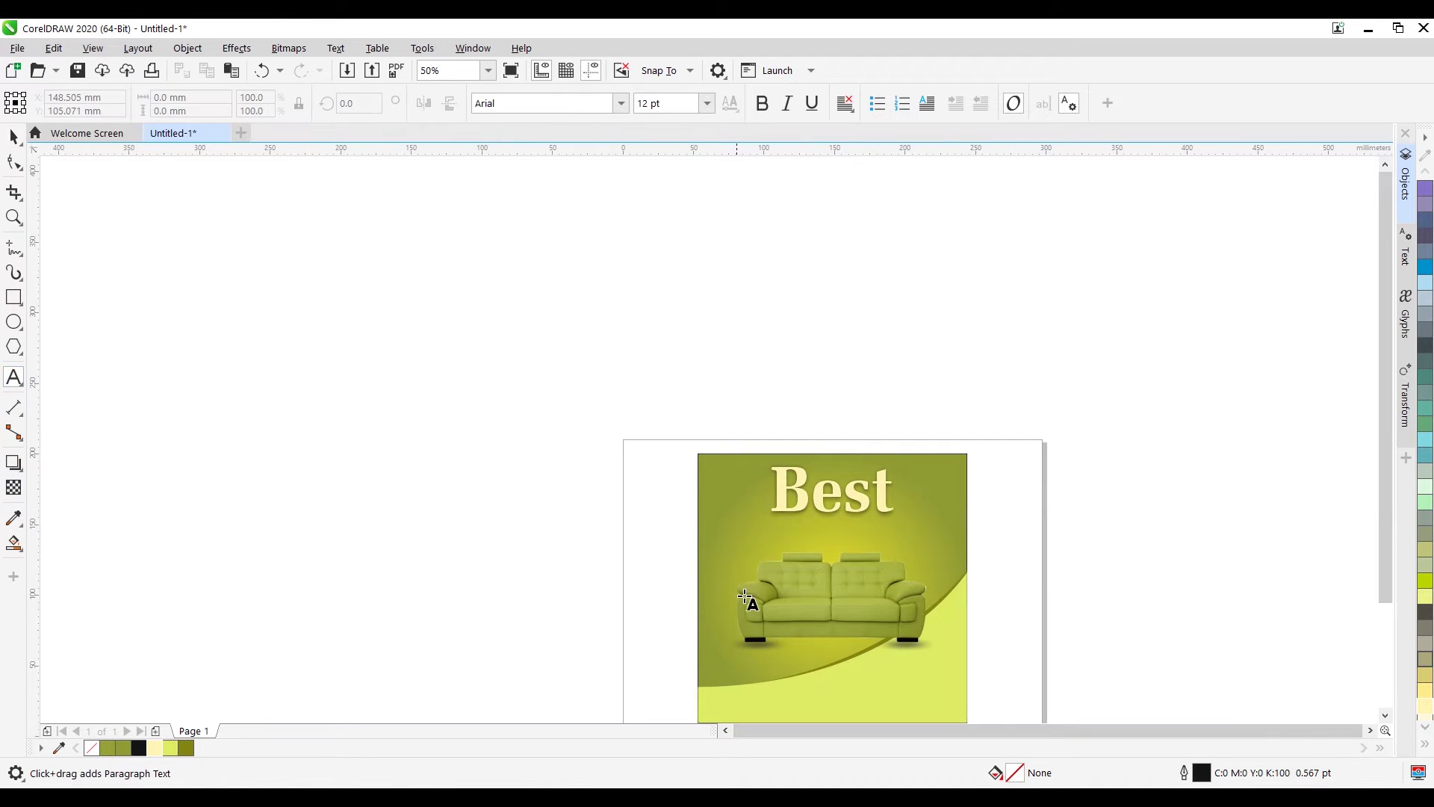
pyautogui.click(836, 693)
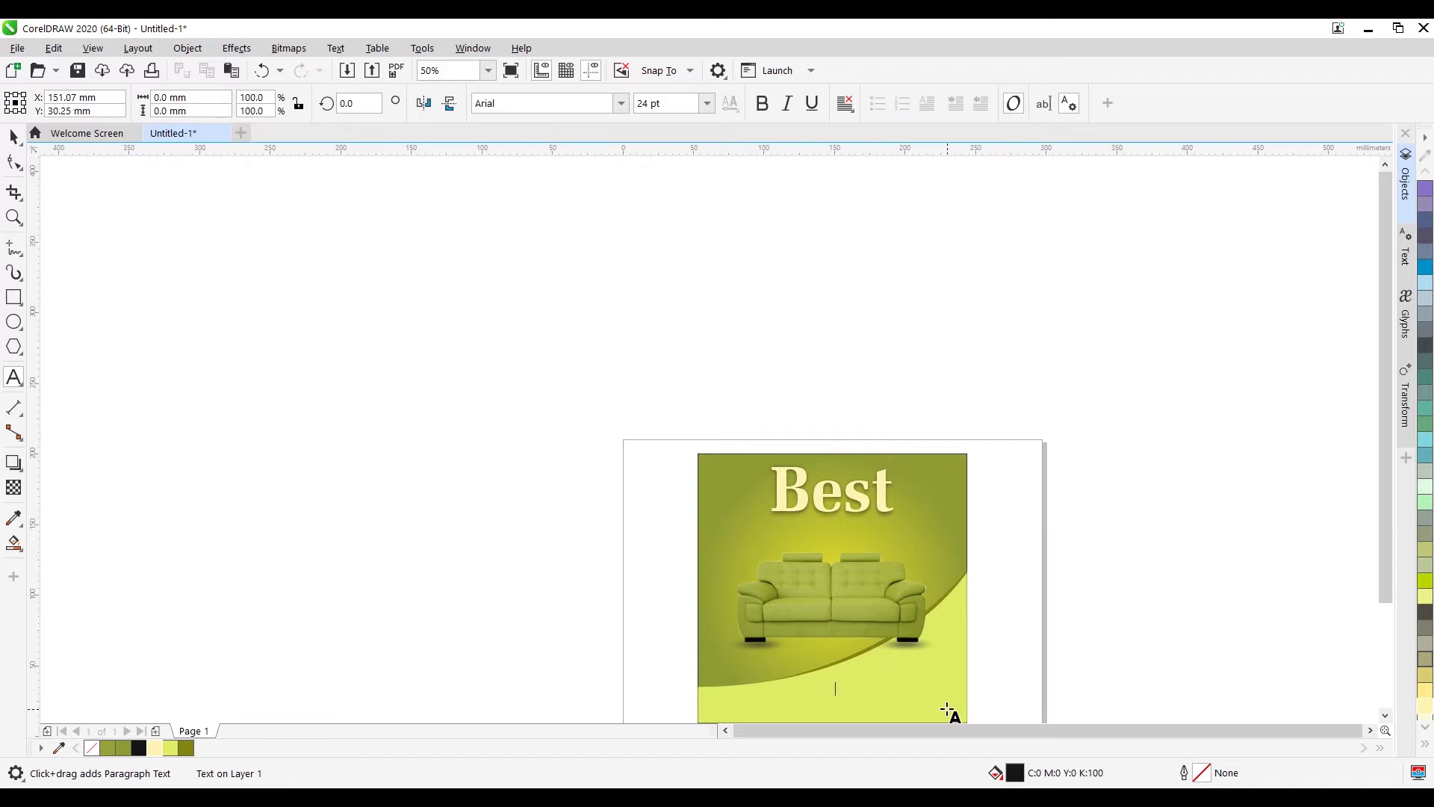
pyautogui.write('Sellings')
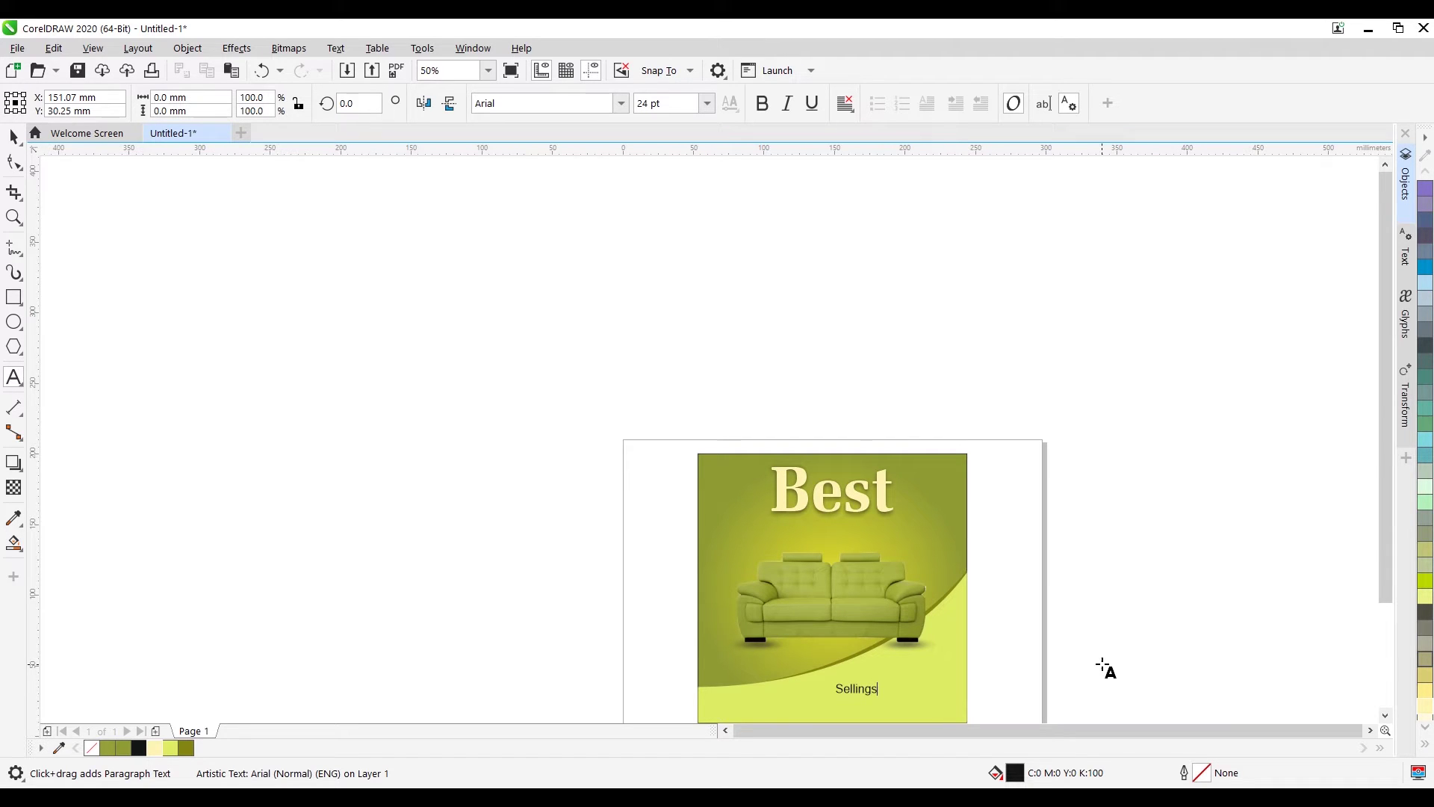
pyautogui.press('Escape')
pyautogui.press('space')
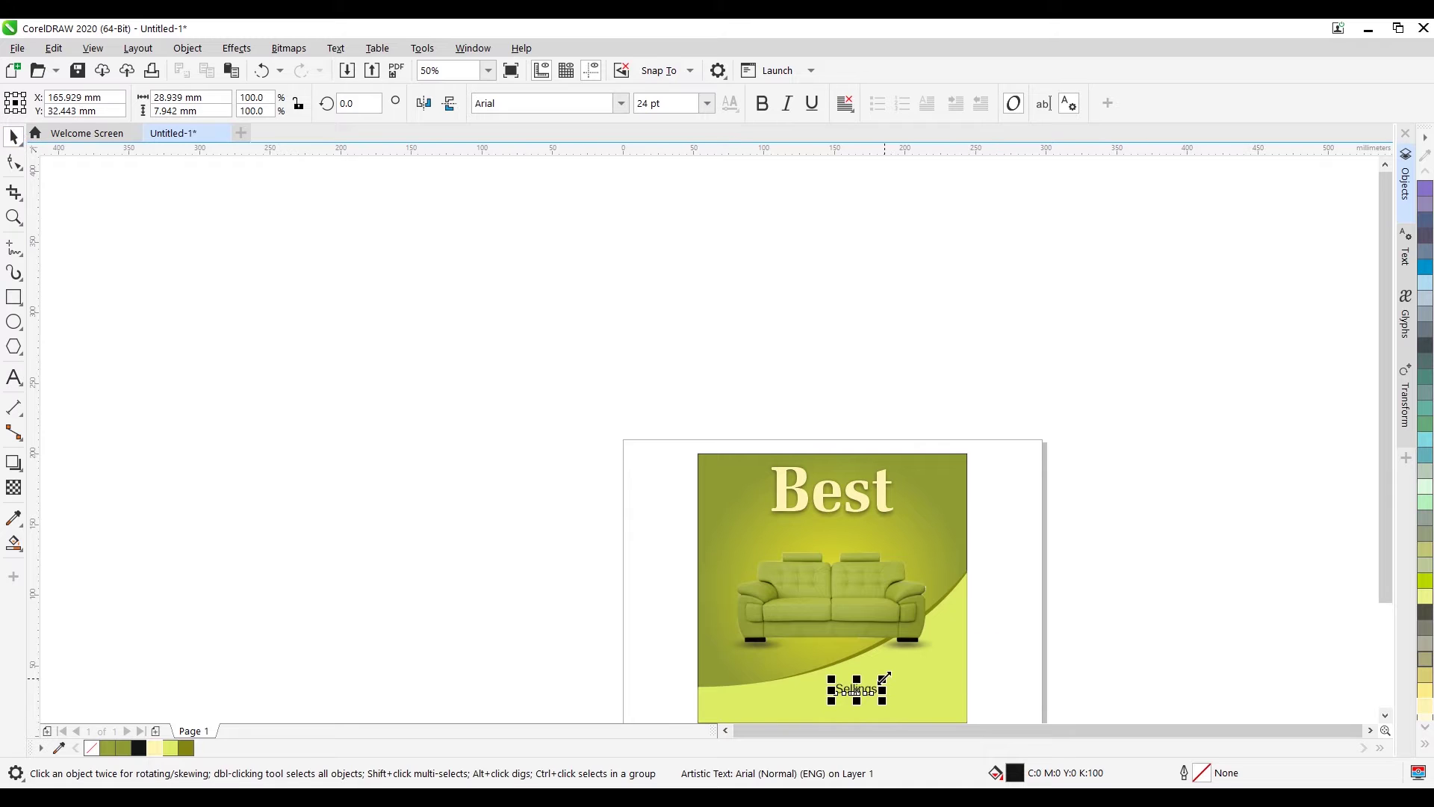
pyautogui.moveTo(882, 679); pyautogui.dragTo(981, 474)
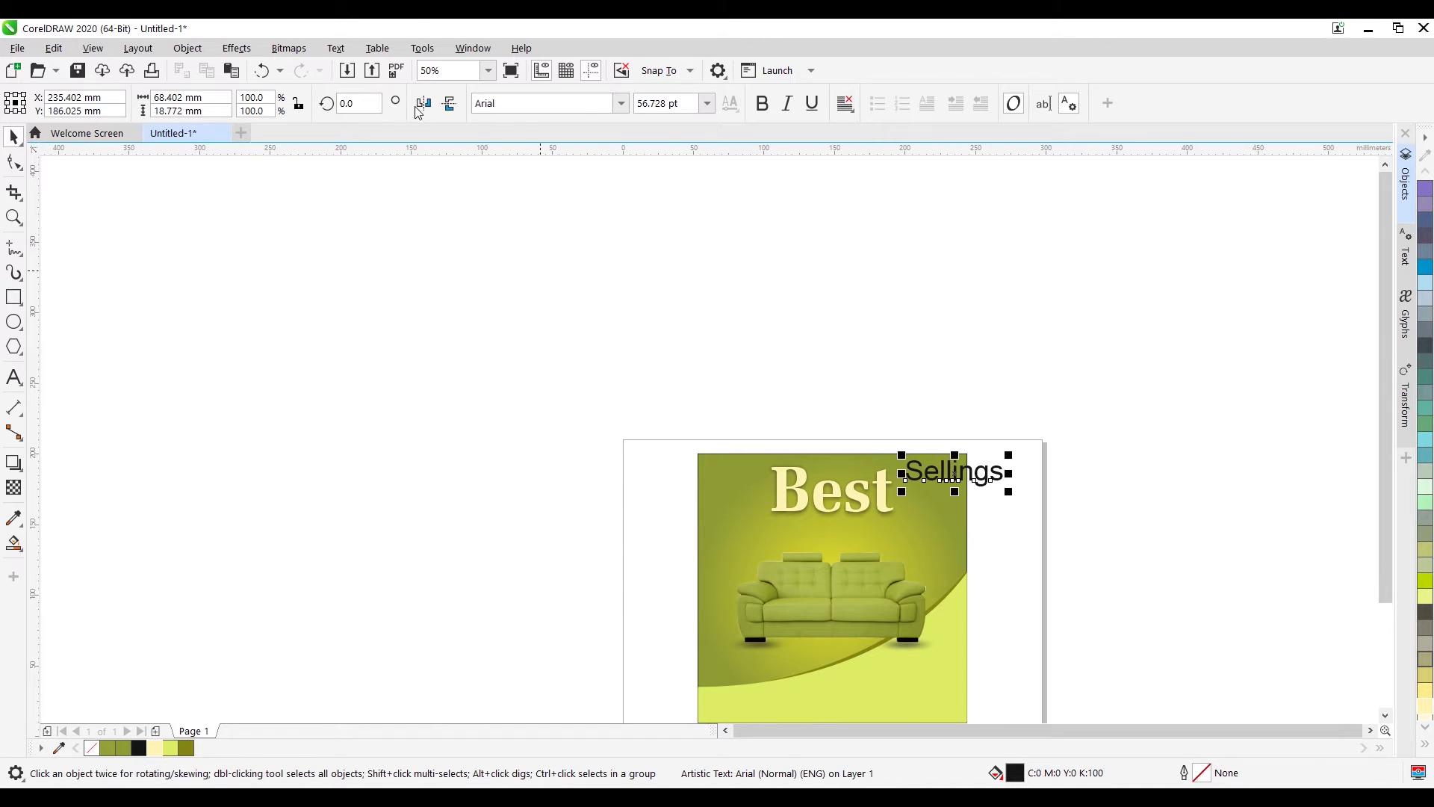
# Step: Set the "Sellings" text in the Ananda font and move it over the lower part of the "Best" headline
pyautogui.click(619, 104)
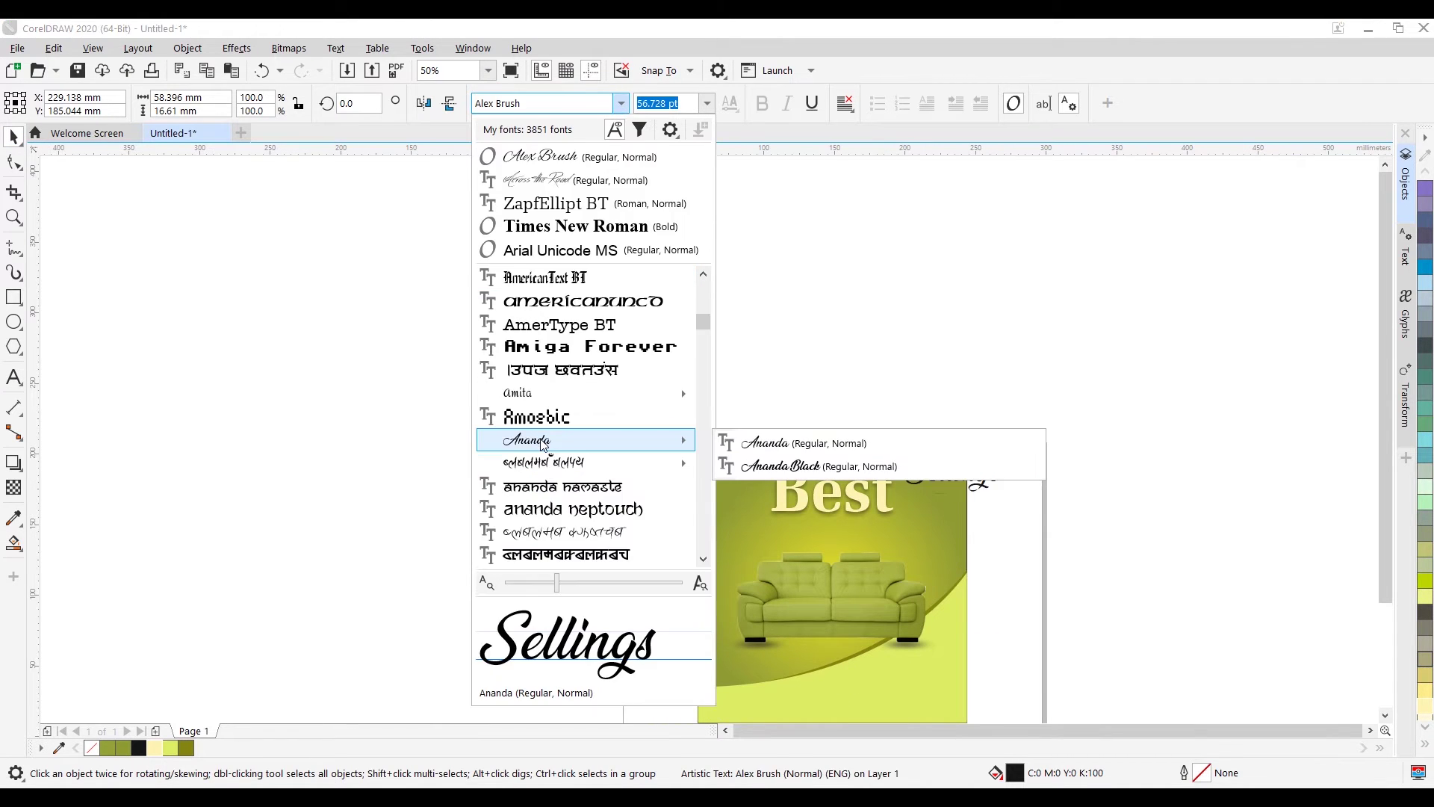
pyautogui.click(539, 440)
pyautogui.click(1159, 415)
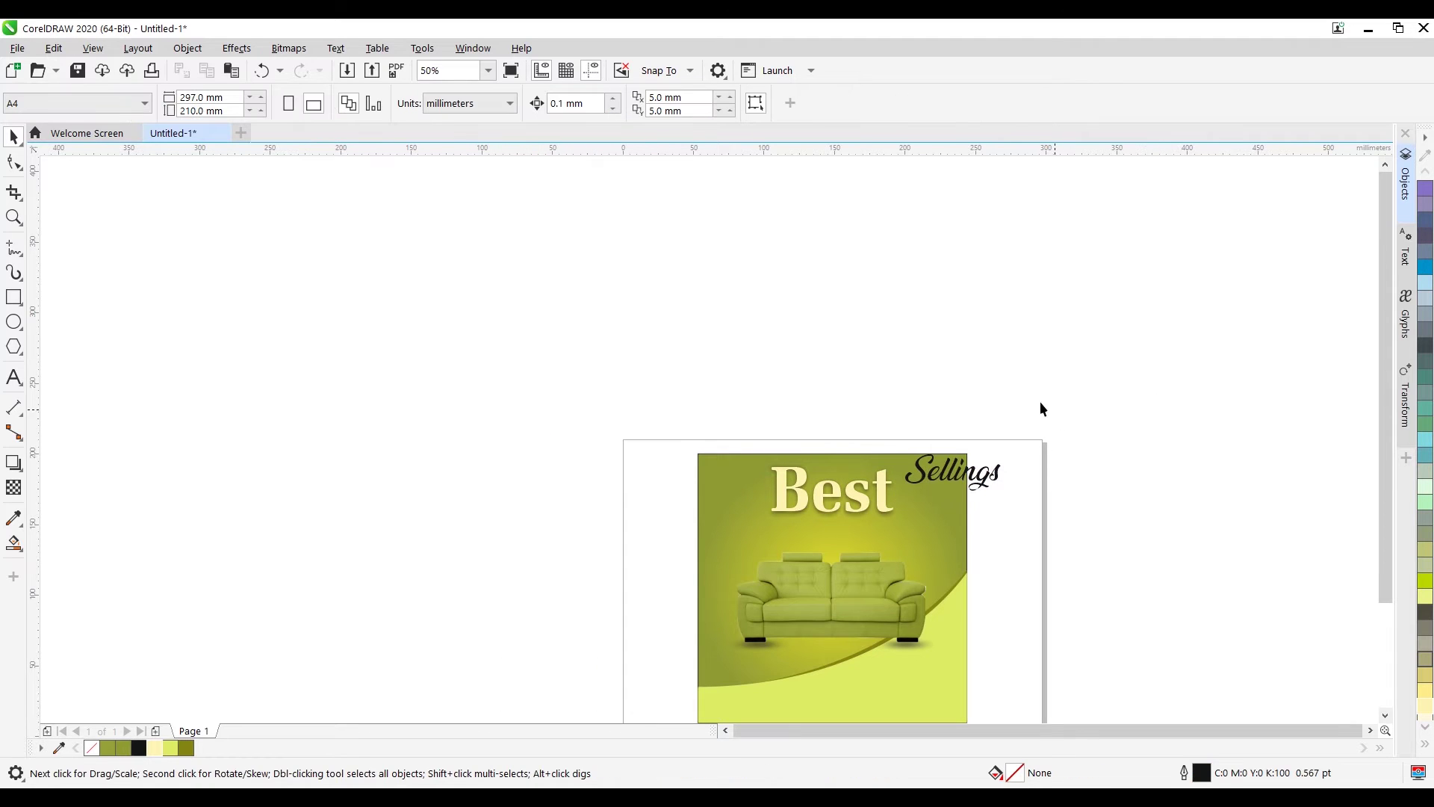
pyautogui.moveTo(982, 478); pyautogui.dragTo(860, 529)
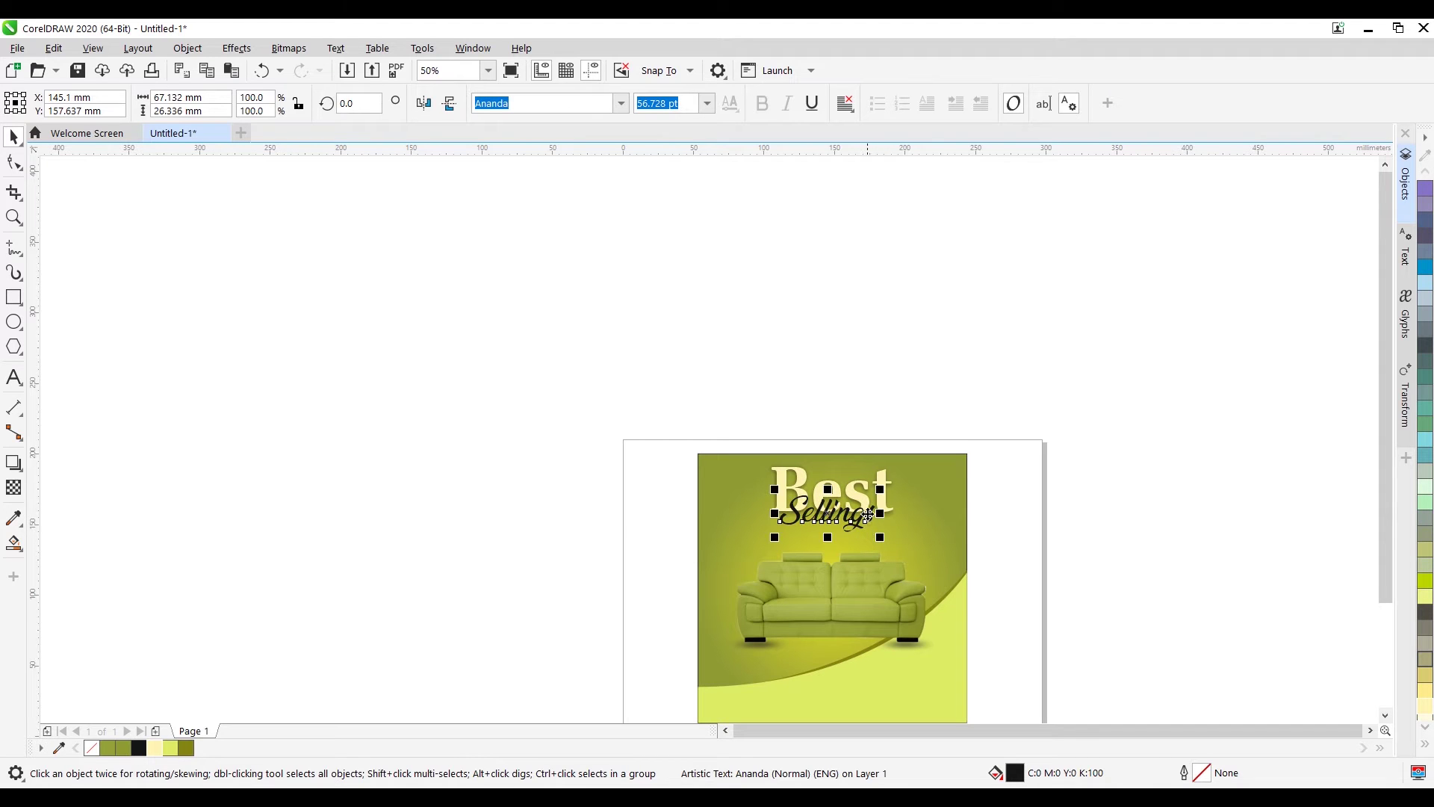
# Step: Fill the "Sellings" text with light yellow-green #DDED63 and add a drop shadow falling straight down from it
pyautogui.scroll(3, 878, 522)
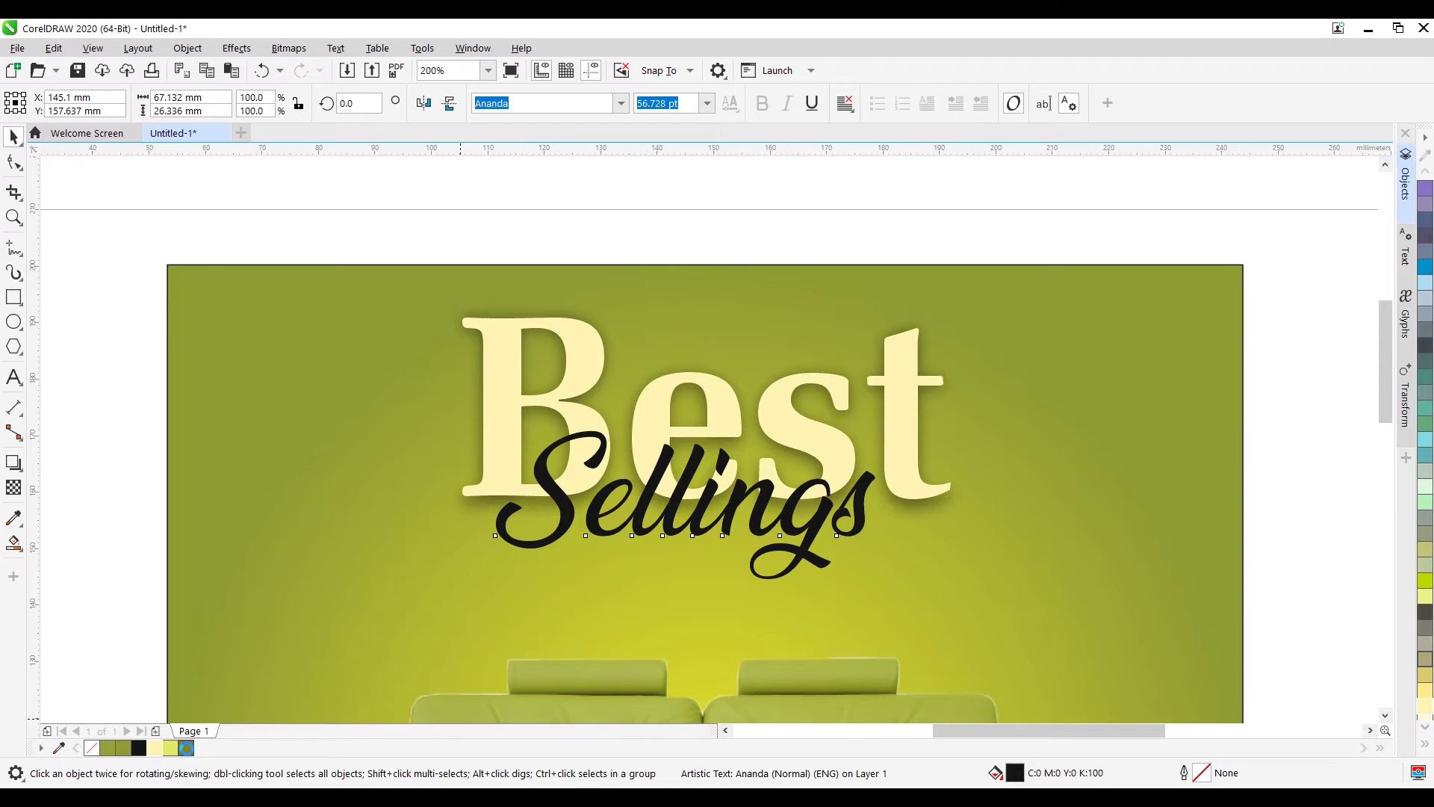
pyautogui.click(187, 749)
pyautogui.click(171, 749)
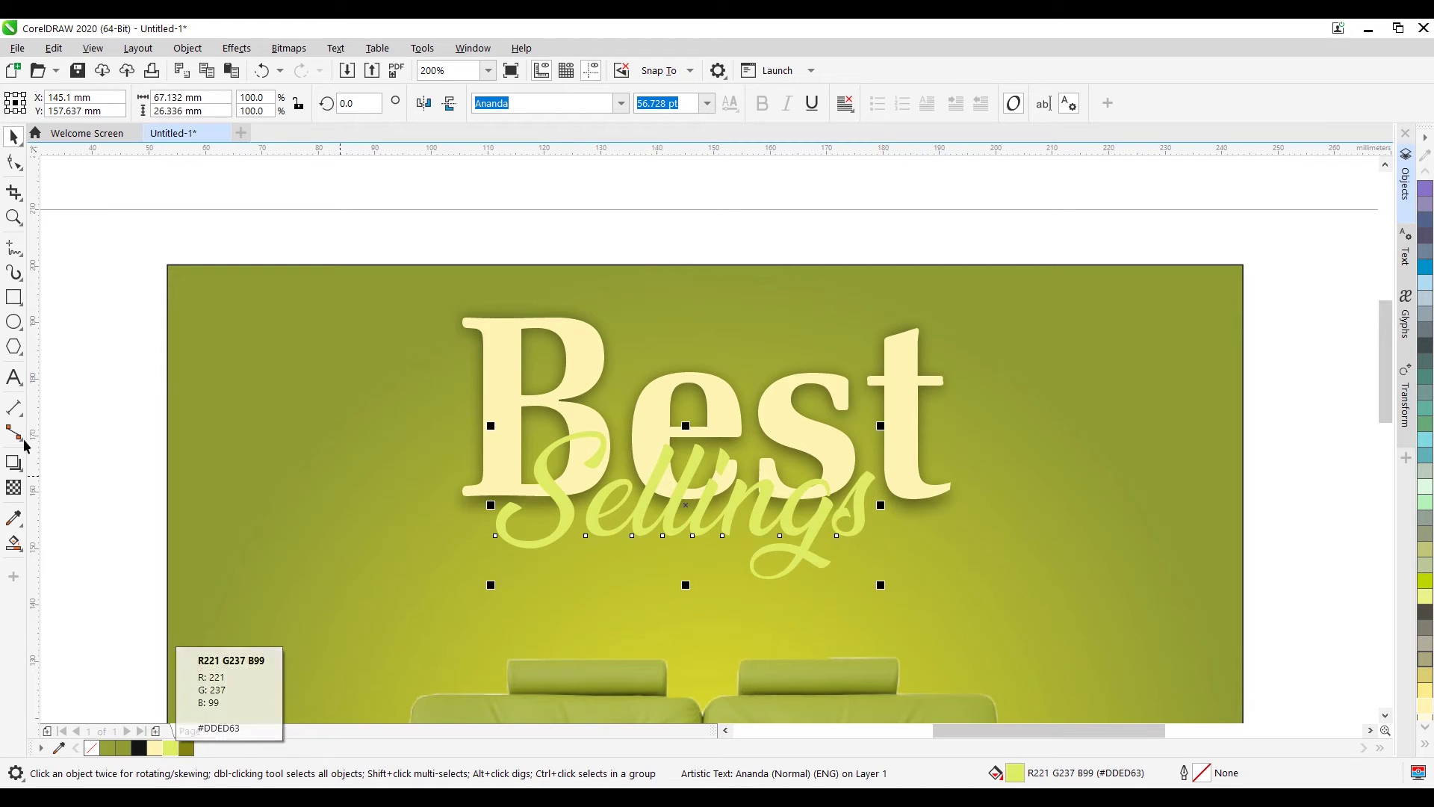
pyautogui.click(14, 463)
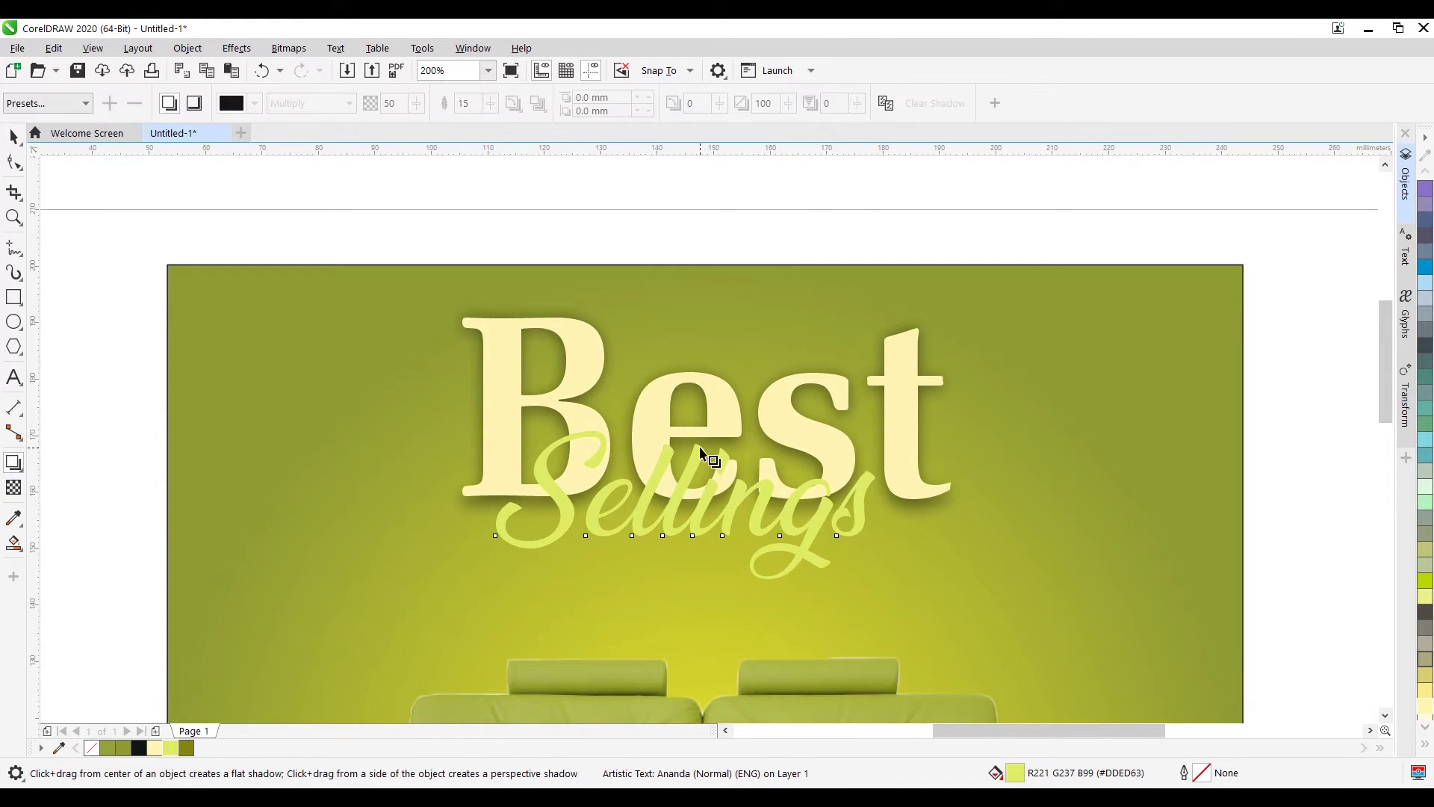
pyautogui.moveTo(701, 452); pyautogui.dragTo(697, 592)
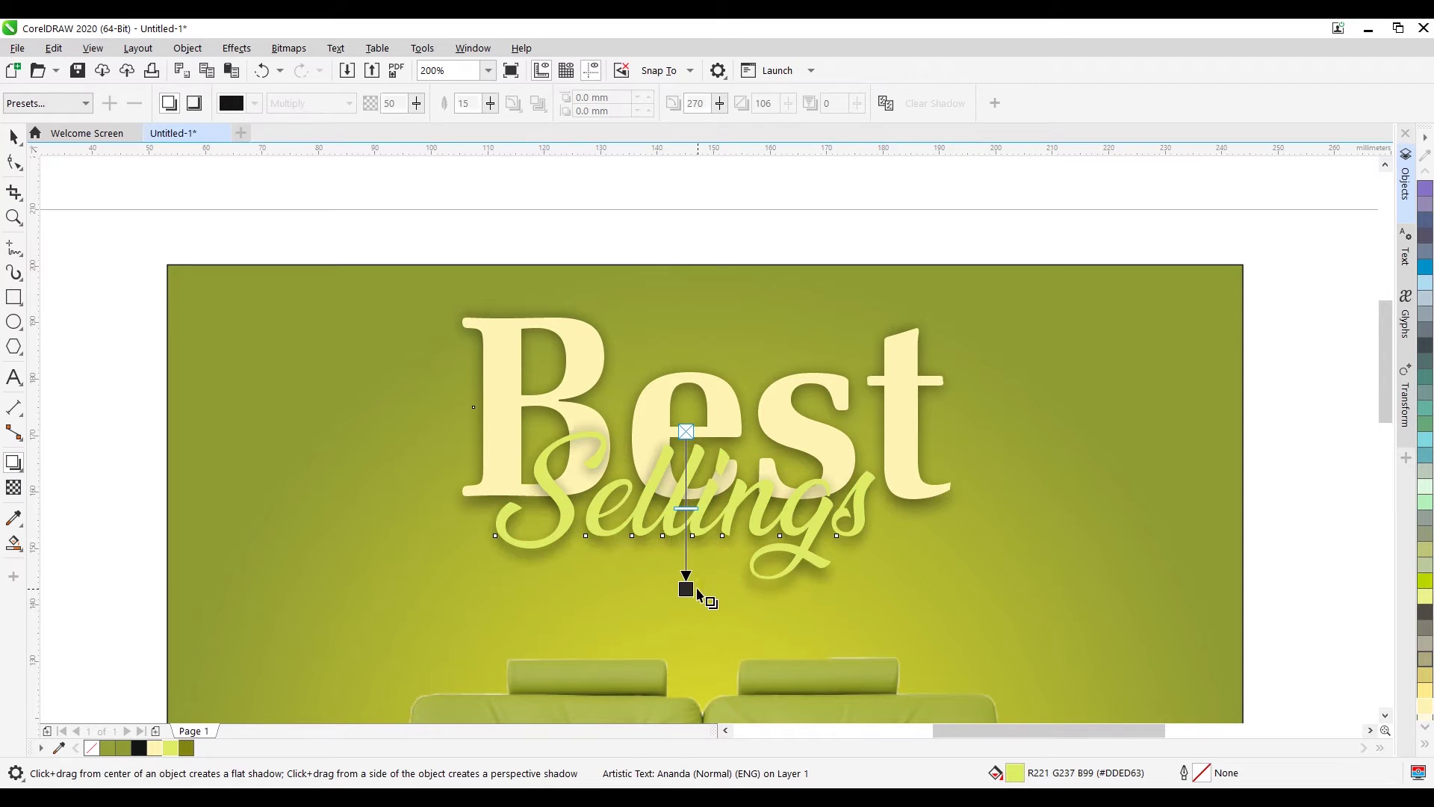
pyautogui.press('space')
pyautogui.scroll(-3, 899, 345)
pyautogui.click(899, 345)
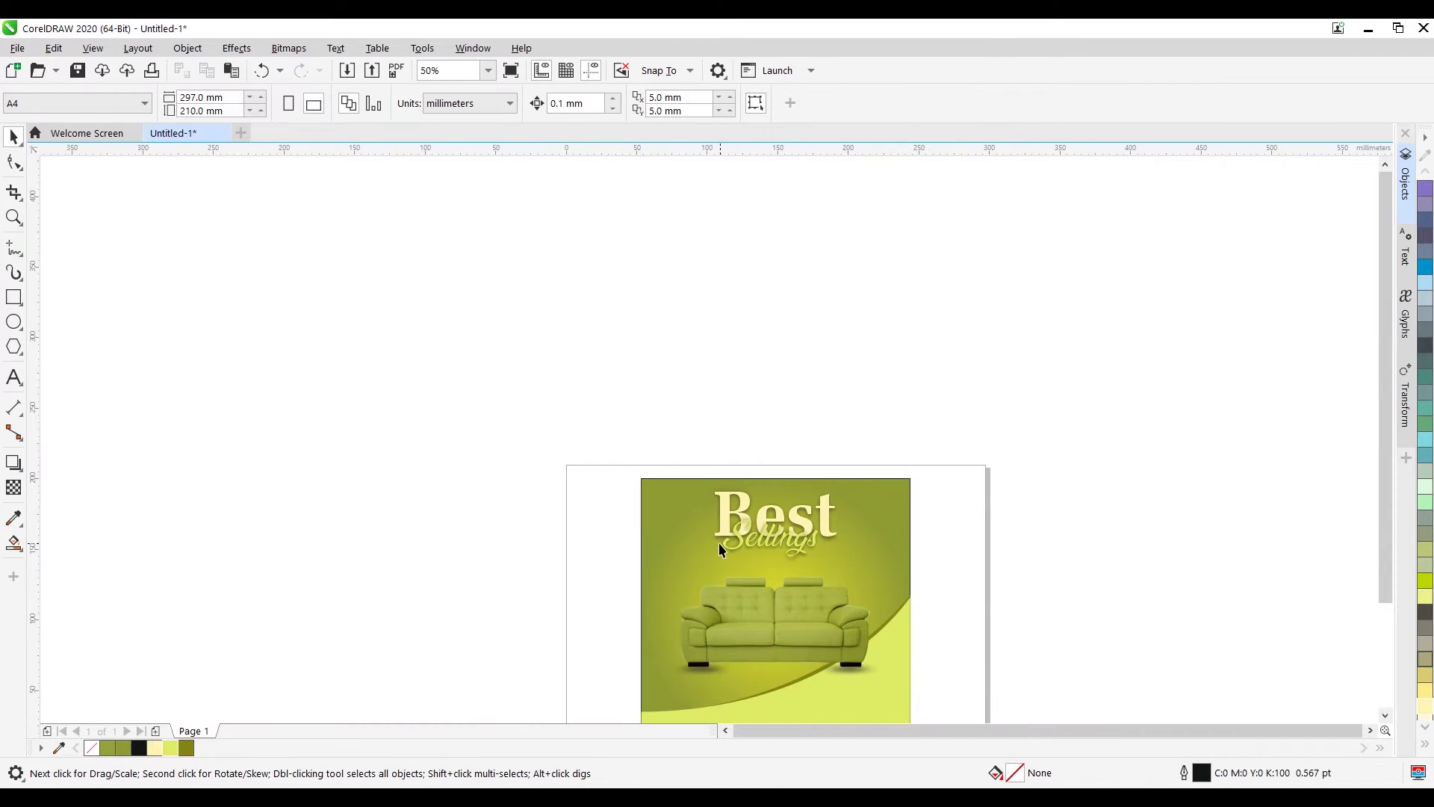
# Step: Move the "Sellings" text about 2.5 mm right and 2 mm down over the "Best" headline
pyautogui.scroll(3, 752, 565)
pyautogui.click(917, 551)
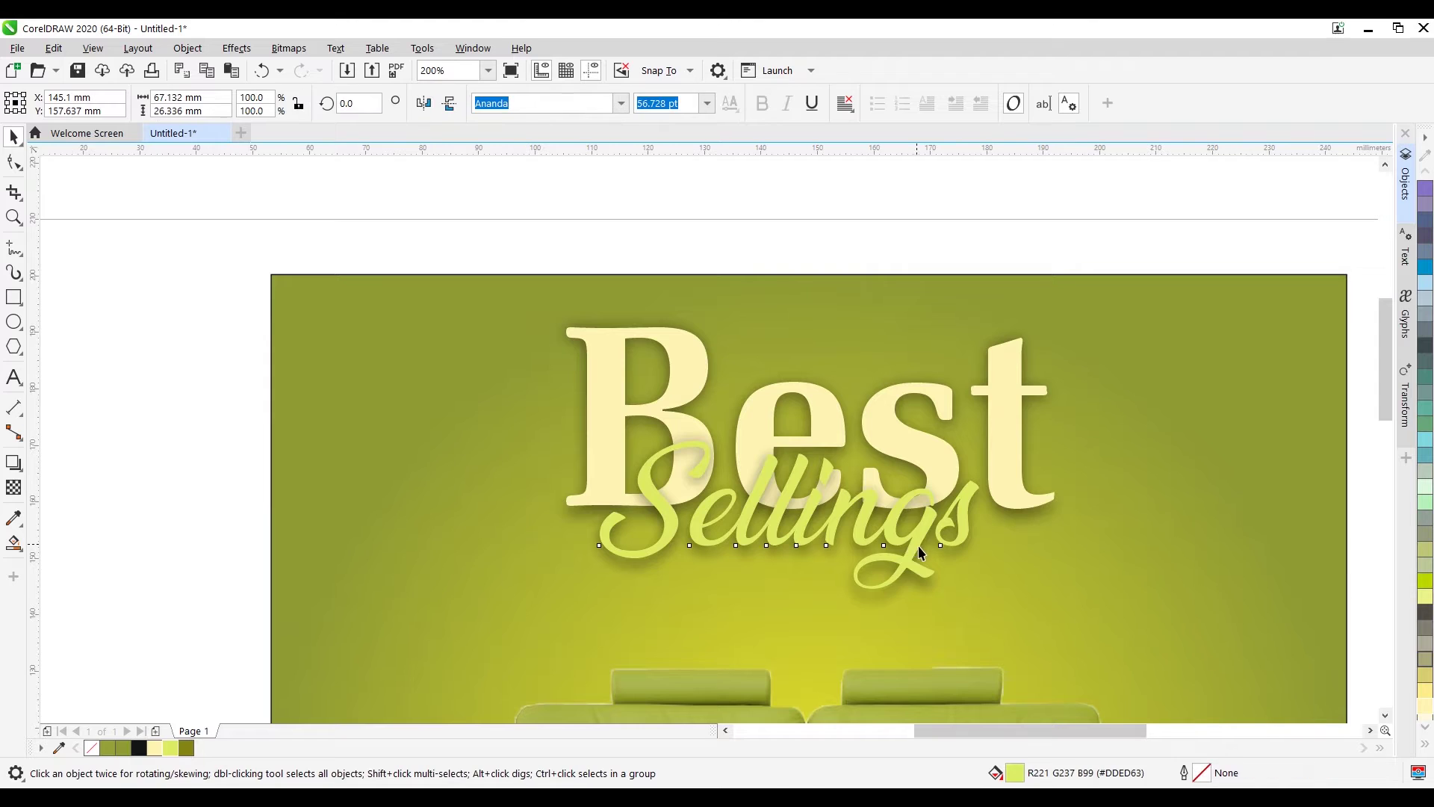
pyautogui.moveTo(917, 549); pyautogui.dragTo(936, 564)
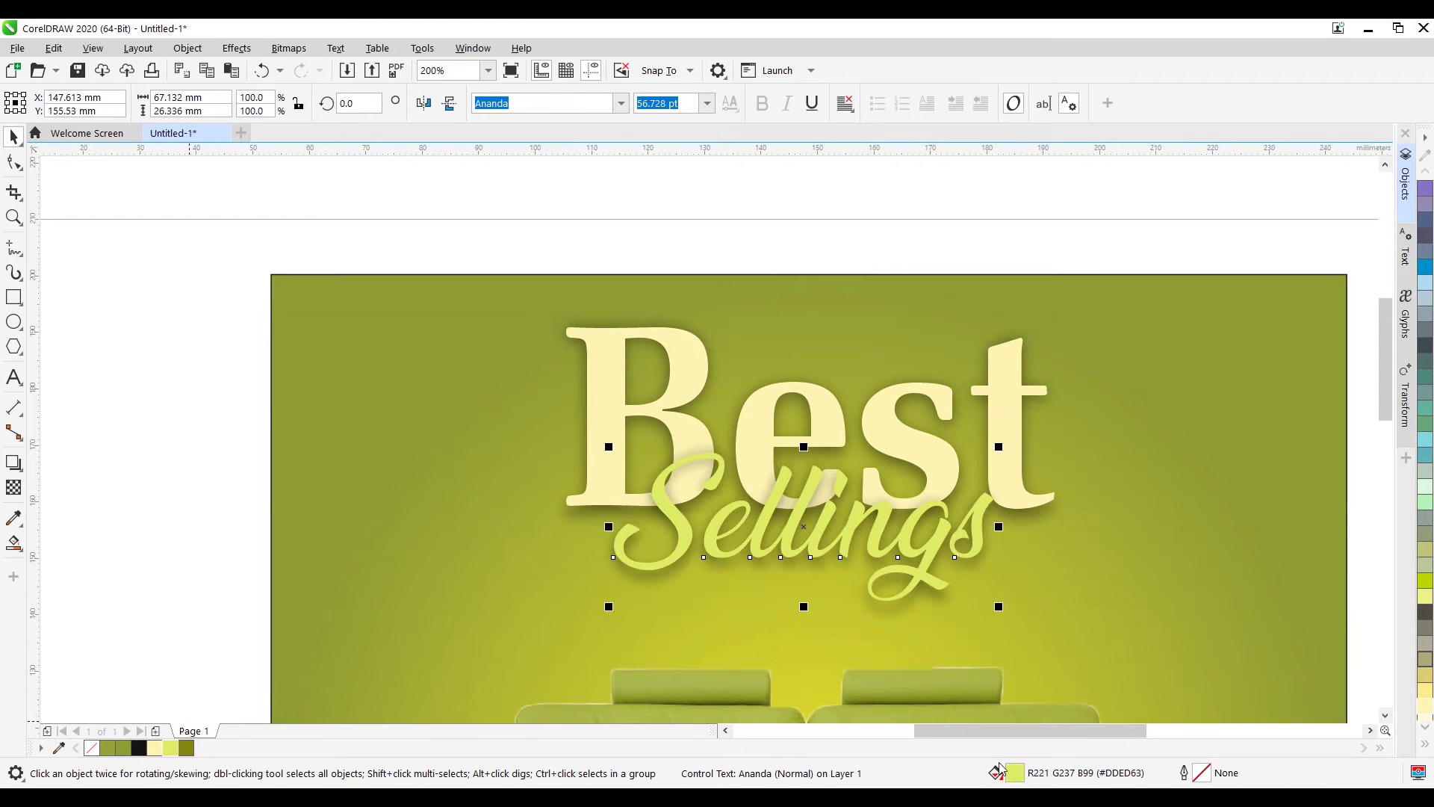
# Step: Change the uniform fill of the "Sellings" text to the vivid lime color #D9F21B
pyautogui.doubleClick(1033, 773)
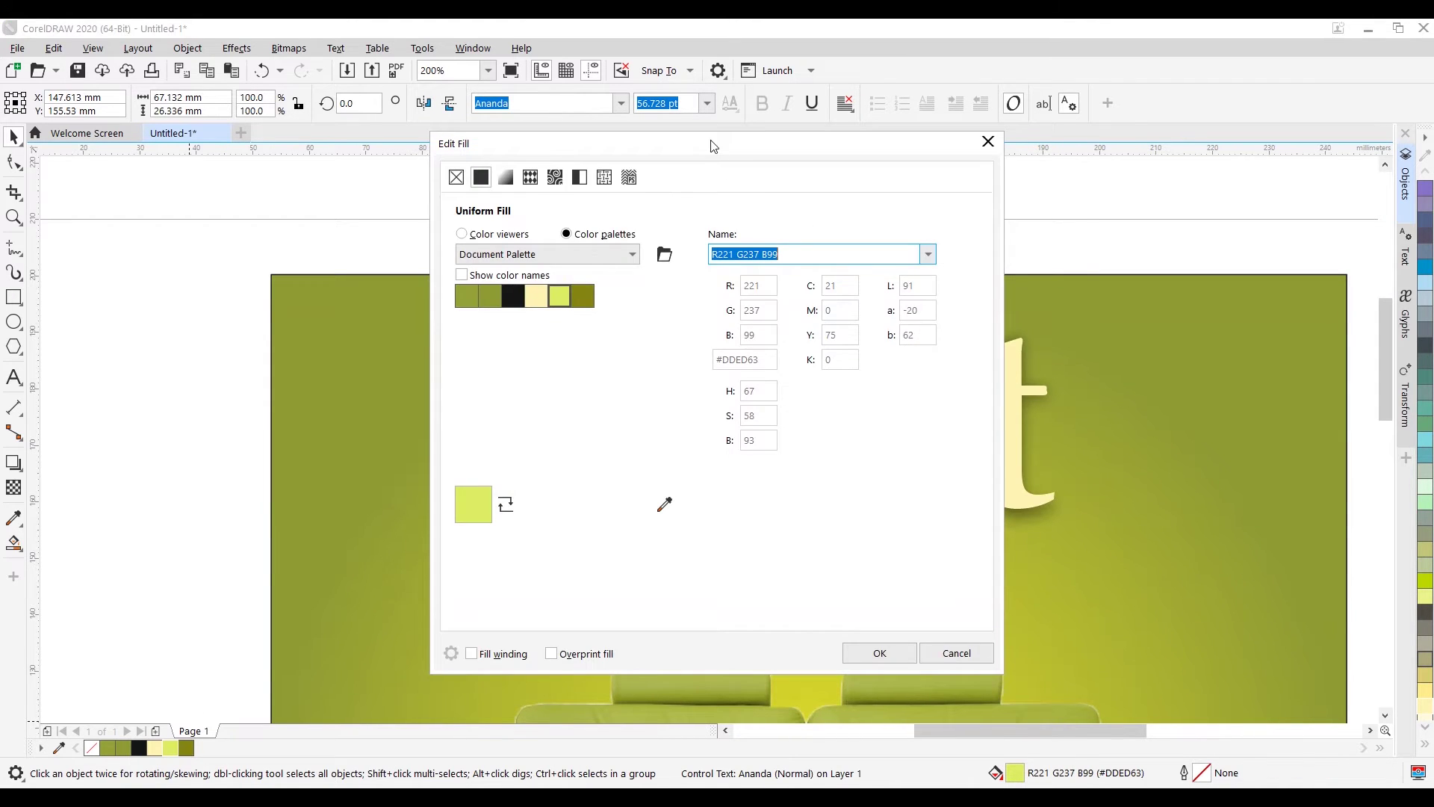
pyautogui.moveTo(713, 145); pyautogui.dragTo(1222, 214)
pyautogui.click(981, 366)
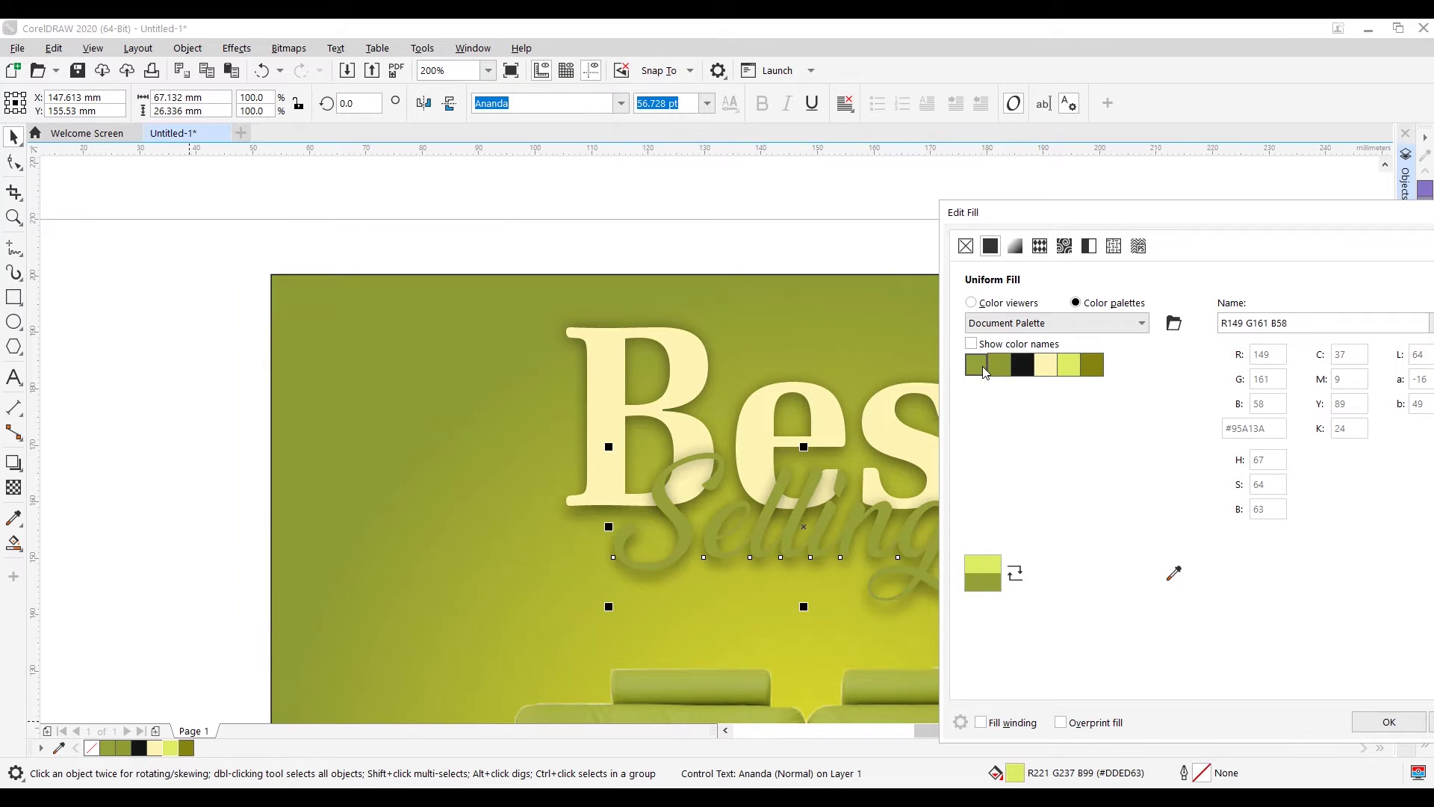
pyautogui.click(971, 302)
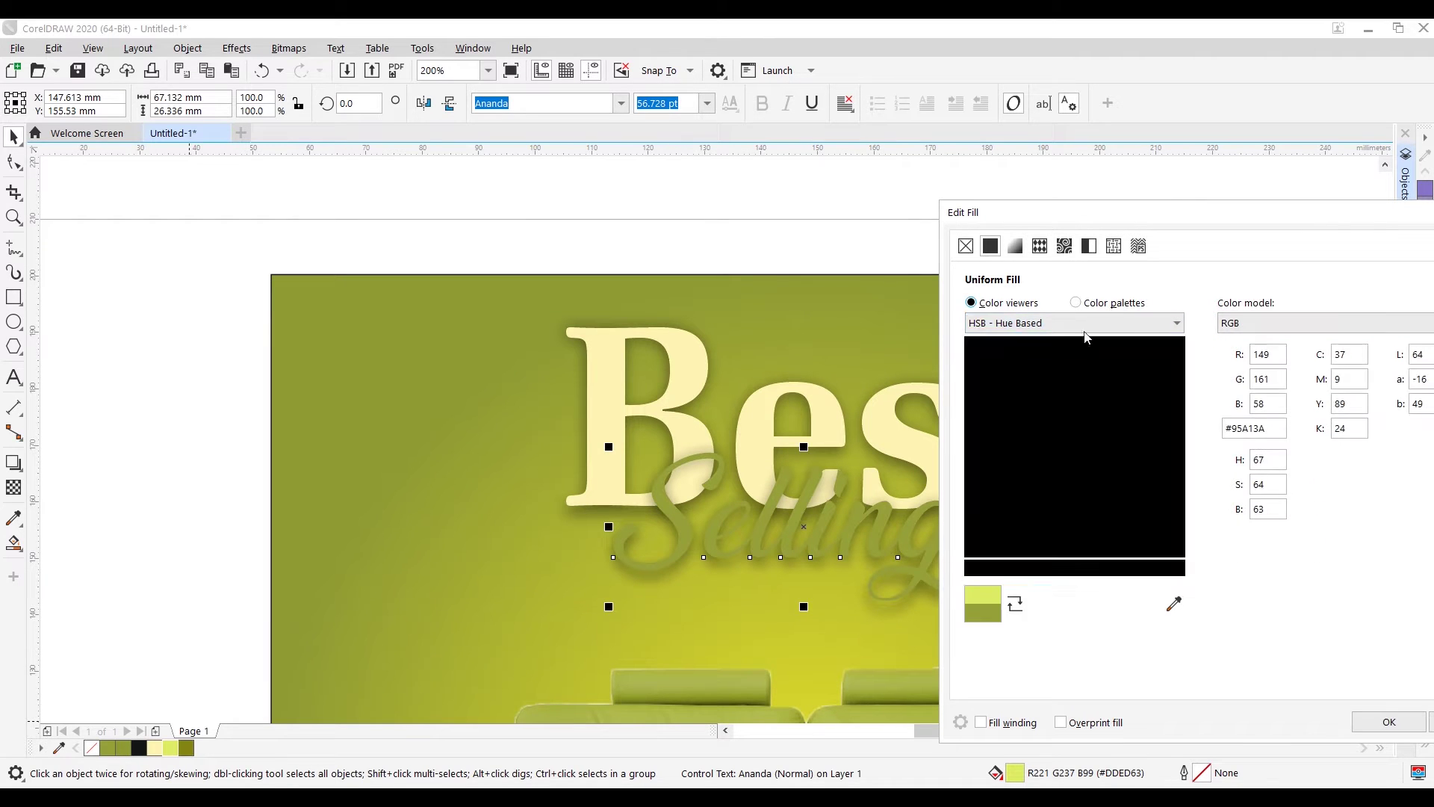
pyautogui.moveTo(1132, 395)
pyautogui.mouseDown()
pyautogui.moveTo(1168, 423)
pyautogui.moveTo(1168, 366)
pyautogui.mouseUp()
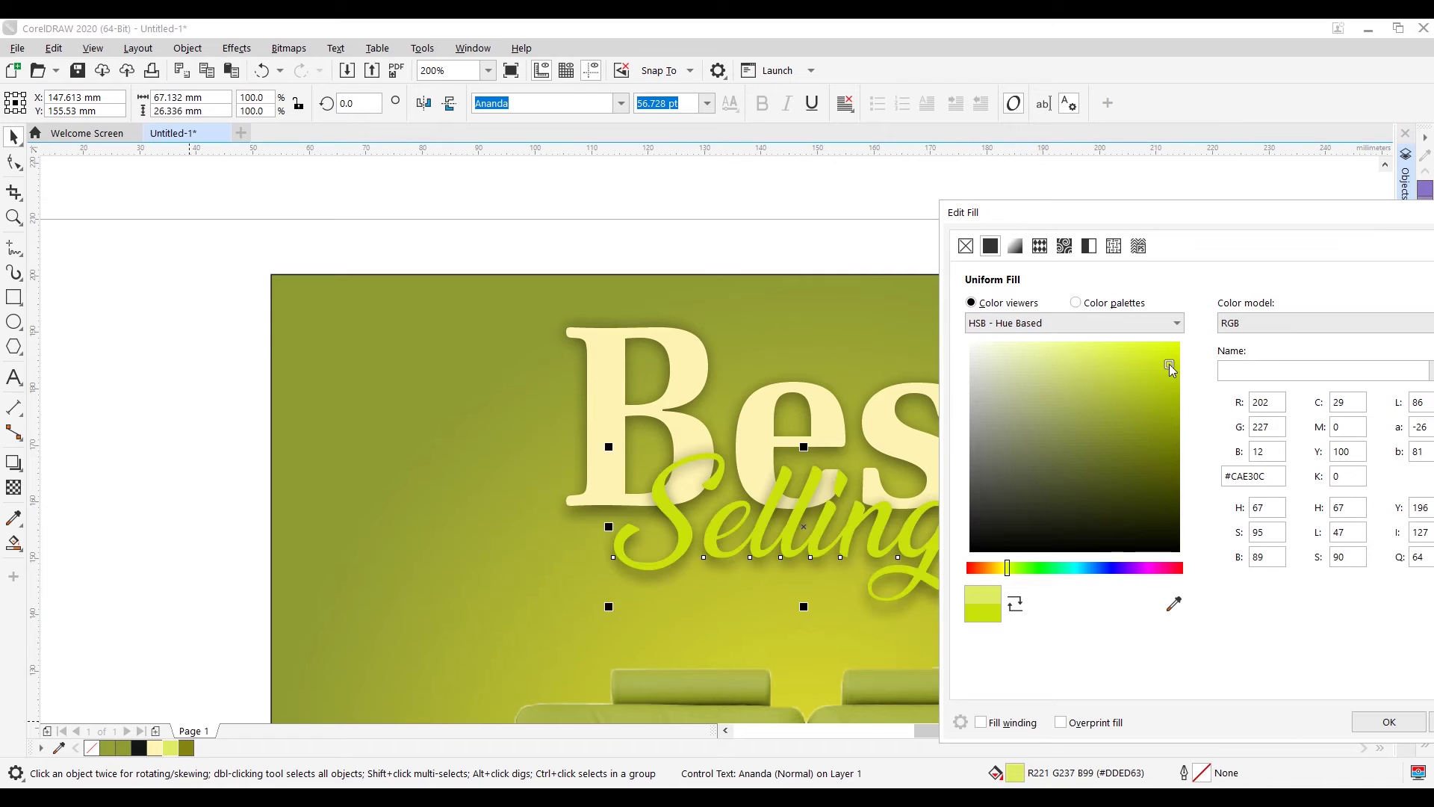
pyautogui.click(1110, 354)
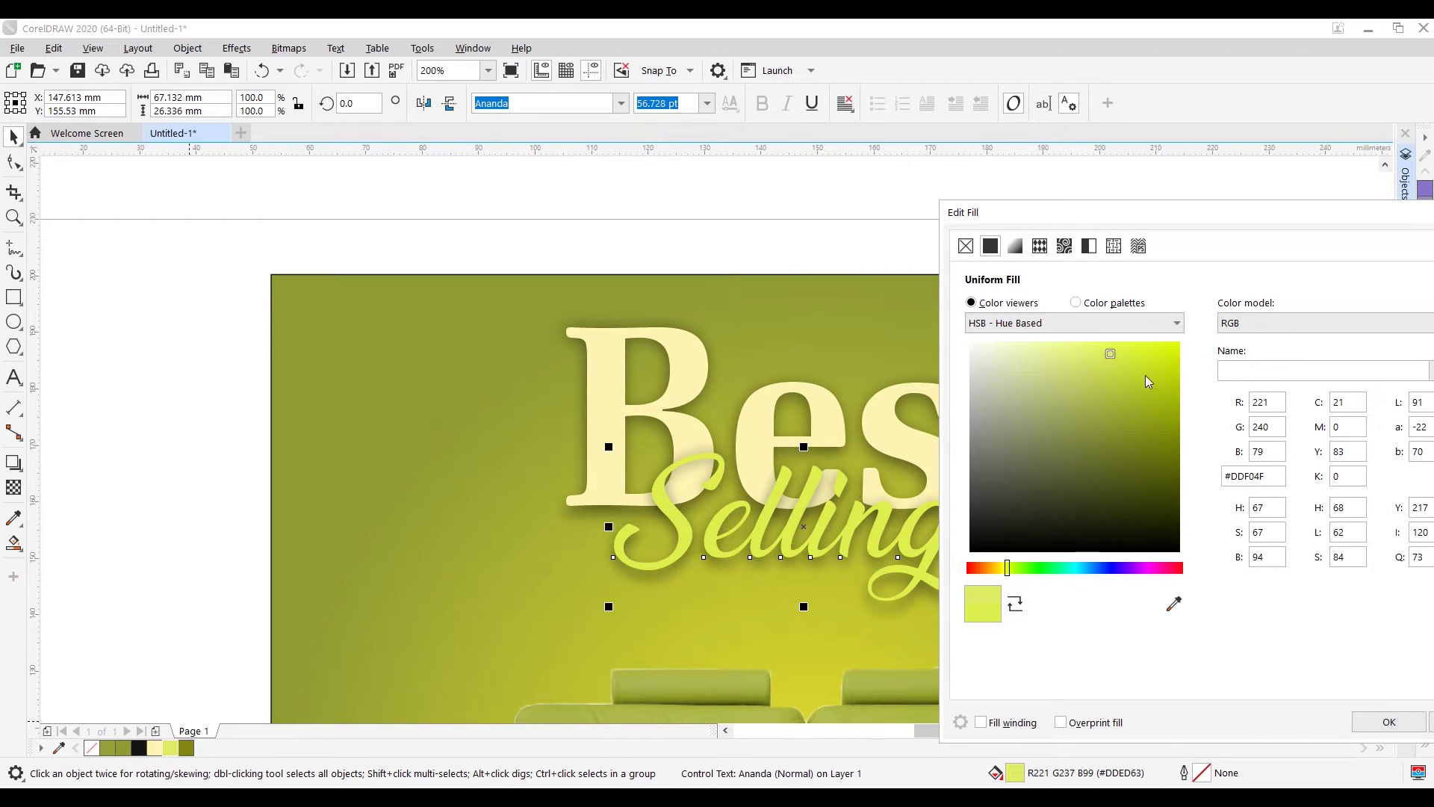
pyautogui.click(1157, 352)
pyautogui.moveTo(1213, 224); pyautogui.dragTo(1076, 178)
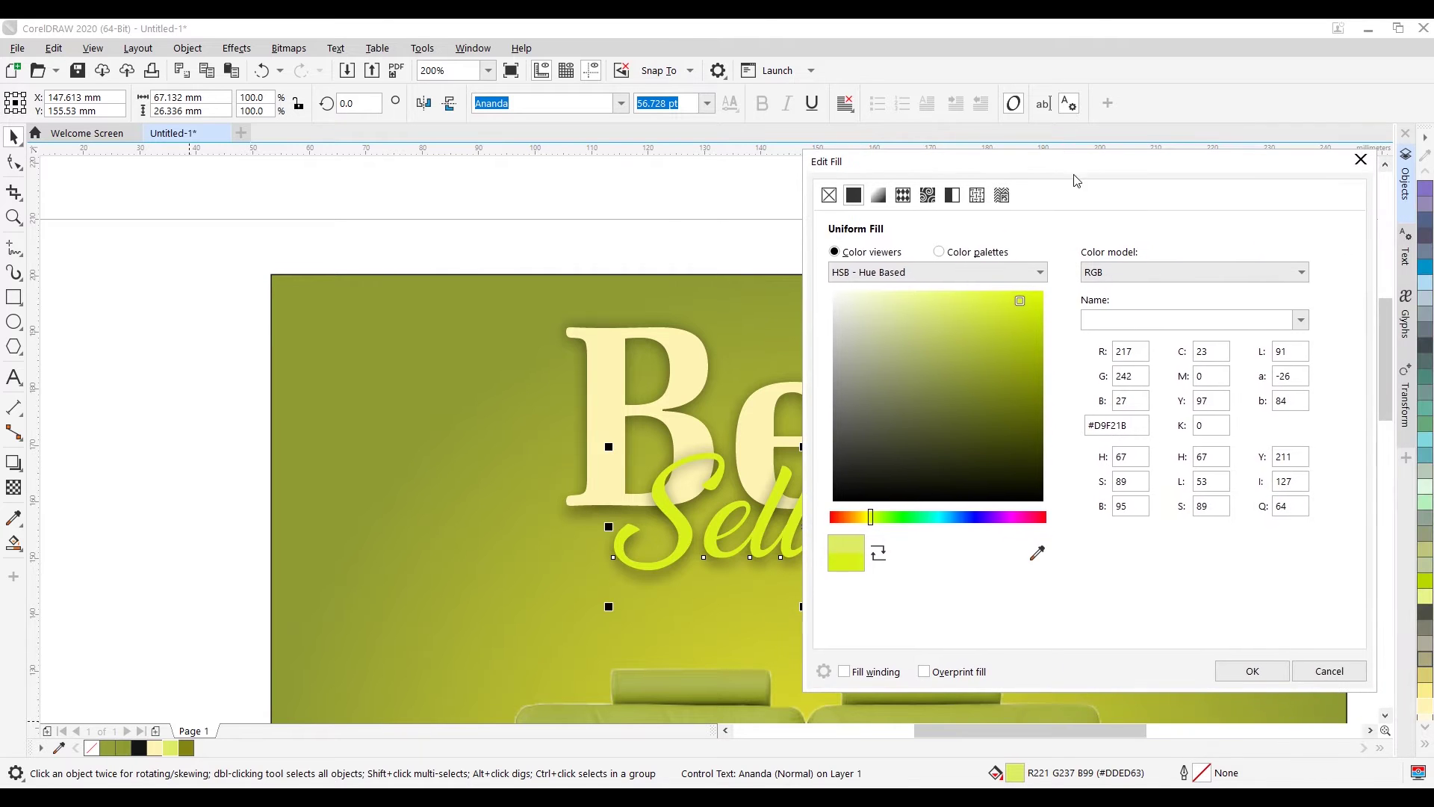
pyautogui.click(1247, 671)
pyautogui.scroll(-3, 889, 426)
pyautogui.press('Escape')
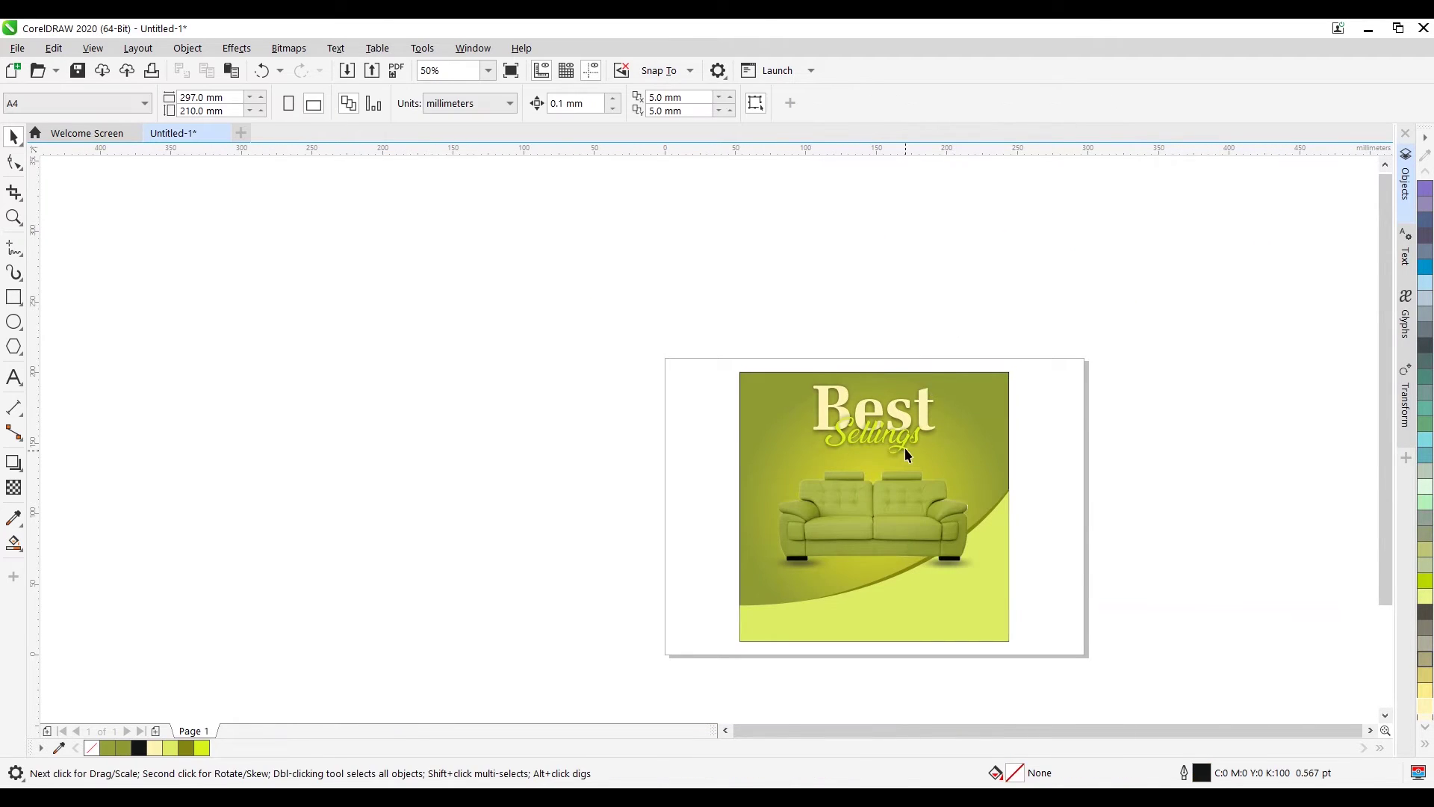
# Step: Lower the "Sellings" text by about 2.6 mm and shift it slightly right beneath the "Best" headline
pyautogui.scroll(2, 968, 467)
pyautogui.click(922, 440)
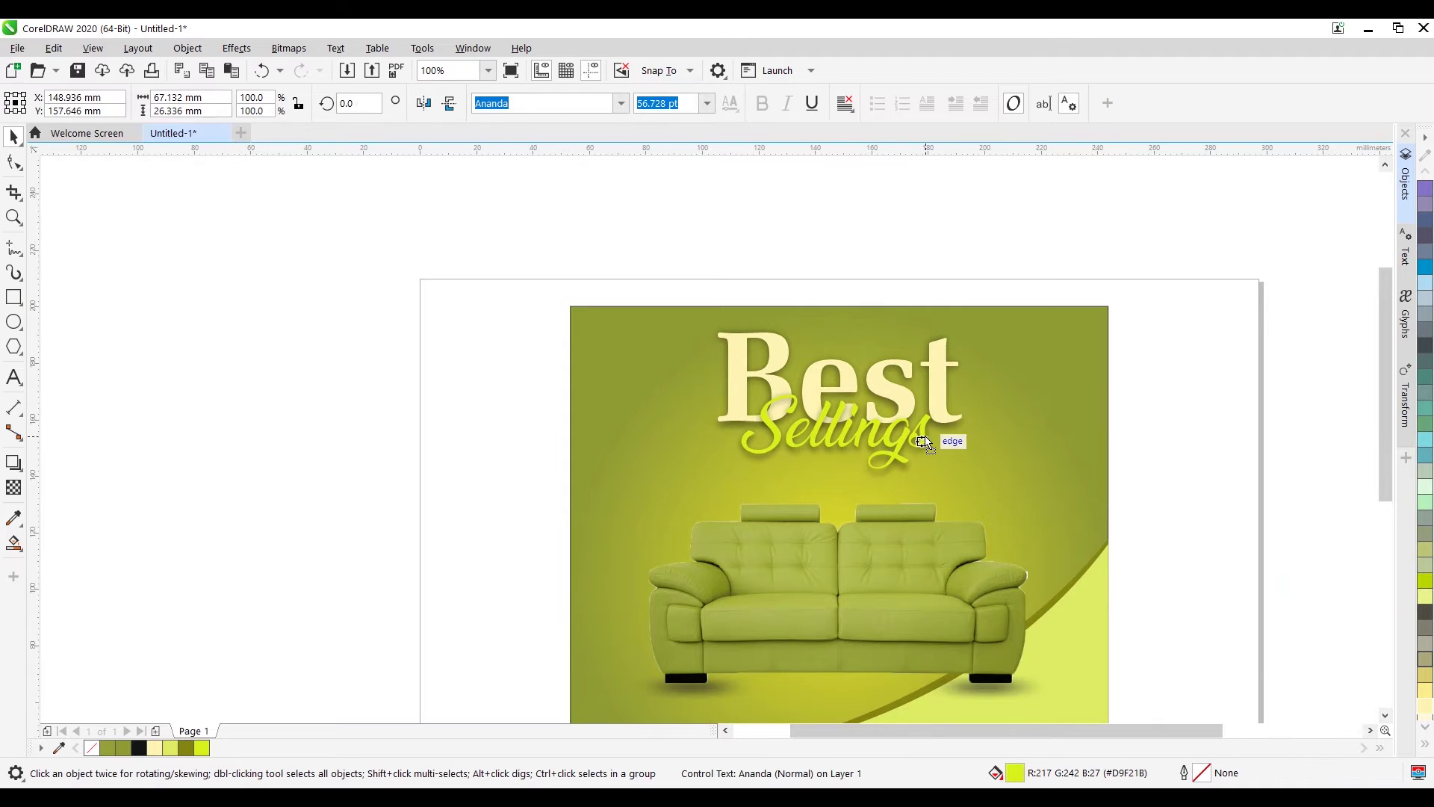
pyautogui.moveTo(921, 441); pyautogui.dragTo(929, 456)
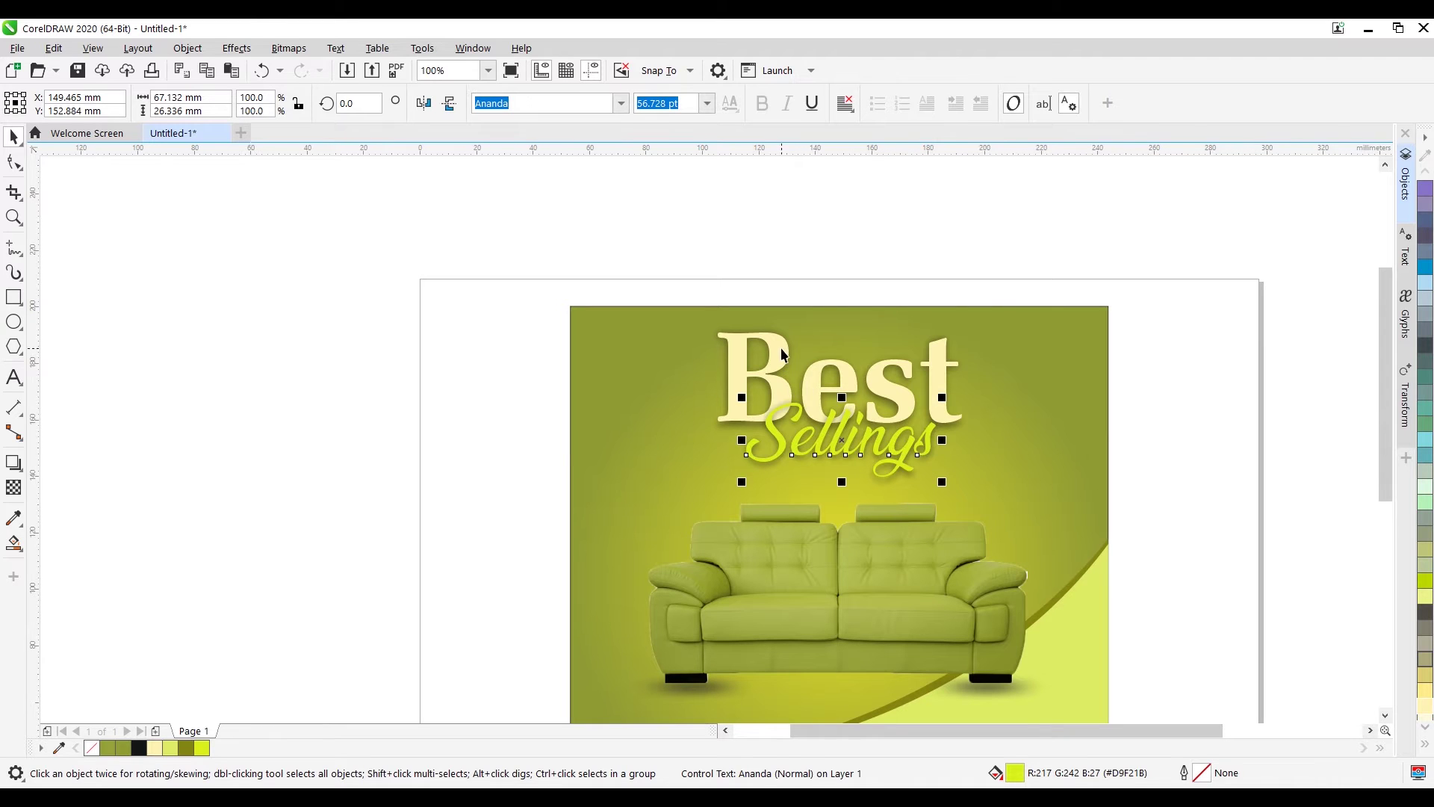
# Step: Place a copy of the "Best" text above the headline and change its wording to "PRODUCT"
pyautogui.moveTo(782, 354); pyautogui.dragTo(874, 246)
pyautogui.click(881, 276)
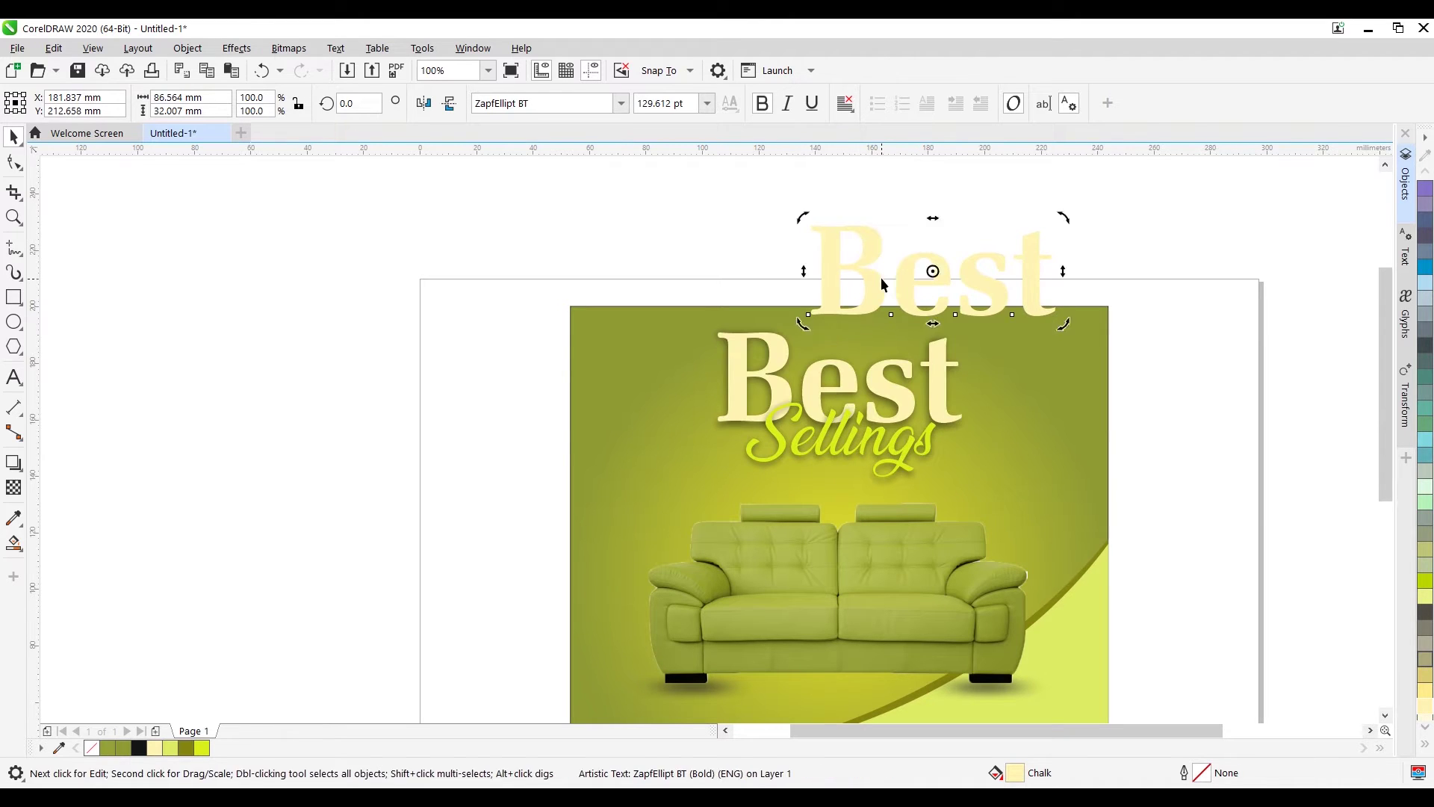
pyautogui.doubleClick(881, 277)
pyautogui.hotkey('ctrl', 'a')
pyautogui.press('capslock')
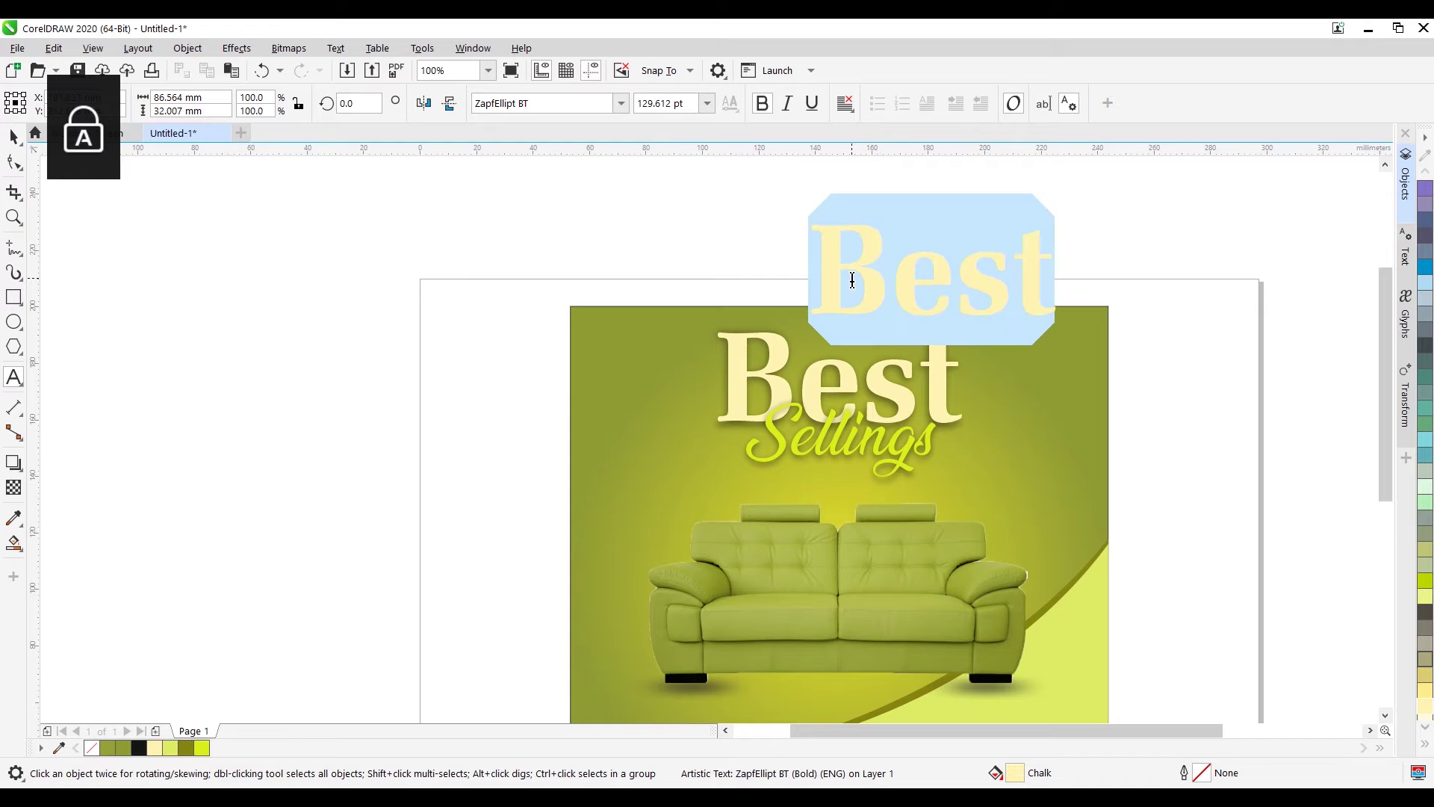
pyautogui.write('PRO')
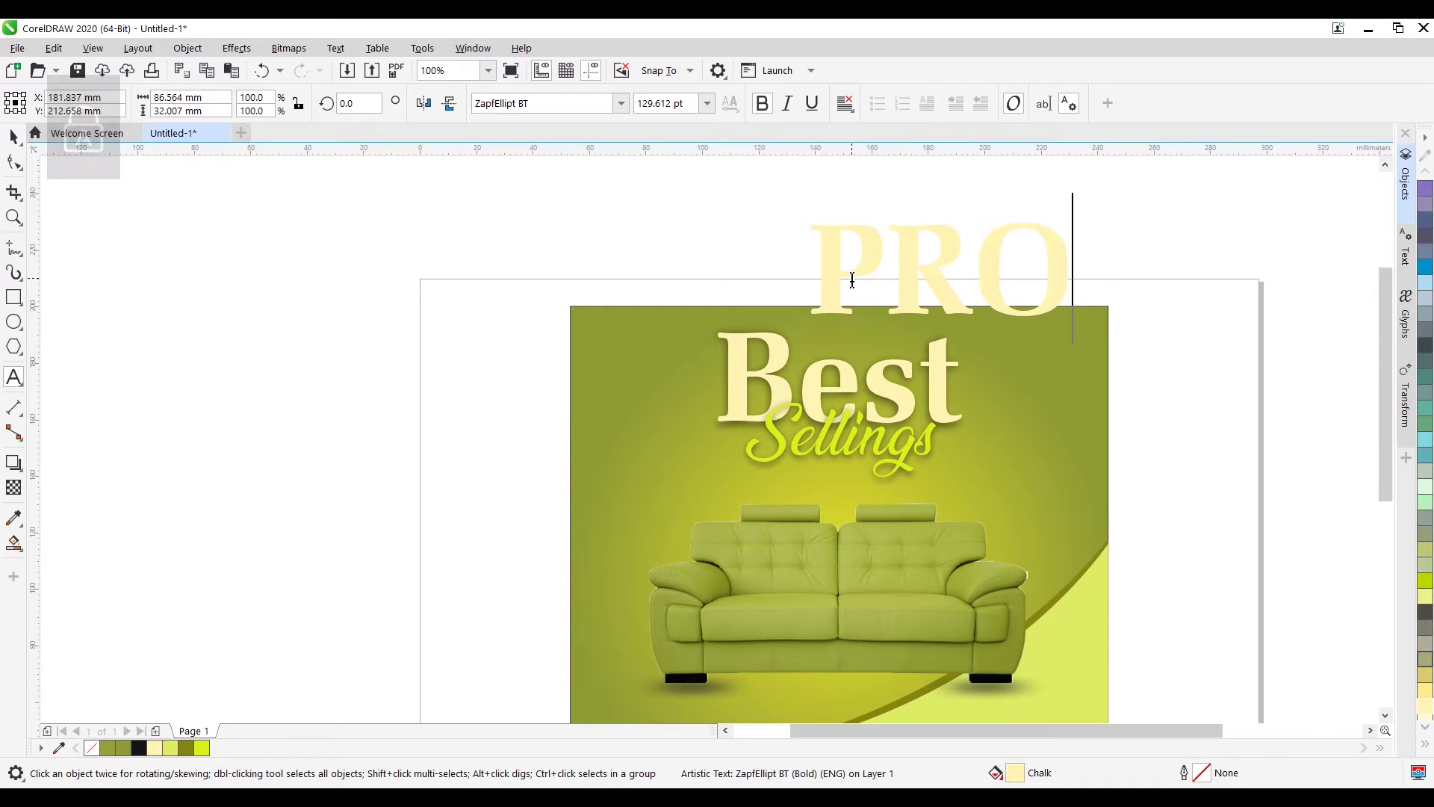
pyautogui.write('DUCT')
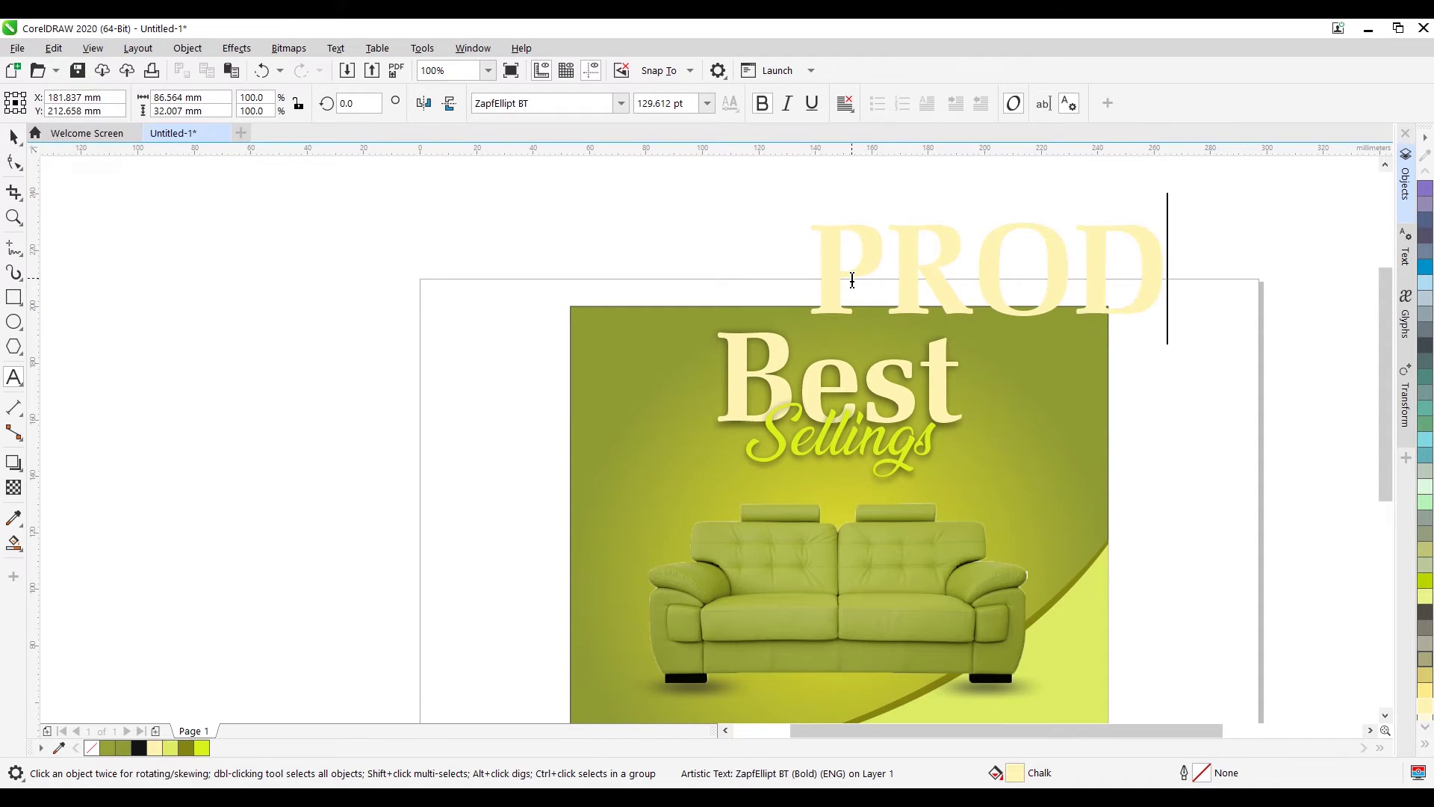
pyautogui.click(12, 137)
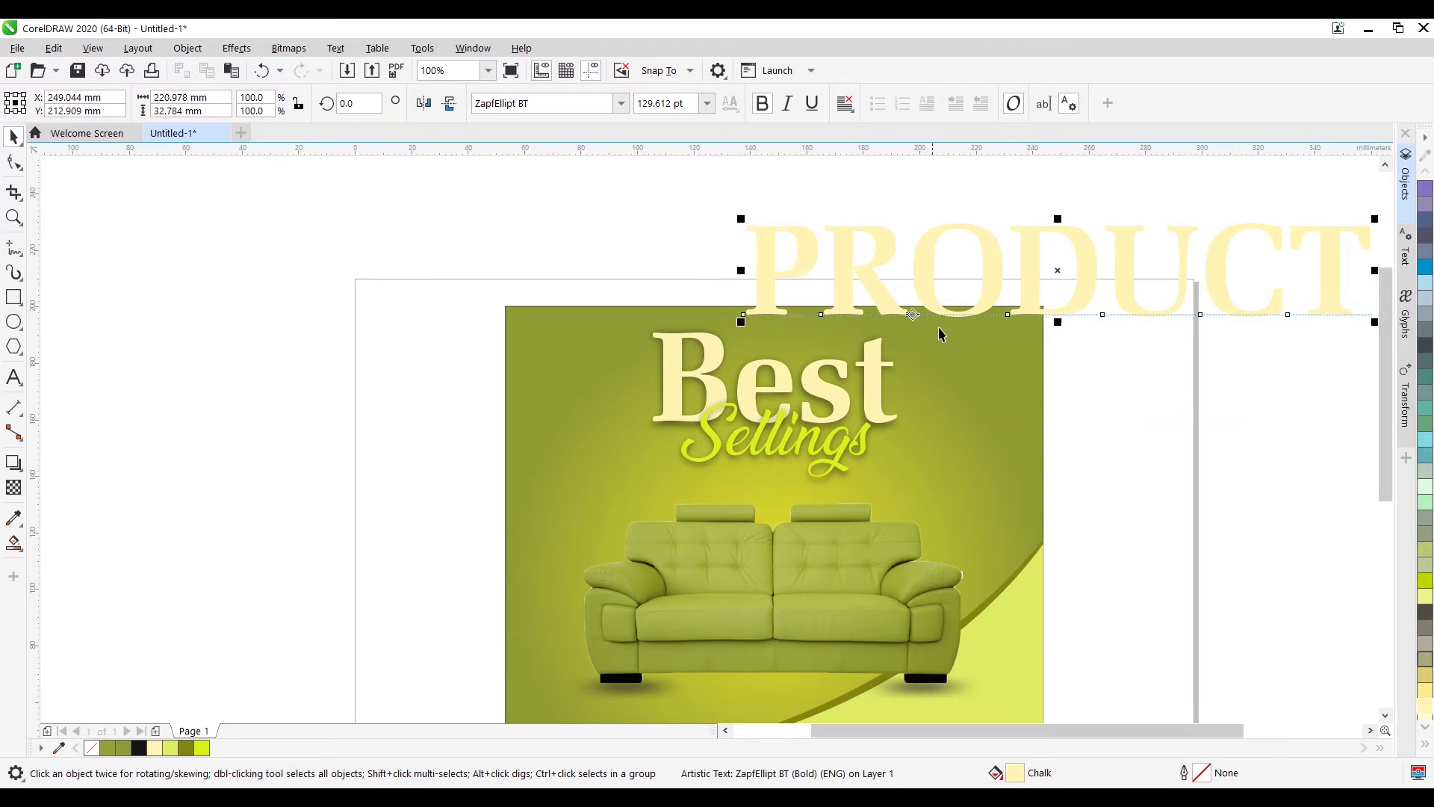
# Step: Remove the bold style from "PRODUCT", shrink it to about 16.1 pt and place it between "Sellings" and the sofa
pyautogui.scroll(-2, 958, 349)
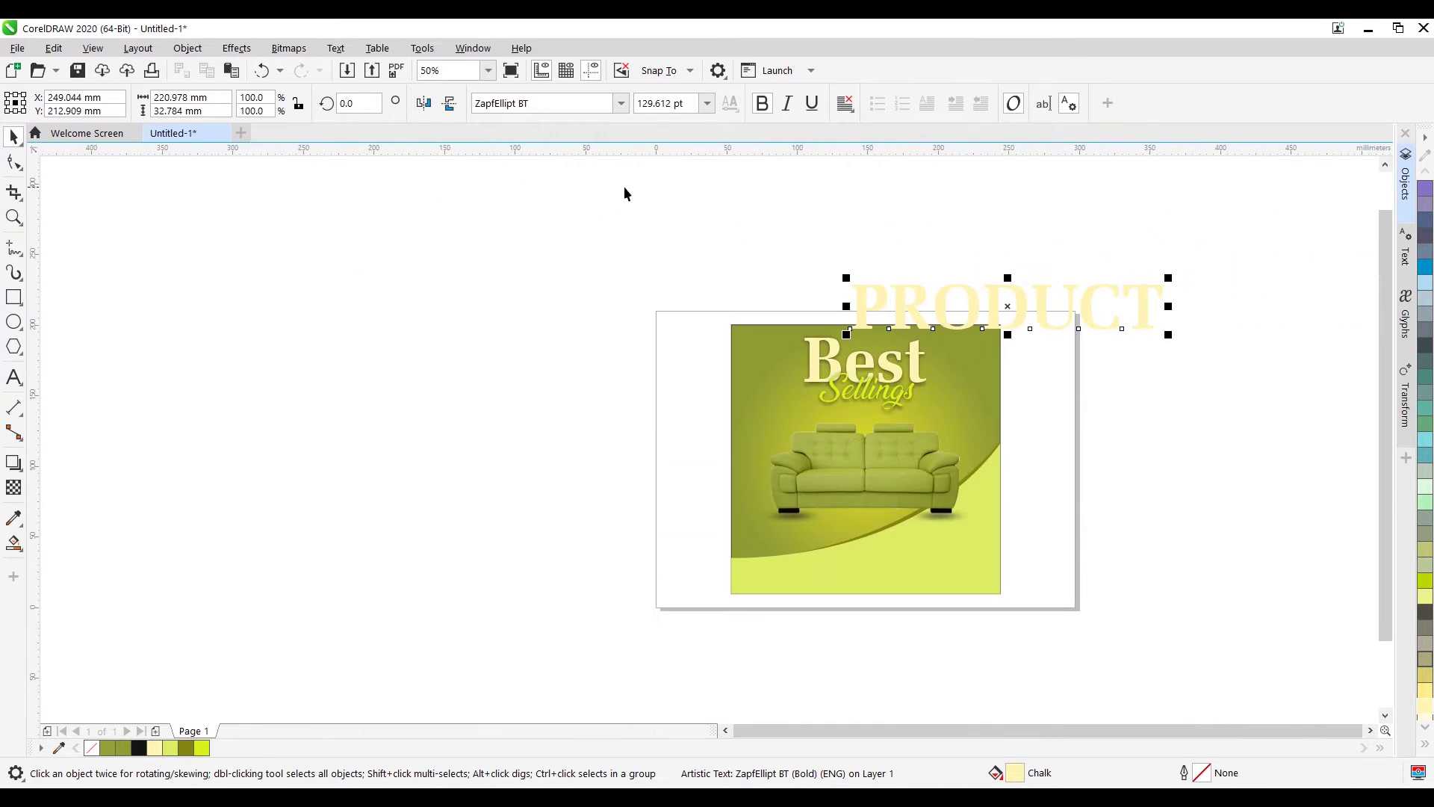
pyautogui.click(762, 103)
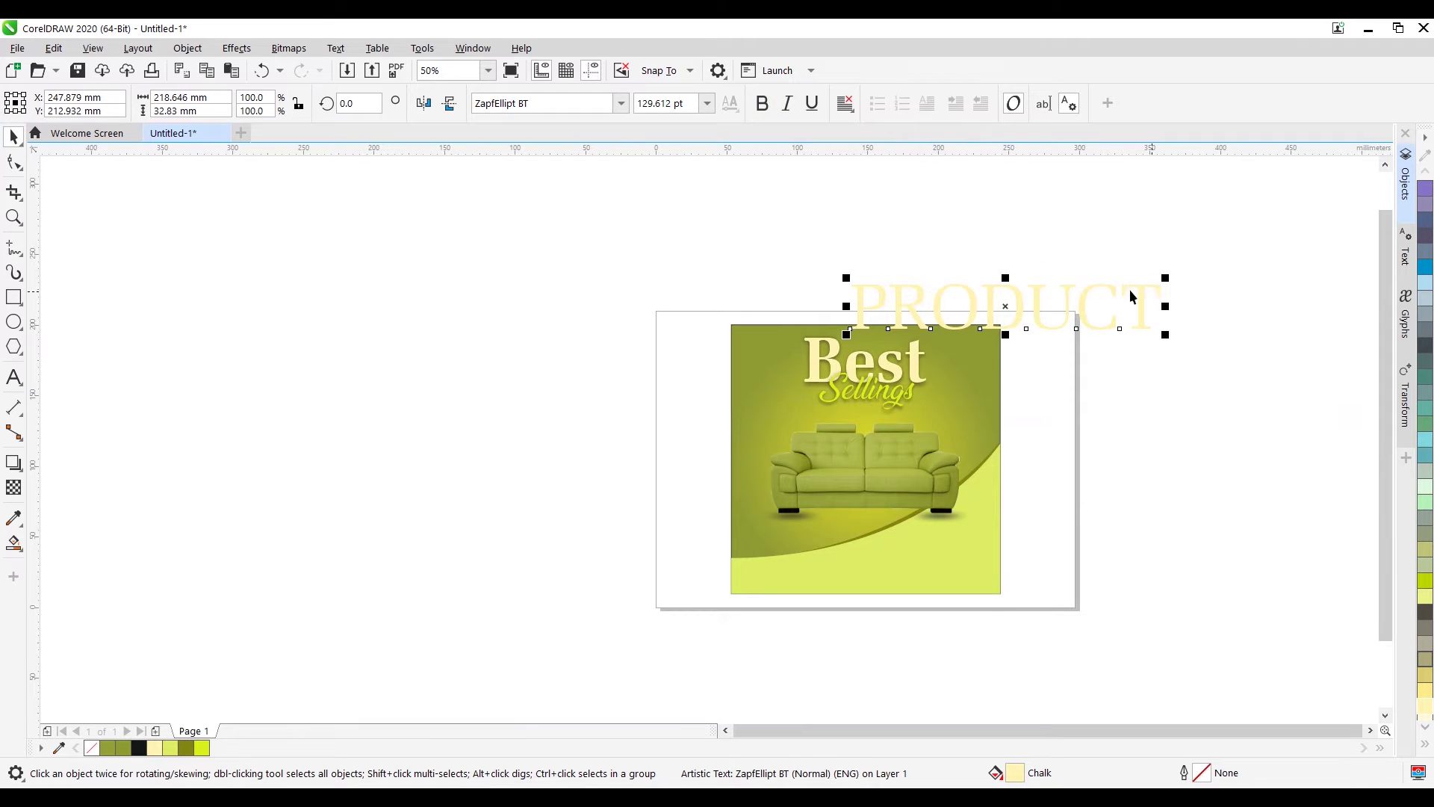
pyautogui.moveTo(1168, 278); pyautogui.dragTo(906, 398)
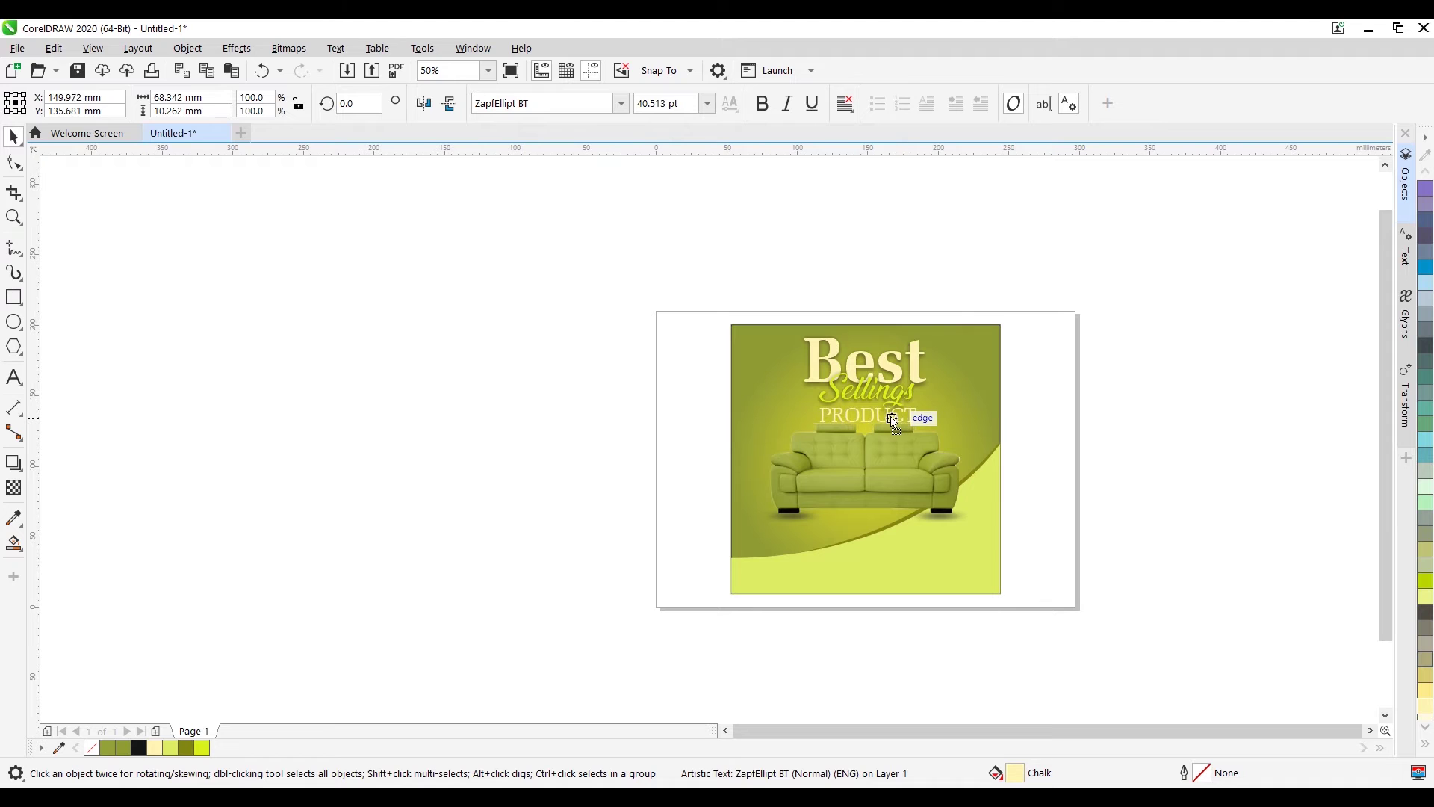
pyautogui.scroll(2, 908, 417)
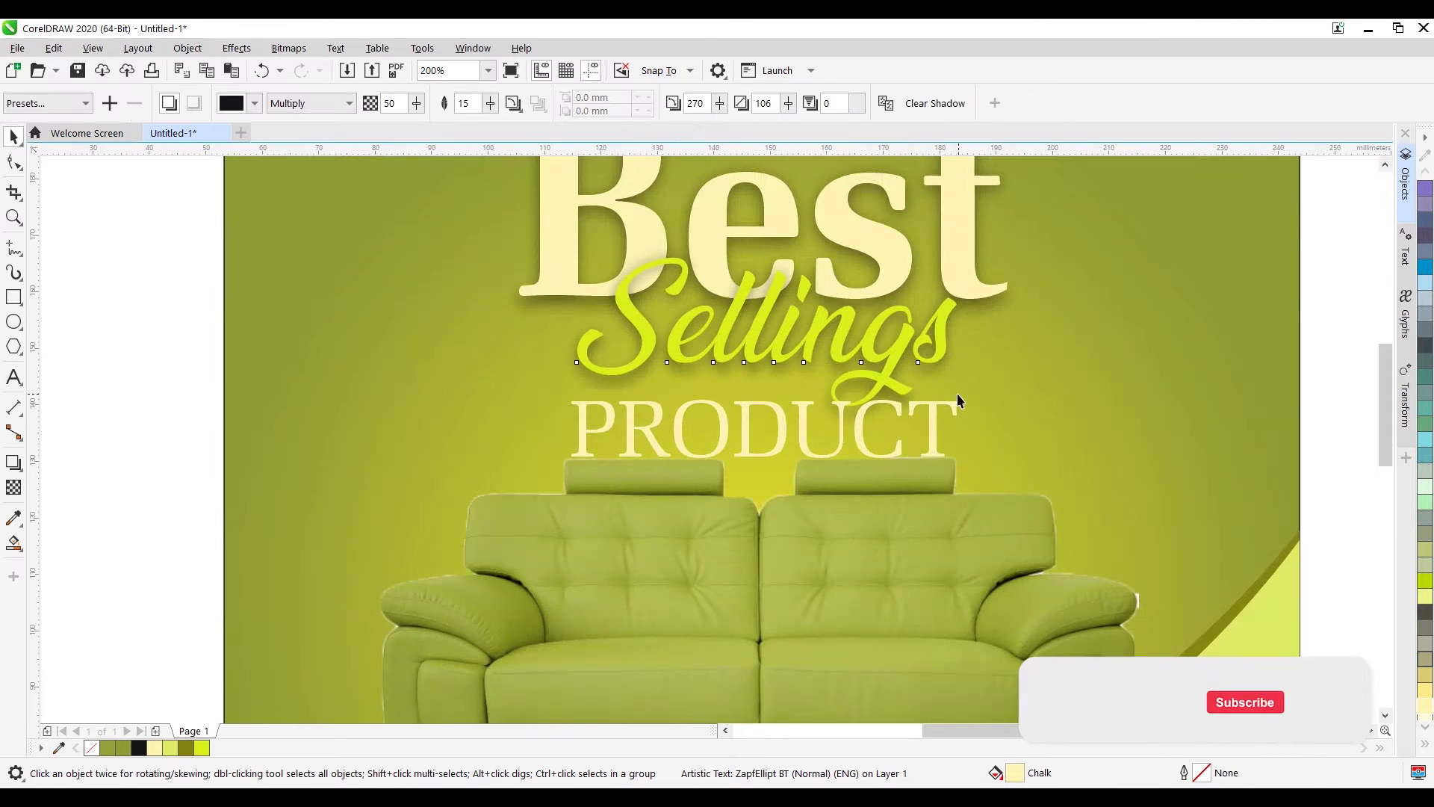
pyautogui.click(944, 403)
pyautogui.moveTo(944, 403); pyautogui.dragTo(702, 423)
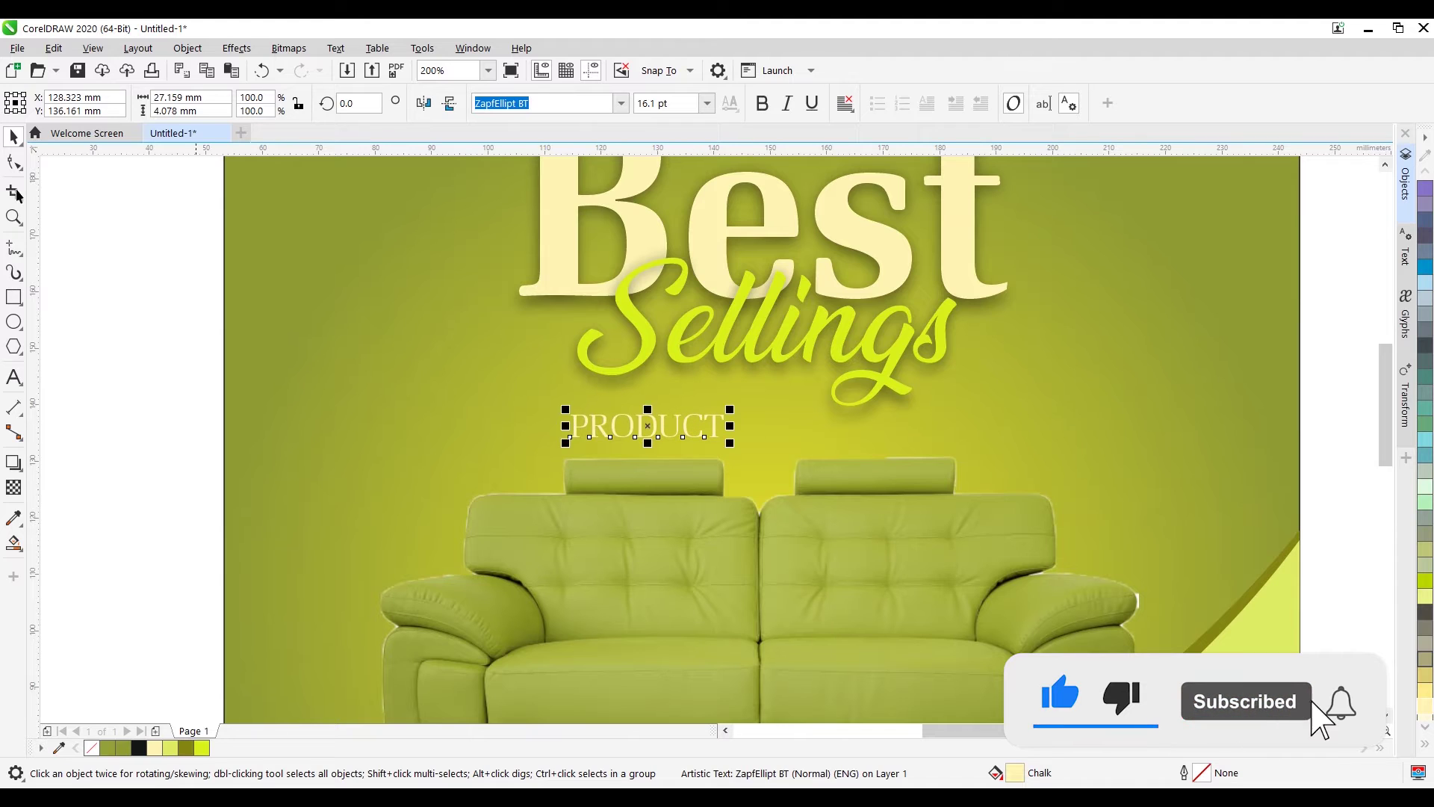
# Step: Widen the letter spacing of the "PRODUCT" text until the word spans about 75 mm
pyautogui.click(14, 162)
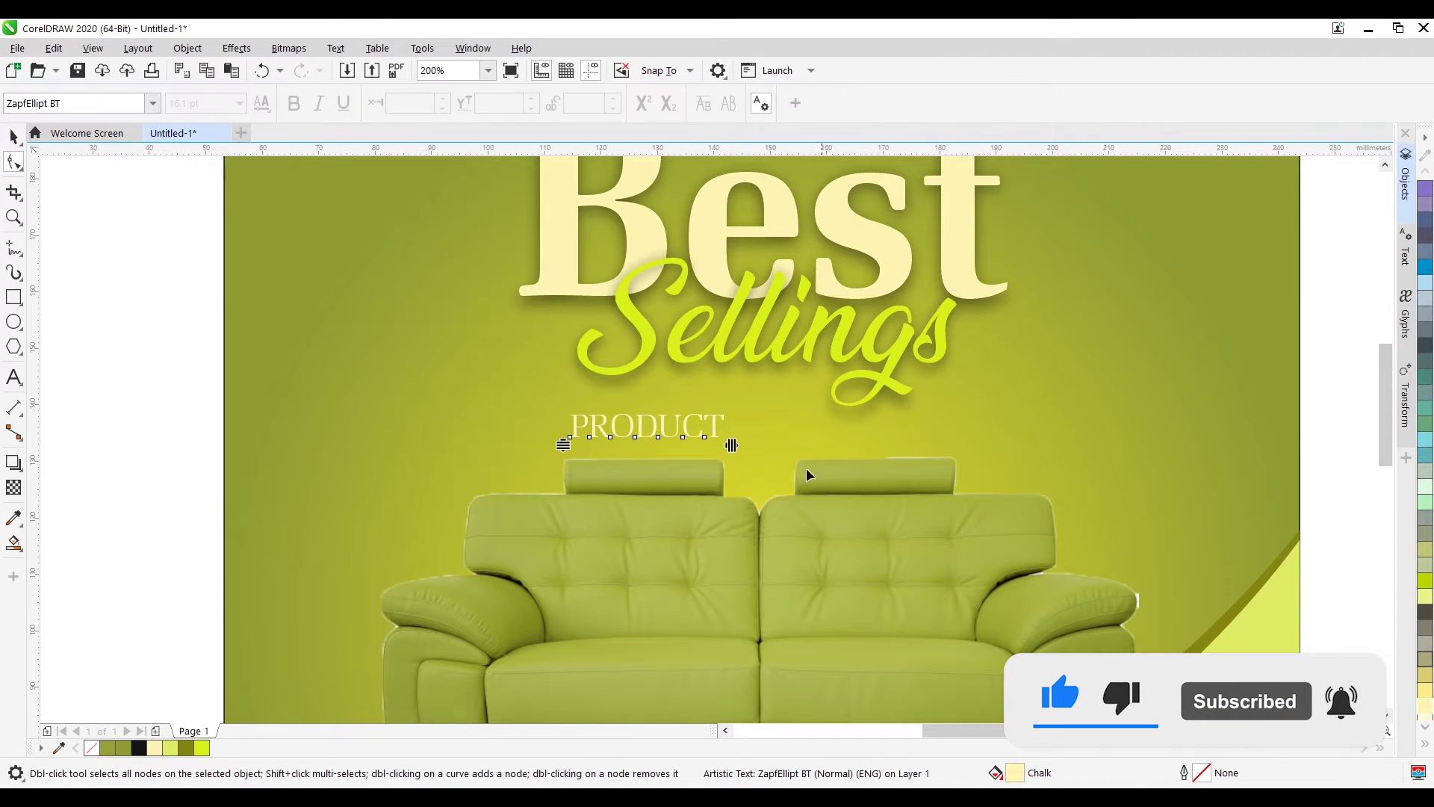
pyautogui.moveTo(731, 443); pyautogui.dragTo(997, 443)
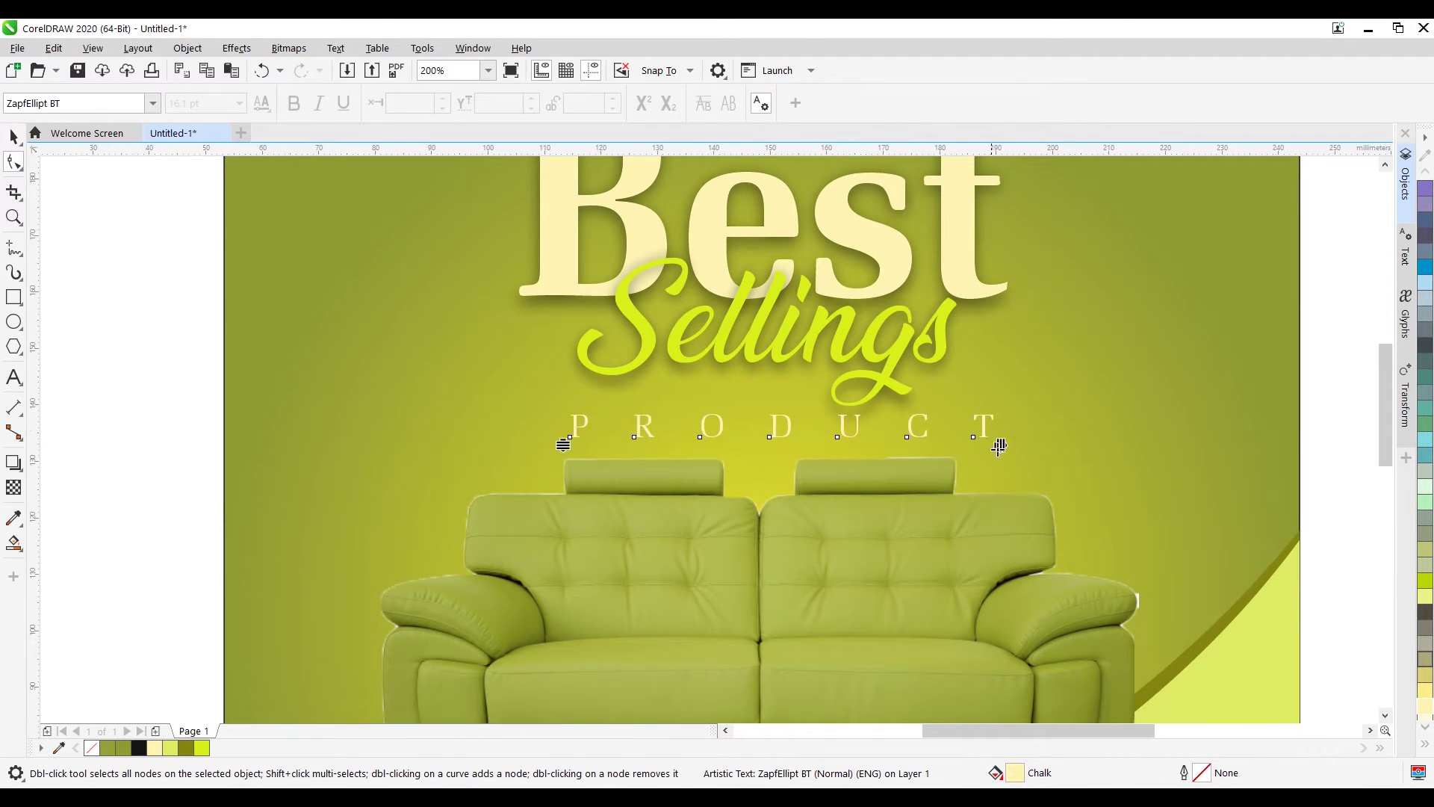
pyautogui.press('space')
pyautogui.scroll(-4, 898, 449)
pyautogui.click(1207, 378)
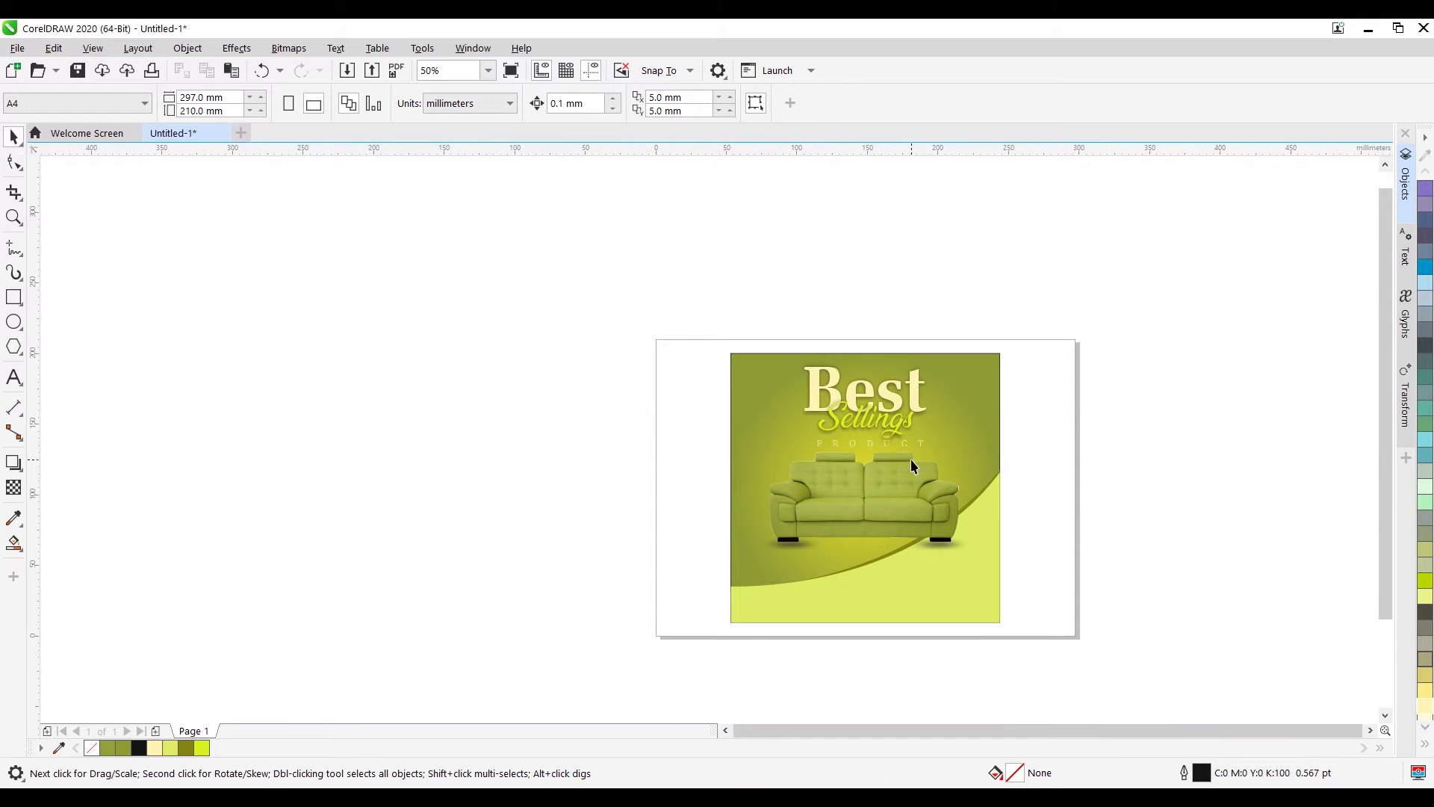
# Step: Add a short drop shadow falling straight down from the "PRODUCT" text
pyautogui.scroll(4, 913, 452)
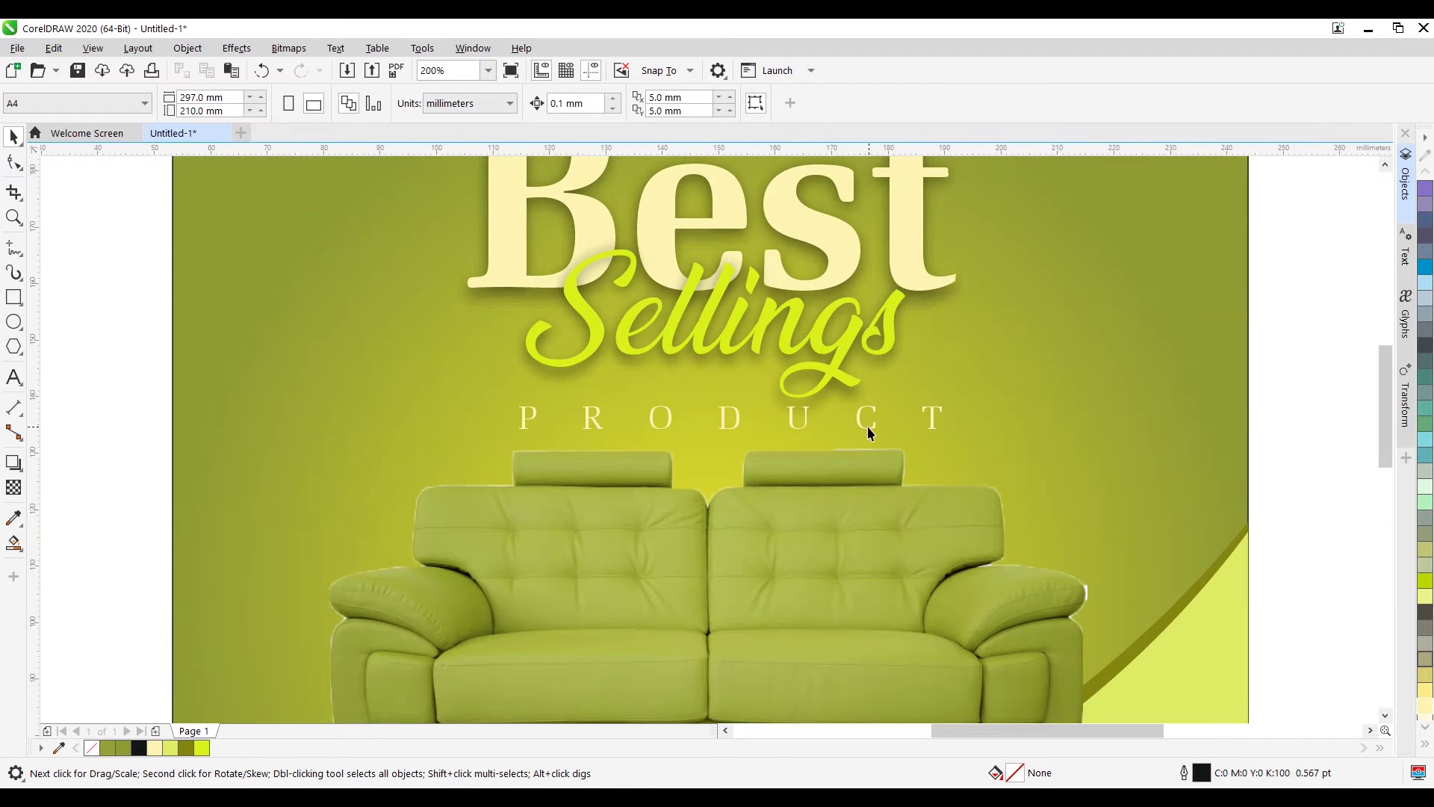
pyautogui.click(867, 425)
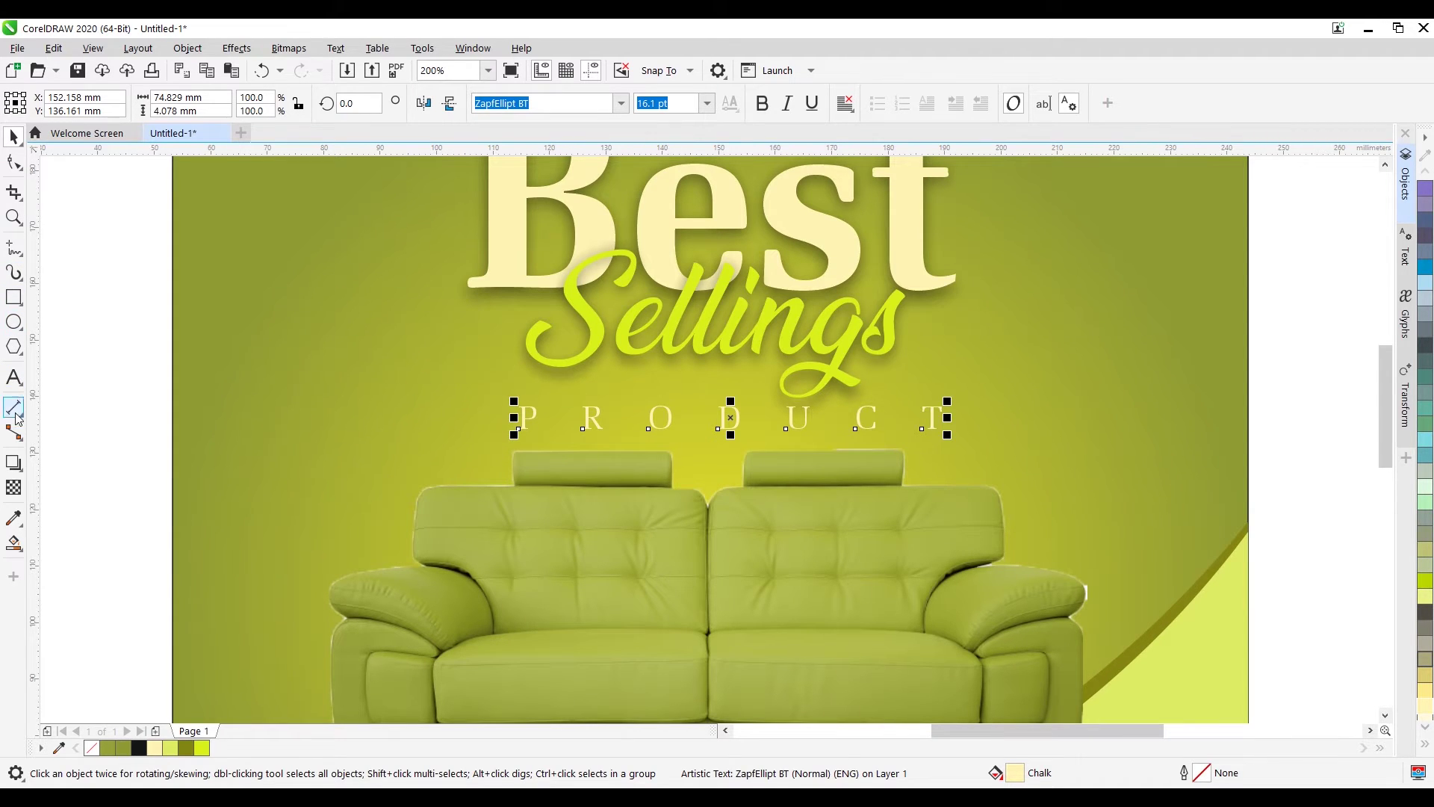
pyautogui.click(13, 462)
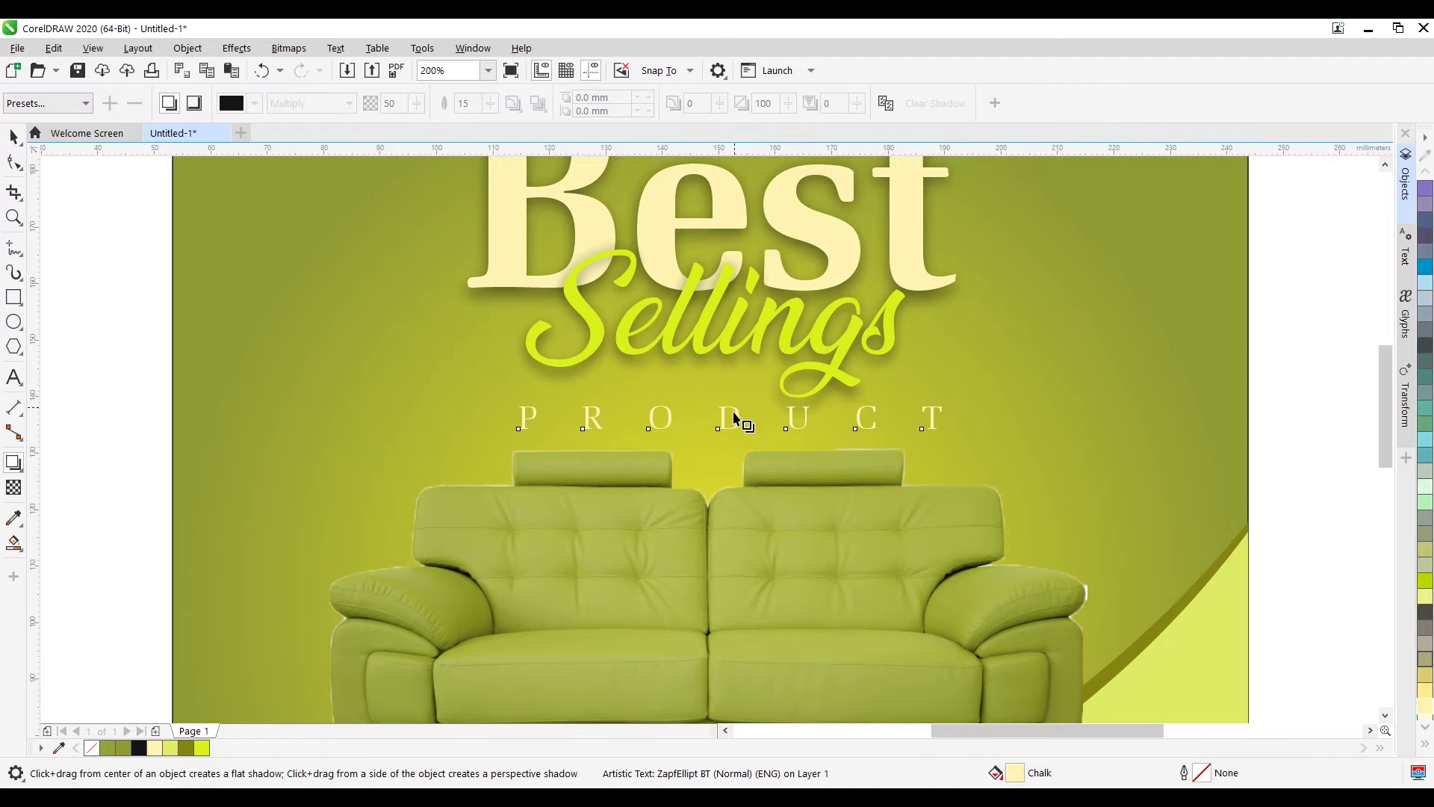
pyautogui.moveTo(734, 413); pyautogui.dragTo(730, 432)
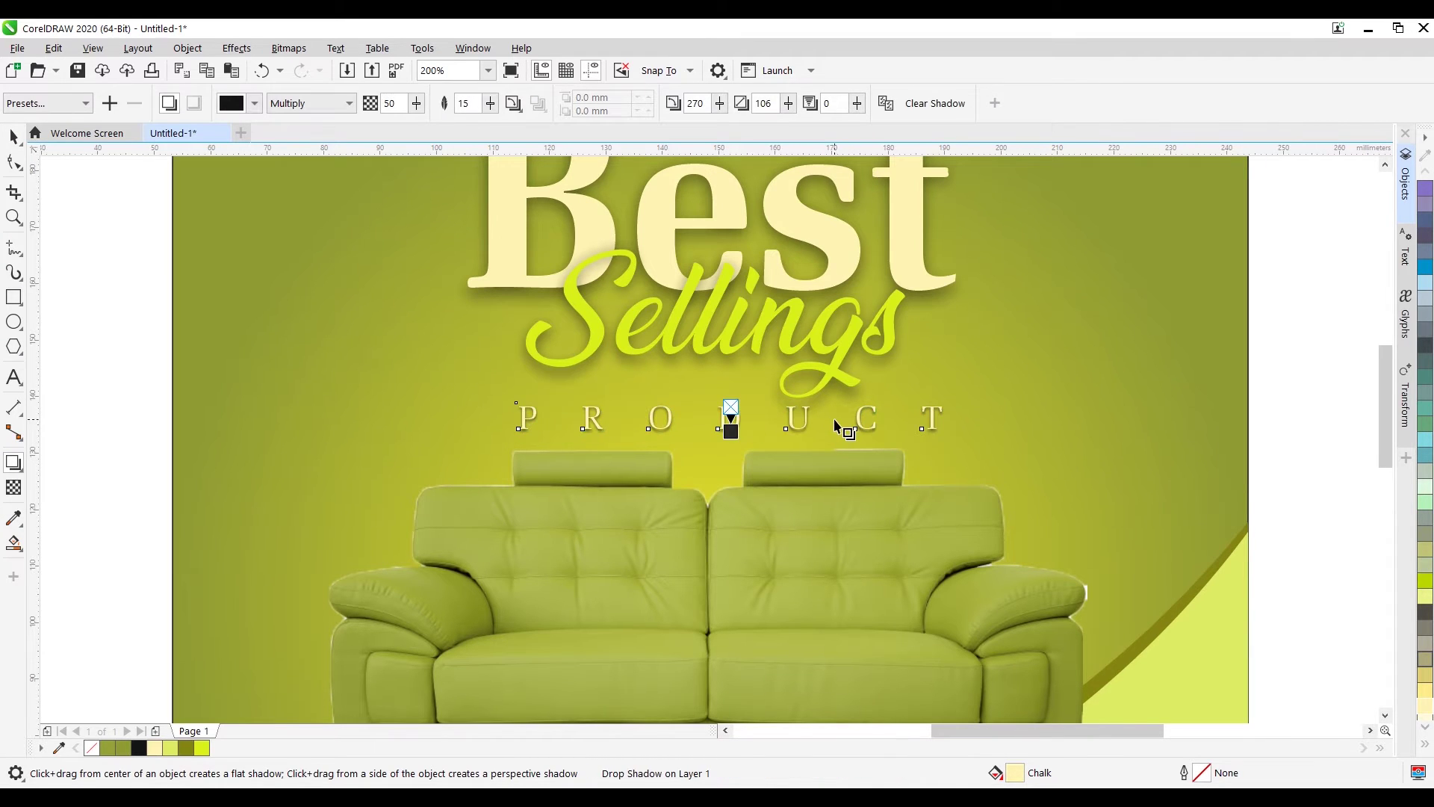
pyautogui.press('space')
pyautogui.scroll(-5, 836, 425)
pyautogui.click(1162, 382)
pyautogui.scroll(5, 837, 384)
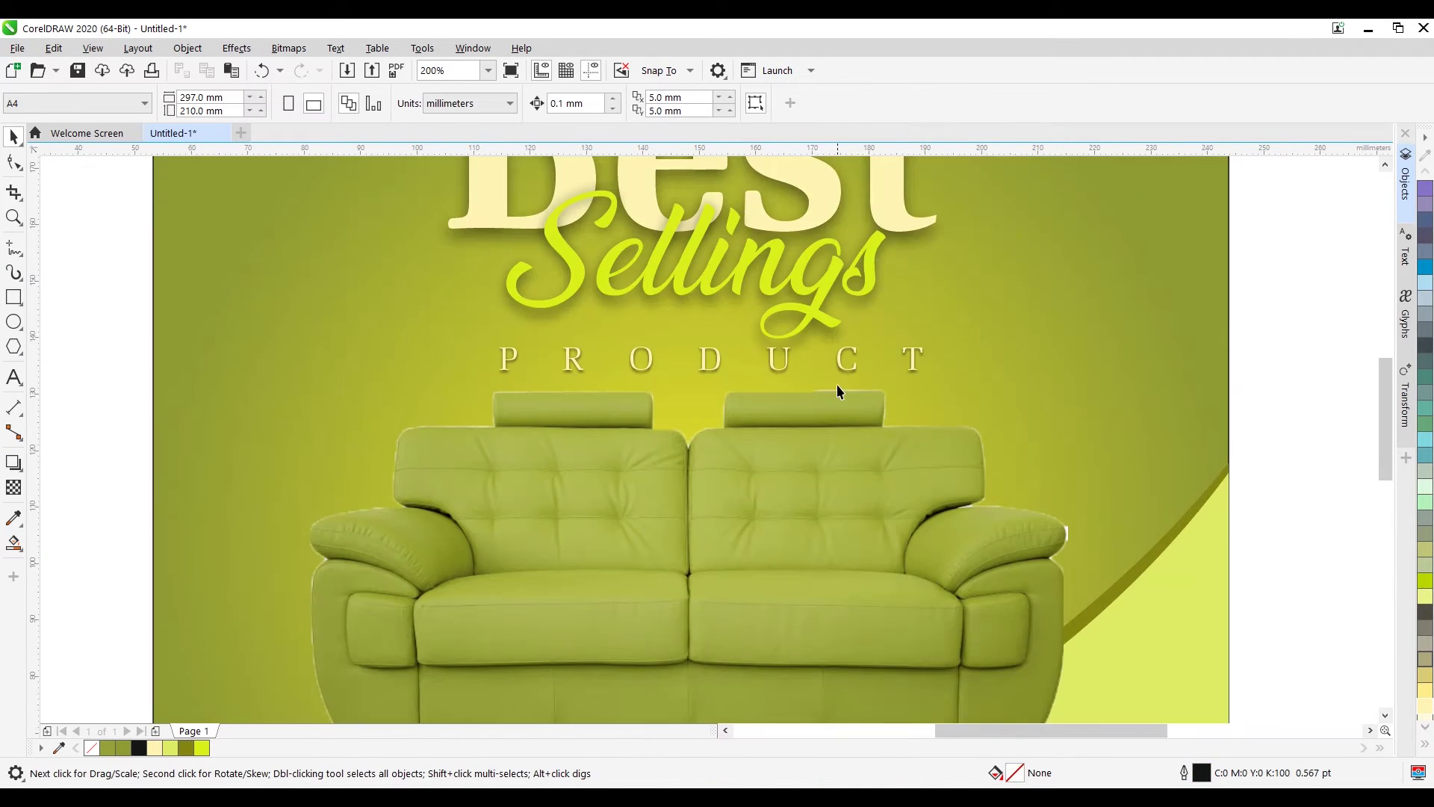
# Step: Make the "PRODUCT" text bold and center it and the "Sellings" text horizontally on the background square
pyautogui.click(843, 370)
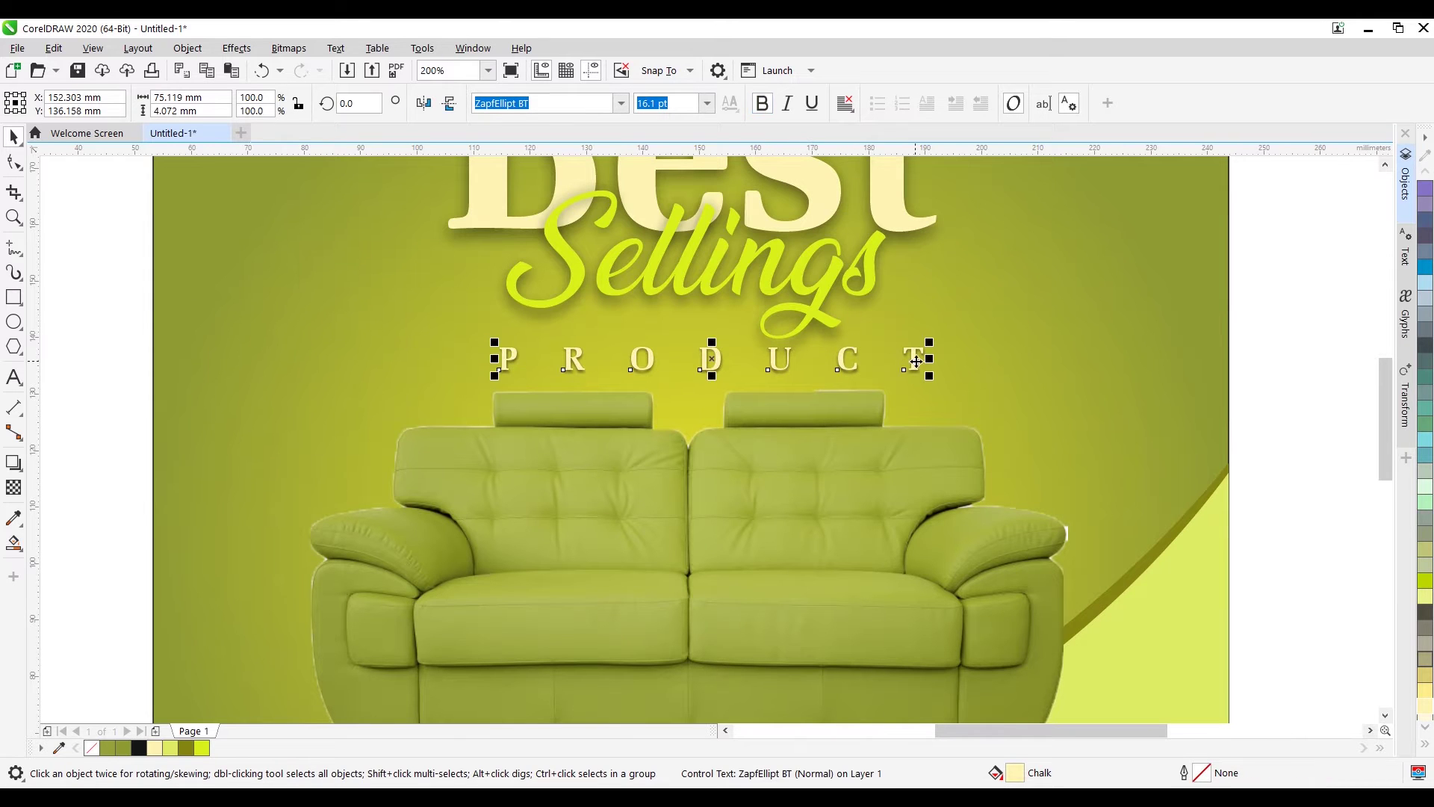
pyautogui.click(1133, 319)
pyautogui.scroll(-4, 871, 358)
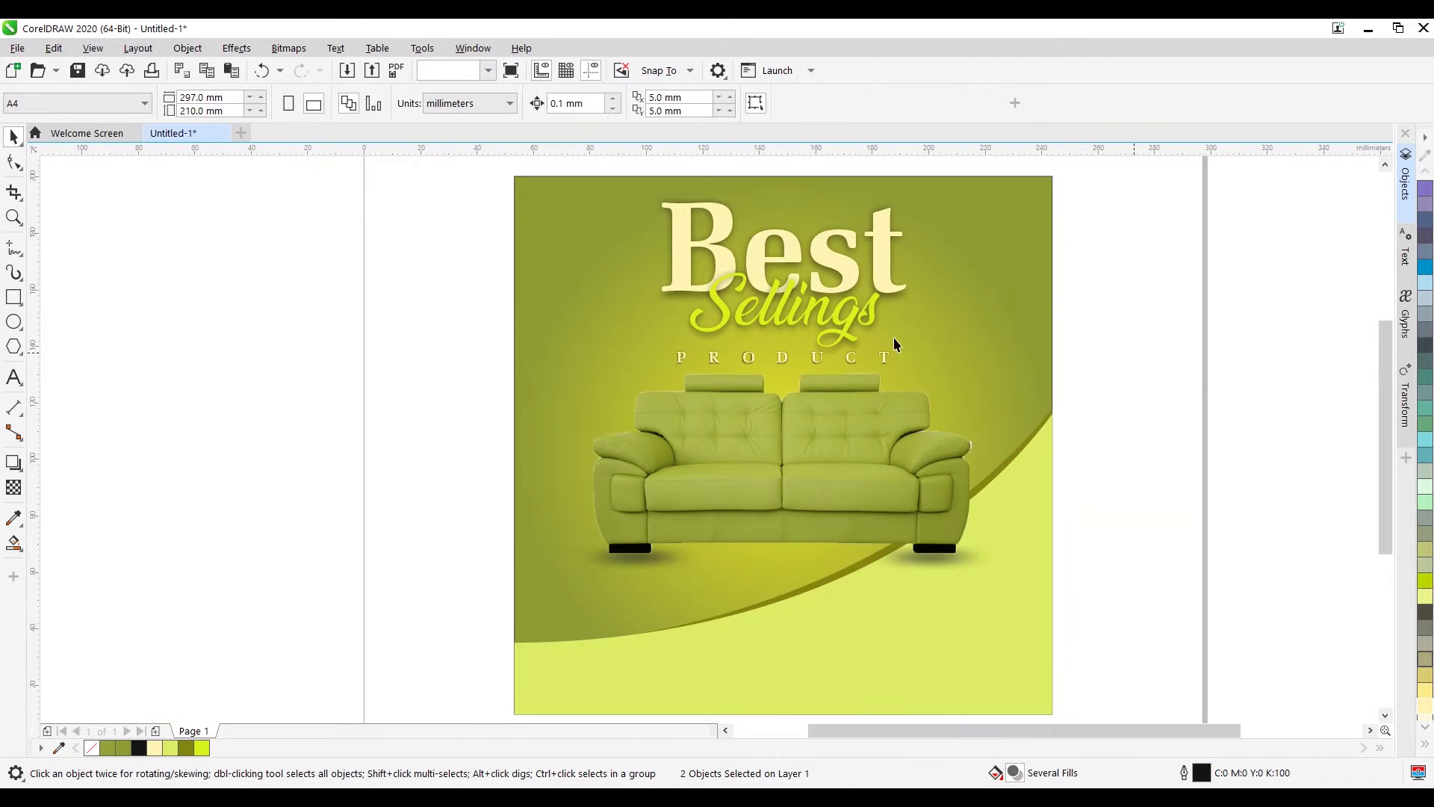
pyautogui.keyDown('shift'); pyautogui.click(933, 258); pyautogui.keyUp('shift')
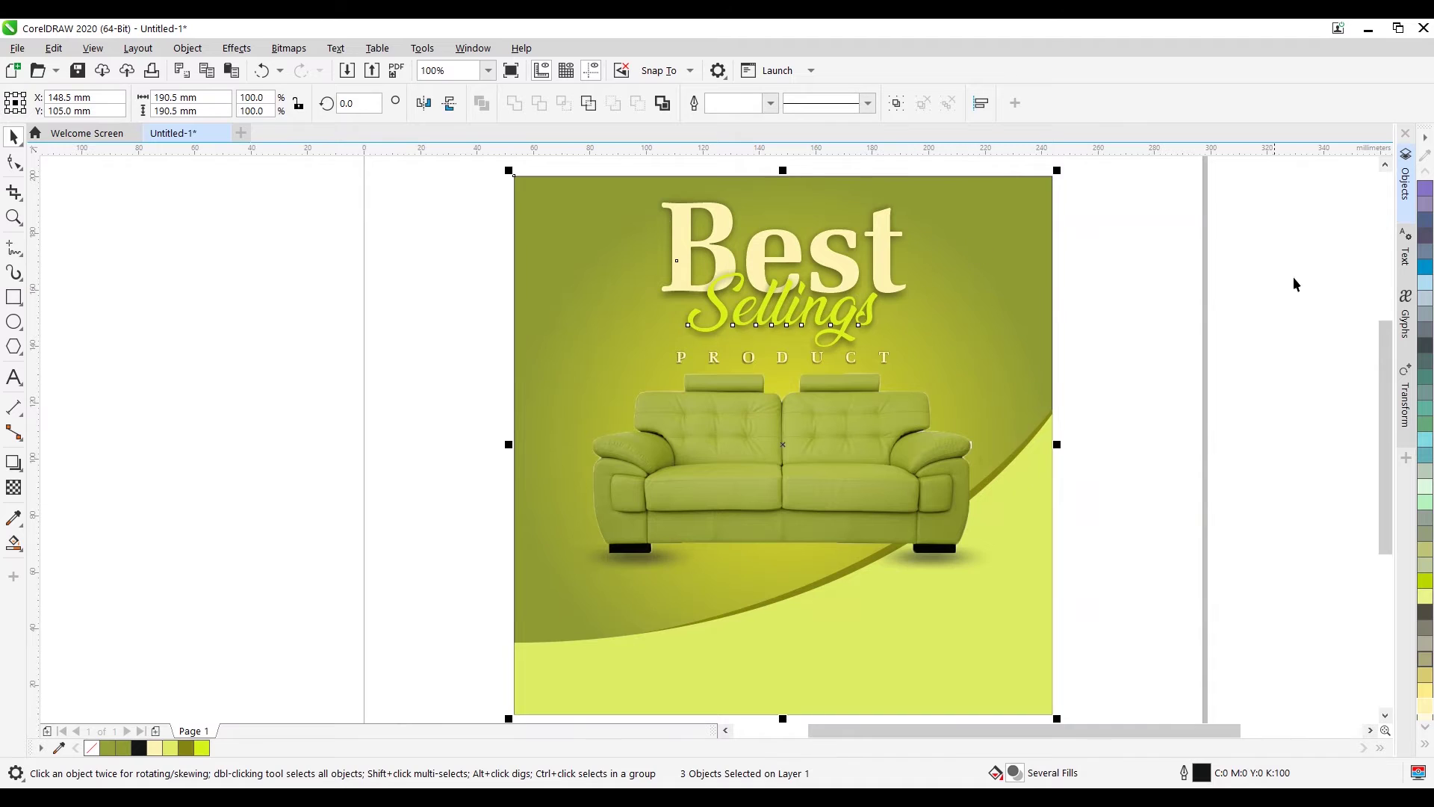
# Step: Move the "Sellings" text slightly up and flatten it to about 20.4 mm high, keeping it overlapping the base of "Best"
pyautogui.click(855, 329)
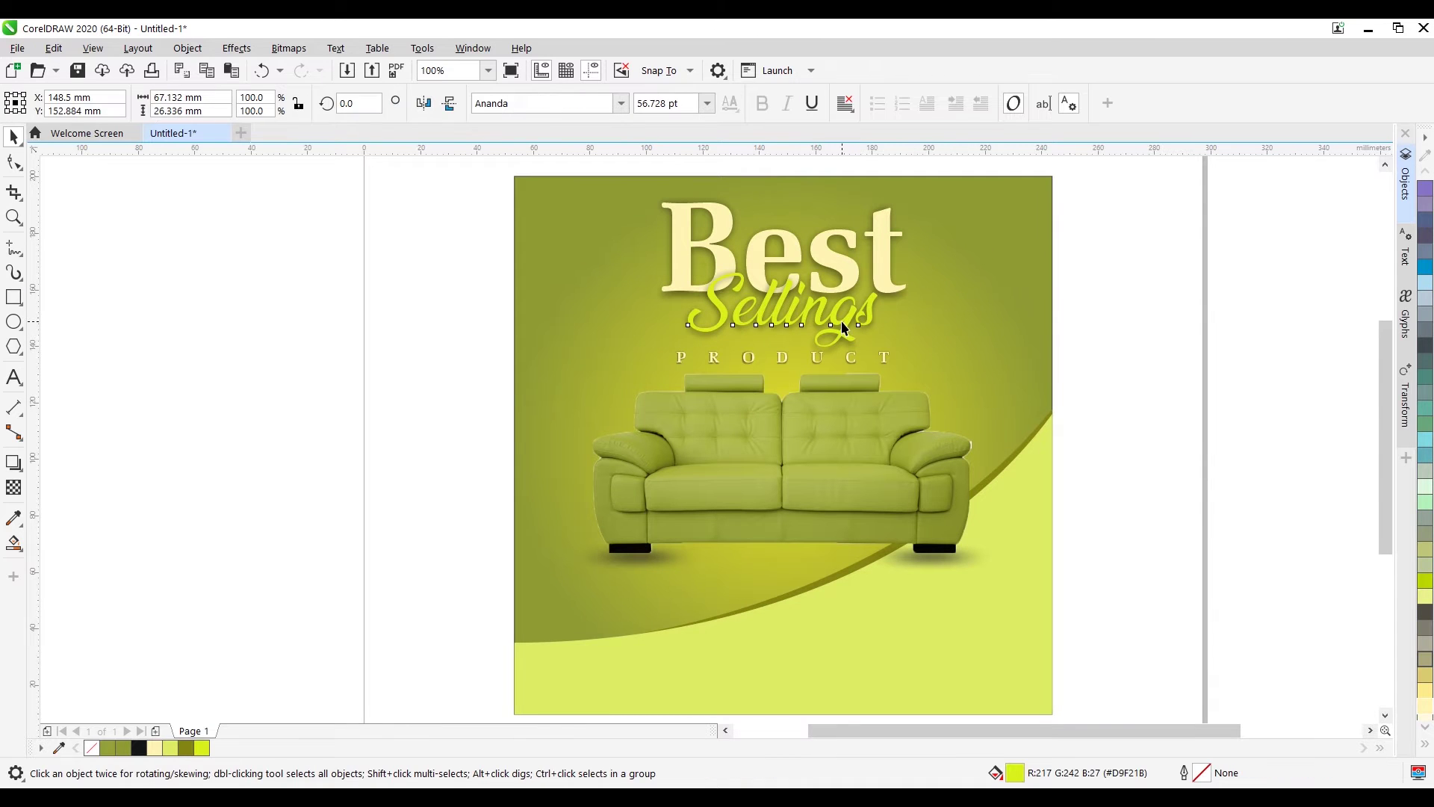
pyautogui.moveTo(841, 327); pyautogui.dragTo(795, 296)
pyautogui.scroll(2, 796, 295)
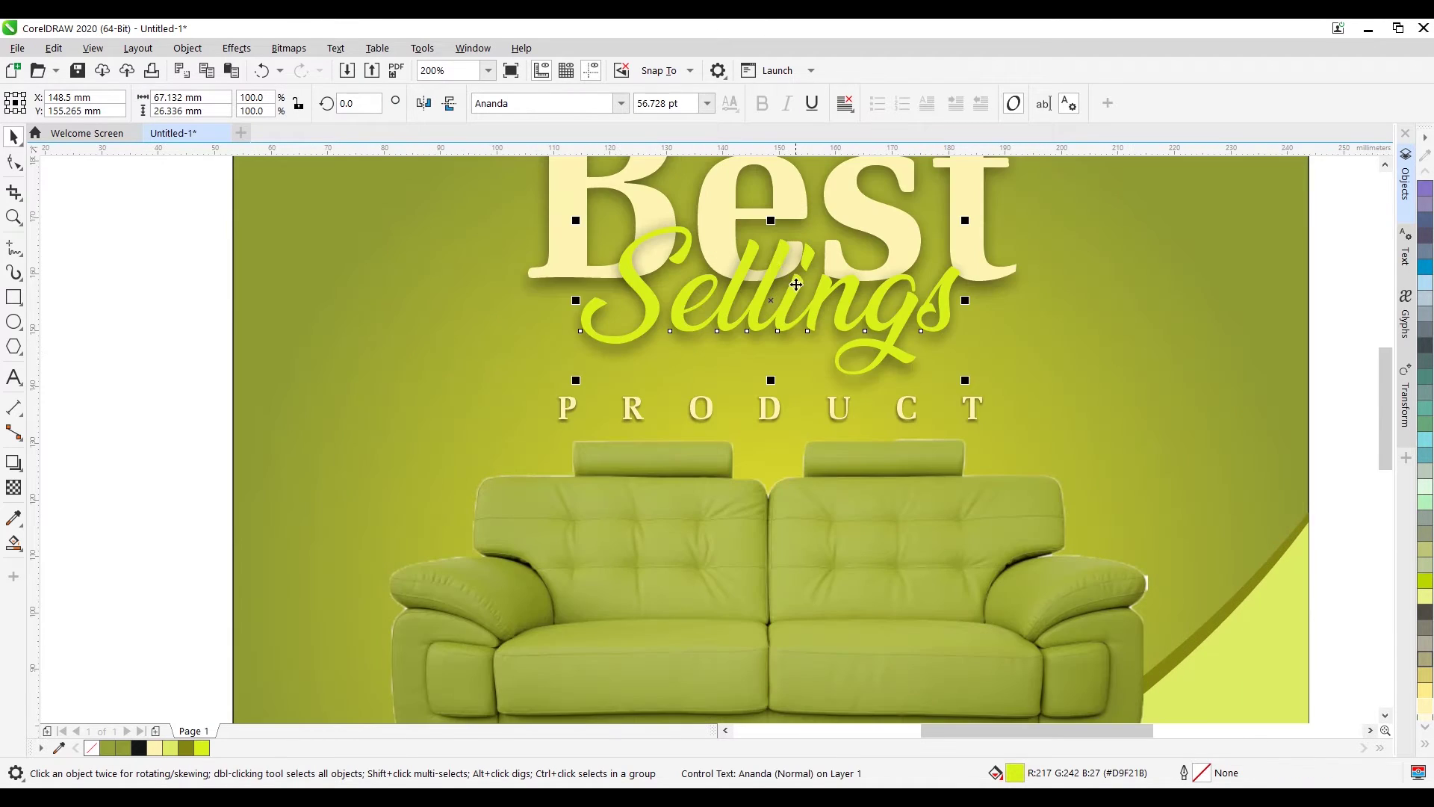
pyautogui.moveTo(771, 220); pyautogui.dragTo(770, 256)
pyautogui.moveTo(896, 329); pyautogui.dragTo(897, 318)
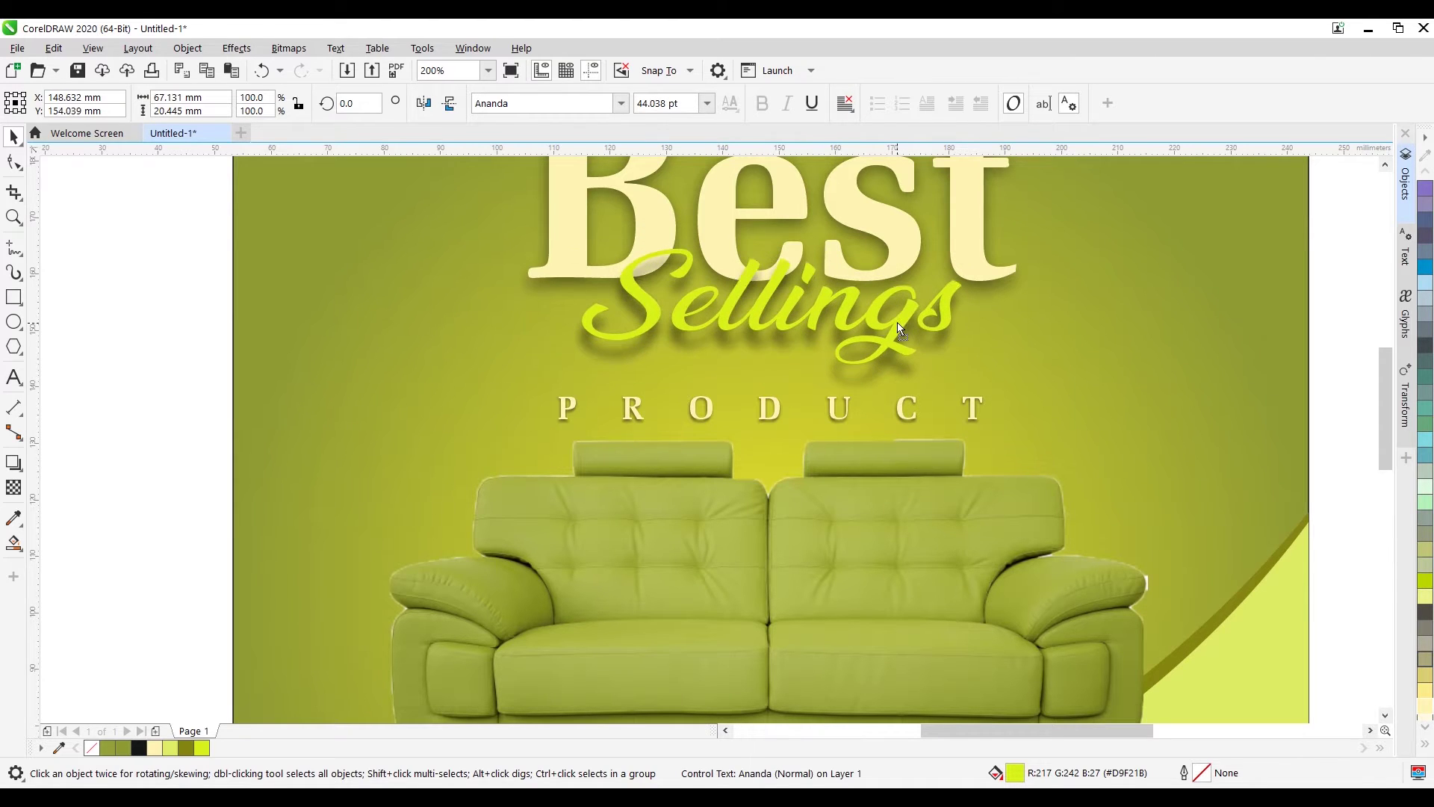
pyautogui.scroll(-2, 920, 317)
pyautogui.scroll(-2, 939, 341)
pyautogui.click(1113, 352)
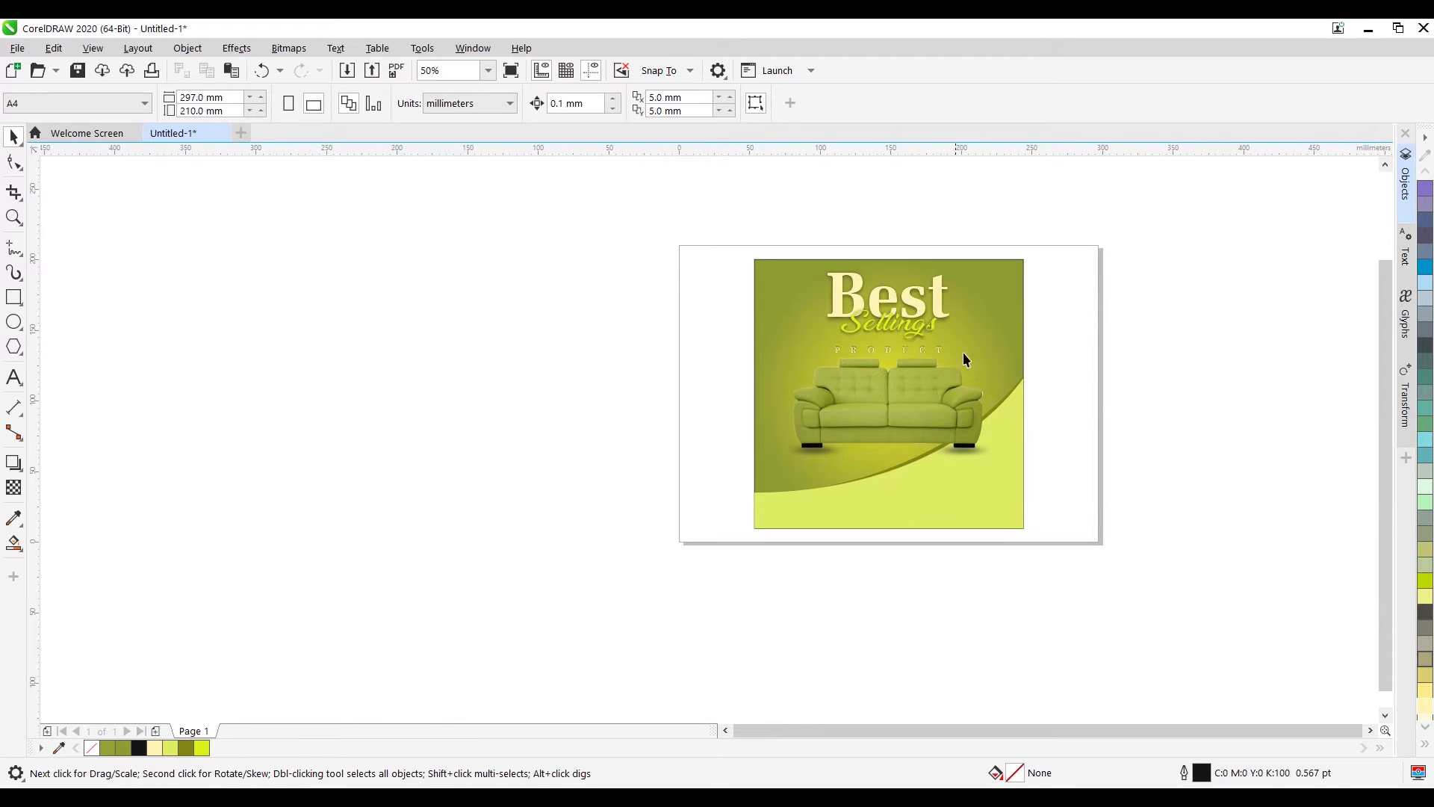
# Step: Try a white fill on the "Best" headline, then undo it
pyautogui.click(935, 289)
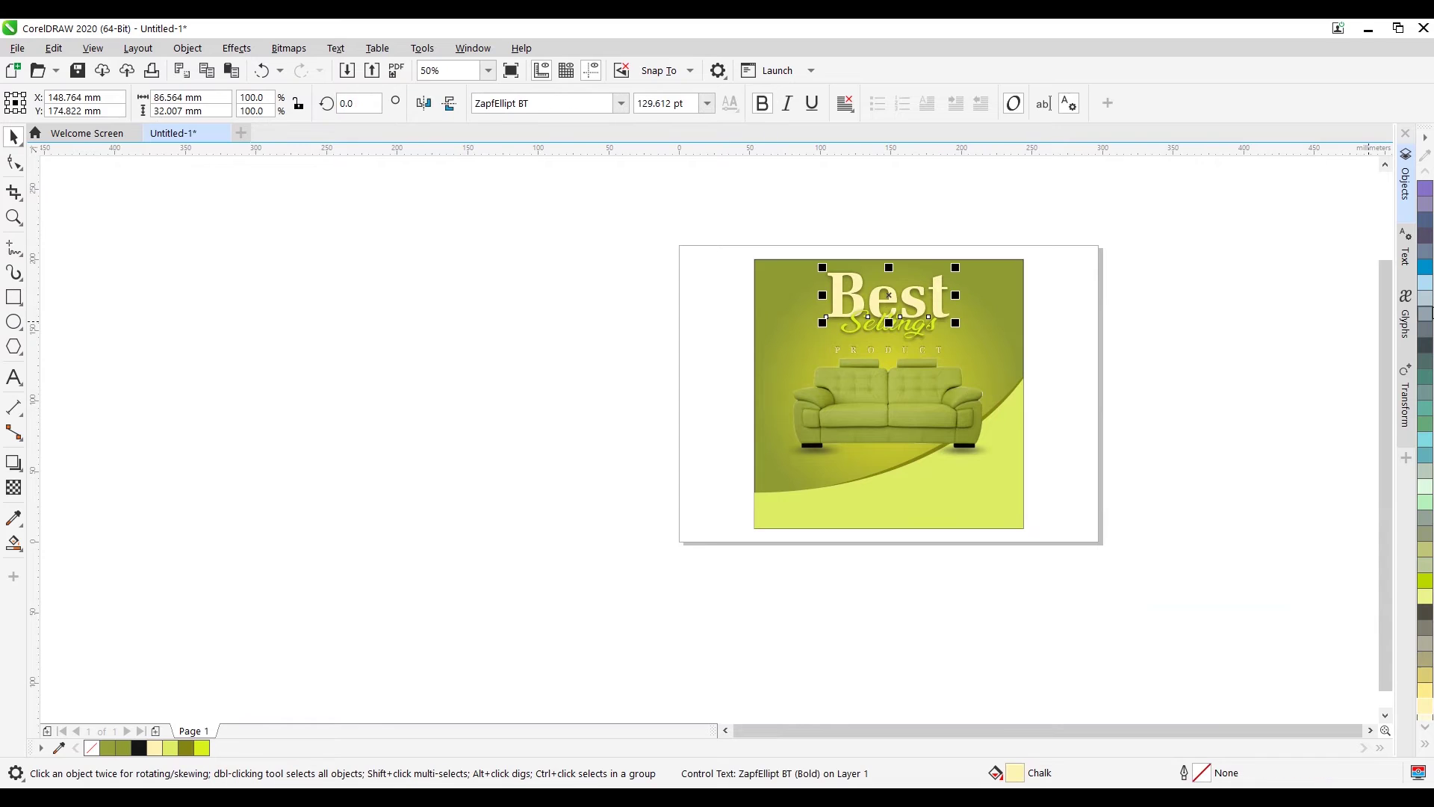
pyautogui.click(1424, 745)
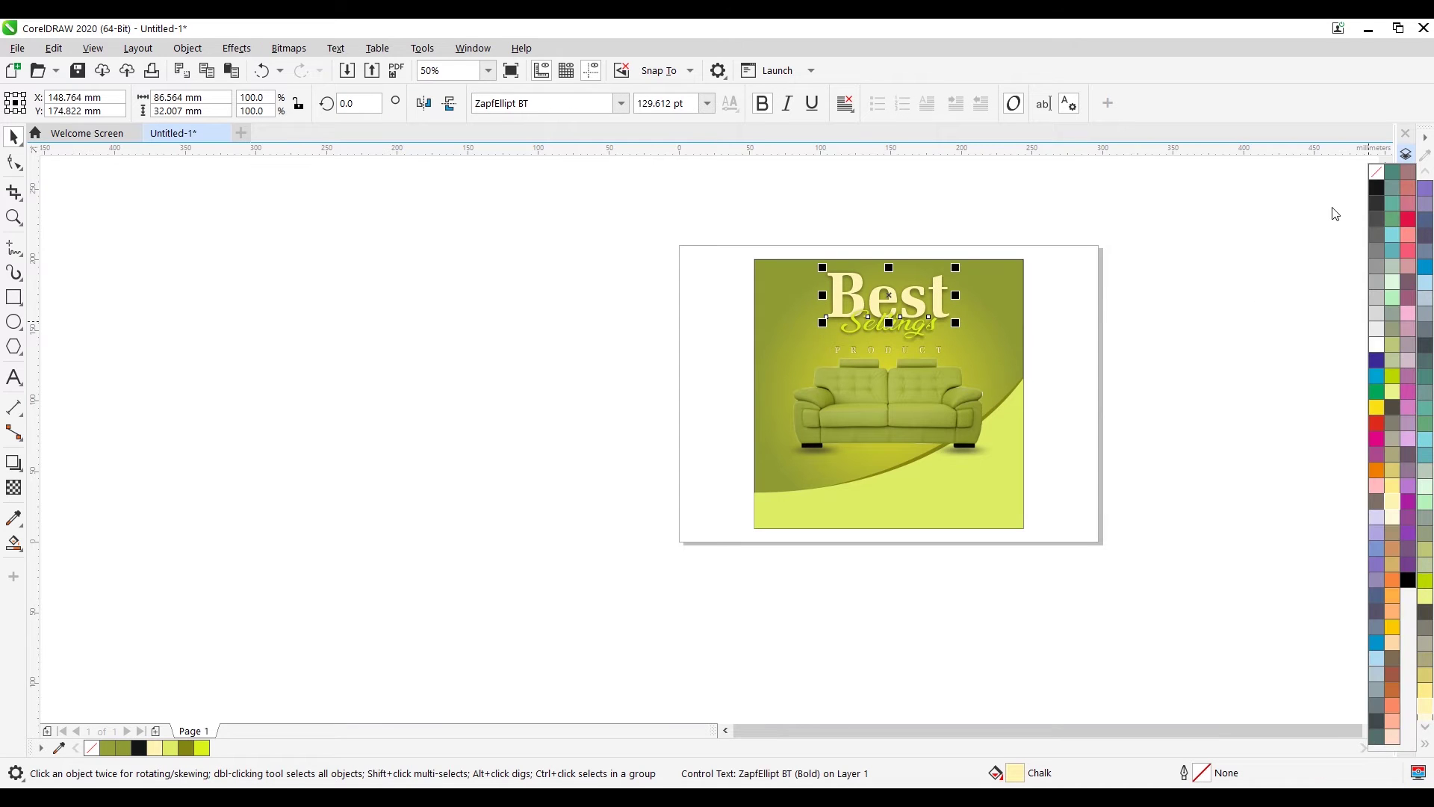
pyautogui.click(1379, 347)
pyautogui.click(1135, 405)
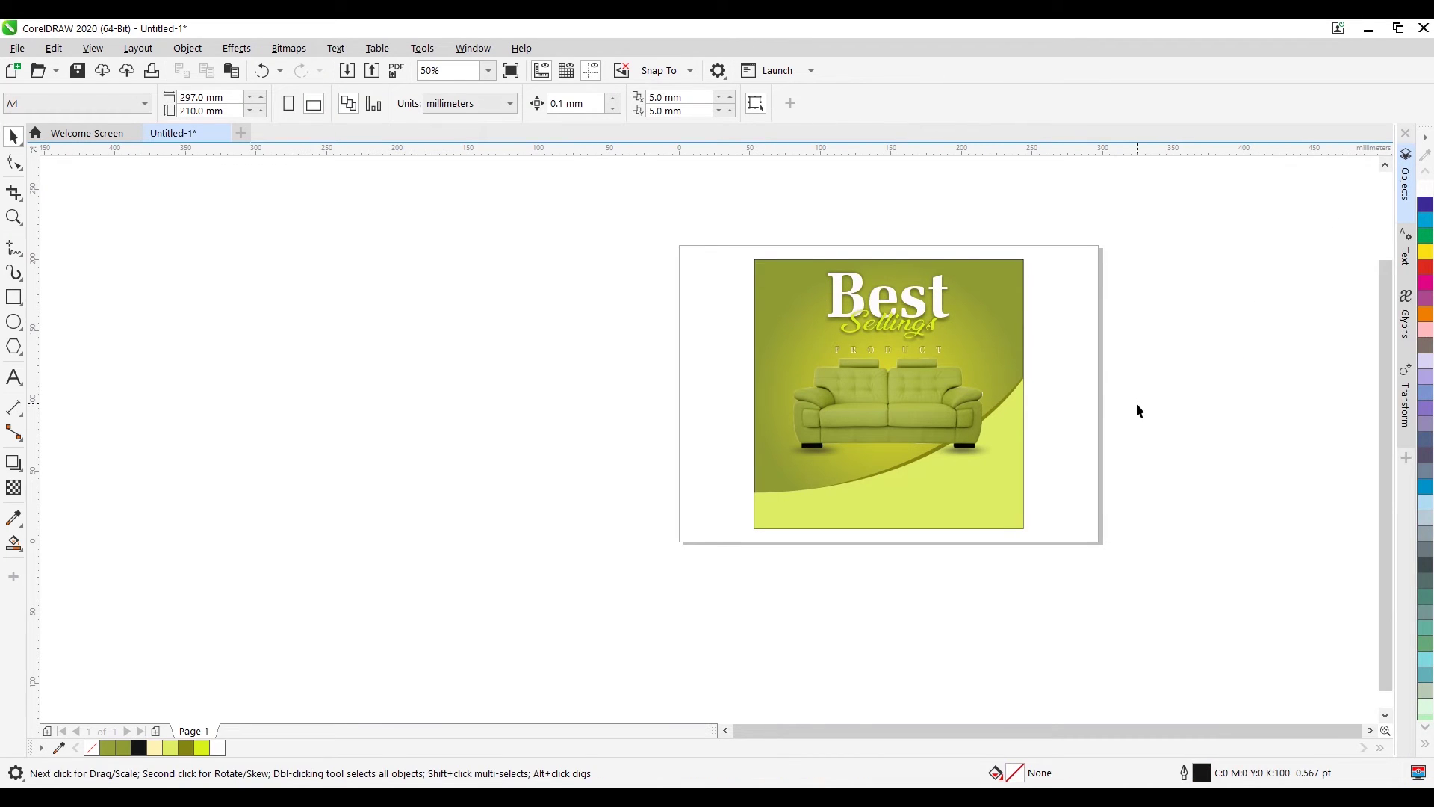
pyautogui.hotkey('ctrl', 'z')
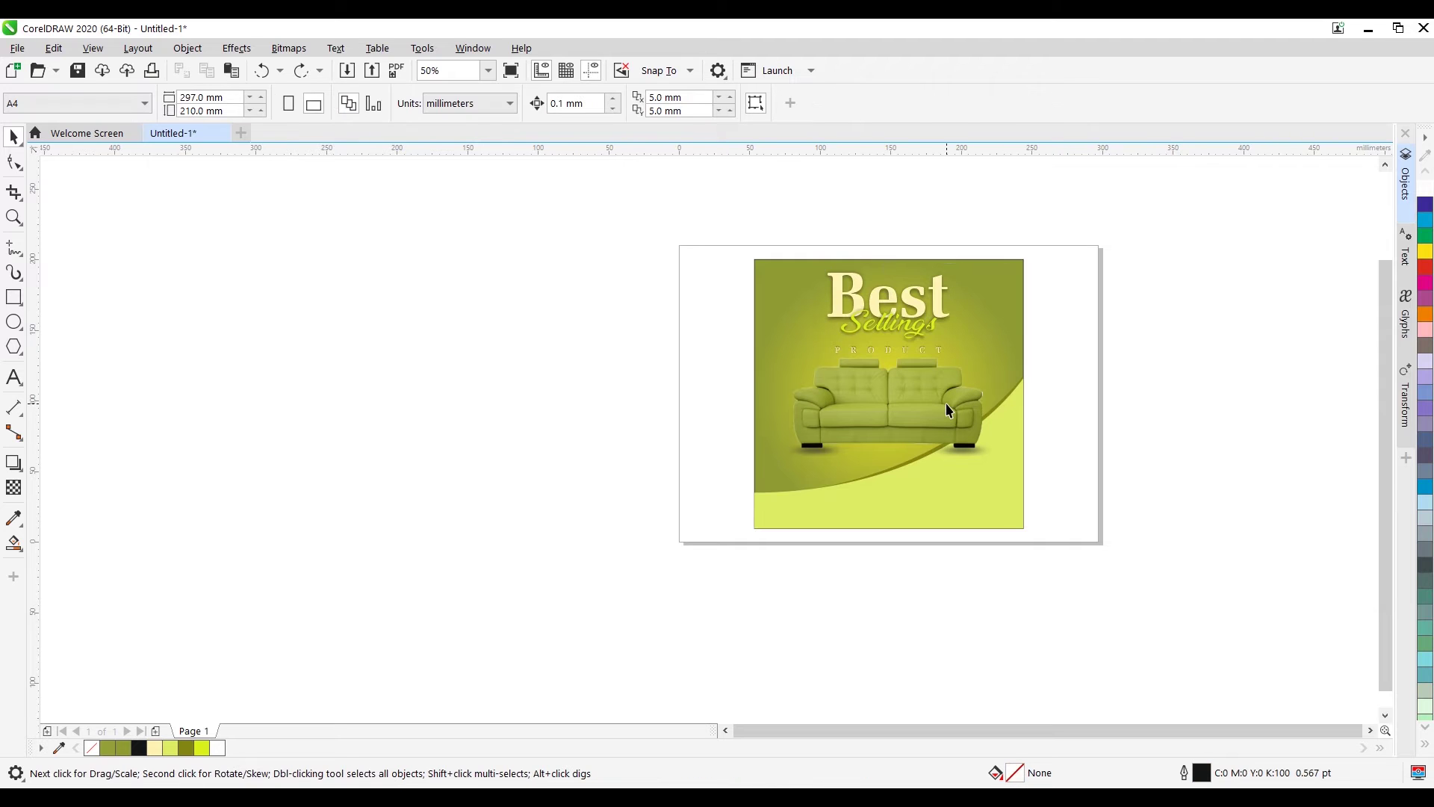
# Step: Raise the "PRODUCT" text by about 3.5 mm and stretch the "Sellings" text evenly to about 73 mm wide
pyautogui.scroll(4, 923, 400)
pyautogui.moveTo(898, 311); pyautogui.dragTo(898, 295)
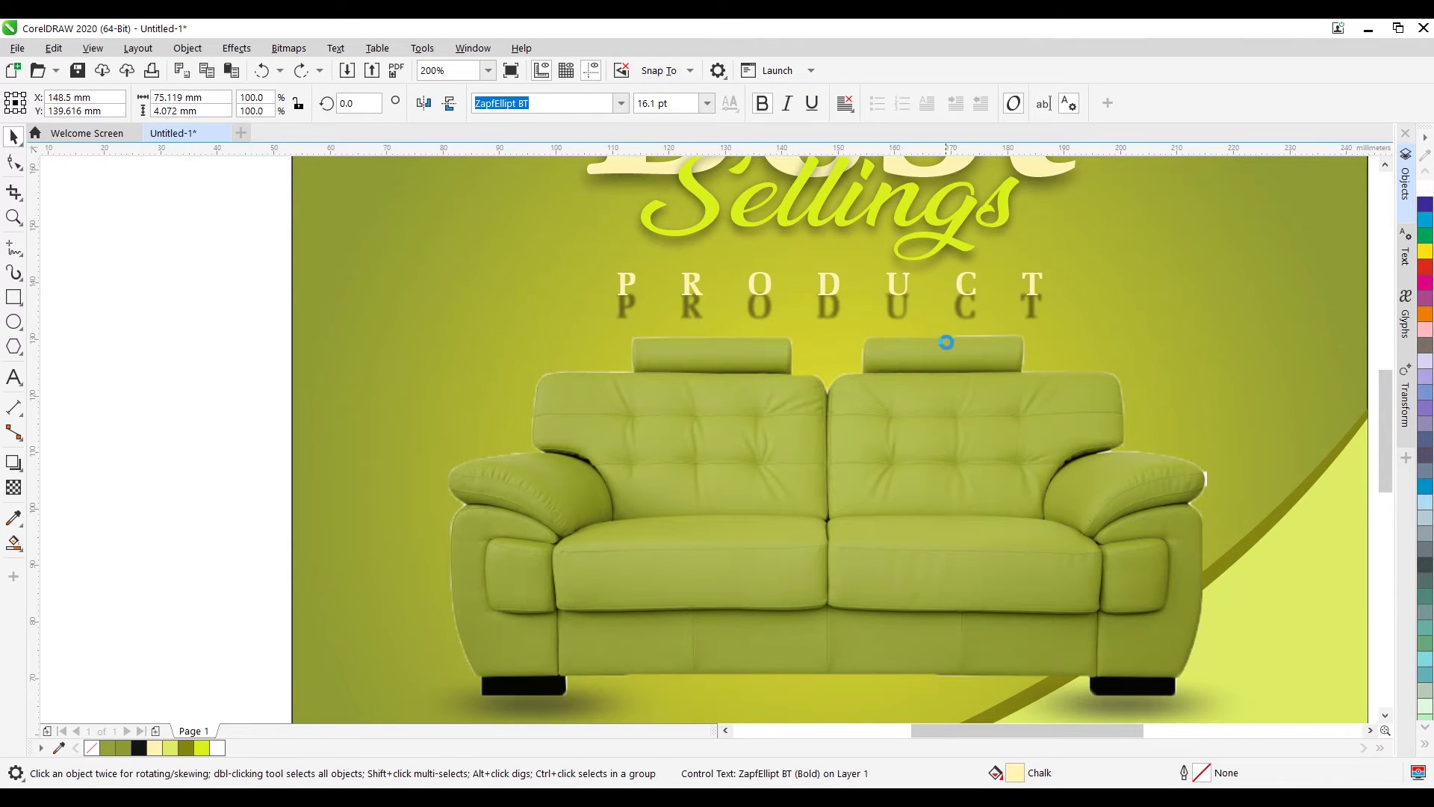
pyautogui.scroll(-2, 956, 358)
pyautogui.click(858, 273)
pyautogui.moveTo(974, 274); pyautogui.dragTo(994, 320)
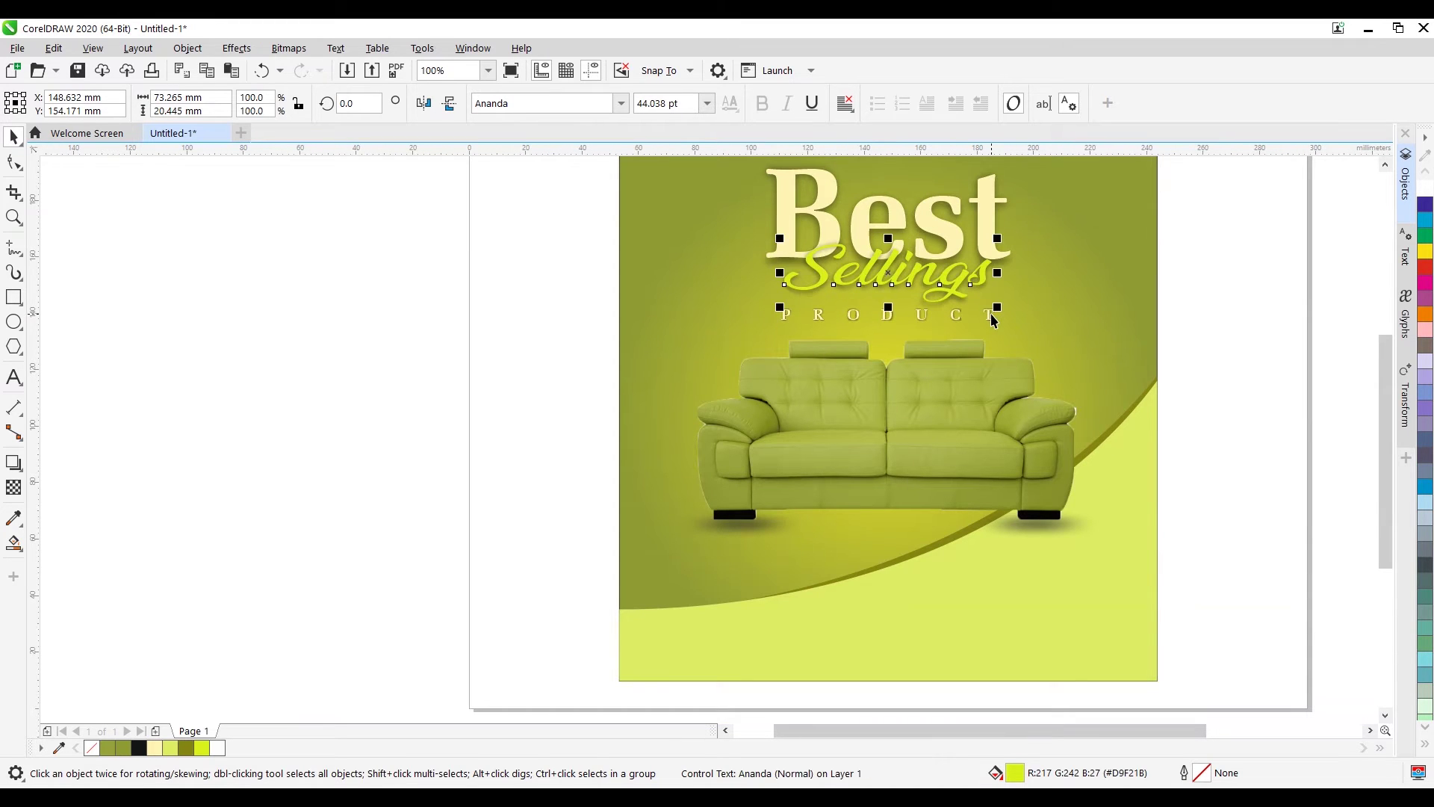
# Step: Enlarge the "PRODUCT" text to about 18.2 pt and tighten its letter spacing to a width of about 73 mm
pyautogui.click(990, 320)
pyautogui.scroll(2, 985, 319)
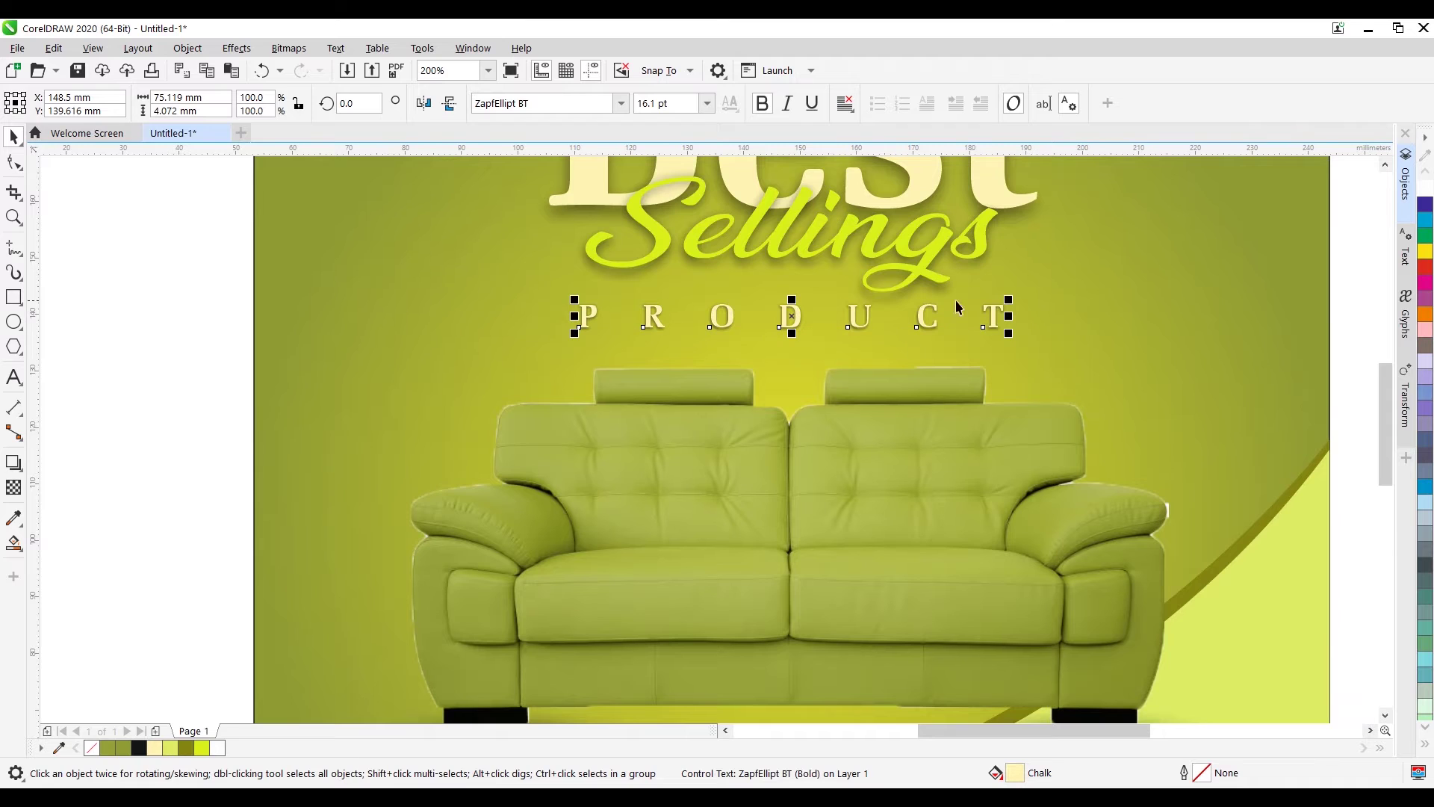
pyautogui.moveTo(1008, 299); pyautogui.dragTo(1064, 296)
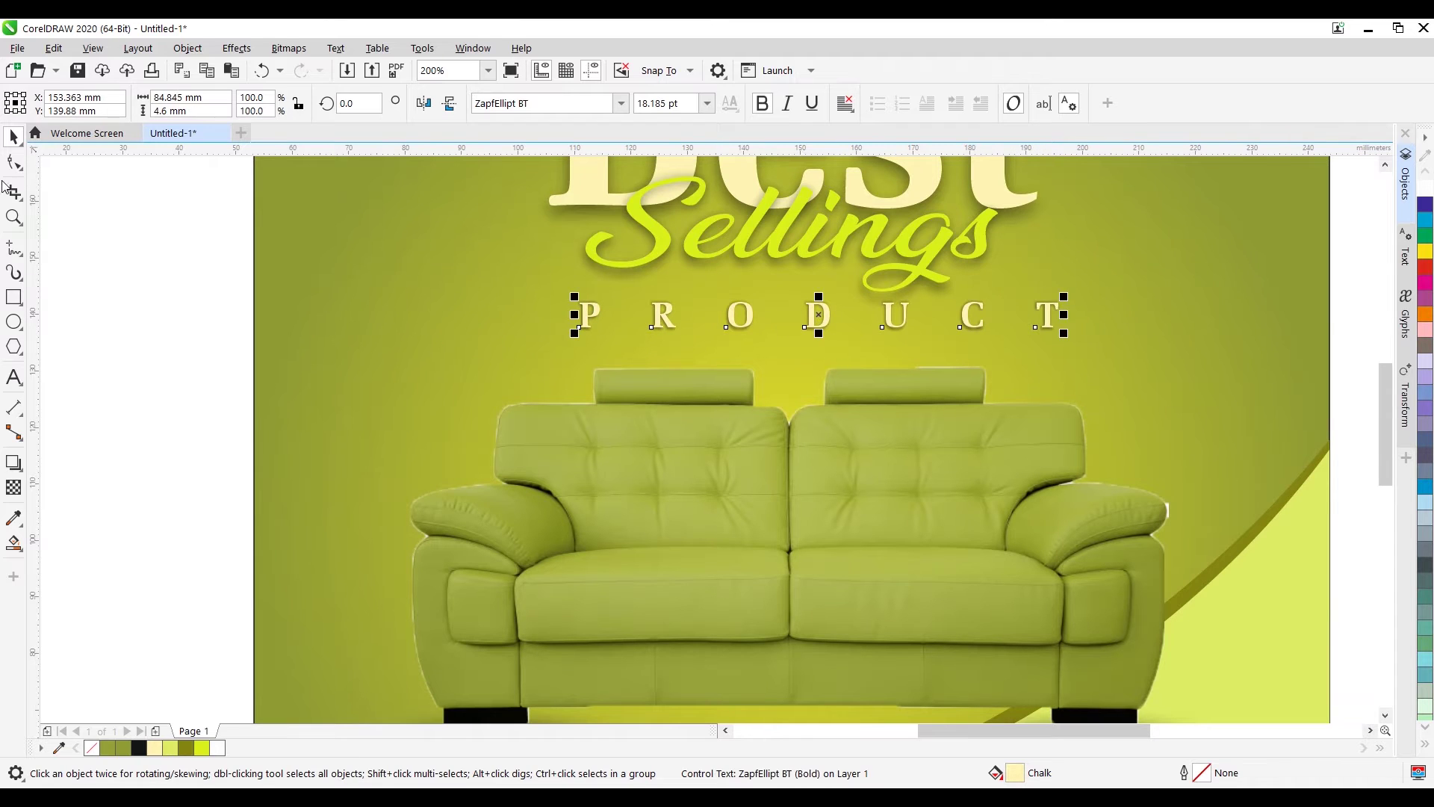
pyautogui.click(22, 171)
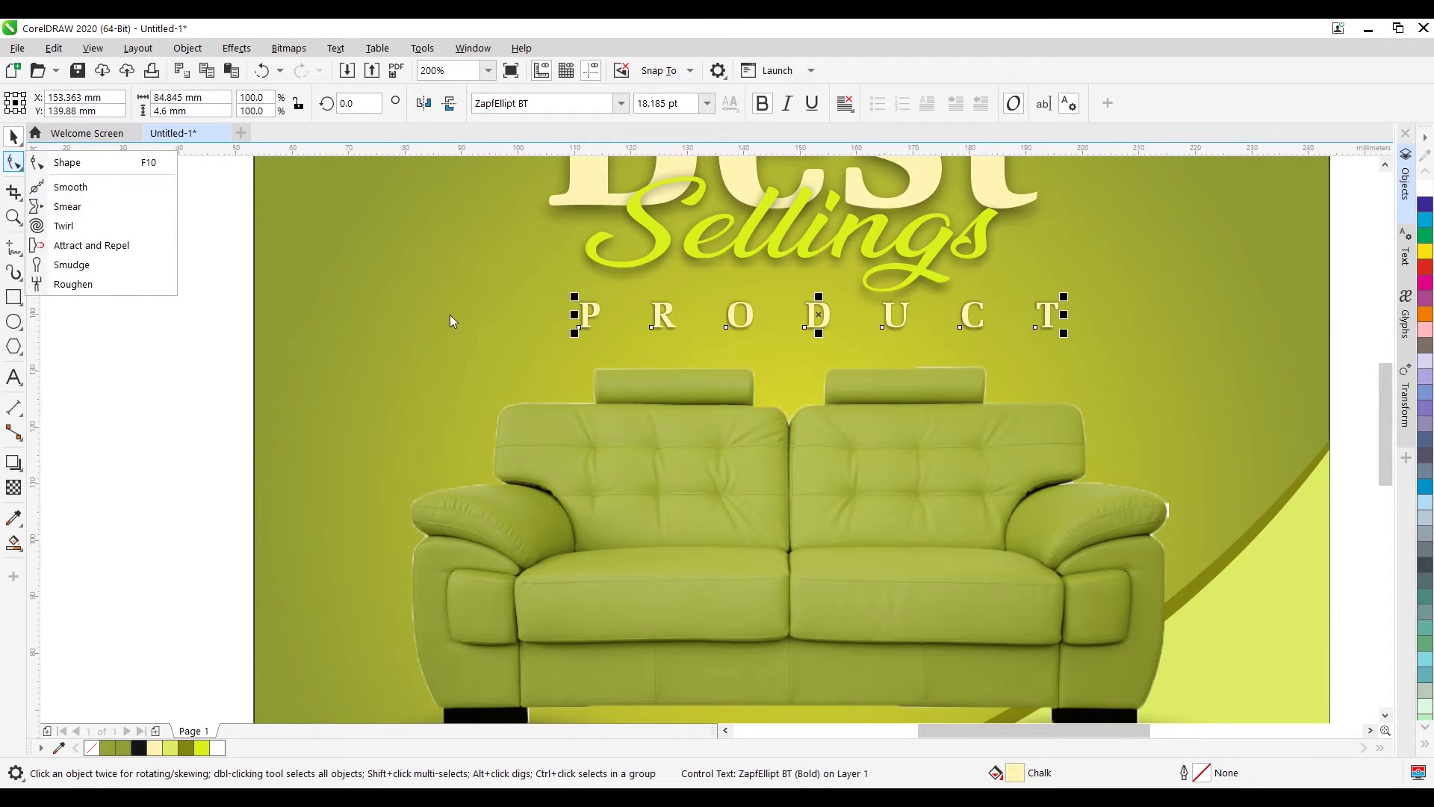
pyautogui.click(67, 162)
pyautogui.moveTo(1029, 342); pyautogui.dragTo(954, 342)
pyautogui.press('space')
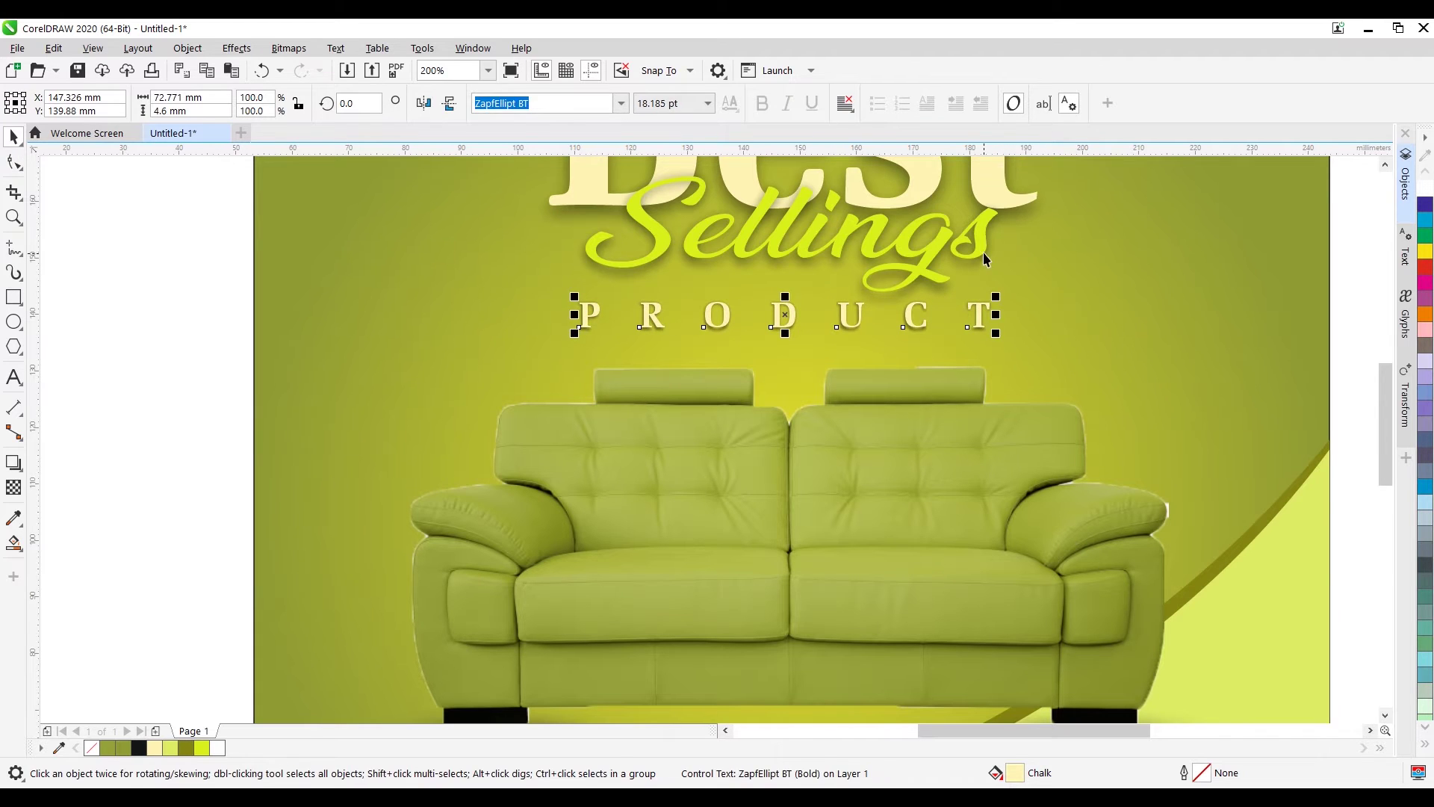
# Step: Duplicate the "Best" headline straight down onto the pale green area below the sofa
pyautogui.click(982, 253)
pyautogui.scroll(-1, 878, 330)
pyautogui.press('Escape')
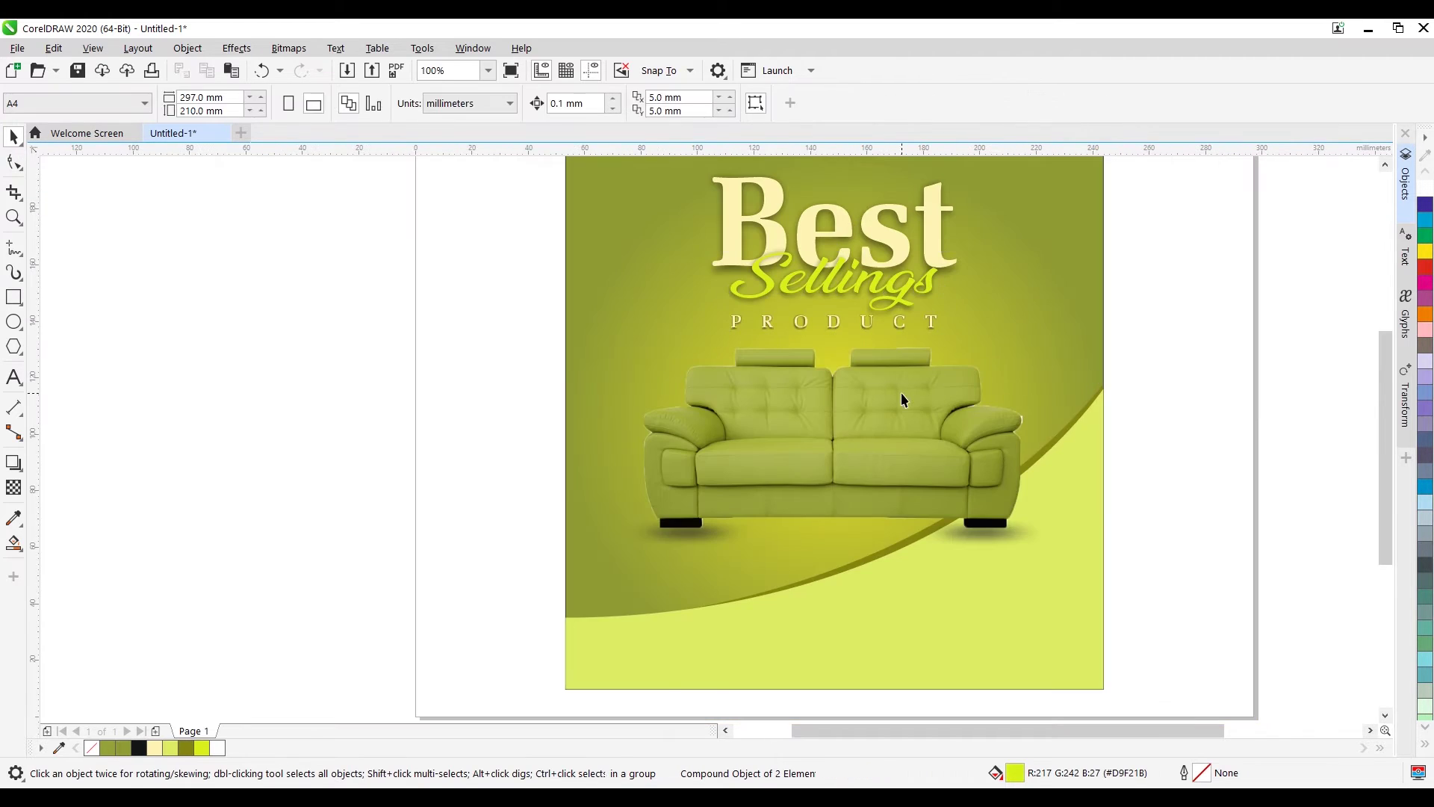
pyautogui.scroll(-1, 900, 392)
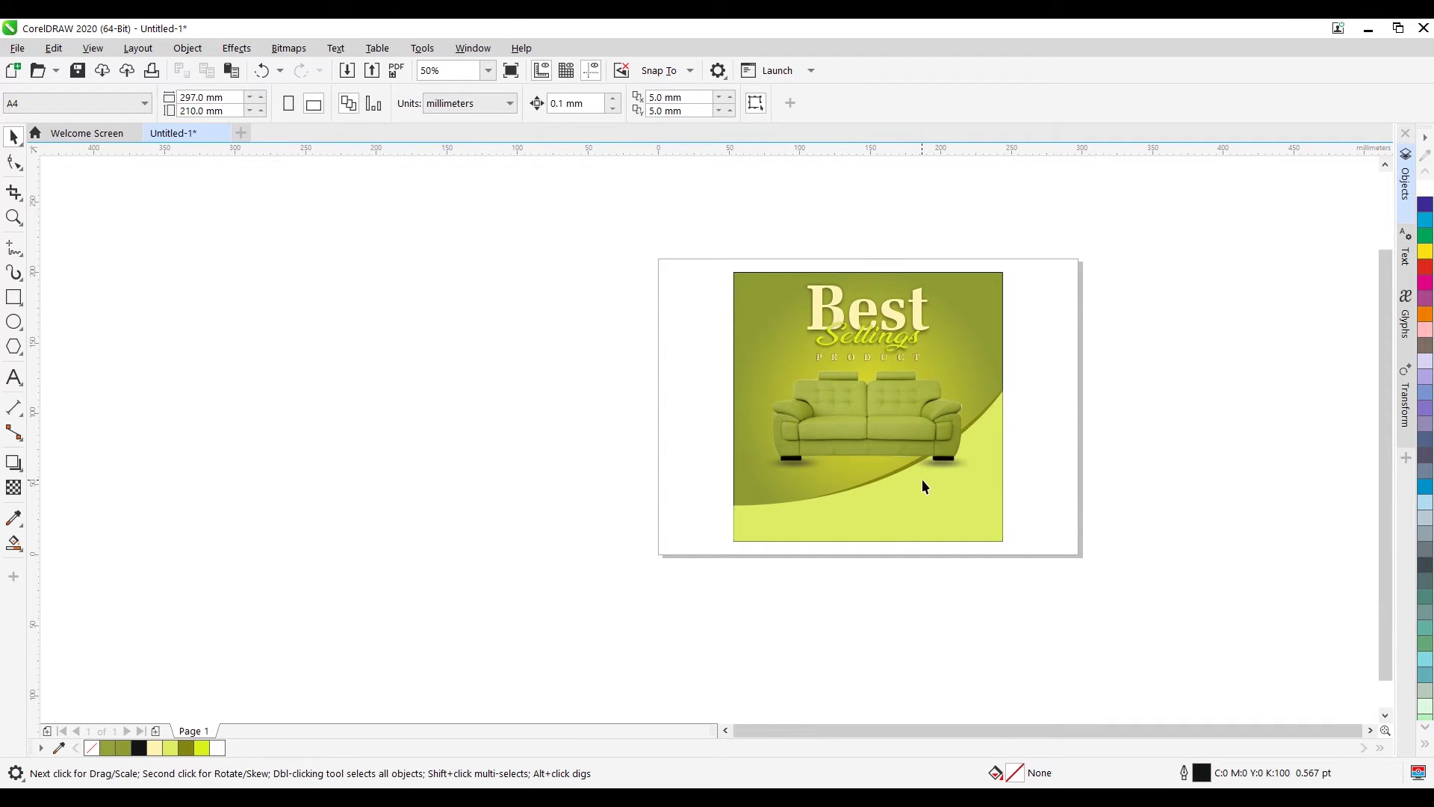
pyautogui.moveTo(889, 320); pyautogui.dragTo(886, 531)
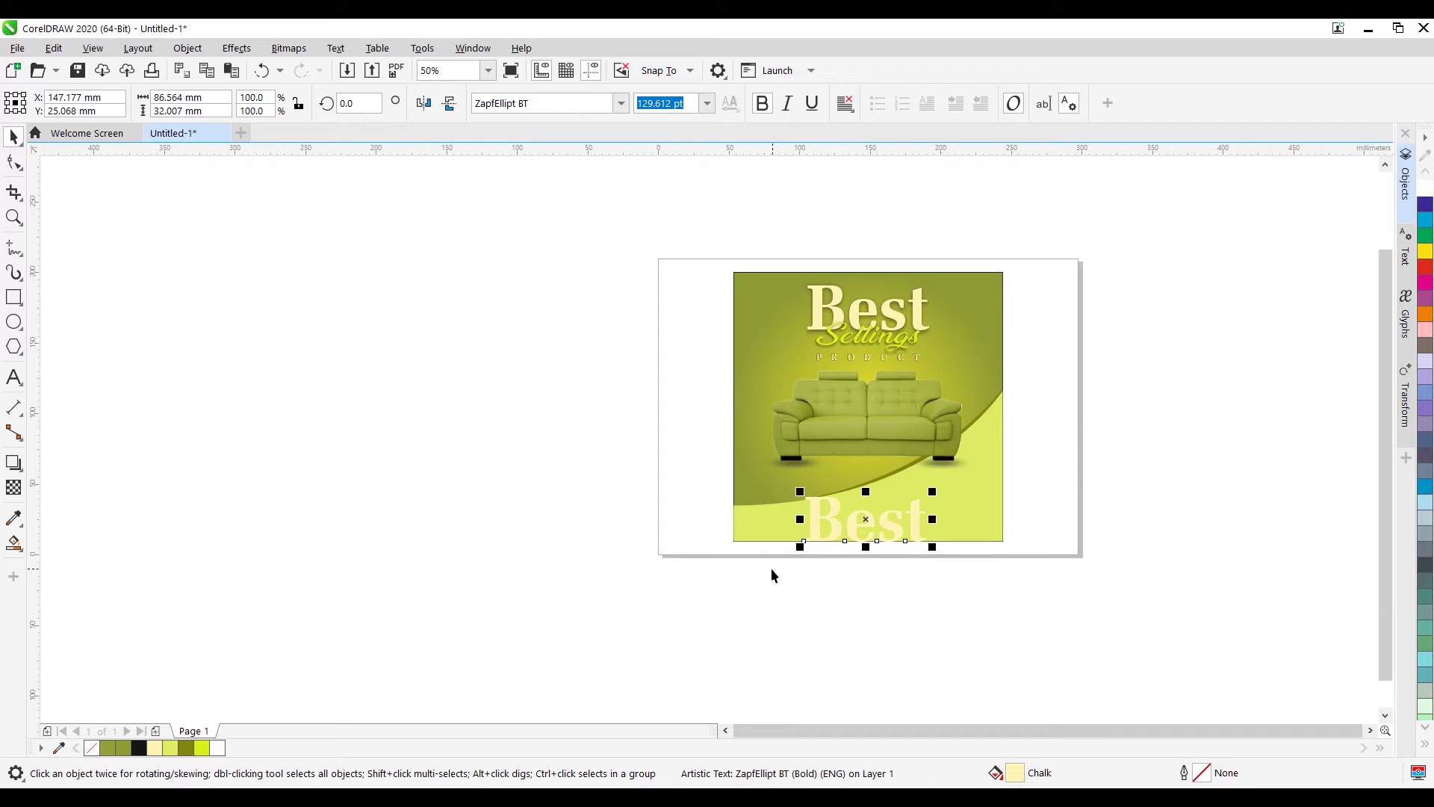
# Step: Set the font of the copied "Best" text to 20th Century Font
pyautogui.click(621, 105)
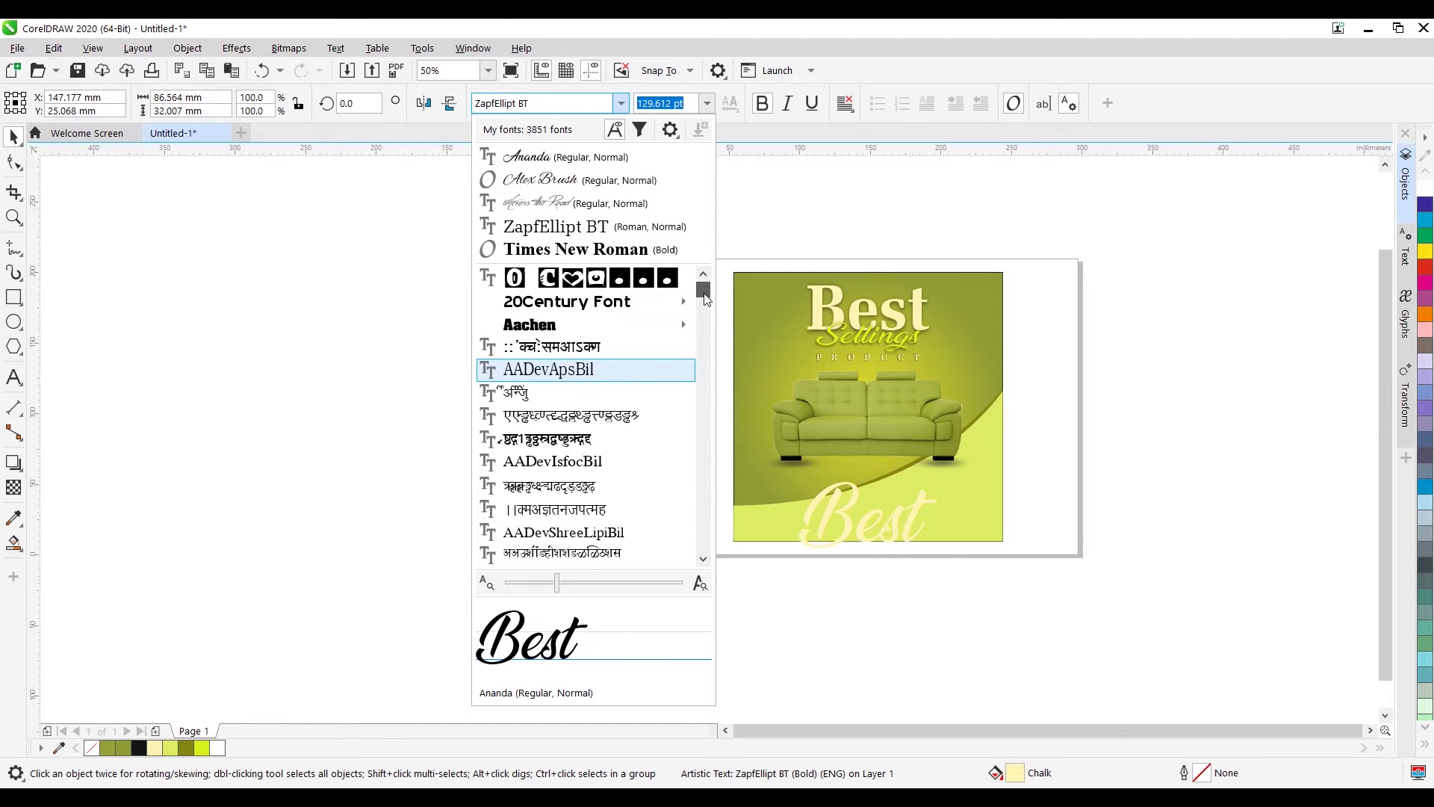
pyautogui.scroll(-3, 705, 298)
pyautogui.scroll(-8, 704, 310)
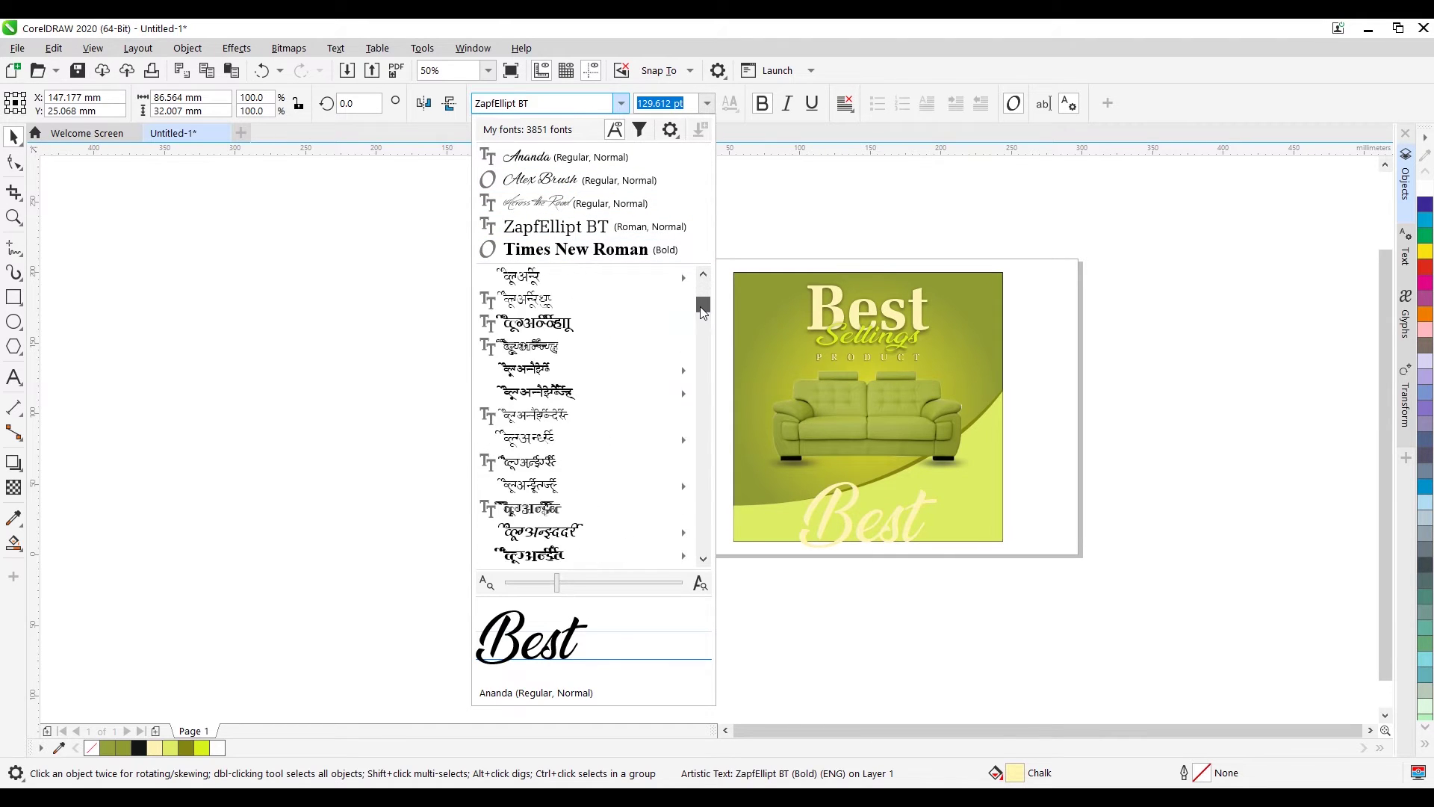
pyautogui.moveTo(703, 312)
pyautogui.mouseDown()
pyautogui.moveTo(700, 328)
pyautogui.moveTo(702, 290)
pyautogui.mouseUp()
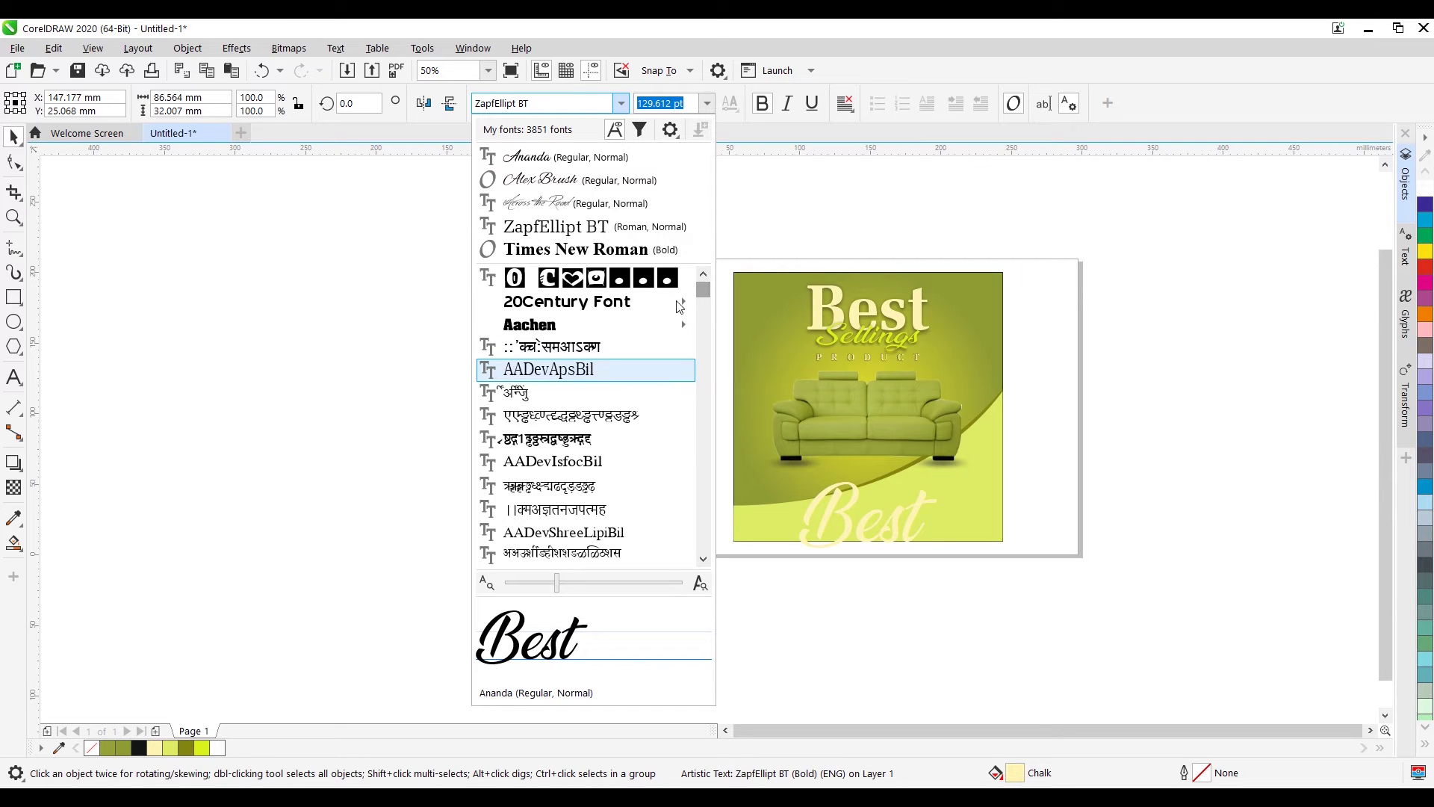
pyautogui.click(567, 301)
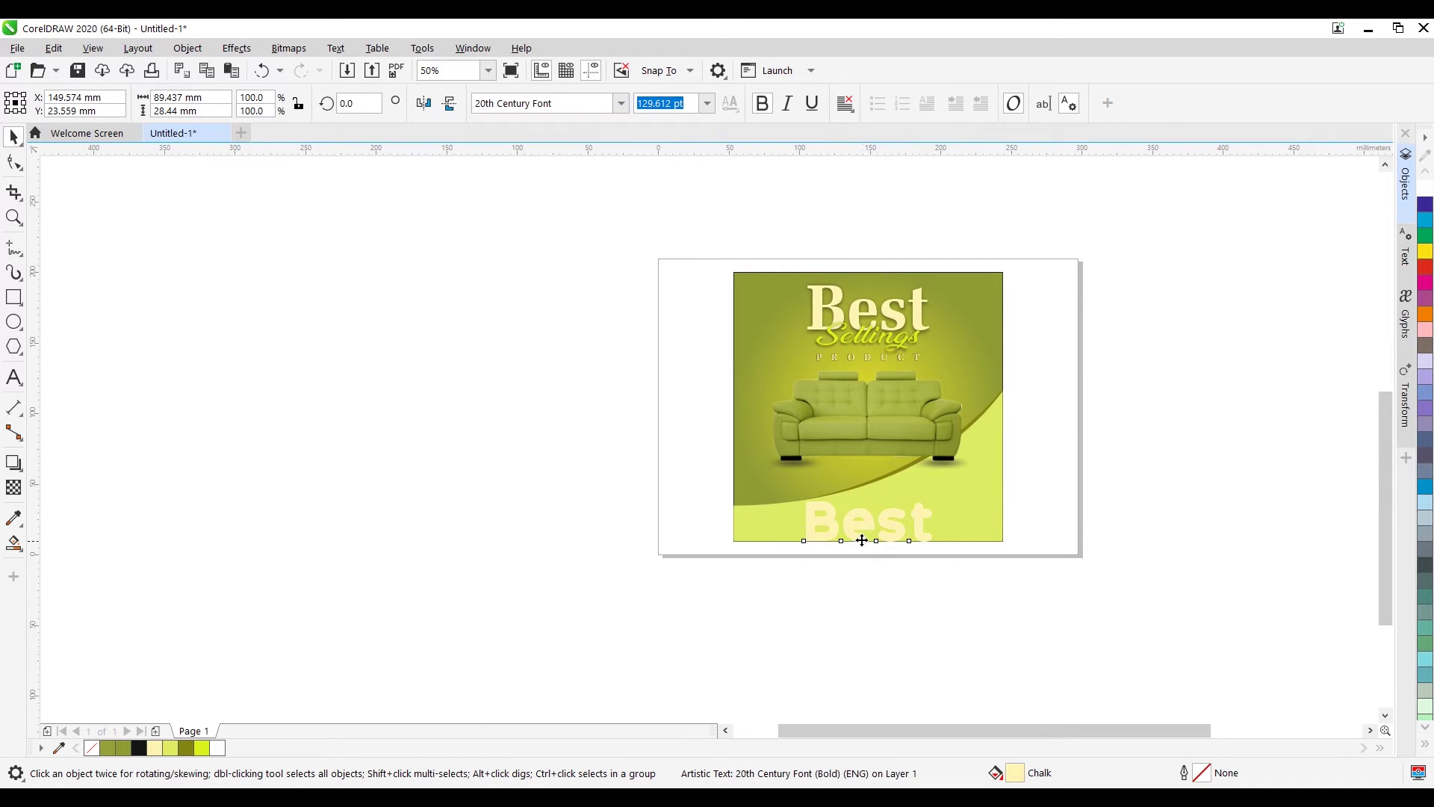
# Step: Replace the copied "Best" text with the placeholder phone number, separating its digits into groups of three after the country code
pyautogui.scroll(2, 864, 538)
pyautogui.doubleClick(820, 503)
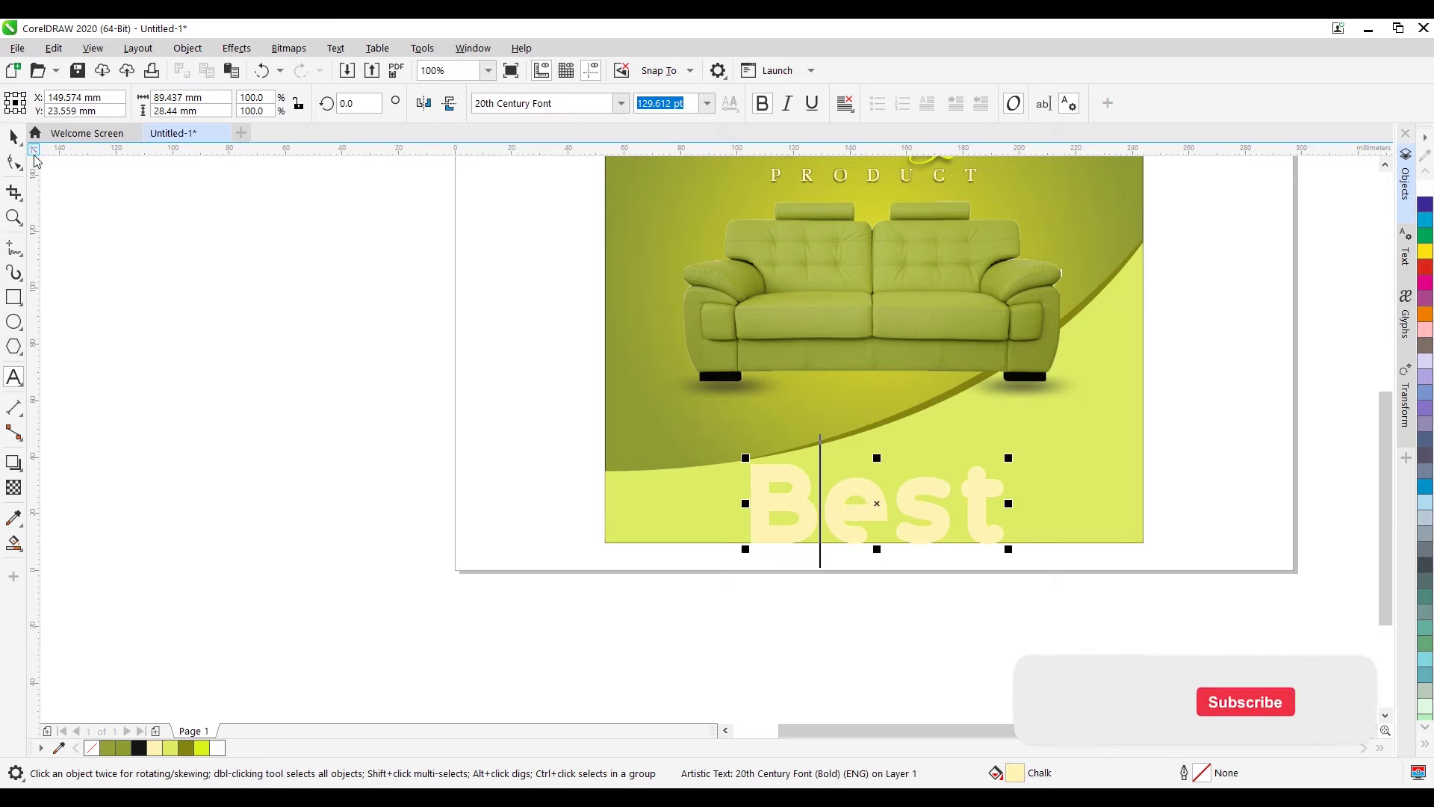
pyautogui.hotkey('ctrl', 'a')
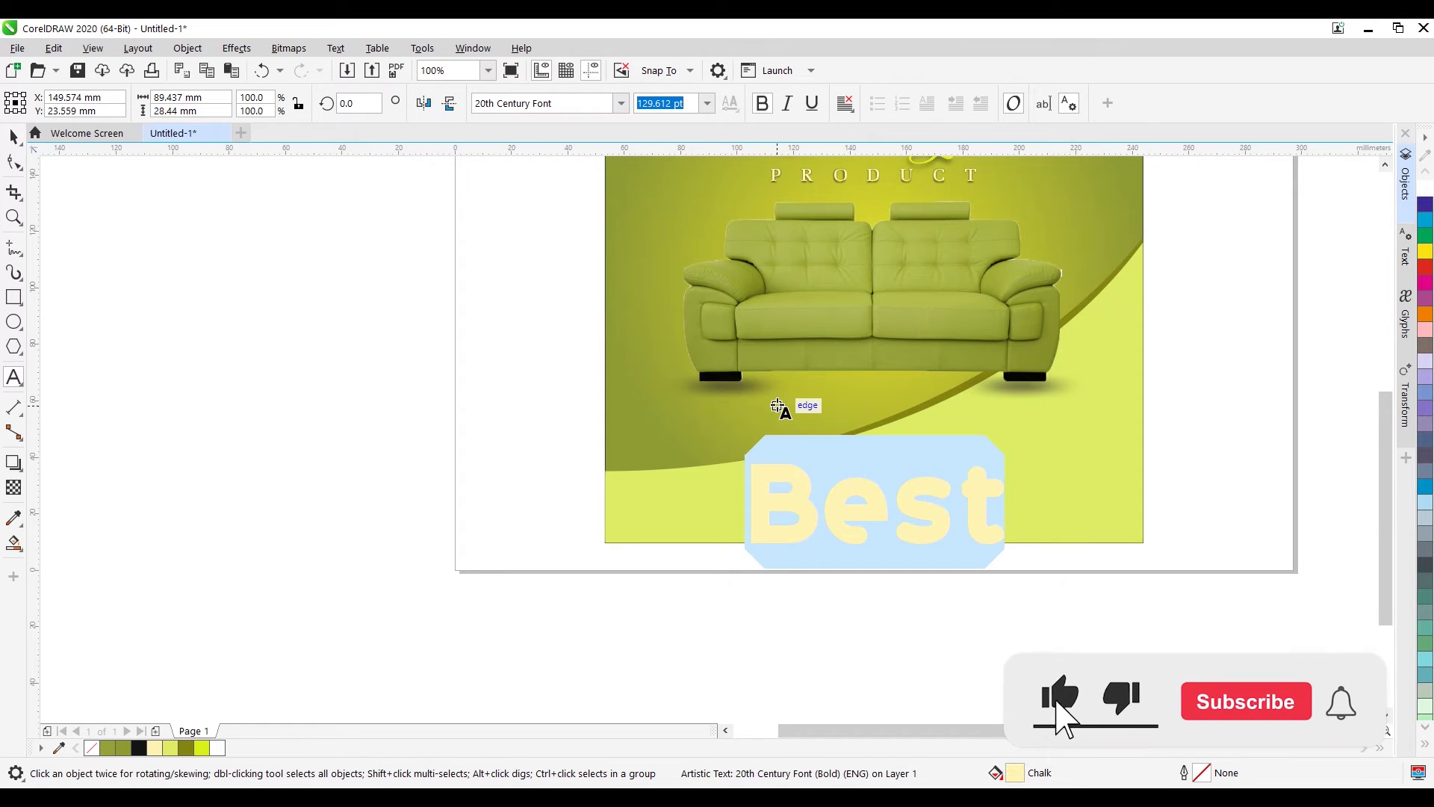
pyautogui.press('BackSpace')
pyautogui.write('+')
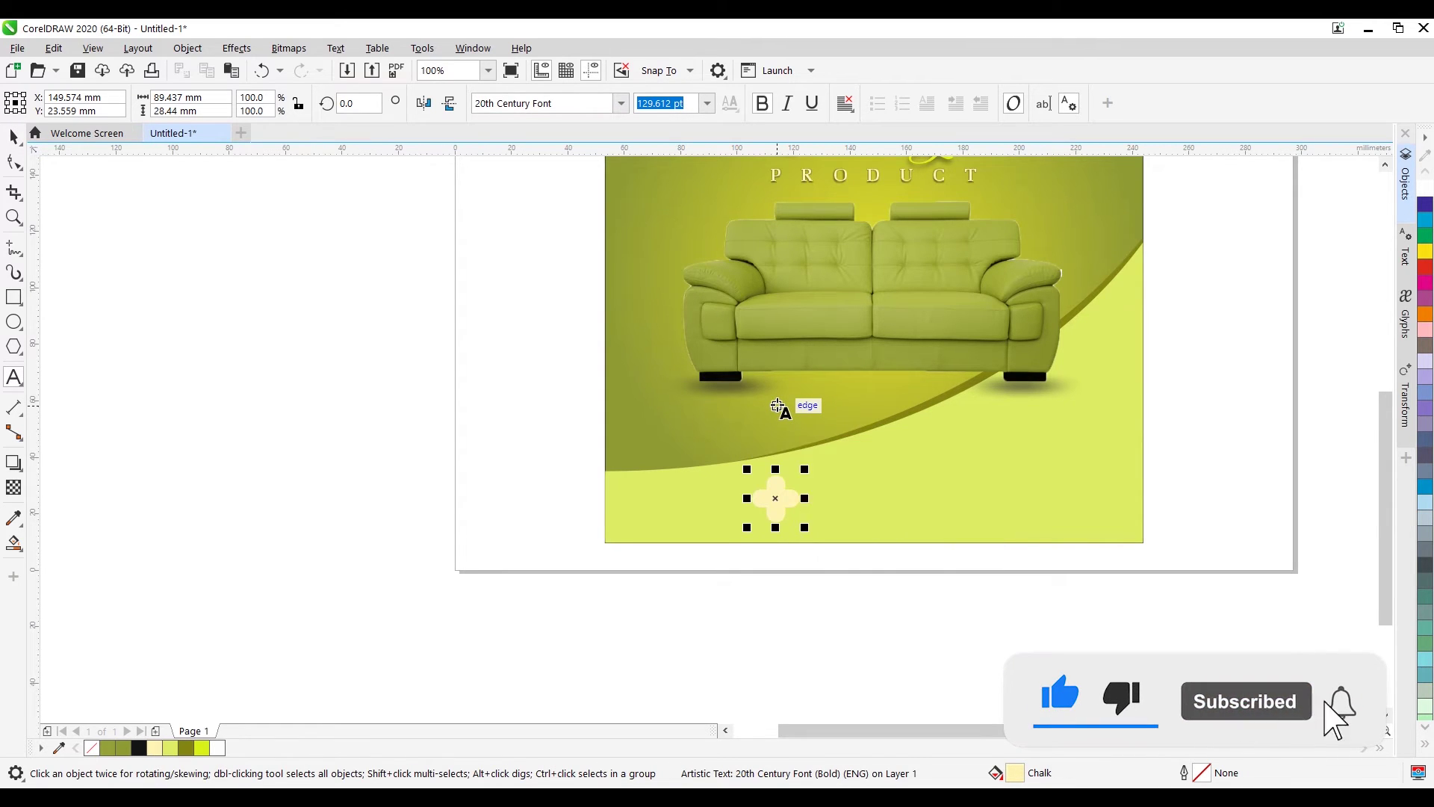
pyautogui.write('00 1234')
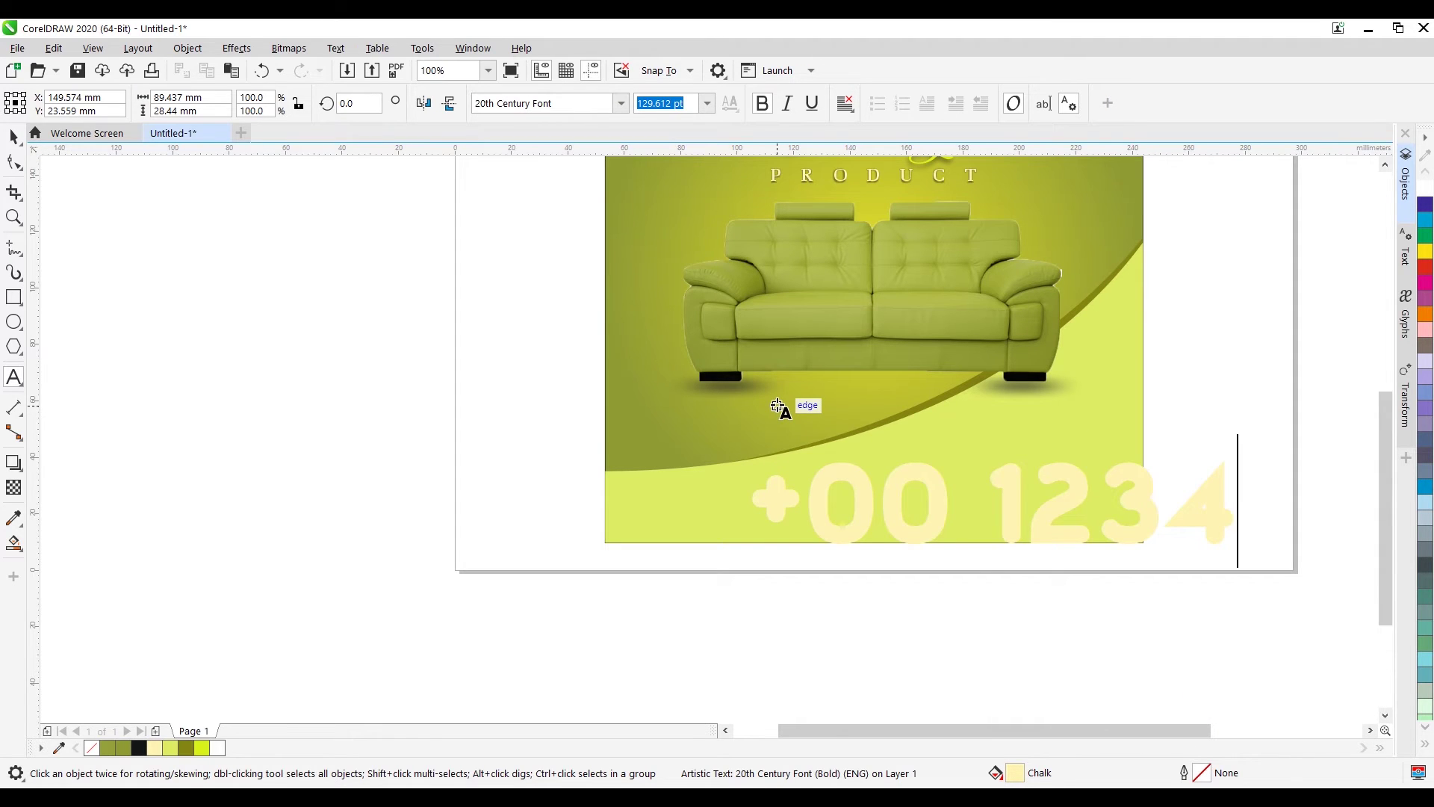
pyautogui.write('56789')
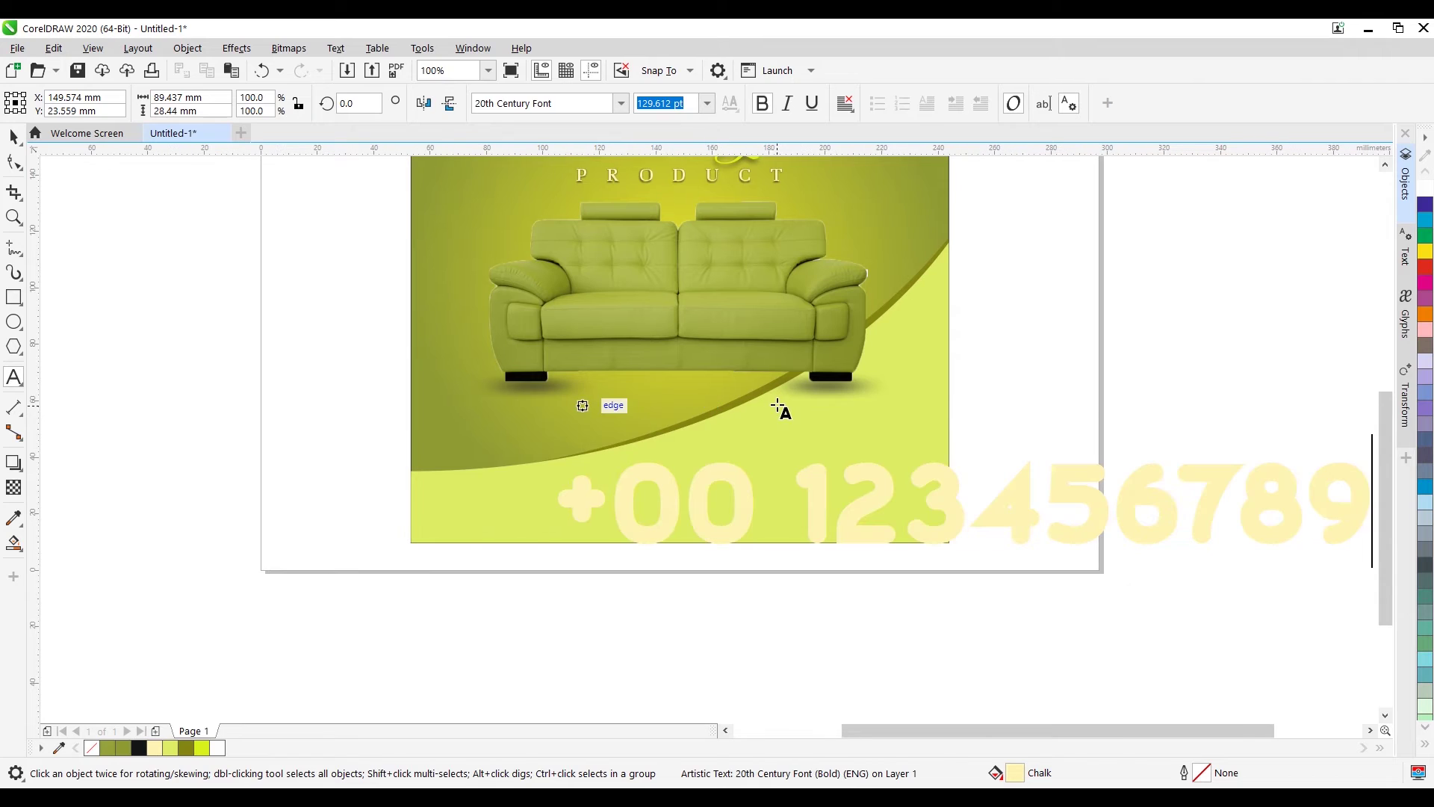
pyautogui.click(970, 499)
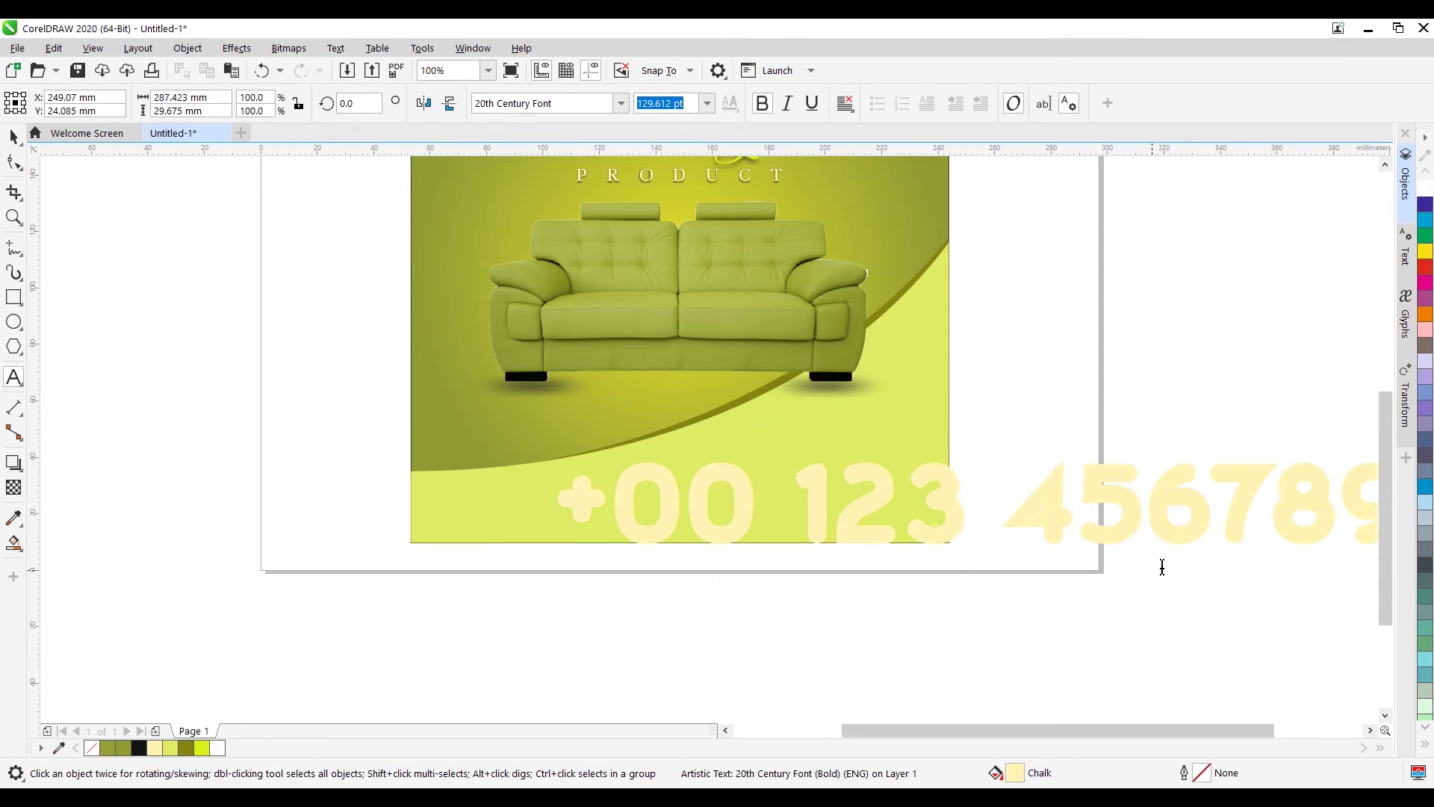
pyautogui.scroll(-2, 979, 504)
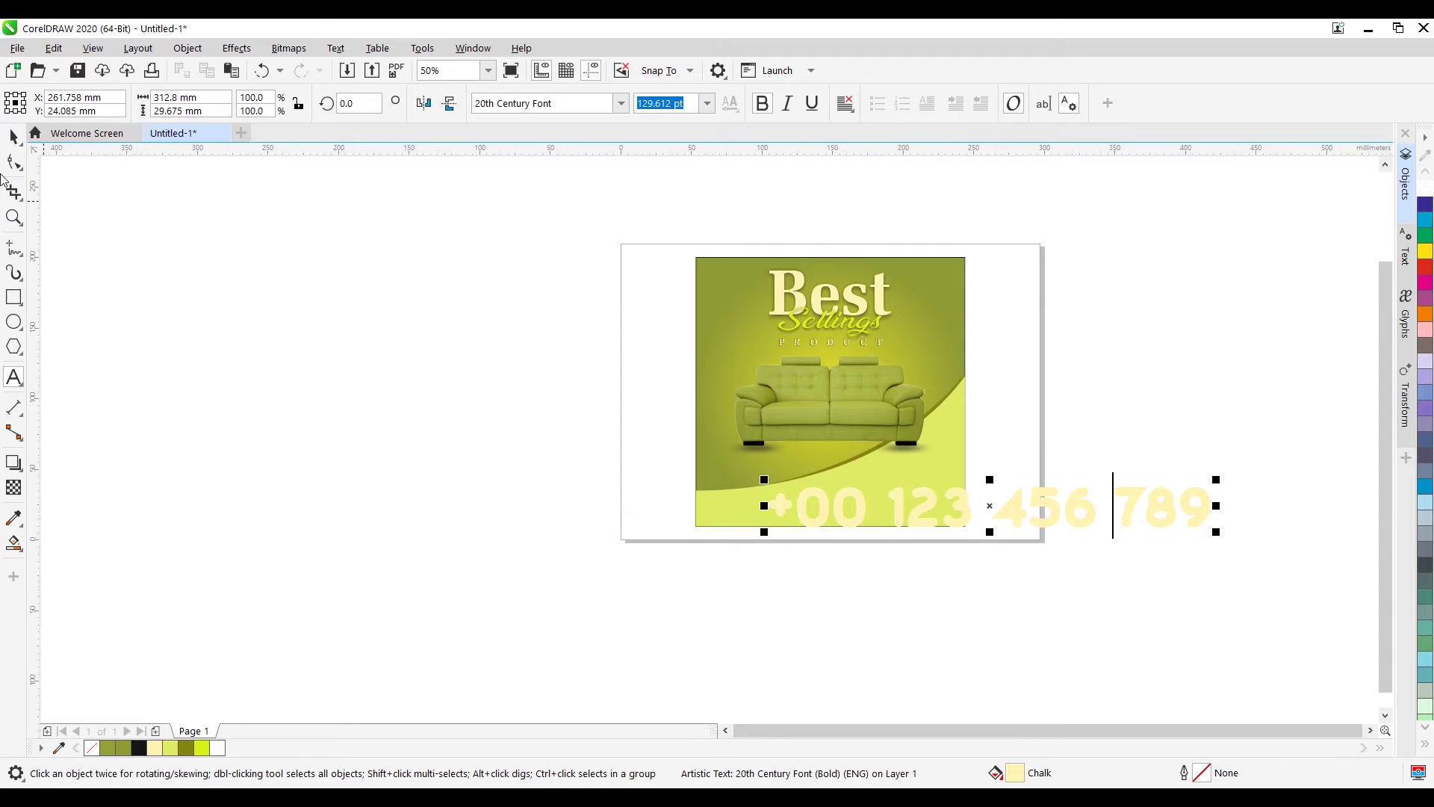
# Step: Fill the phone number with olive green #8F9B34 and scale it to about 54 mm wide near the square's lower-left corner
pyautogui.hotkey('ctrl', 'space')
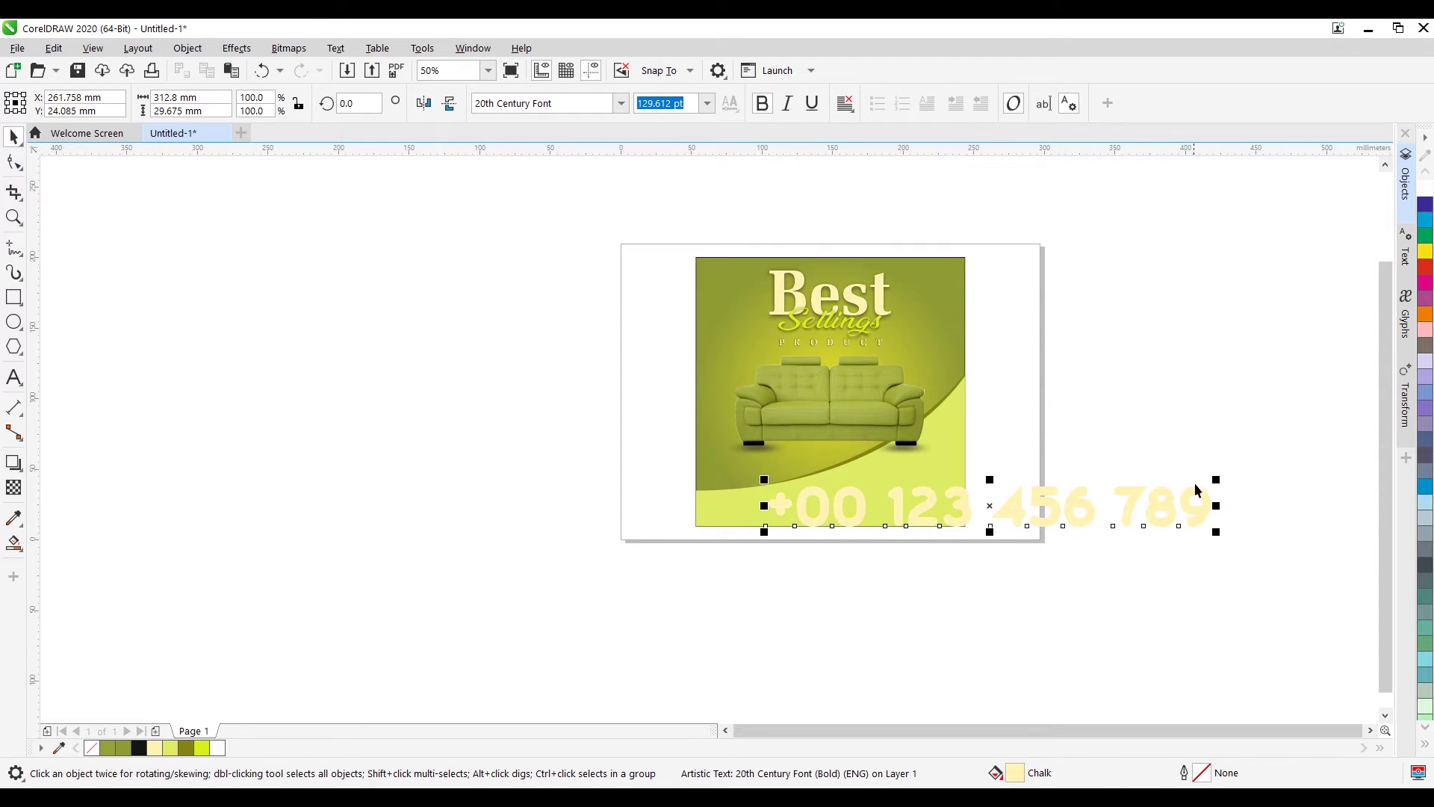
pyautogui.click(116, 749)
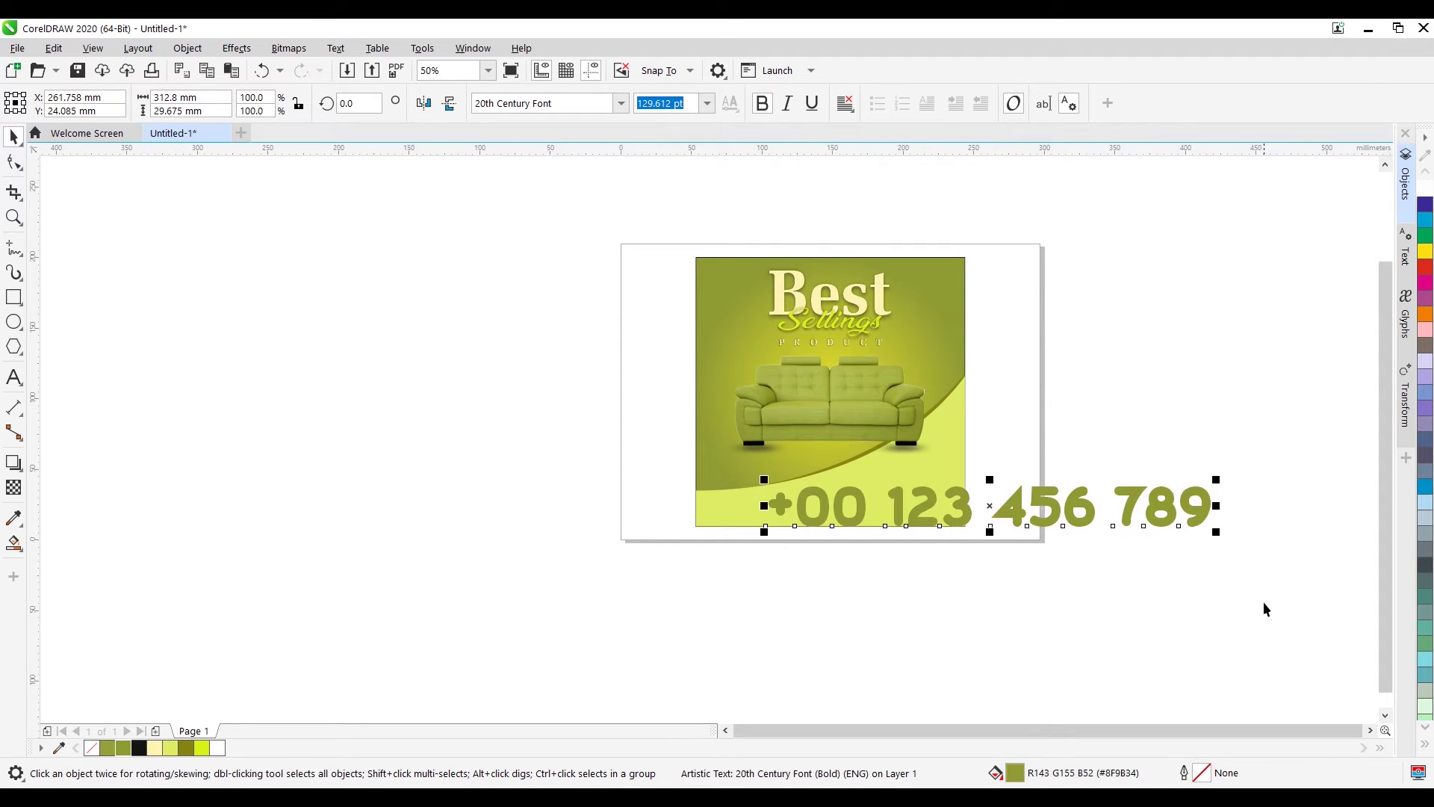
pyautogui.moveTo(1219, 480); pyautogui.dragTo(790, 485)
pyautogui.scroll(2, 766, 539)
pyautogui.moveTo(878, 461); pyautogui.dragTo(817, 473)
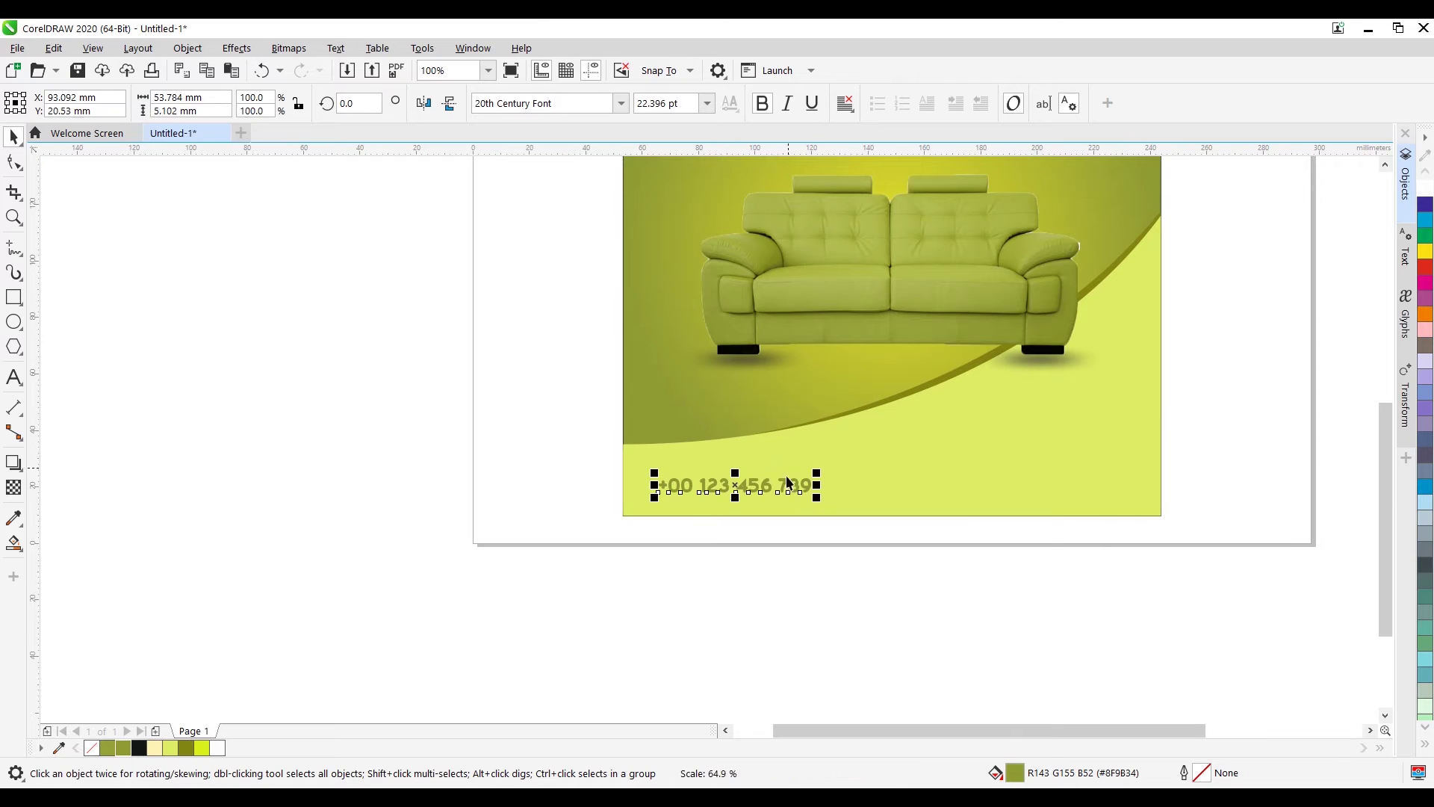
# Step: Set the phone number's font to Adobe Fan Heiti Std B
pyautogui.click(622, 105)
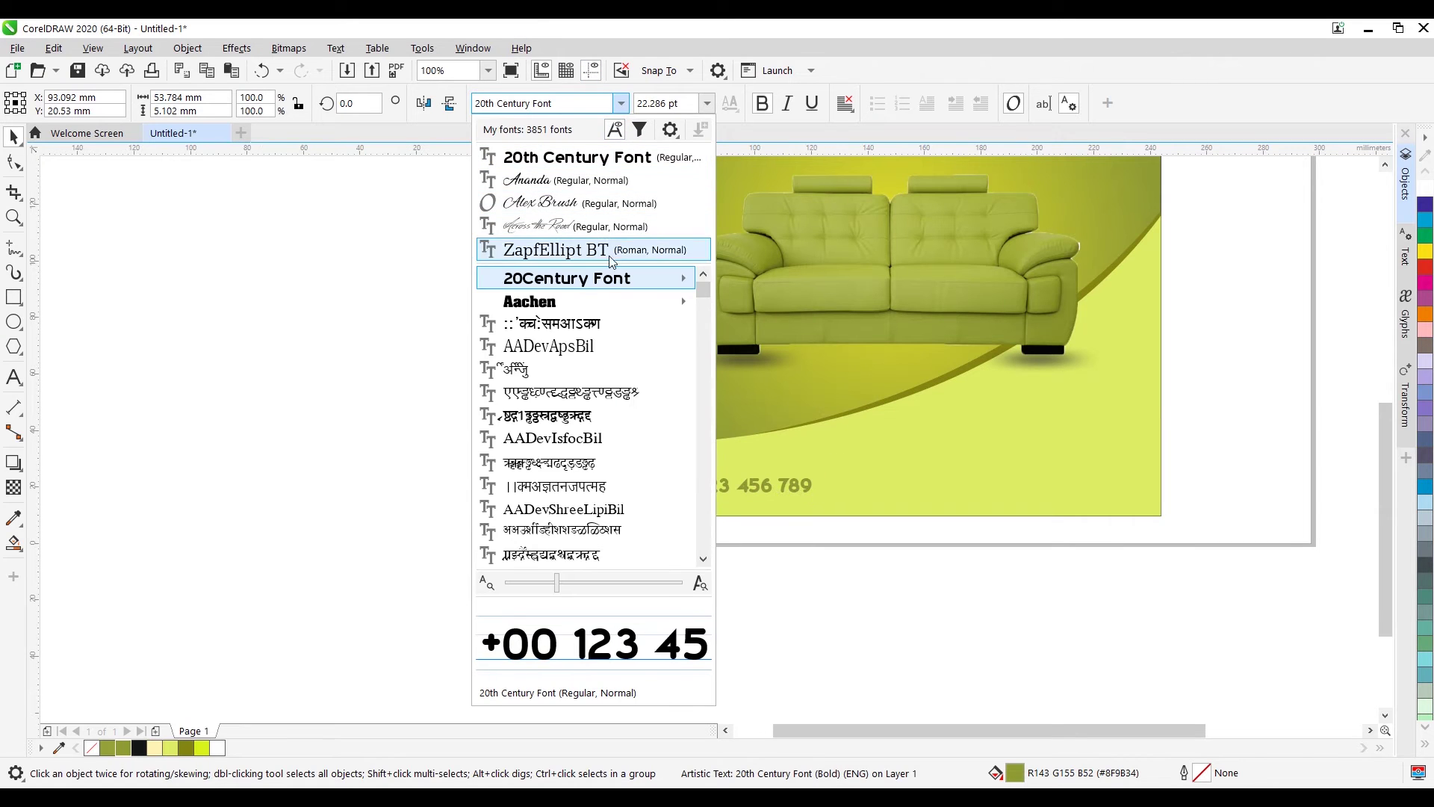
pyautogui.scroll(-5, 705, 564)
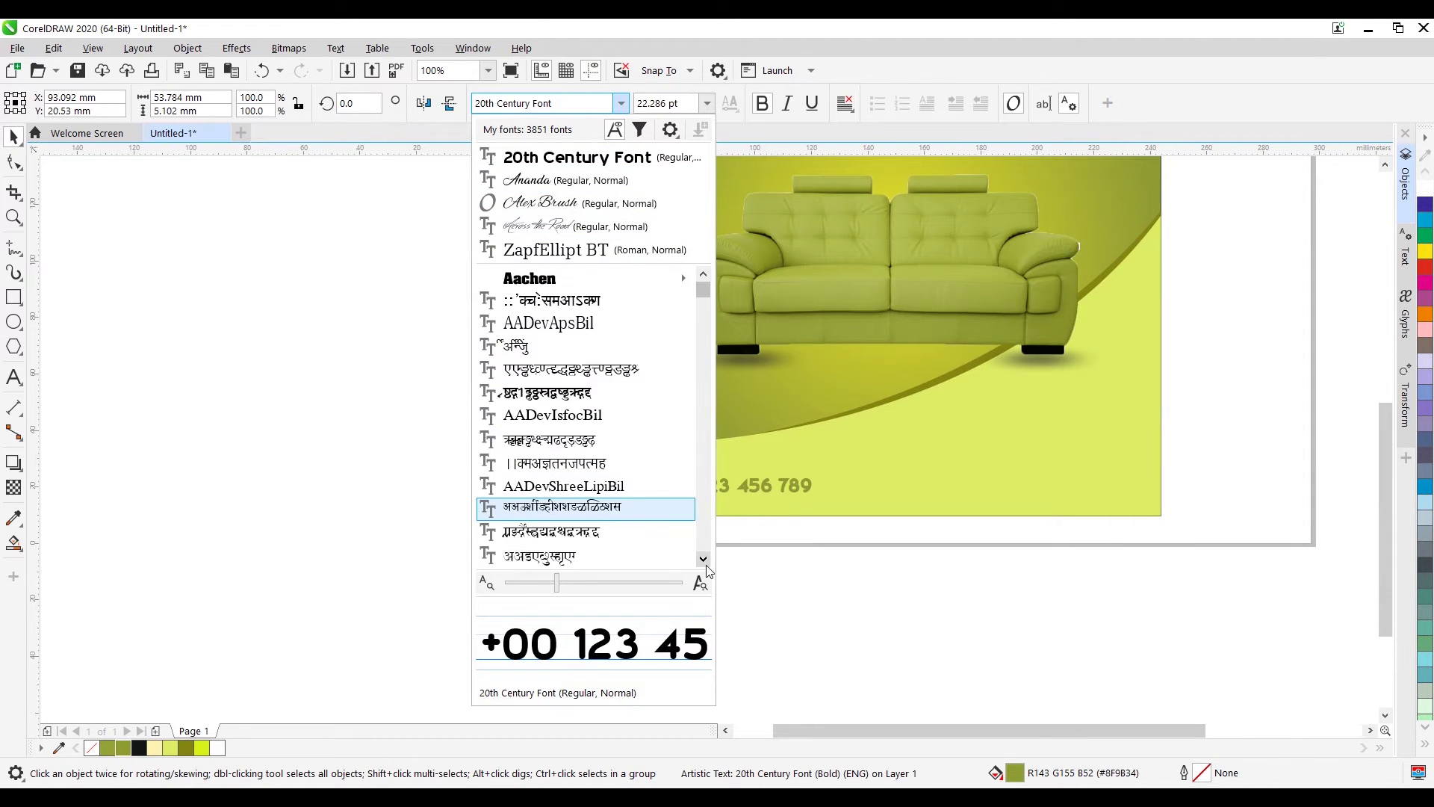
pyautogui.scroll(-3, 705, 565)
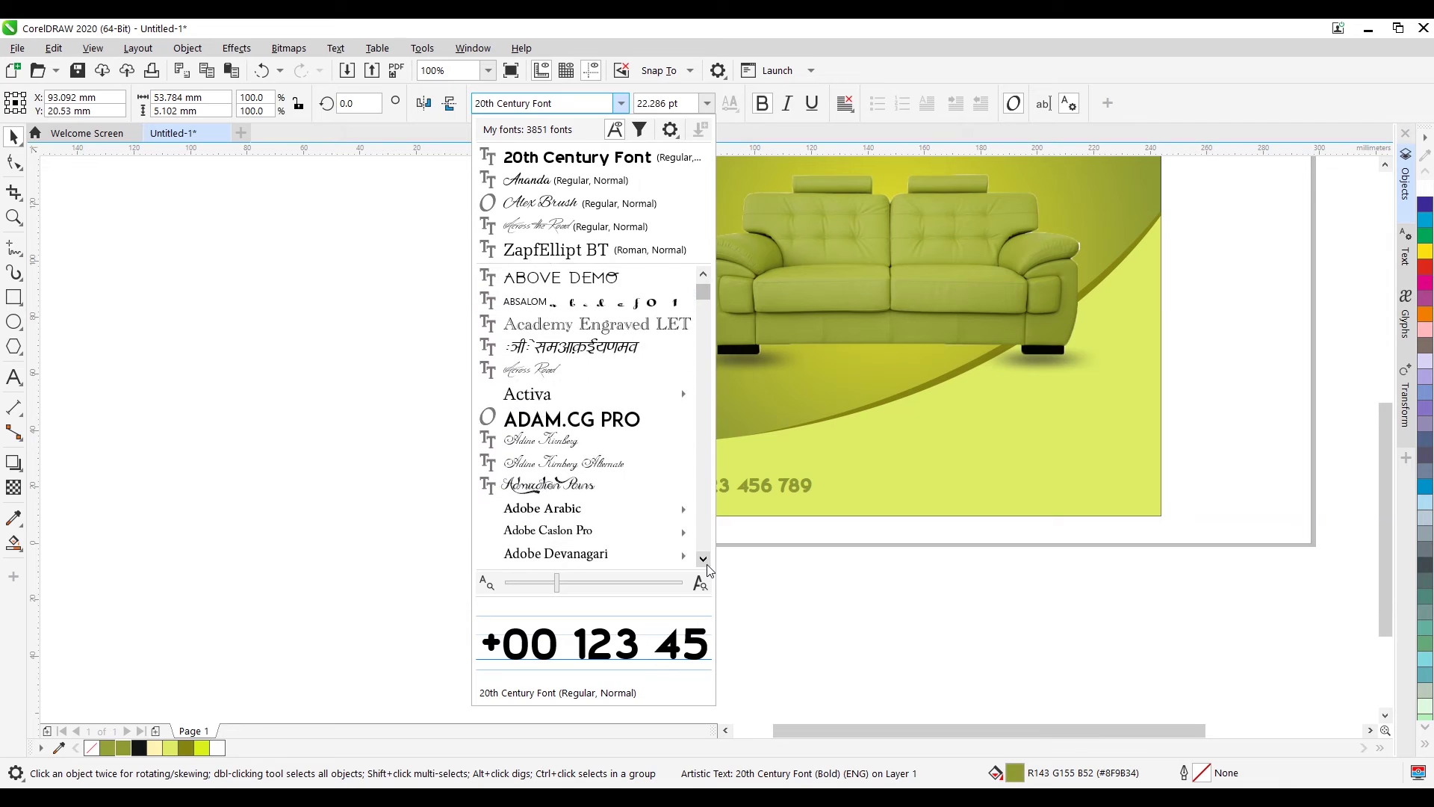
pyautogui.click(756, 517)
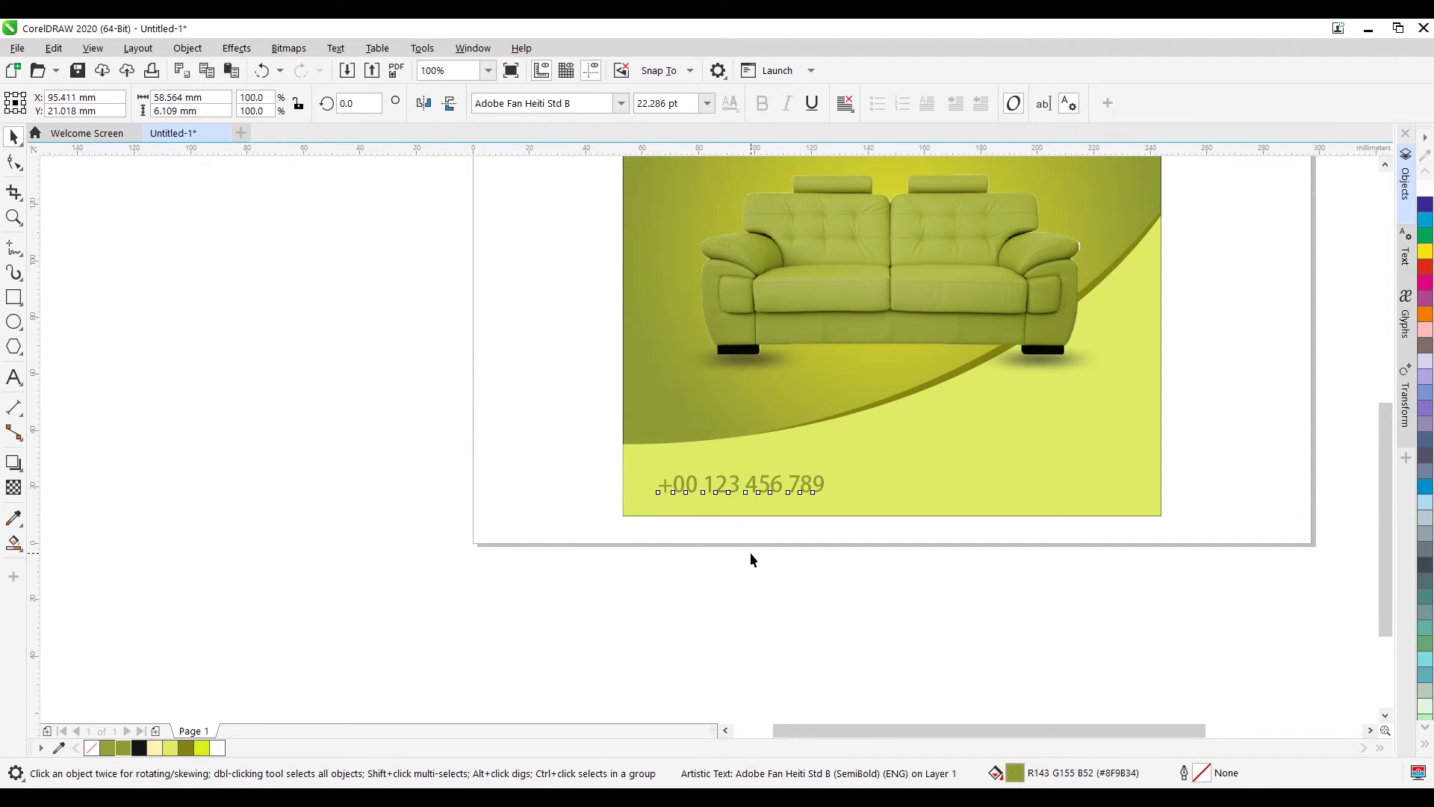
# Step: Shrink the phone number proportionally to about 17 pt, 45 mm wide, and fill it with black
pyautogui.scroll(2, 777, 493)
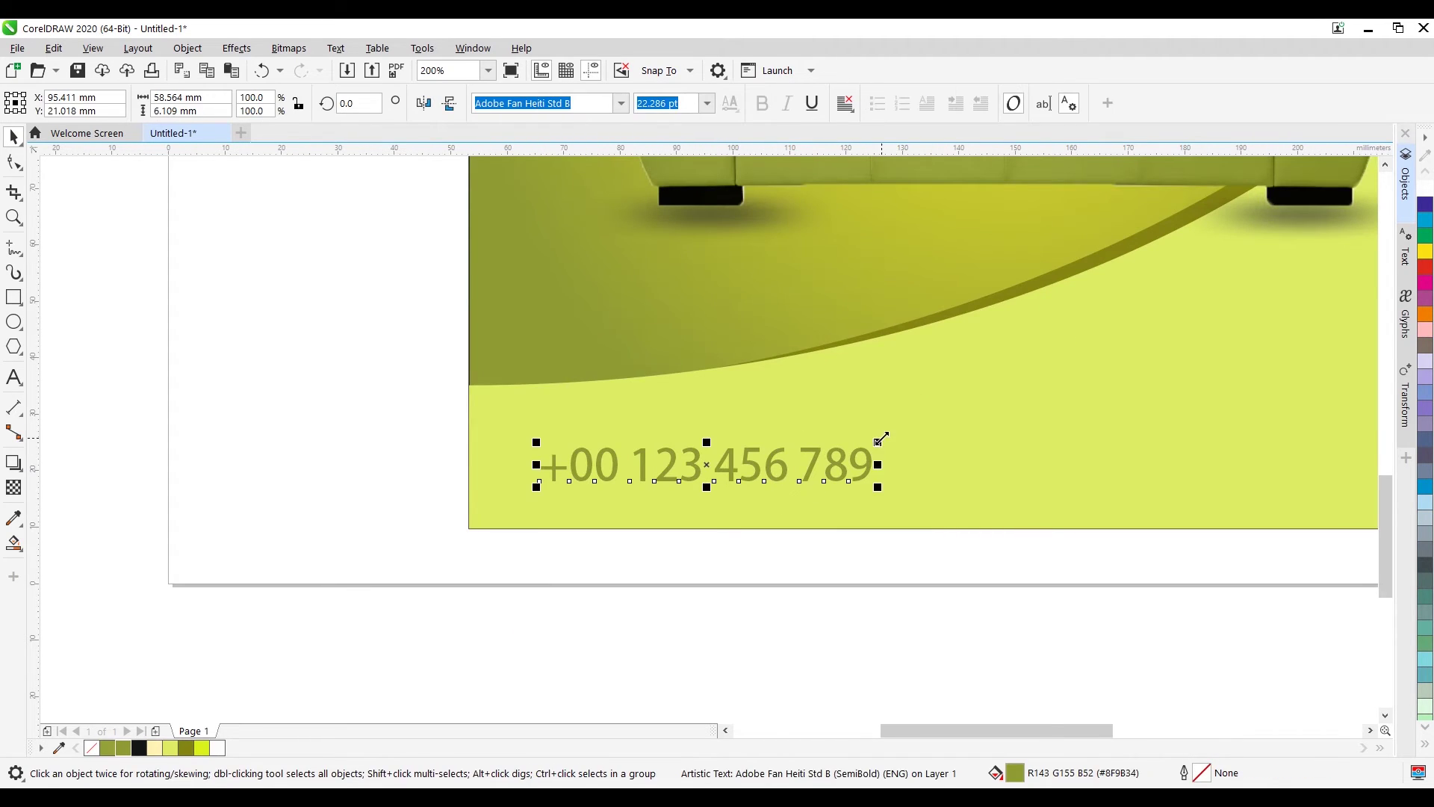
pyautogui.moveTo(879, 442); pyautogui.dragTo(804, 446)
pyautogui.scroll(-3, 733, 441)
pyautogui.scroll(2, 777, 482)
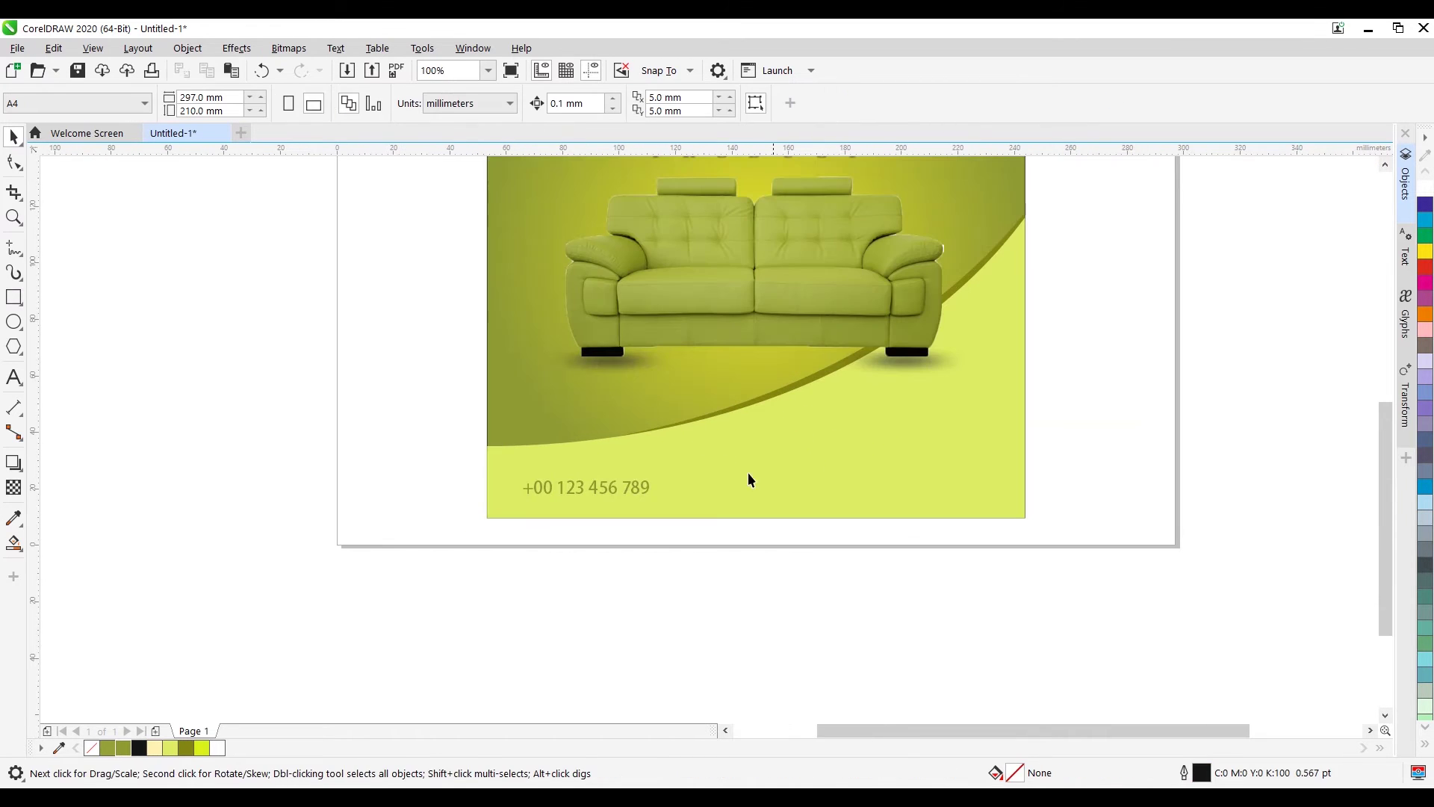
pyautogui.click(637, 486)
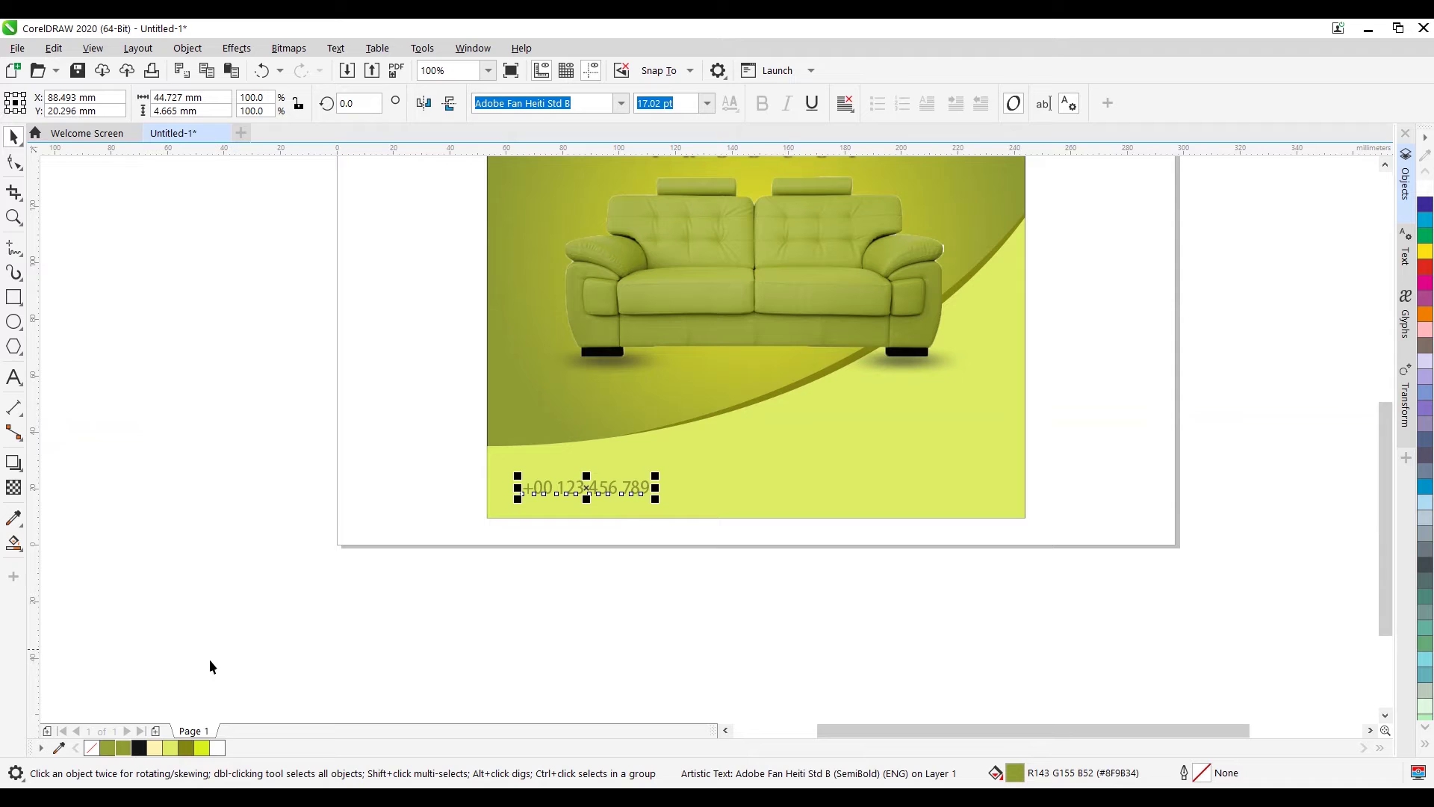
pyautogui.click(139, 747)
pyautogui.press('Escape')
pyautogui.scroll(-2, 620, 508)
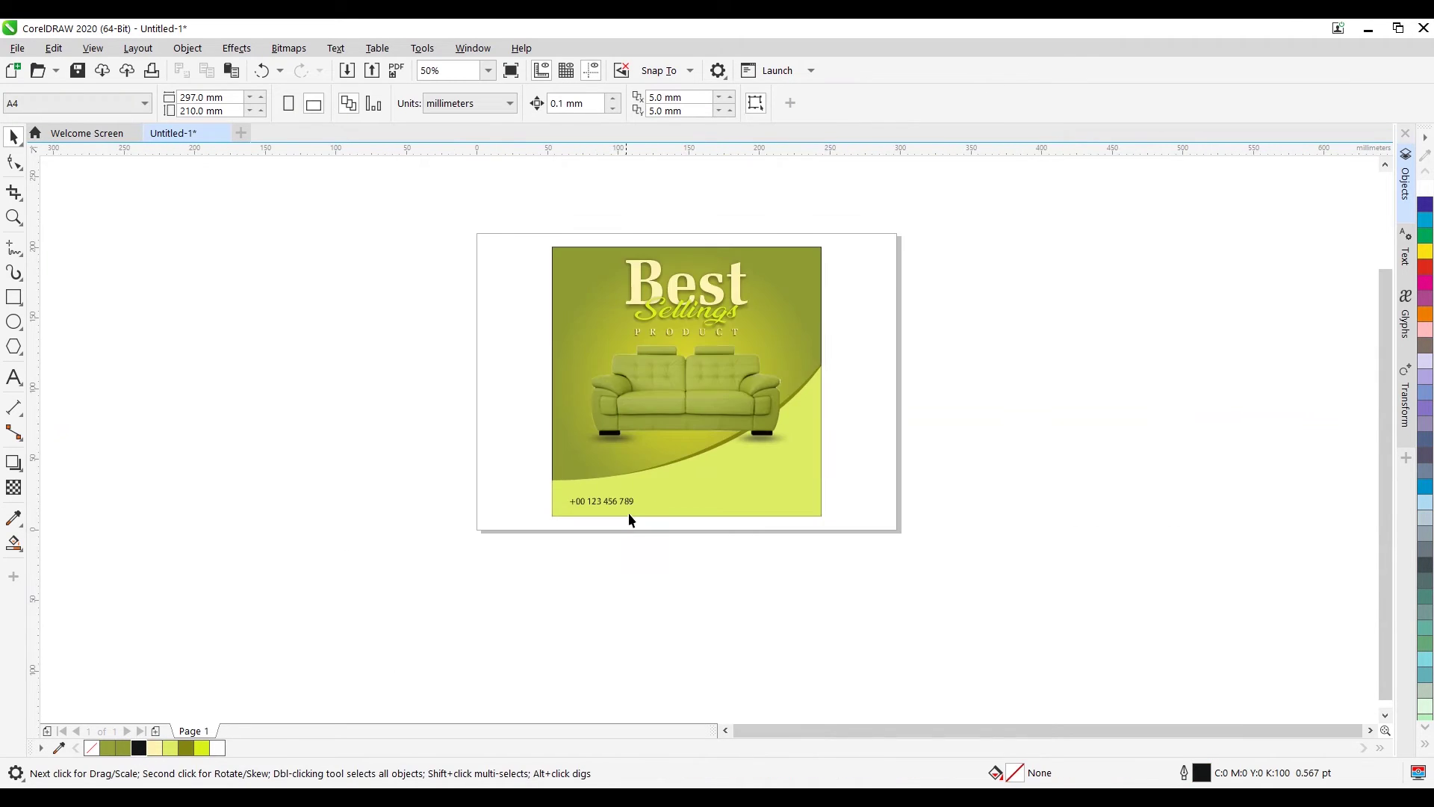
# Step: Raise the phone number by about 3.2 mm and shrink it to about 13.4 pt, keeping it near the square's left edge
pyautogui.scroll(2, 627, 515)
pyautogui.moveTo(624, 505); pyautogui.dragTo(625, 496)
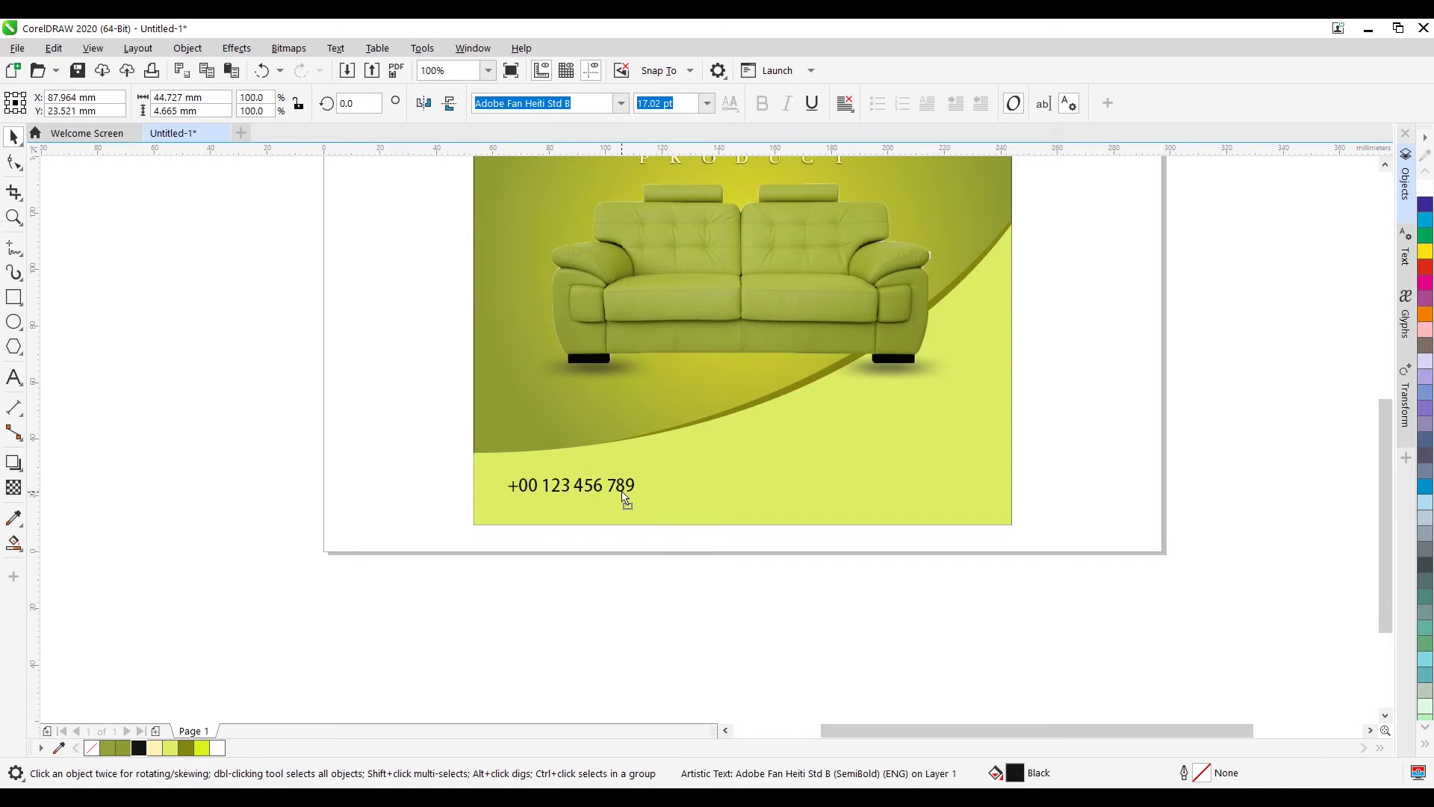
pyautogui.scroll(-2, 581, 542)
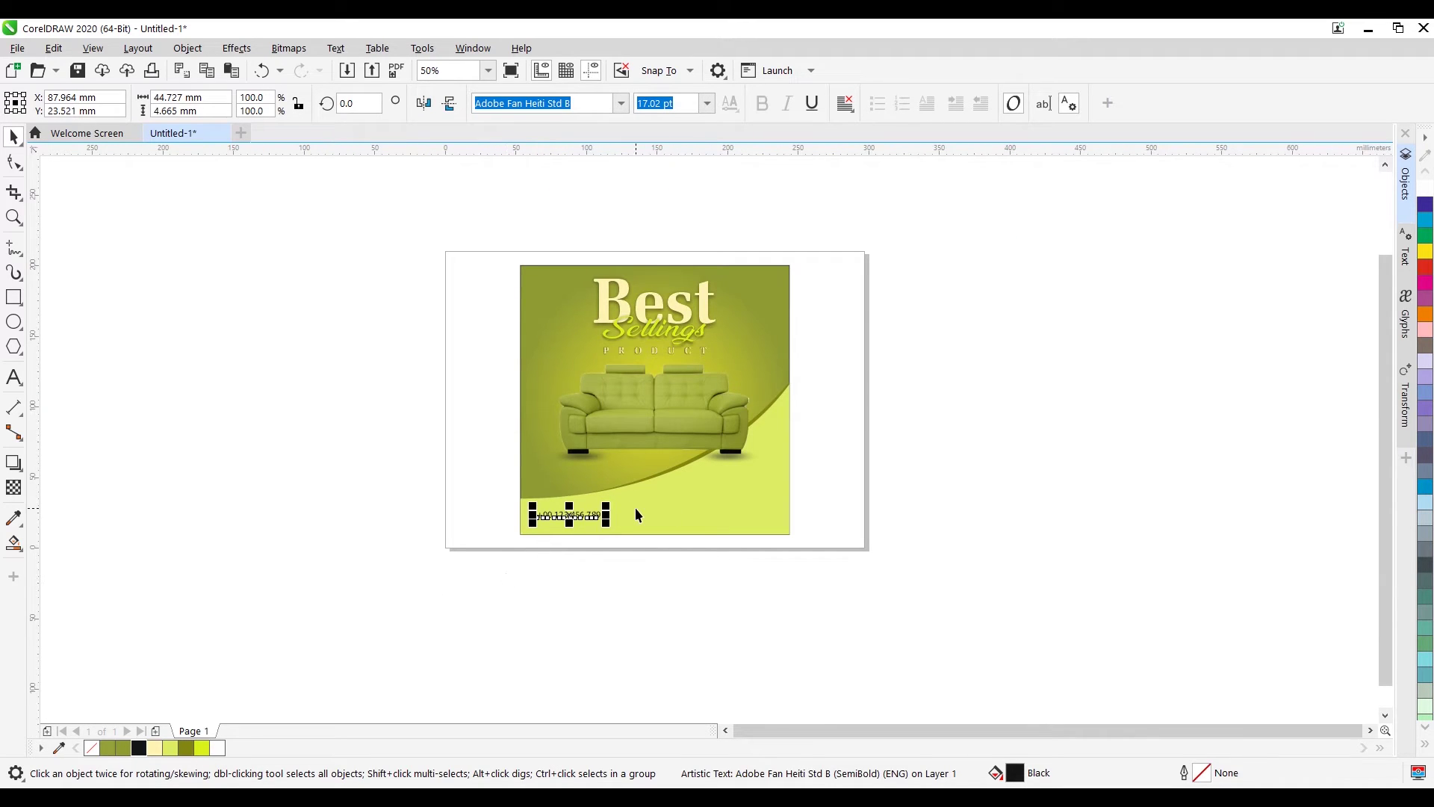
pyautogui.moveTo(607, 511); pyautogui.dragTo(531, 522)
pyautogui.scroll(2, 607, 510)
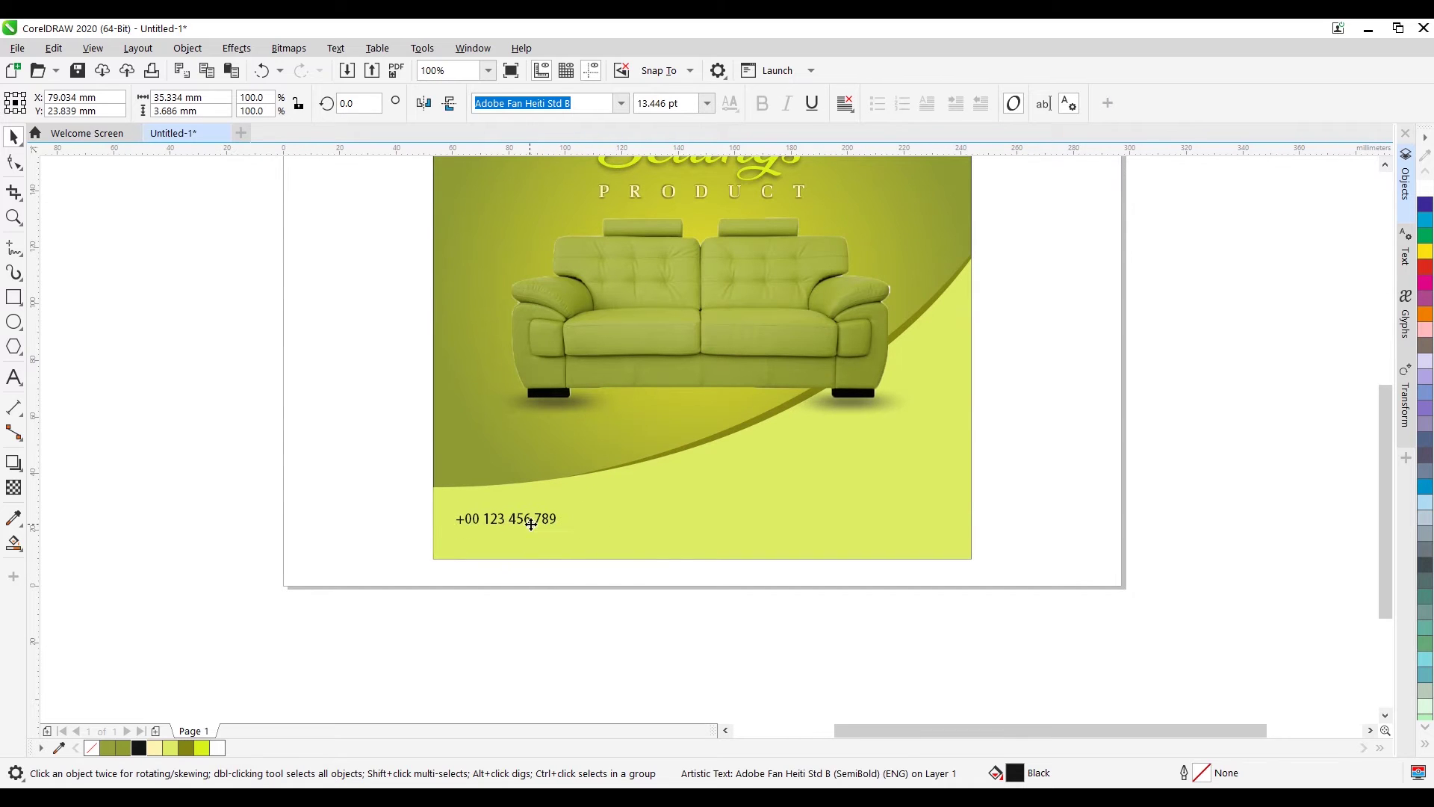
pyautogui.click(122, 467)
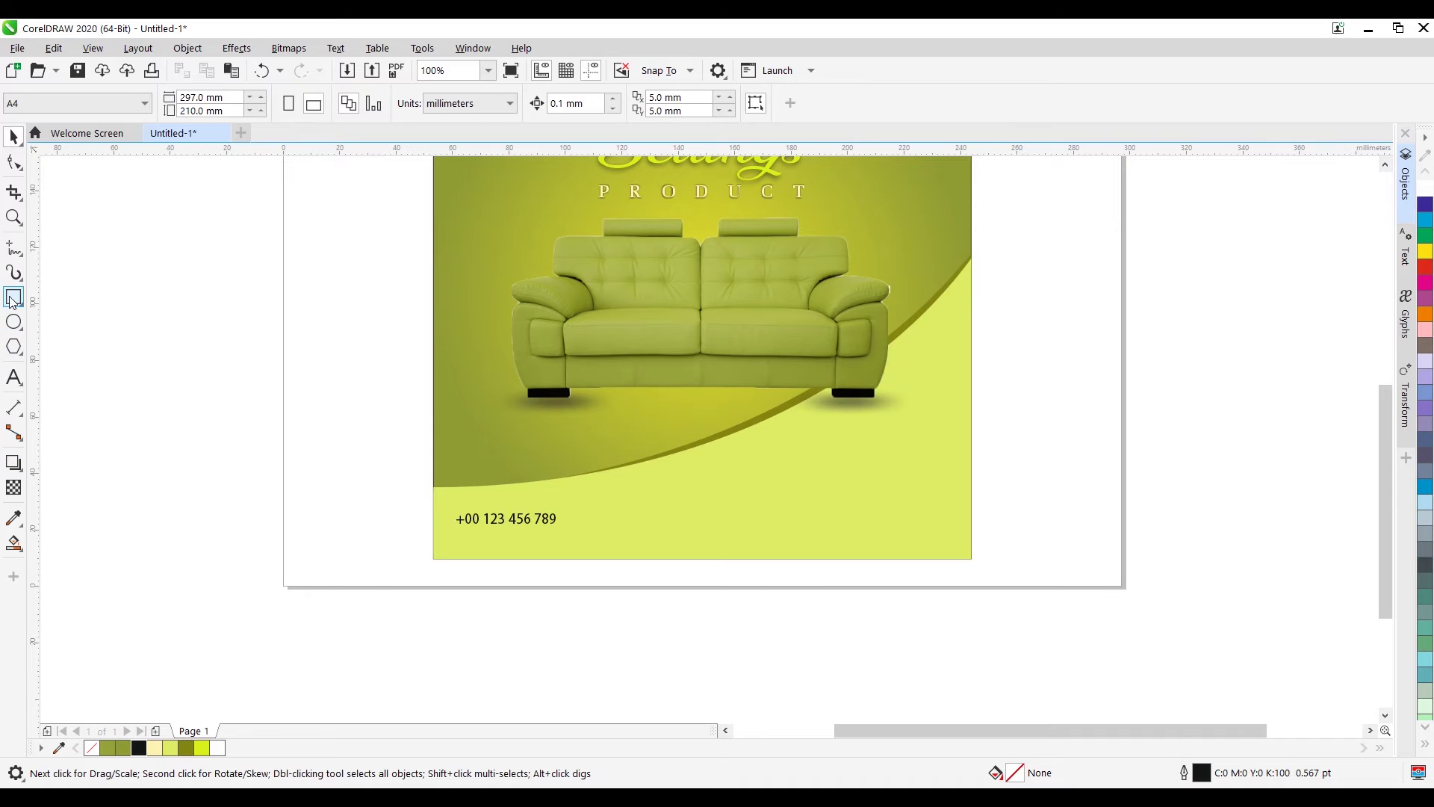
# Step: Duplicate the phone number about 40 mm to the right on the same baseline
pyautogui.click(14, 296)
pyautogui.click(13, 139)
pyautogui.moveTo(528, 518); pyautogui.dragTo(605, 528)
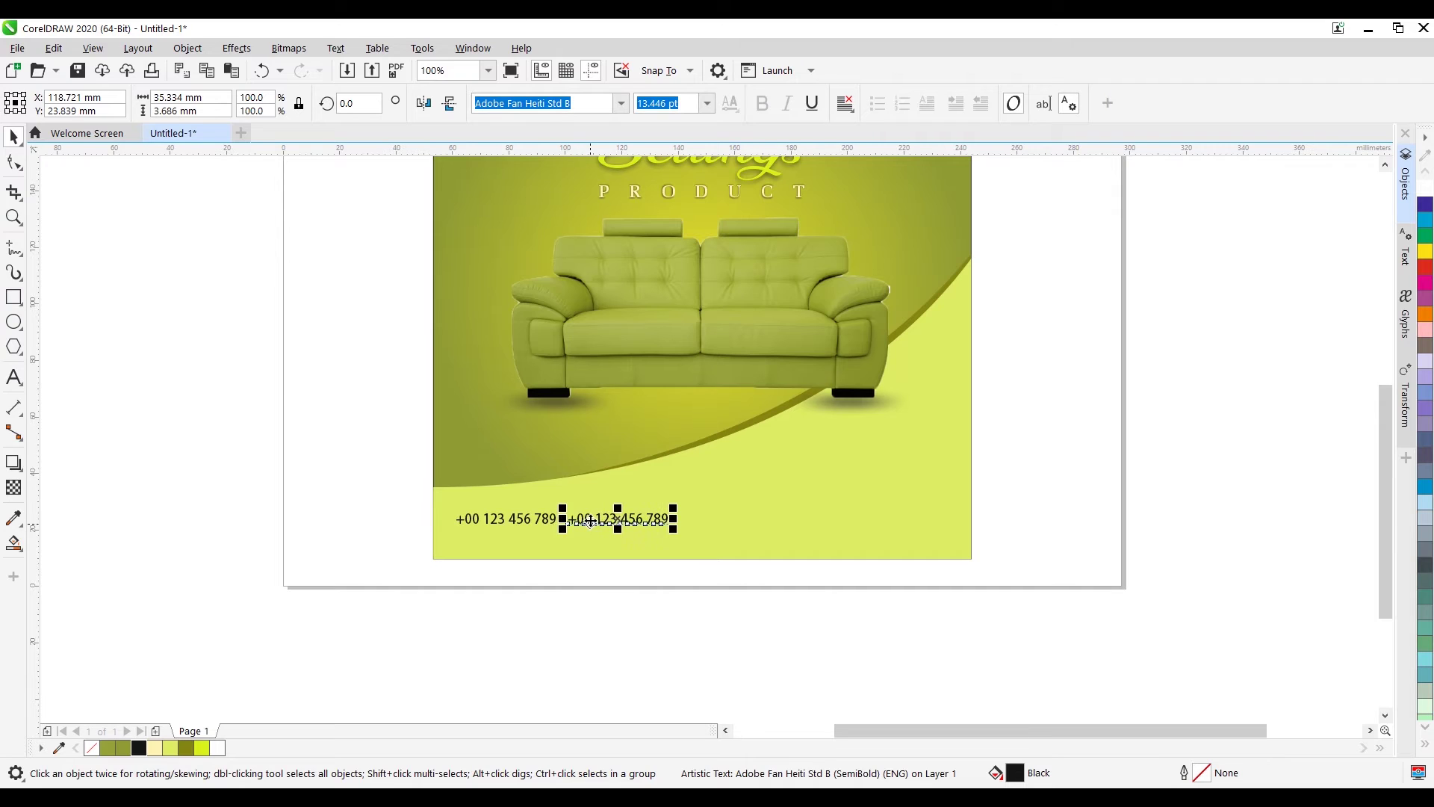
# Step: Replace the duplicated phone number with the placeholder contact e-mail address in lowercase letters
pyautogui.doubleClick(592, 518)
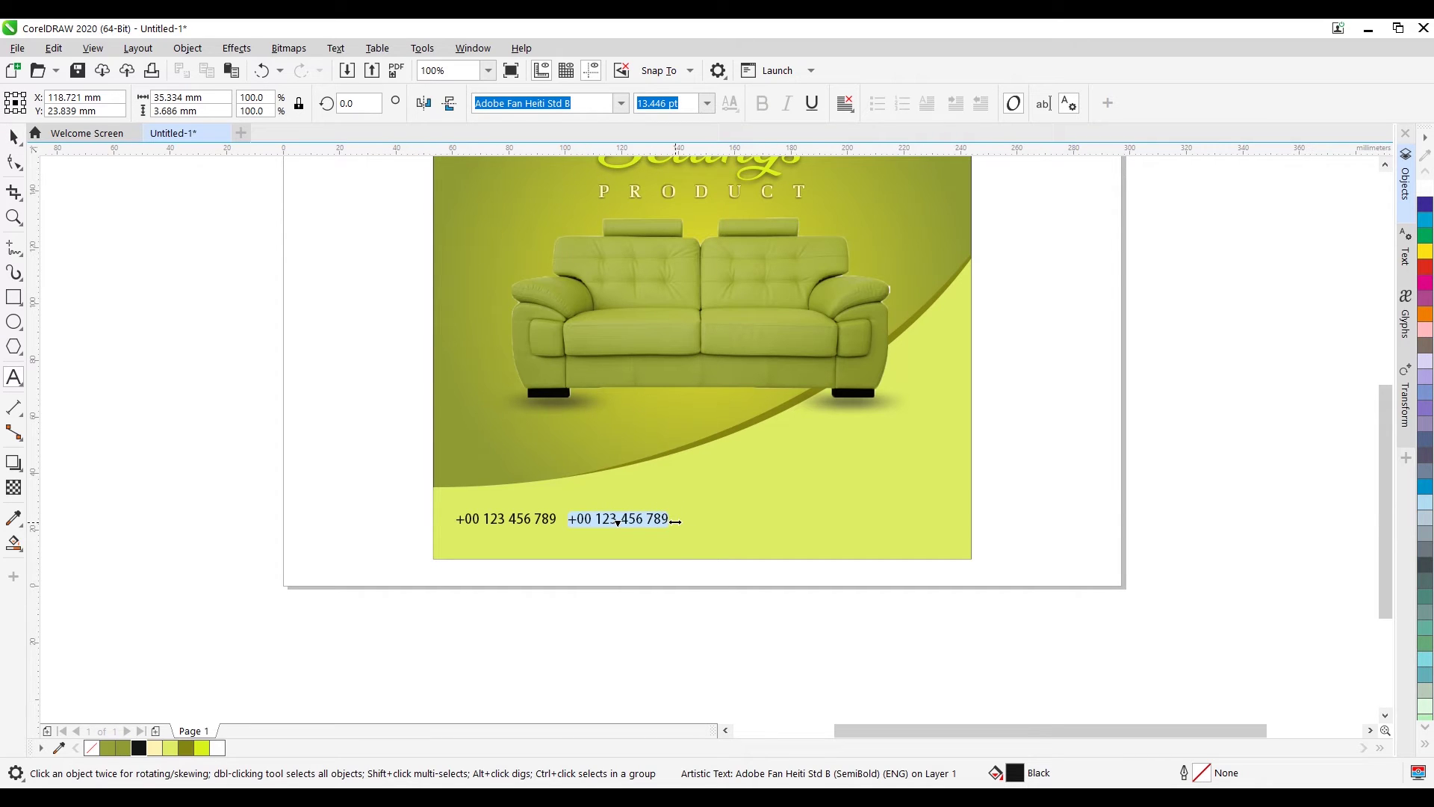
pyautogui.write('M')
pyautogui.press('BackSpace')
pyautogui.press('BackSpace')
pyautogui.press('BackSpace')
pyautogui.press('capslock')
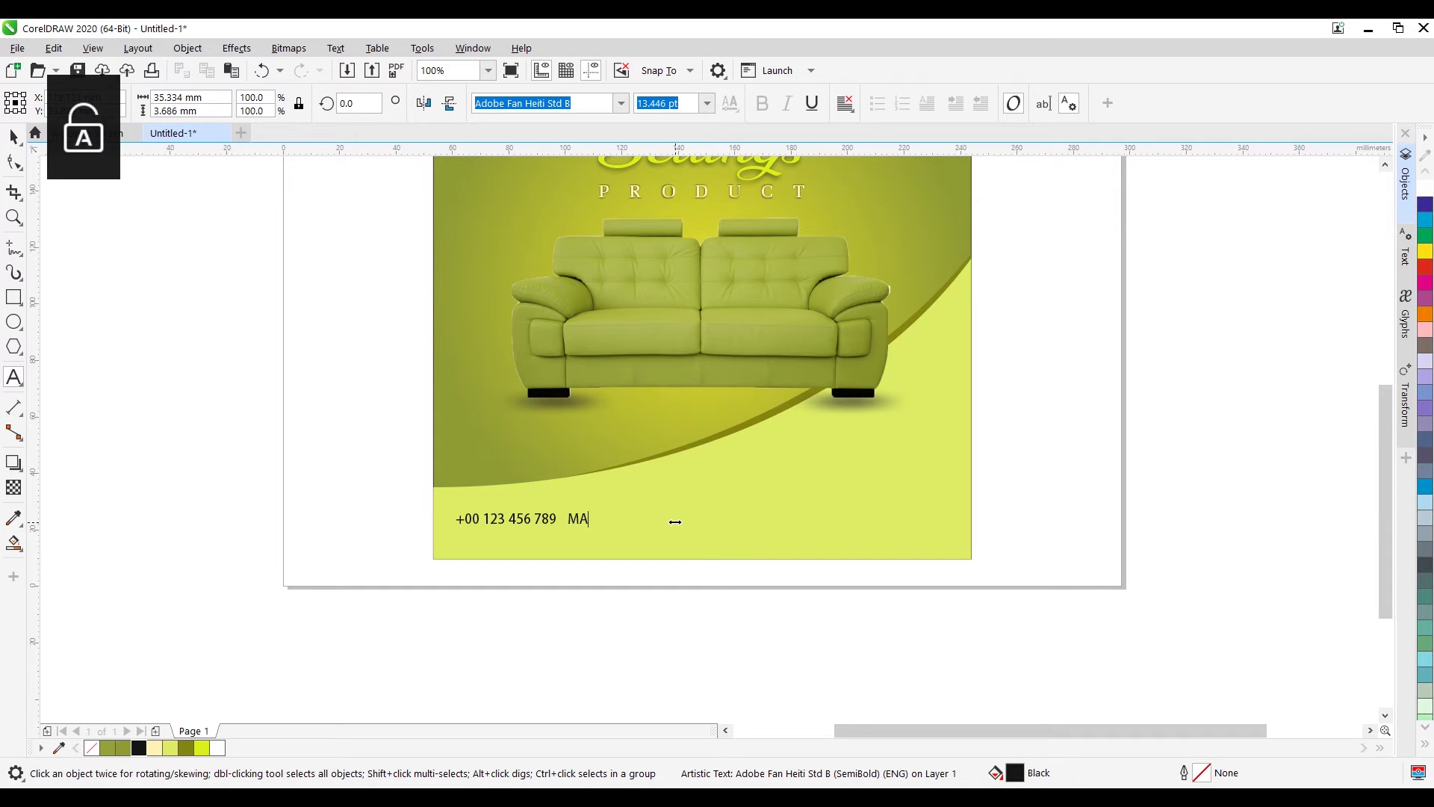
pyautogui.write('l')
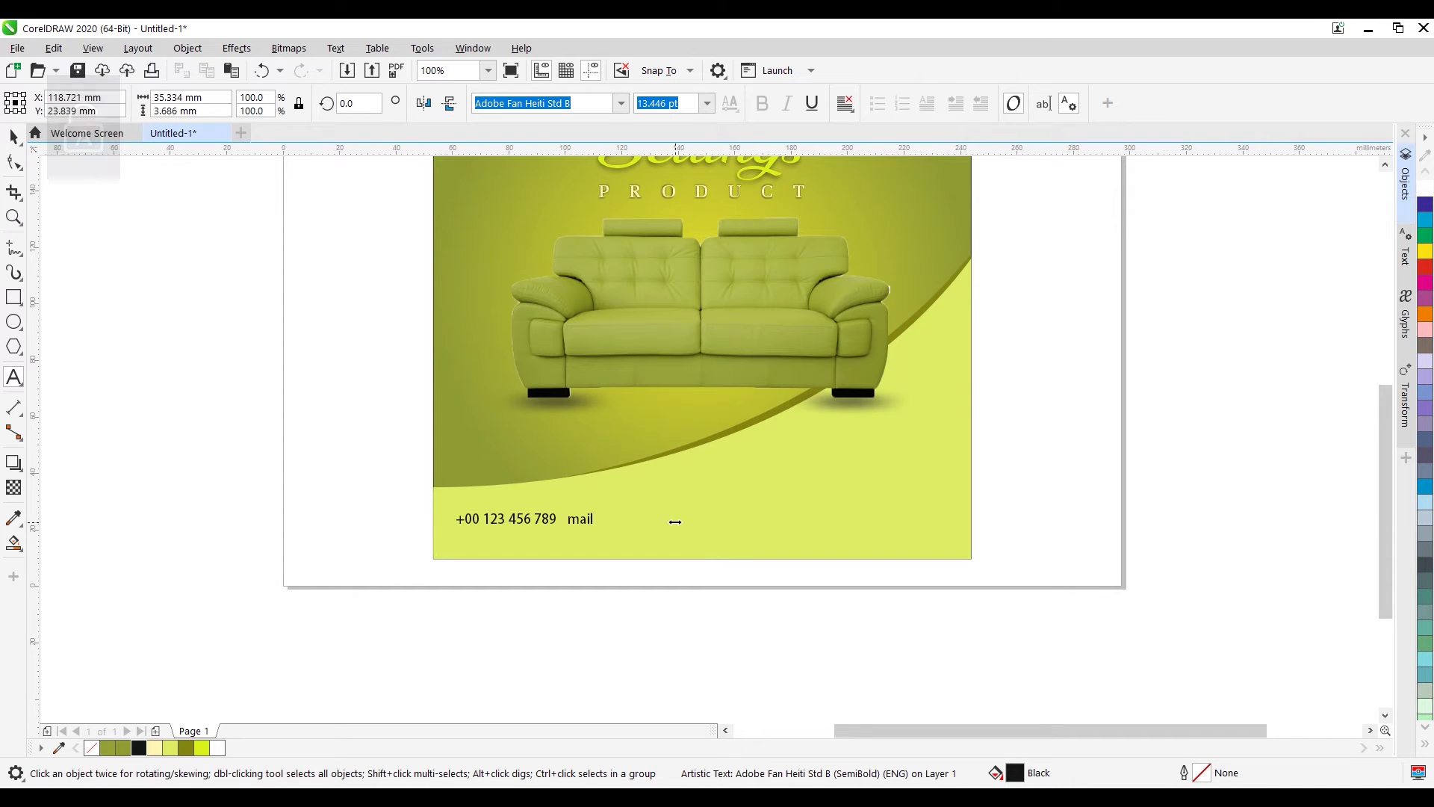
pyautogui.write('@webs')
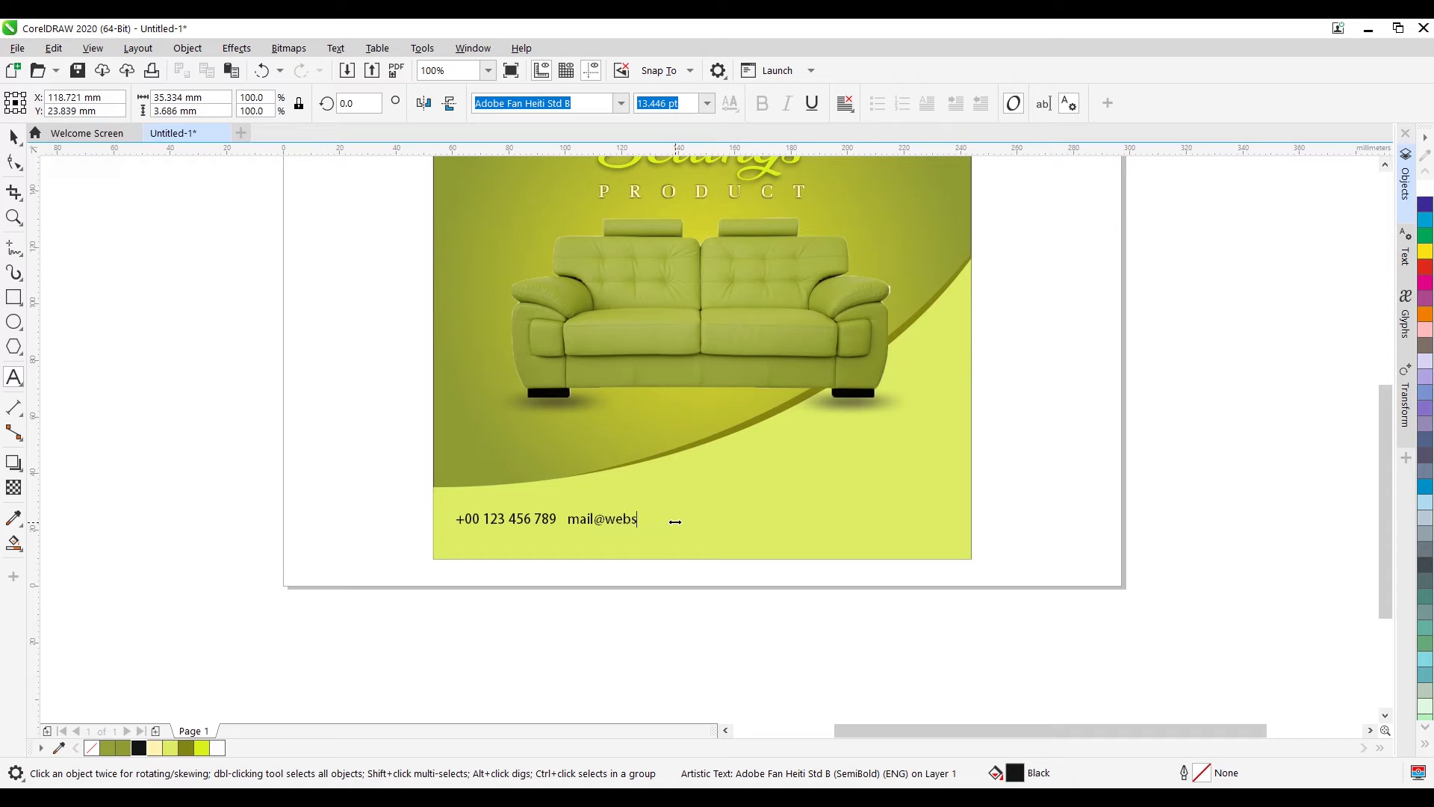
pyautogui.write('ite.com')
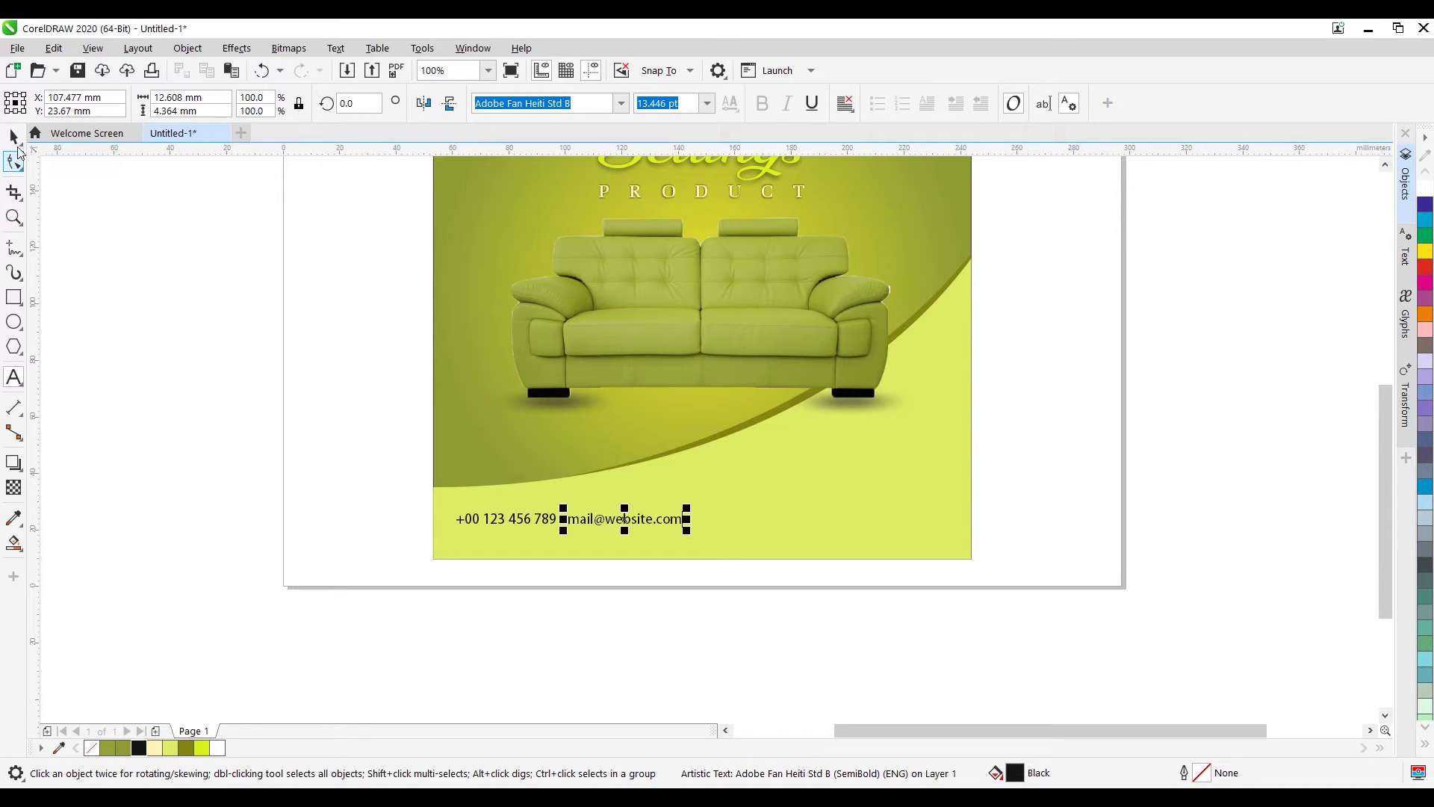
pyautogui.click(14, 137)
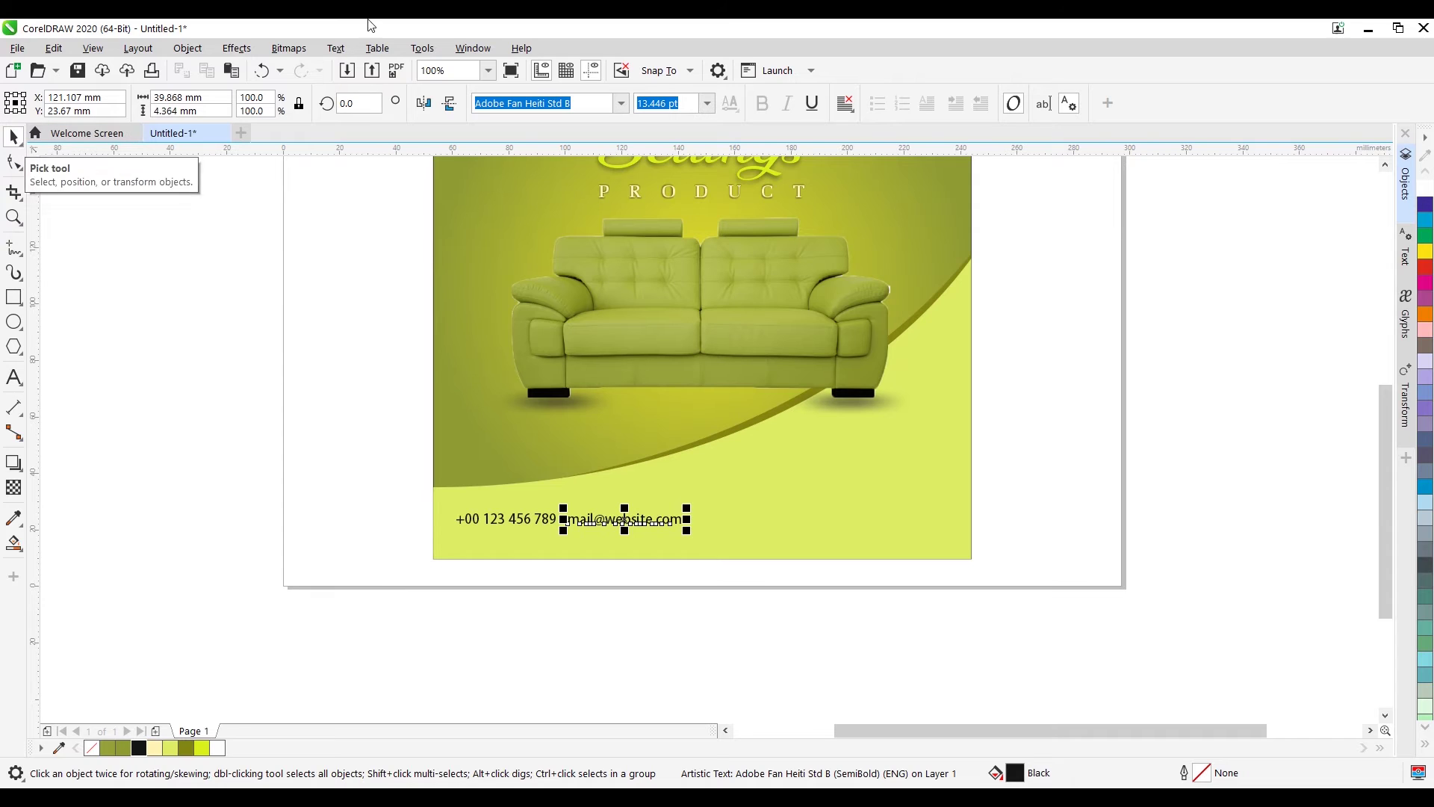
pyautogui.moveTo(654, 525); pyautogui.dragTo(803, 522)
pyautogui.doubleClick(804, 522)
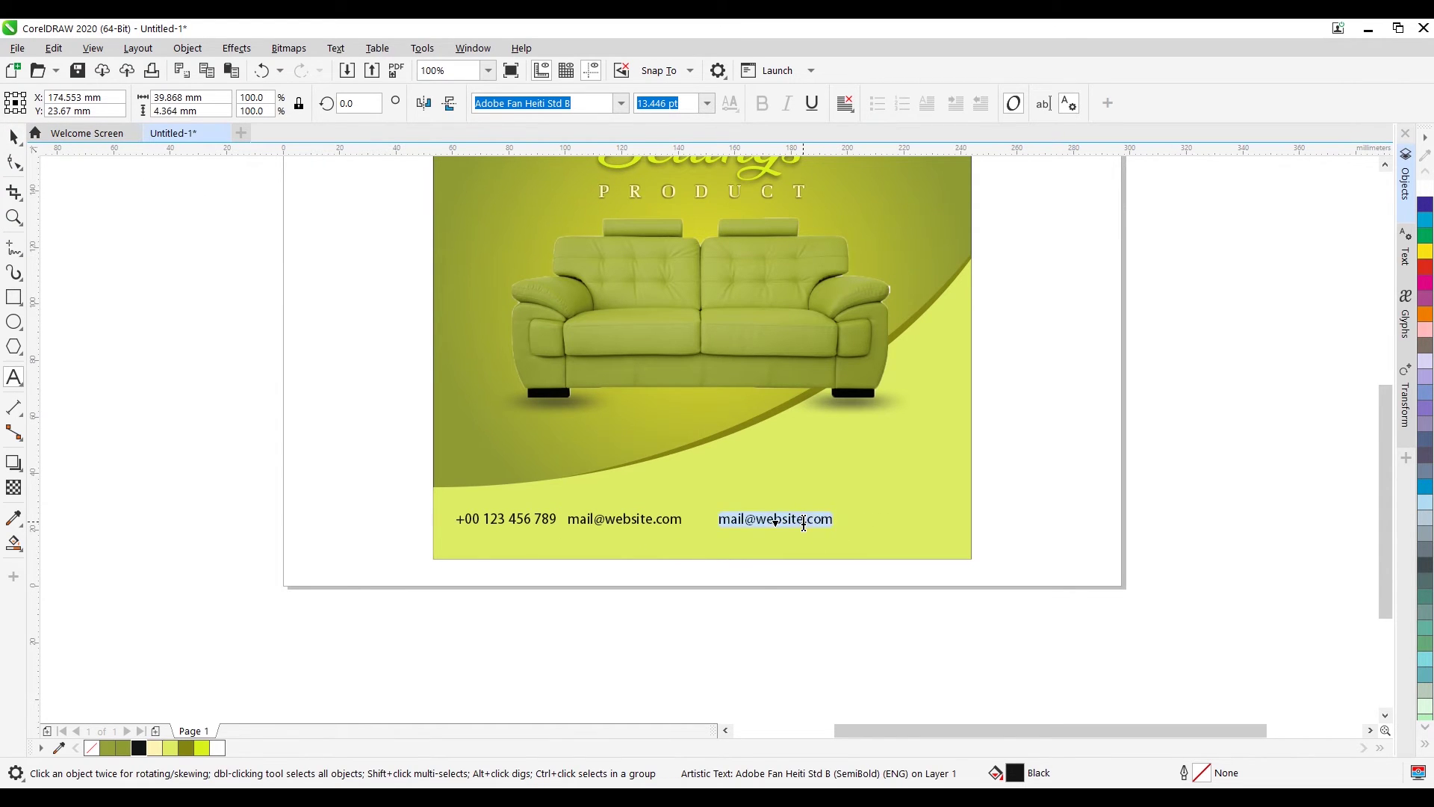
pyautogui.write('ww')
pyautogui.write('w.website.')
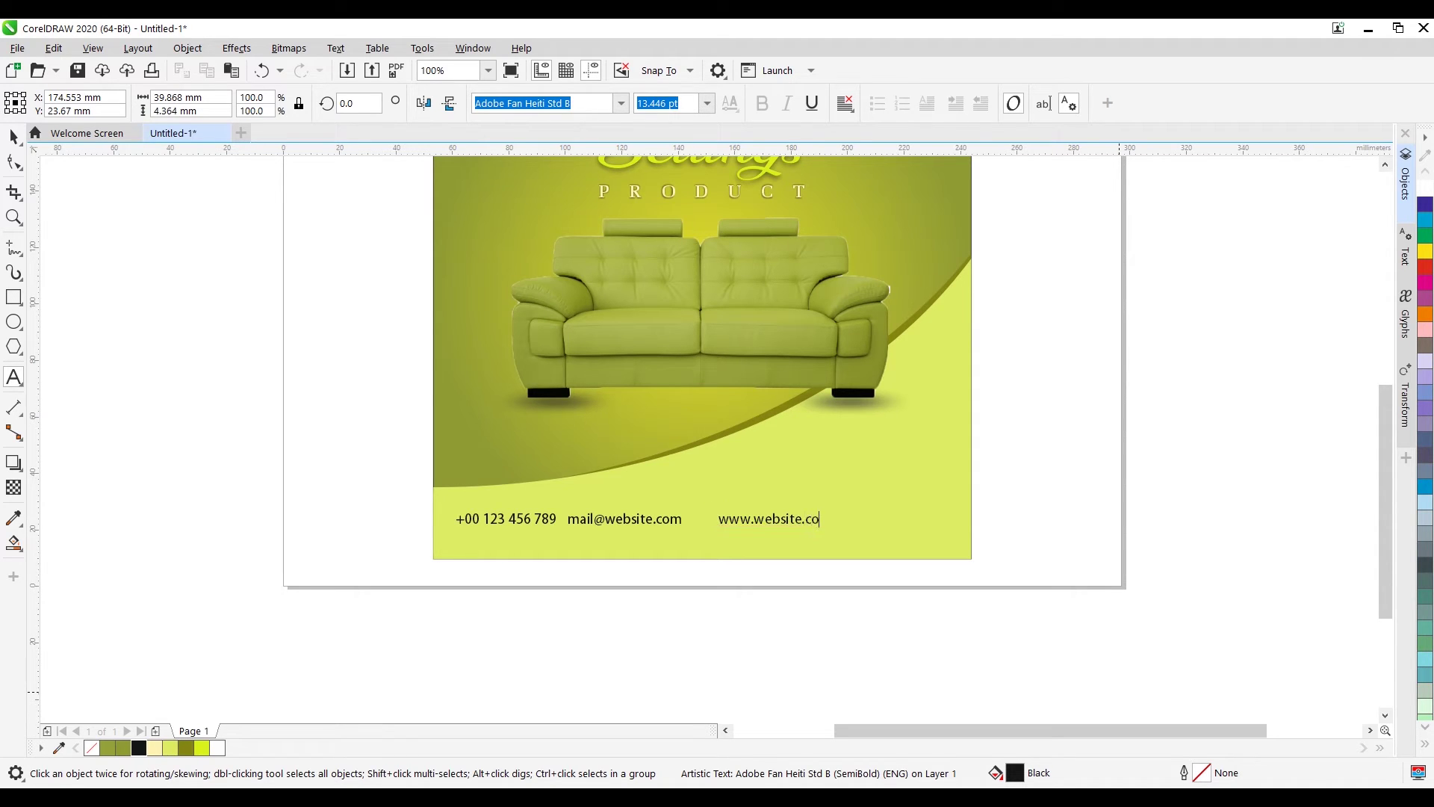
pyautogui.hotkey('ctrl', 'space')
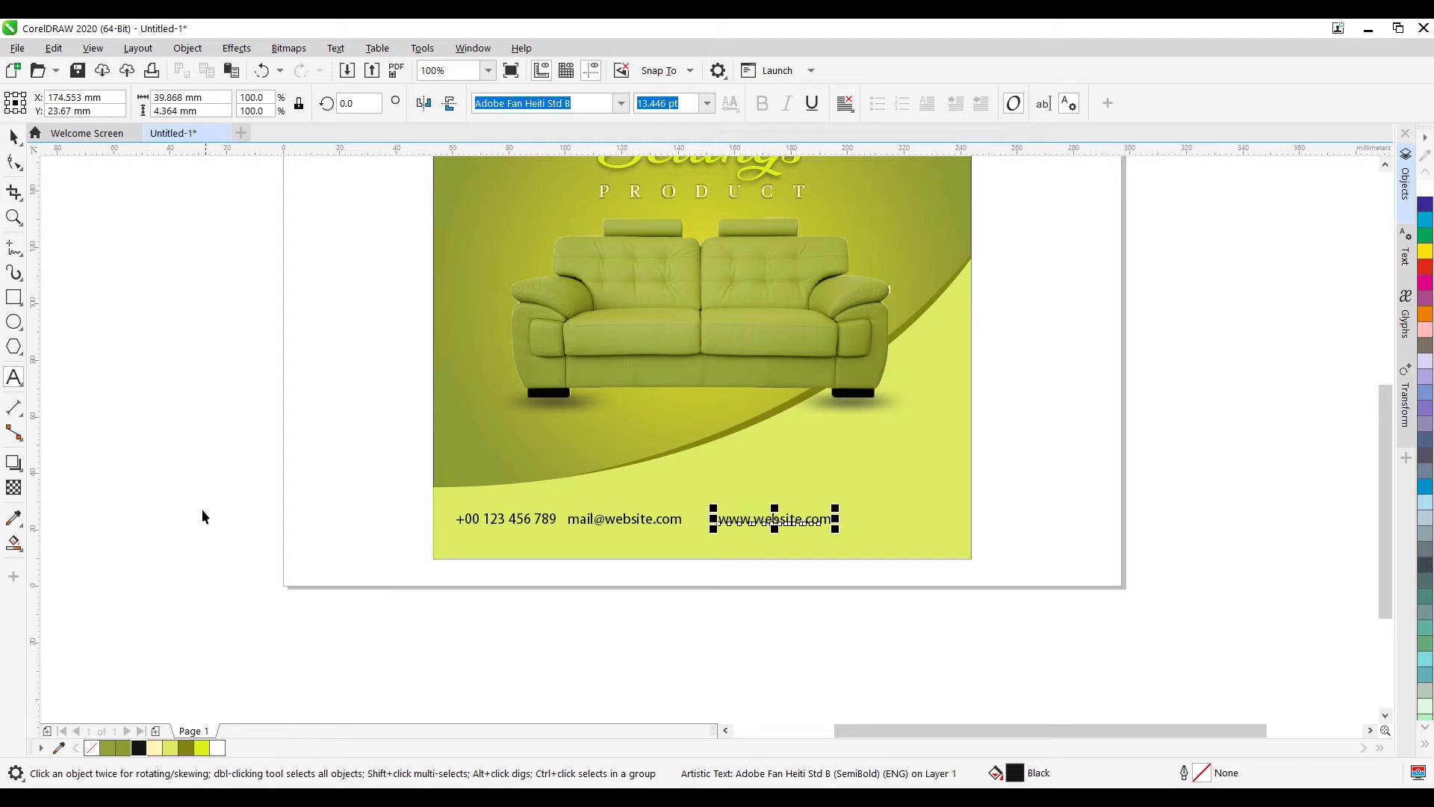
# Step: Align the phone, e-mail and website texts on one horizontal centreline and distribute their centres evenly
pyautogui.moveTo(182, 480); pyautogui.dragTo(970, 617)
pyautogui.press('e')
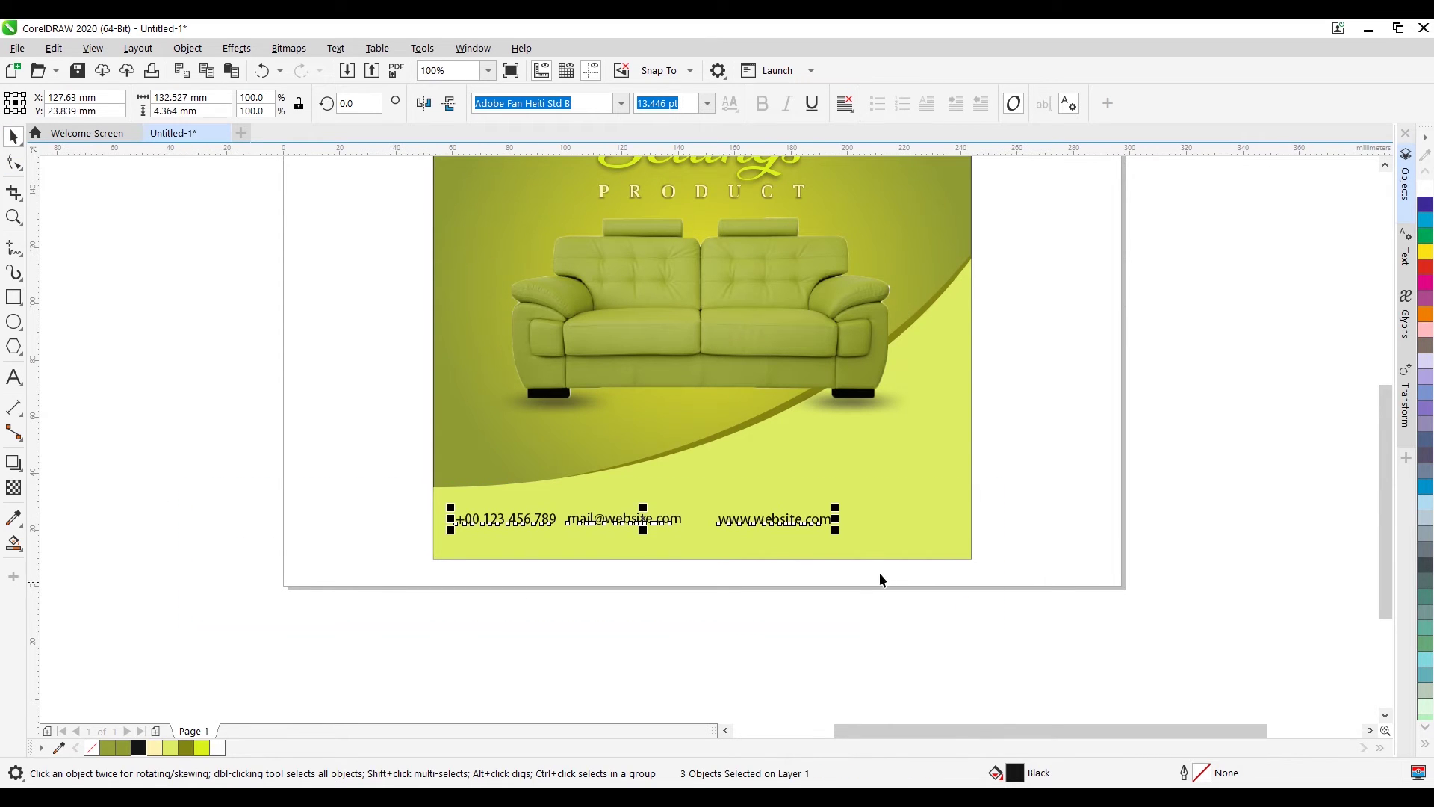
pyautogui.scroll(-3, 981, 635)
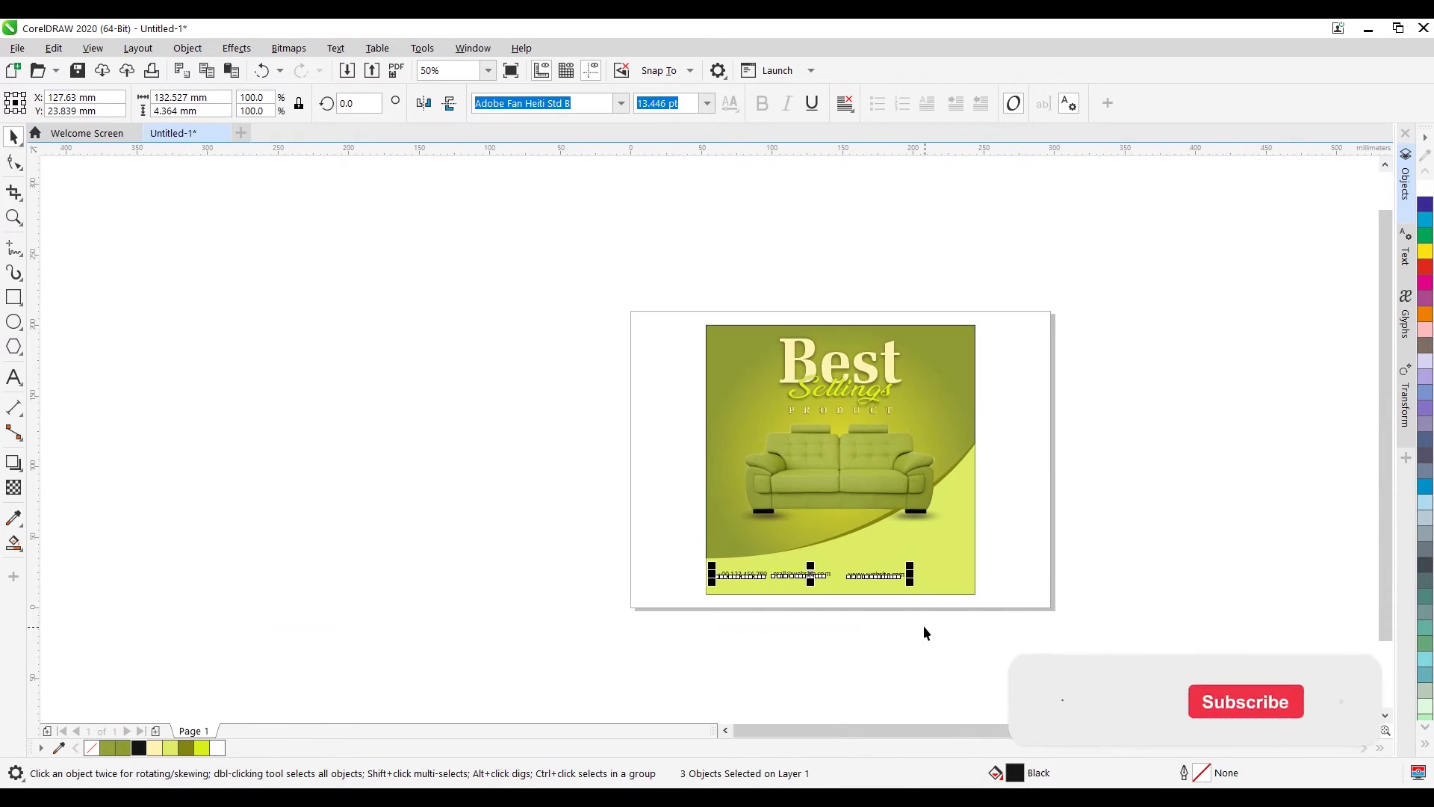
pyautogui.hotkey('shift', 'e')
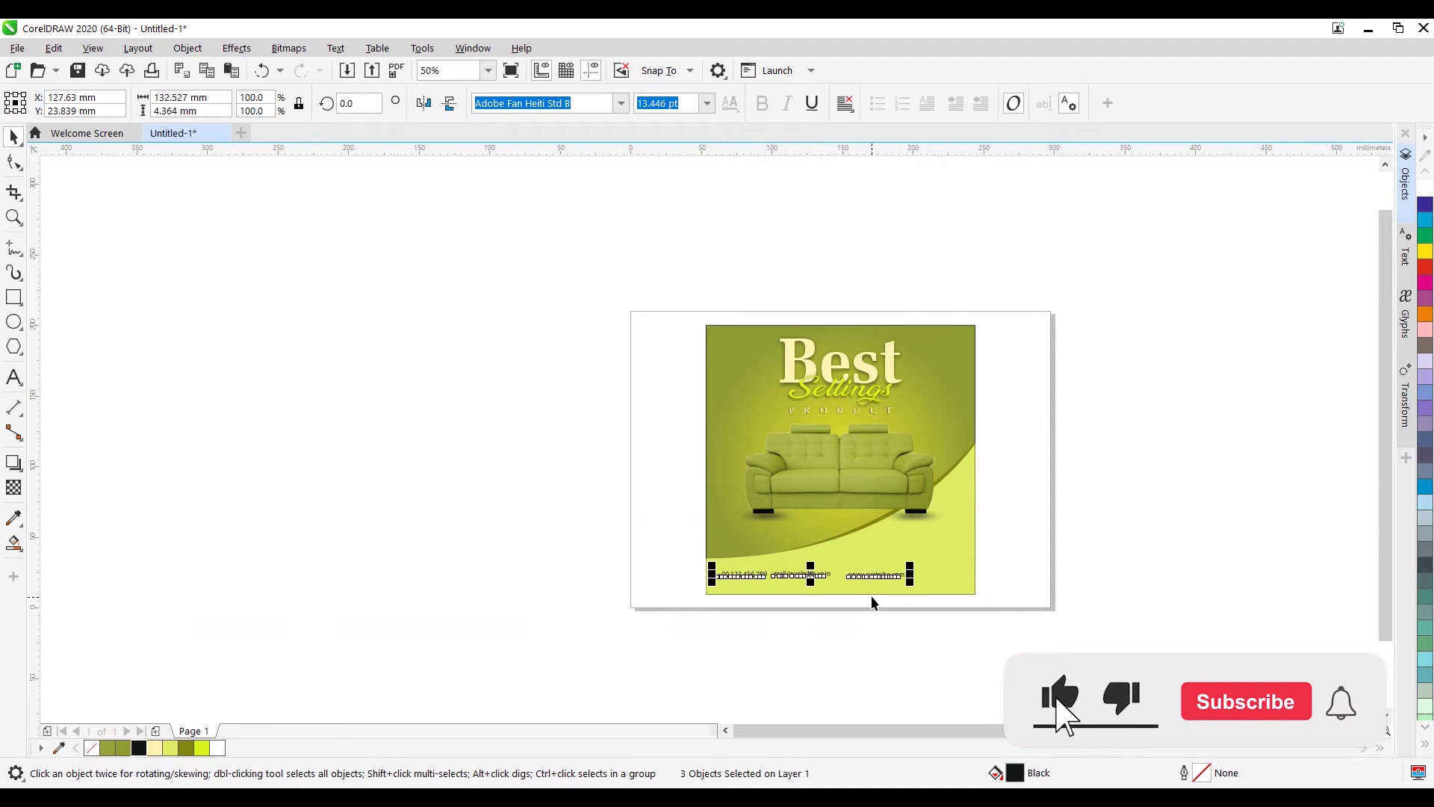
pyautogui.click(863, 617)
pyautogui.scroll(4, 859, 599)
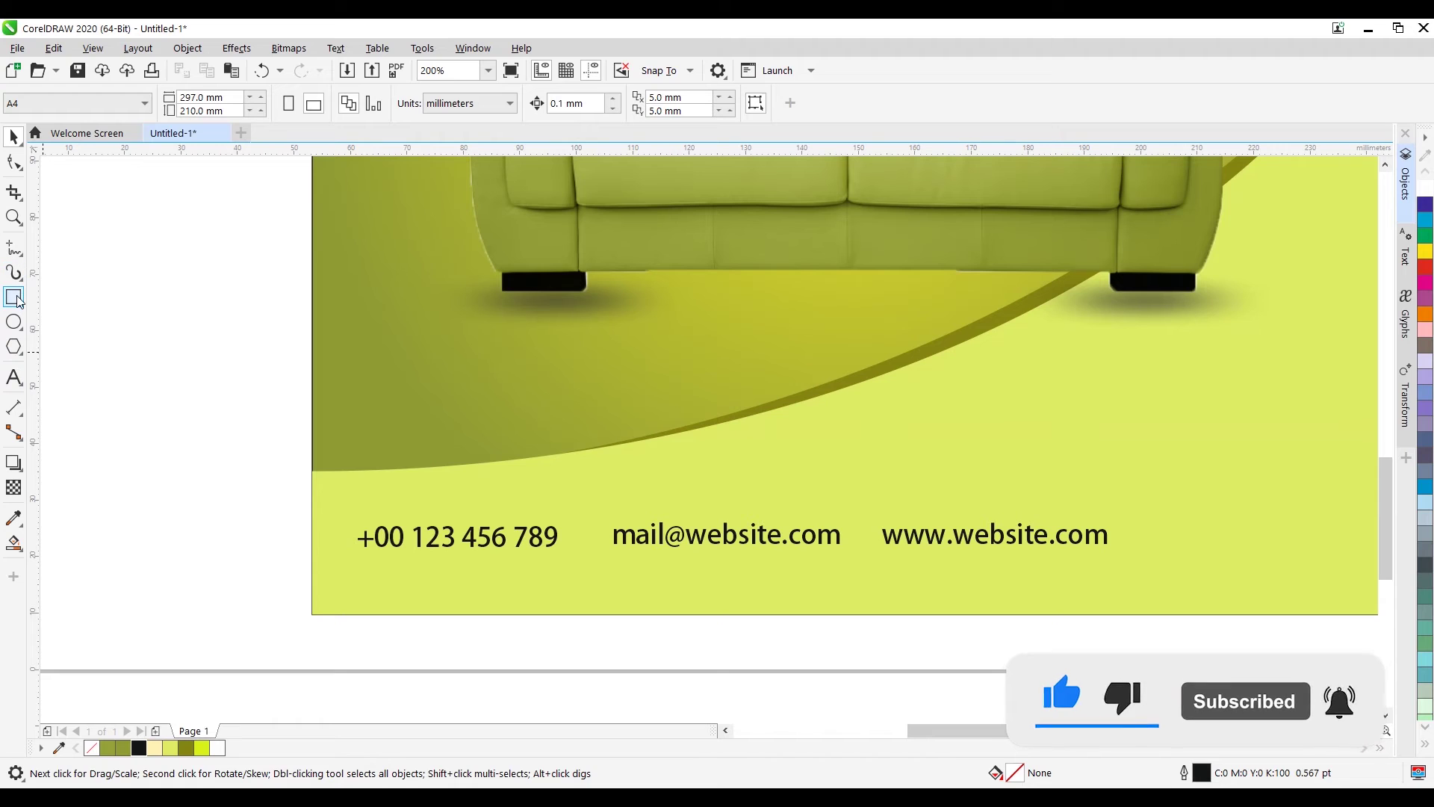
# Step: Draw an upright bar about 0.8 × 5.3 mm between the phone number and the e-mail, filled black without an outline
pyautogui.click(538, 541)
pyautogui.press('F6')
pyautogui.scroll(4, 670, 543)
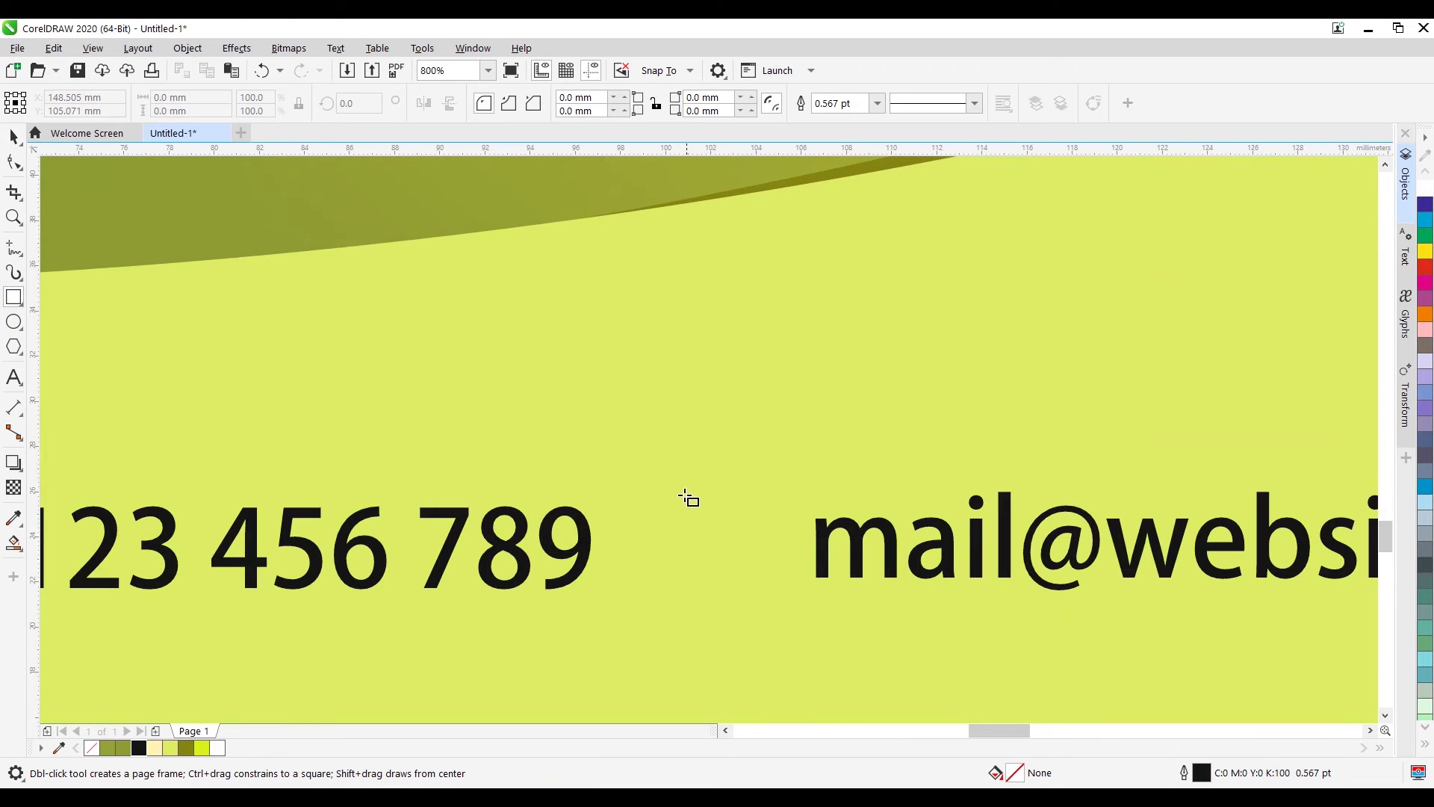
pyautogui.moveTo(679, 482); pyautogui.dragTo(696, 601)
pyautogui.press('space')
pyautogui.click(1425, 197)
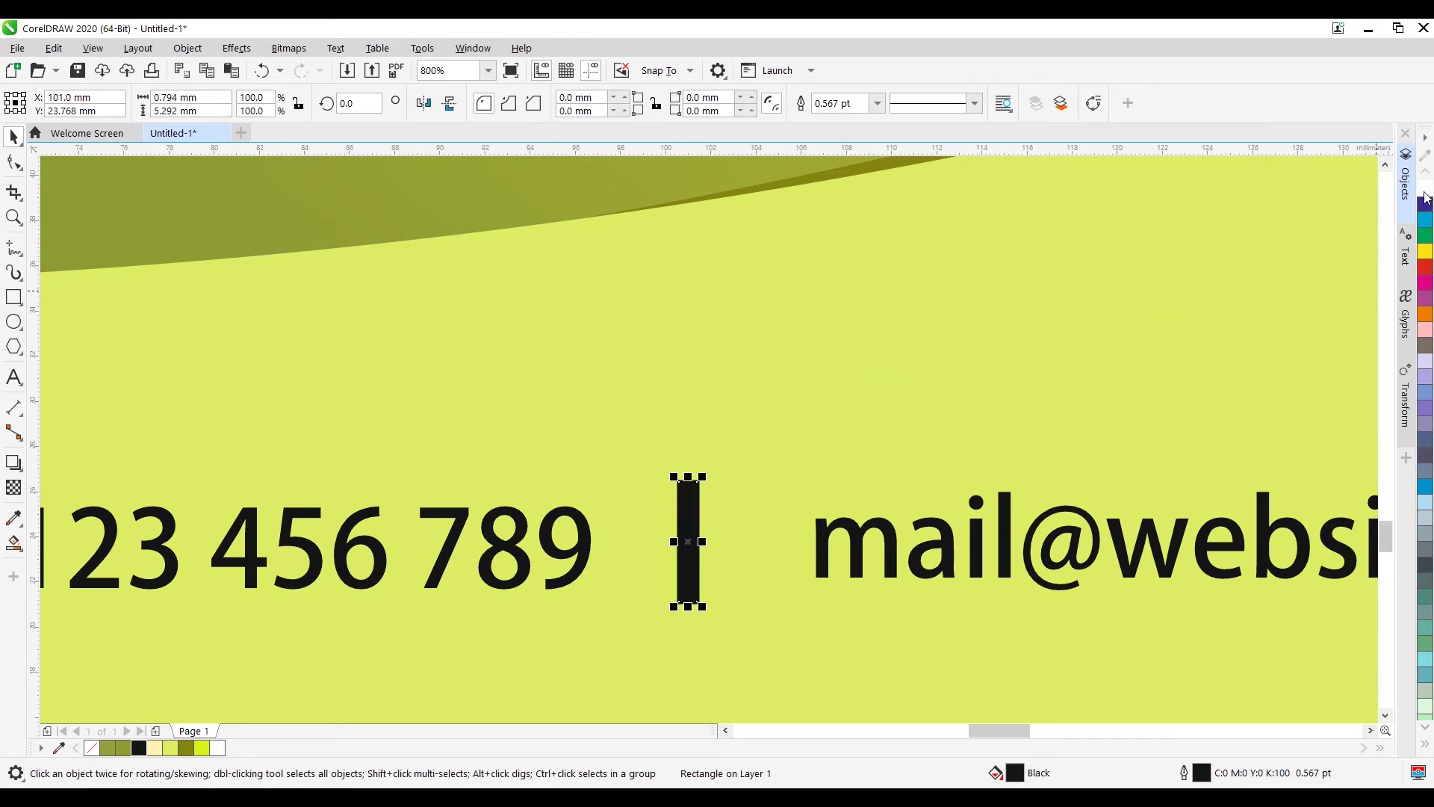
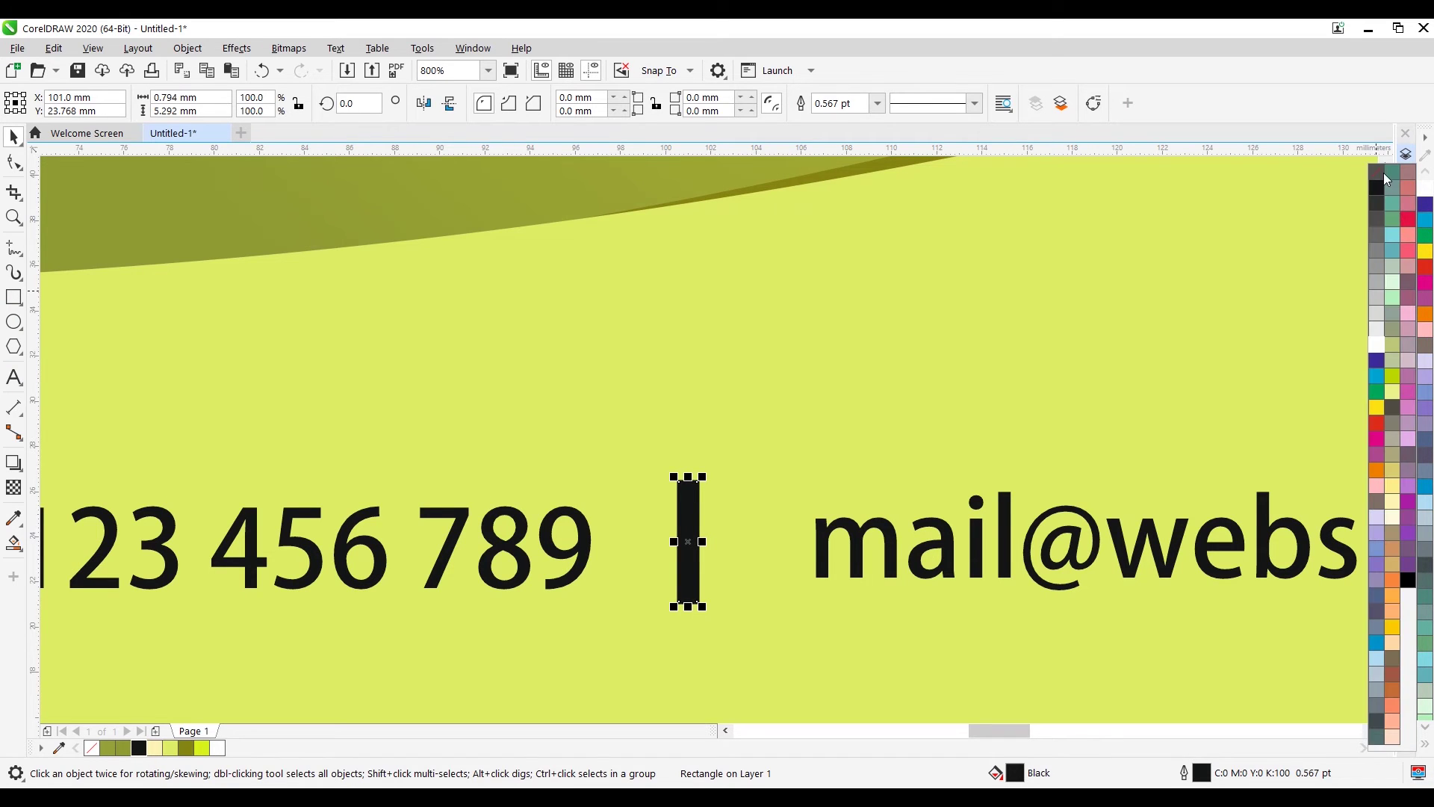
pyautogui.click(781, 551)
pyautogui.scroll(-4, 781, 550)
pyautogui.click(196, 497)
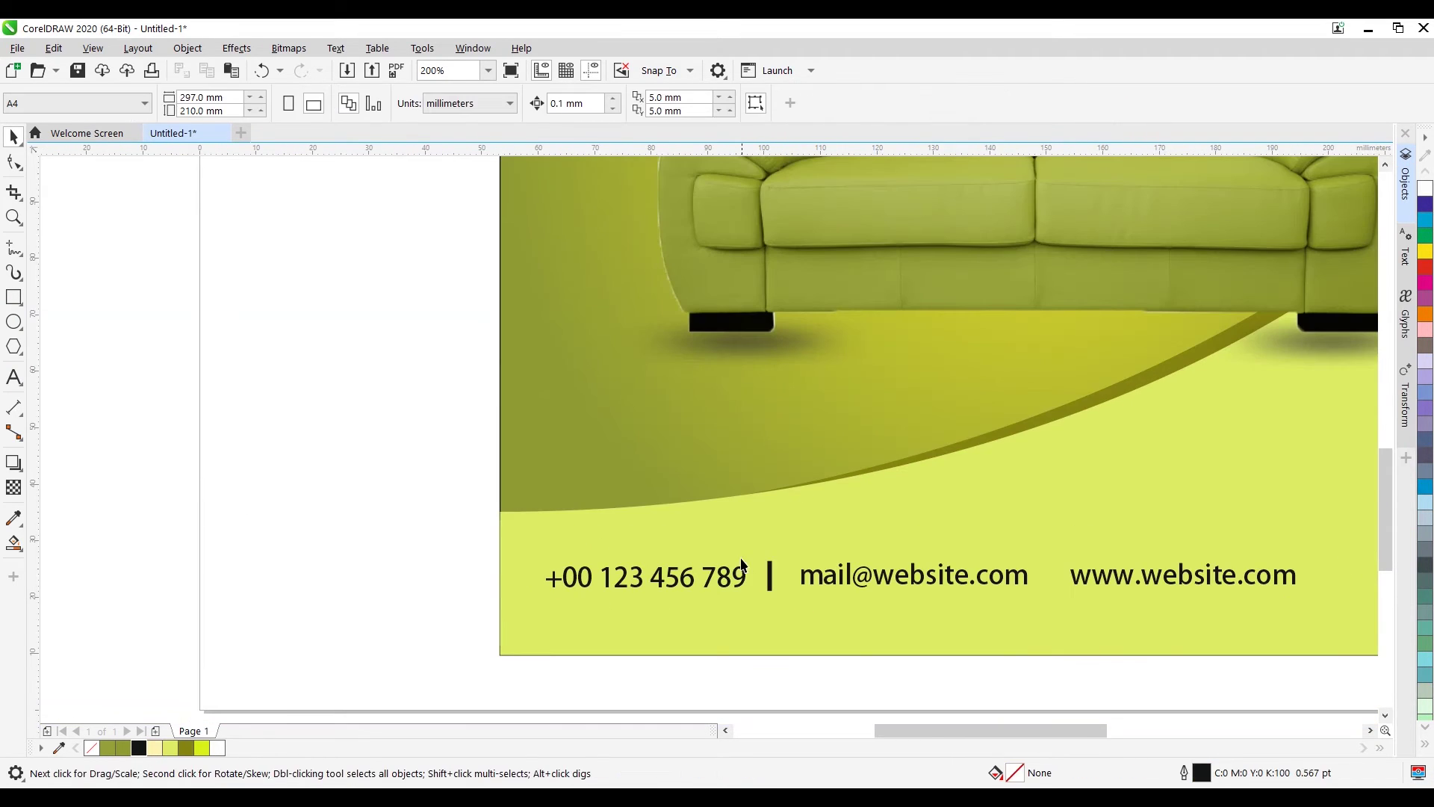
# Step: Narrow the black separator bar to about 0.46 mm wide, keeping its centre in place
pyautogui.scroll(6, 757, 568)
pyautogui.click(850, 614)
pyautogui.scroll(2, 874, 648)
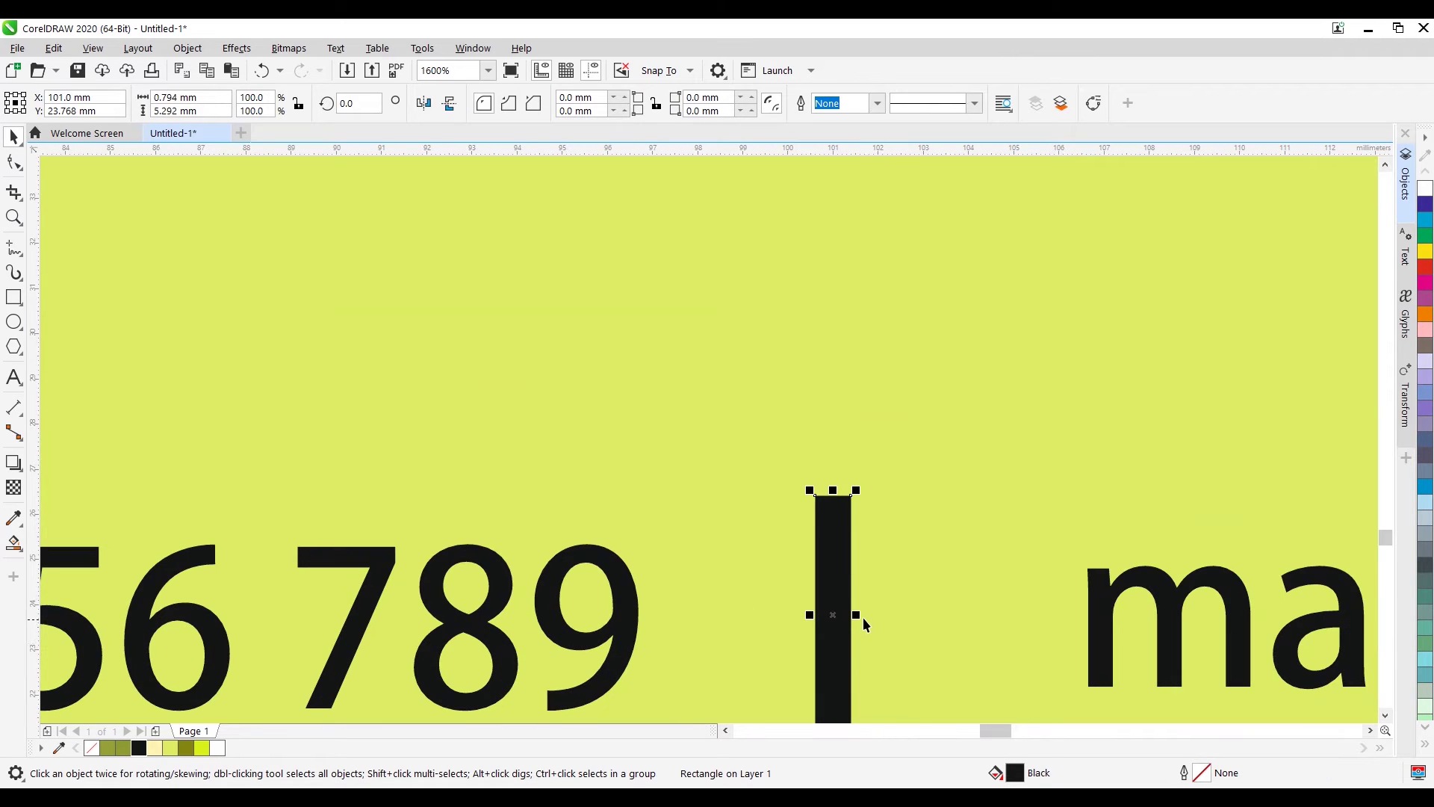
pyautogui.moveTo(856, 614); pyautogui.dragTo(836, 613)
pyautogui.scroll(-8, 851, 605)
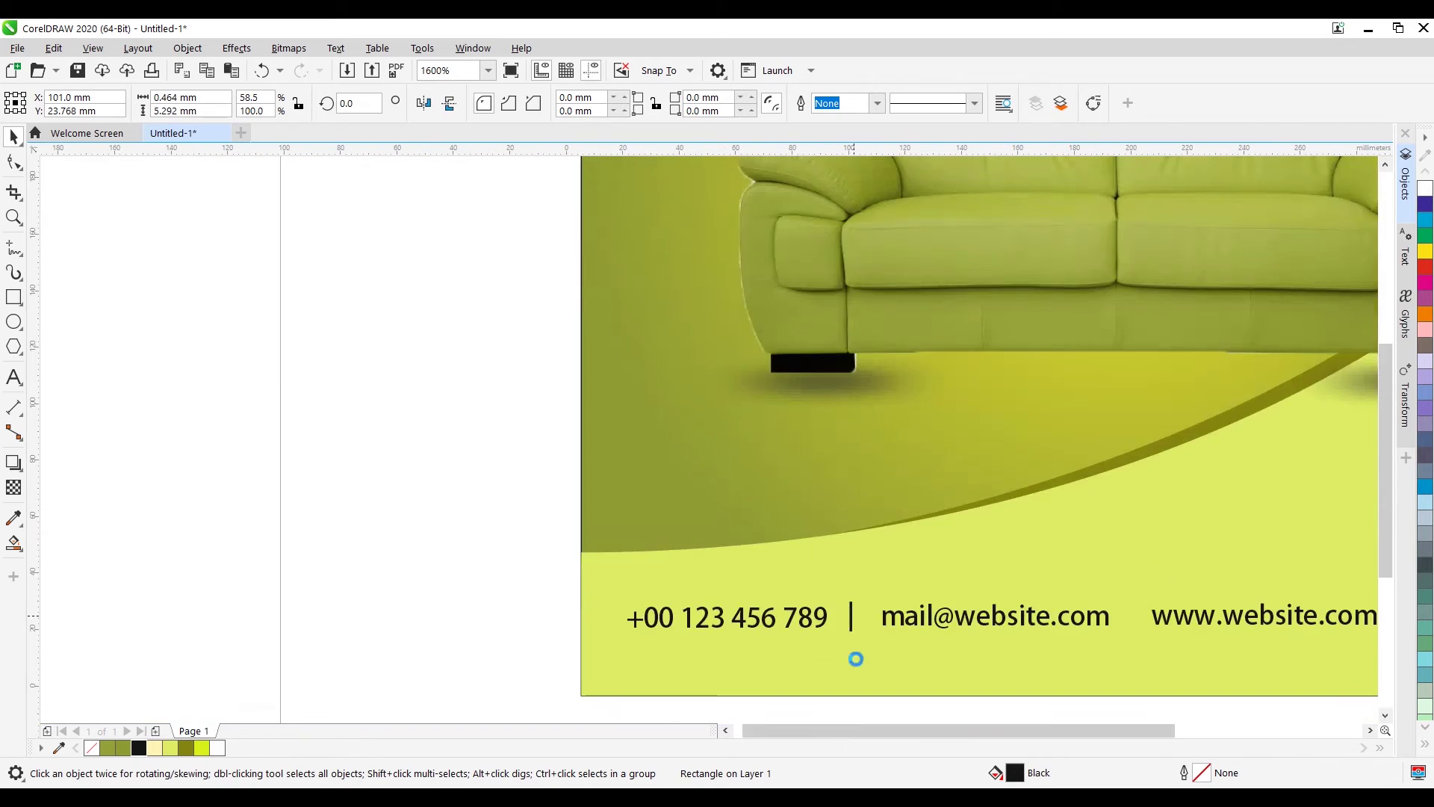
# Step: Move the e-mail text closer to the separator bar and the website text closer to the e-mail
pyautogui.click(912, 683)
pyautogui.scroll(4, 898, 632)
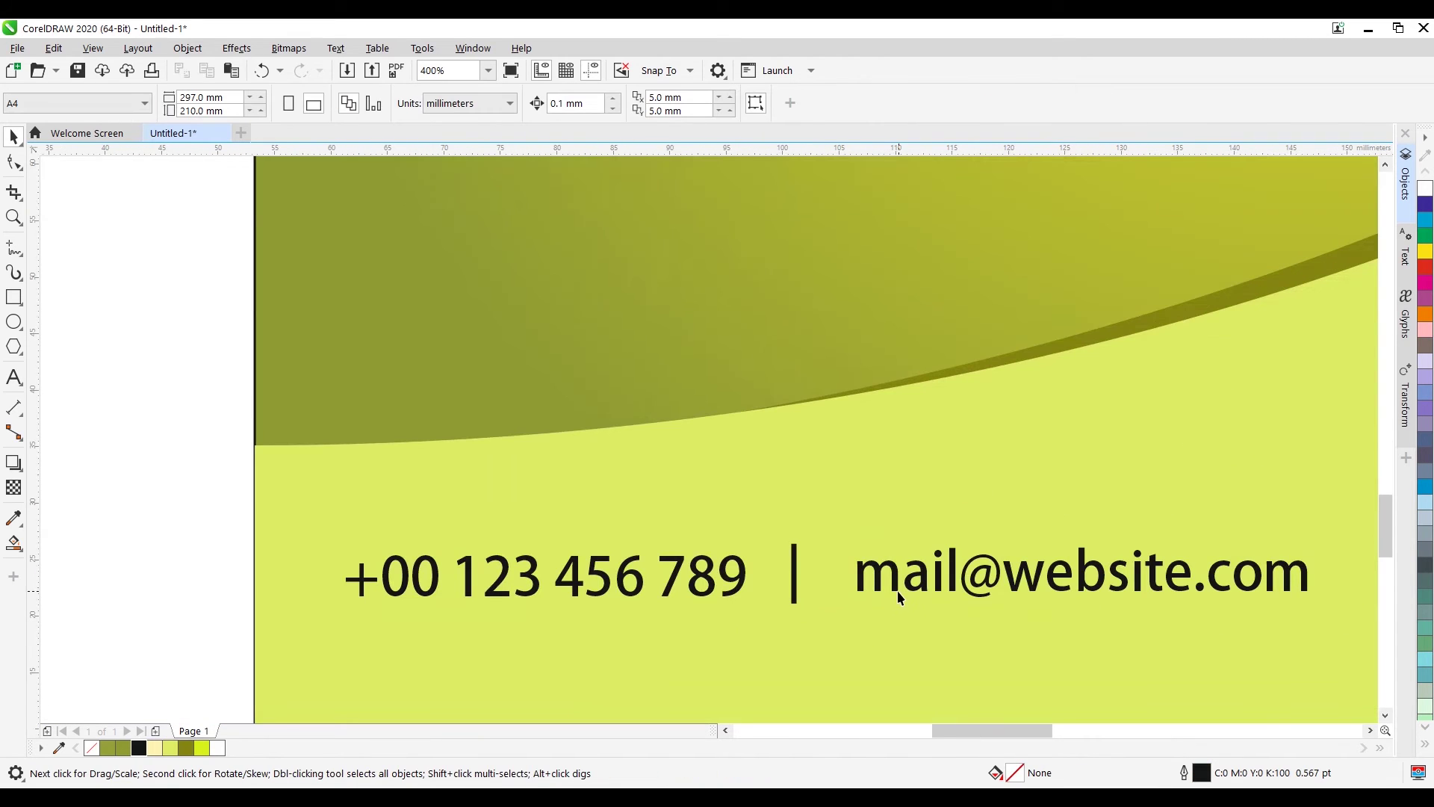
pyautogui.moveTo(898, 593); pyautogui.dragTo(872, 594)
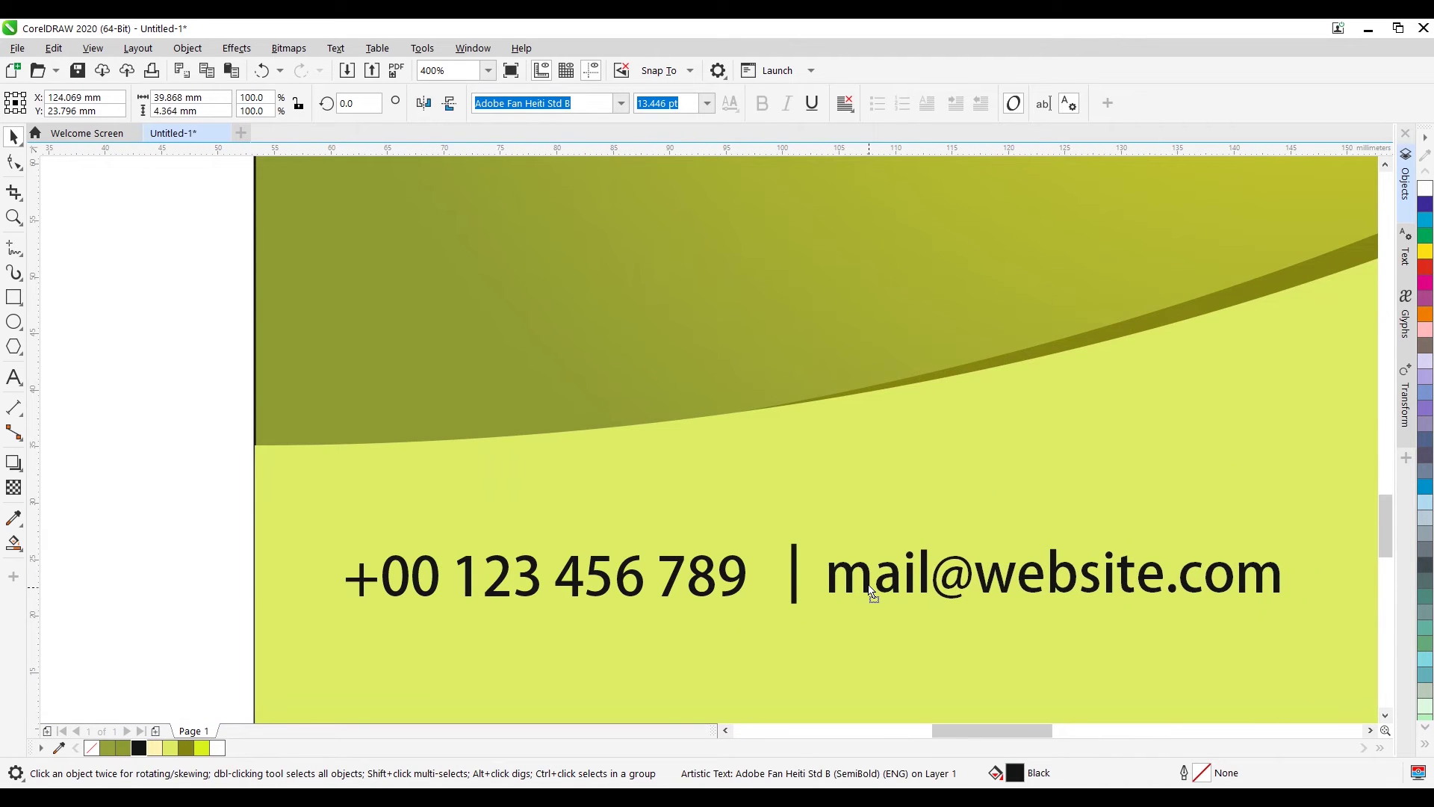
pyautogui.scroll(-4, 851, 599)
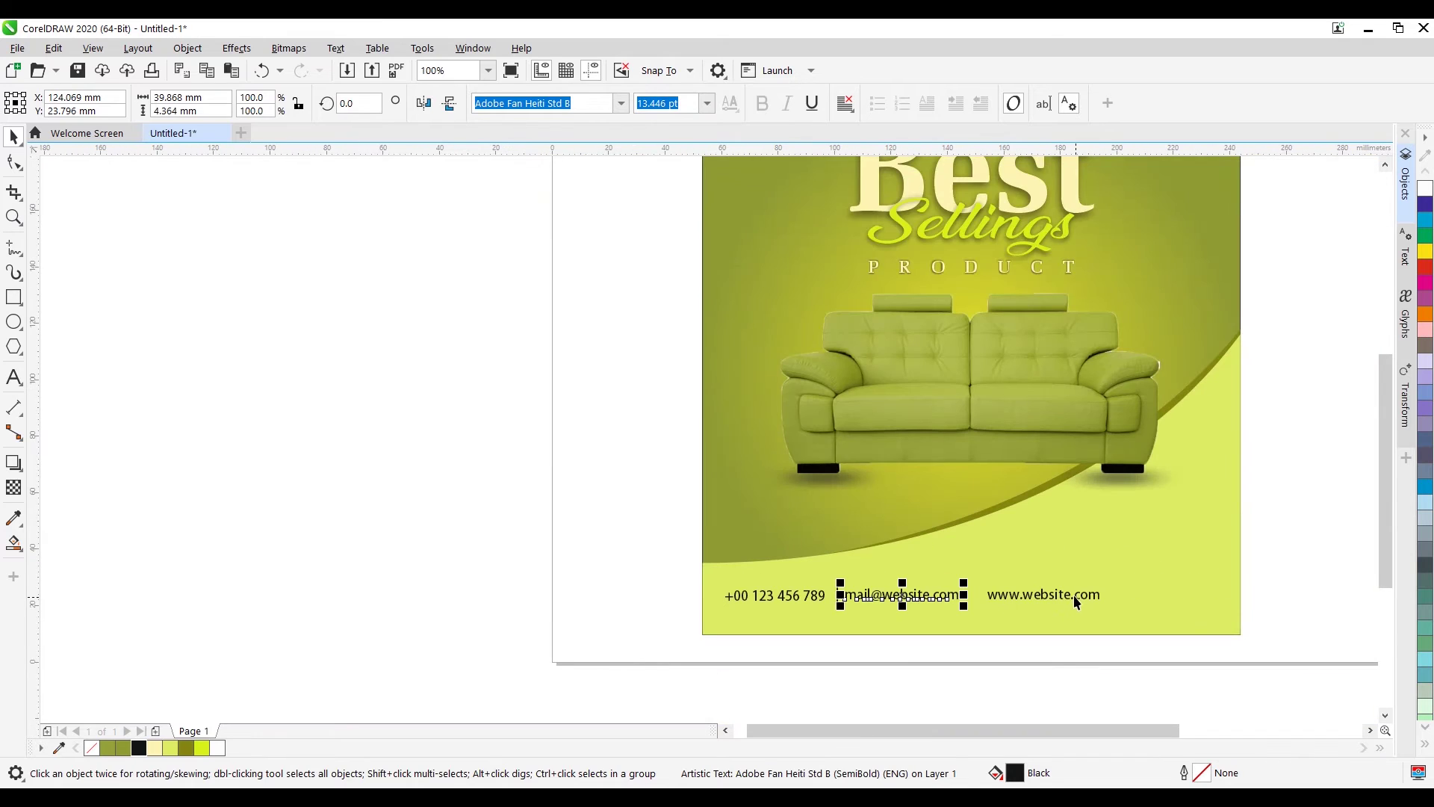
pyautogui.moveTo(1073, 594); pyautogui.dragTo(1054, 595)
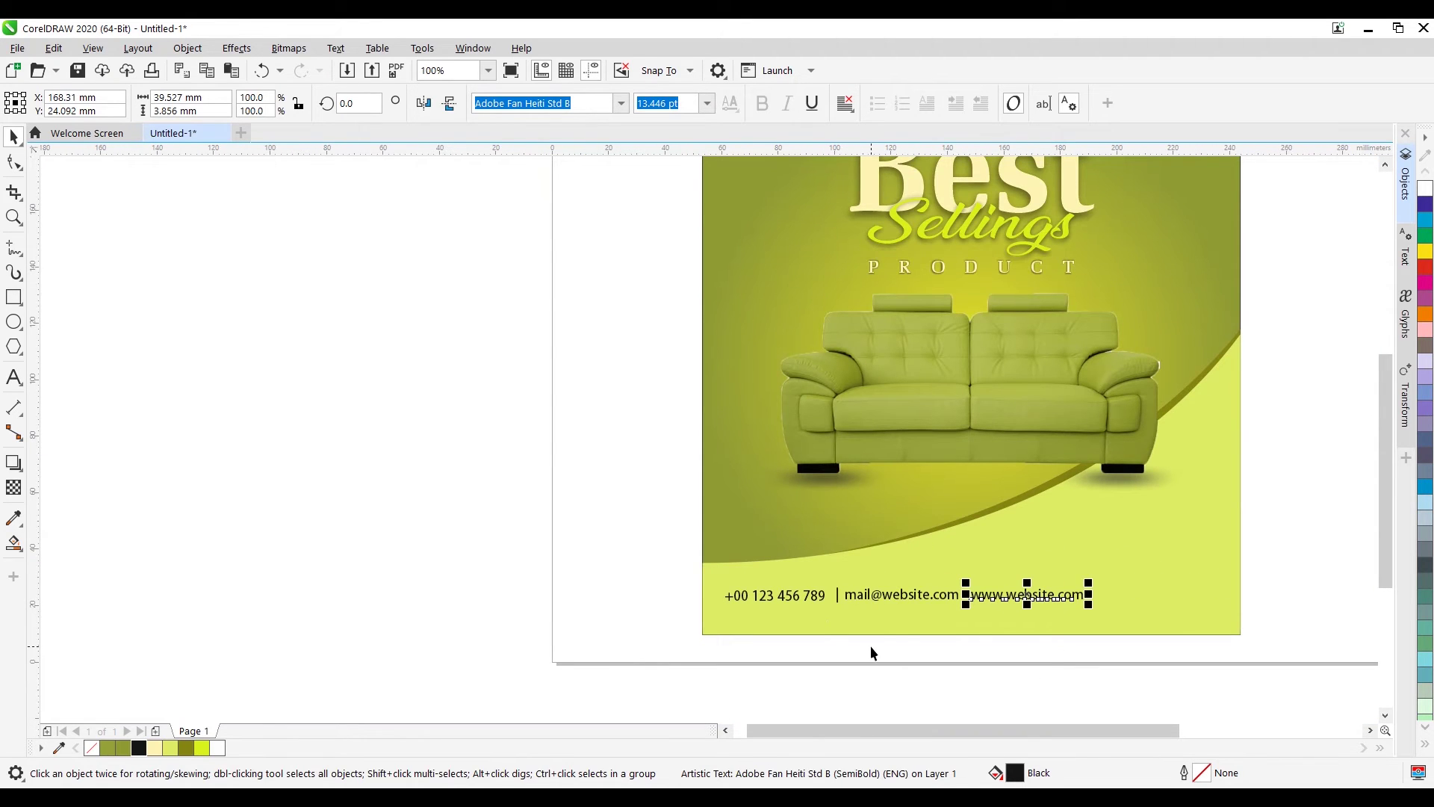
# Step: Set the separator bar aside below the square and even out the spacing of the three contact texts
pyautogui.moveTo(835, 602); pyautogui.dragTo(837, 659)
pyautogui.moveTo(1227, 686); pyautogui.dragTo(565, 562)
pyautogui.moveTo(1099, 617); pyautogui.dragTo(1110, 616)
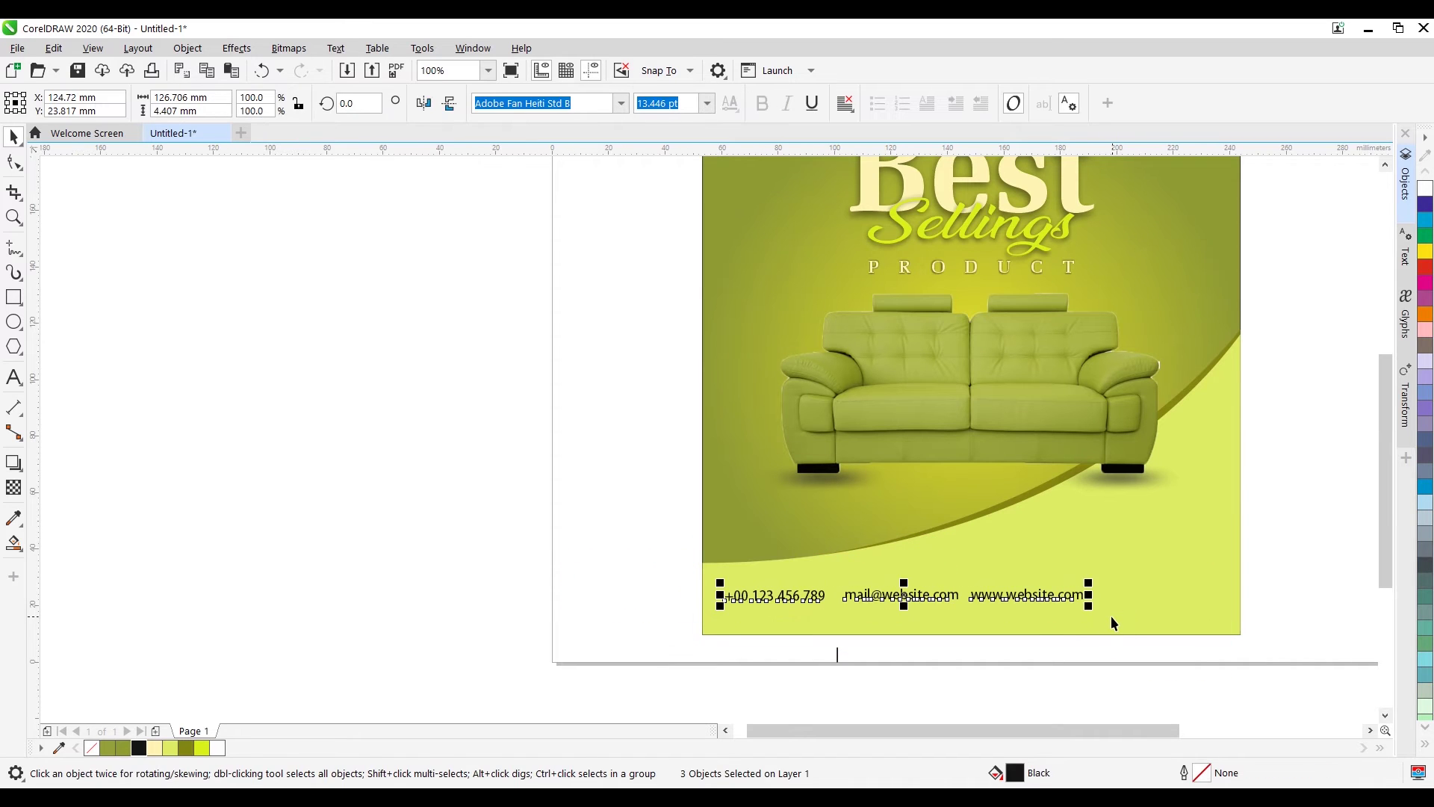
# Step: Move the separator bar back midway between the phone number and the e-mail and centre it vertically on the e-mail text
pyautogui.click(852, 664)
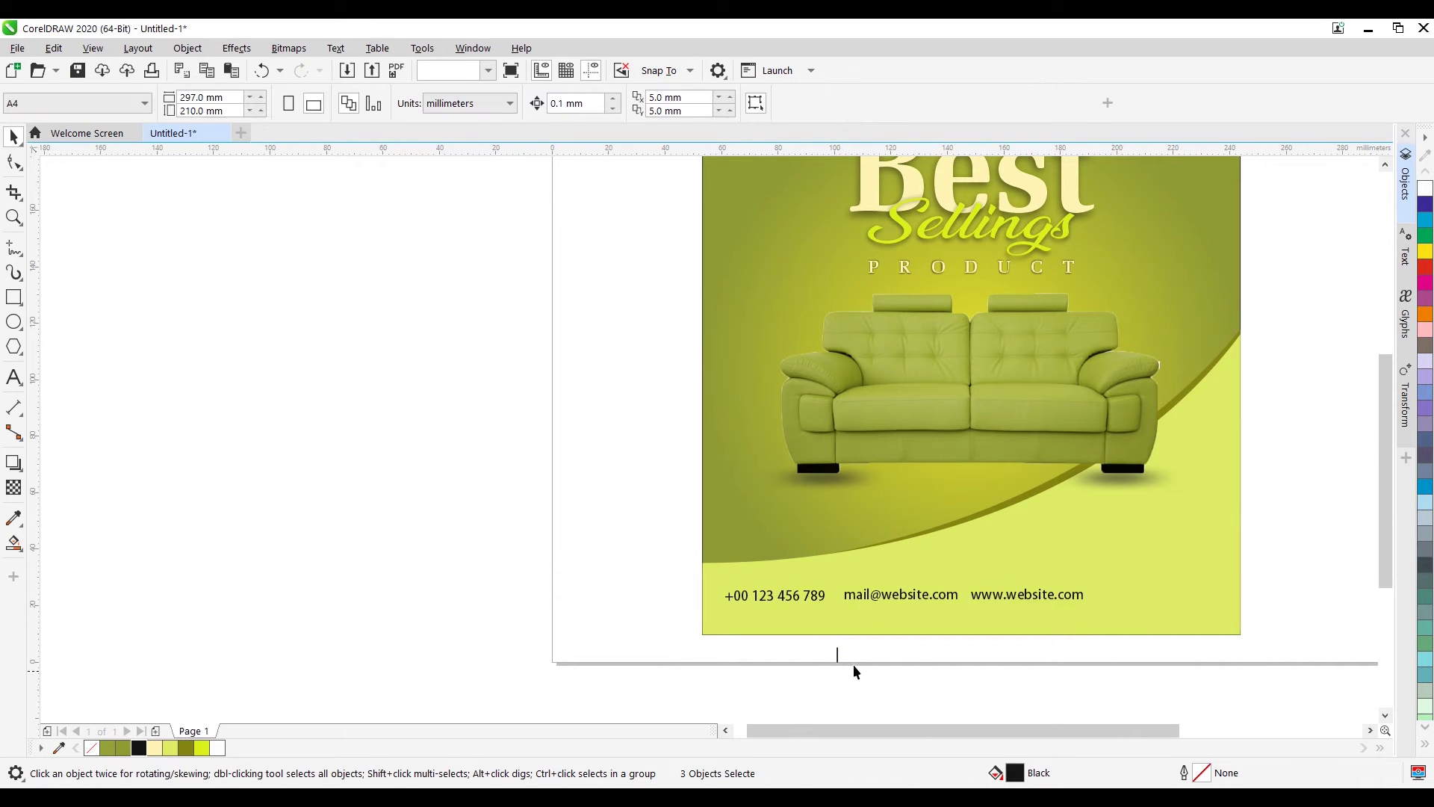
pyautogui.scroll(1, 831, 661)
pyautogui.click(838, 617)
pyautogui.moveTo(824, 557); pyautogui.dragTo(823, 525)
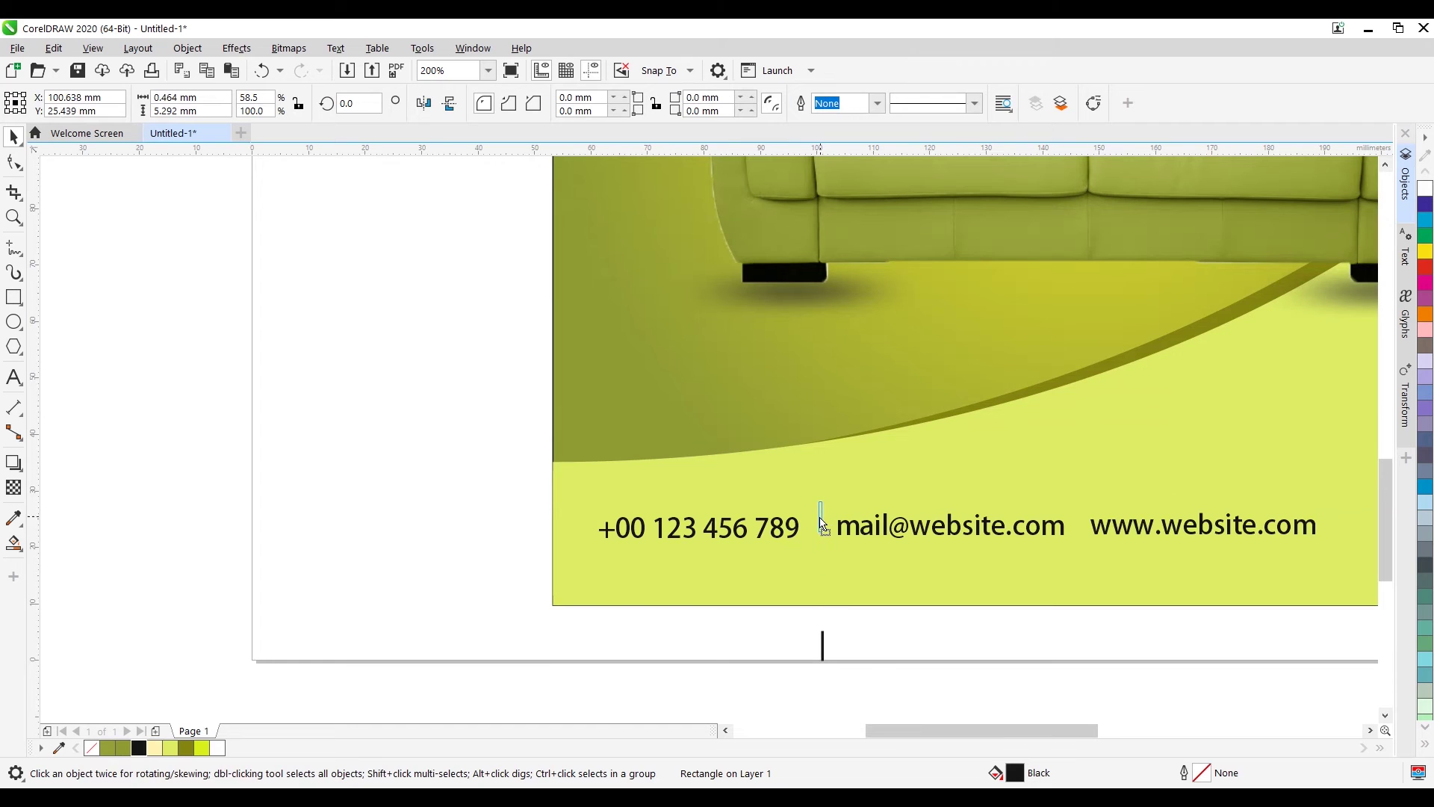
pyautogui.keyDown('shift'); pyautogui.click(864, 560); pyautogui.keyUp('shift')
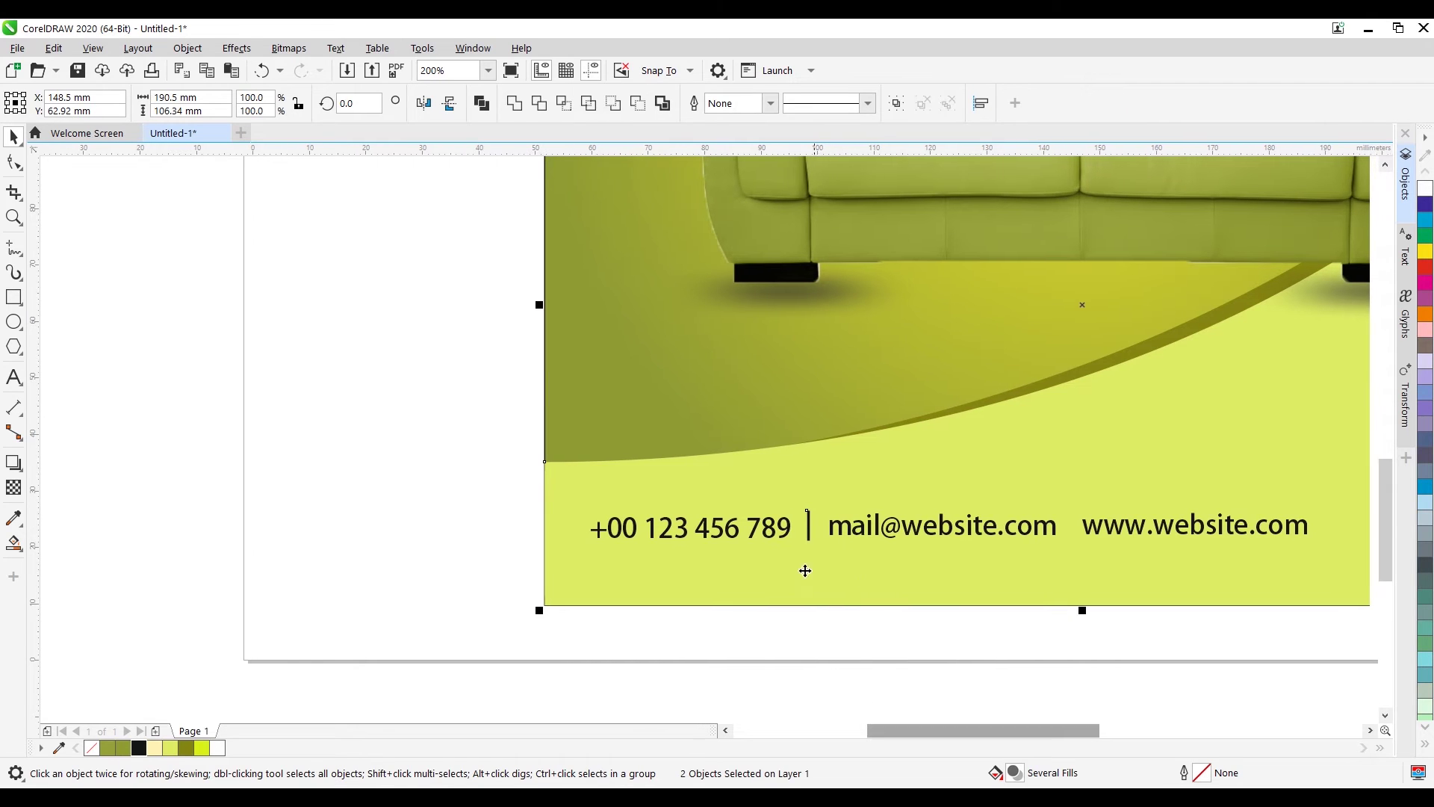
pyautogui.click(809, 527)
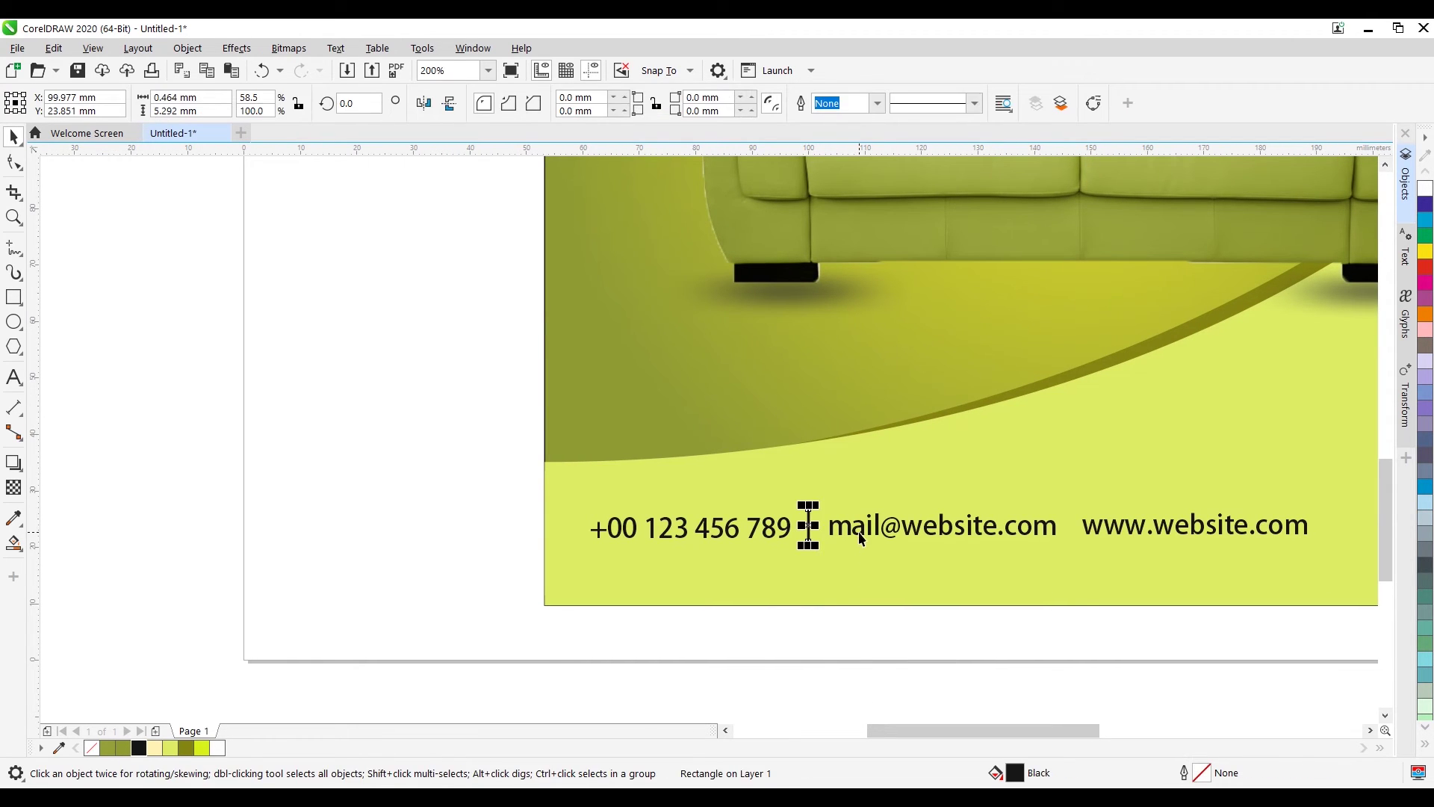
pyautogui.keyDown('shift'); pyautogui.click(859, 531); pyautogui.keyUp('shift')
pyautogui.click(809, 528)
# Step: Widen the separator bar to about 0.75 mm, keeping its centre in place
pyautogui.scroll(3, 809, 526)
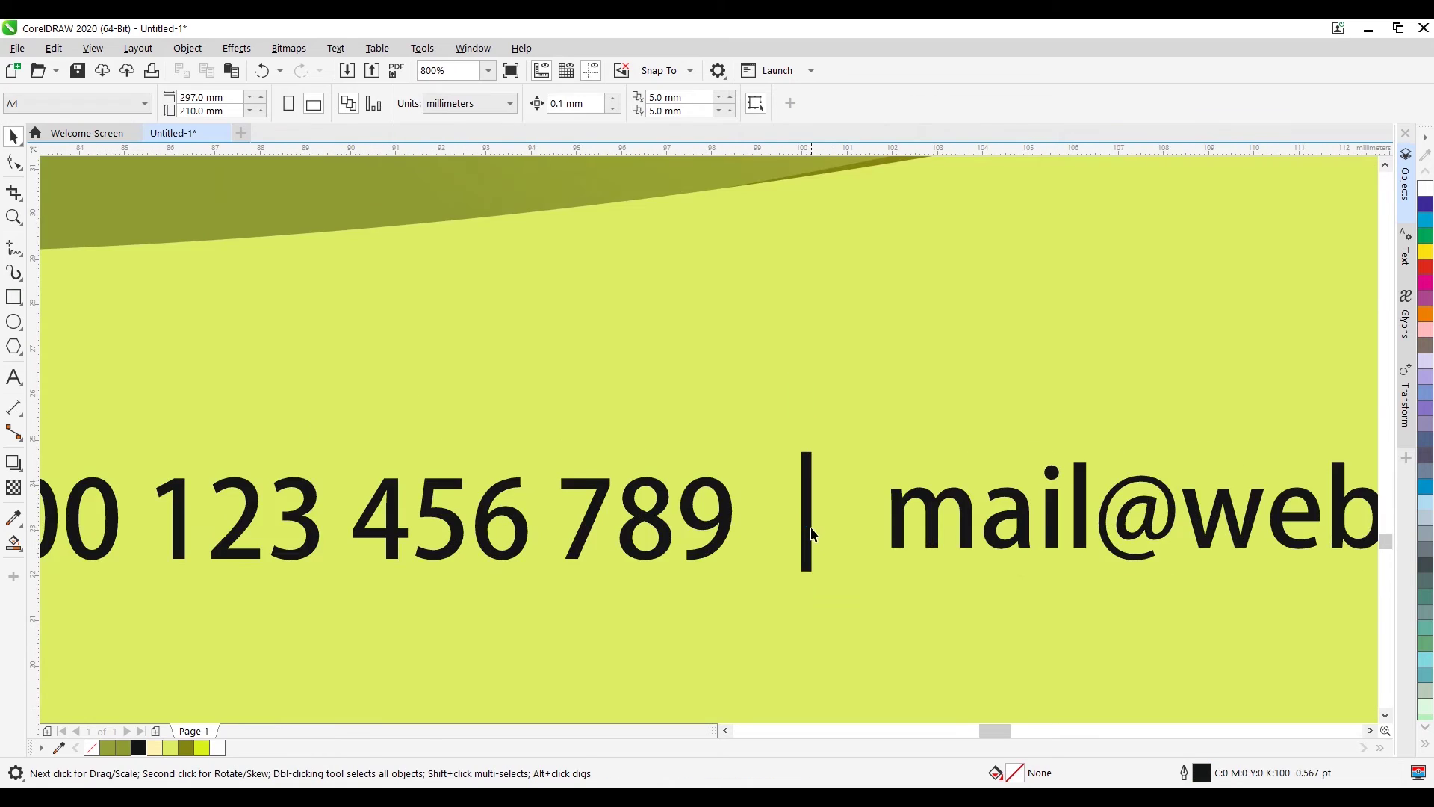
pyautogui.scroll(1, 822, 508)
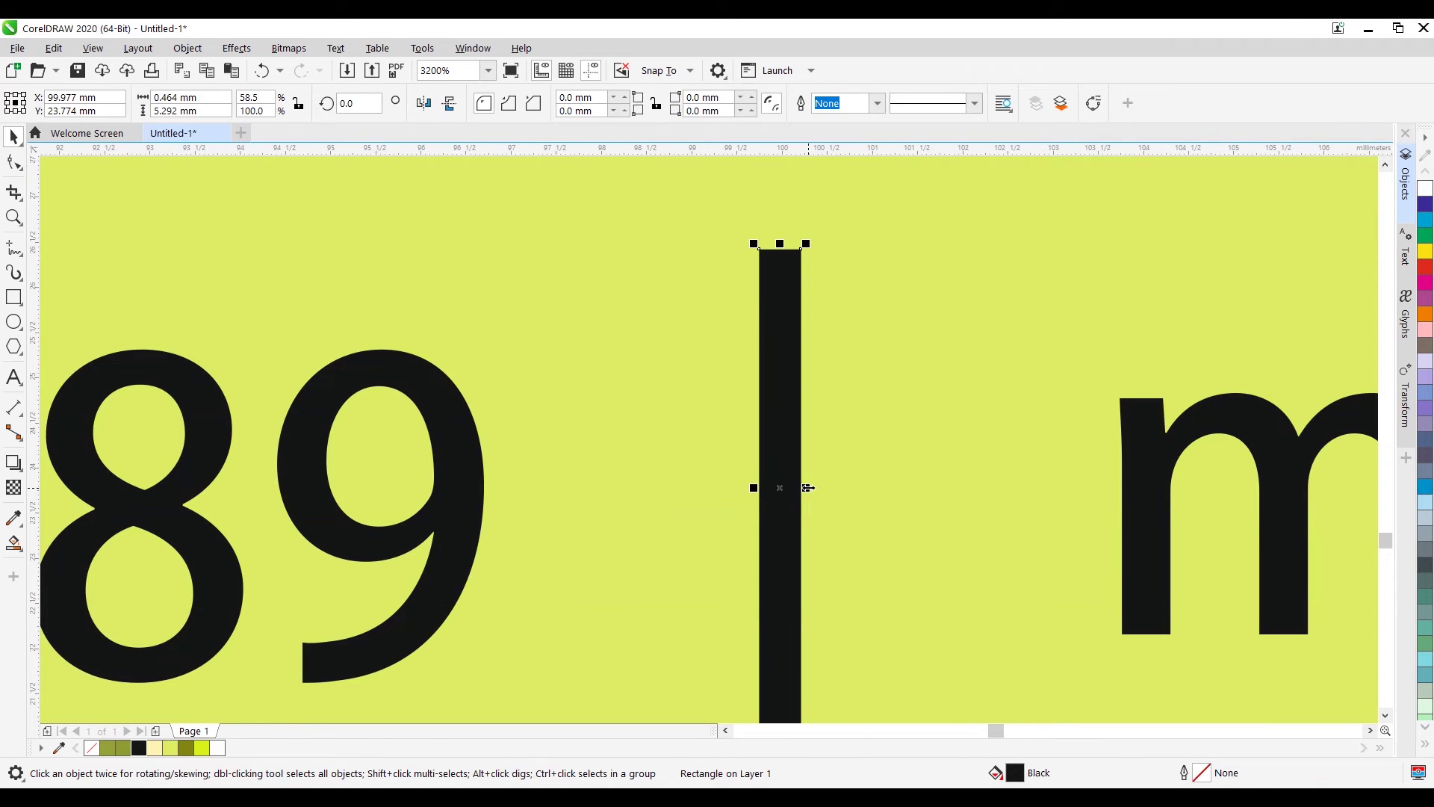
pyautogui.moveTo(804, 487); pyautogui.dragTo(822, 486)
pyautogui.scroll(-4, 808, 558)
pyautogui.click(835, 678)
pyautogui.scroll(-1, 912, 602)
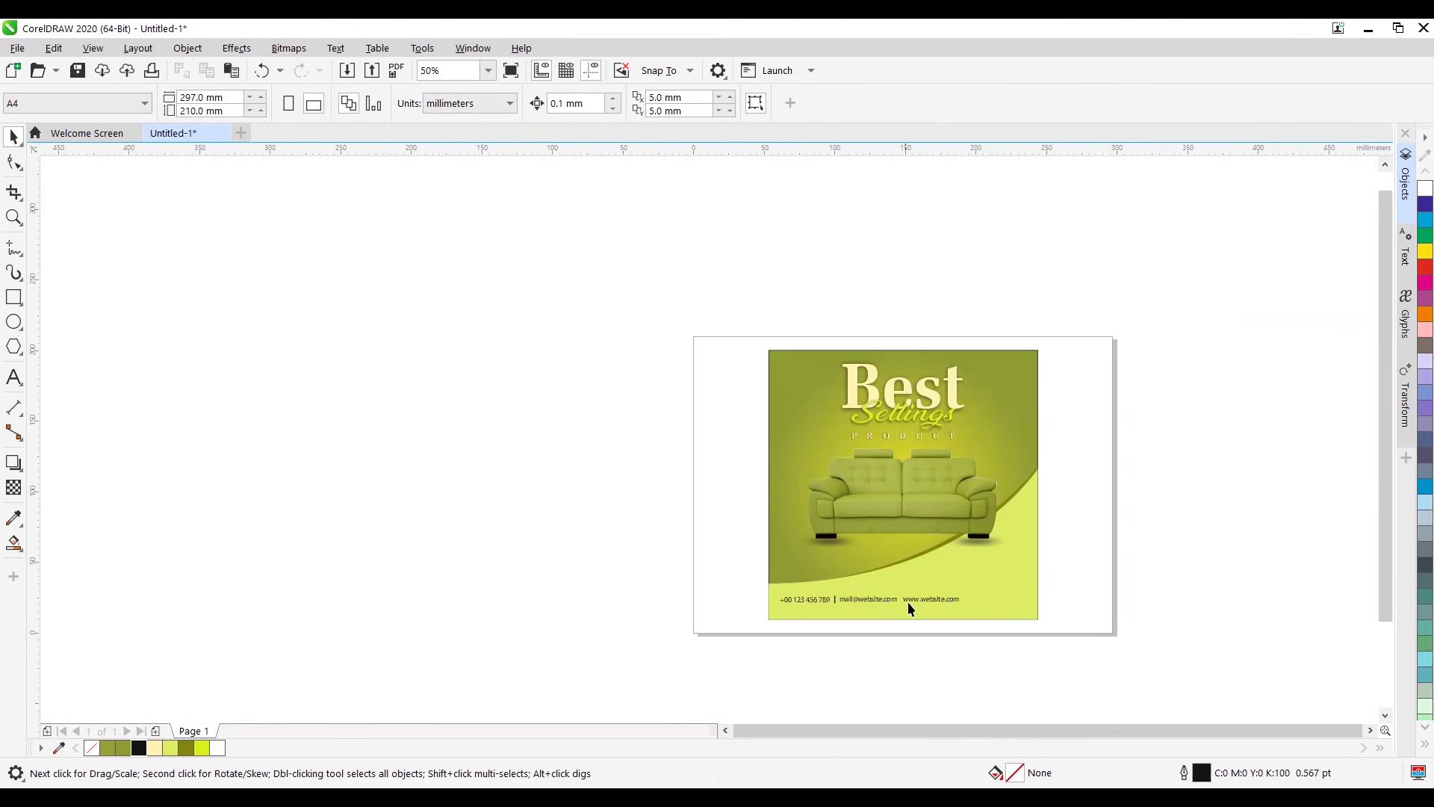
# Step: Duplicate the separator bar about 46 mm to the right, between the e-mail and the website text
pyautogui.scroll(1, 778, 679)
pyautogui.moveTo(602, 640); pyautogui.dragTo(862, 648)
pyautogui.scroll(-2, 470, 596)
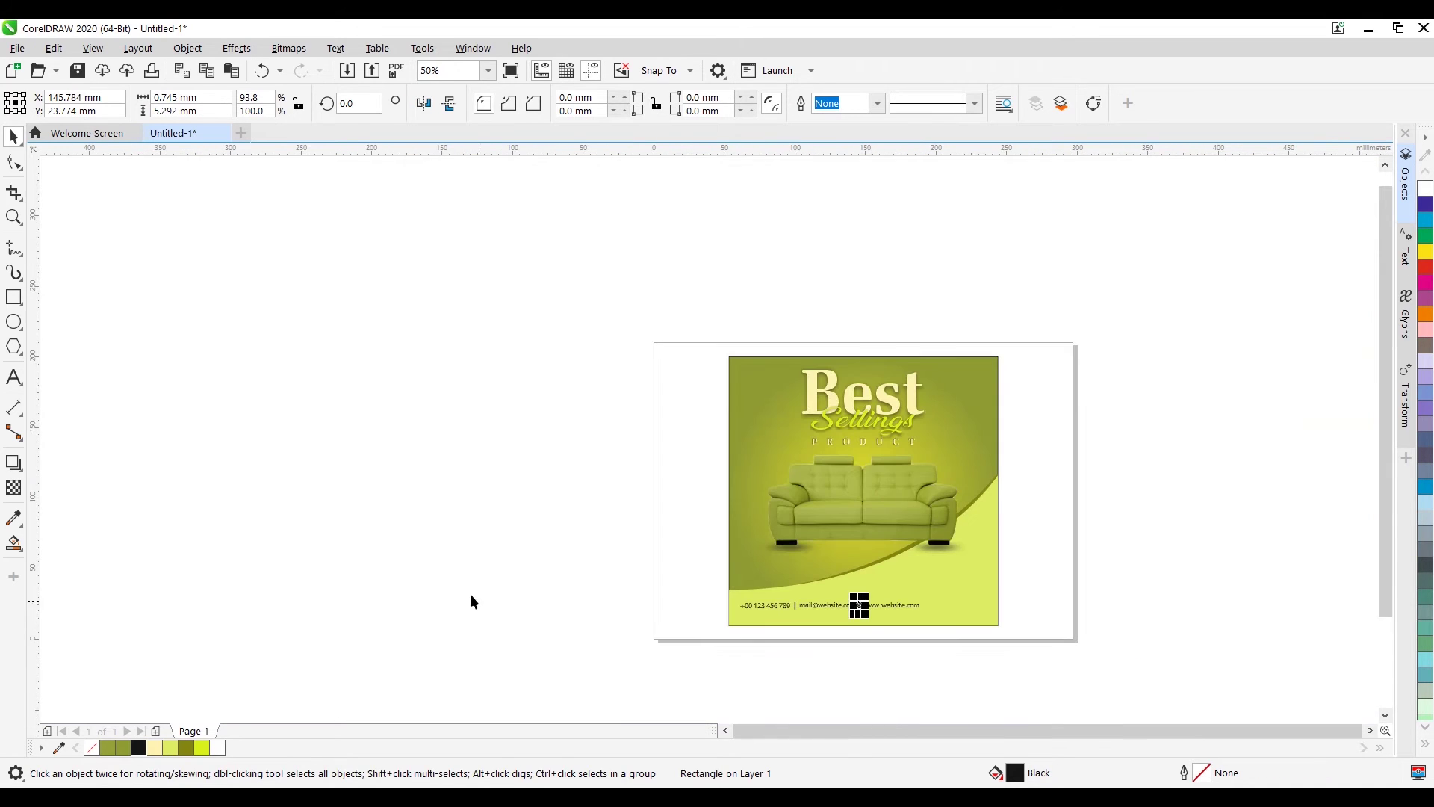
pyautogui.click(856, 662)
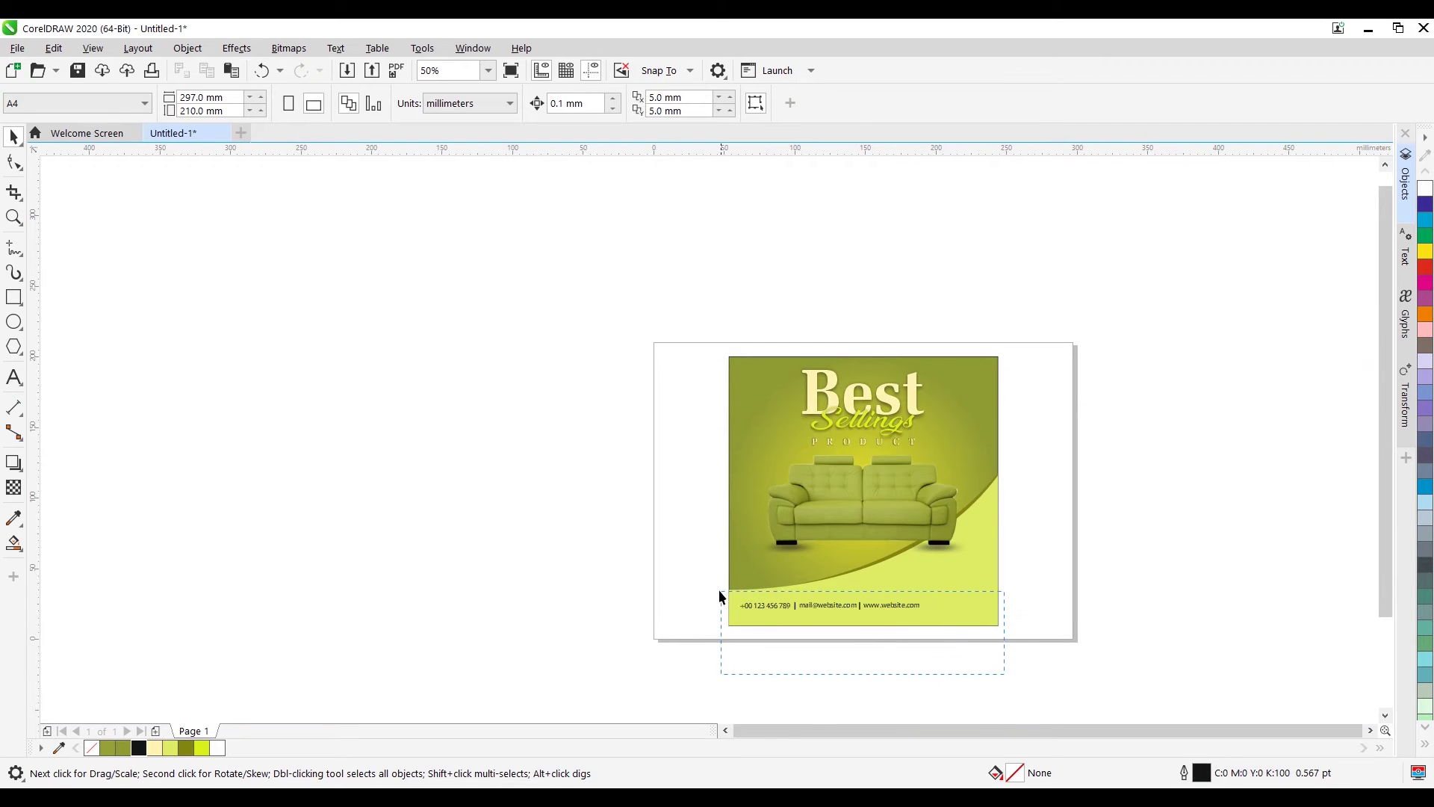
# Step: Centre the whole contact line, including both separator bars, horizontally within the square
pyautogui.moveTo(721, 595); pyautogui.dragTo(711, 589)
pyautogui.keyDown('shift'); pyautogui.click(980, 600); pyautogui.keyUp('shift')
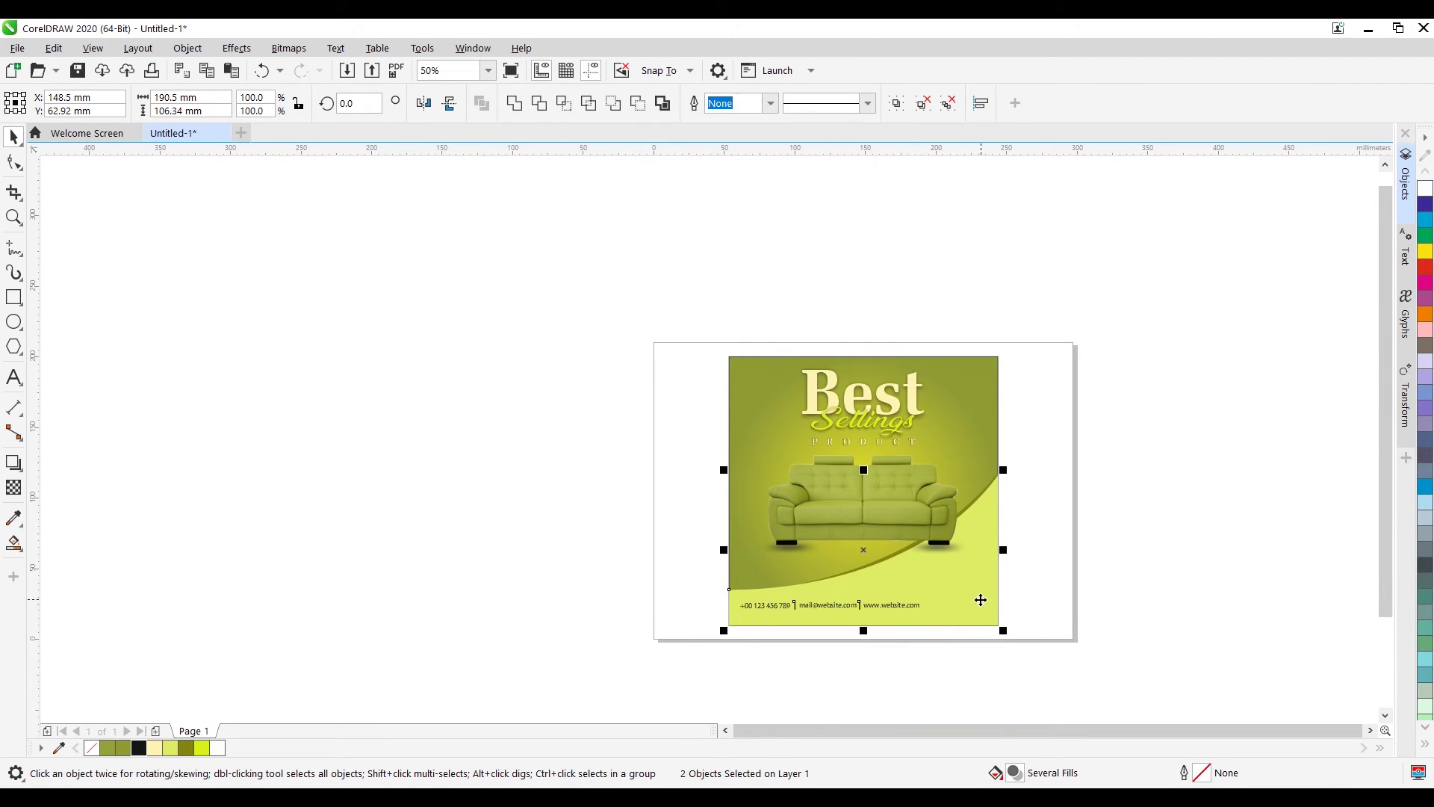
pyautogui.press('c')
pyautogui.click(1099, 554)
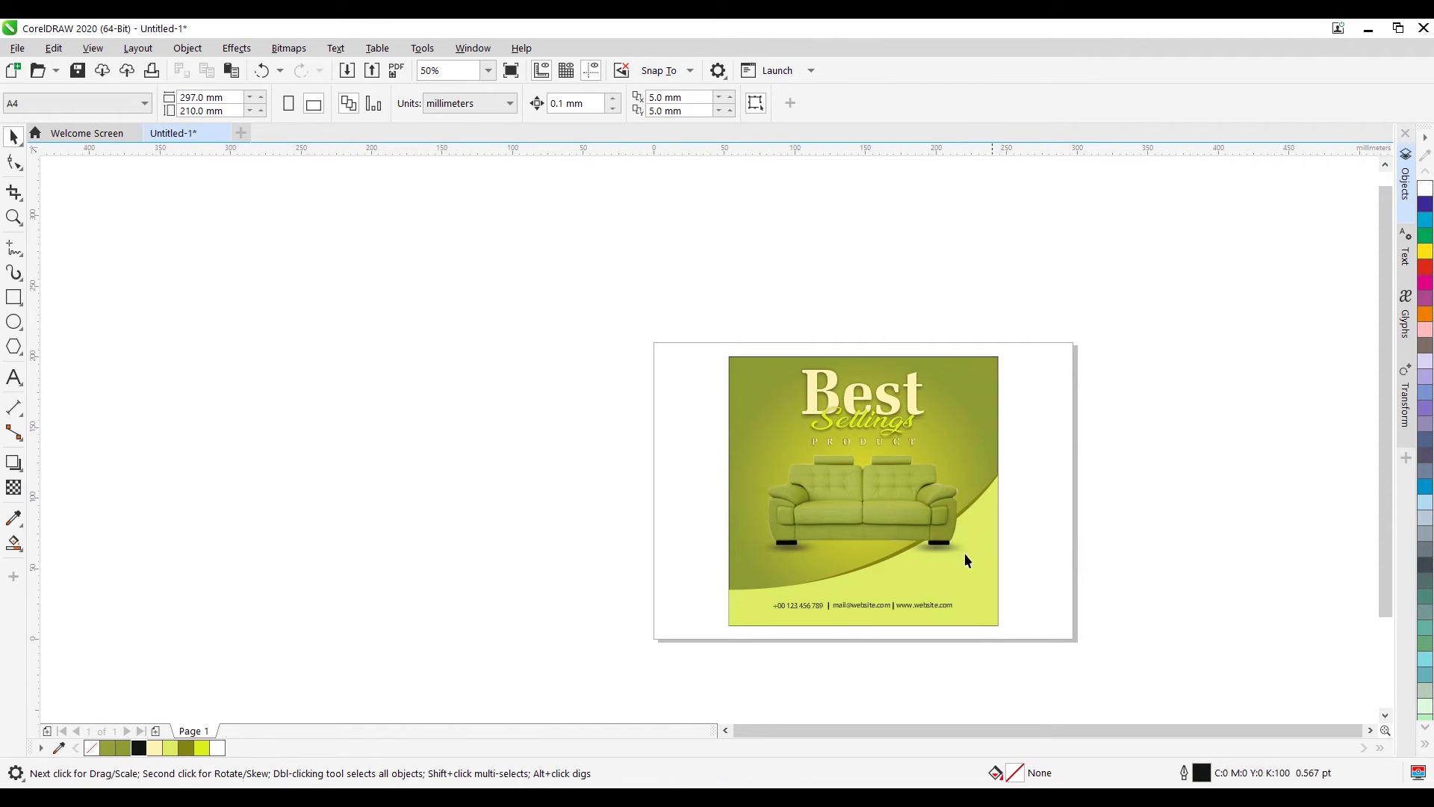
# Step: Draw a rectangle about 32 × 8.5 mm above the contact line and round its corners fully to a radius of about 4.2 mm
pyautogui.scroll(1, 861, 598)
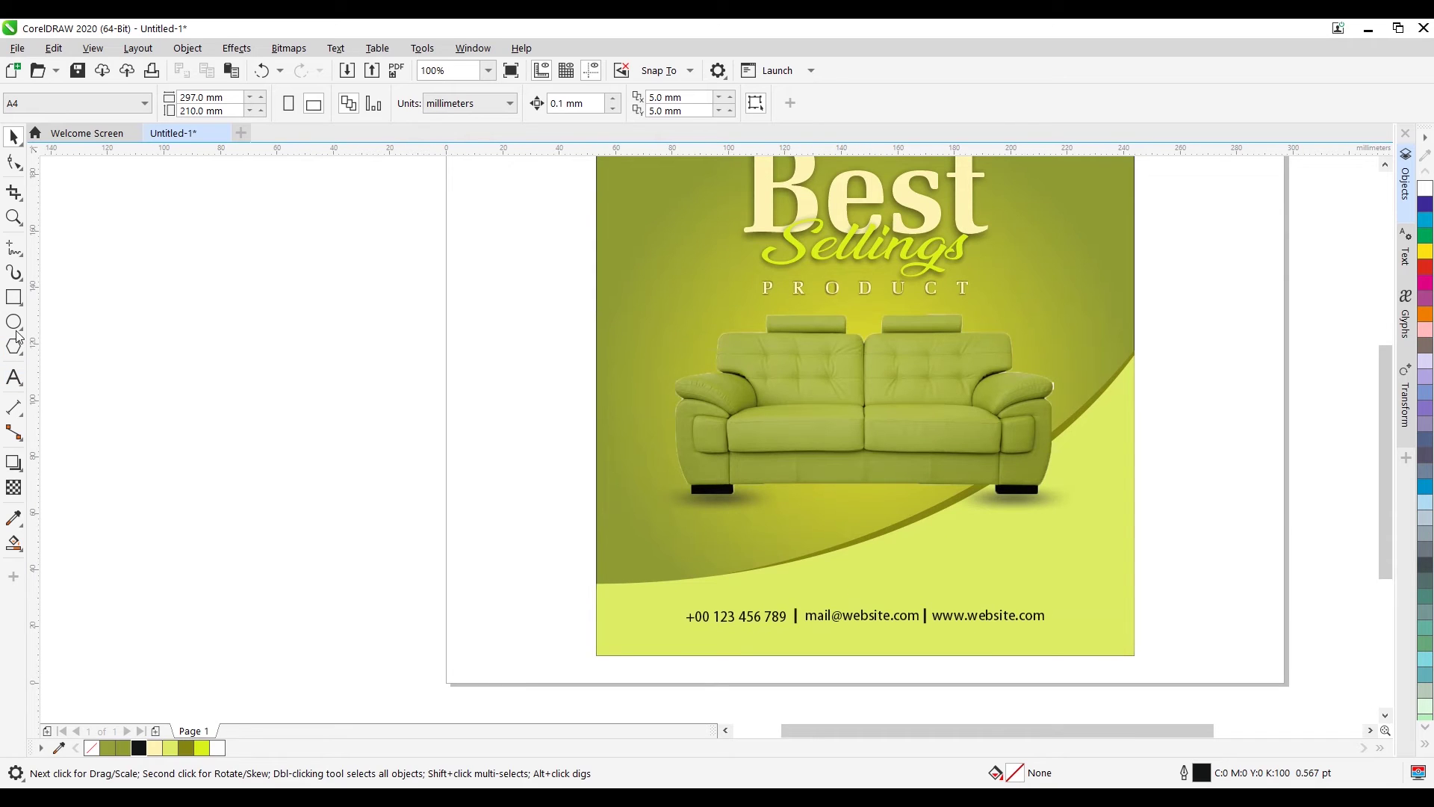
pyautogui.click(14, 297)
pyautogui.moveTo(901, 555); pyautogui.dragTo(986, 580)
pyautogui.press('F10')
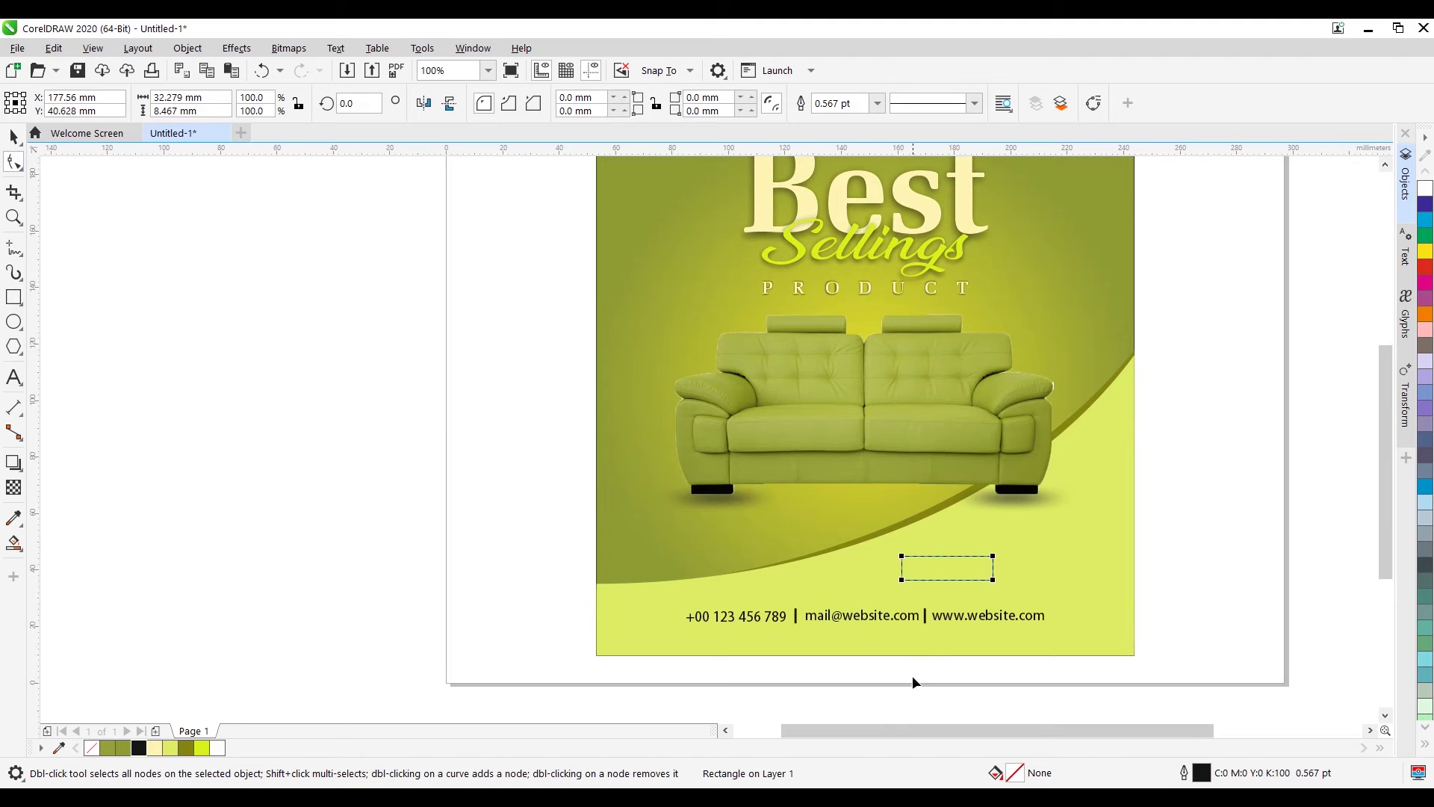
pyautogui.scroll(1, 896, 583)
pyautogui.scroll(1, 902, 575)
pyautogui.moveTo(920, 563); pyautogui.dragTo(1083, 572)
pyautogui.press('space')
pyautogui.scroll(-2, 887, 534)
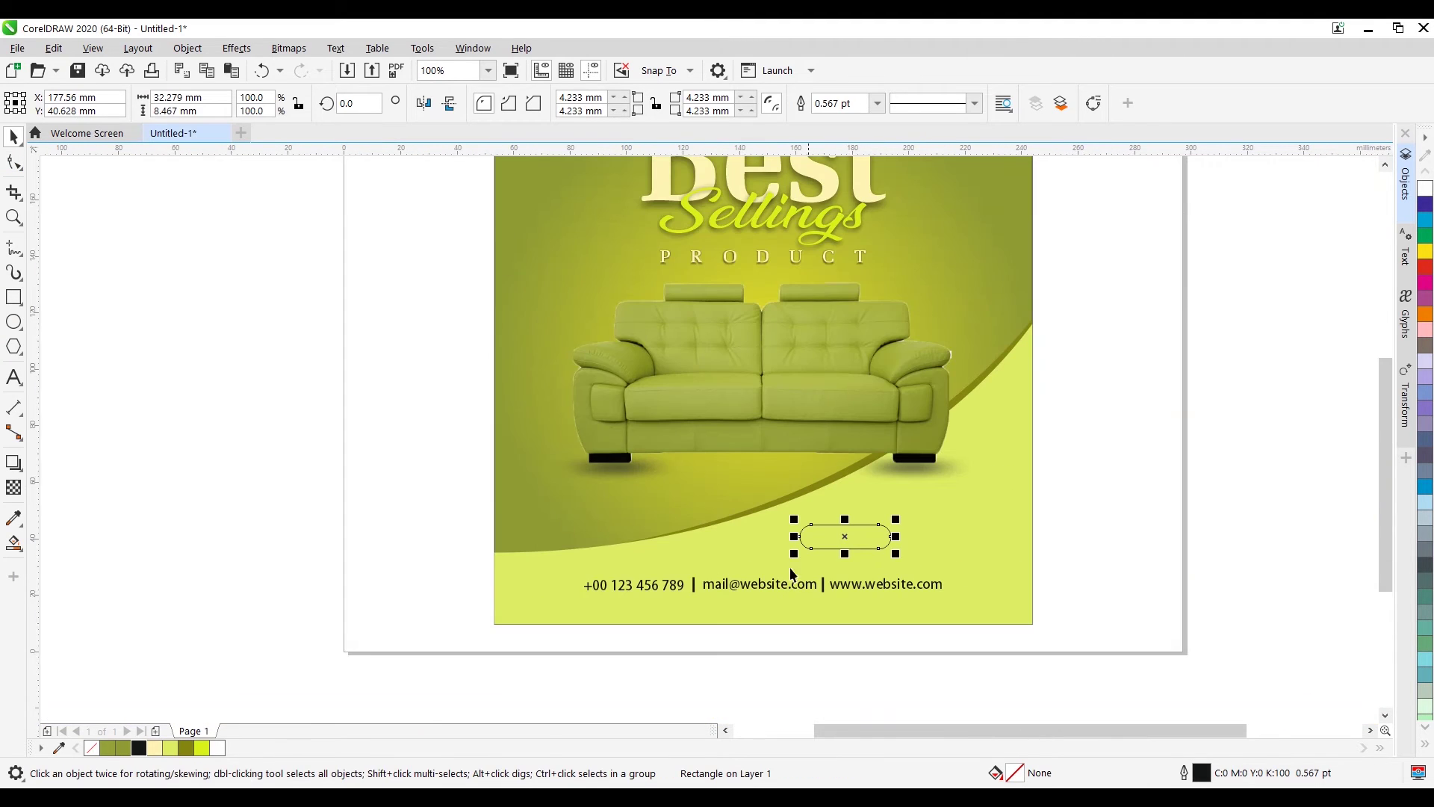
# Step: Fill the rounded rectangle above the contact line with olive green R143 G155 B52 and remove its outline
pyautogui.click(123, 747)
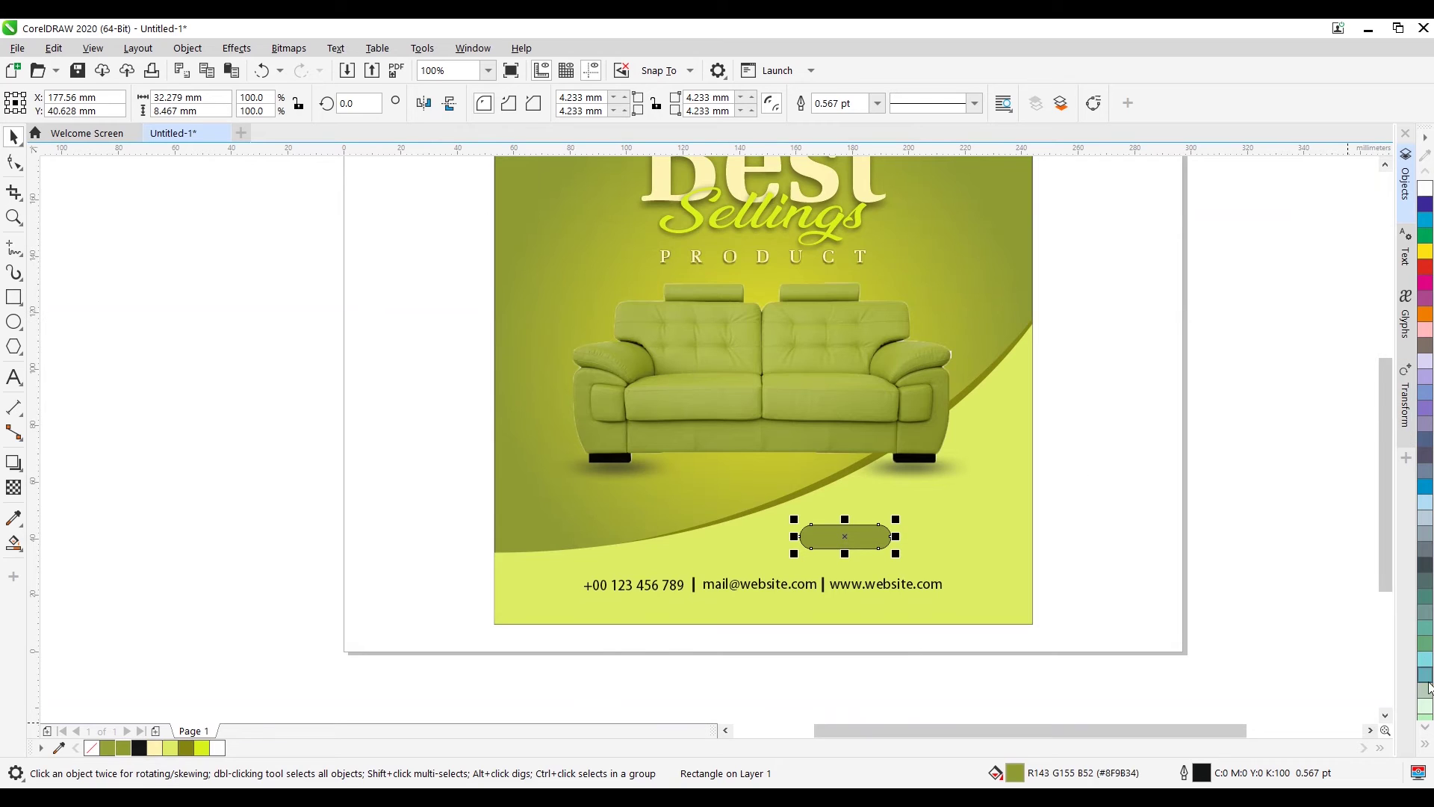
pyautogui.click(1425, 745)
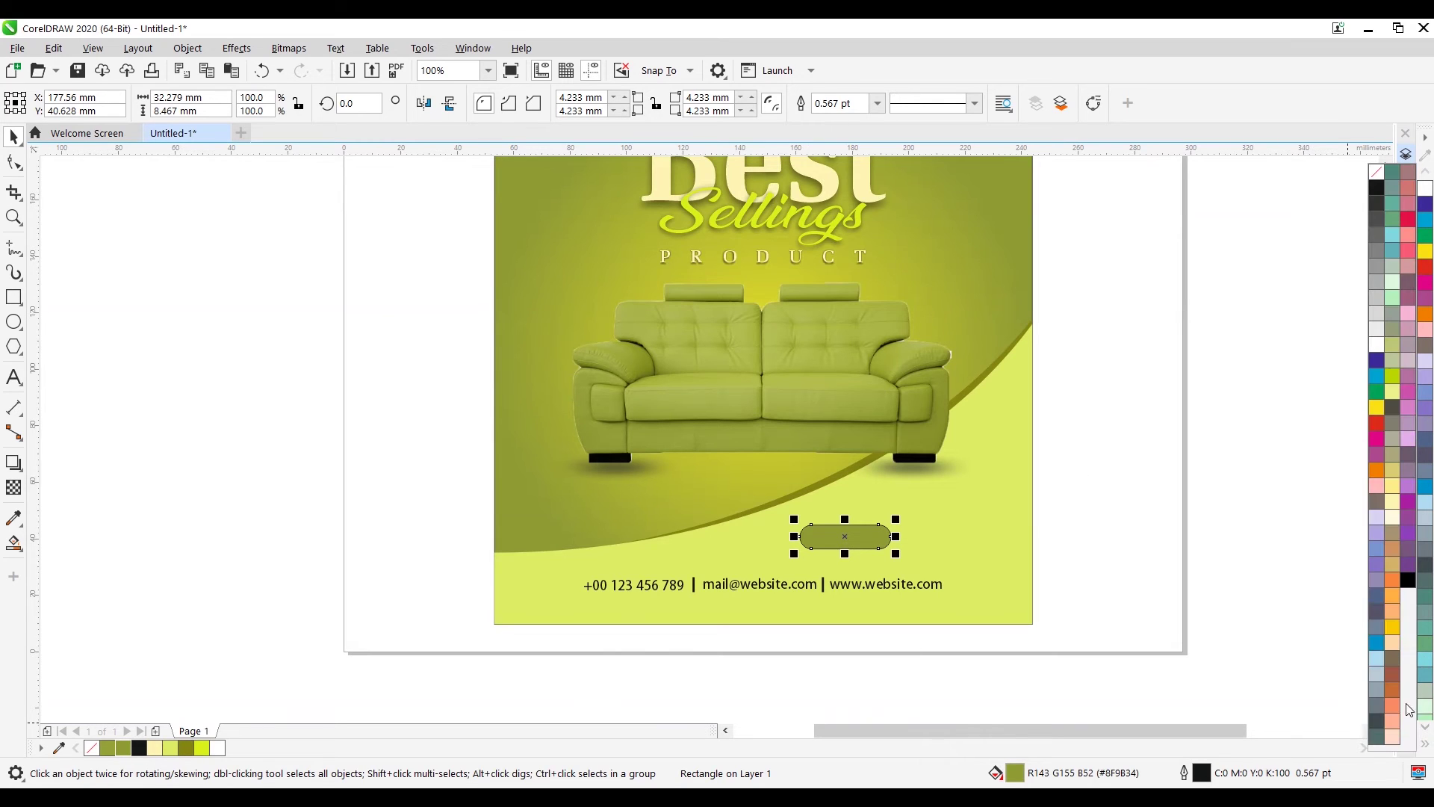
pyautogui.rightClick(1373, 172)
pyautogui.click(1237, 320)
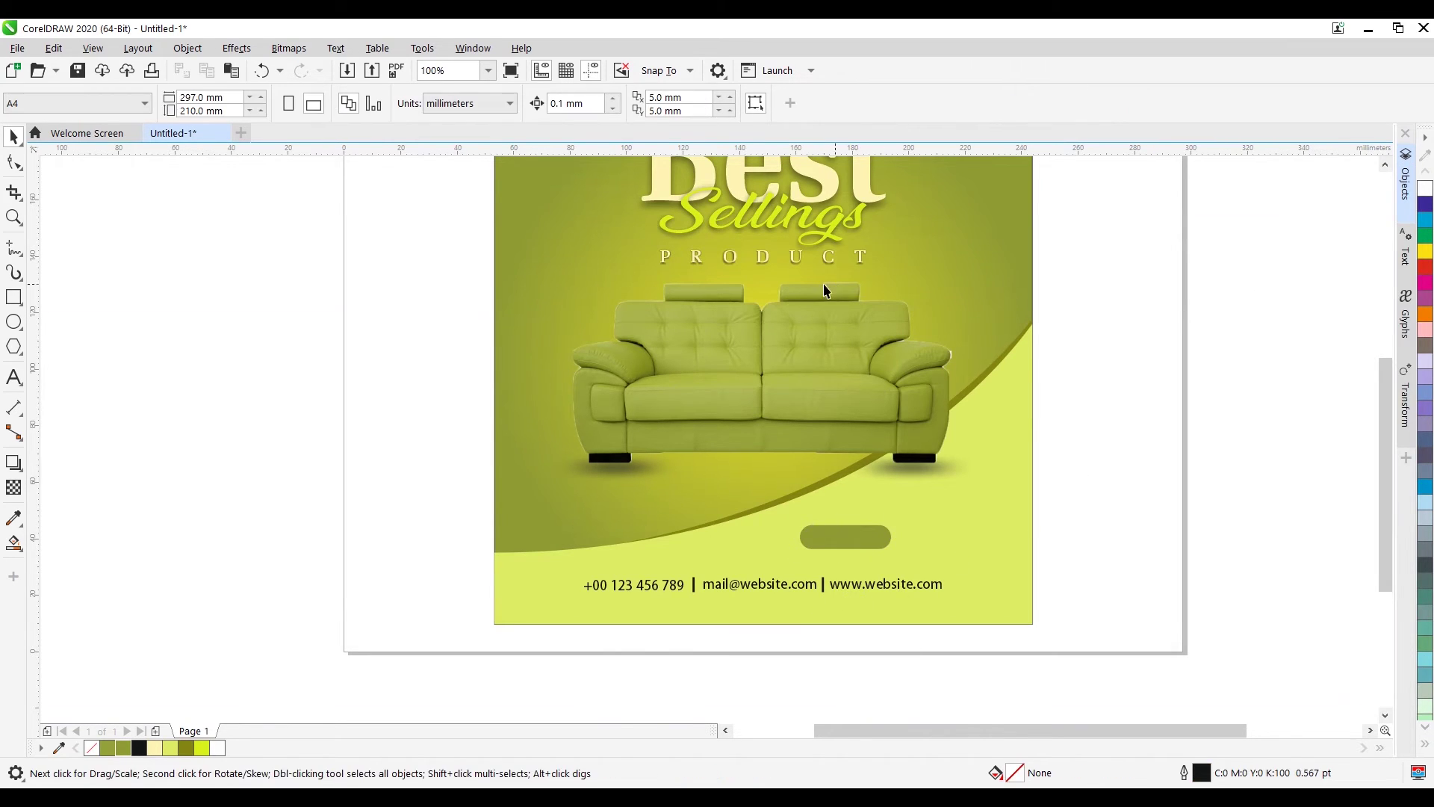
pyautogui.click(899, 587)
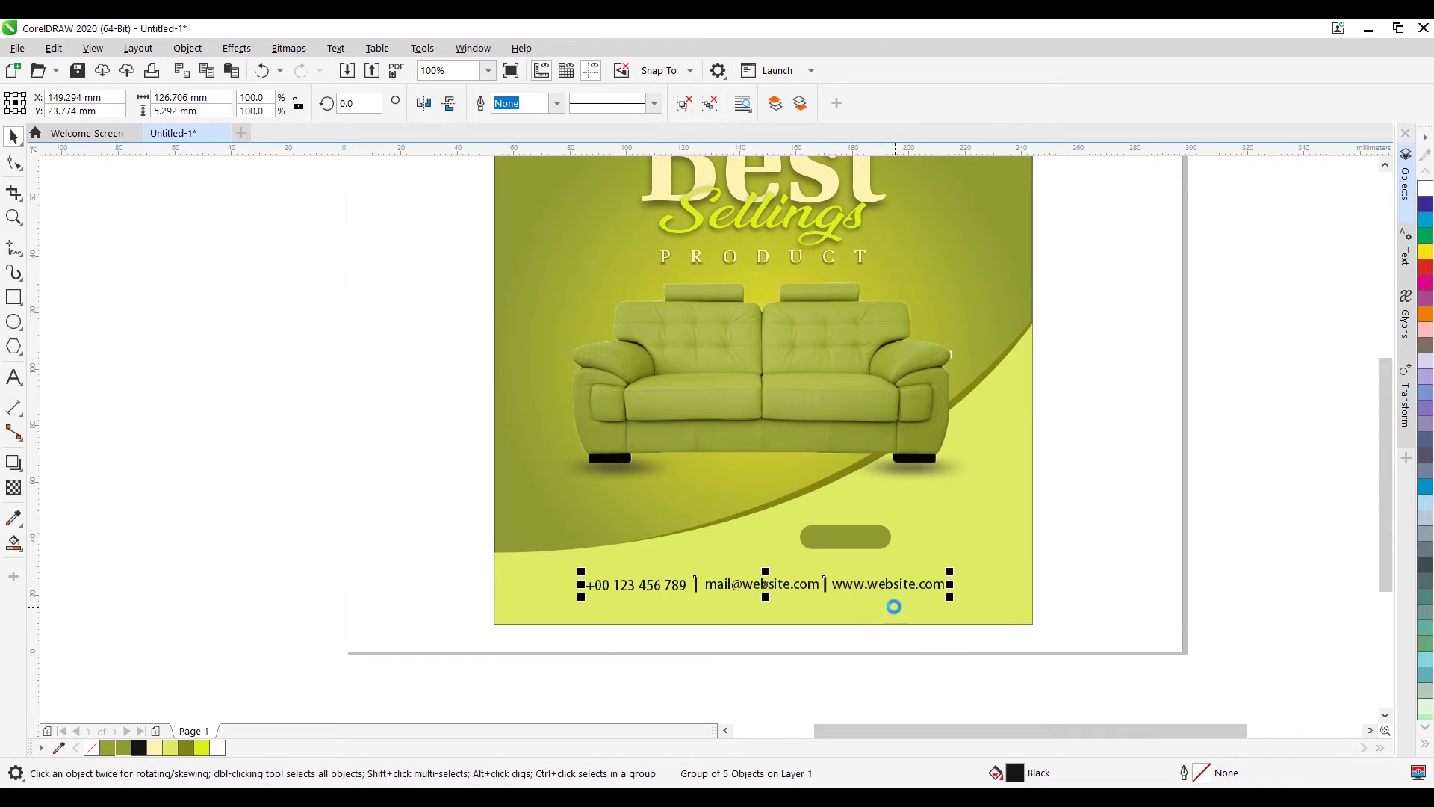
pyautogui.click(1054, 550)
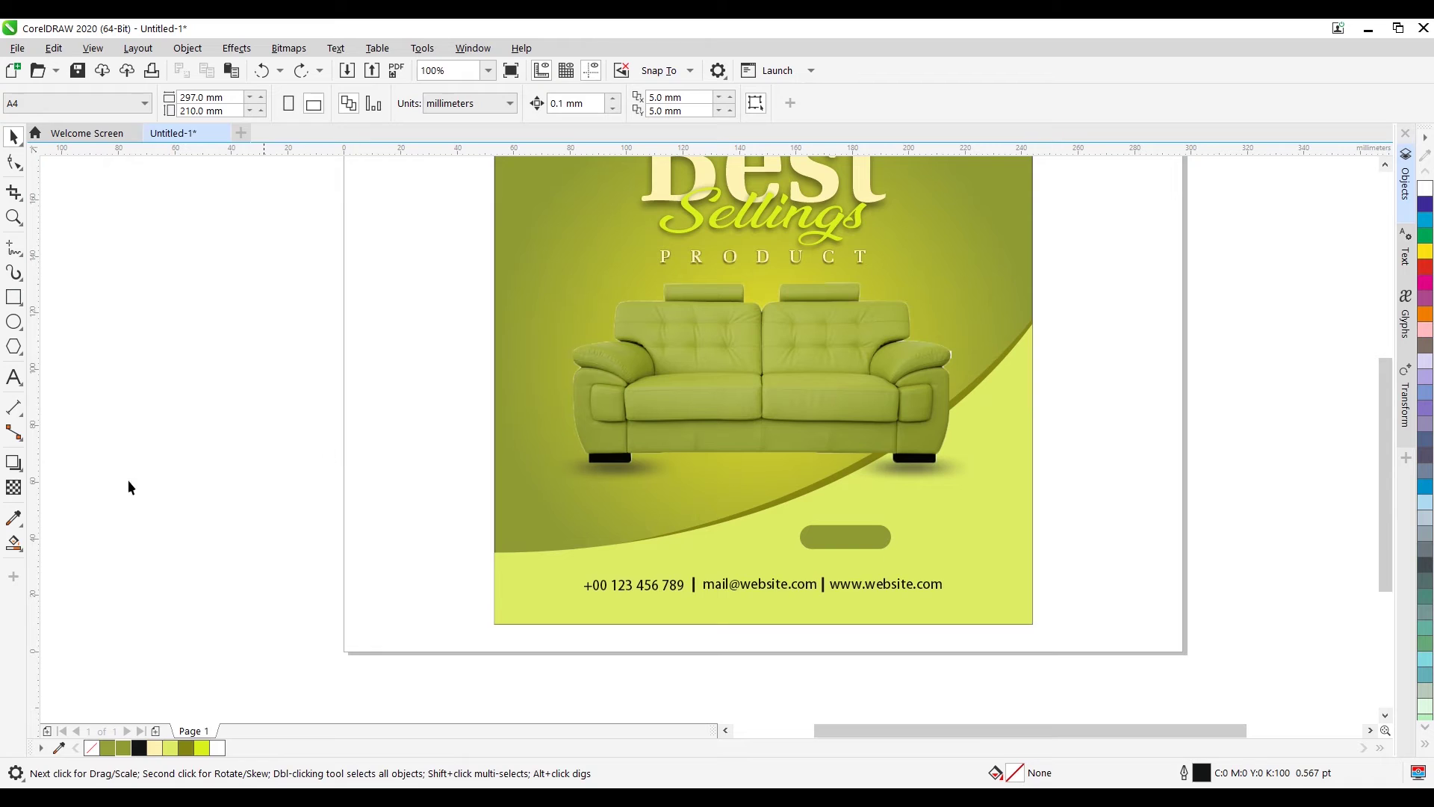
pyautogui.click(13, 378)
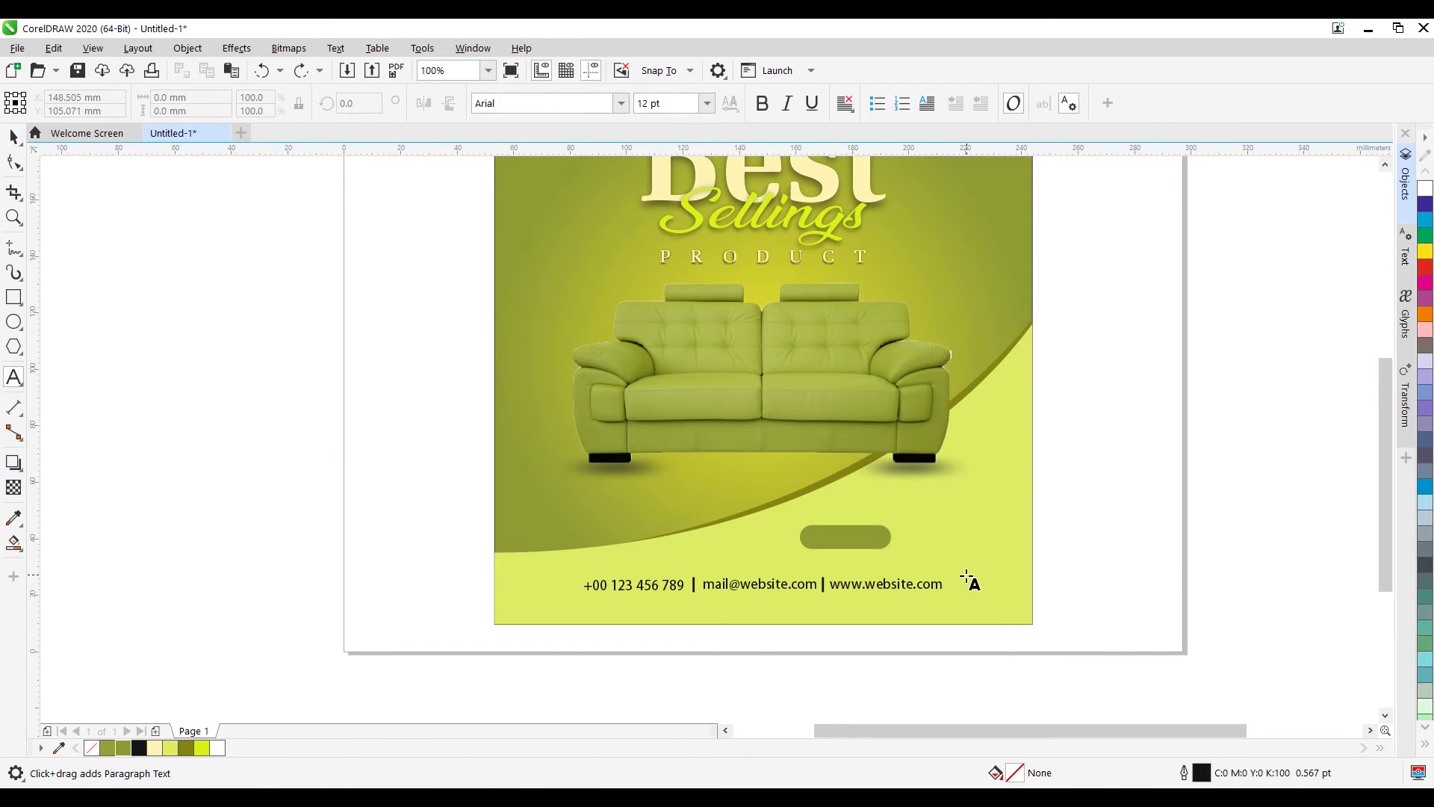
pyautogui.click(13, 137)
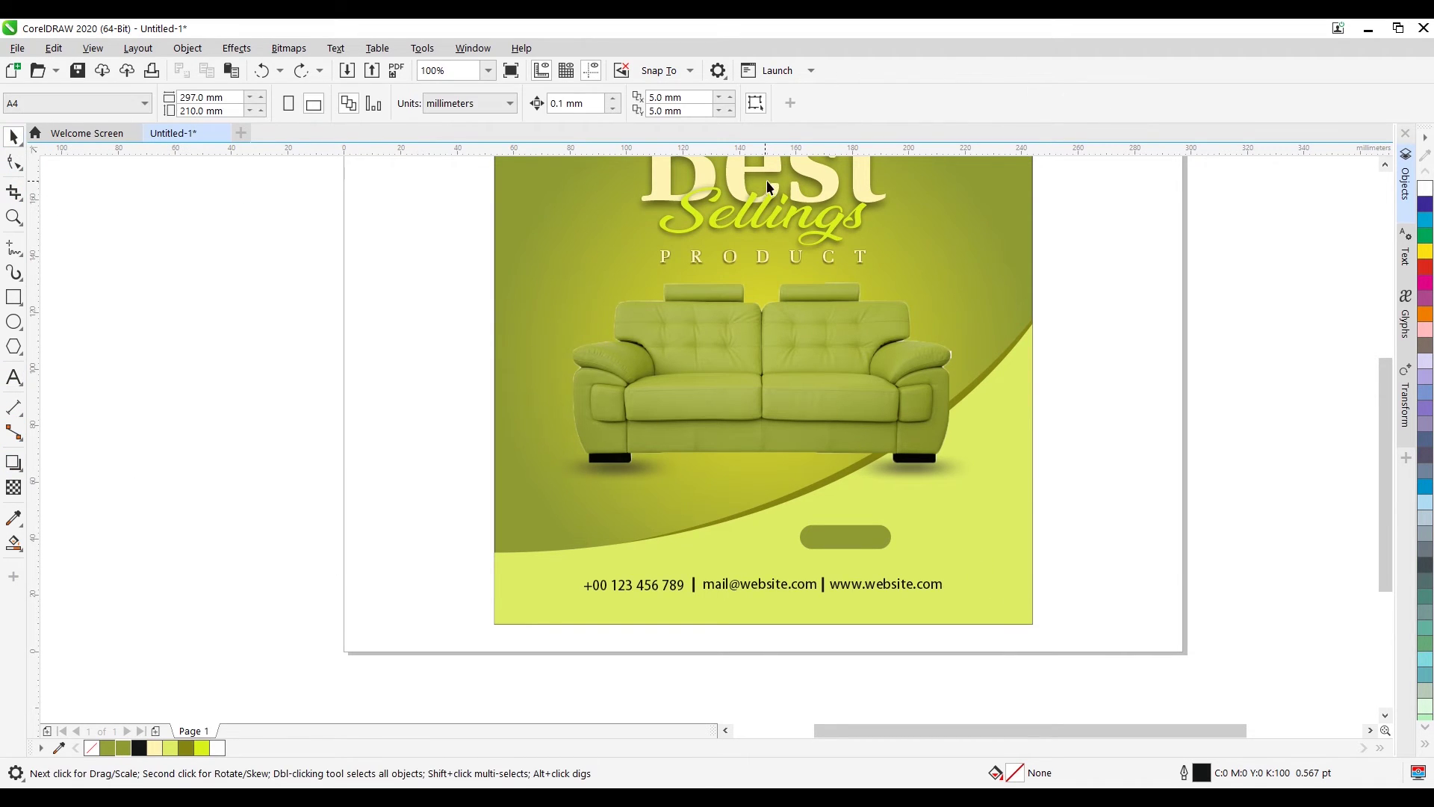
pyautogui.moveTo(1167, 323); pyautogui.dragTo(1210, 523)
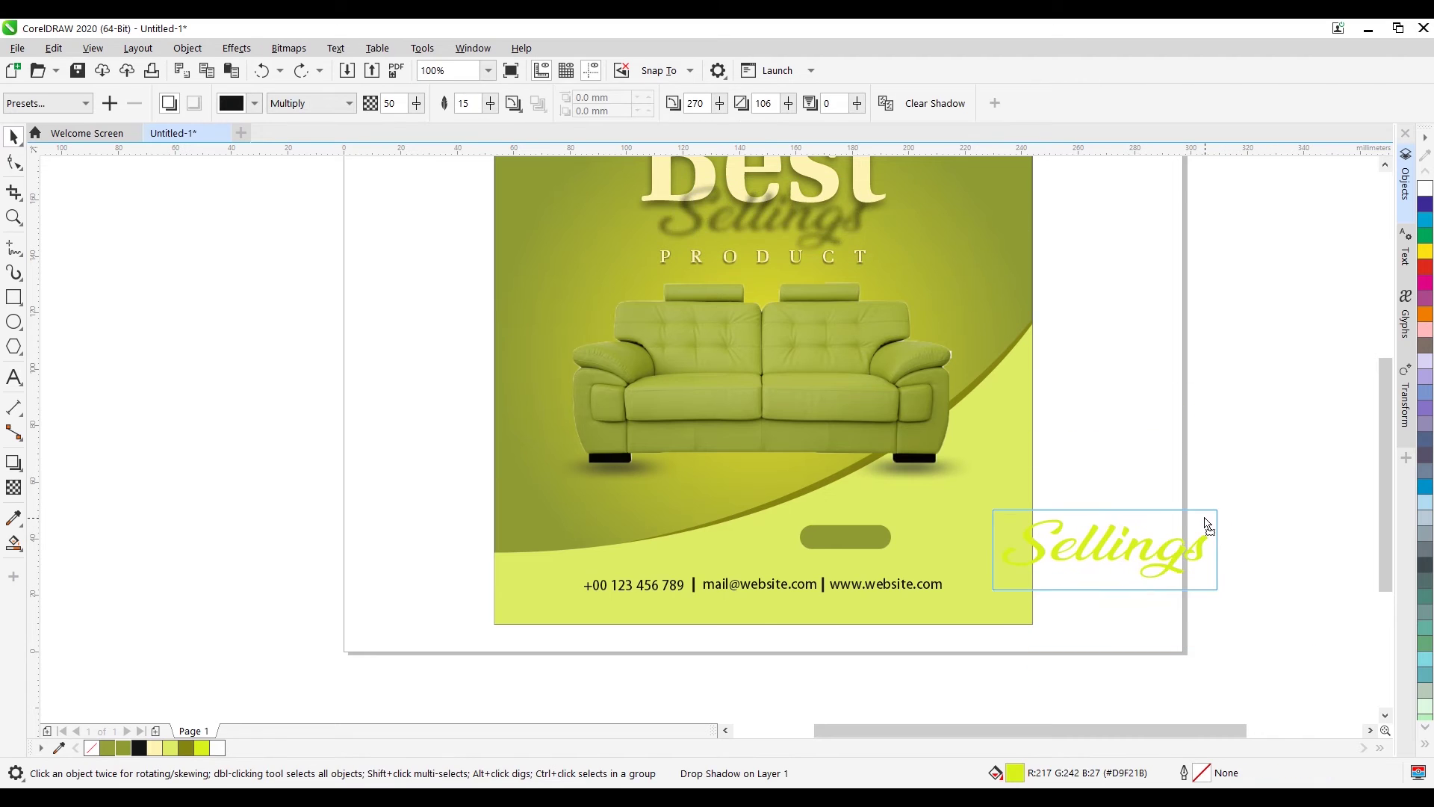
pyautogui.hotkey('ctrl', 'z')
# Step: Duplicate the "Best" headline beside the lower right corner of the square and replace the copy's text with "VIST SHOP"
pyautogui.scroll(-2, 1068, 404)
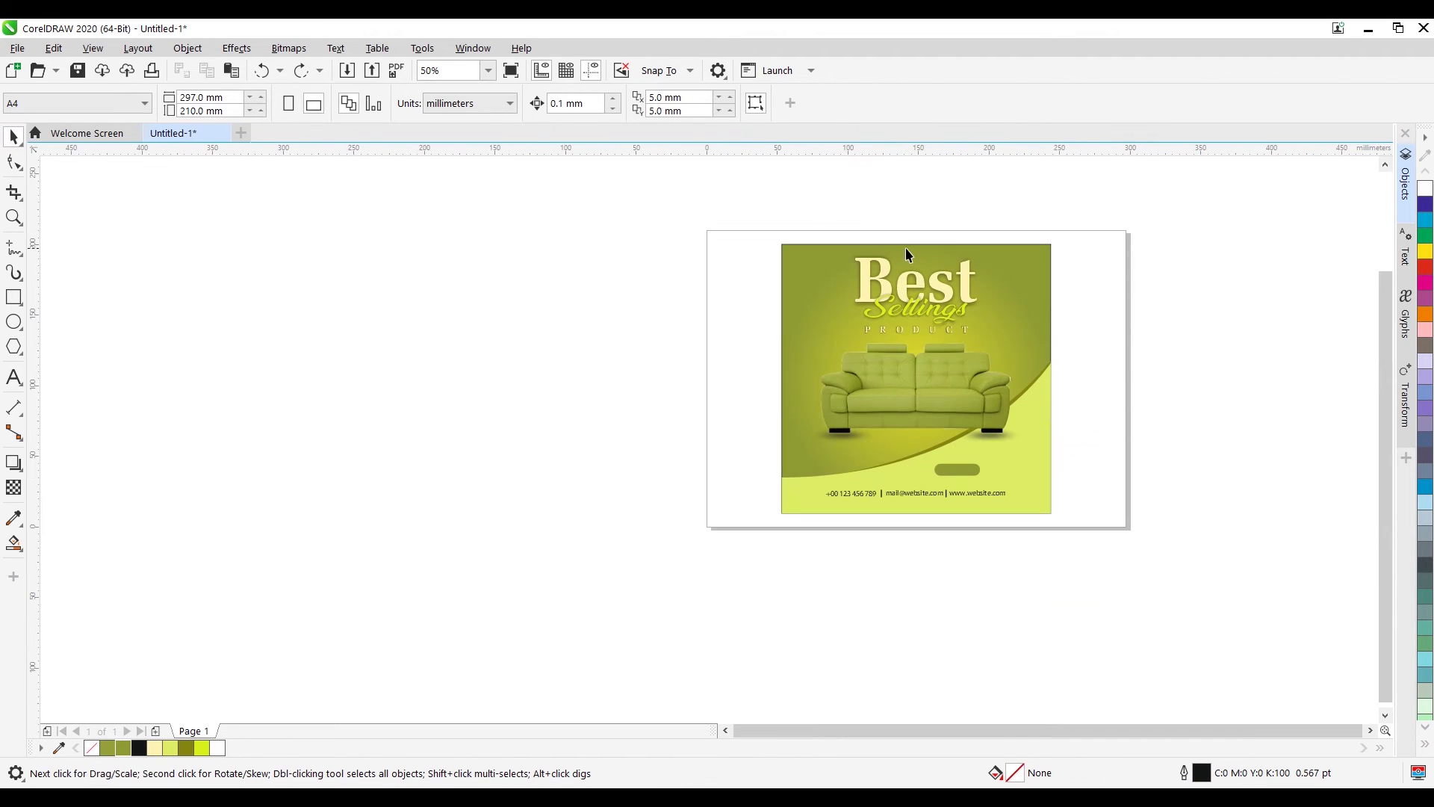
pyautogui.moveTo(968, 271); pyautogui.dragTo(1082, 493)
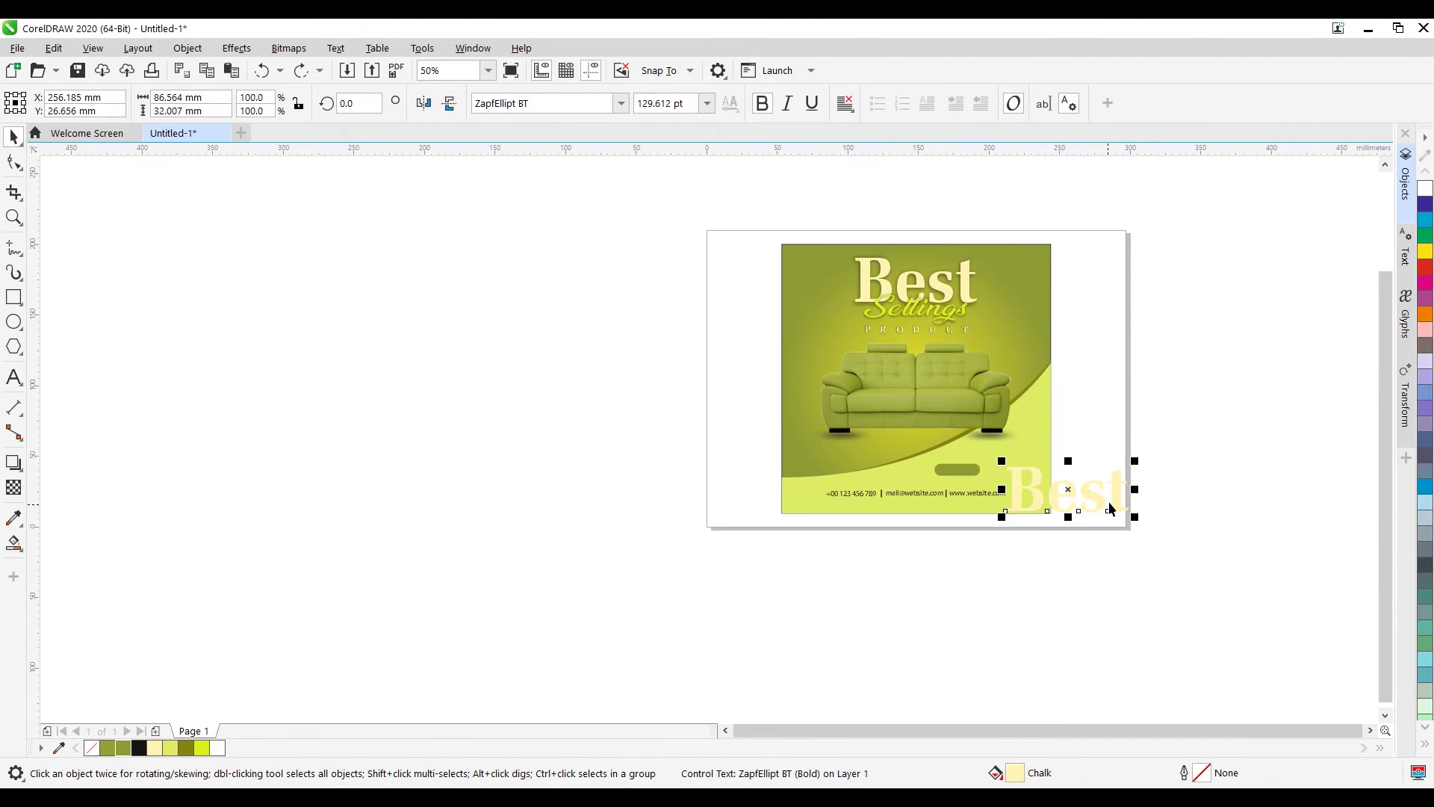
pyautogui.scroll(2, 1061, 507)
pyautogui.doubleClick(1066, 484)
pyautogui.hotkey('ctrl', 'a')
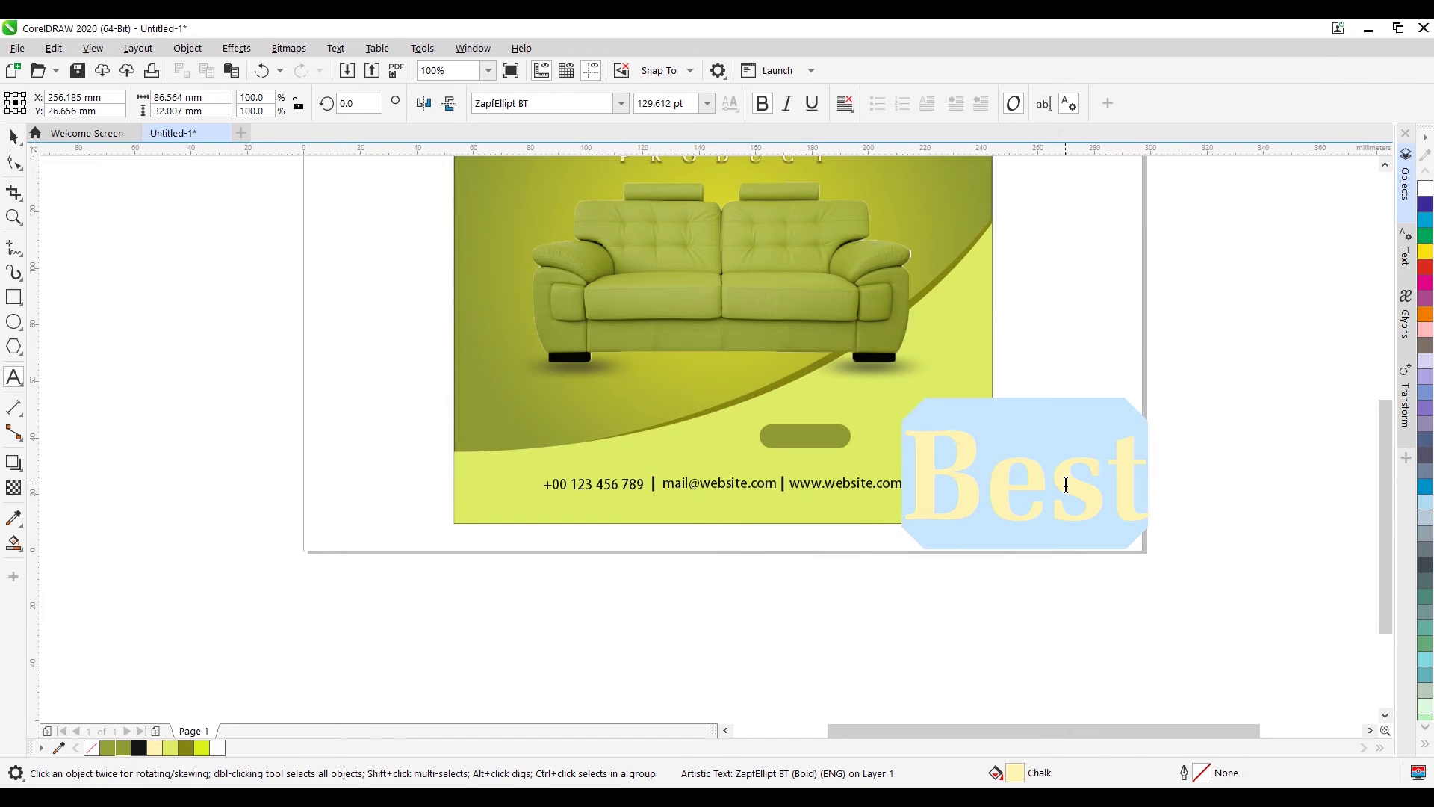
pyautogui.press('capslock')
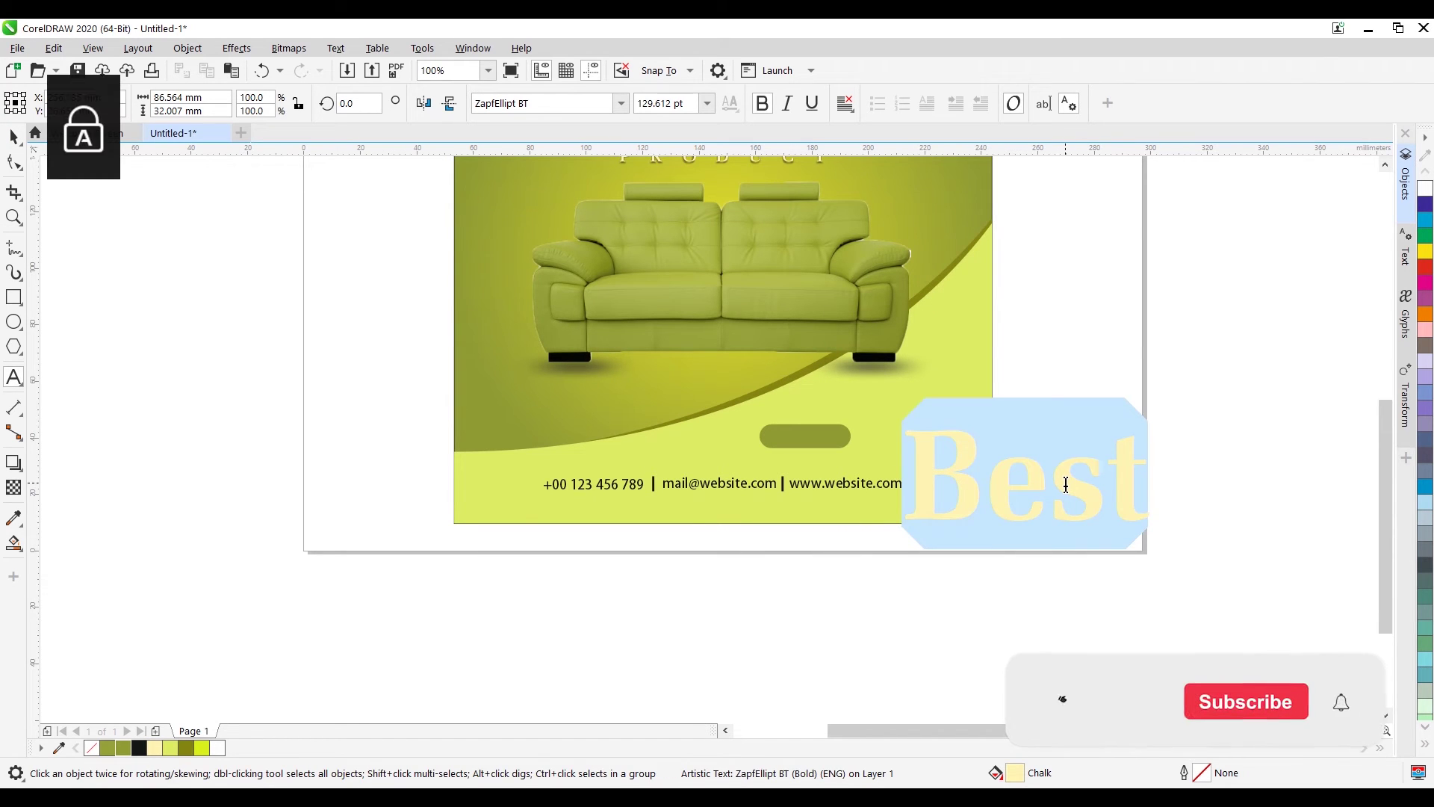
pyautogui.write('VIST HO')
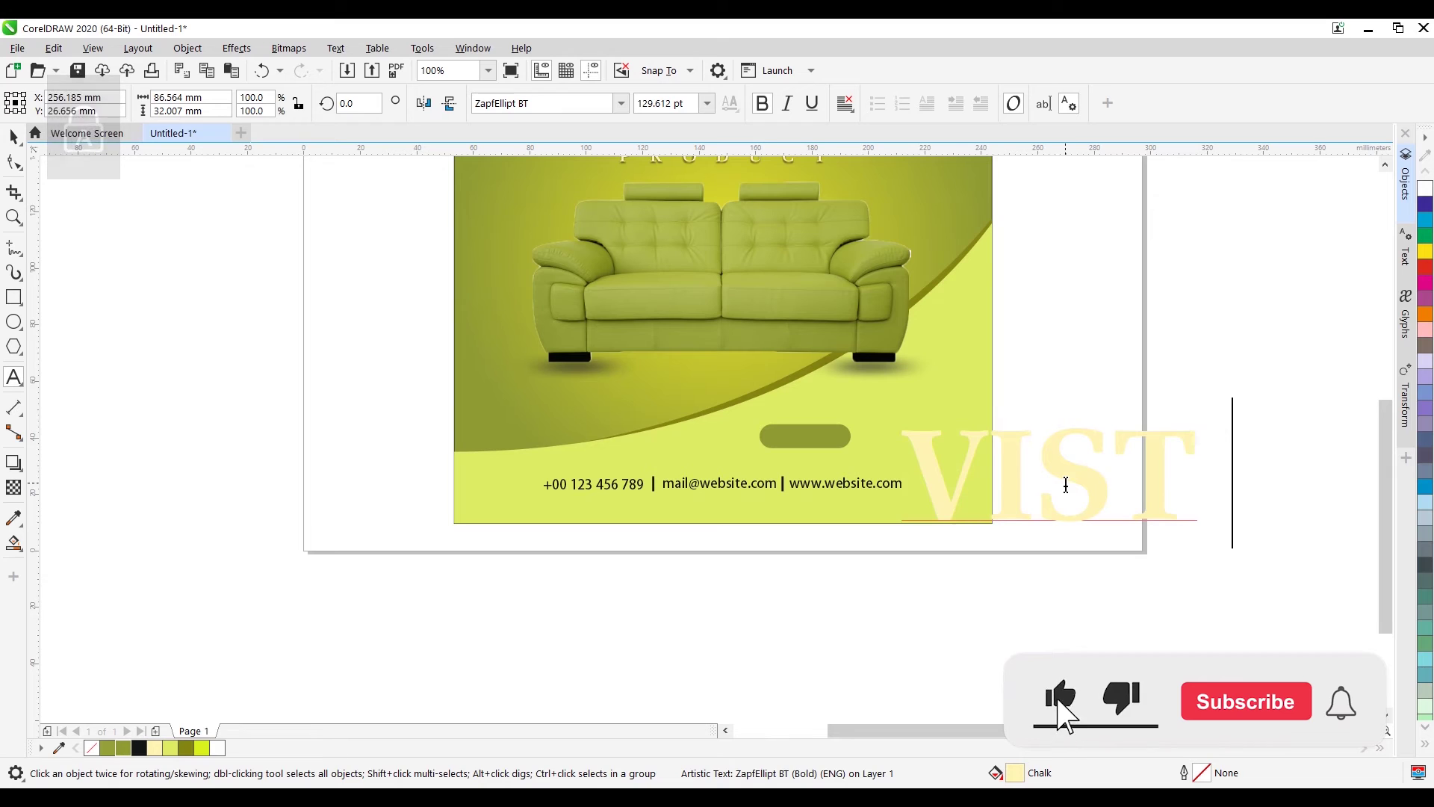
pyautogui.press('BackSpace')
pyautogui.press('BackSpace')
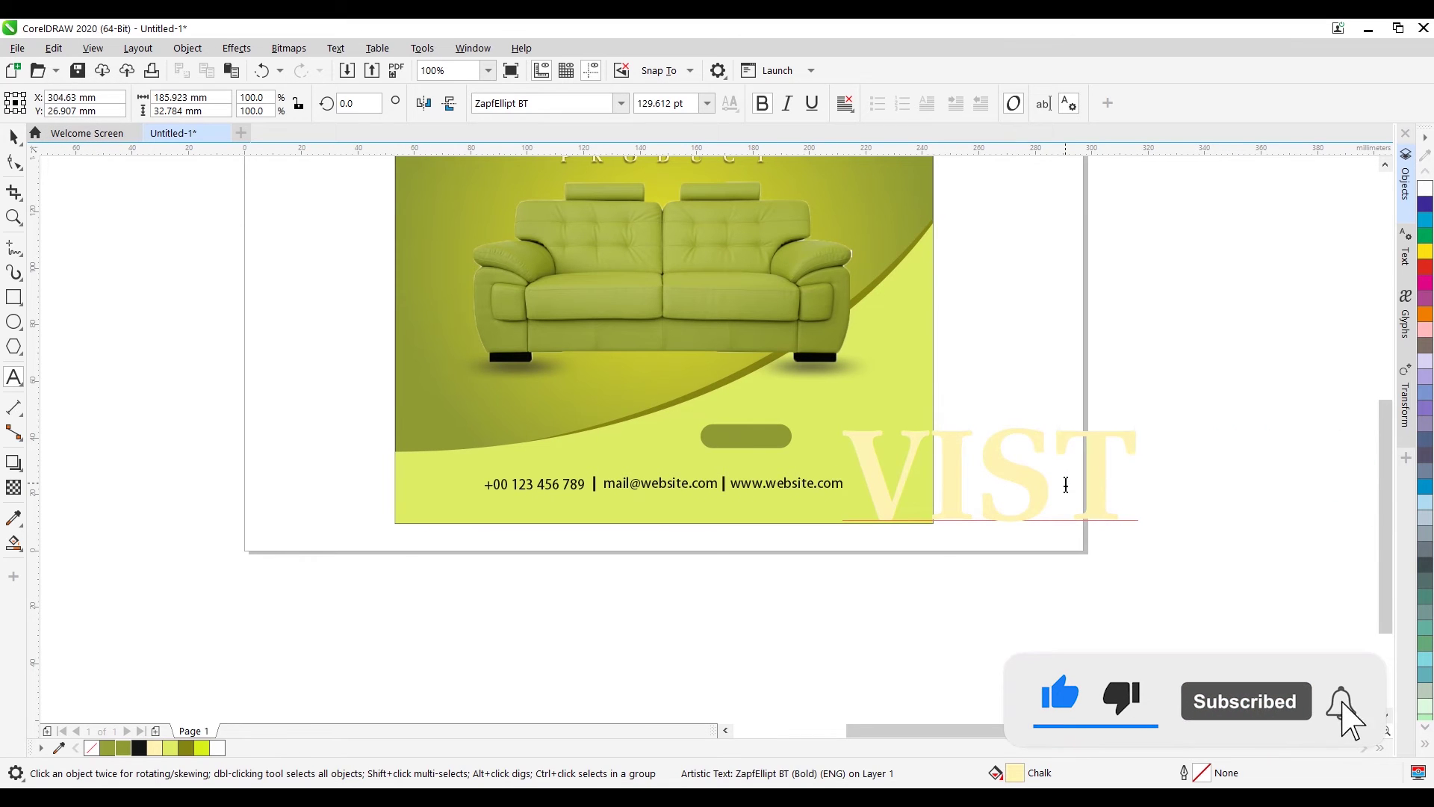
pyautogui.write('SHOP')
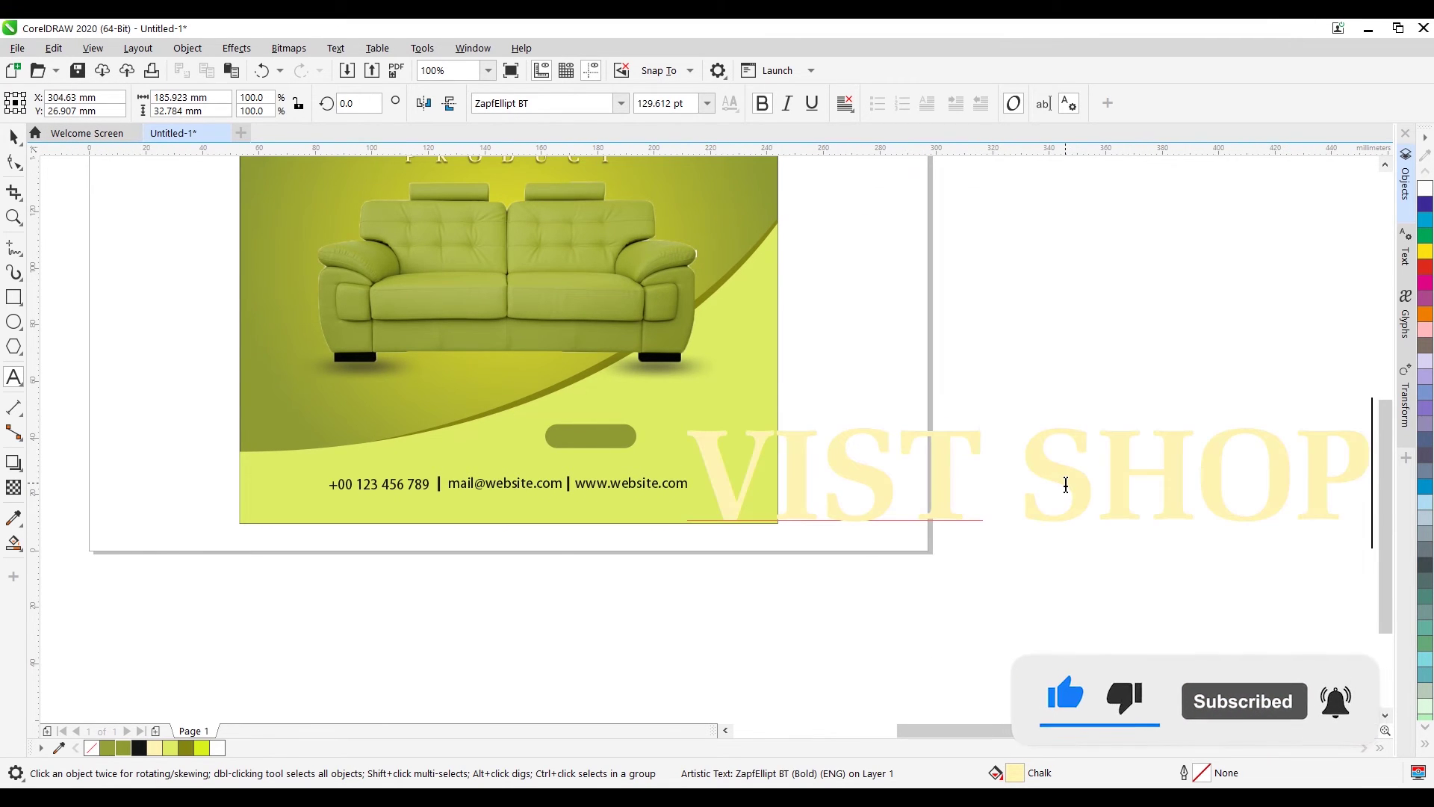
# Step: Set the font of the VIST SHOP text to Arial
pyautogui.hotkey('ctrl', 'a')
pyautogui.click(578, 106)
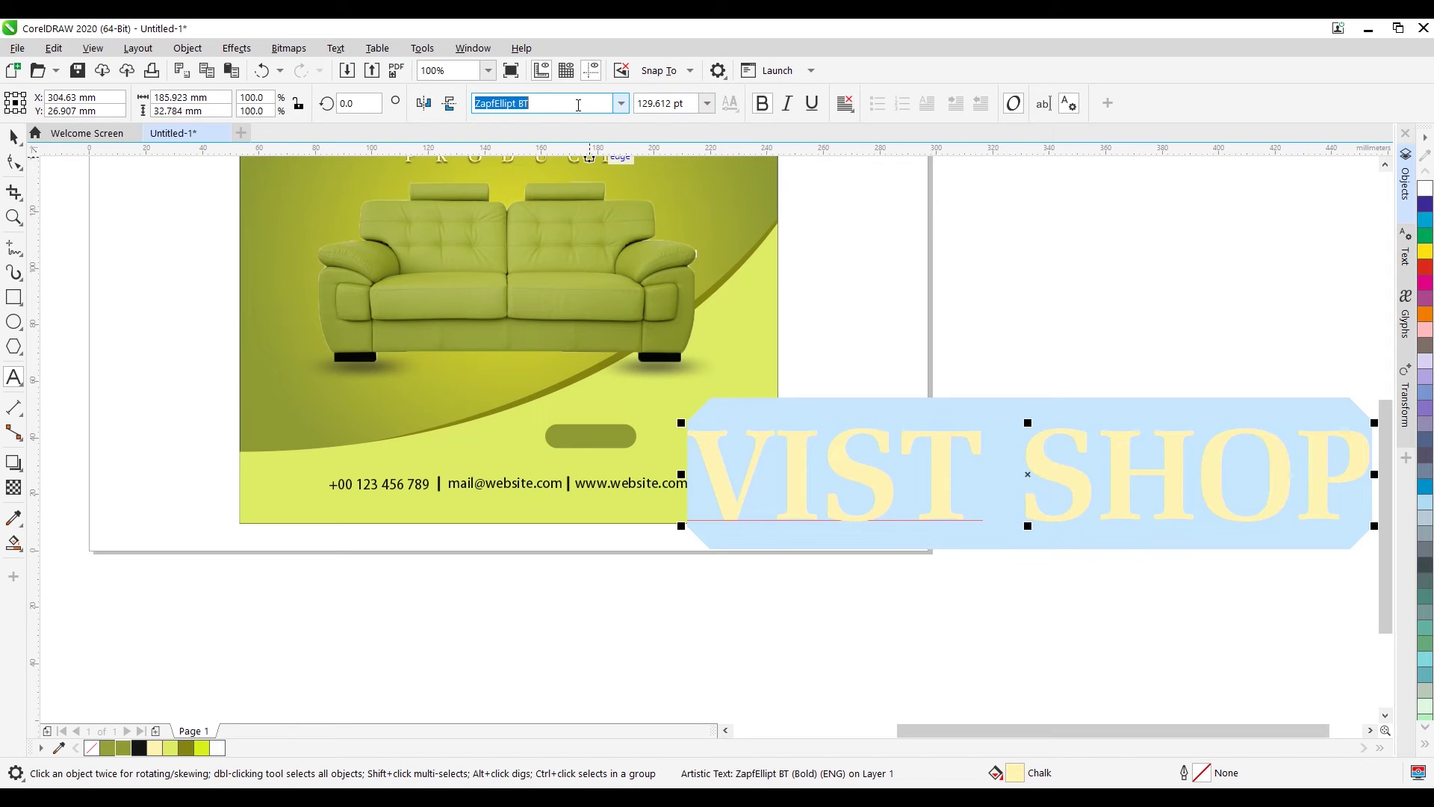
pyautogui.write('Arial')
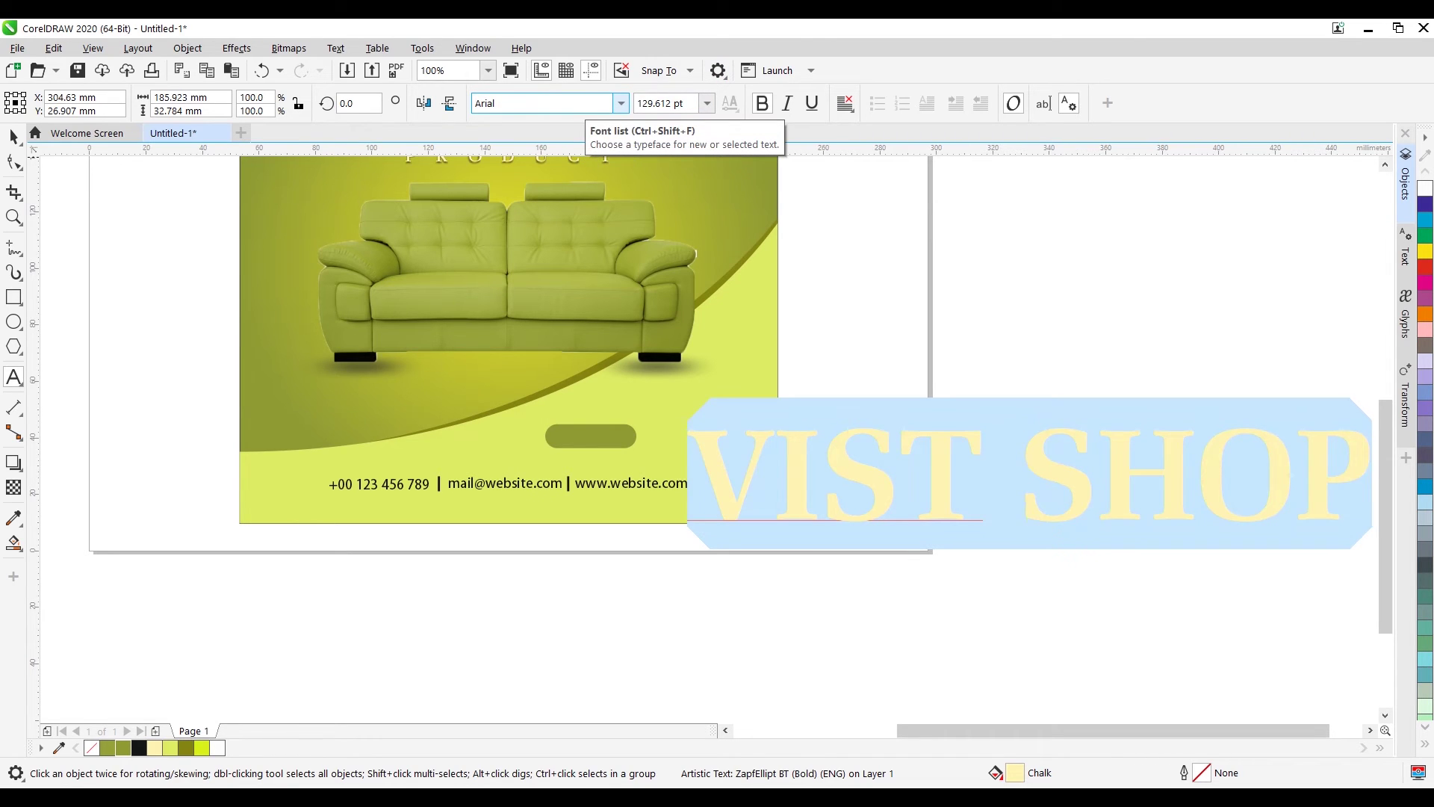
pyautogui.press('Return')
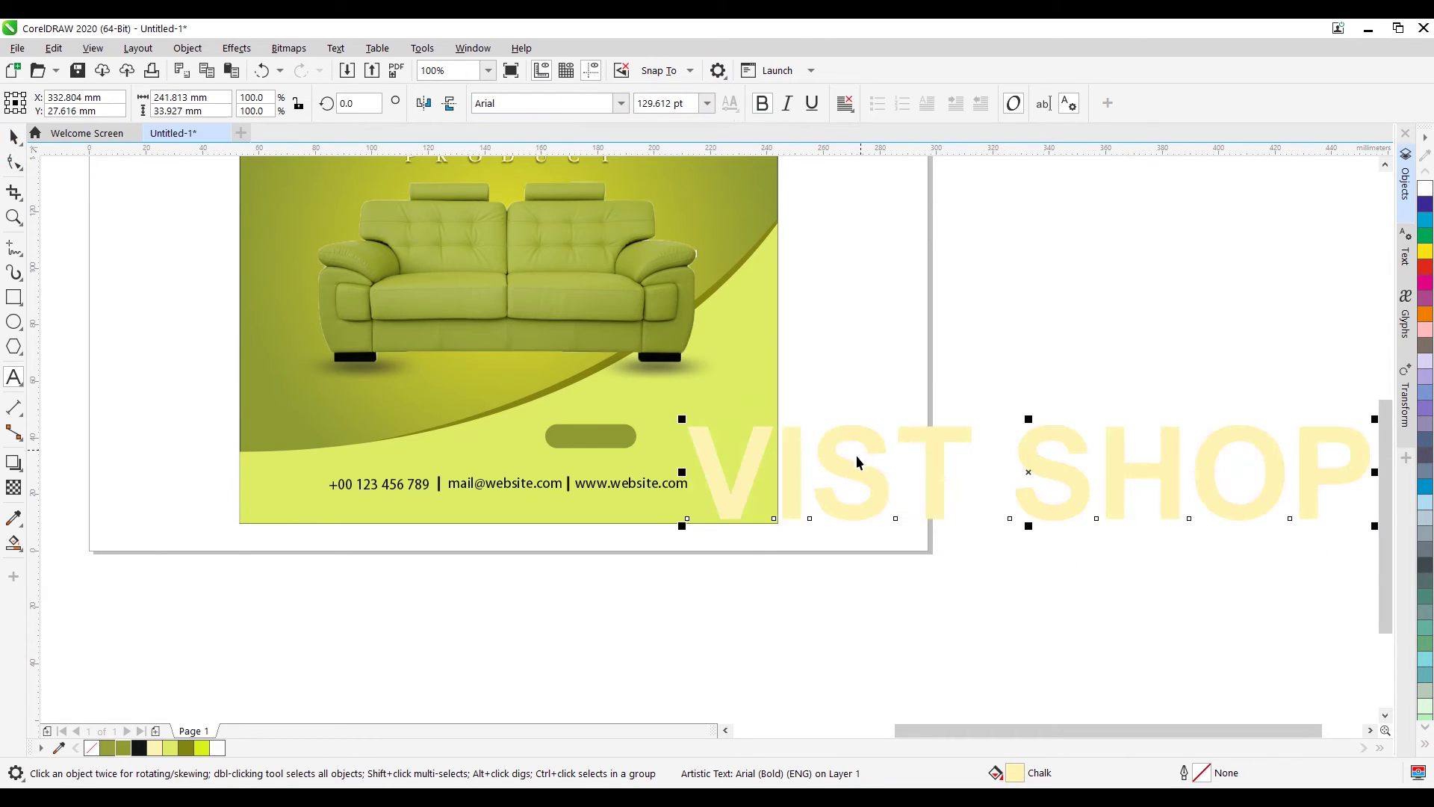
# Step: Shrink the VIST SHOP text to about 19.8 mm wide and centre it on the rounded rectangle
pyautogui.hotkey('ctrl', 'space')
pyautogui.moveTo(1349, 430); pyautogui.dragTo(711, 426)
pyautogui.press('Escape')
pyautogui.click(901, 440)
pyautogui.scroll(4, 542, 438)
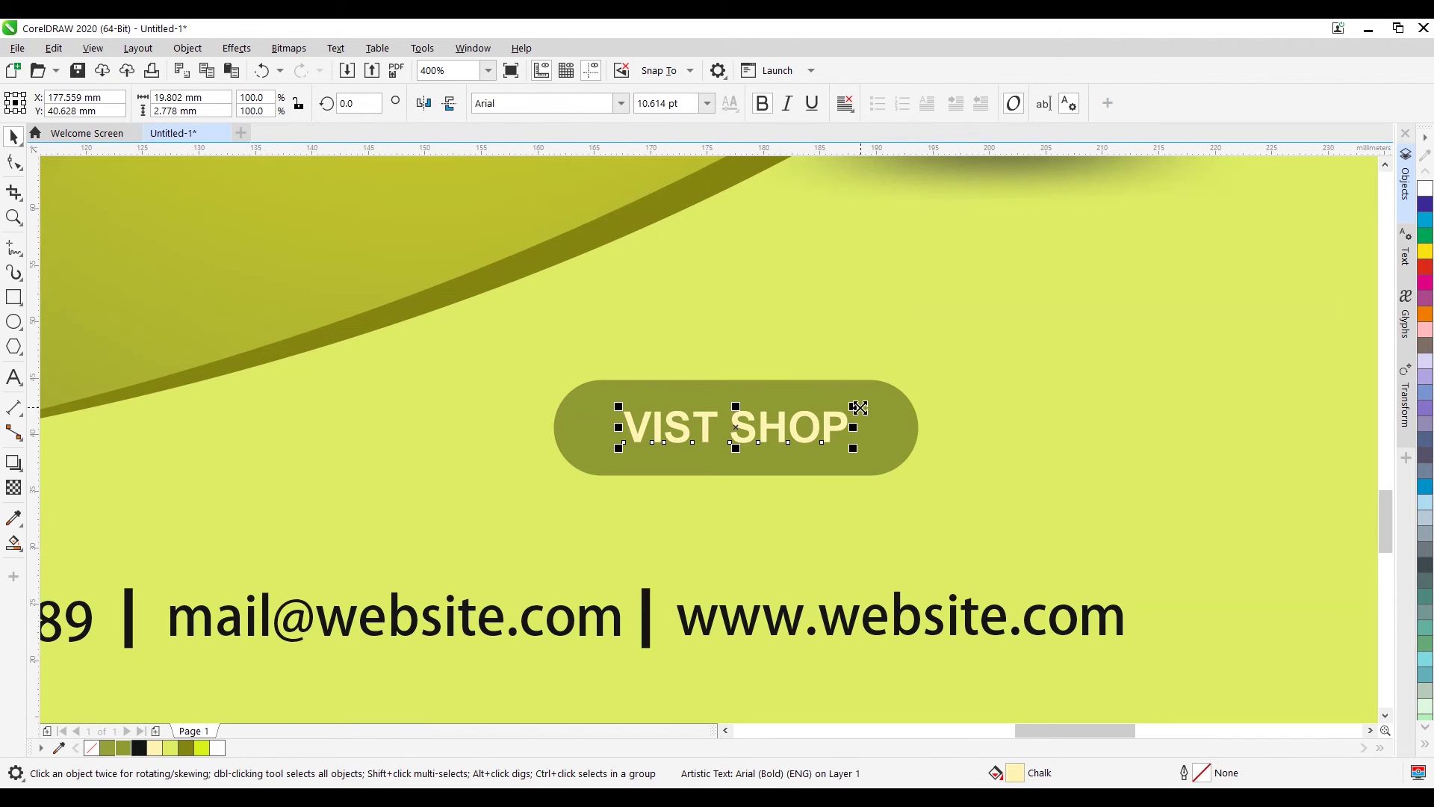
# Step: Enlarge the VIST SHOP text slightly and scale the rounded rectangle to 87.5 %, about 28.2 × 7.4 mm, around its centre
pyautogui.moveTo(859, 407); pyautogui.dragTo(900, 380)
pyautogui.keyDown('shift'); pyautogui.click(907, 396); pyautogui.keyUp('shift')
pyautogui.click(909, 434)
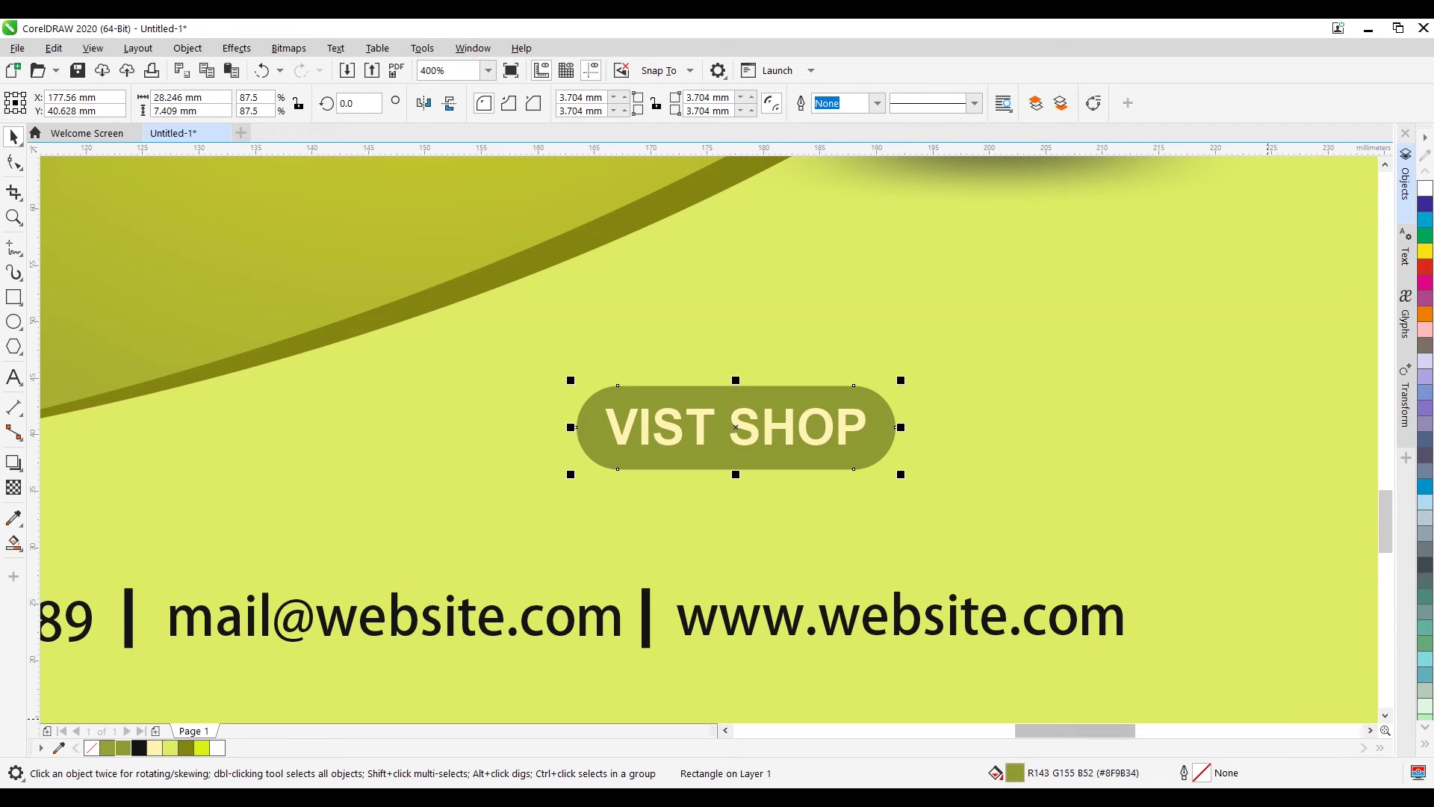
# Step: Try an elliptical fountain fill on the rounded rectangle behind the VIST SHOP text
pyautogui.doubleClick(1015, 772)
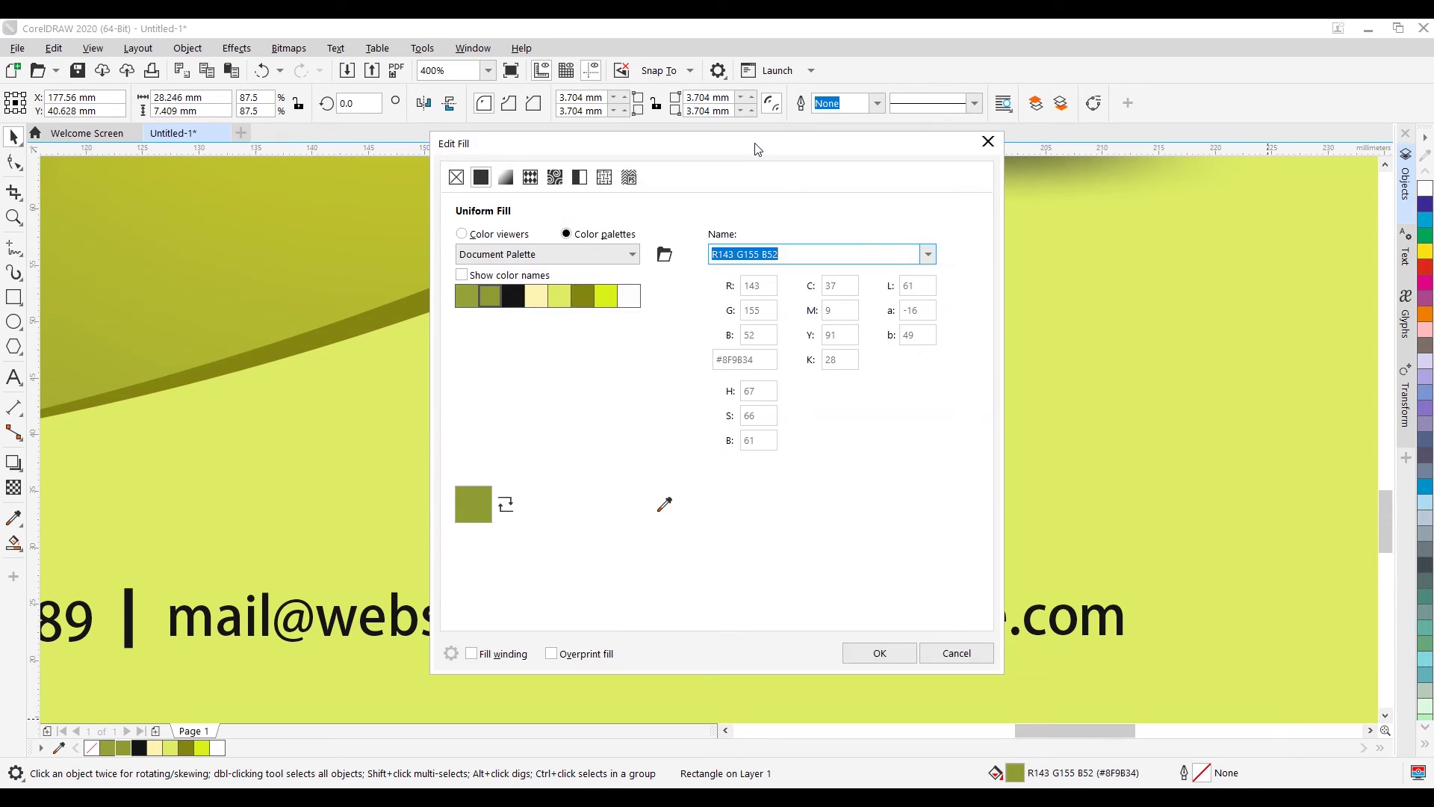
pyautogui.moveTo(755, 147); pyautogui.dragTo(1225, 147)
pyautogui.click(933, 213)
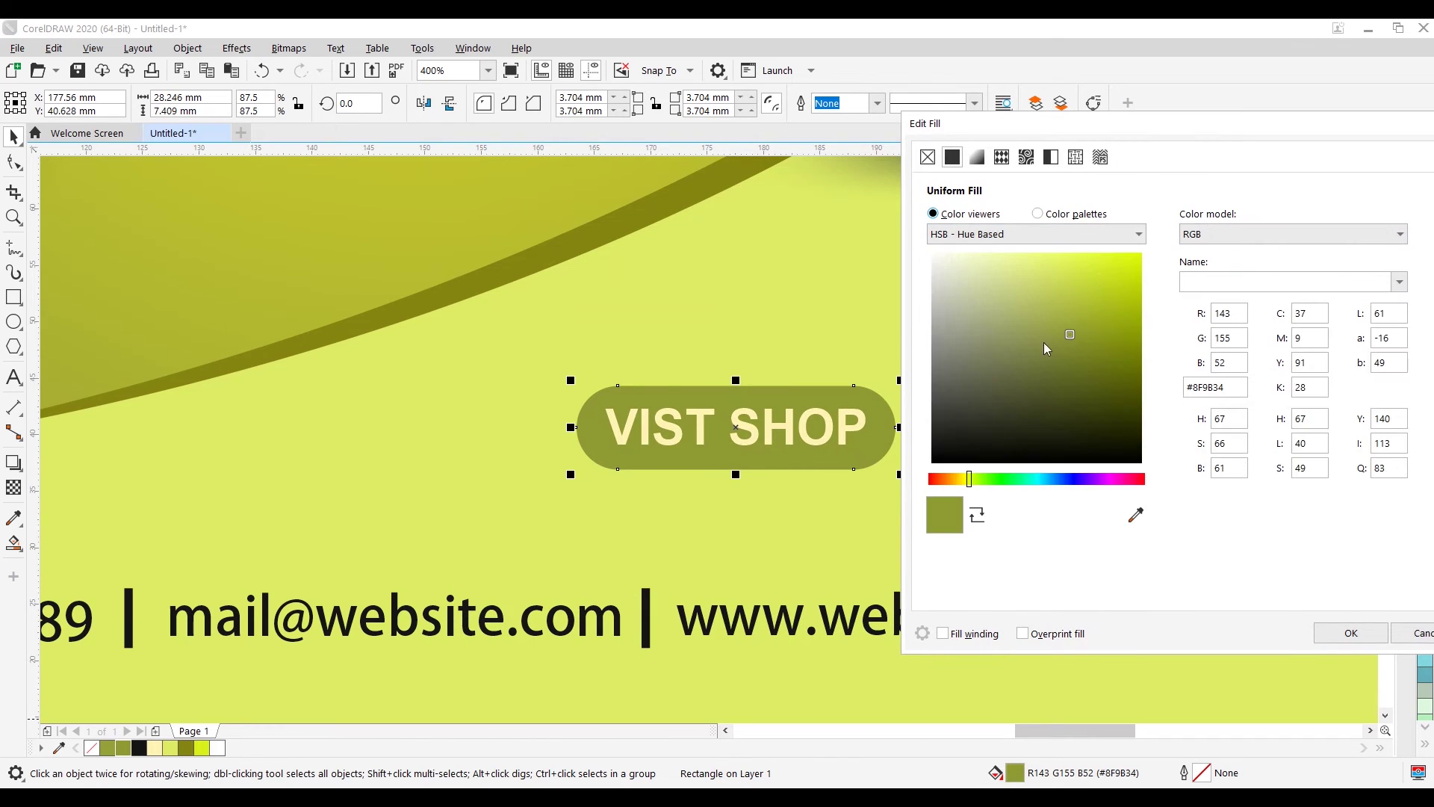
pyautogui.click(978, 157)
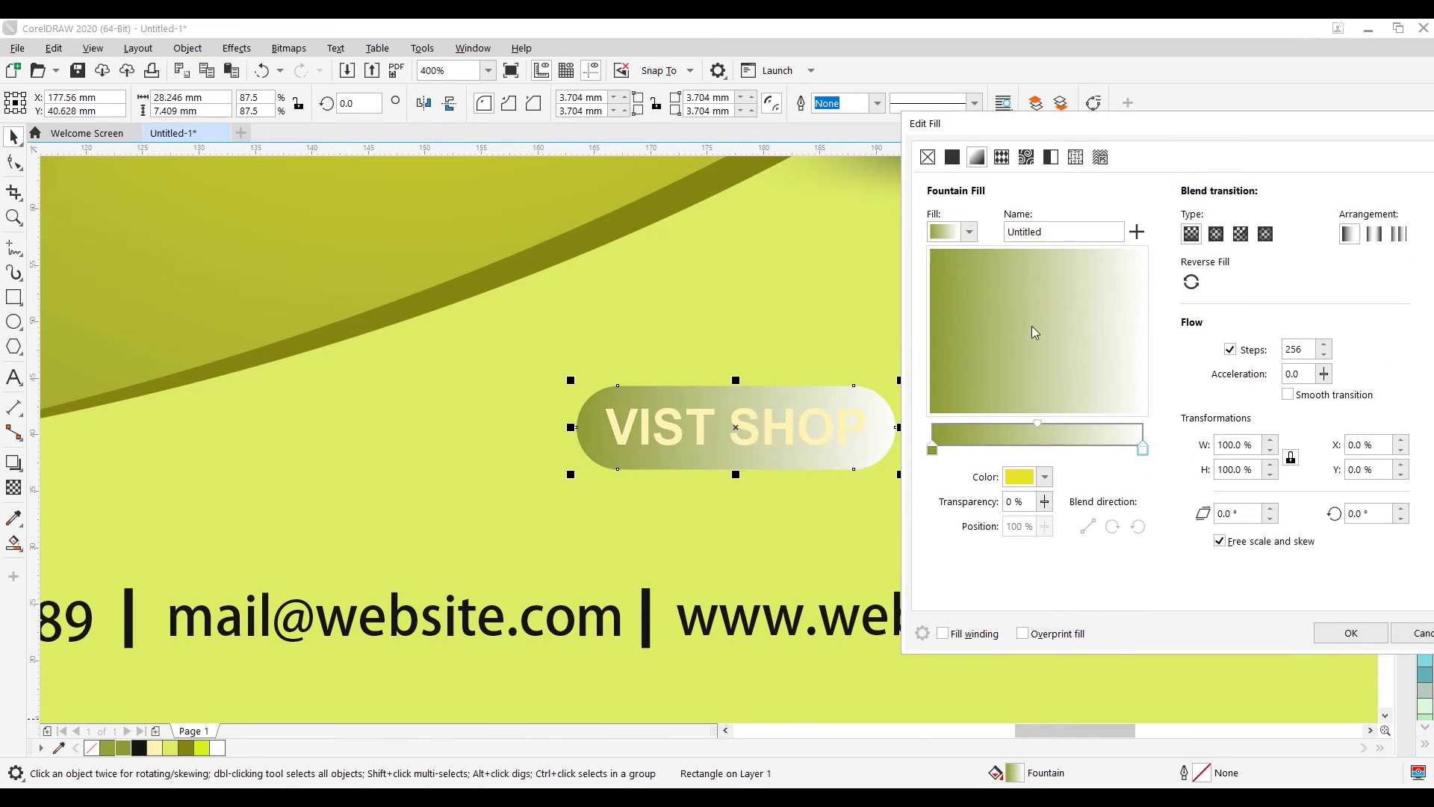
pyautogui.click(1216, 234)
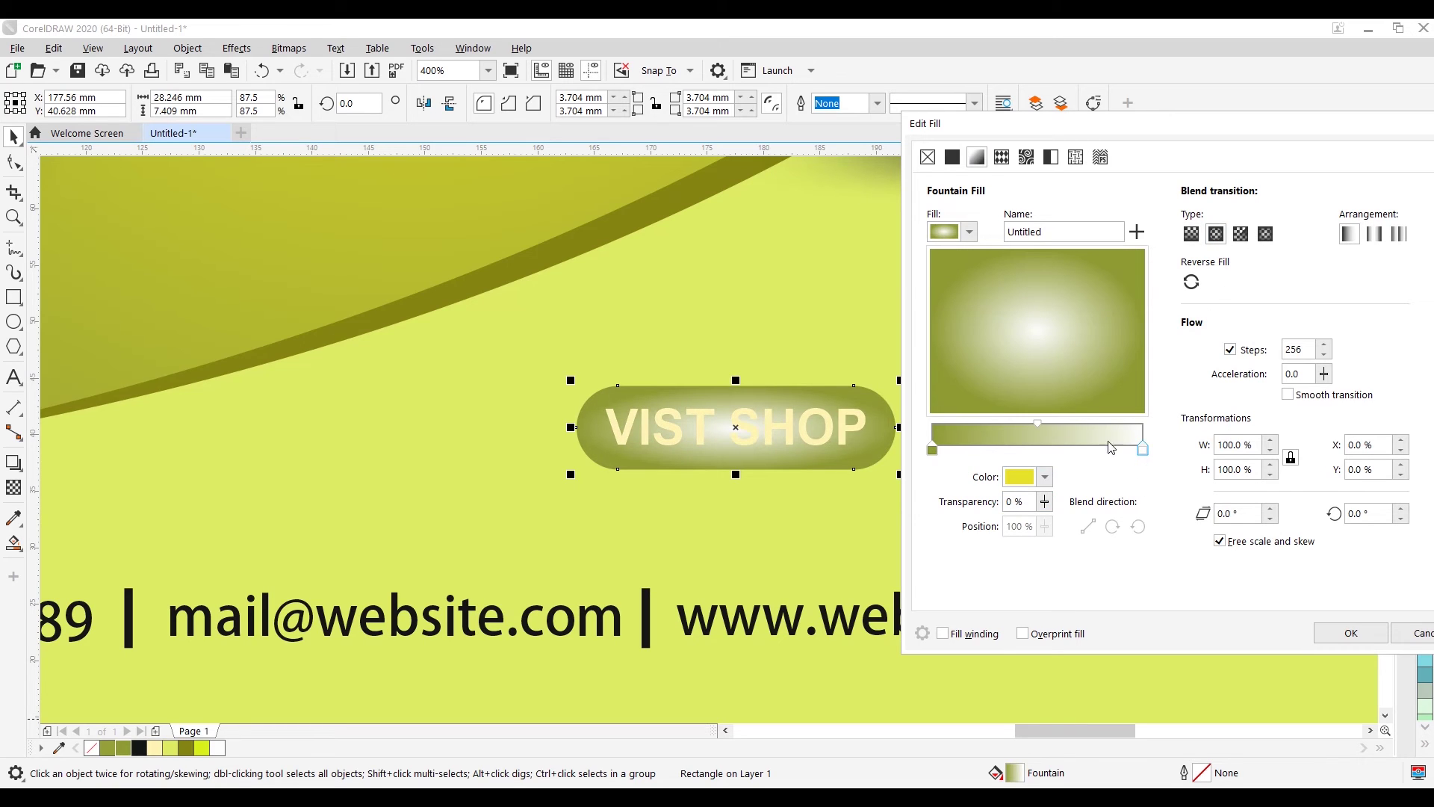
# Step: Set the fountain fill's centre colour to the light green background colour #DDED63 and apply the fill to the button
pyautogui.click(1142, 450)
pyautogui.click(1044, 476)
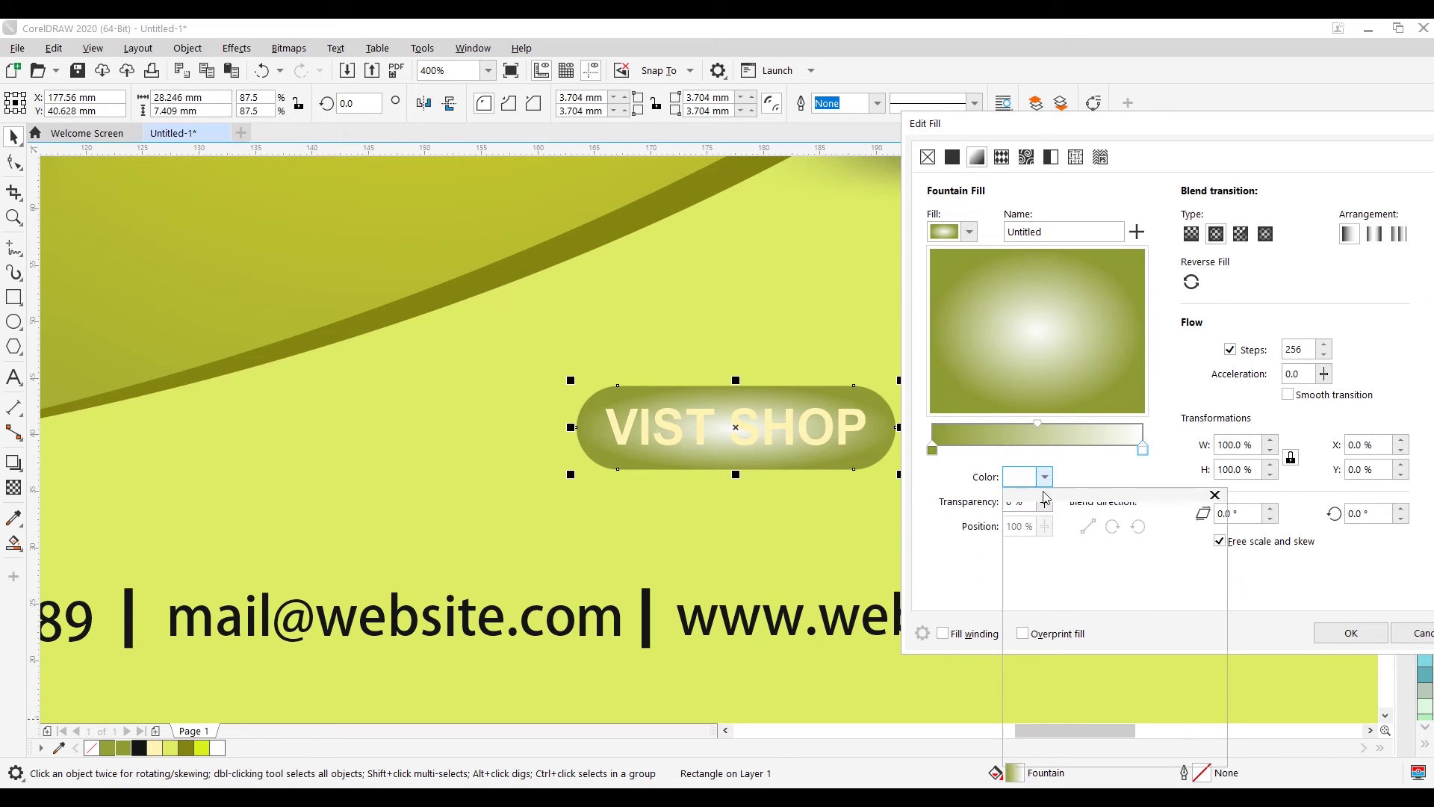
pyautogui.click(1214, 496)
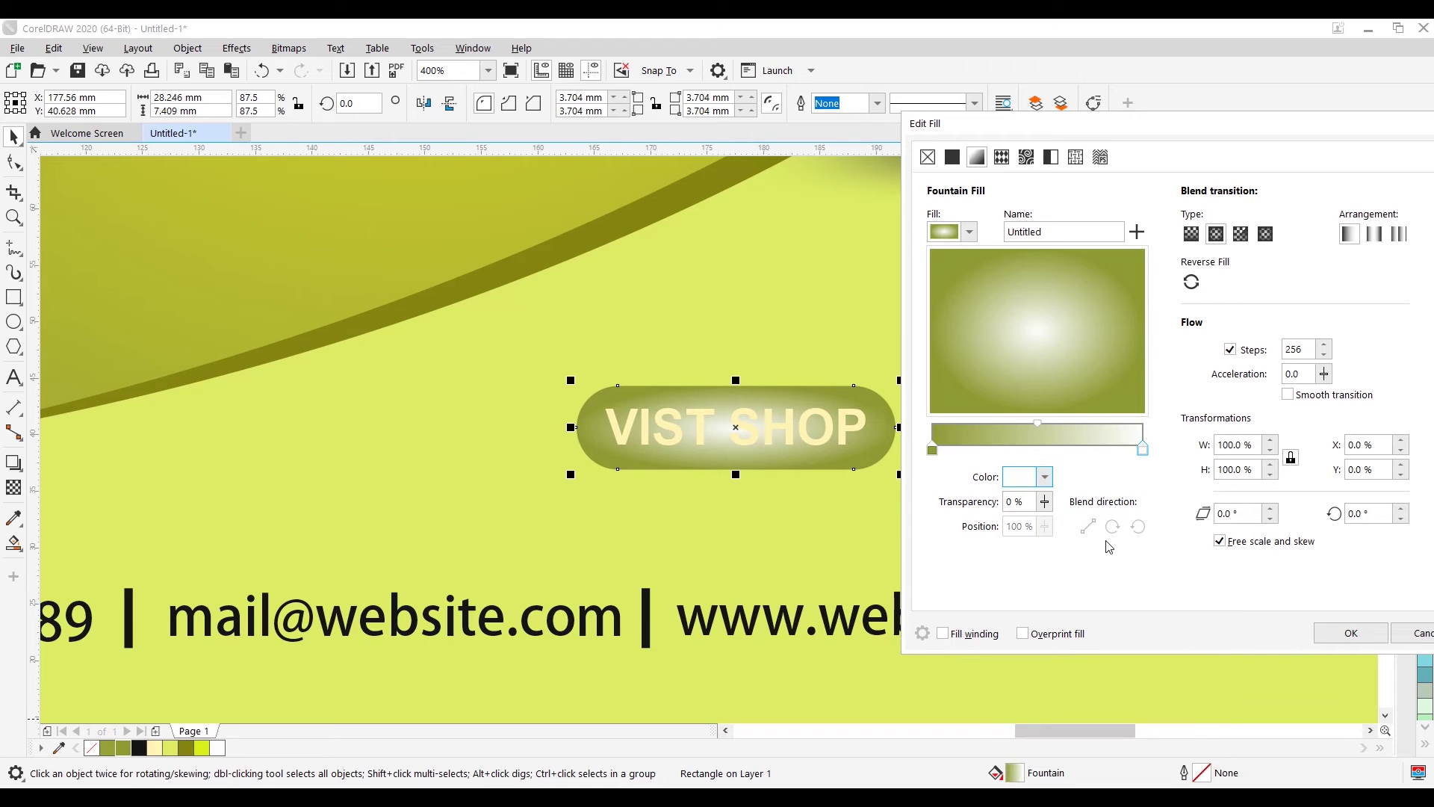
pyautogui.click(1045, 478)
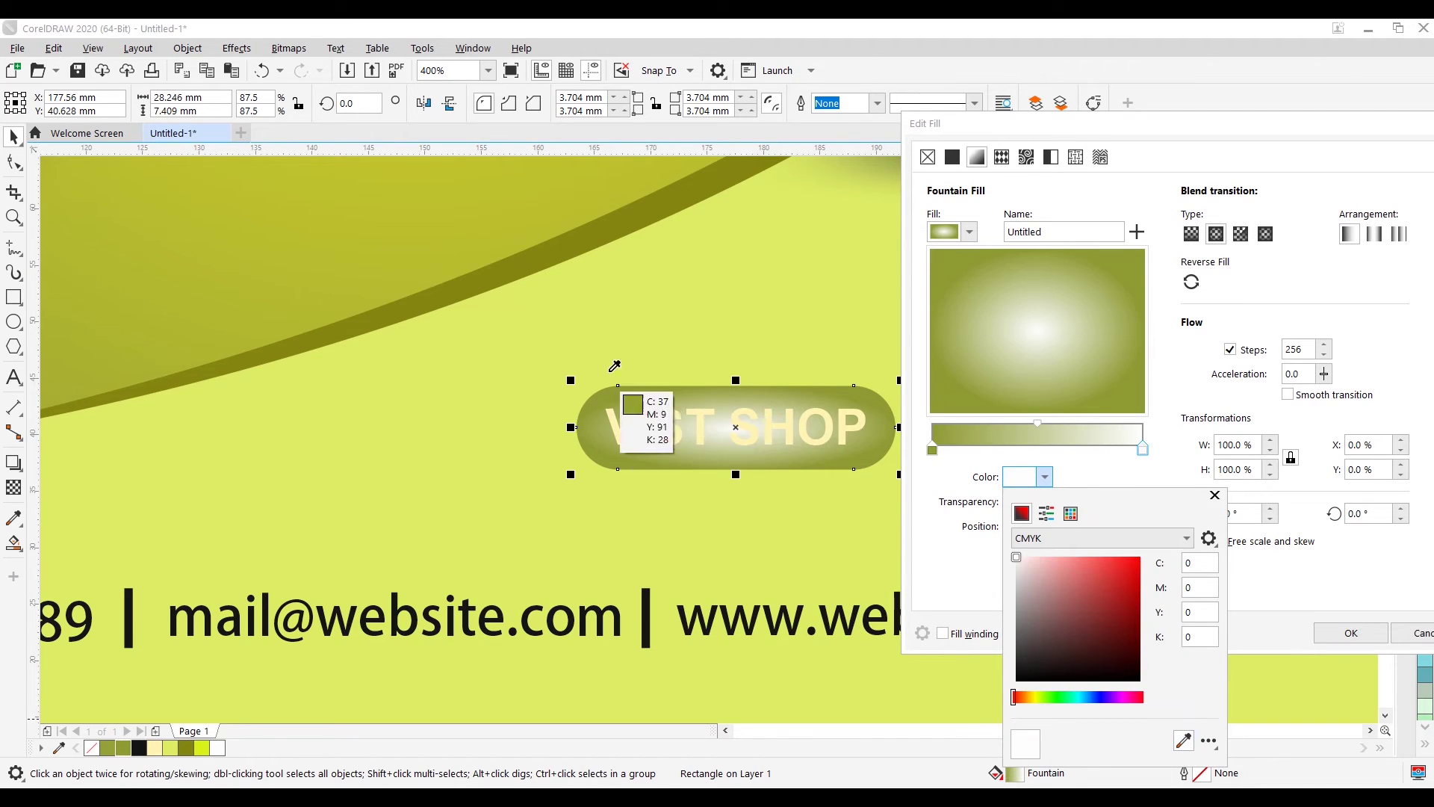
pyautogui.click(688, 334)
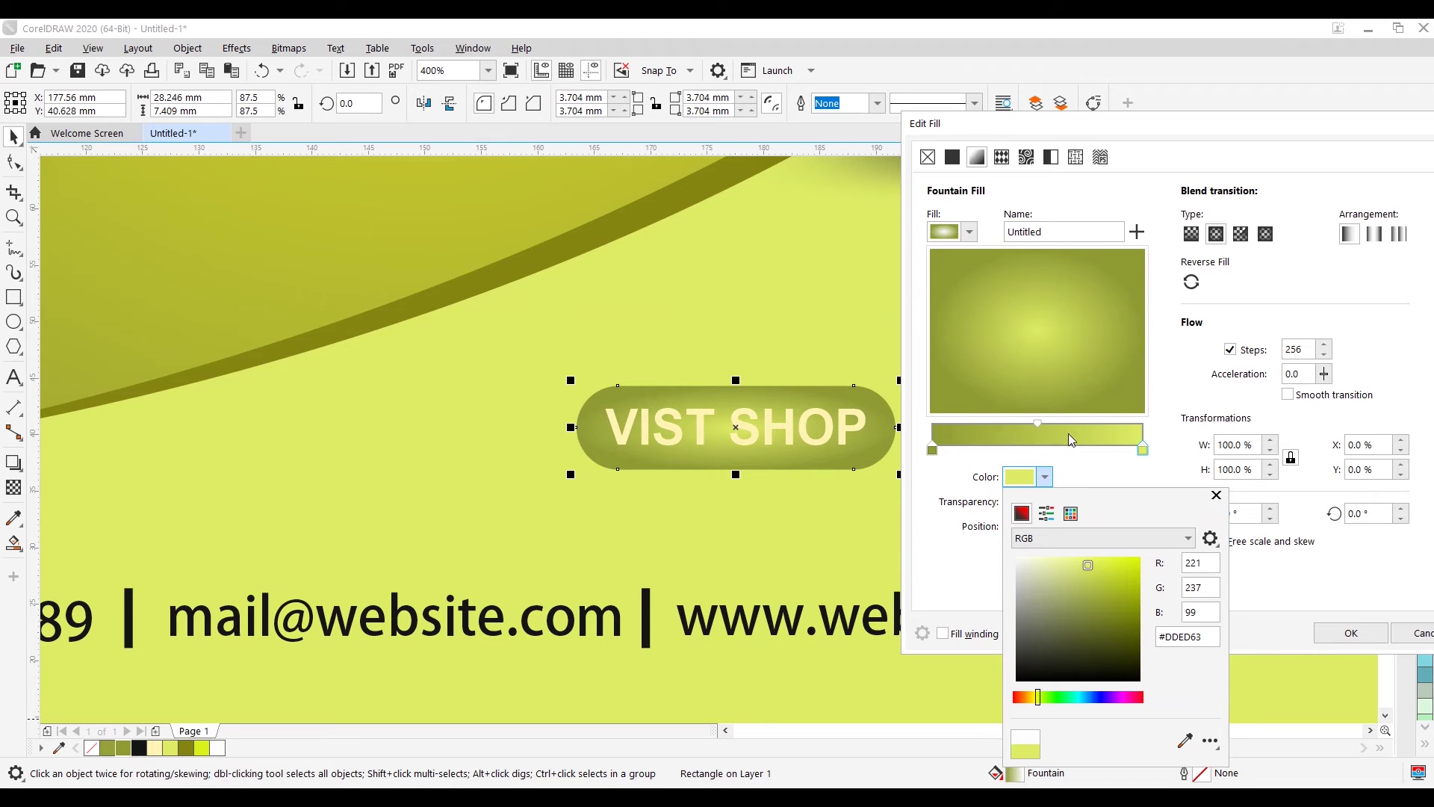
pyautogui.click(1120, 135)
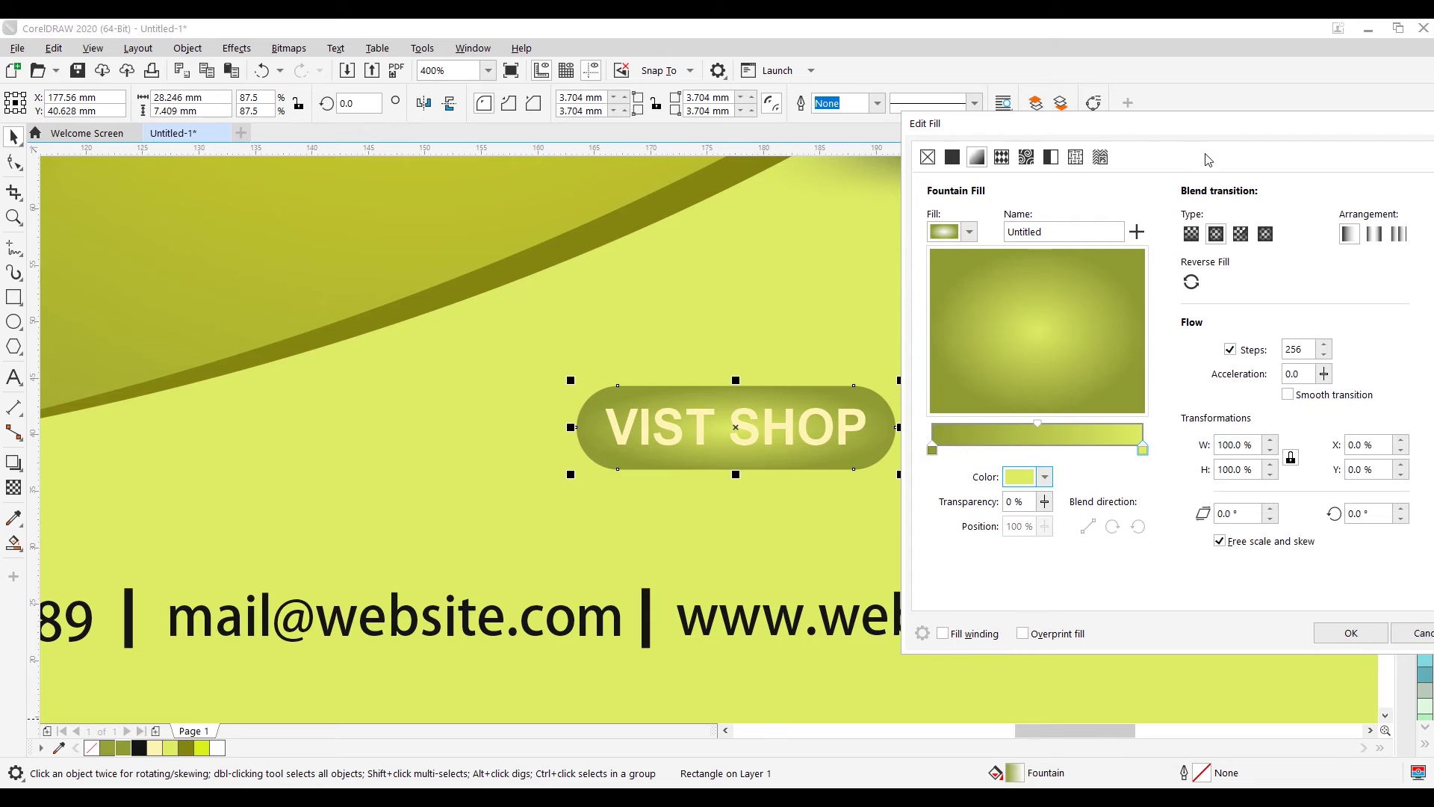
pyautogui.click(1342, 635)
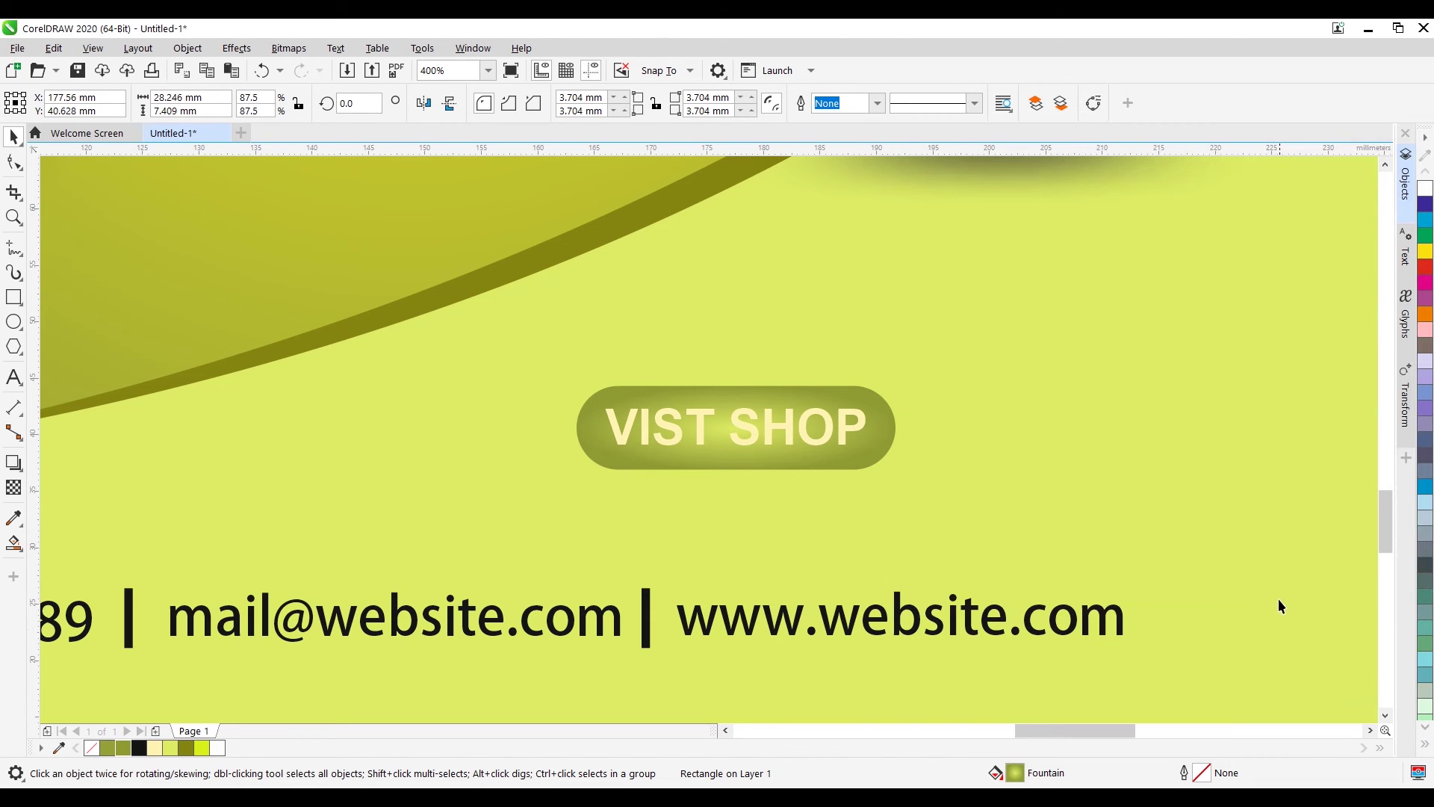
# Step: Undo the button's fountain fill
pyautogui.scroll(-4, 975, 551)
pyautogui.press('Escape')
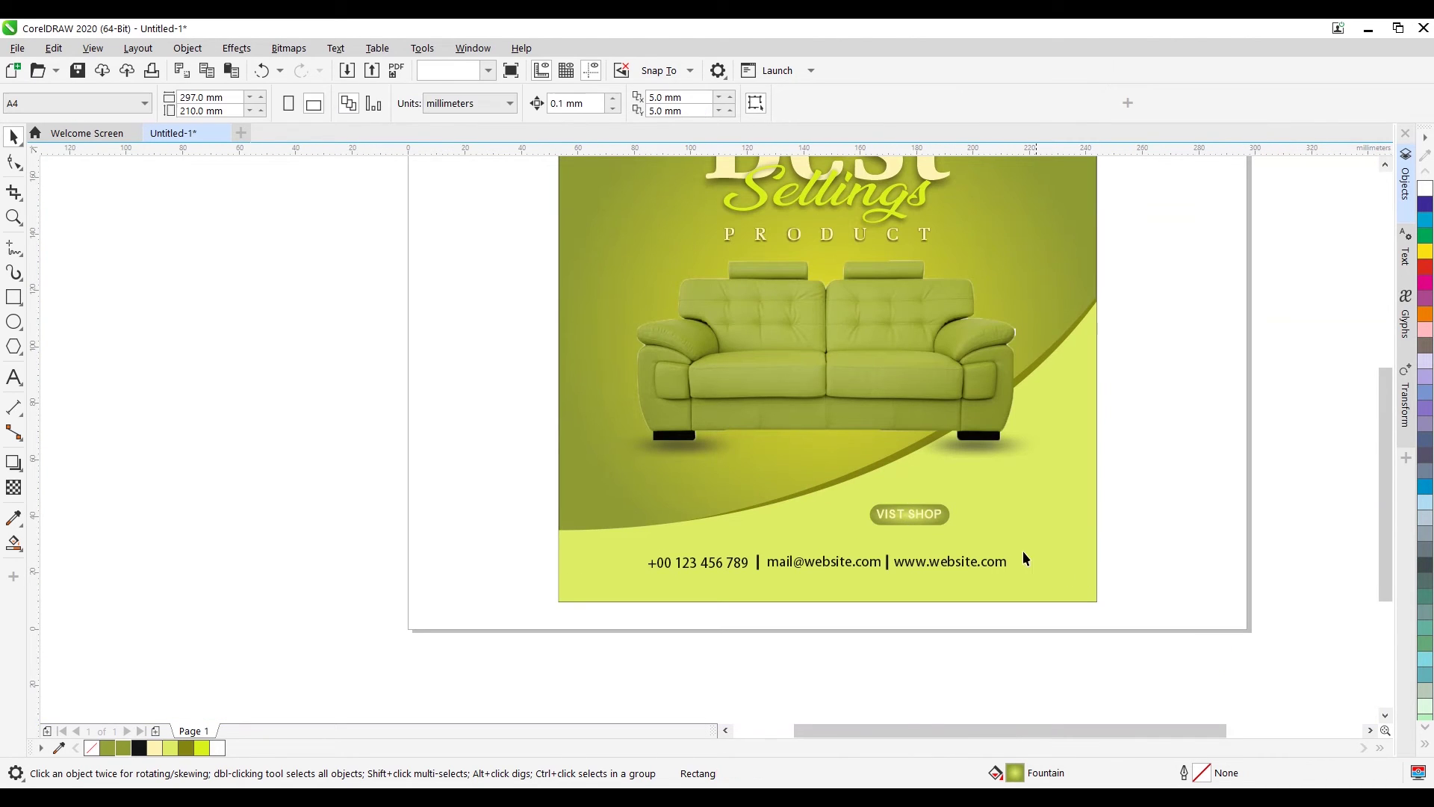
pyautogui.scroll(2, 959, 551)
pyautogui.click(926, 501)
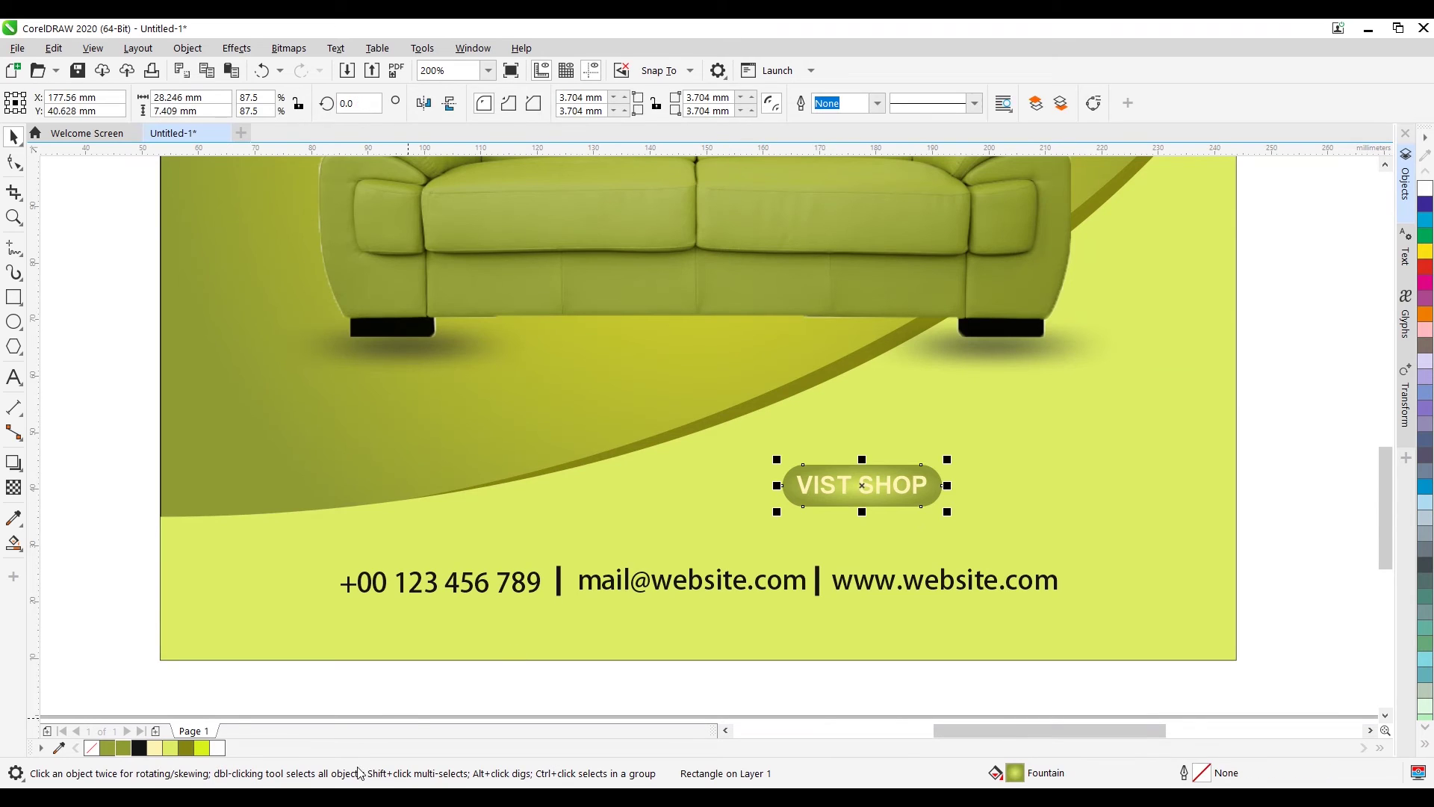
pyautogui.hotkey('ctrl', 'z')
# Step: Group the VIST SHOP text with its rounded rectangle and centre the group horizontally within the square
pyautogui.moveTo(1280, 439); pyautogui.dragTo(692, 528)
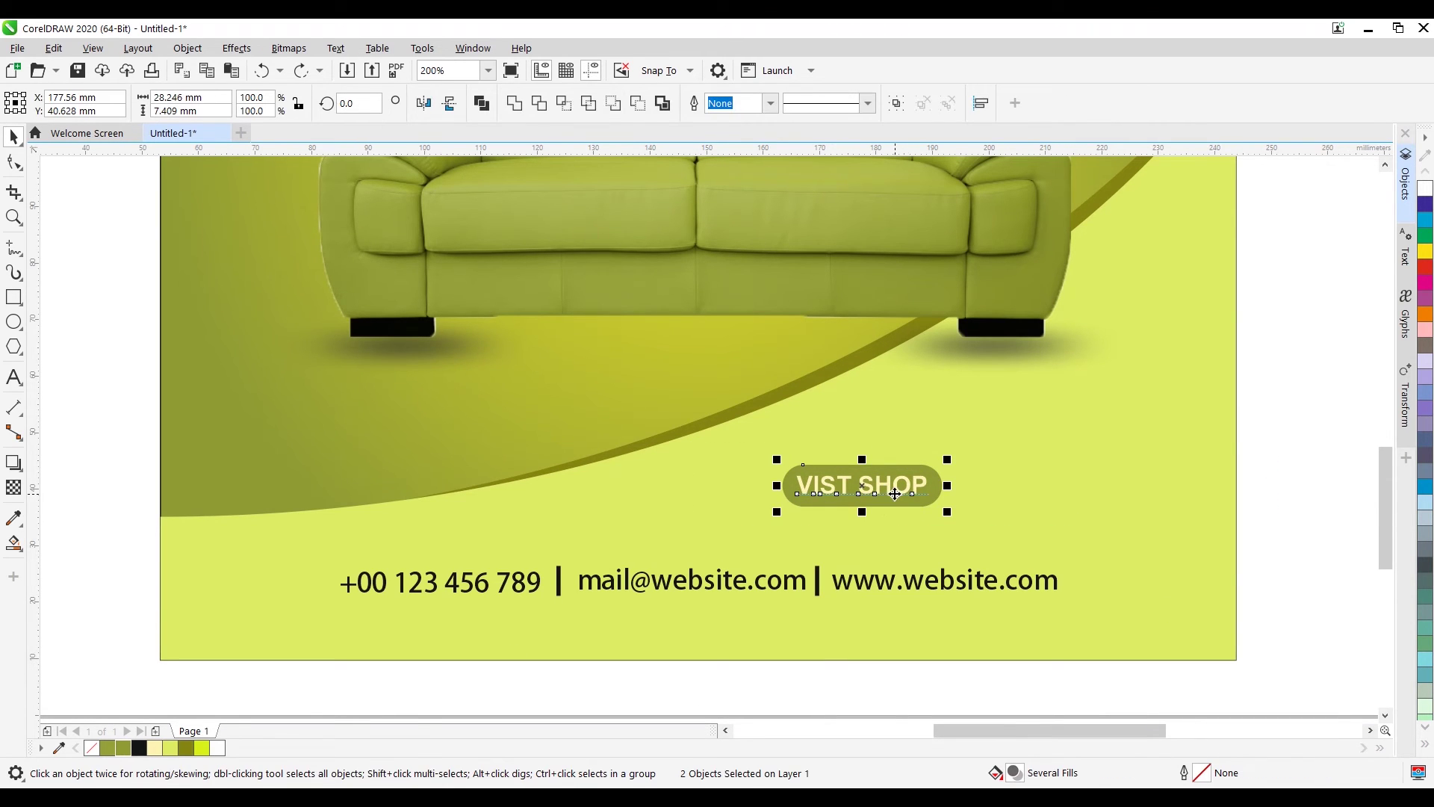
pyautogui.keyDown('shift'); pyautogui.click(1030, 481); pyautogui.keyUp('shift')
pyautogui.scroll(-2, 836, 538)
pyautogui.click(907, 584)
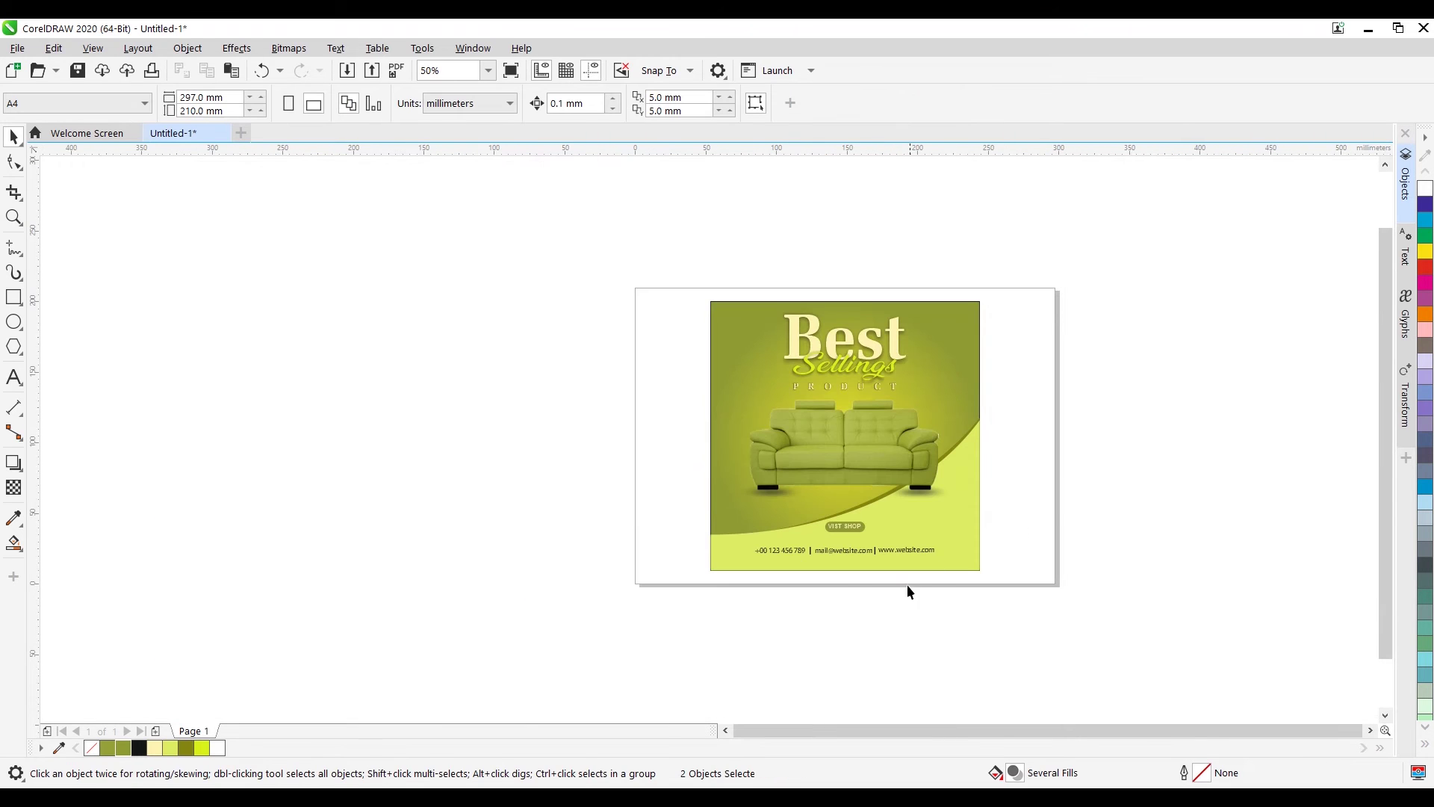
pyautogui.scroll(2, 853, 556)
pyautogui.click(873, 437)
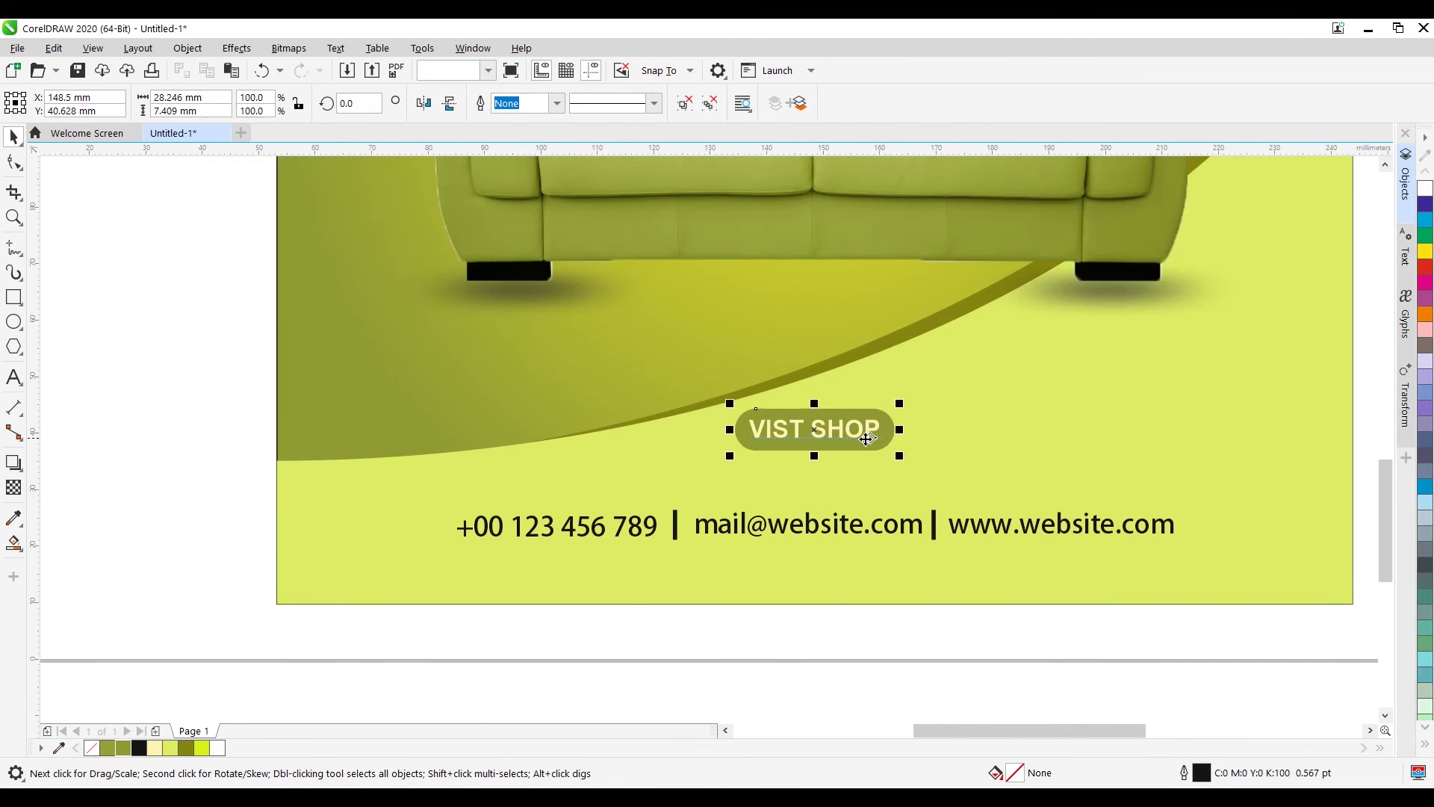
# Step: Resize the rounded rectangle behind the VIST SHOP text from its centre to about 34 mm wide and 6 mm high
pyautogui.scroll(2, 866, 436)
pyautogui.moveTo(1010, 400); pyautogui.dragTo(1258, 478)
pyautogui.hotkey('ctrl', 'z')
pyautogui.keyDown('ctrl'); pyautogui.click(976, 422); pyautogui.keyUp('ctrl')
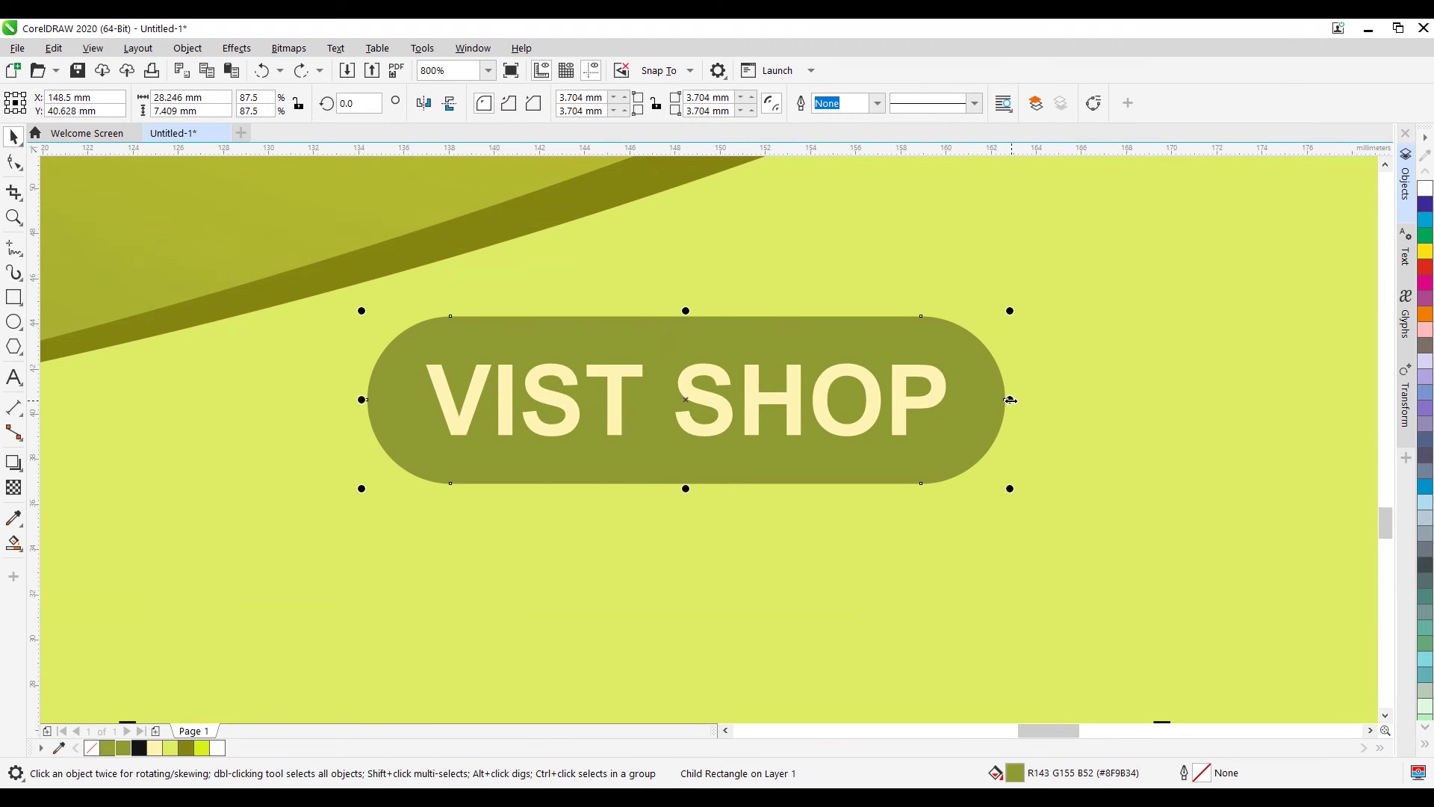
pyautogui.moveTo(1009, 399); pyautogui.dragTo(1079, 399)
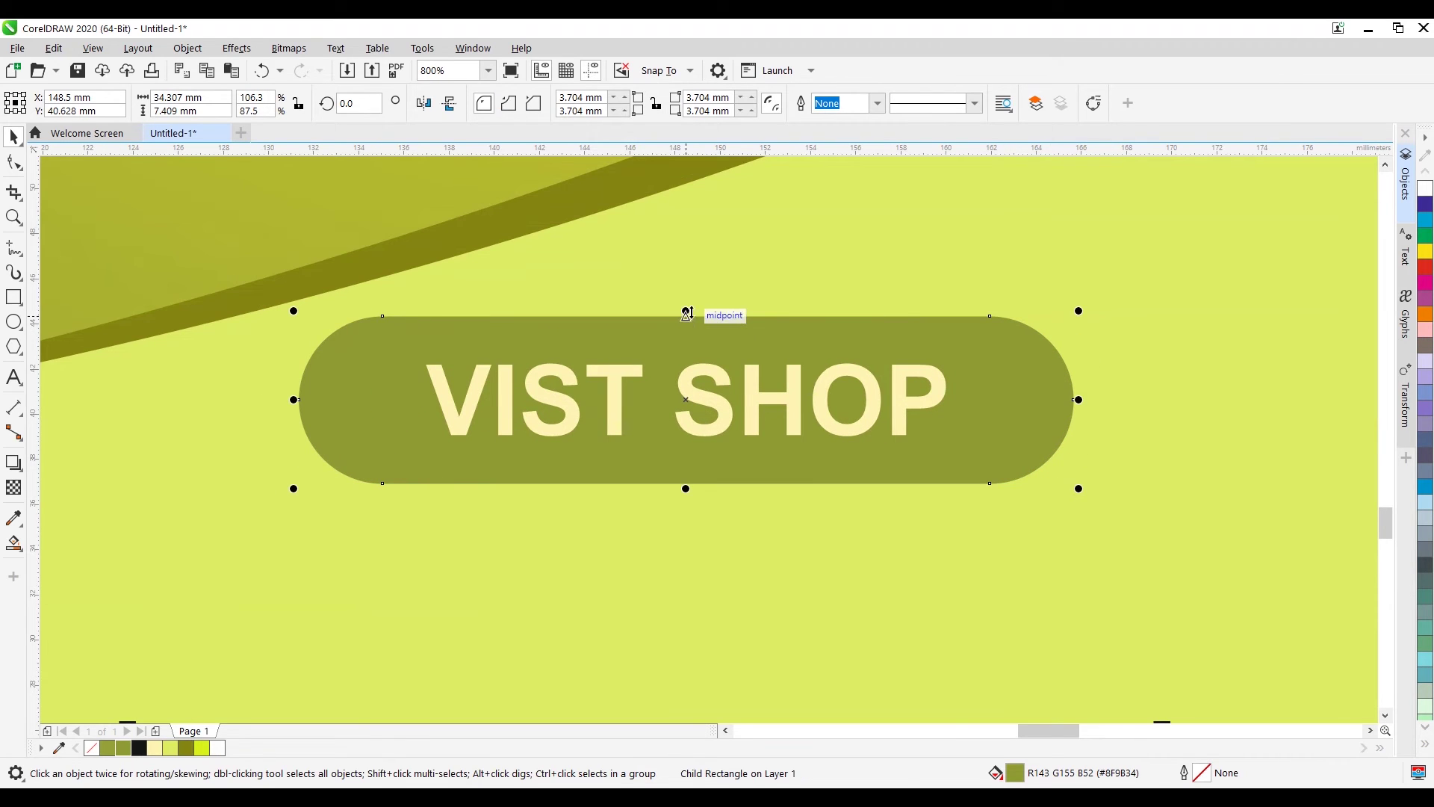
pyautogui.moveTo(685, 314); pyautogui.dragTo(687, 328)
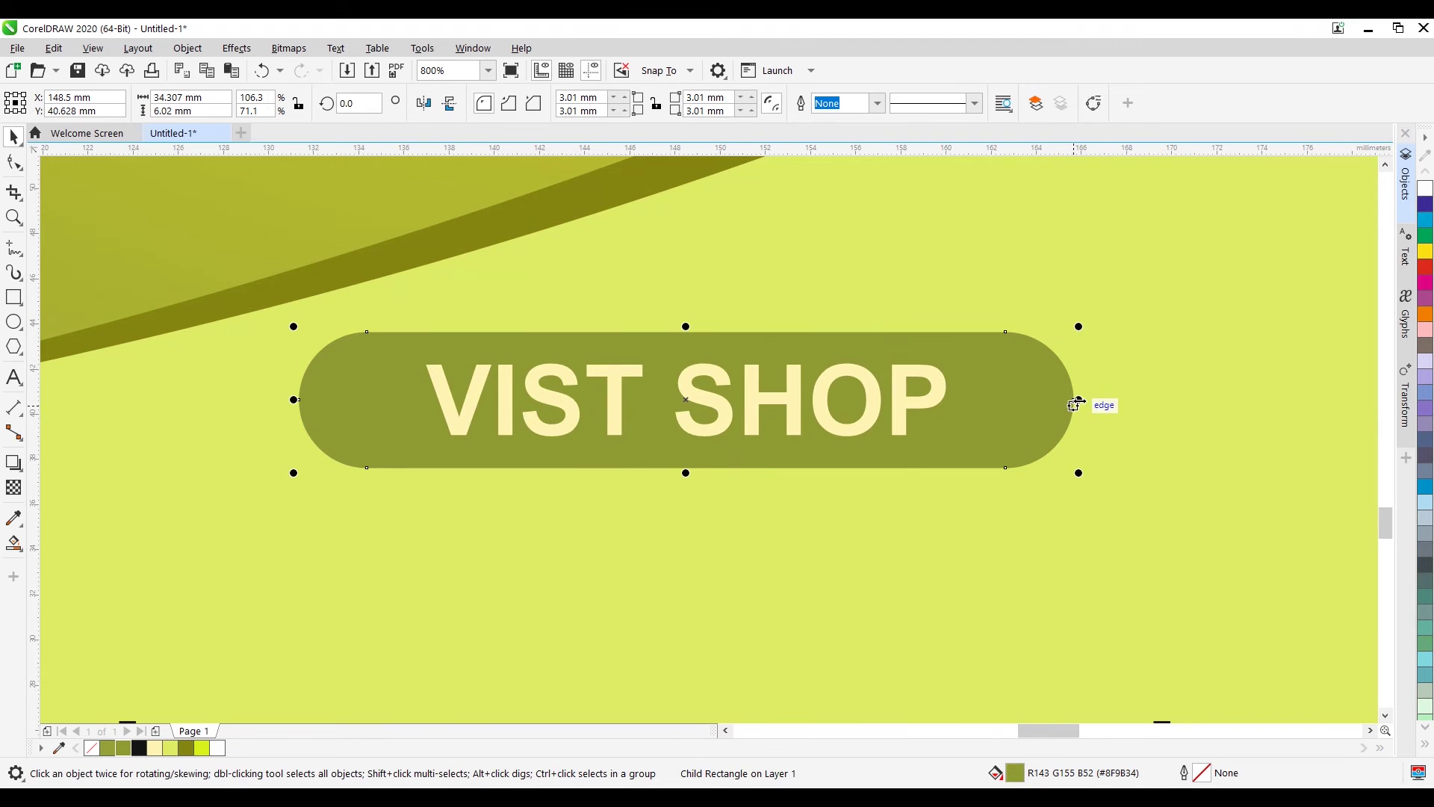
pyautogui.scroll(-8, 864, 514)
pyautogui.click(1130, 475)
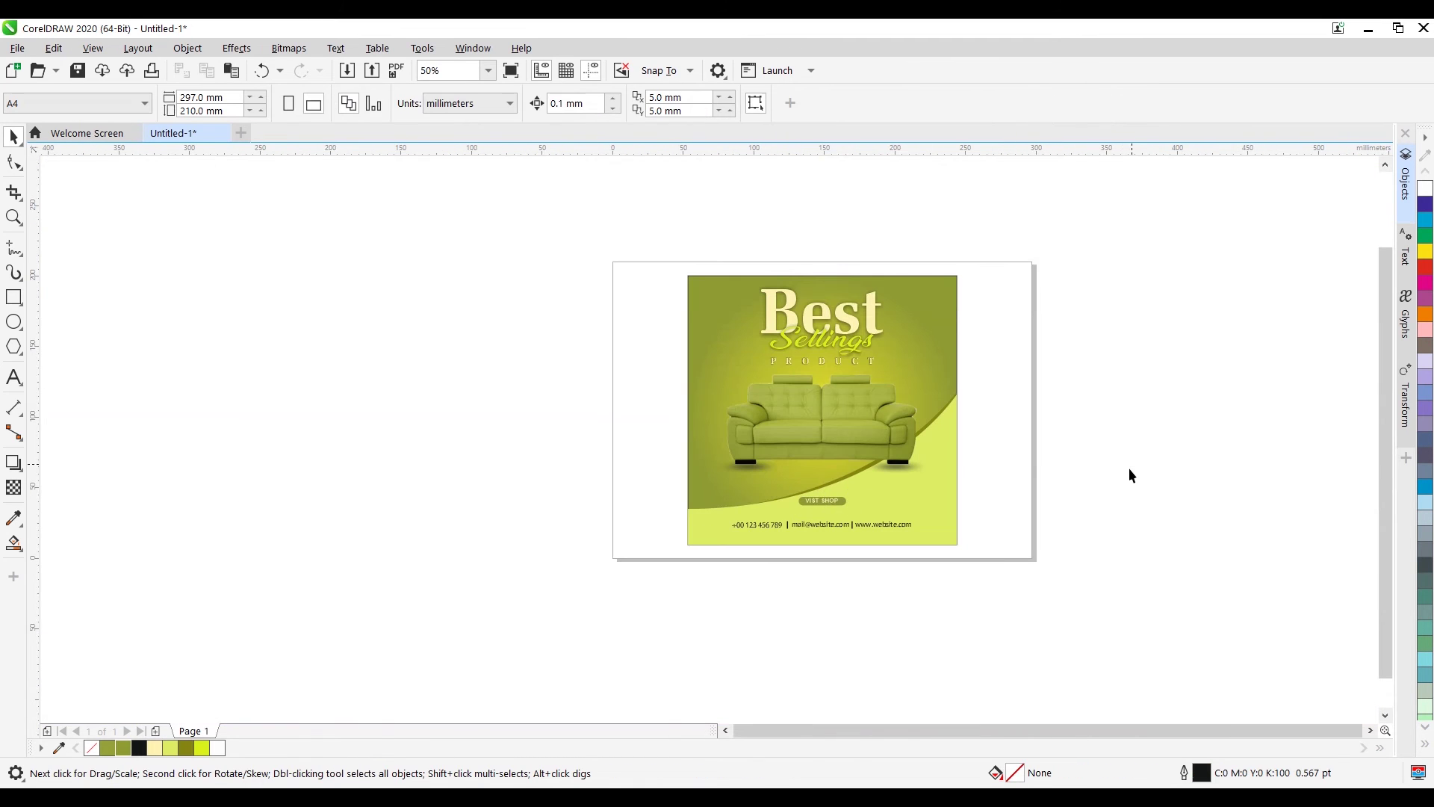
pyautogui.moveTo(735, 525); pyautogui.dragTo(735, 524)
pyautogui.keyDown('shift'); pyautogui.click(920, 502); pyautogui.keyUp('shift')
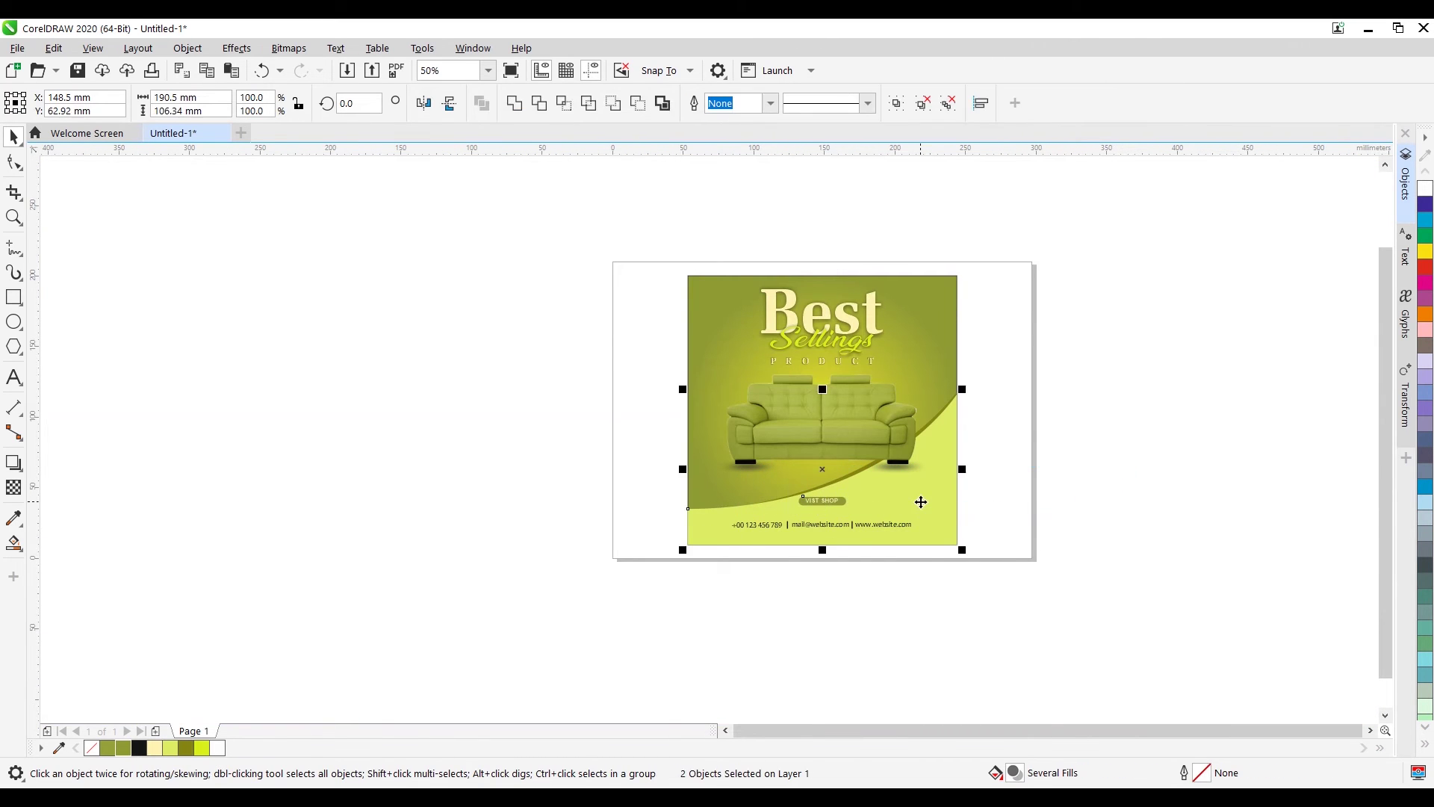
pyautogui.click(1007, 496)
pyautogui.scroll(2, 906, 520)
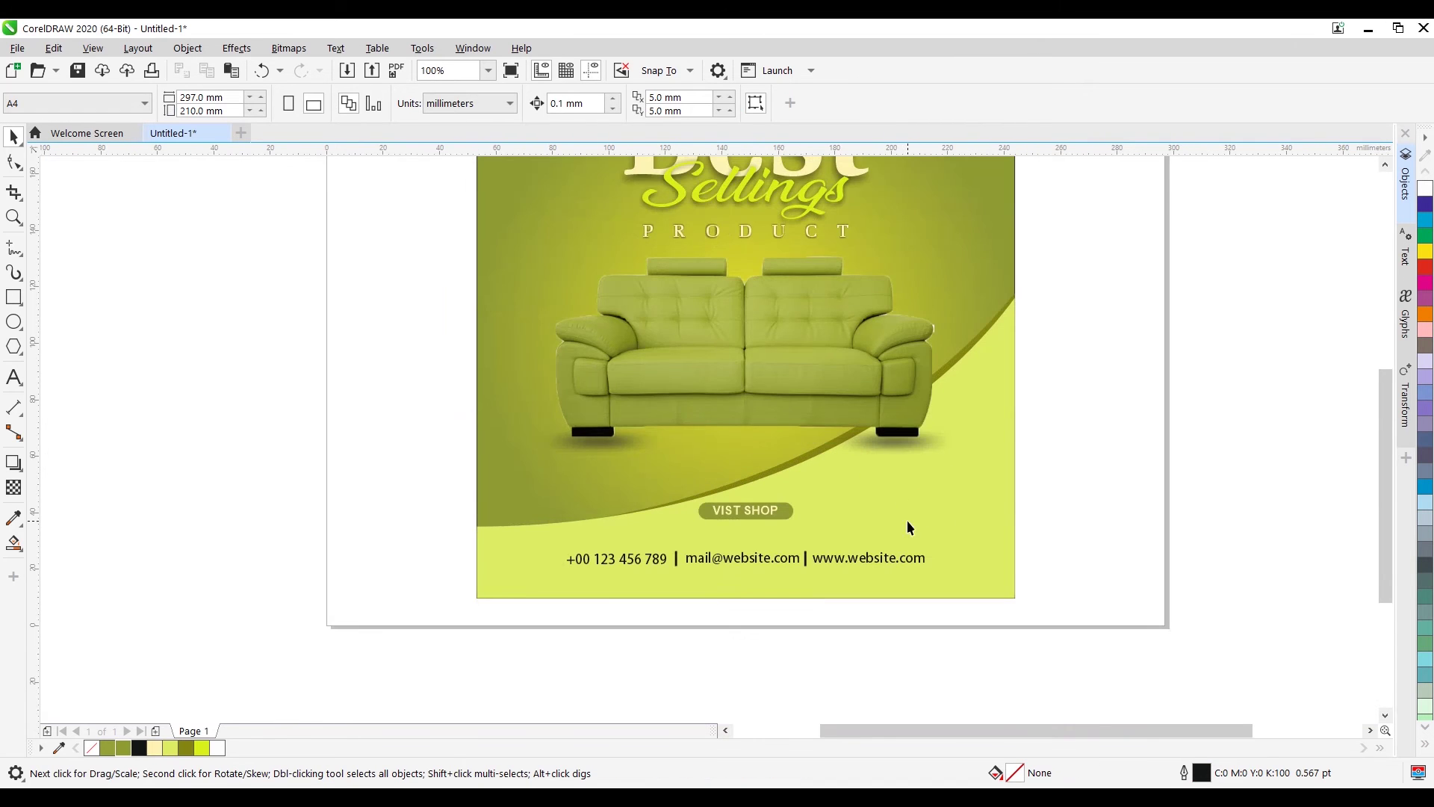
pyautogui.scroll(-2, 889, 472)
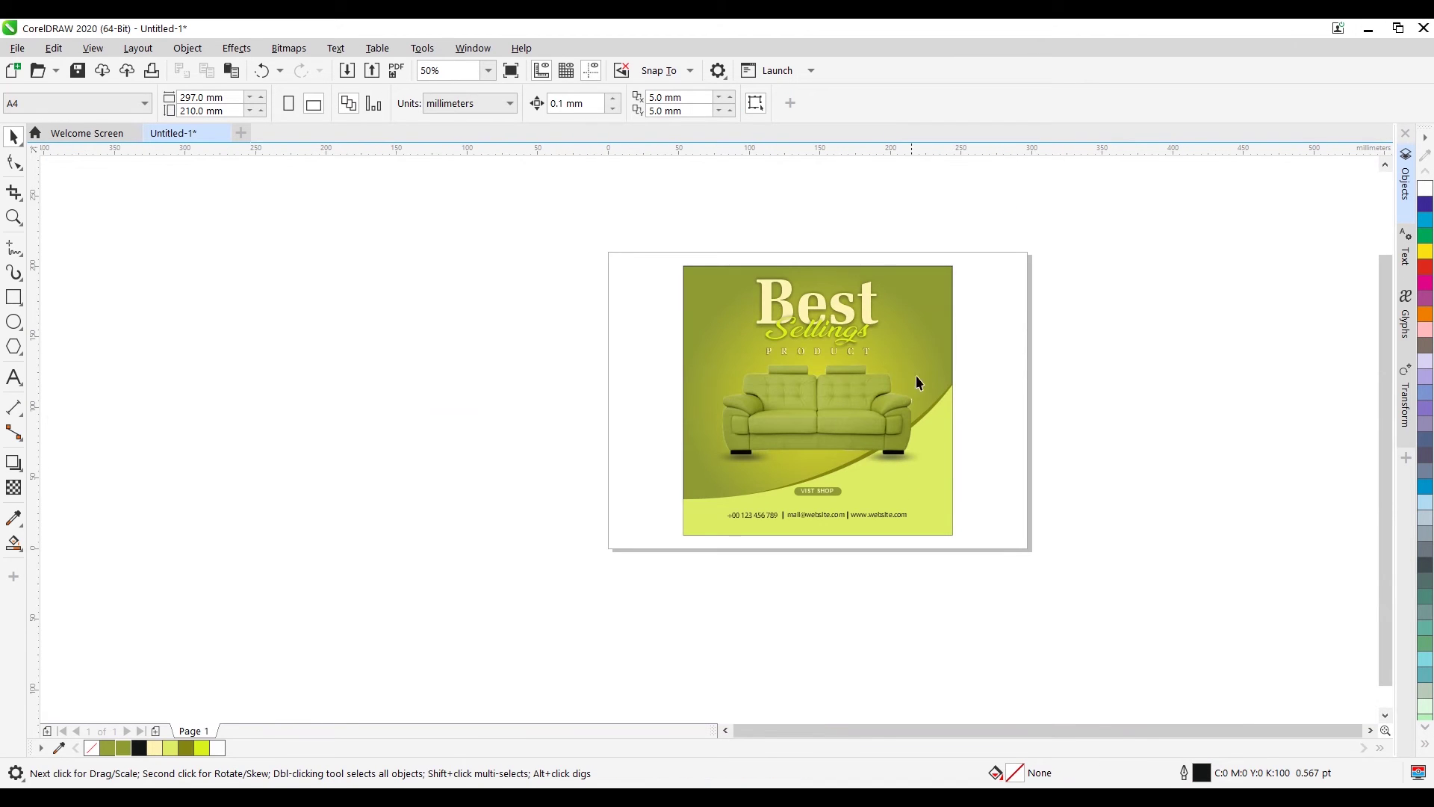
# Step: Change the centre colour of the background square's elliptical fountain fill to C28 M2 Y93 K7 and apply the fill
pyautogui.click(953, 339)
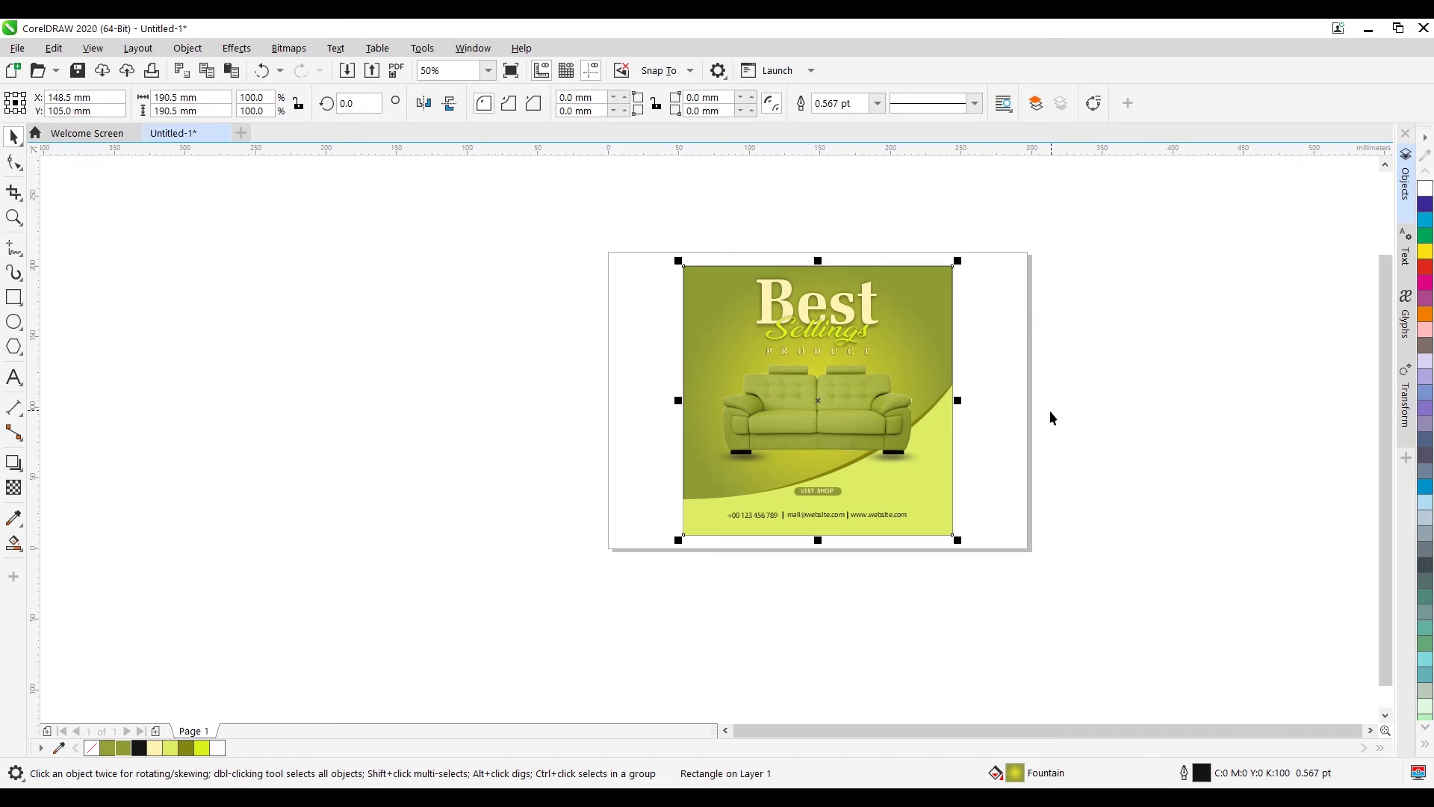
pyautogui.doubleClick(1018, 774)
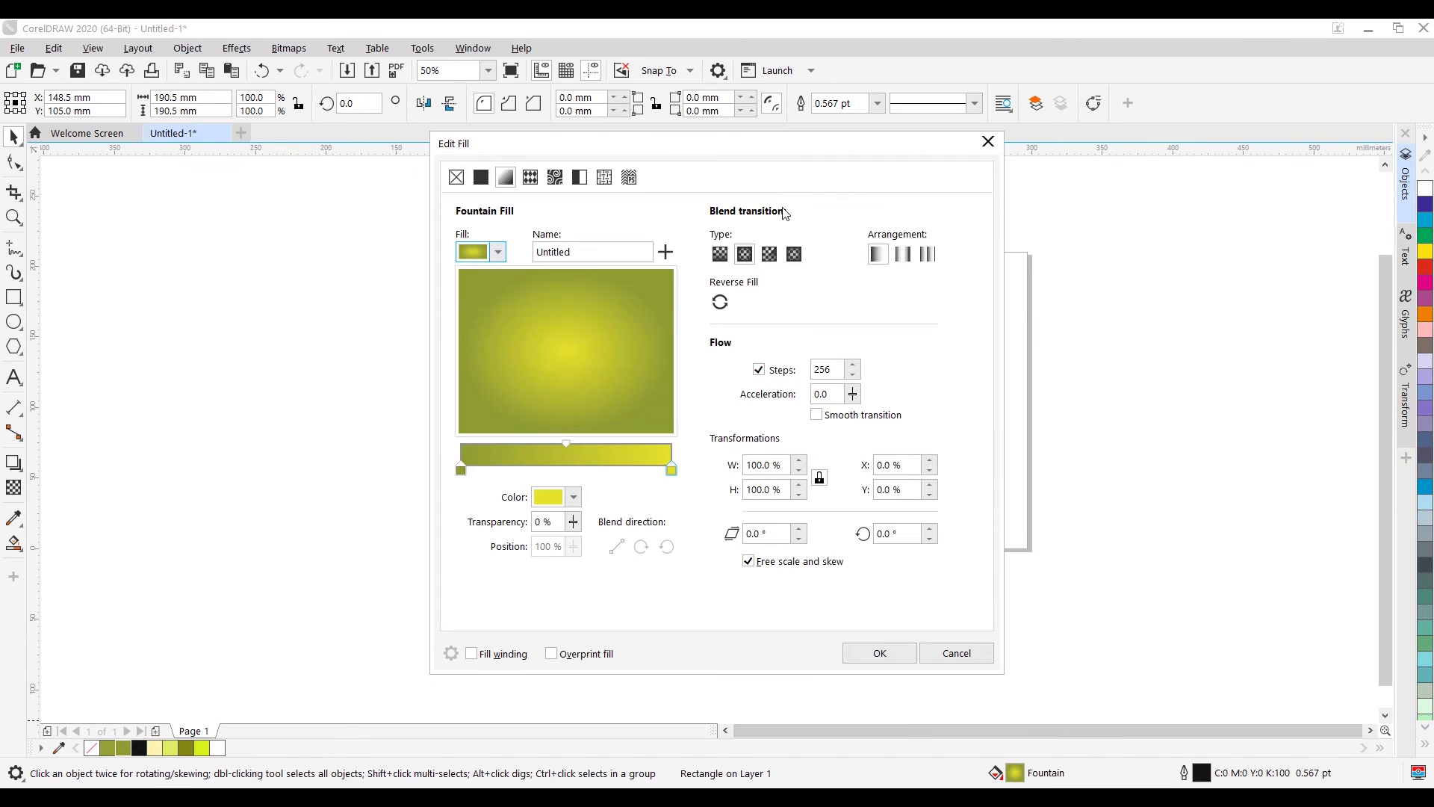
pyautogui.moveTo(743, 149); pyautogui.dragTo(1253, 179)
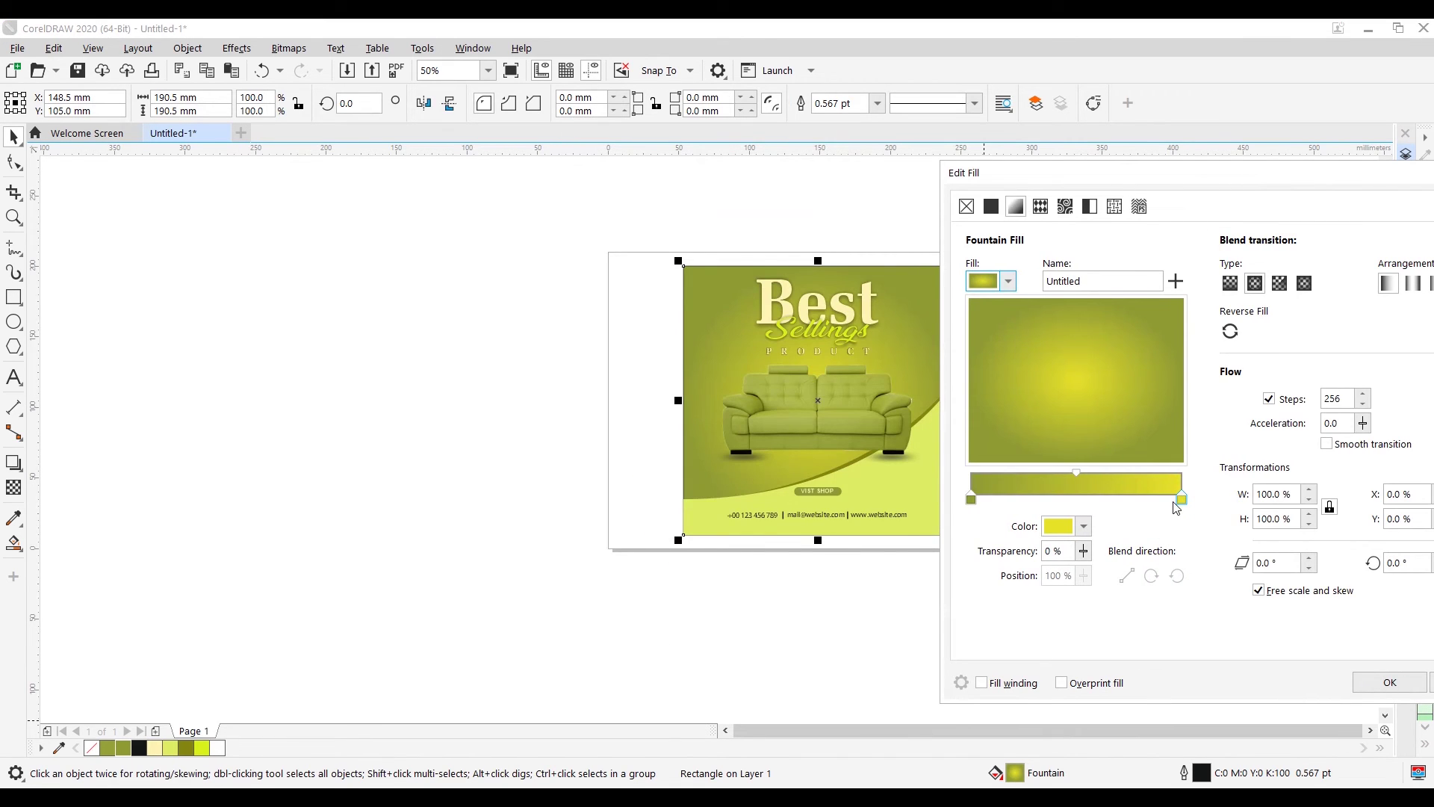
pyautogui.click(1083, 527)
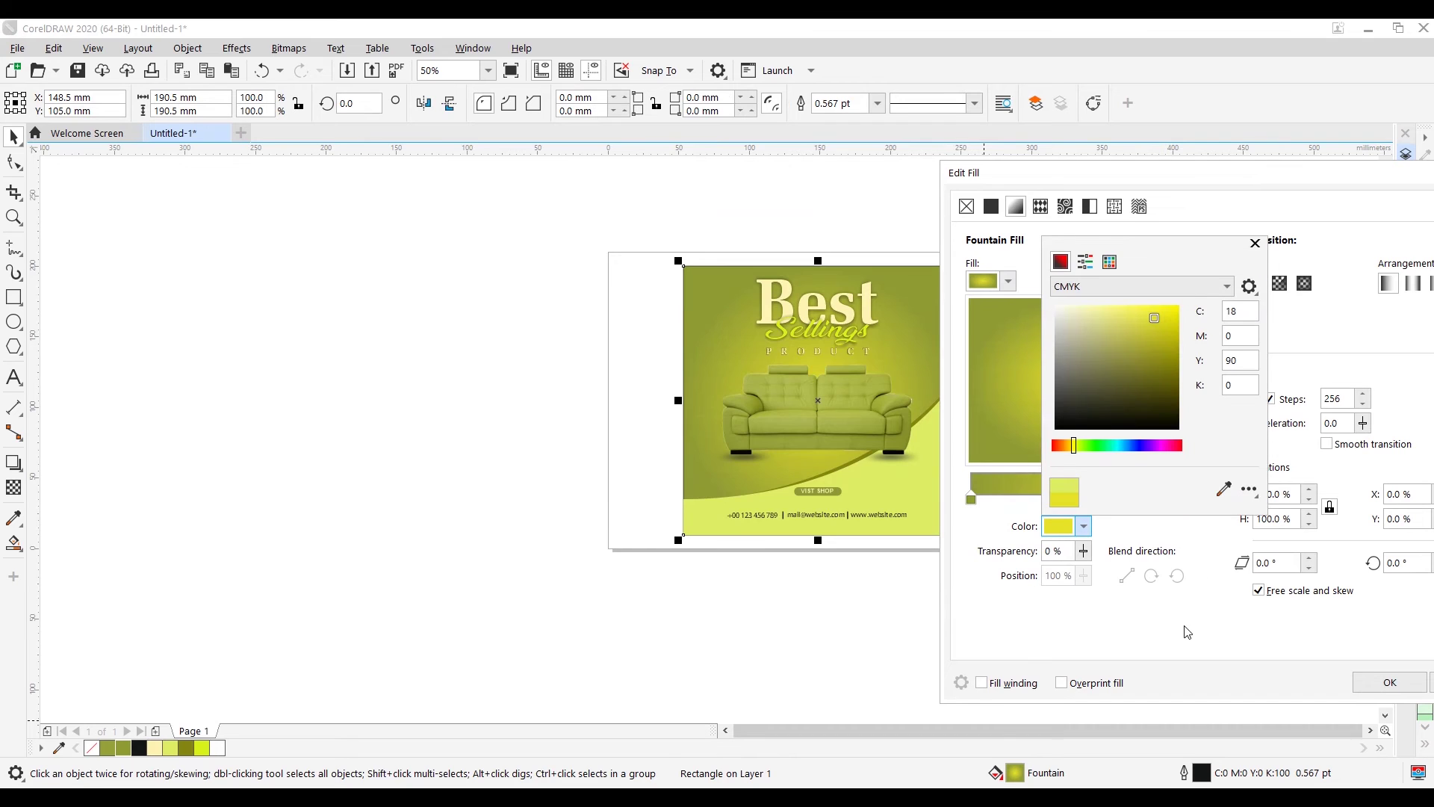
pyautogui.click(1223, 490)
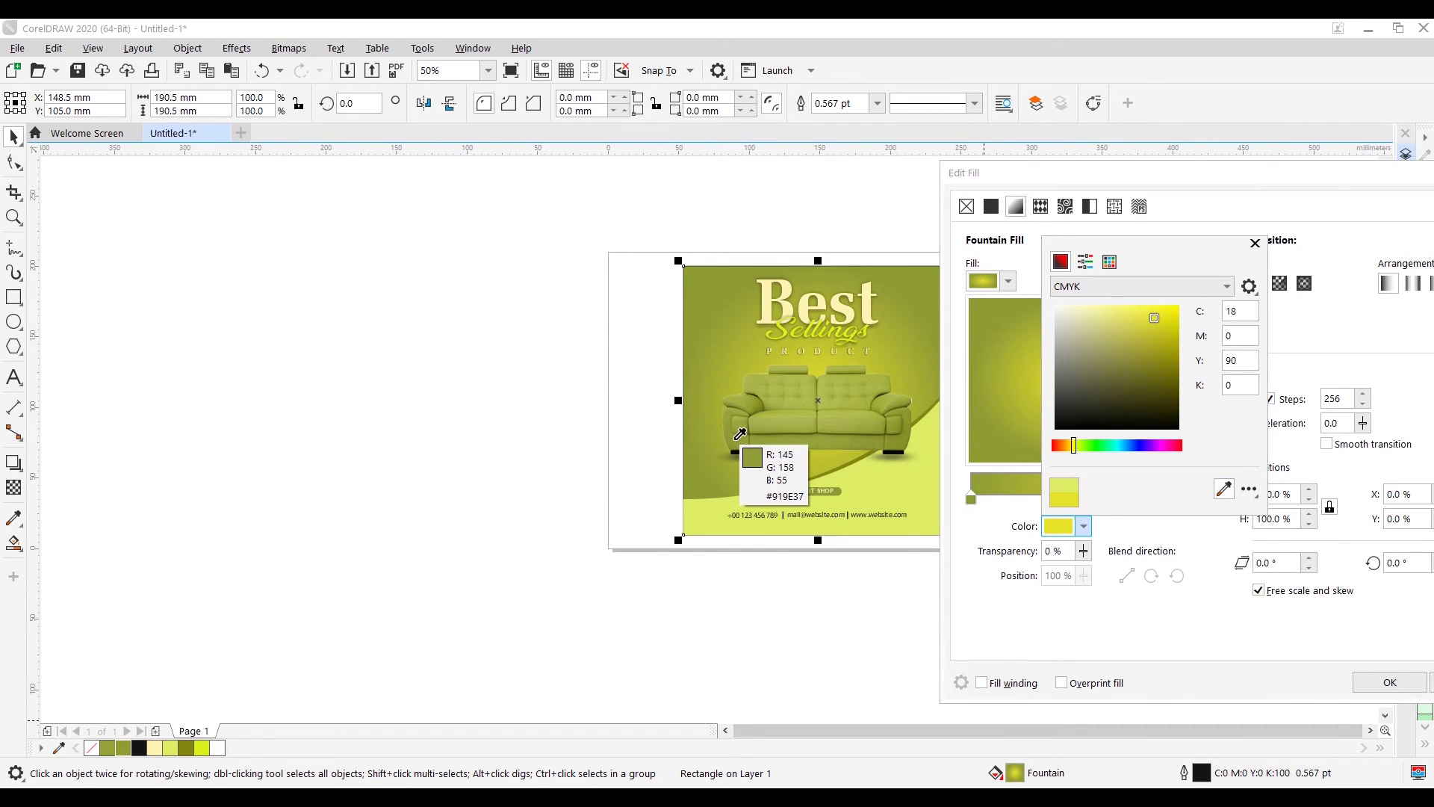
pyautogui.click(742, 348)
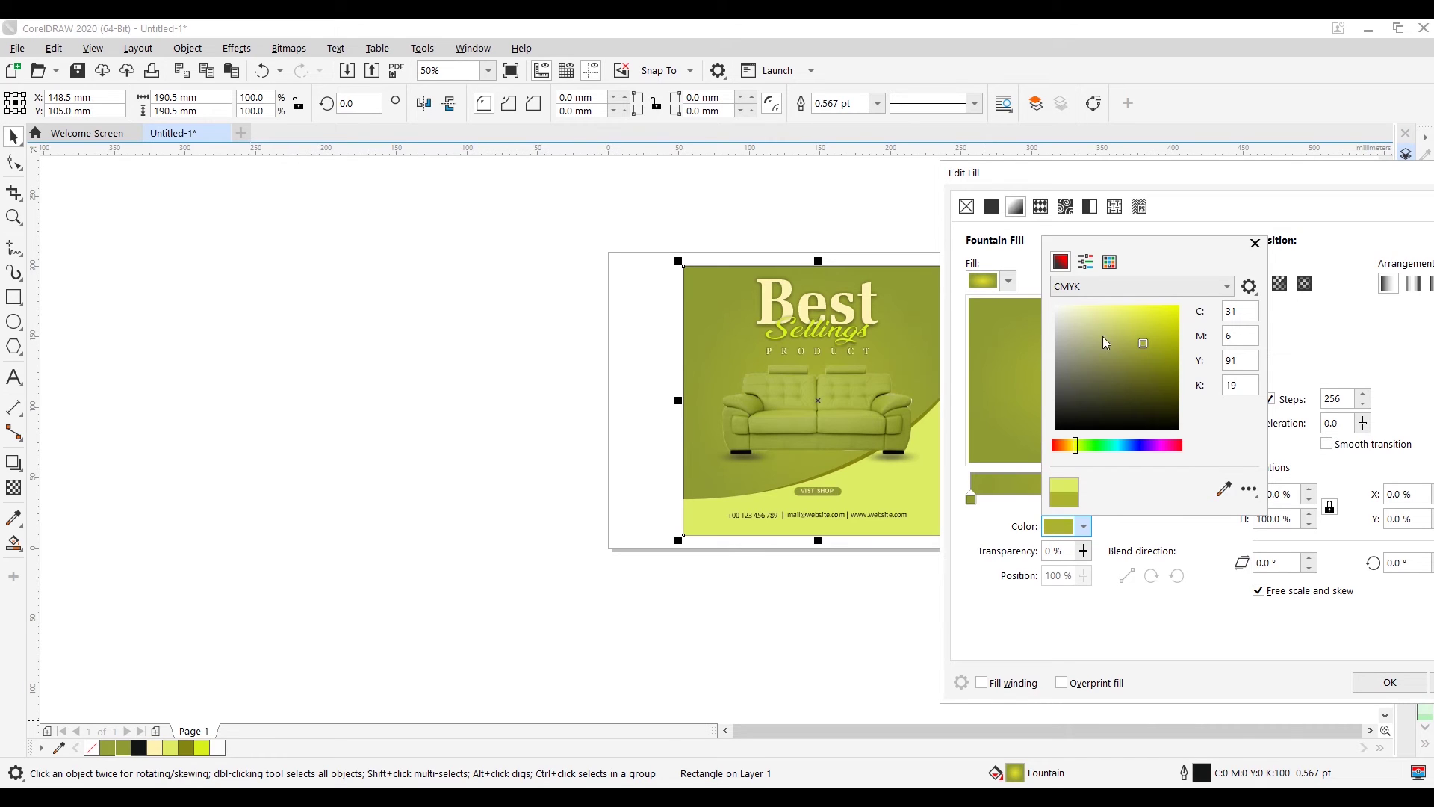
pyautogui.moveTo(1127, 321); pyautogui.dragTo(1149, 344)
pyautogui.click(1146, 322)
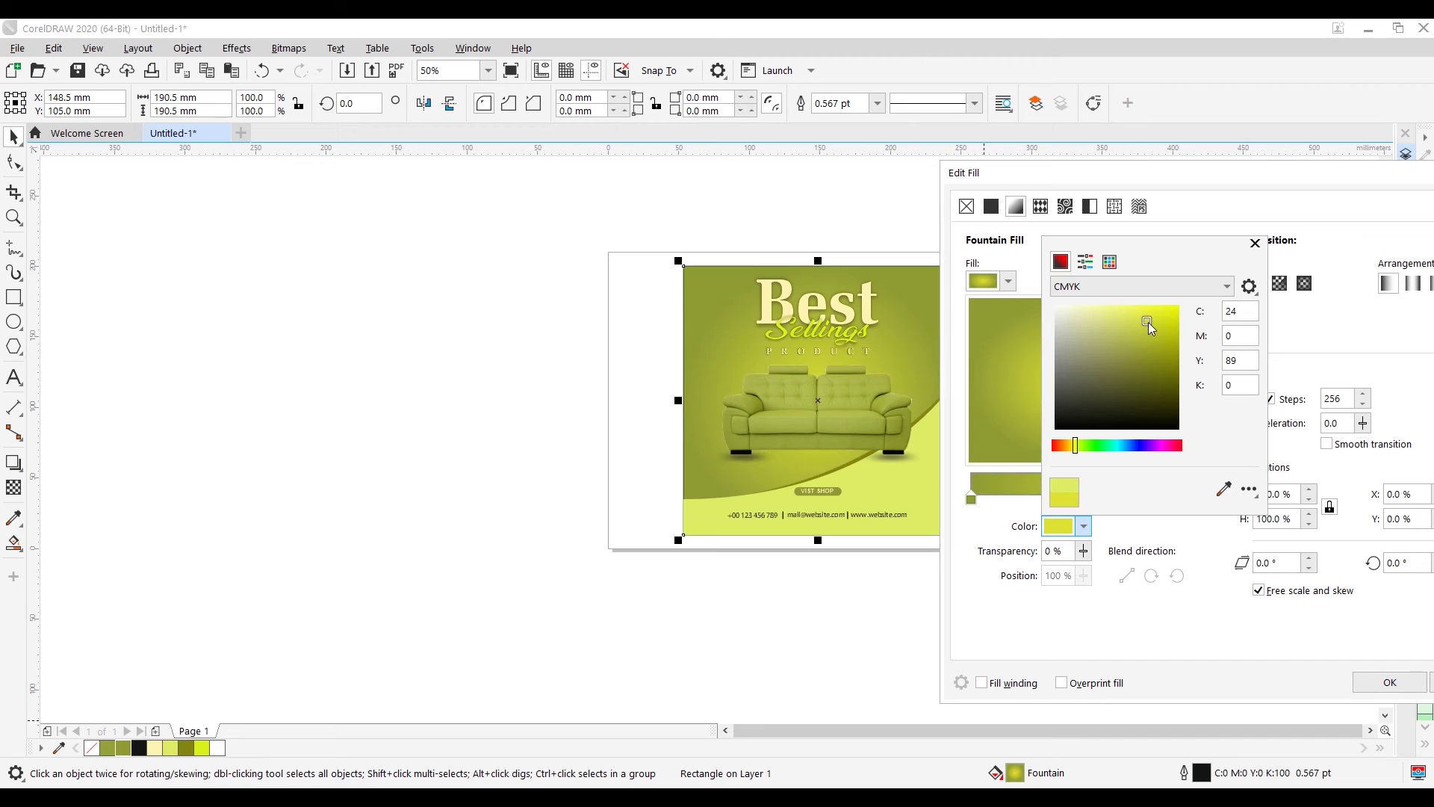
pyautogui.click(1149, 333)
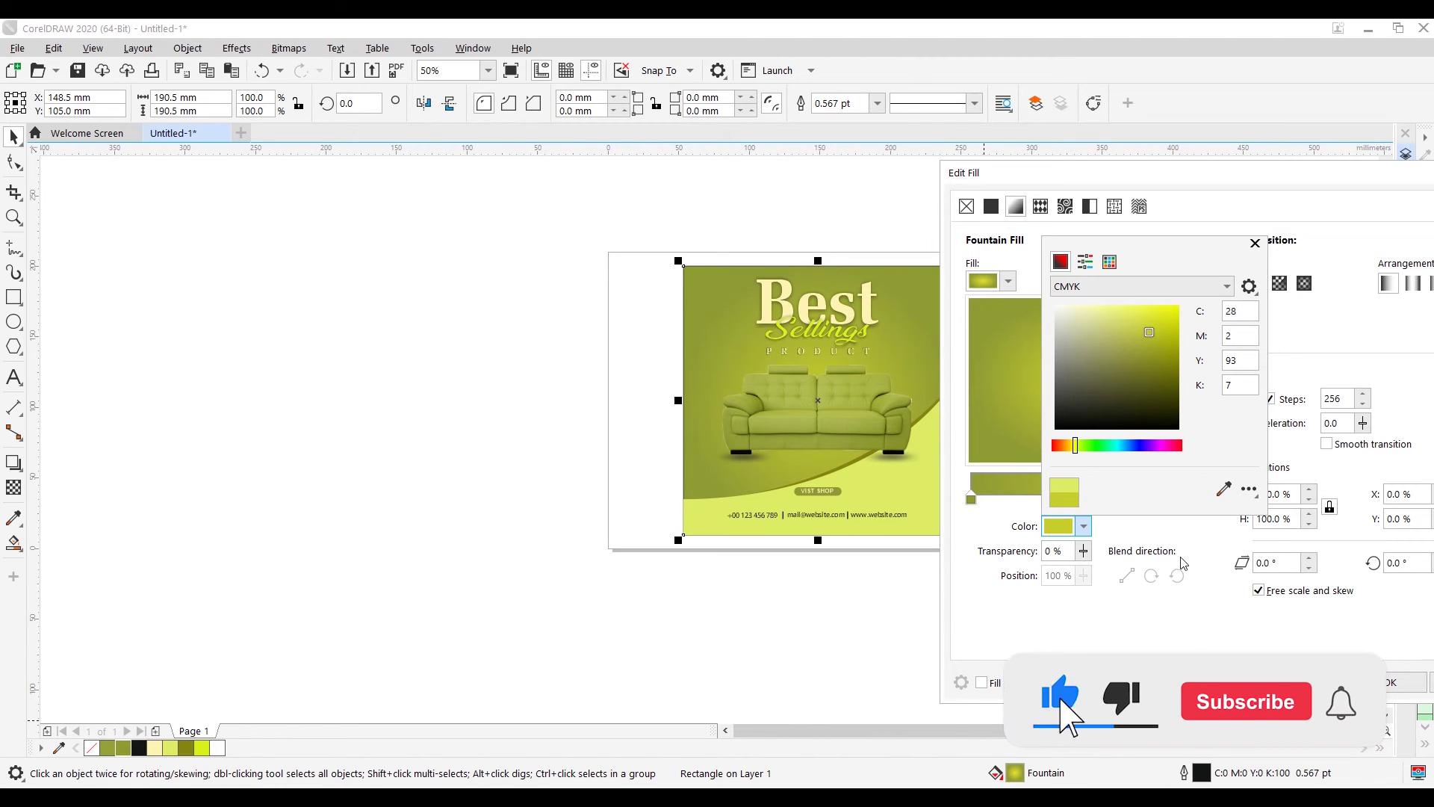
pyautogui.click(1255, 721)
pyautogui.press('Return')
pyautogui.press('Escape')
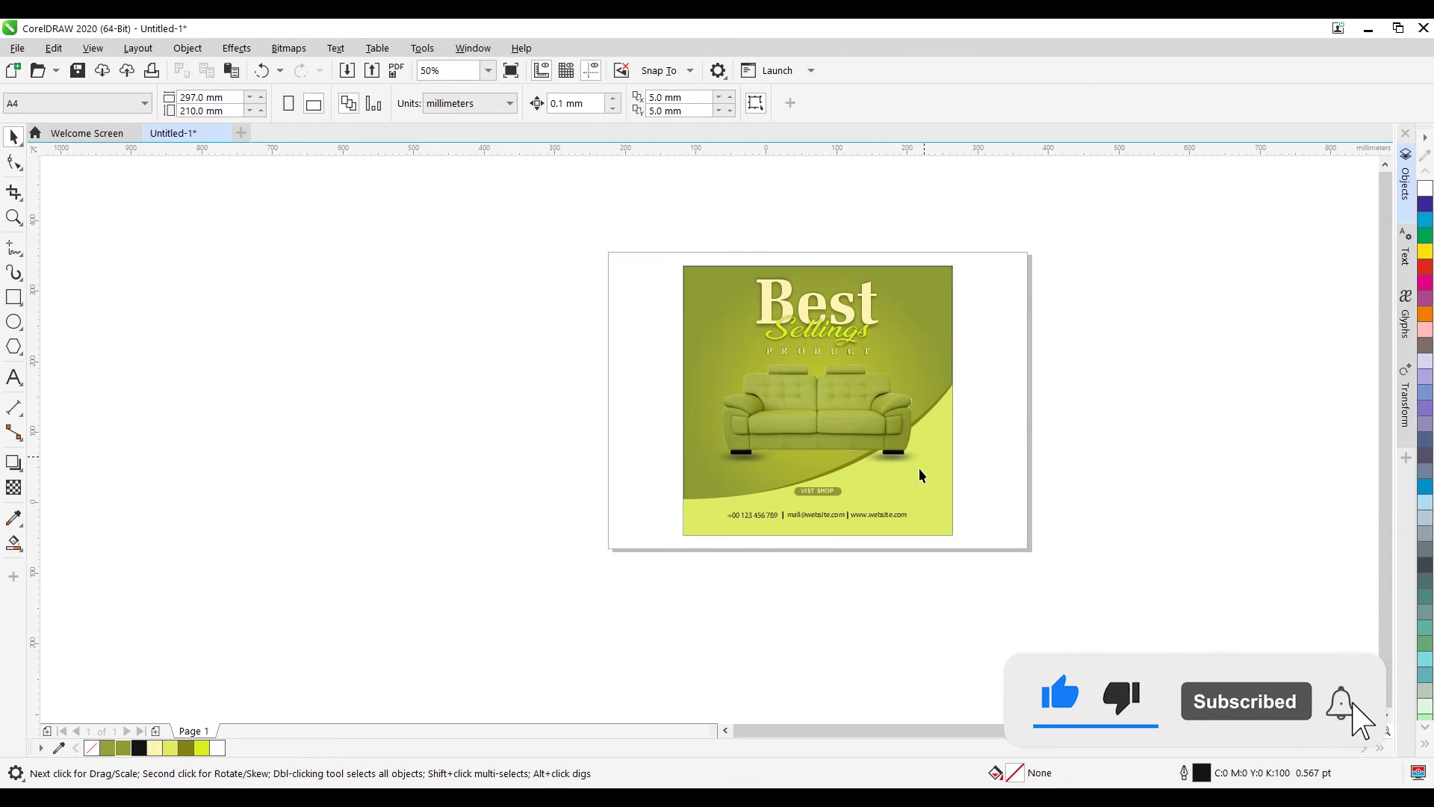
# Step: Draw a rectangle about 31 mm wide and 19 mm high on the empty page area beside the sofa artwork
pyautogui.scroll(-2, 918, 468)
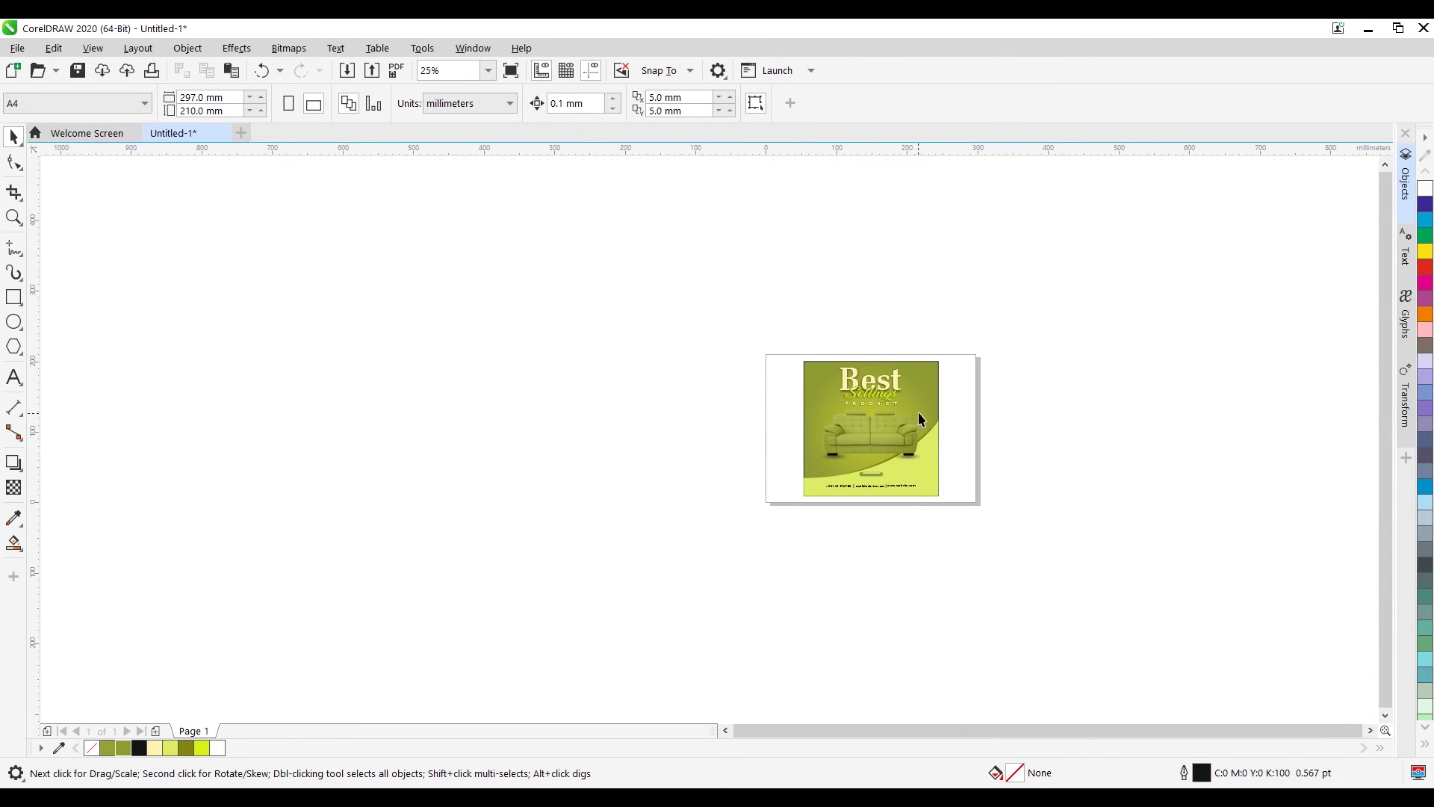
pyautogui.scroll(2, 901, 416)
pyautogui.scroll(2, 831, 416)
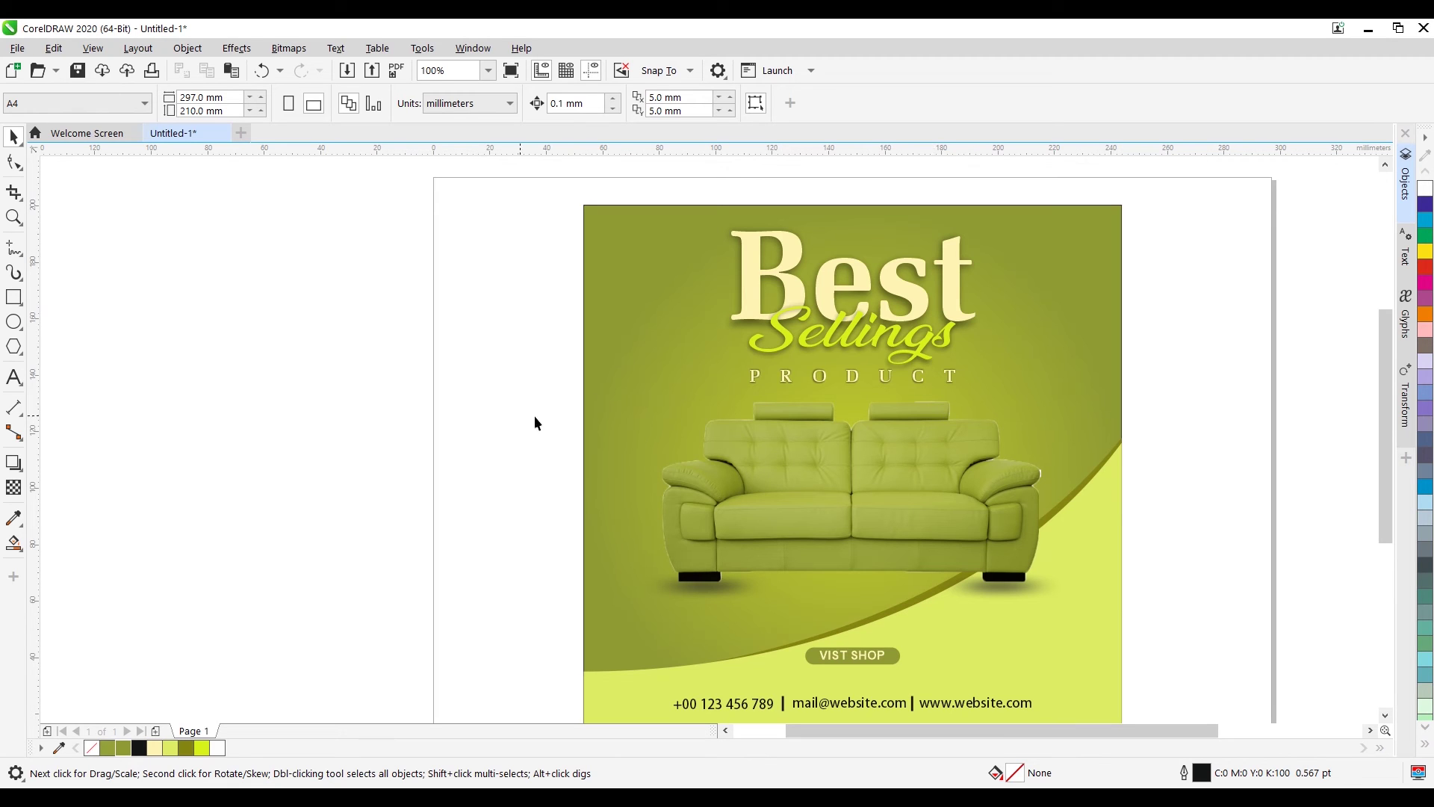
pyautogui.click(13, 297)
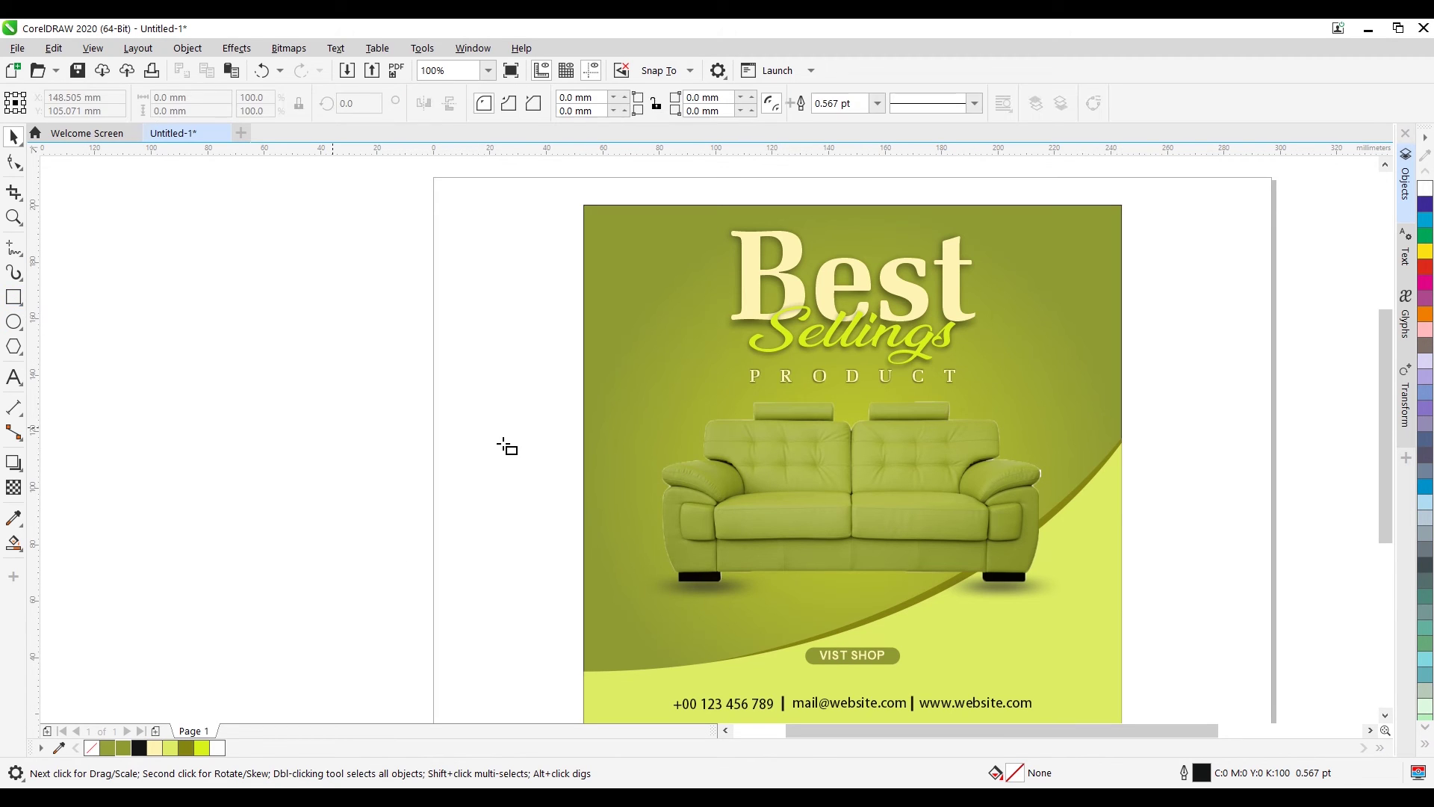
pyautogui.moveTo(454, 426); pyautogui.dragTo(541, 479)
pyautogui.press('space')
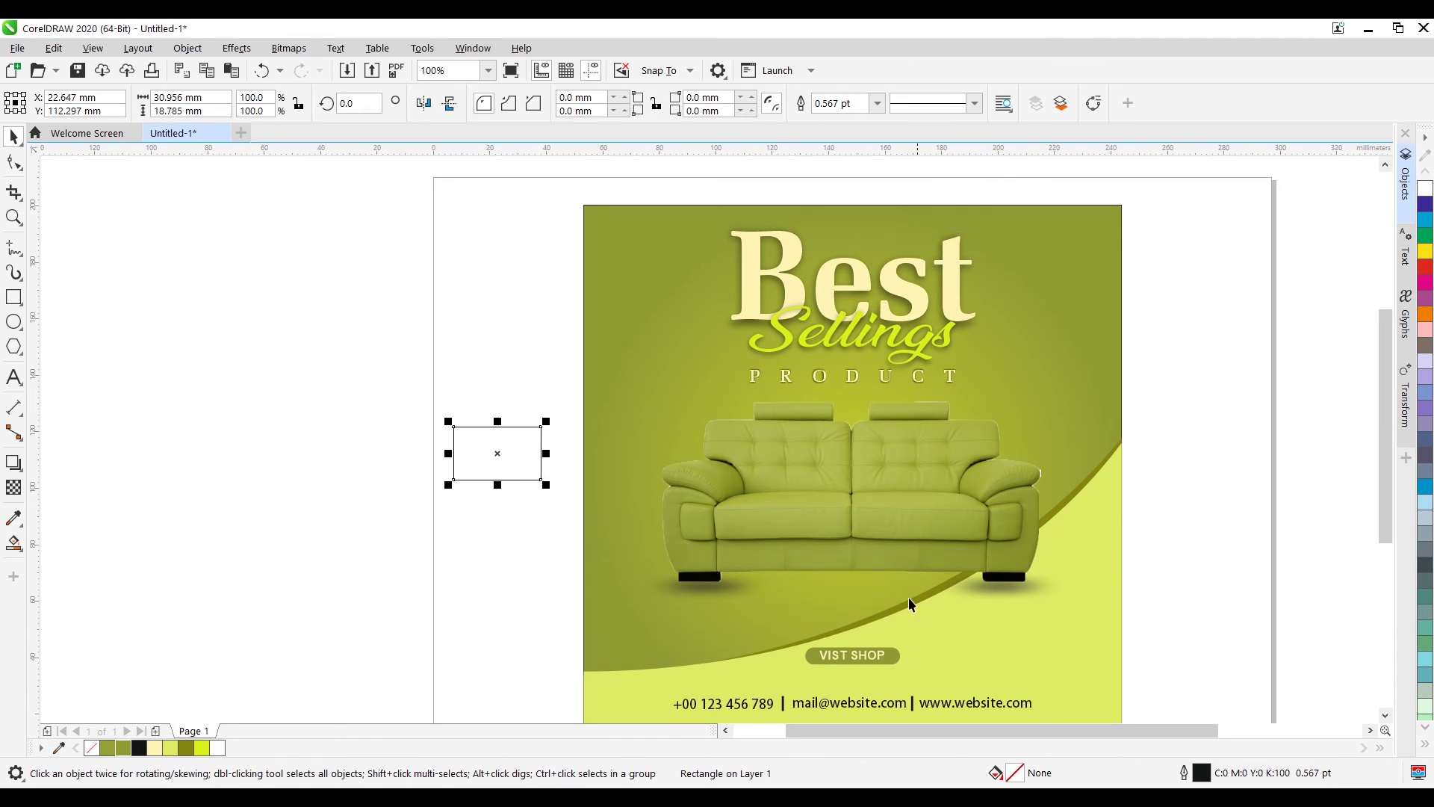
# Step: Copy the VIST SHOP text onto the light green area beside the button and replace the copy's wording with "50%"
pyautogui.click(864, 657)
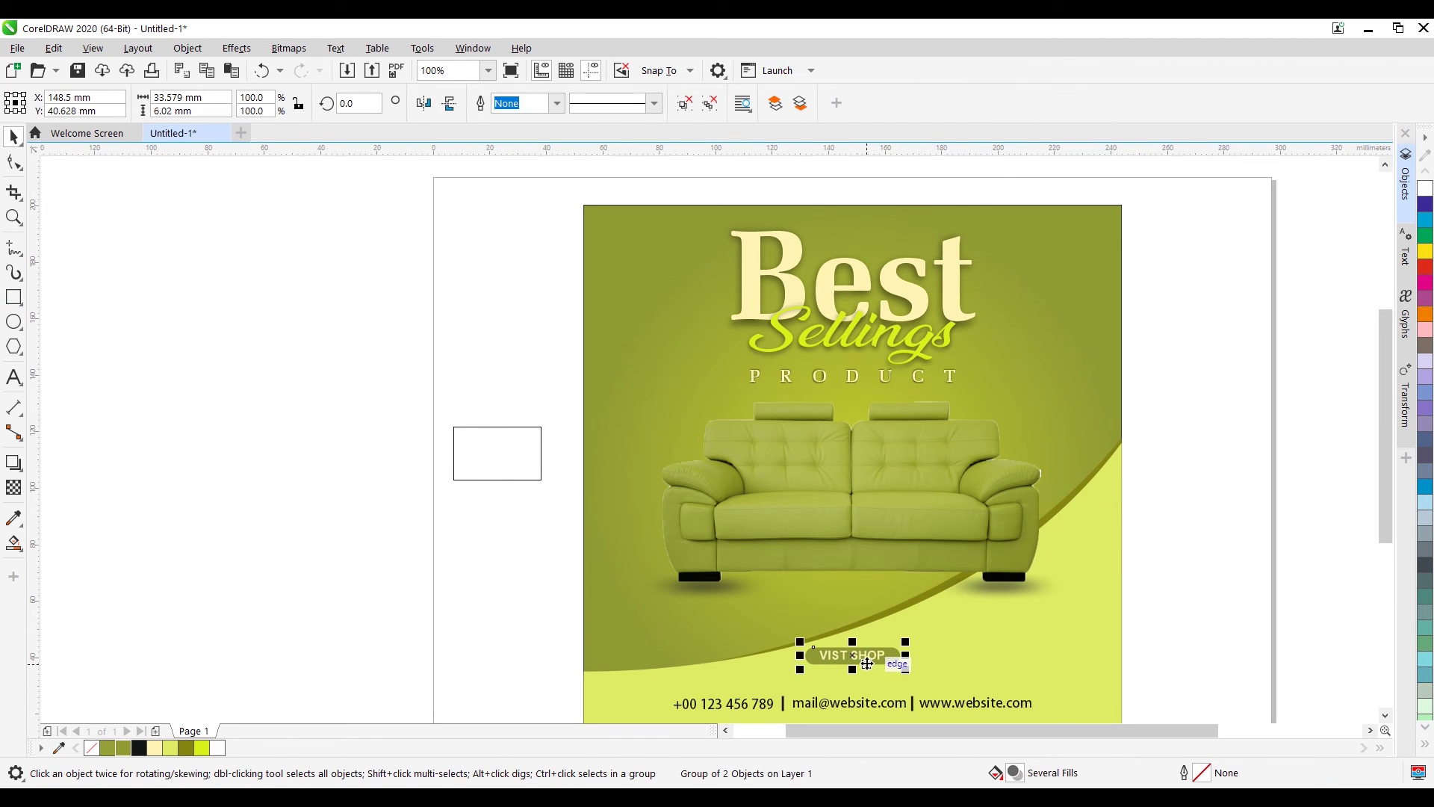
pyautogui.click(297, 419)
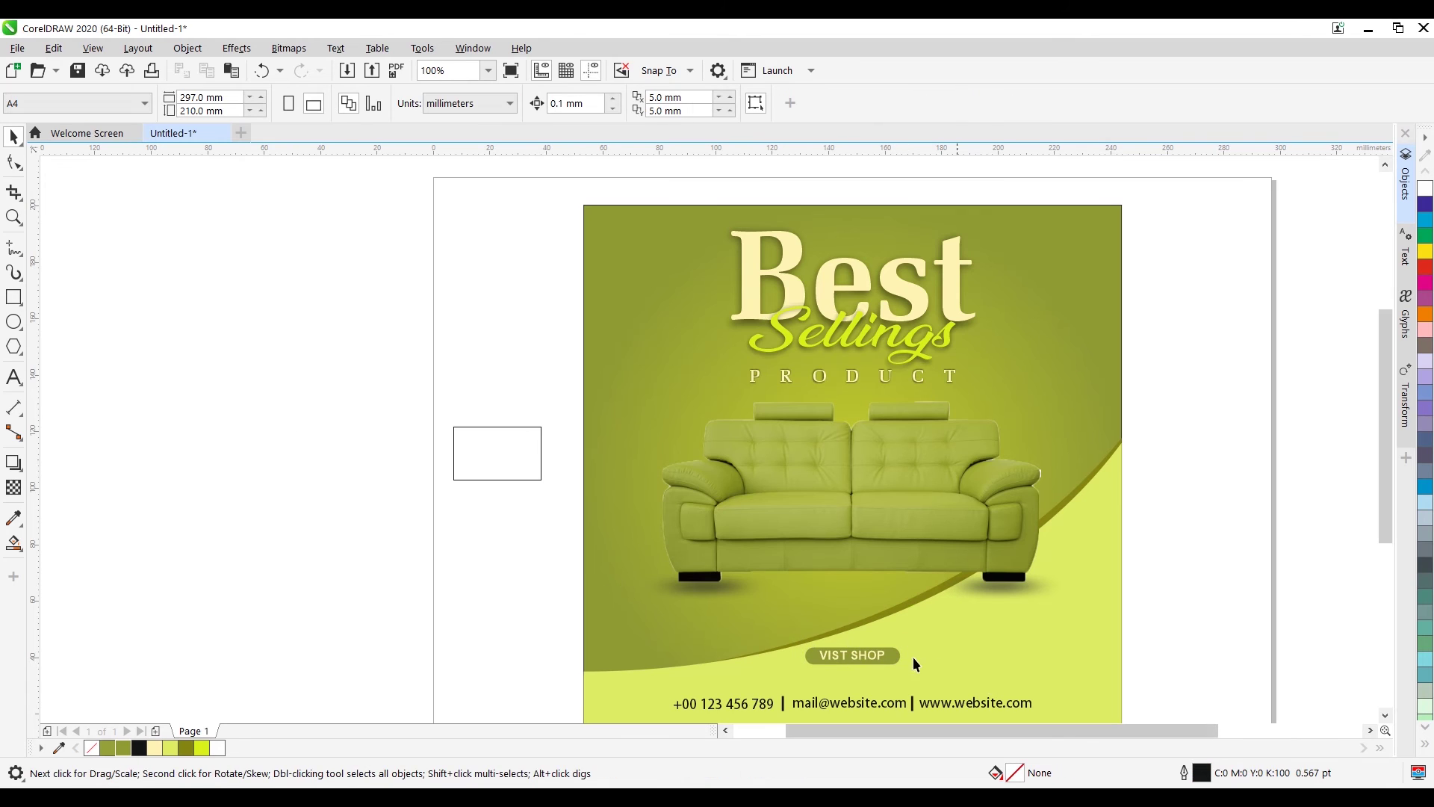
pyautogui.moveTo(860, 657); pyautogui.dragTo(1060, 656)
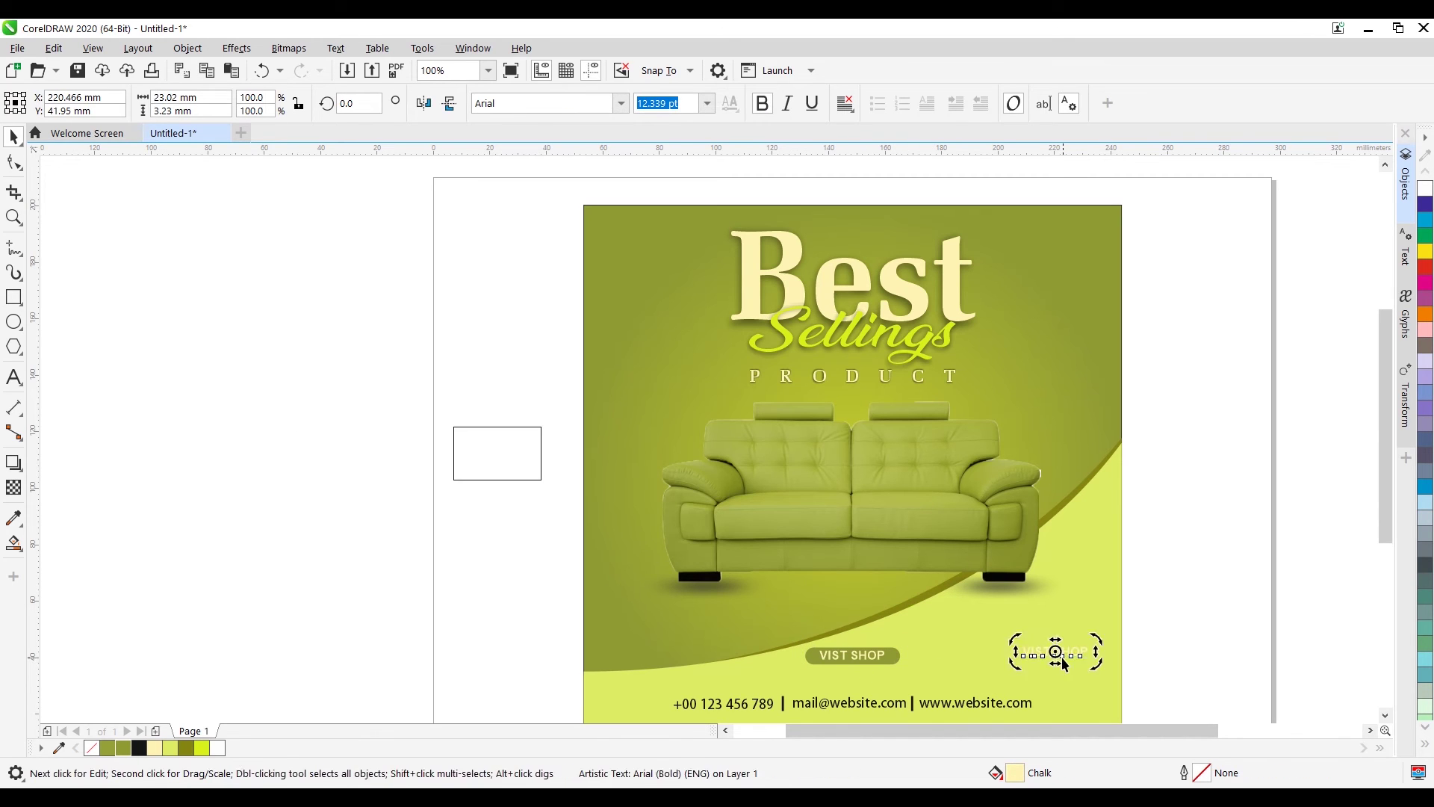
pyautogui.doubleClick(1092, 652)
pyautogui.write('50')
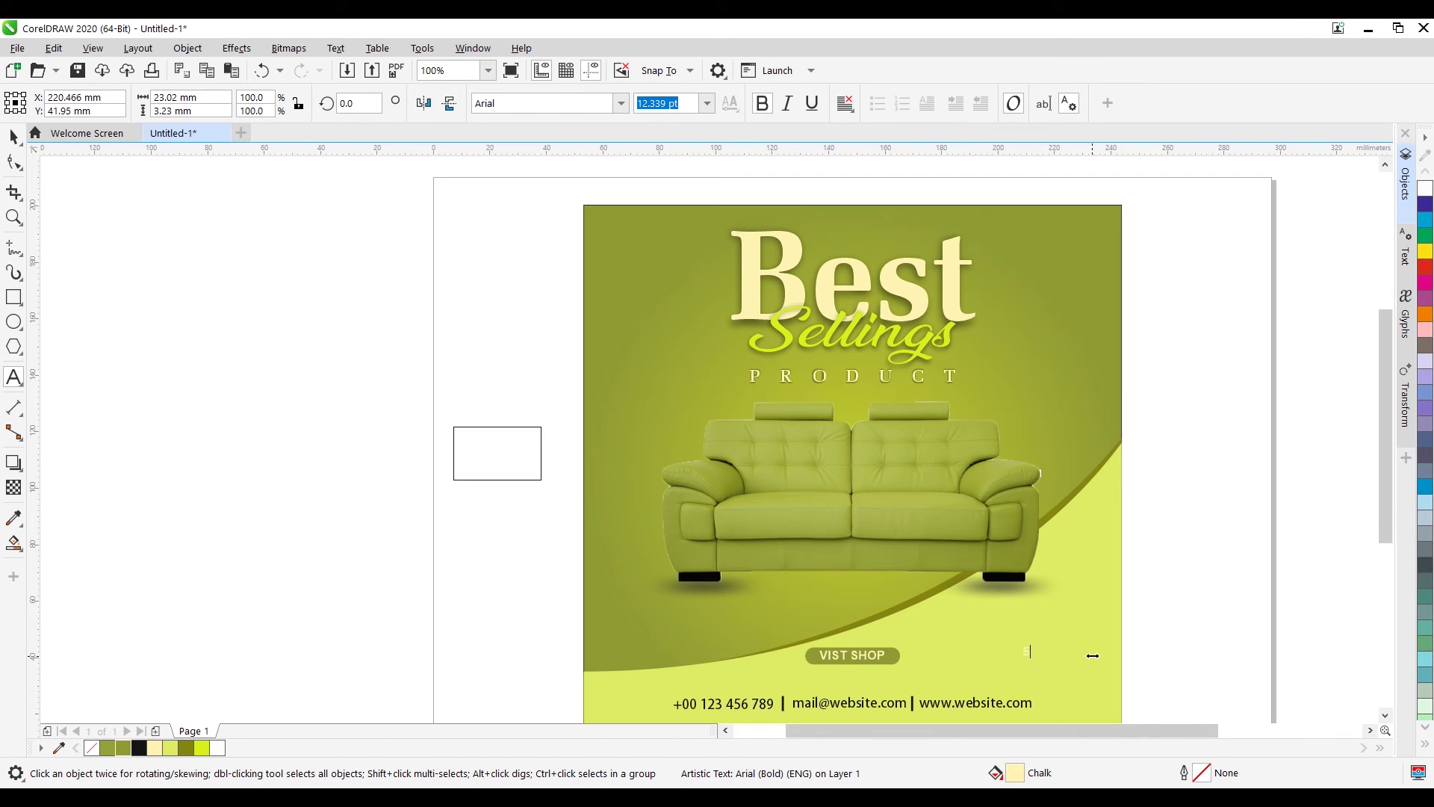
pyautogui.write('%')
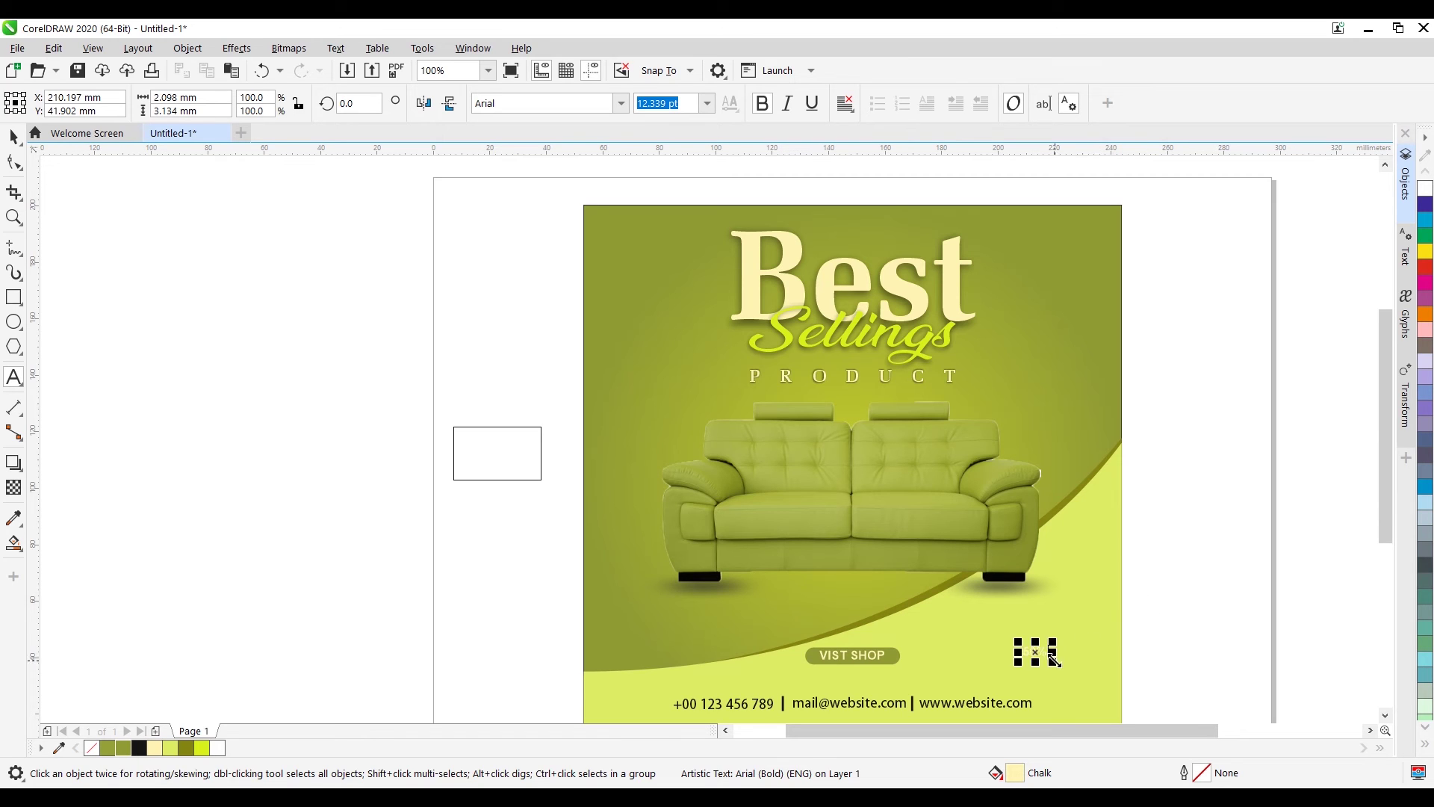
# Step: Append "OFF" after a space to the 50% text and set the word OFF to 6 pt
pyautogui.scroll(3, 1050, 650)
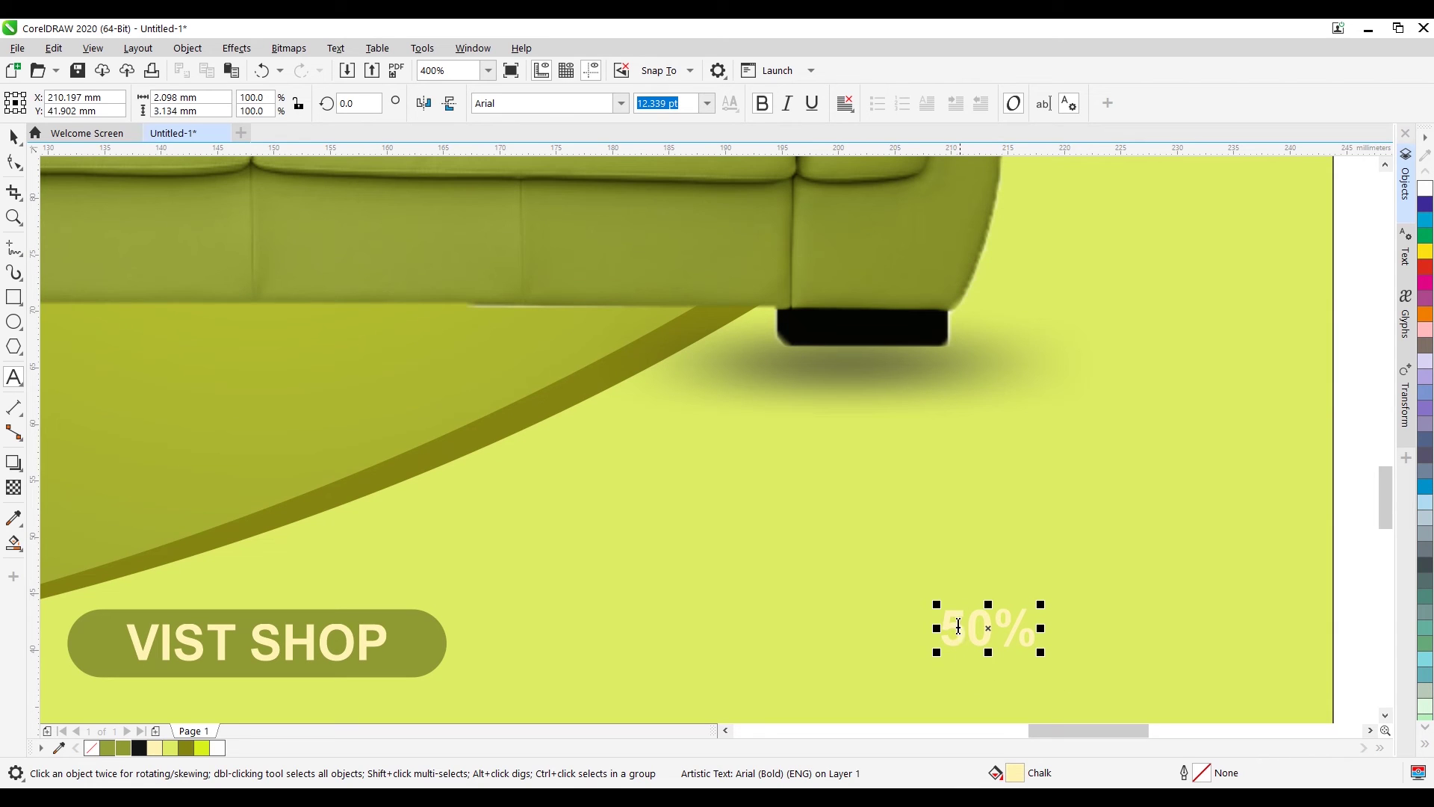
pyautogui.click(1027, 639)
pyautogui.write('OFF')
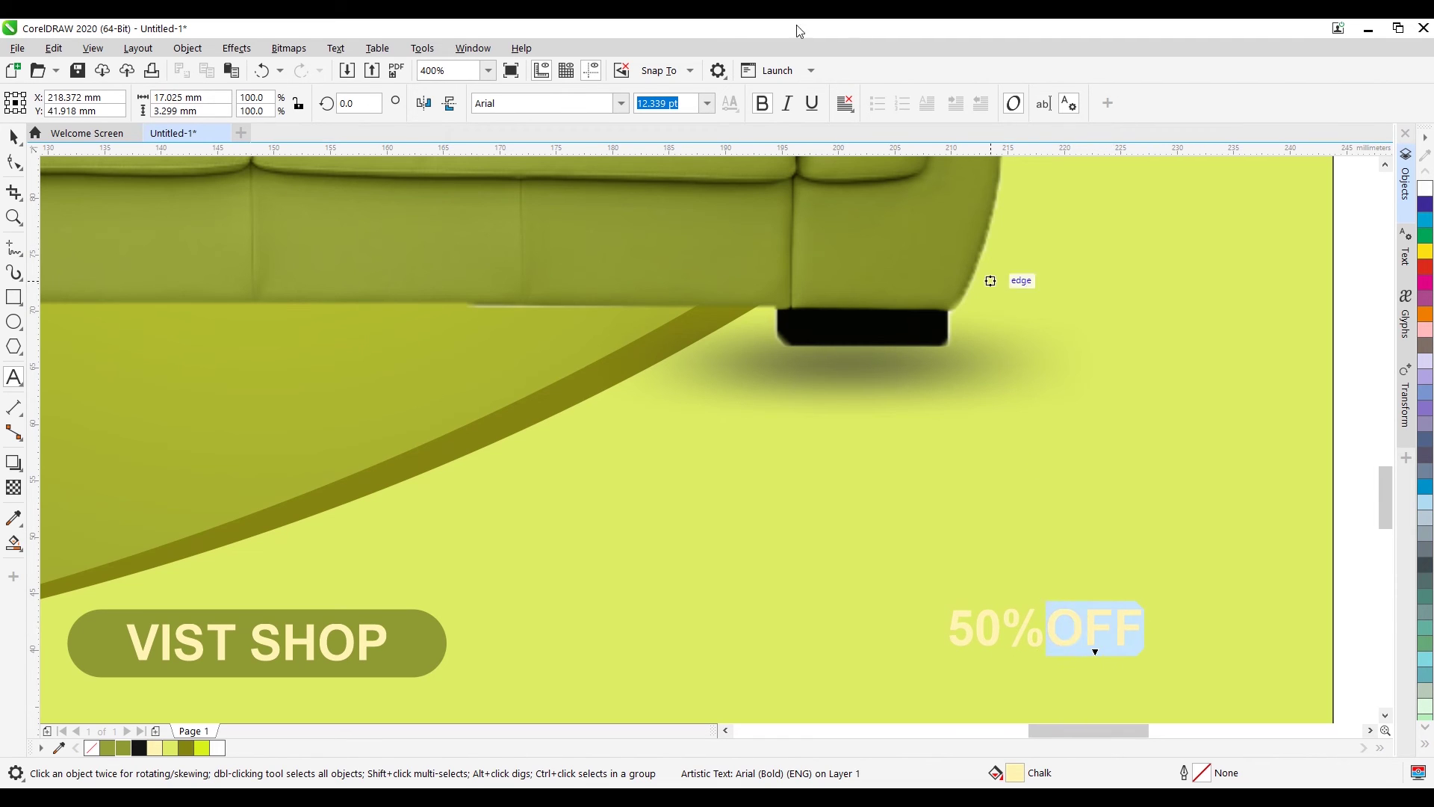
pyautogui.click(707, 103)
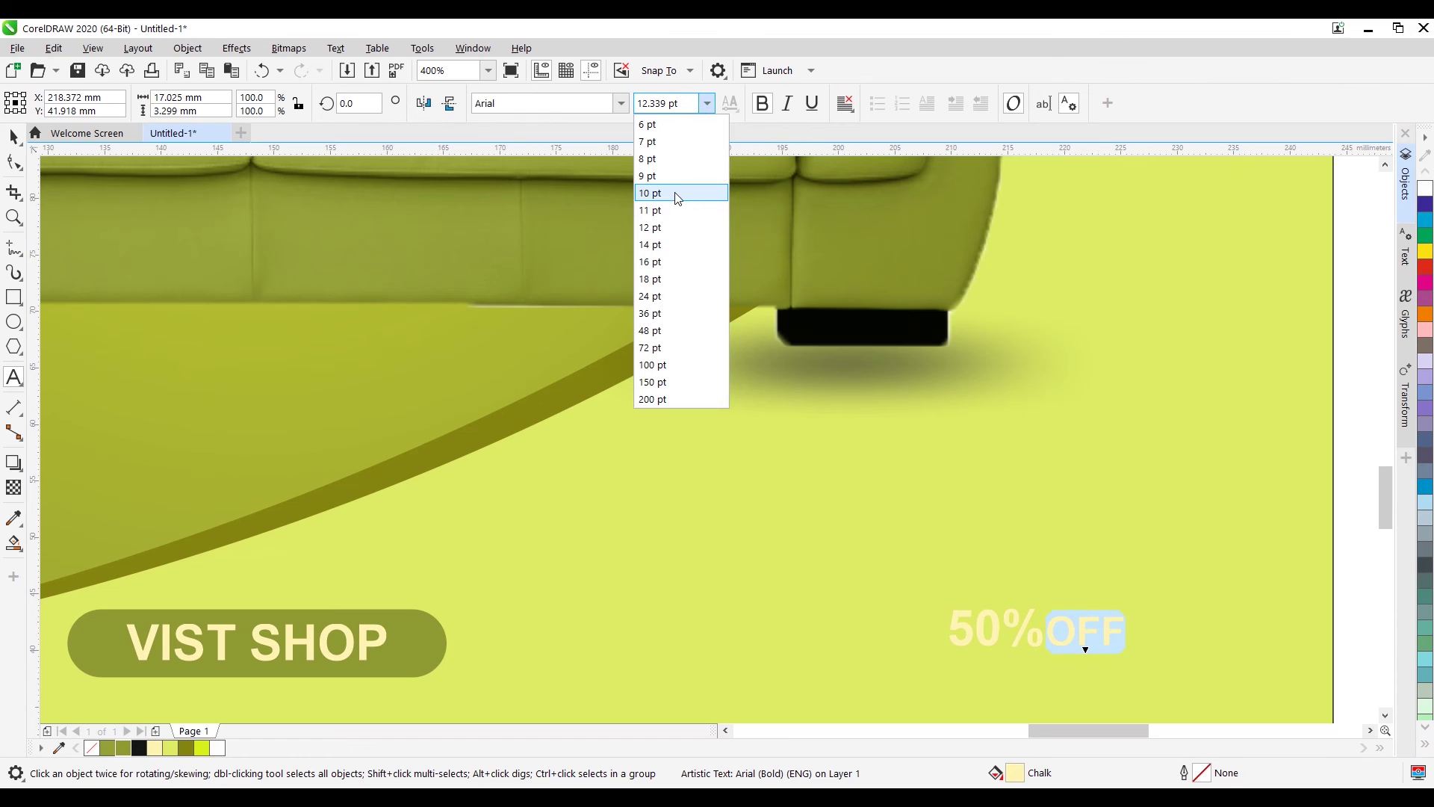
pyautogui.click(675, 130)
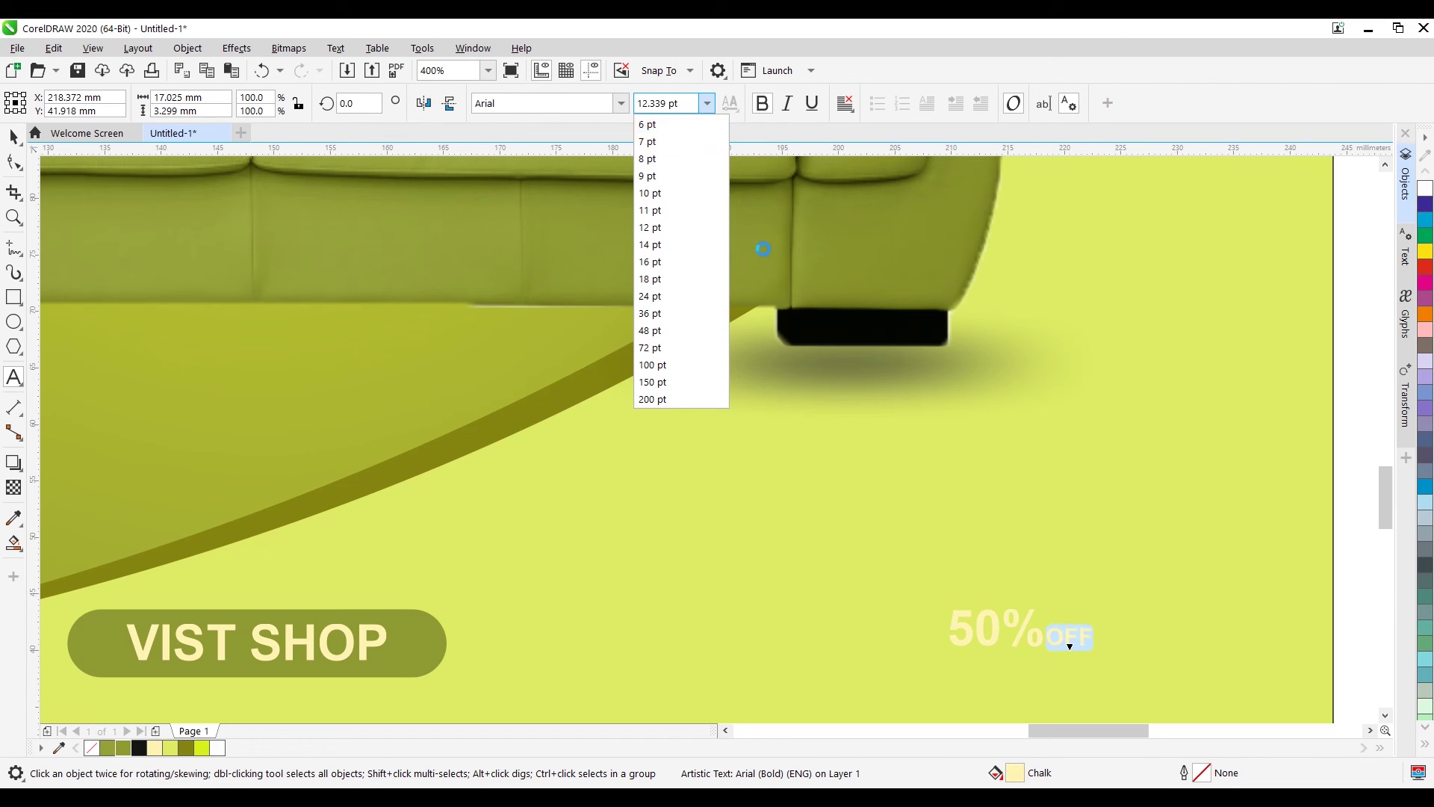
pyautogui.click(1059, 642)
pyautogui.hotkey('ctrl', 'z')
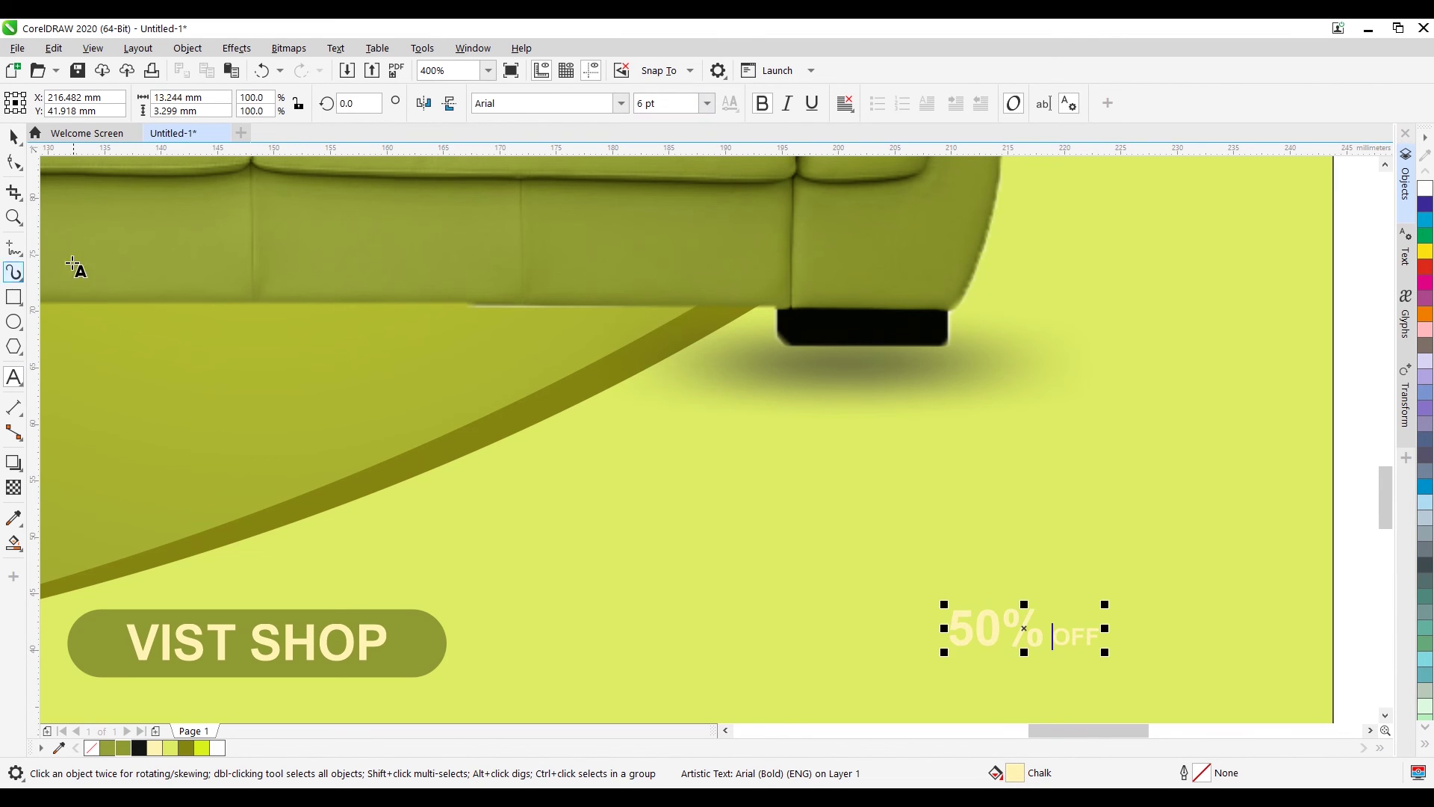
# Step: Move the unfilled rectangle from beside the artwork onto the sofa's right armrest
pyautogui.press('F3')
pyautogui.hotkey('ctrl', 'space')
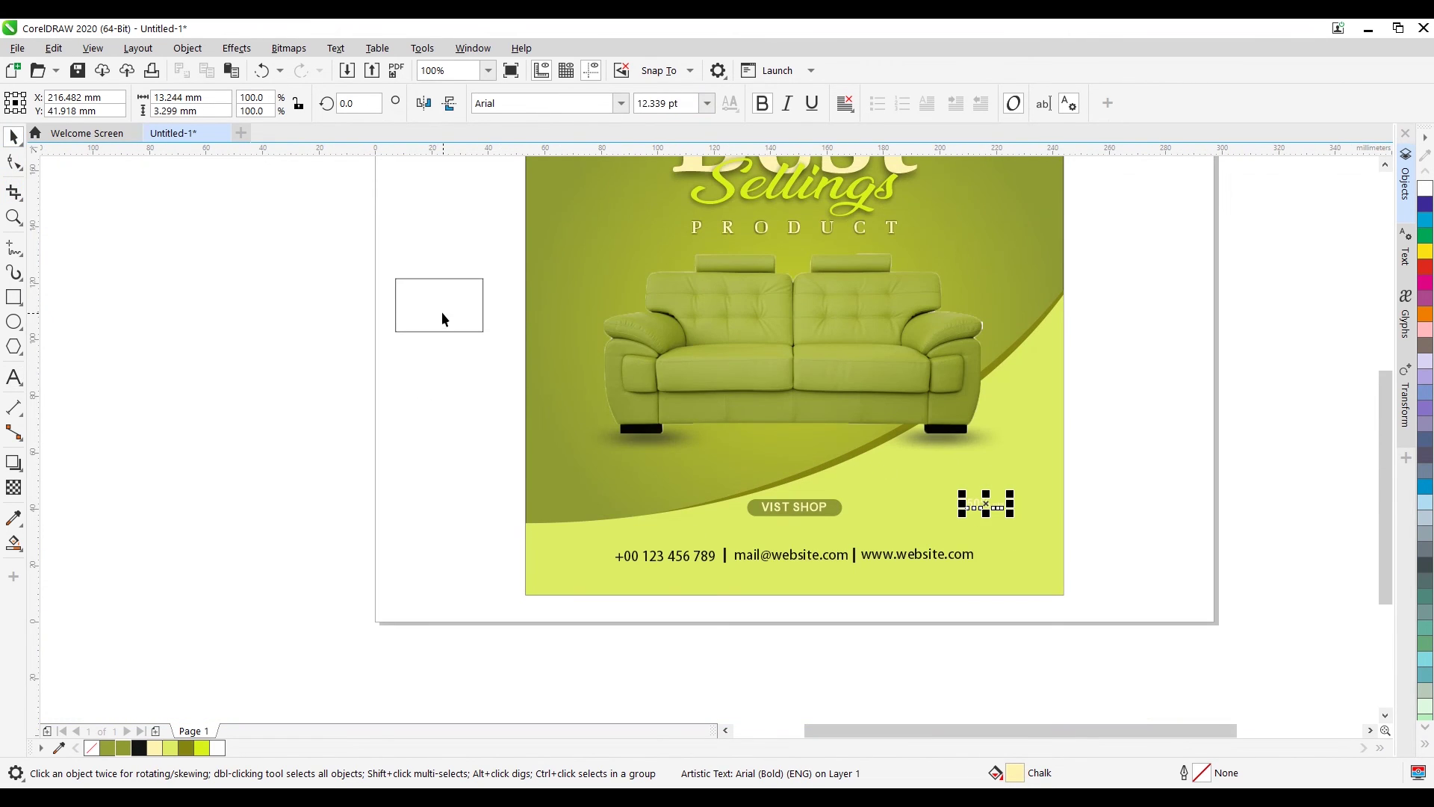
pyautogui.moveTo(442, 319); pyautogui.dragTo(982, 345)
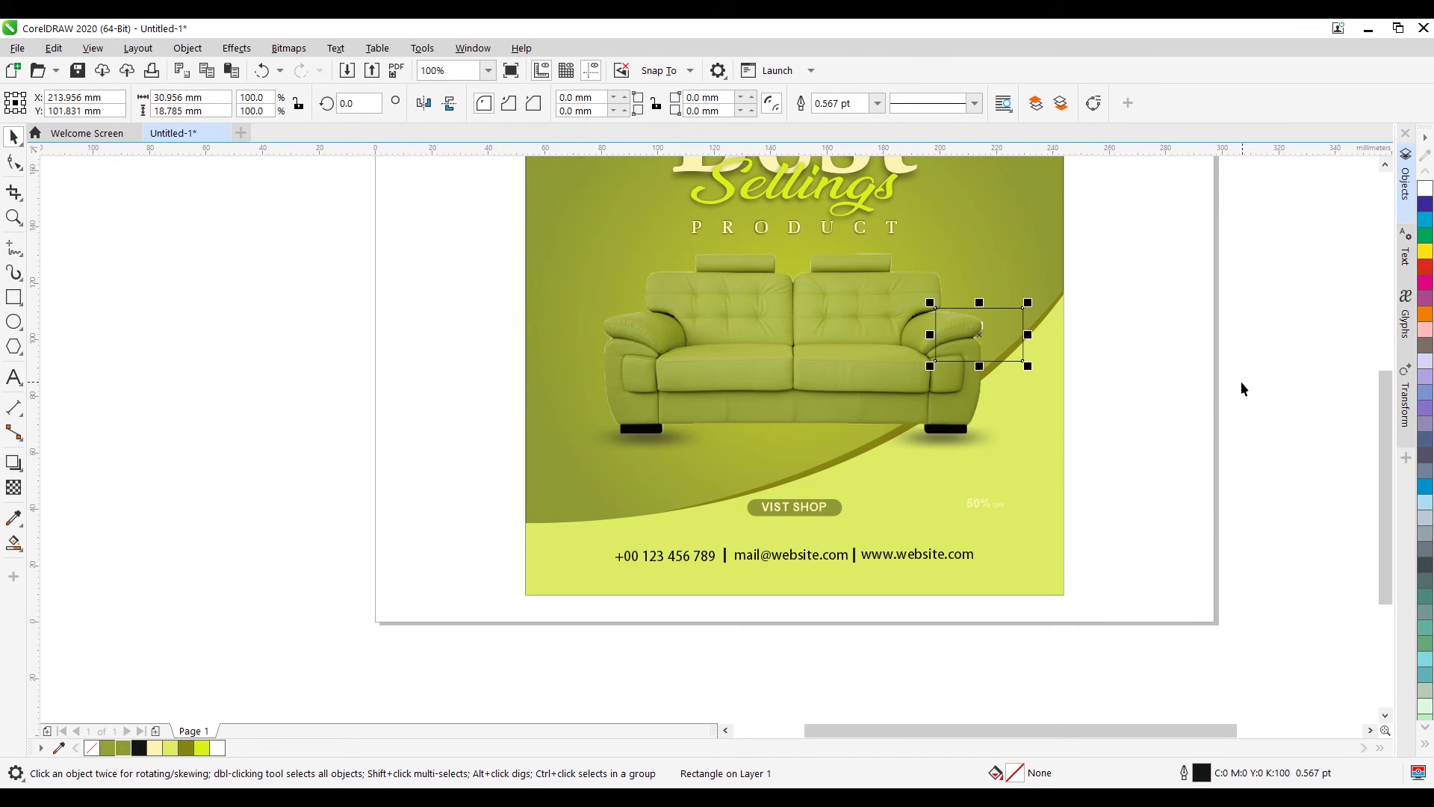
# Step: Fill the rectangle over the armrest with red (C0 M100 Y100 K0) and remove its outline
pyautogui.click(1426, 266)
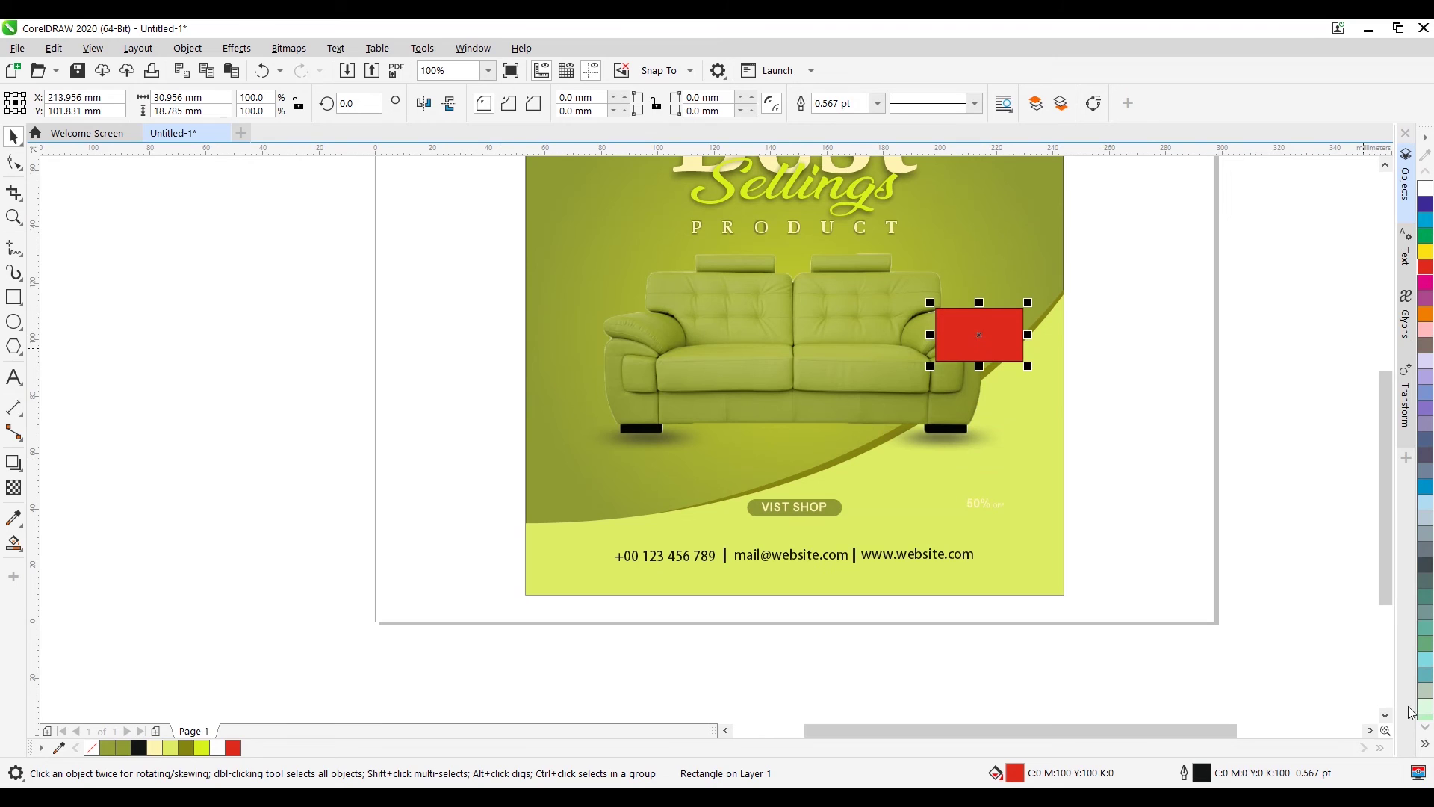
pyautogui.click(1230, 276)
pyautogui.click(1003, 338)
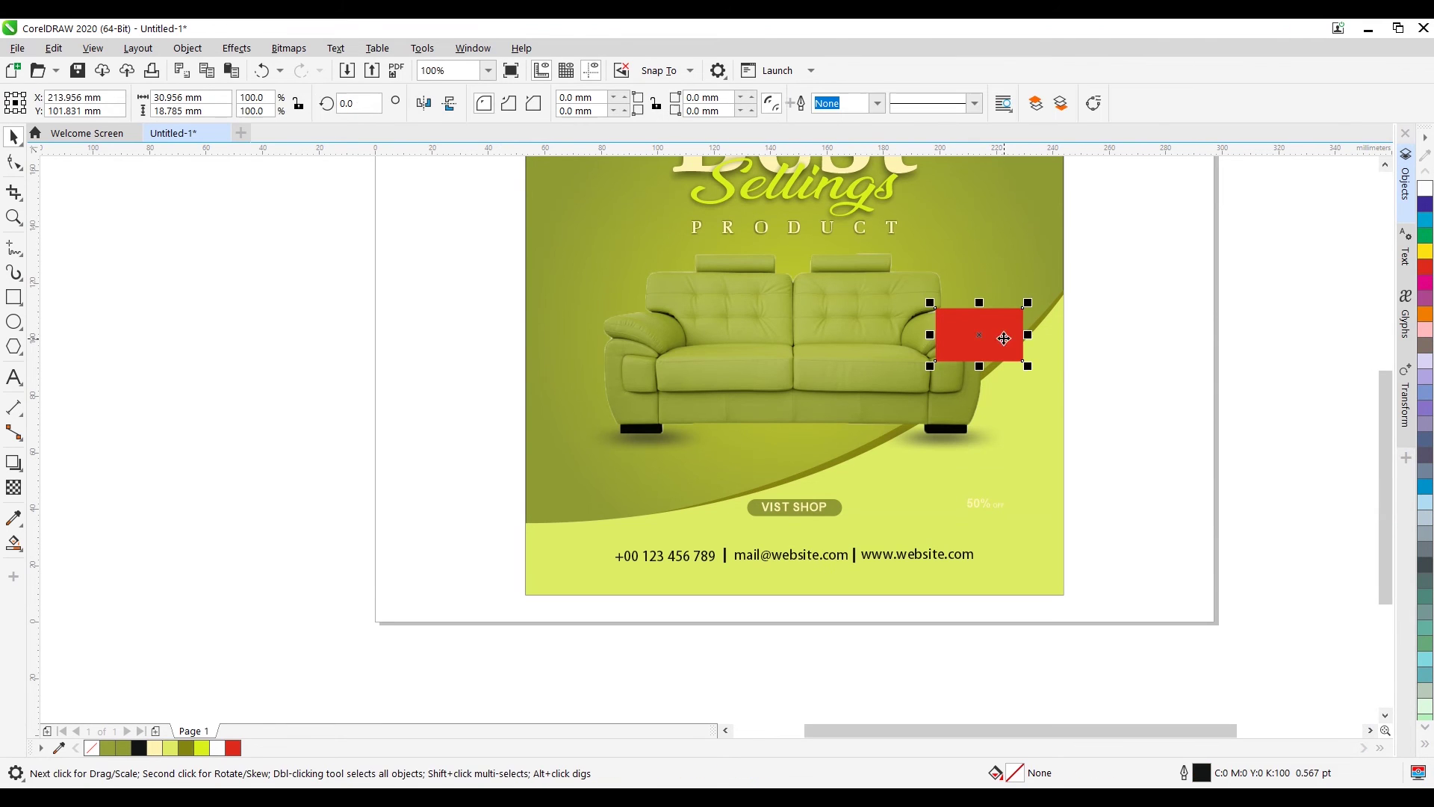
pyautogui.scroll(1, 1031, 328)
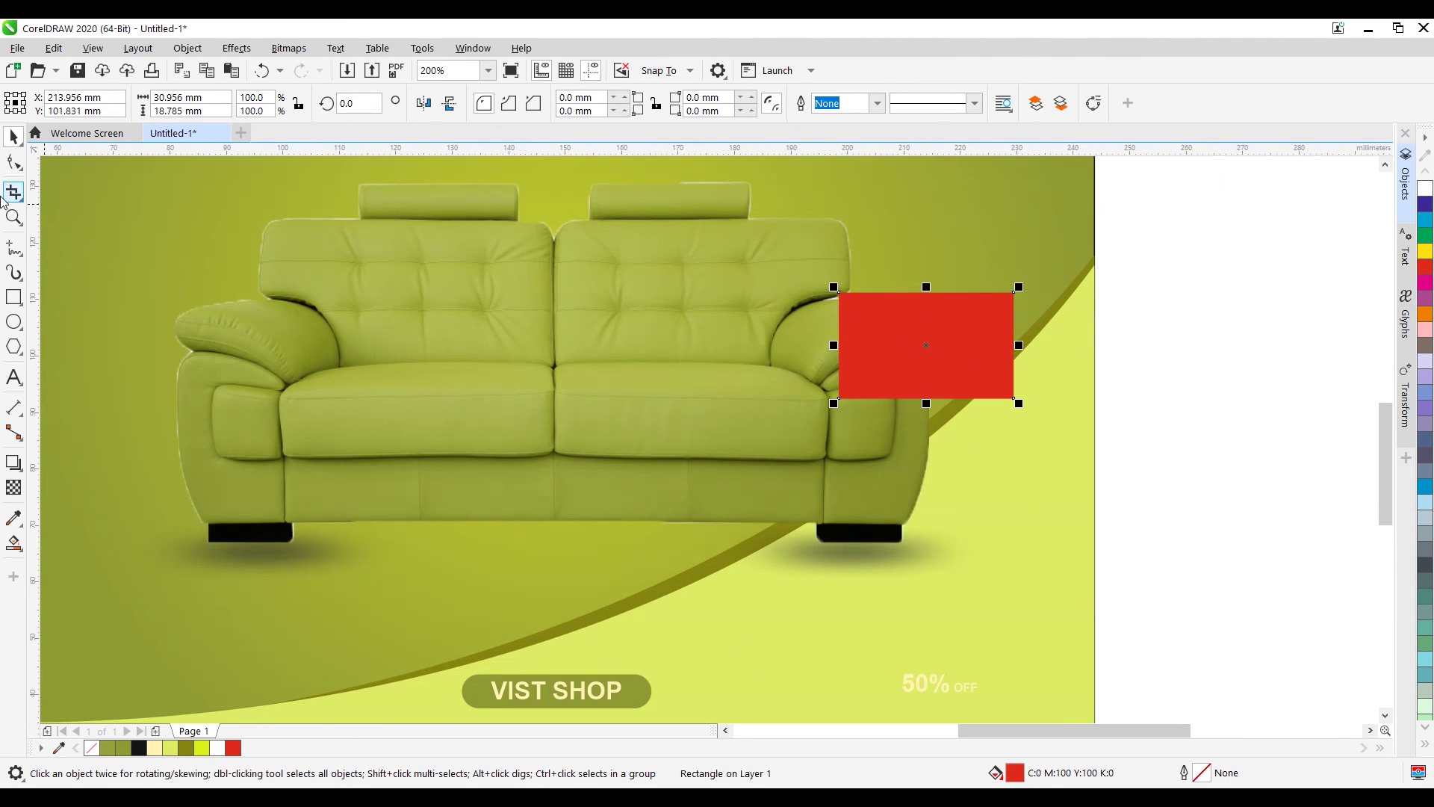
# Step: Skew the red rectangle into a right-leaning parallelogram and scale it down to about 28.3 × 15 mm over the sofa's right armrest
pyautogui.click(13, 162)
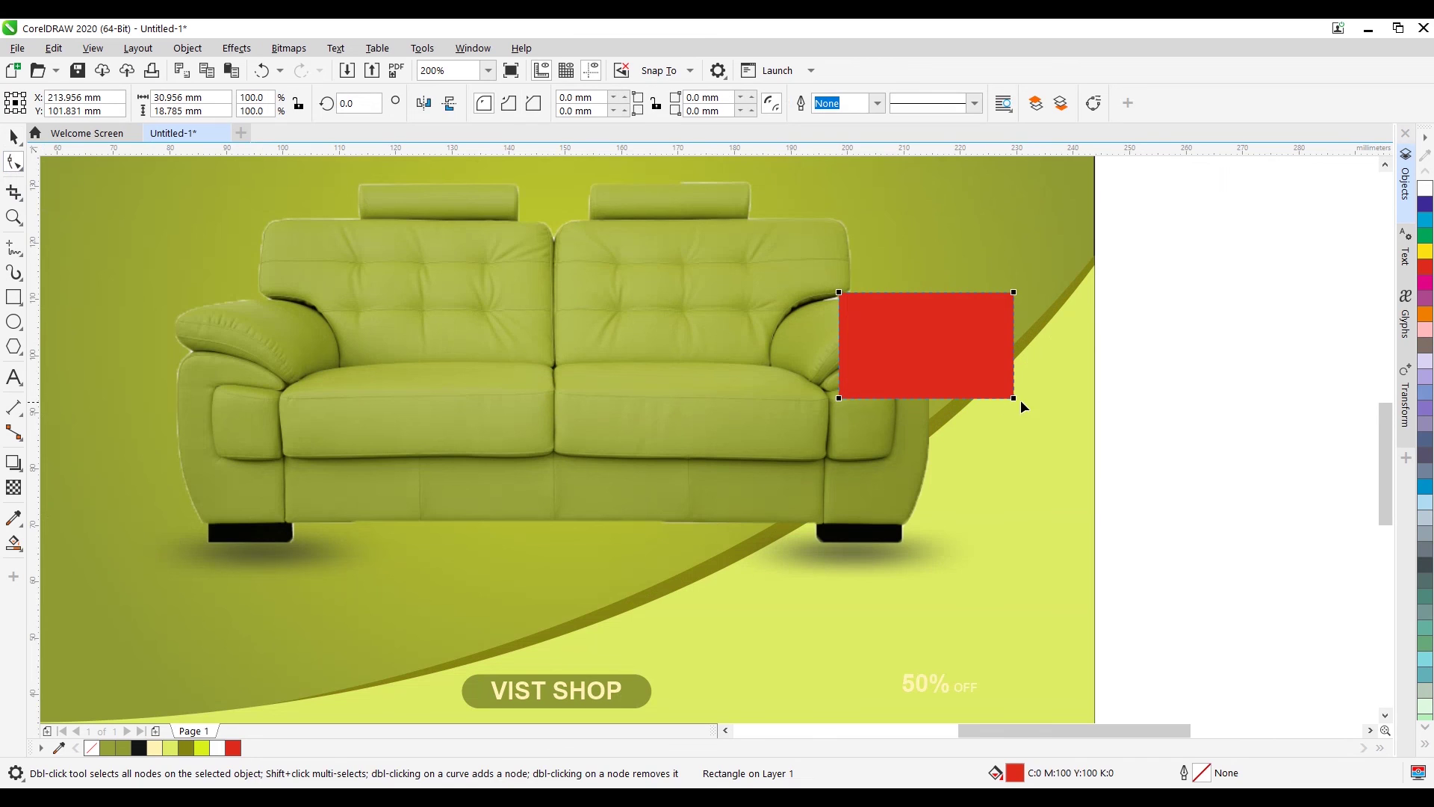
pyautogui.press('space')
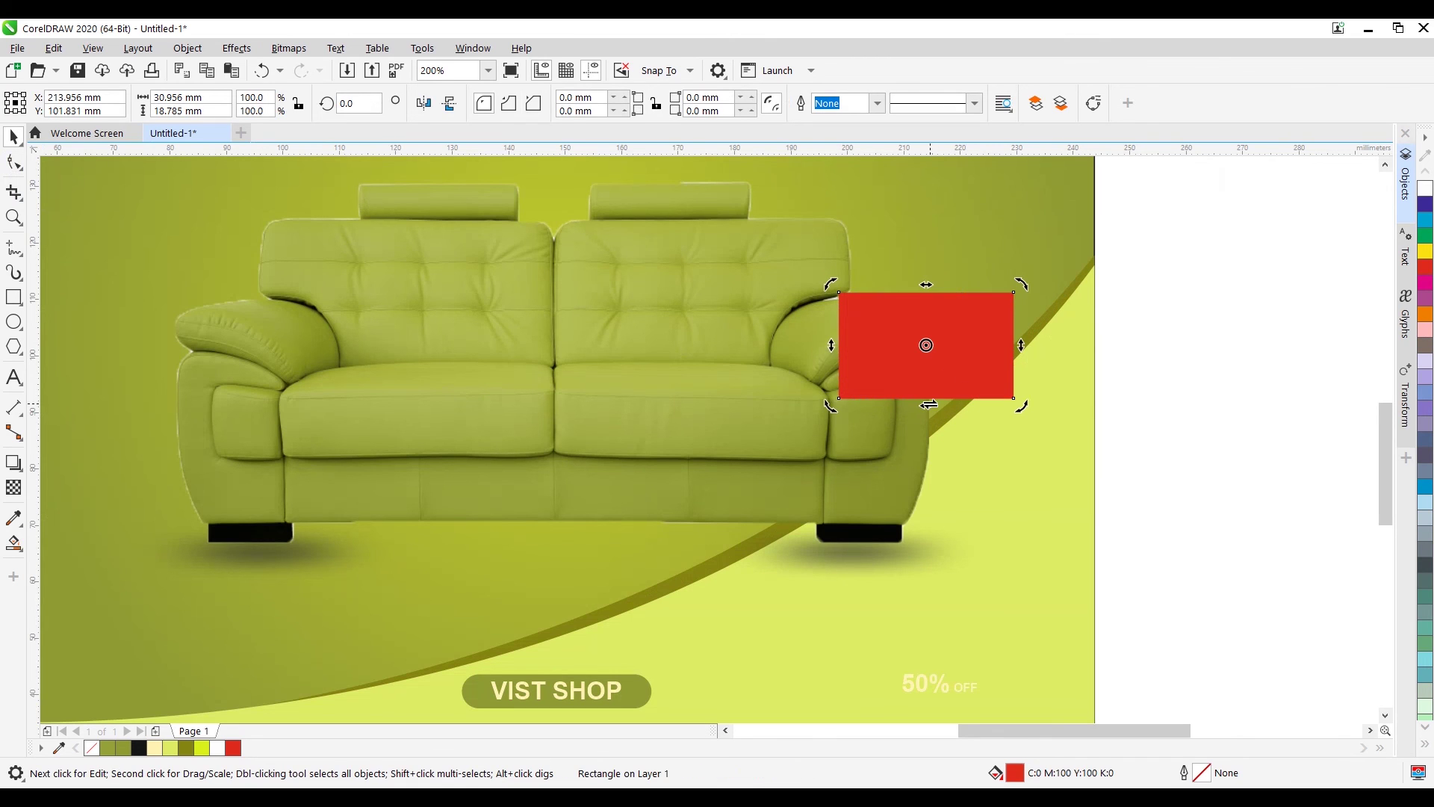
pyautogui.moveTo(927, 400); pyautogui.dragTo(903, 397)
pyautogui.click(903, 397)
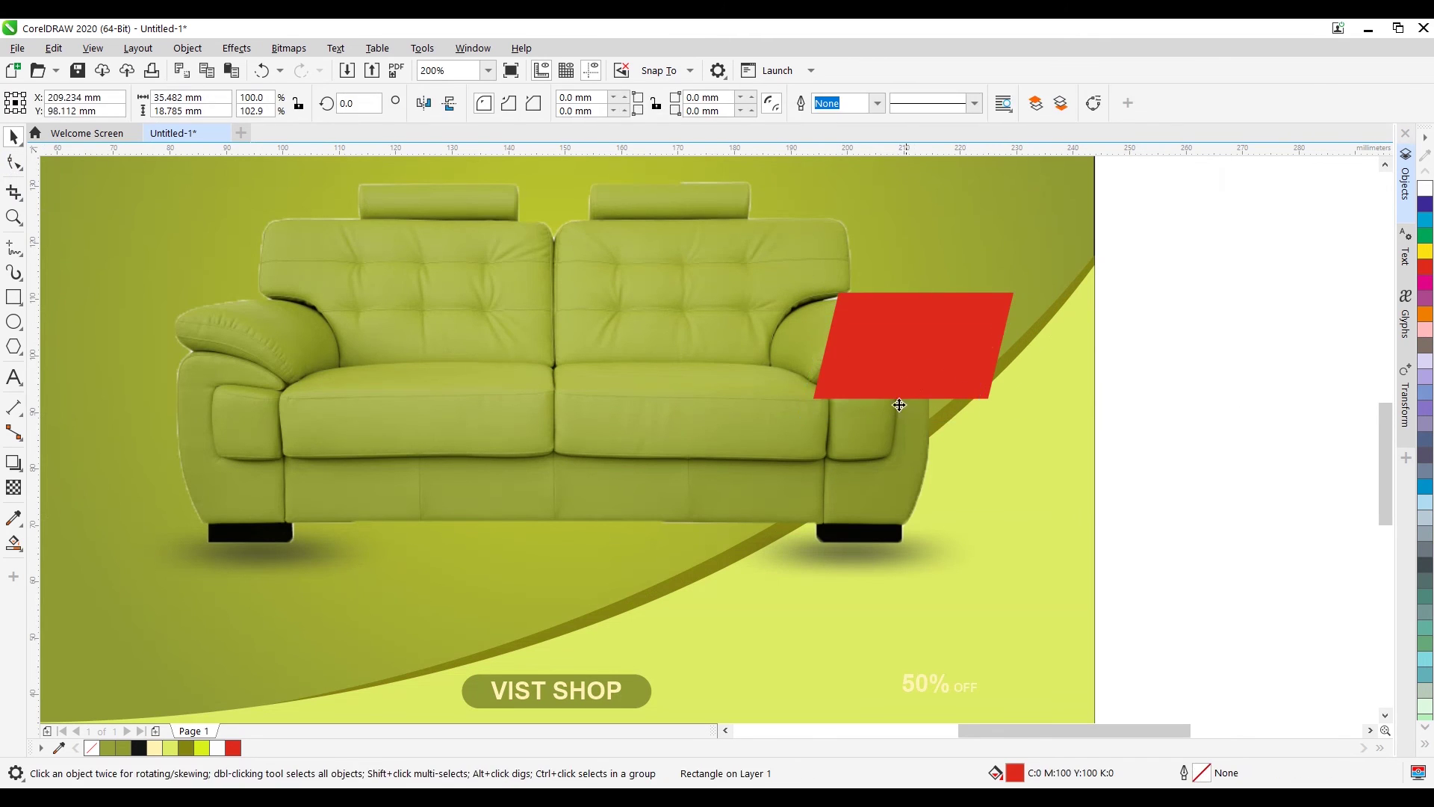
pyautogui.moveTo(1005, 312); pyautogui.dragTo(965, 330)
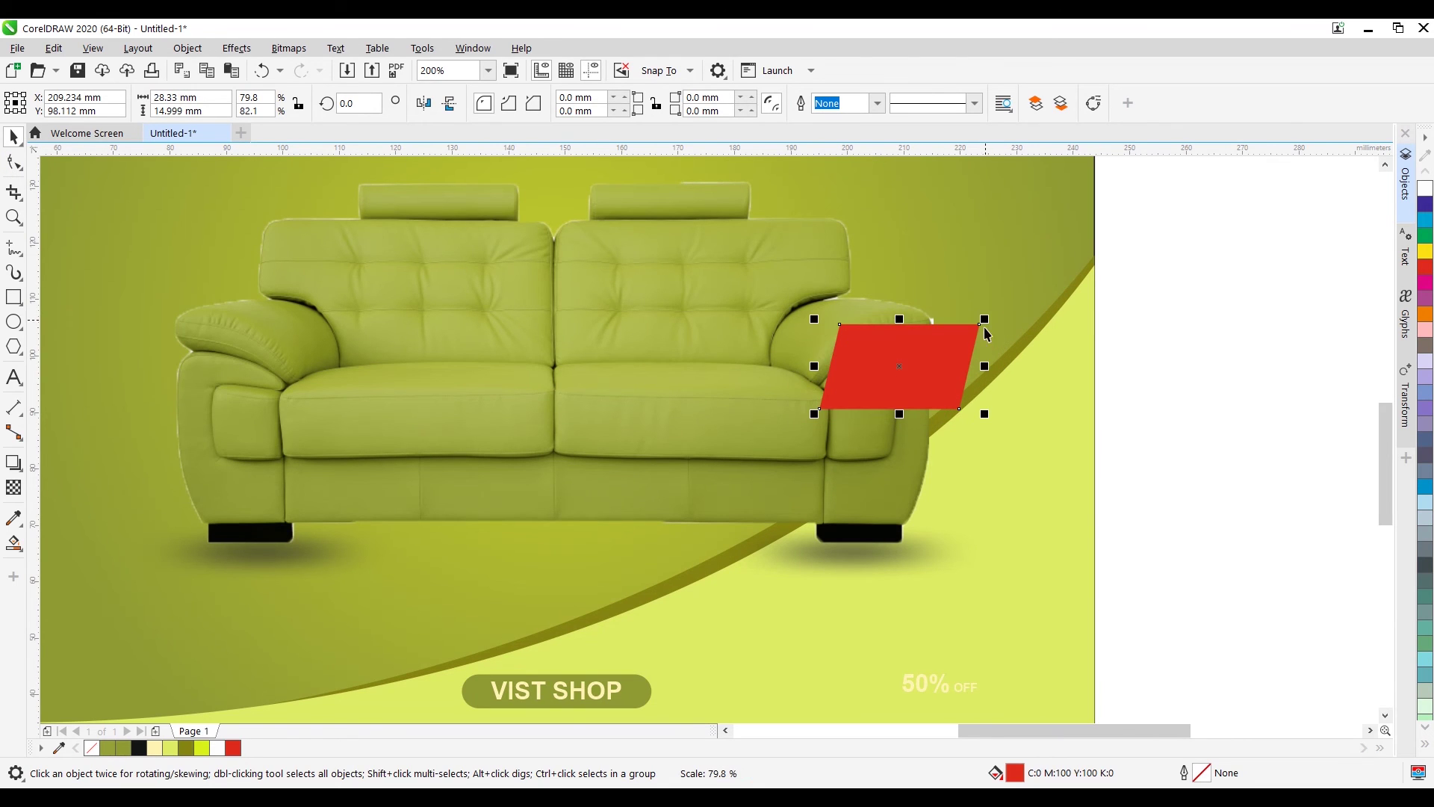
pyautogui.moveTo(909, 391); pyautogui.dragTo(928, 366)
pyautogui.scroll(-2, 927, 367)
pyautogui.click(1157, 408)
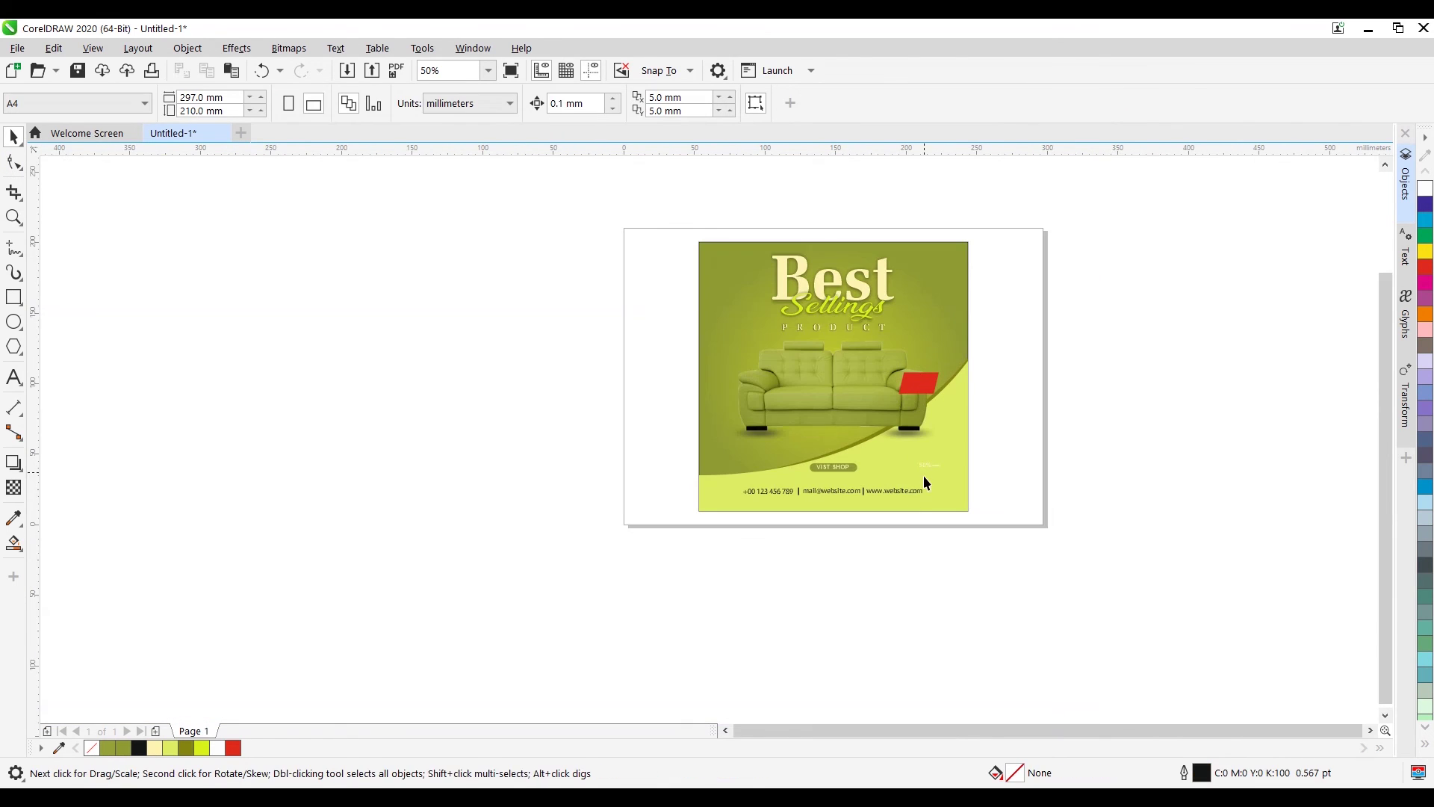
# Step: Move the 50% OFF text onto the red parallelogram and centre it on the shape
pyautogui.click(932, 464)
pyautogui.moveTo(932, 465); pyautogui.dragTo(922, 384)
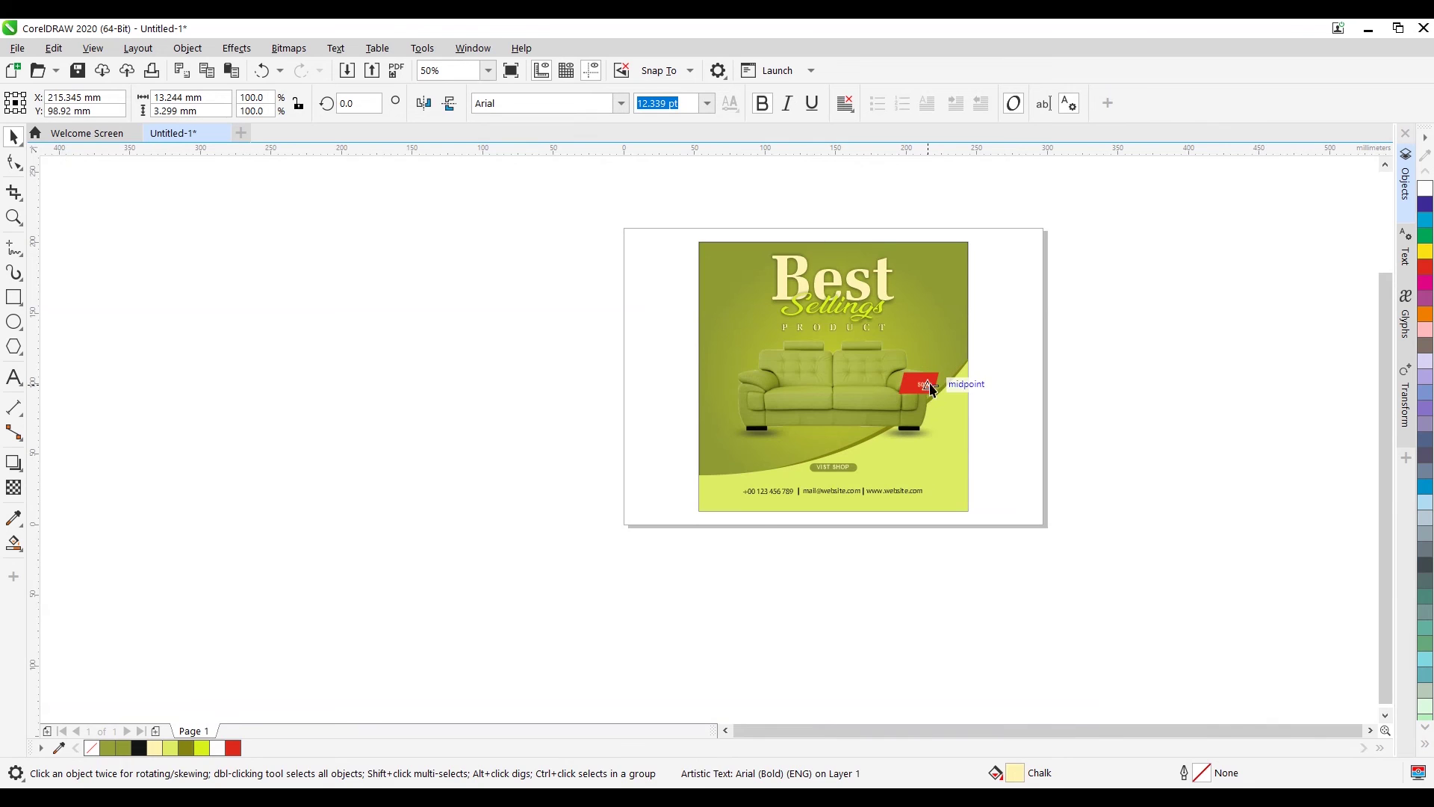
pyautogui.scroll(2, 936, 389)
pyautogui.keyDown('shift'); pyautogui.click(805, 338); pyautogui.keyUp('shift')
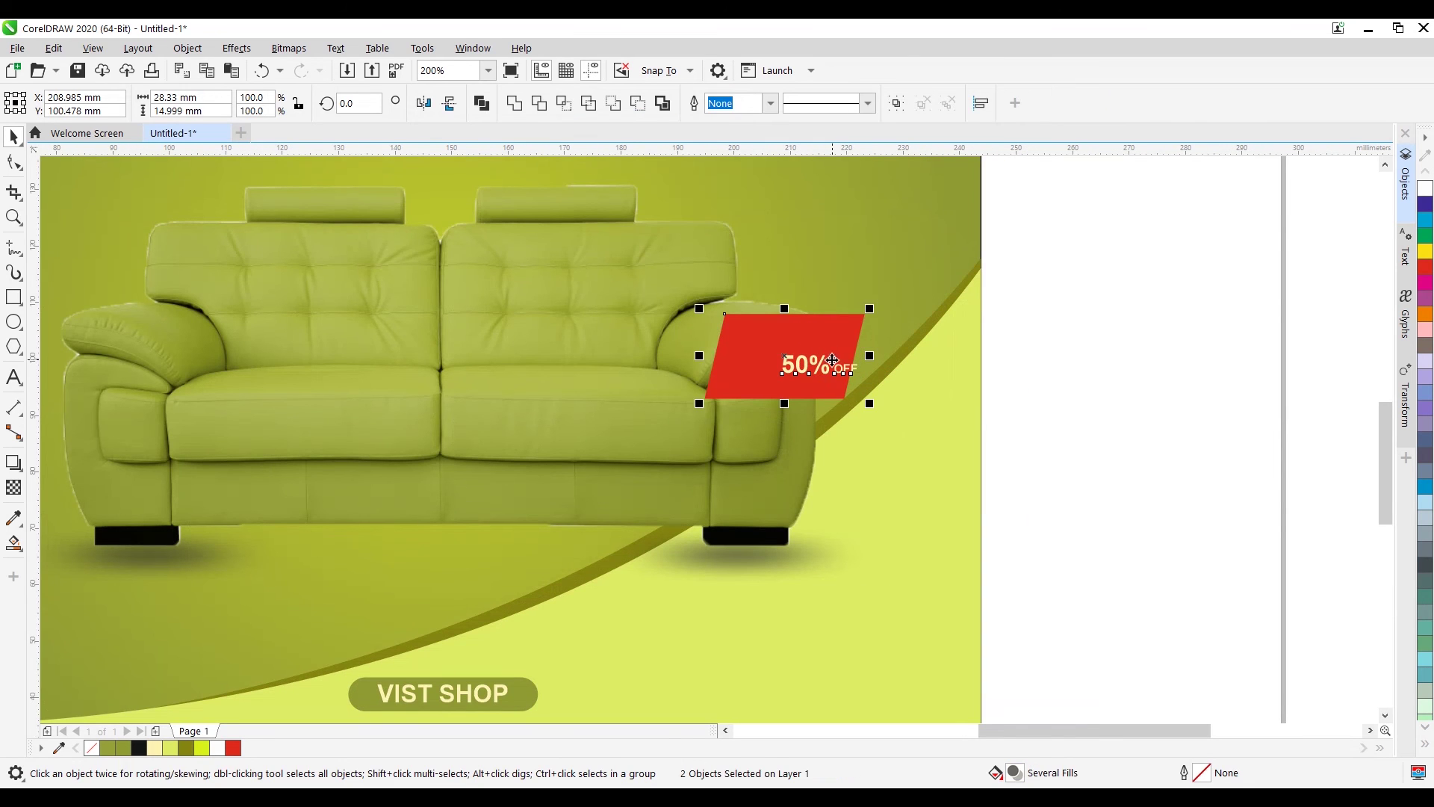
pyautogui.click(1236, 366)
pyautogui.click(780, 365)
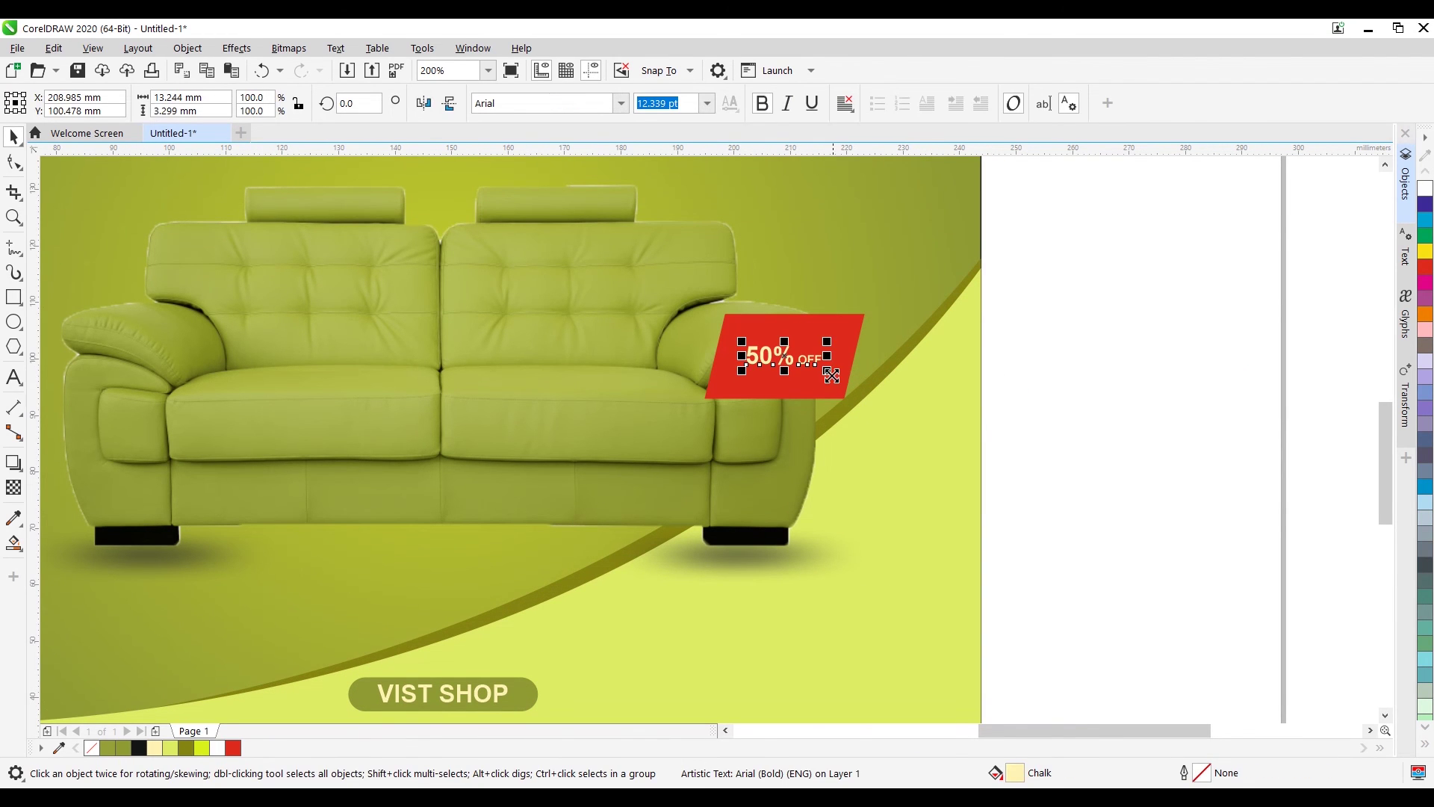
# Step: Resize the 50% OFF text to about 20 × 5 mm so it fits inside the red parallelogram
pyautogui.moveTo(820, 369)
pyautogui.mouseDown()
pyautogui.moveTo(887, 402)
pyautogui.moveTo(847, 371)
pyautogui.mouseUp()
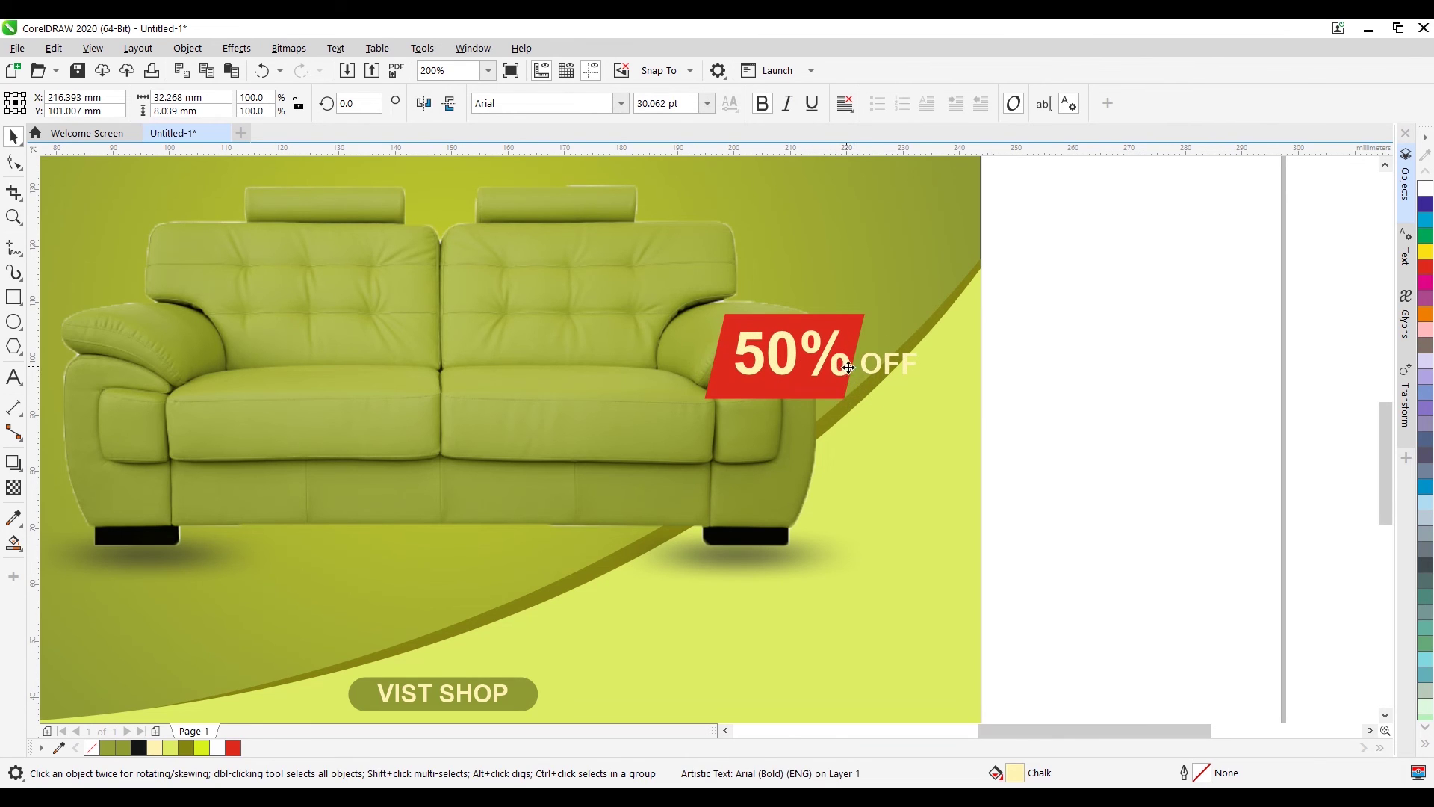
pyautogui.moveTo(847, 367); pyautogui.dragTo(840, 364)
pyautogui.scroll(1, 845, 366)
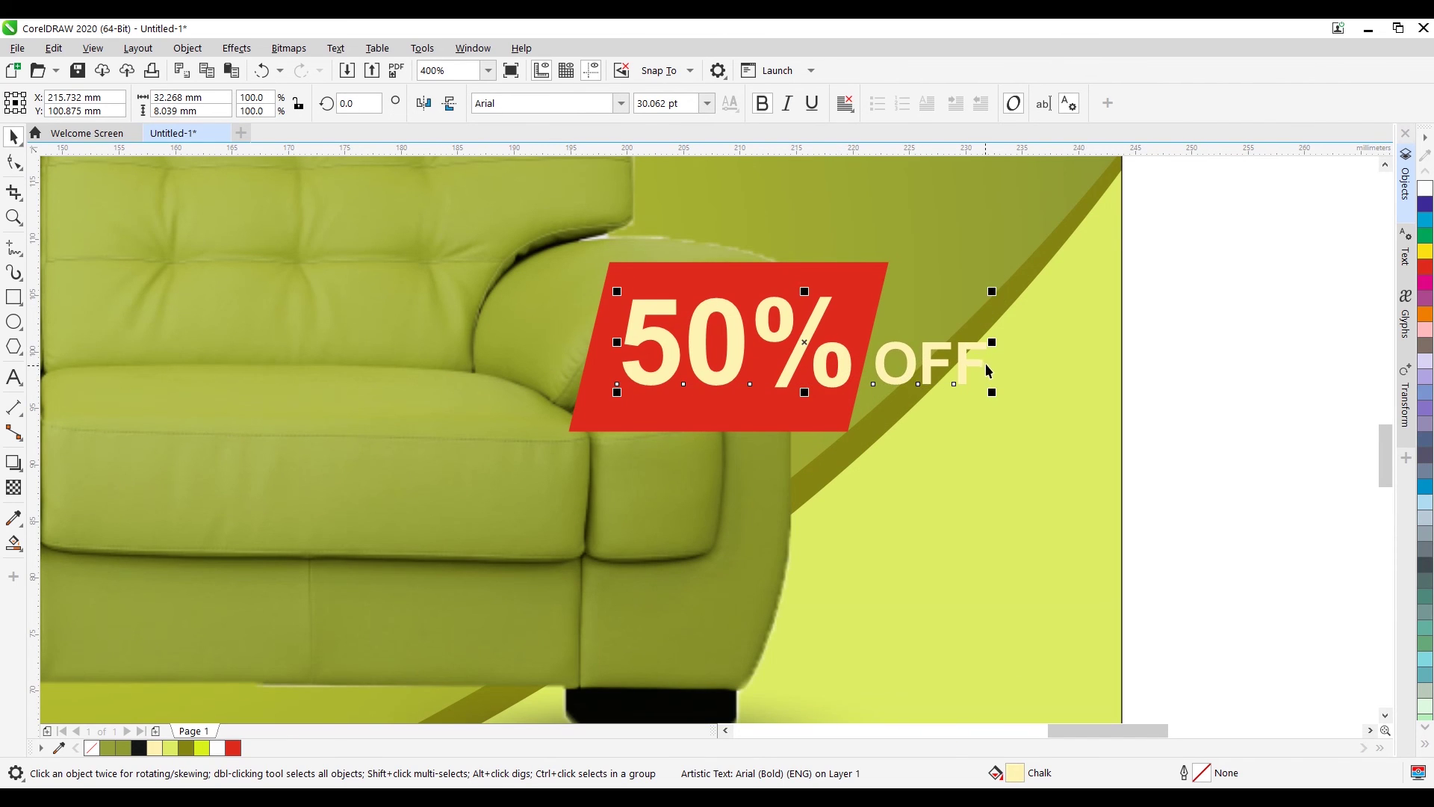
pyautogui.doubleClick(898, 381)
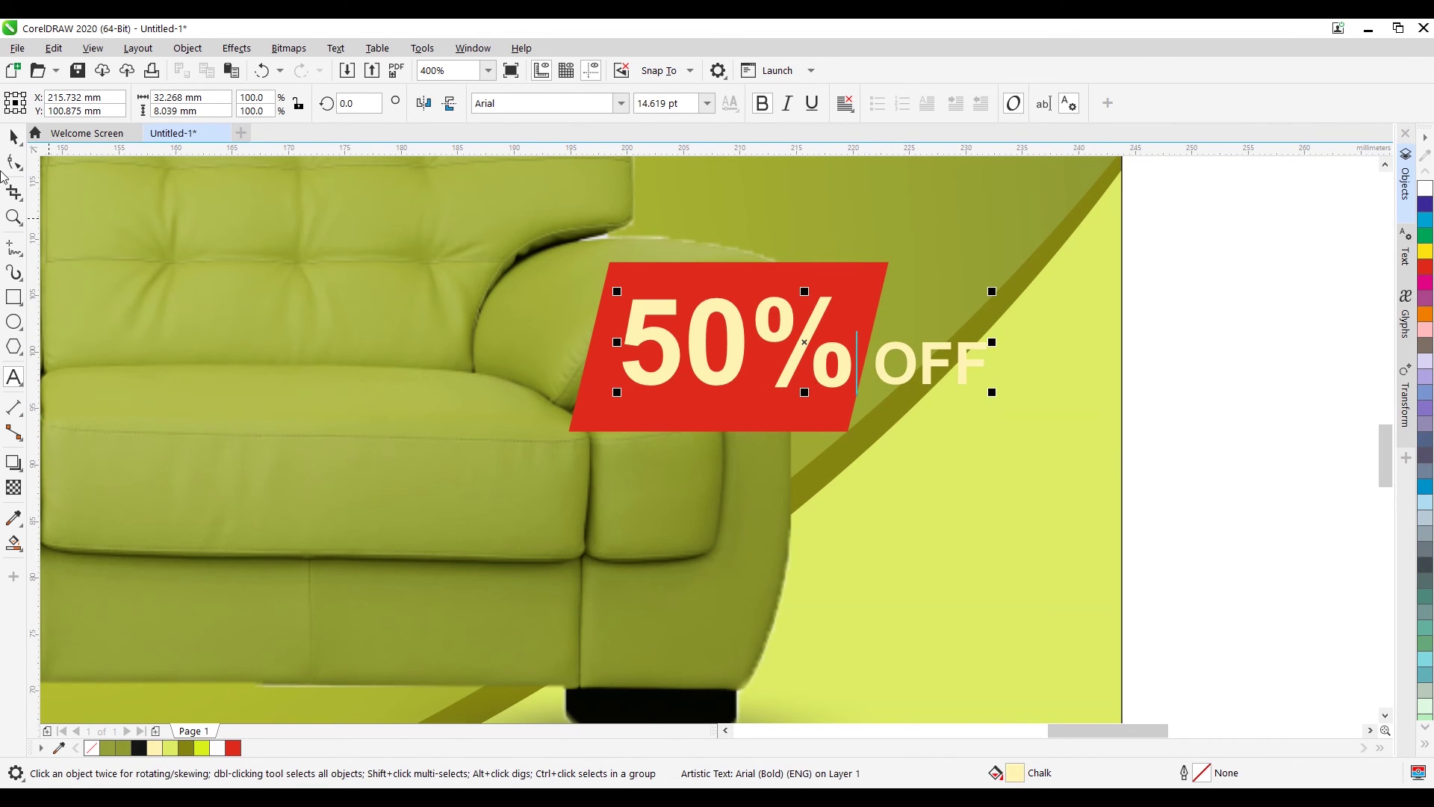
pyautogui.click(14, 136)
pyautogui.moveTo(992, 291); pyautogui.dragTo(814, 317)
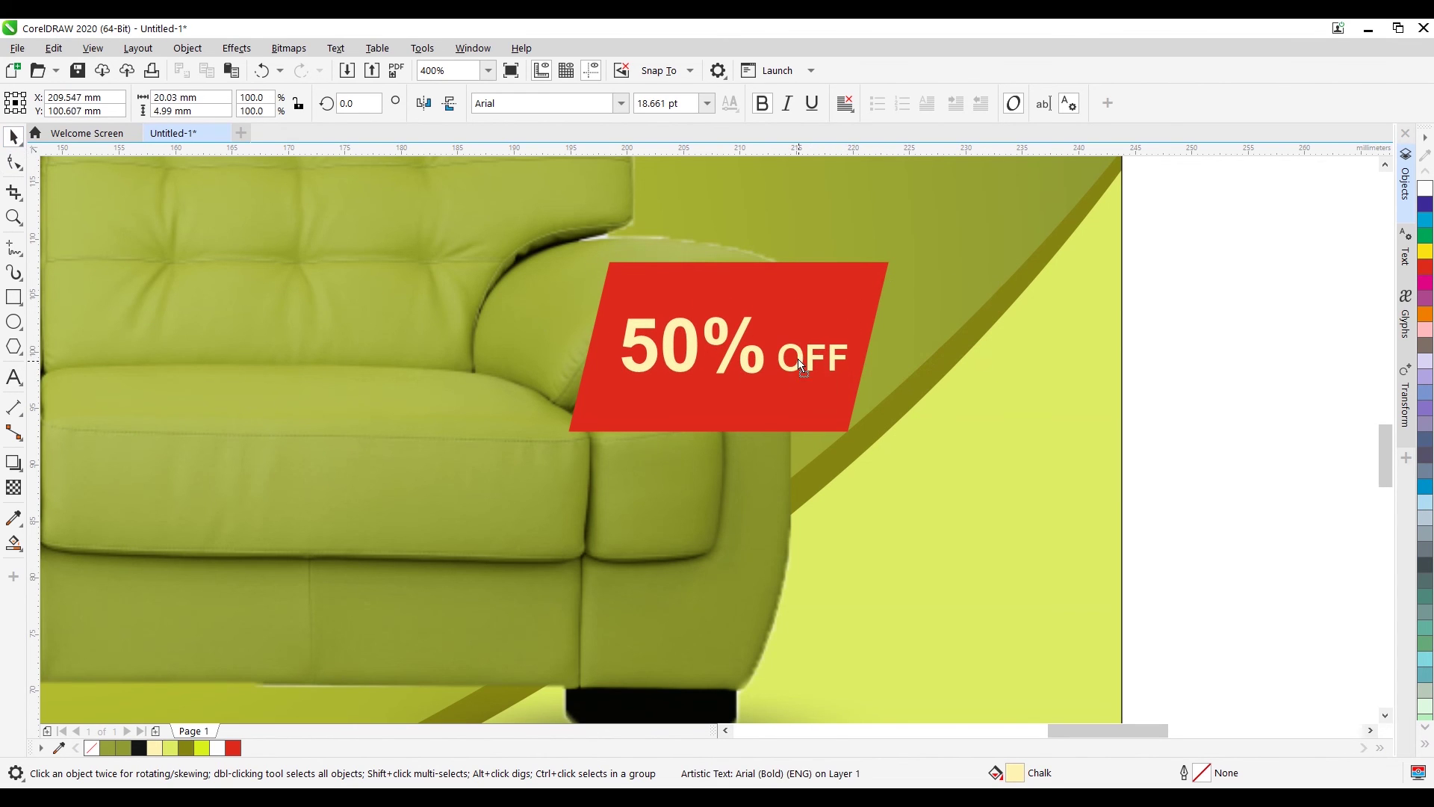
# Step: Reduce the red parallelogram's height to about 9 mm, evenly around the 50% OFF text
pyautogui.click(781, 311)
pyautogui.moveTo(729, 262); pyautogui.dragTo(793, 315)
pyautogui.scroll(-3, 1092, 340)
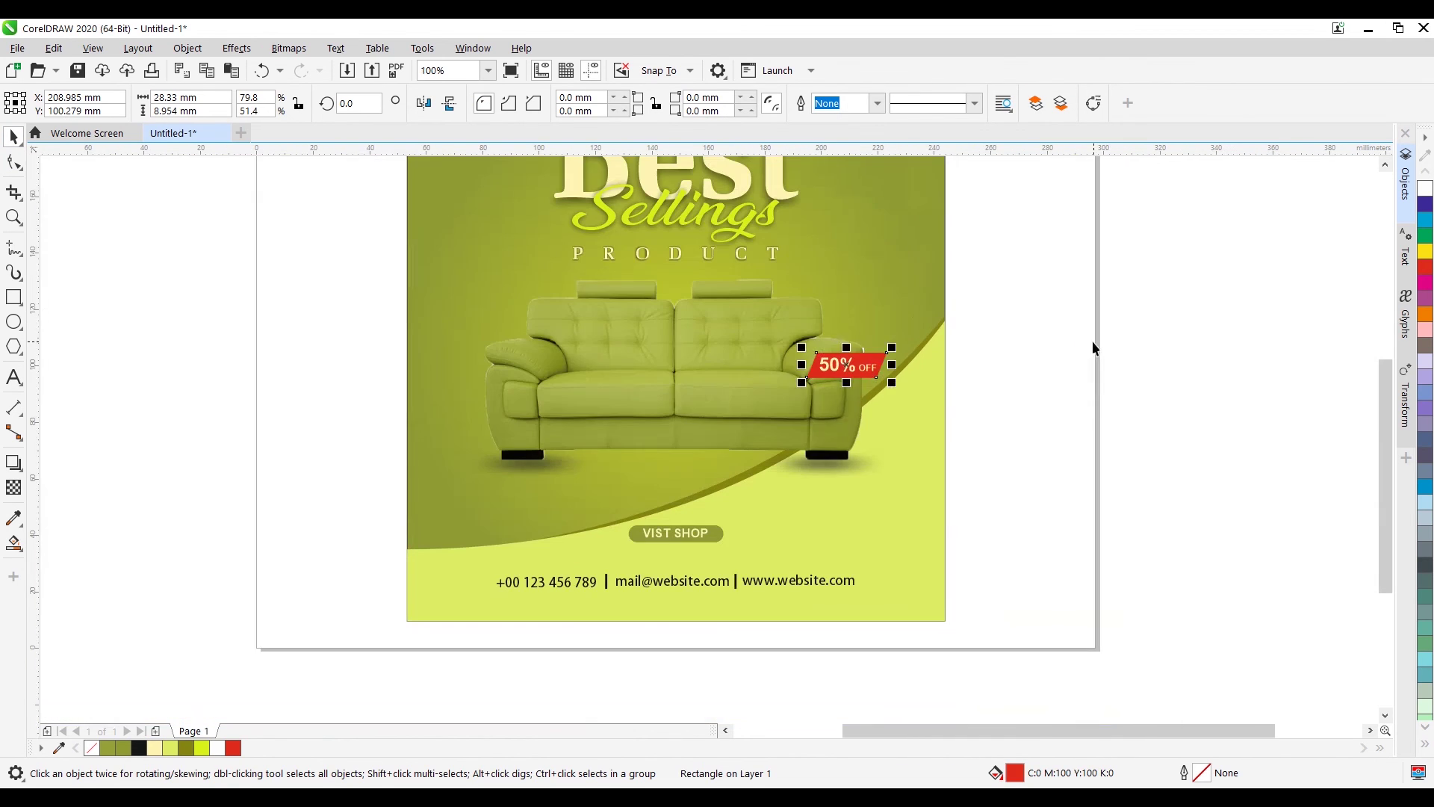
pyautogui.click(1092, 340)
# Step: Move the red parallelogram and its 50% OFF text together up about 3.6 mm and slightly right on the armrest
pyautogui.scroll(3, 893, 390)
pyautogui.scroll(-1, 926, 356)
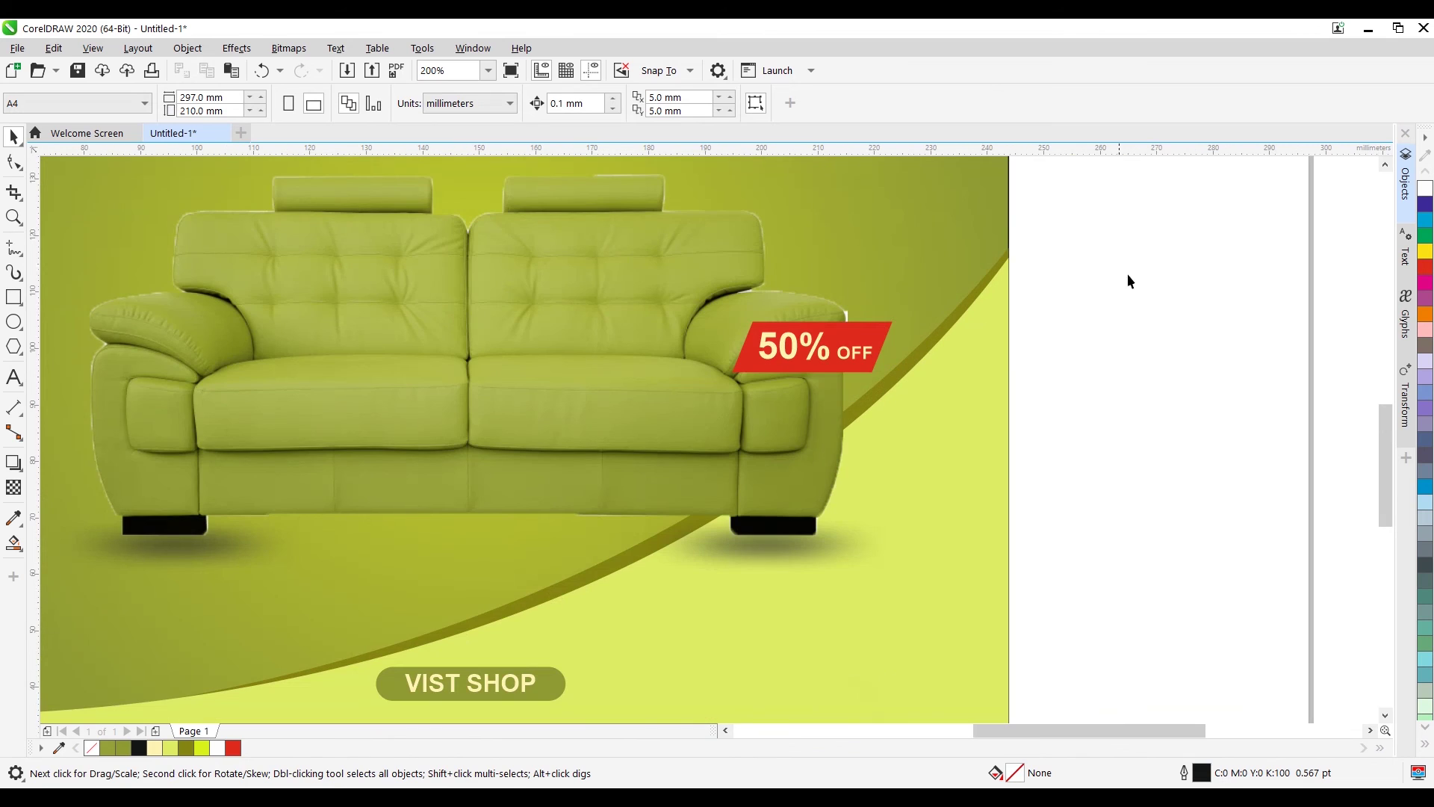
pyautogui.moveTo(1145, 267); pyautogui.dragTo(739, 416)
pyautogui.moveTo(825, 347); pyautogui.dragTo(841, 334)
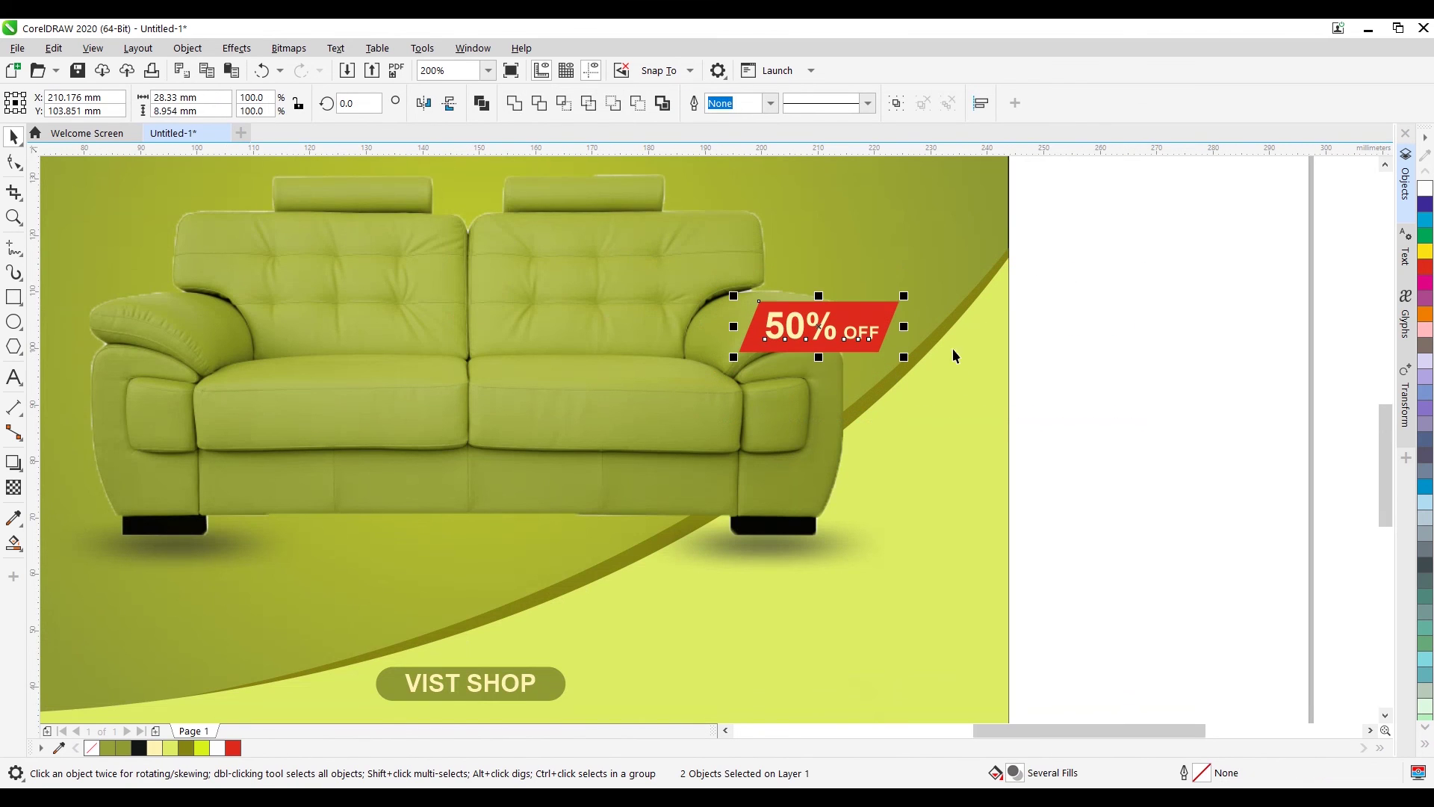
pyautogui.click(963, 348)
# Step: Duplicate the red parallelogram with a small offset down and right, and fill the copy with dark olive (#858510)
pyautogui.scroll(2, 857, 345)
pyautogui.keyDown('alt'); pyautogui.click(945, 240); pyautogui.keyUp('alt')
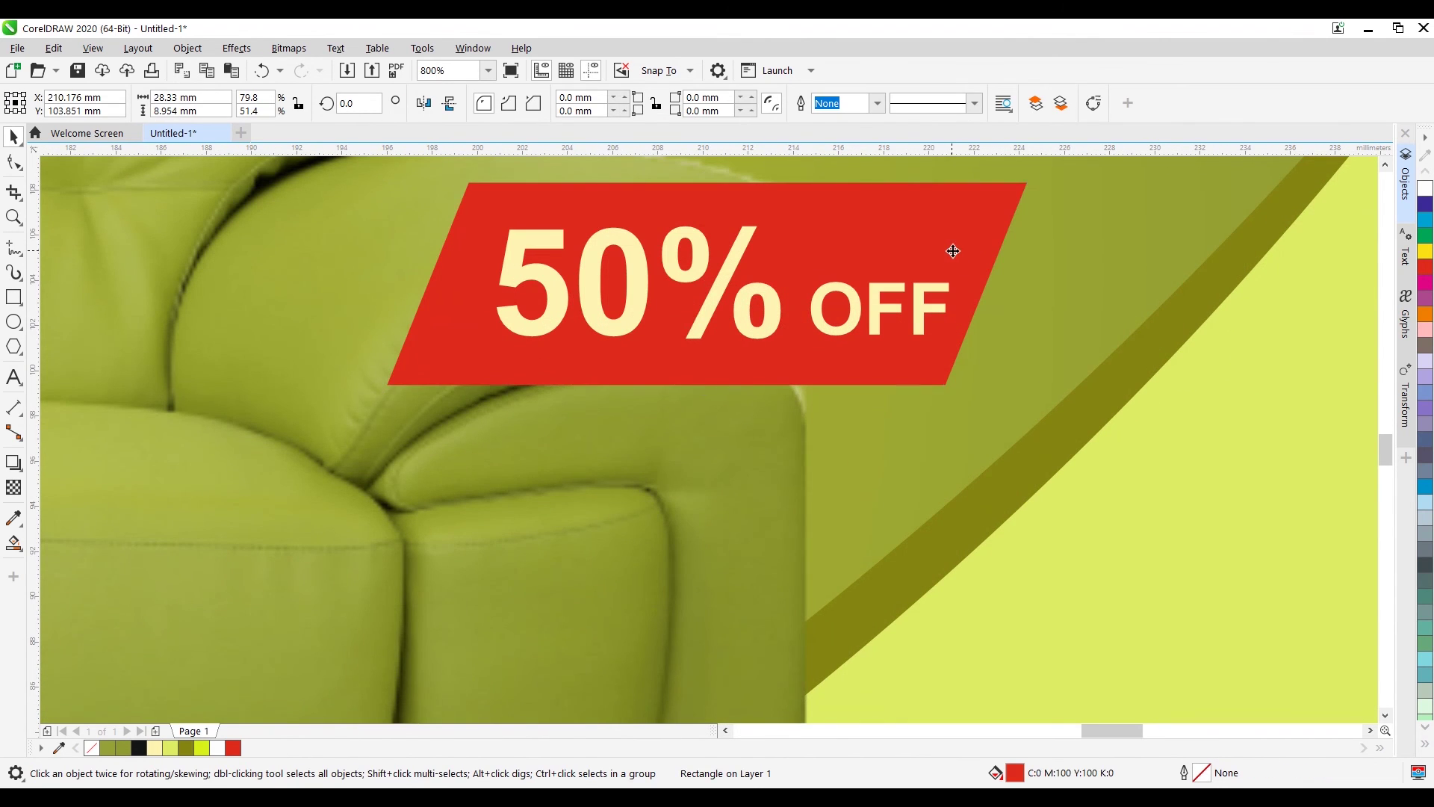
pyautogui.hotkey('shift', 'pageup')
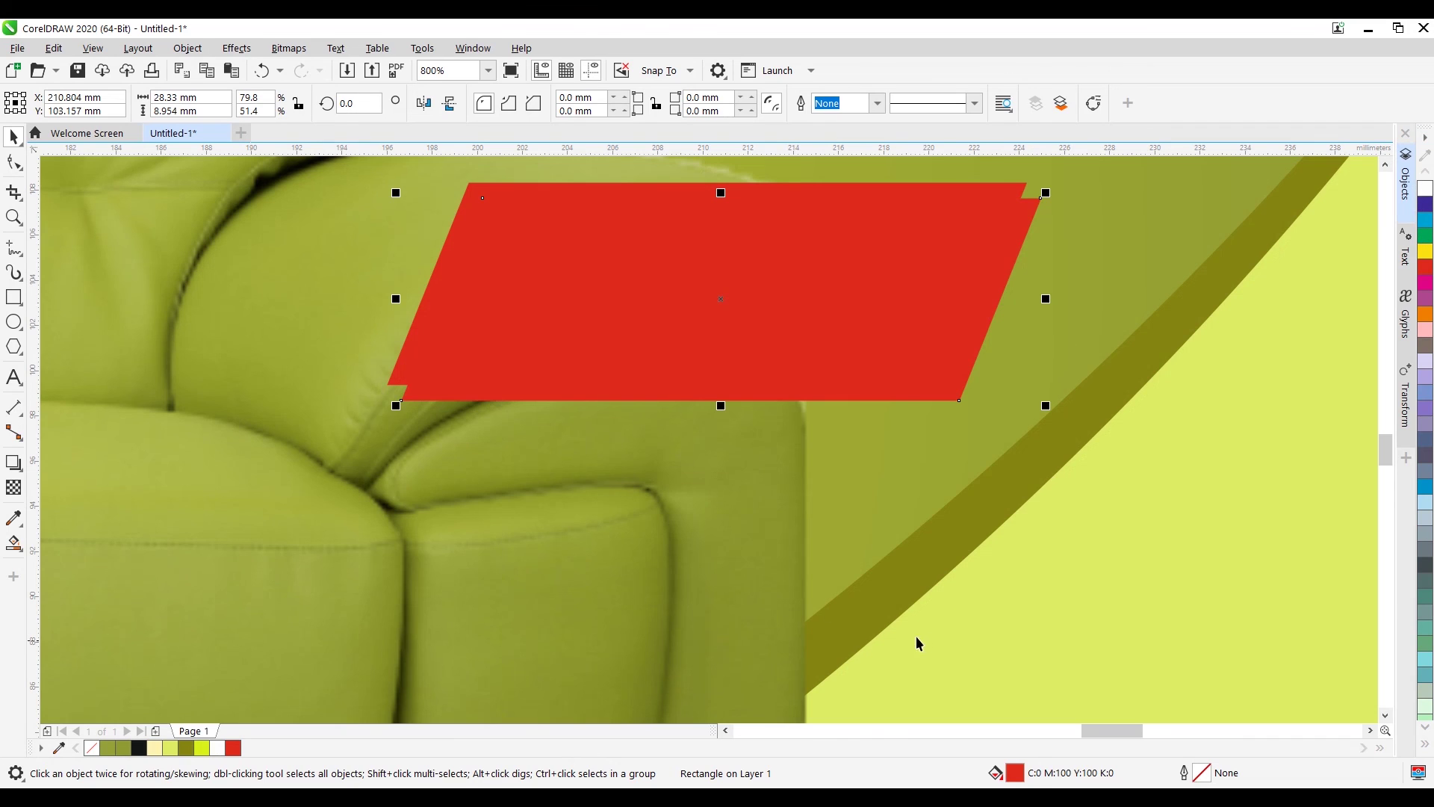
pyautogui.click(186, 747)
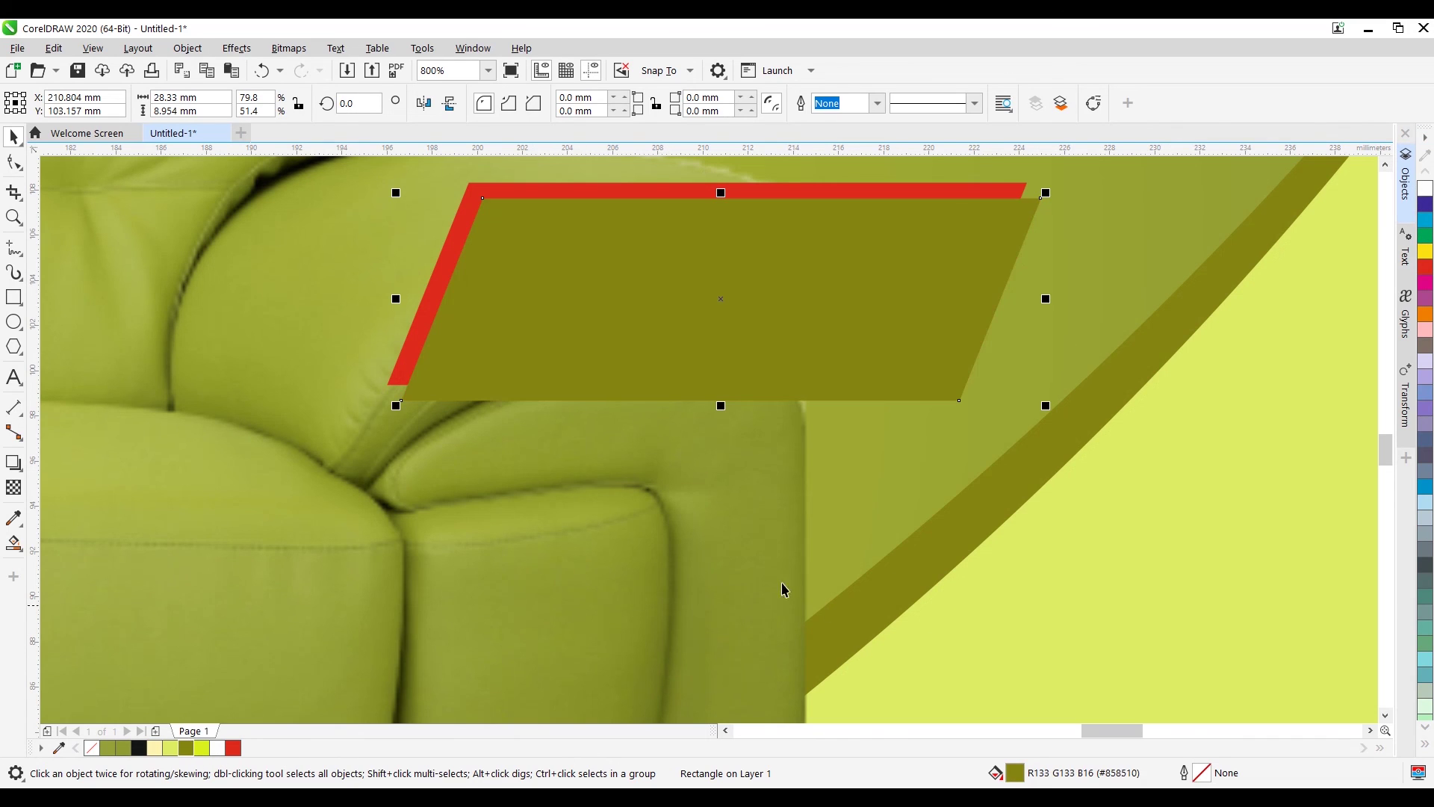
# Step: Bring the red parallelogram in front of its olive copy, and the 50% OFF text in front of both
pyautogui.click(743, 185)
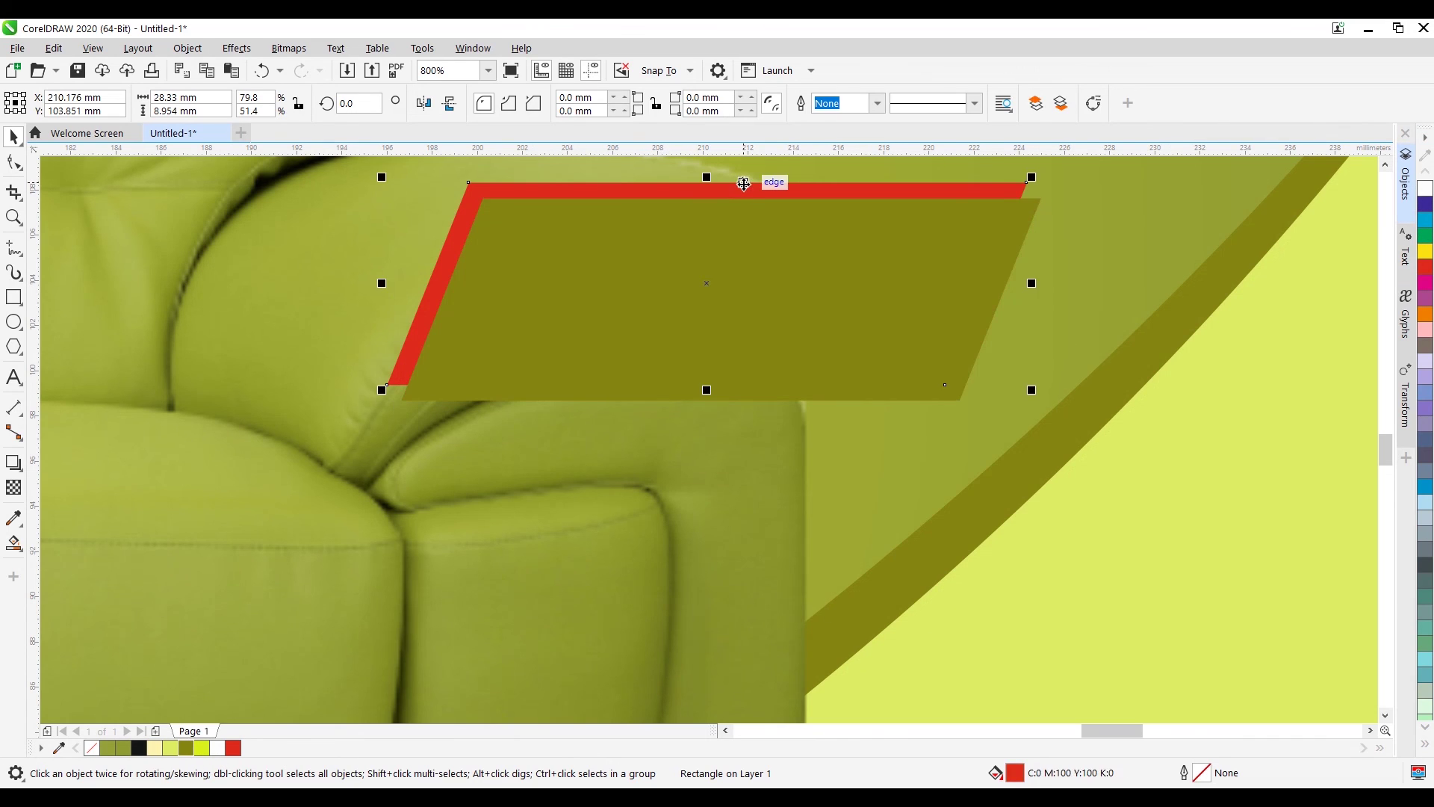
pyautogui.hotkey('shift', 'pageup')
pyautogui.scroll(-3, 654, 448)
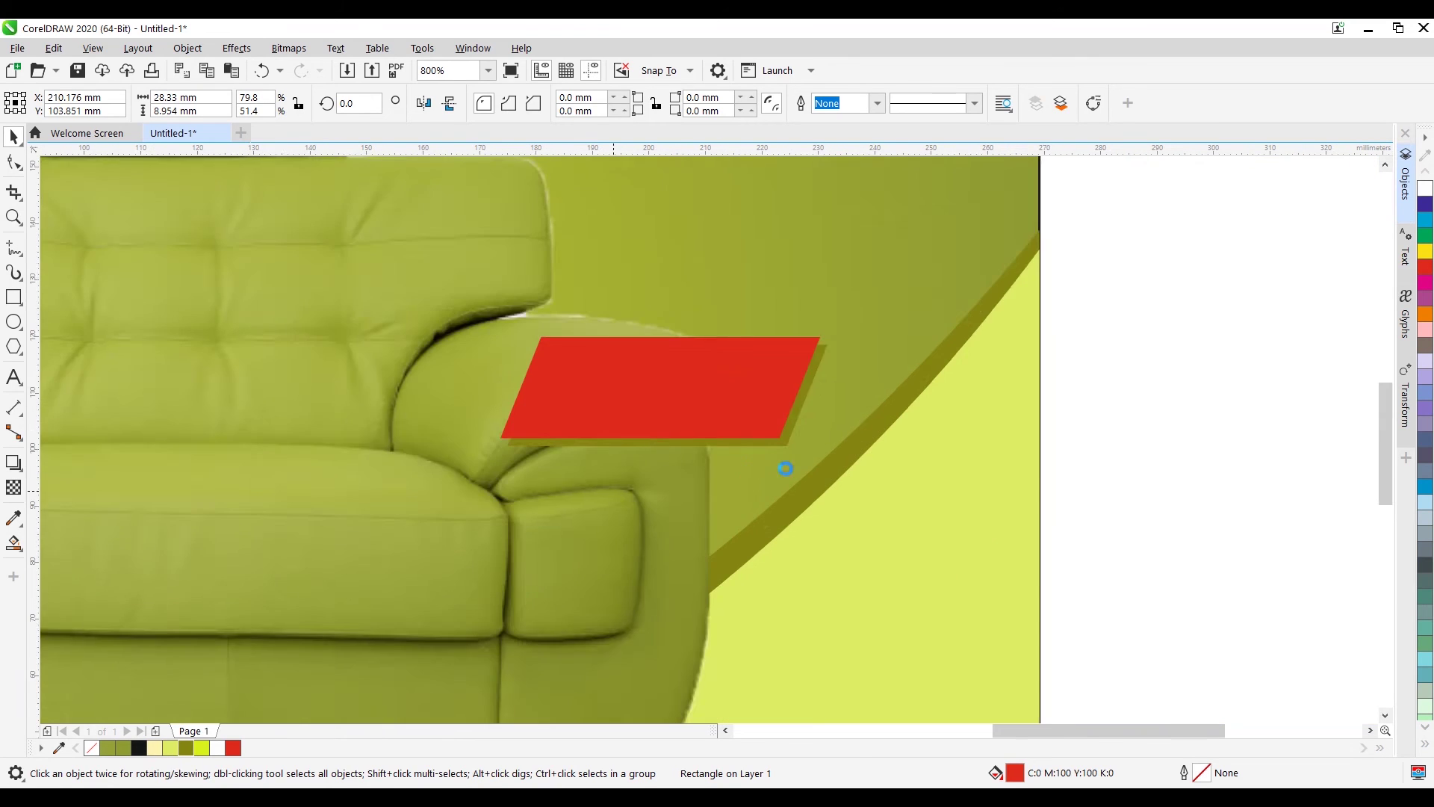
pyautogui.click(975, 455)
pyautogui.moveTo(550, 406); pyautogui.dragTo(547, 415)
pyautogui.hotkey('shift', 'pageup')
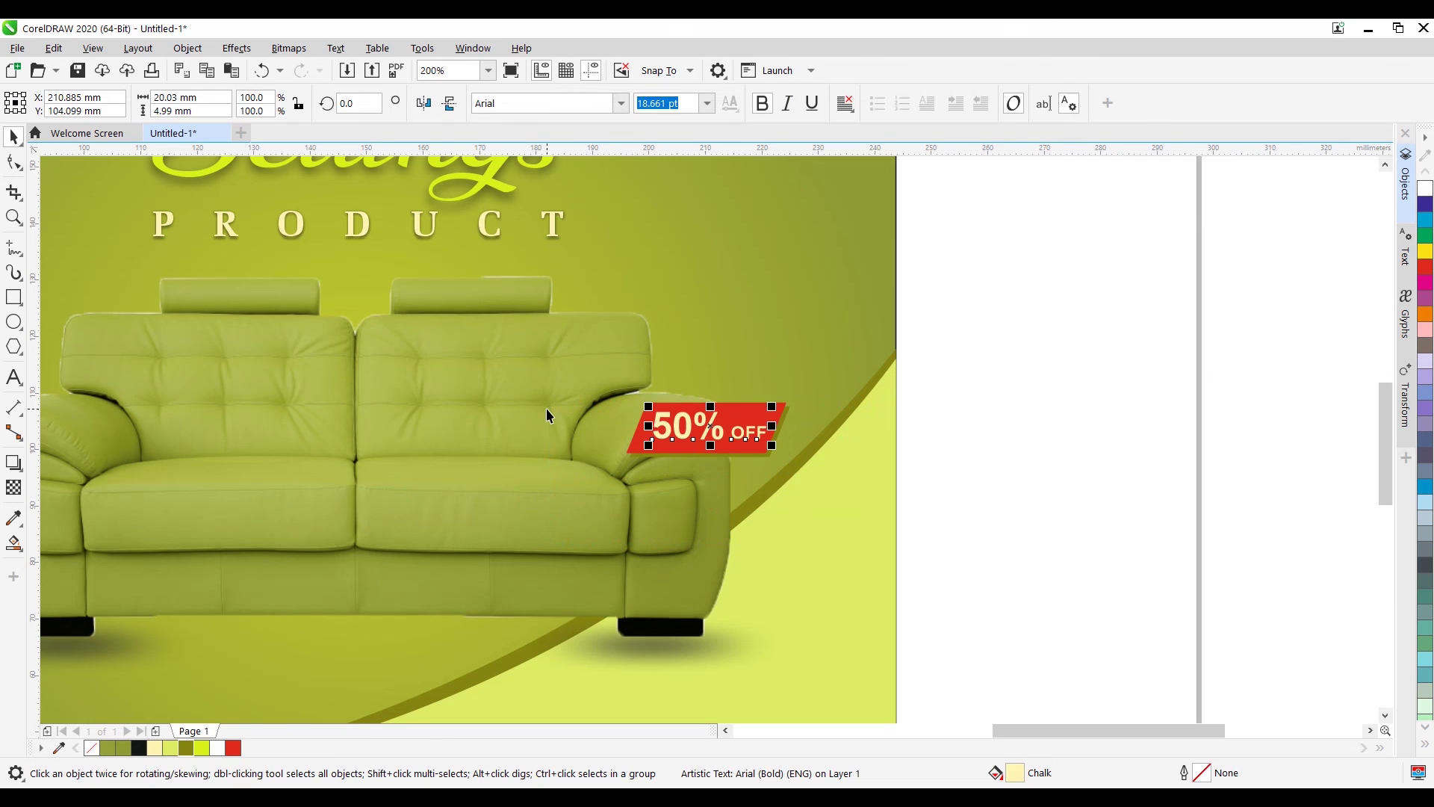
pyautogui.click(1081, 370)
# Step: Change the red parallelogram's uniform fill to Red (R255 G0 B0) from the RGB Palette
pyautogui.scroll(-2, 1082, 370)
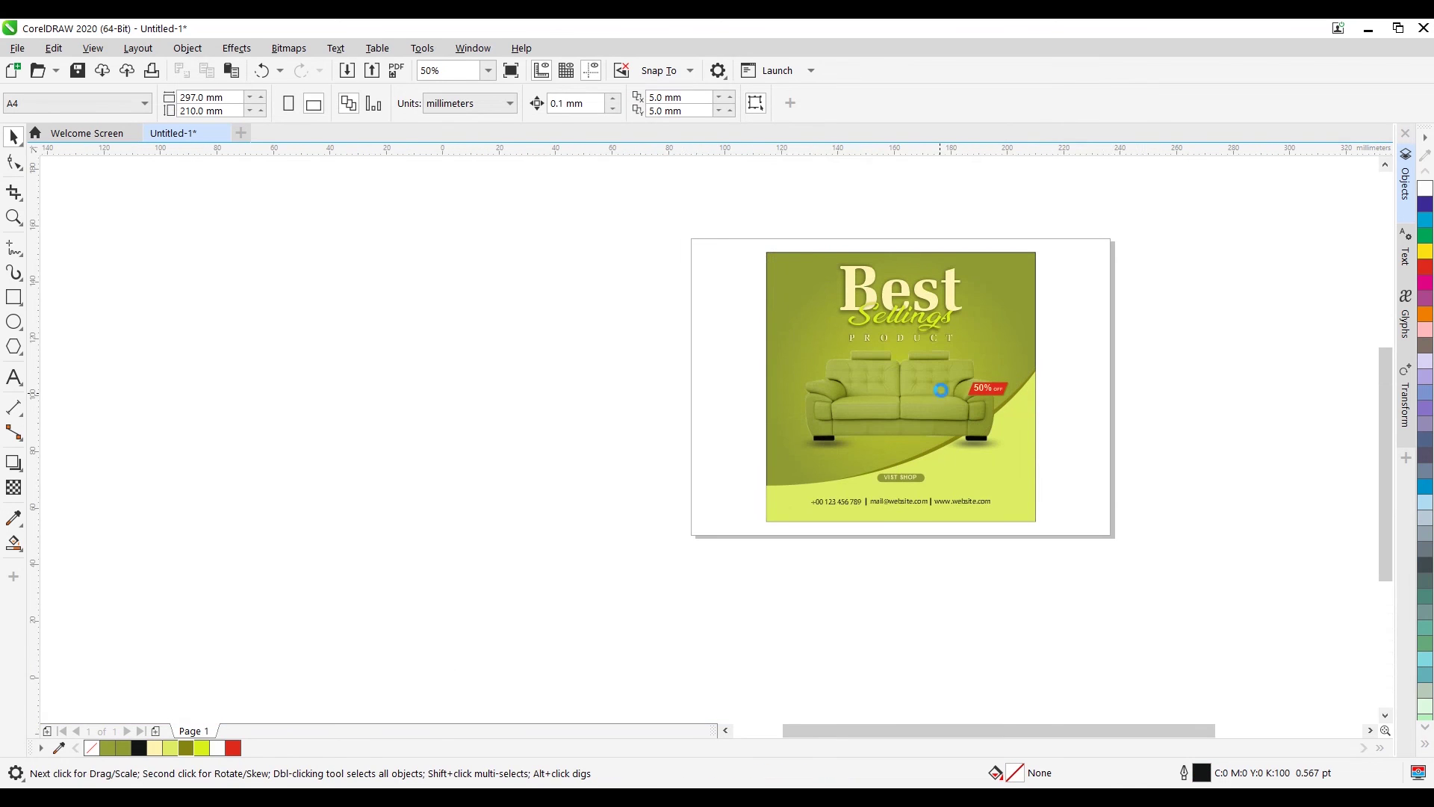
pyautogui.scroll(1, 934, 393)
pyautogui.click(1074, 376)
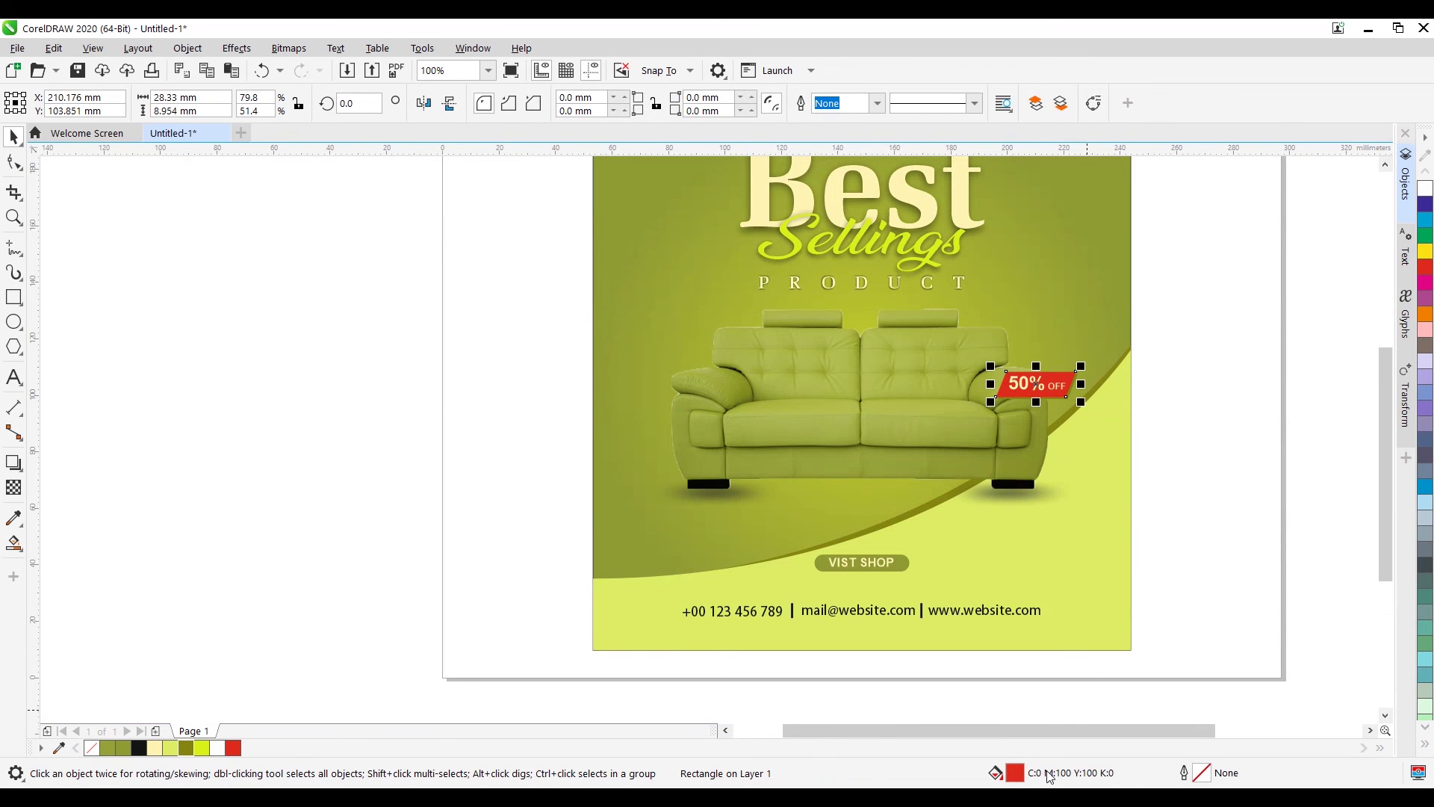
pyautogui.doubleClick(1016, 772)
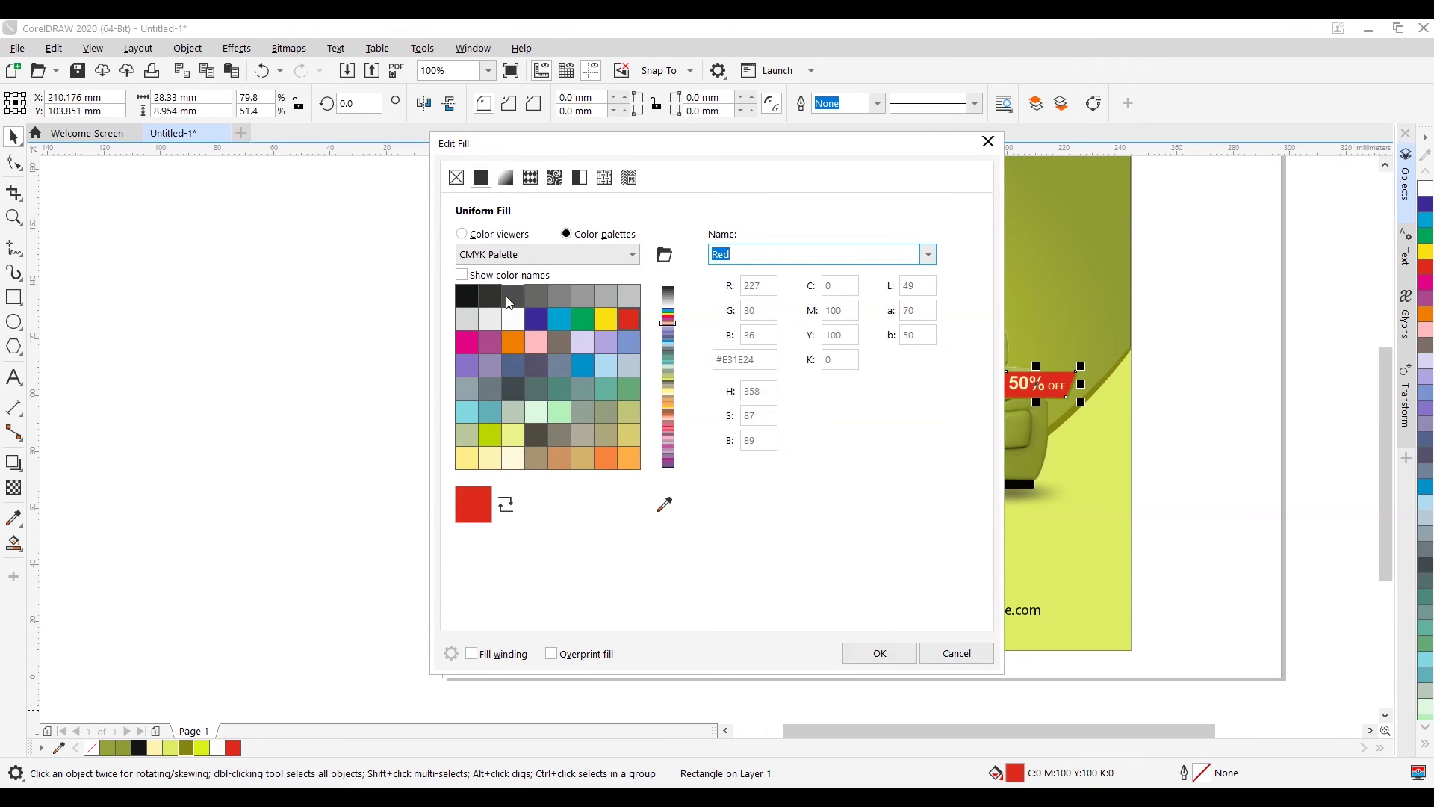
pyautogui.click(528, 256)
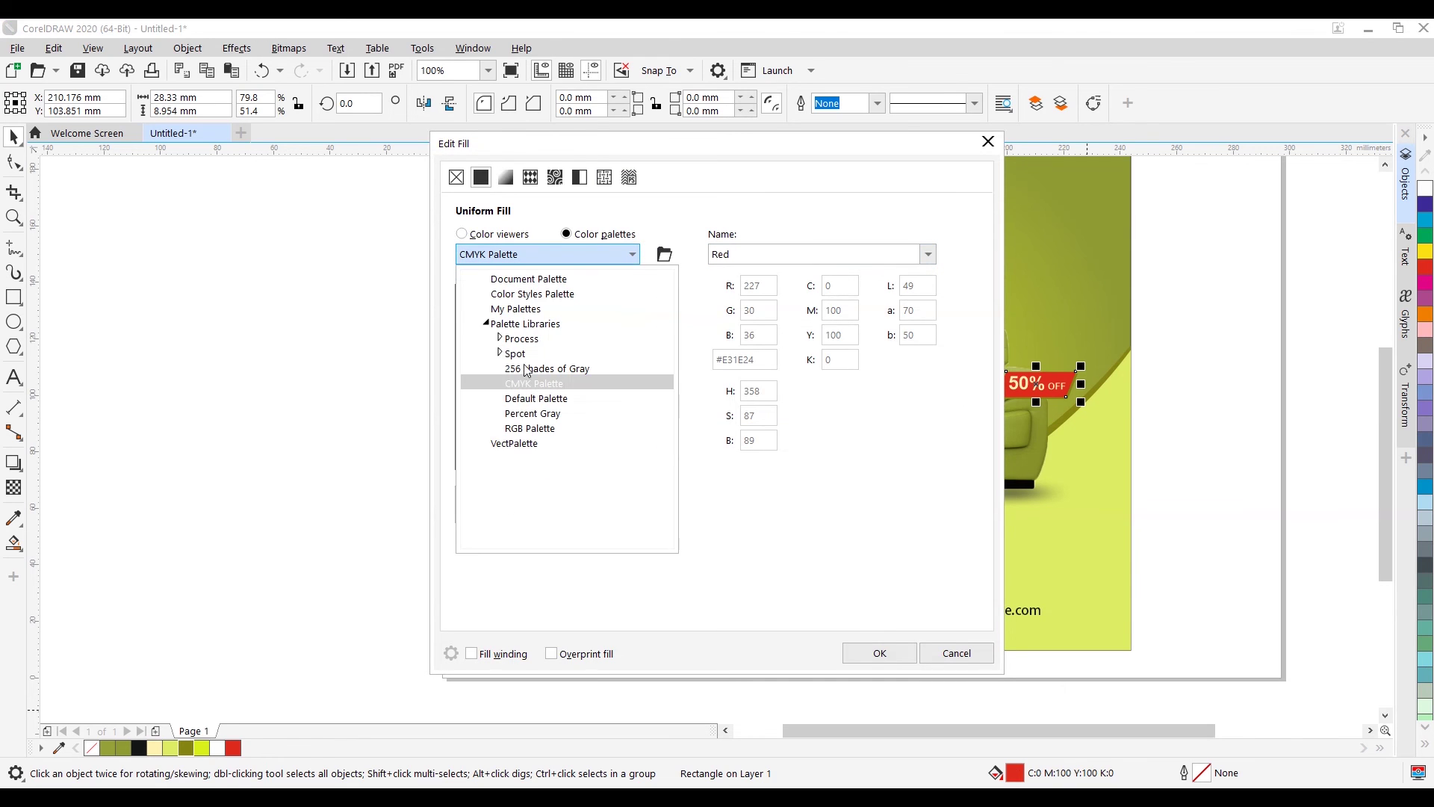
pyautogui.click(550, 427)
pyautogui.click(631, 299)
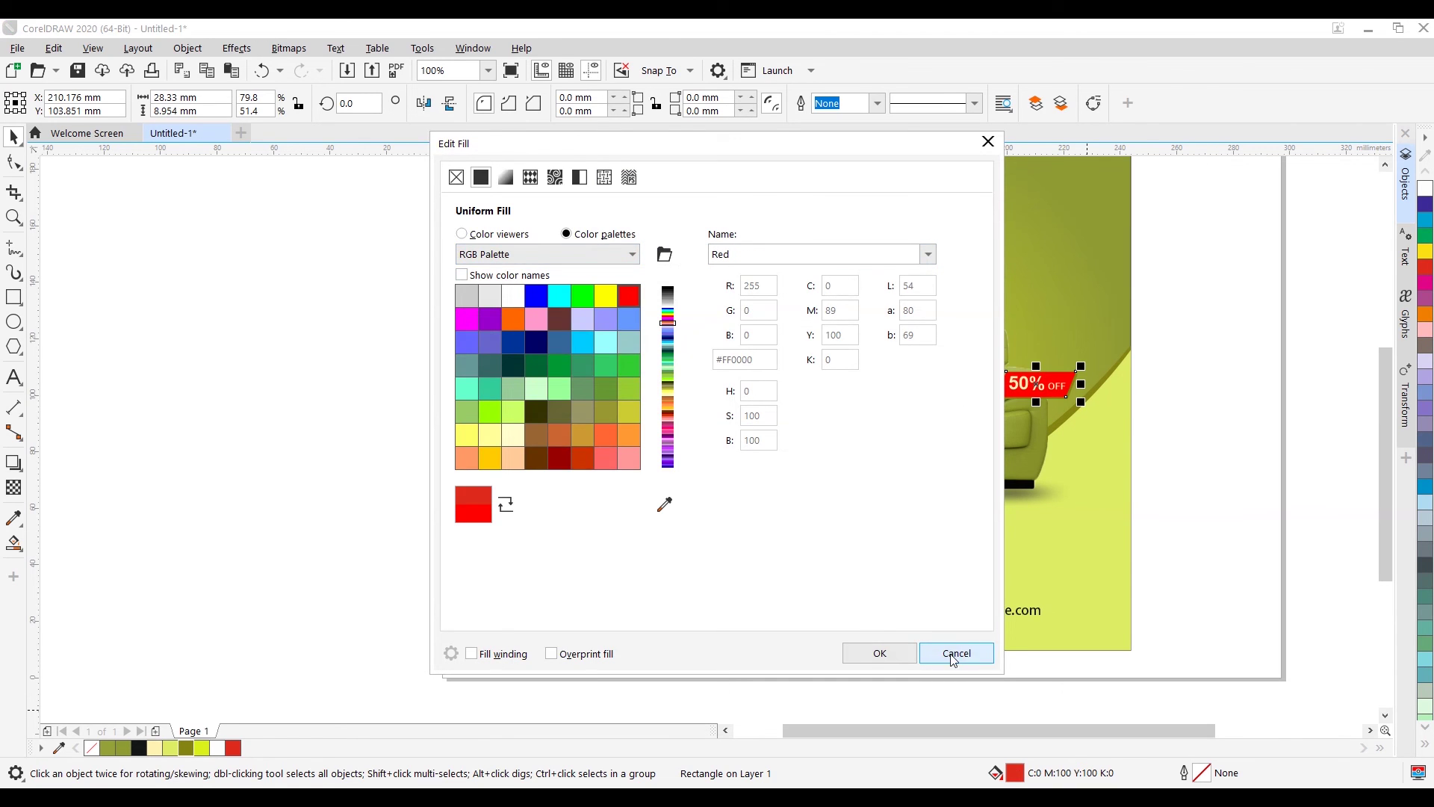
pyautogui.click(879, 653)
pyautogui.click(1244, 419)
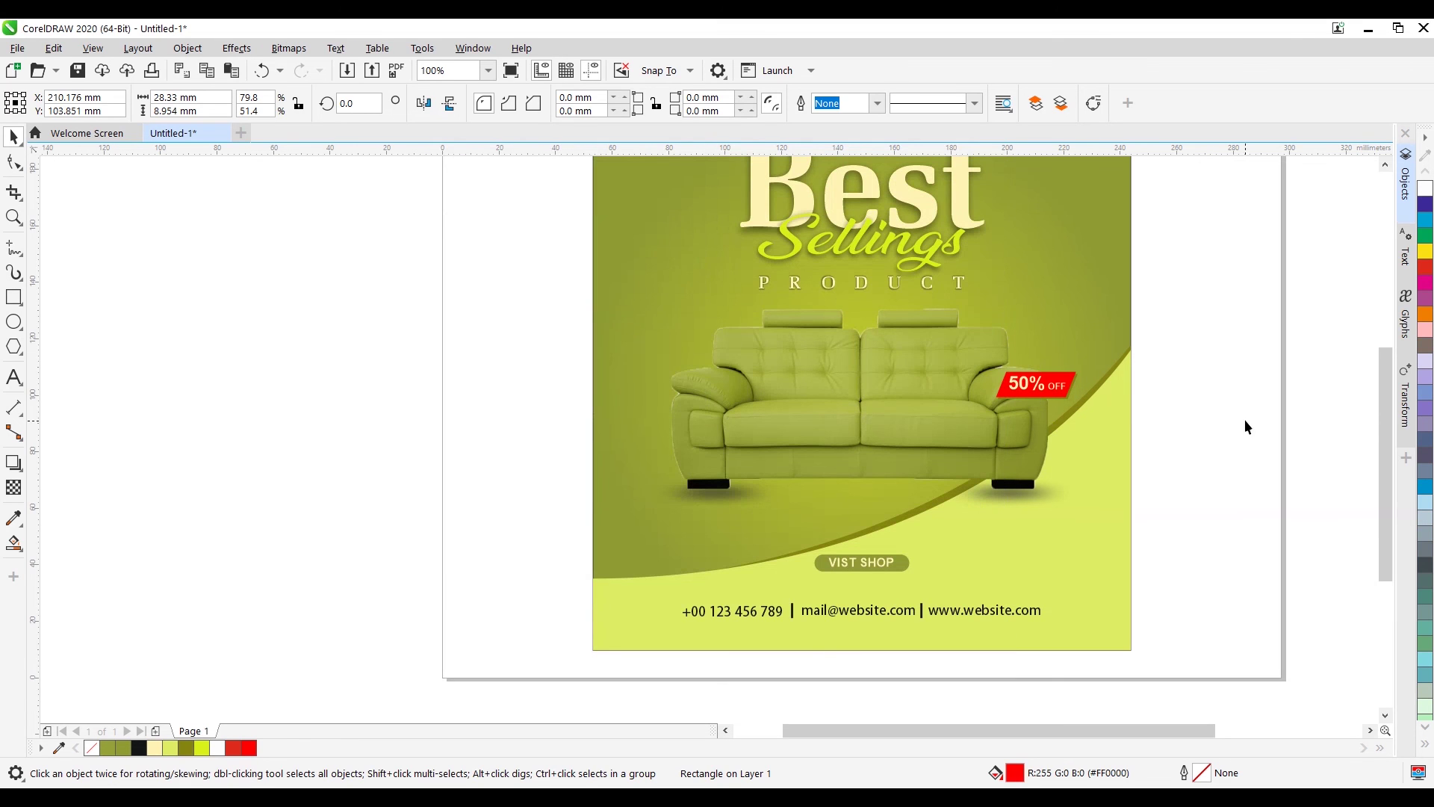
# Step: Enlarge the VIST SHOP button and its text together from their centre to about 44.2 × 7.9 mm
pyautogui.scroll(-2, 971, 463)
pyautogui.scroll(1, 986, 467)
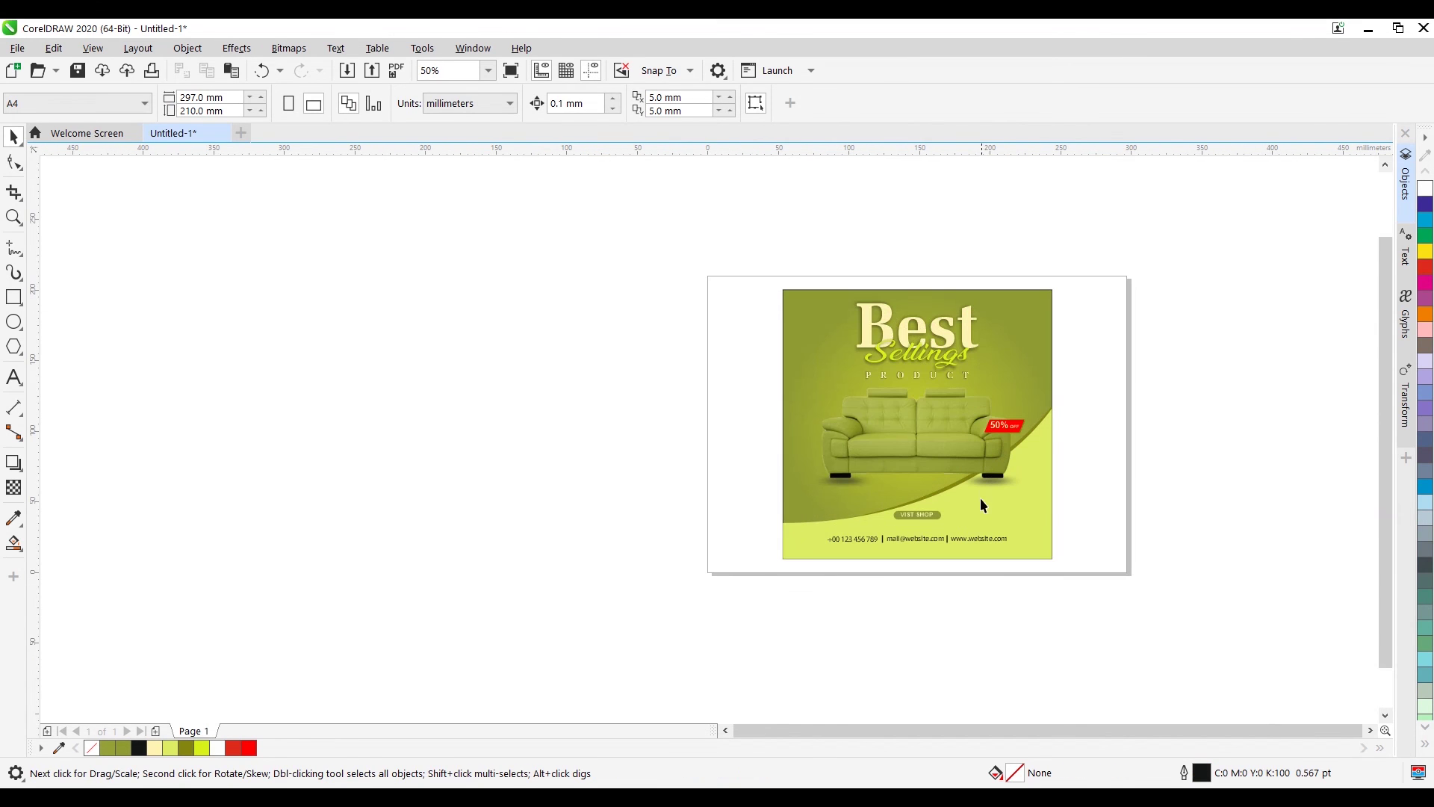
pyautogui.moveTo(814, 554); pyautogui.dragTo(1350, 541)
pyautogui.moveTo(1213, 515); pyautogui.dragTo(828, 523)
pyautogui.scroll(1, 897, 515)
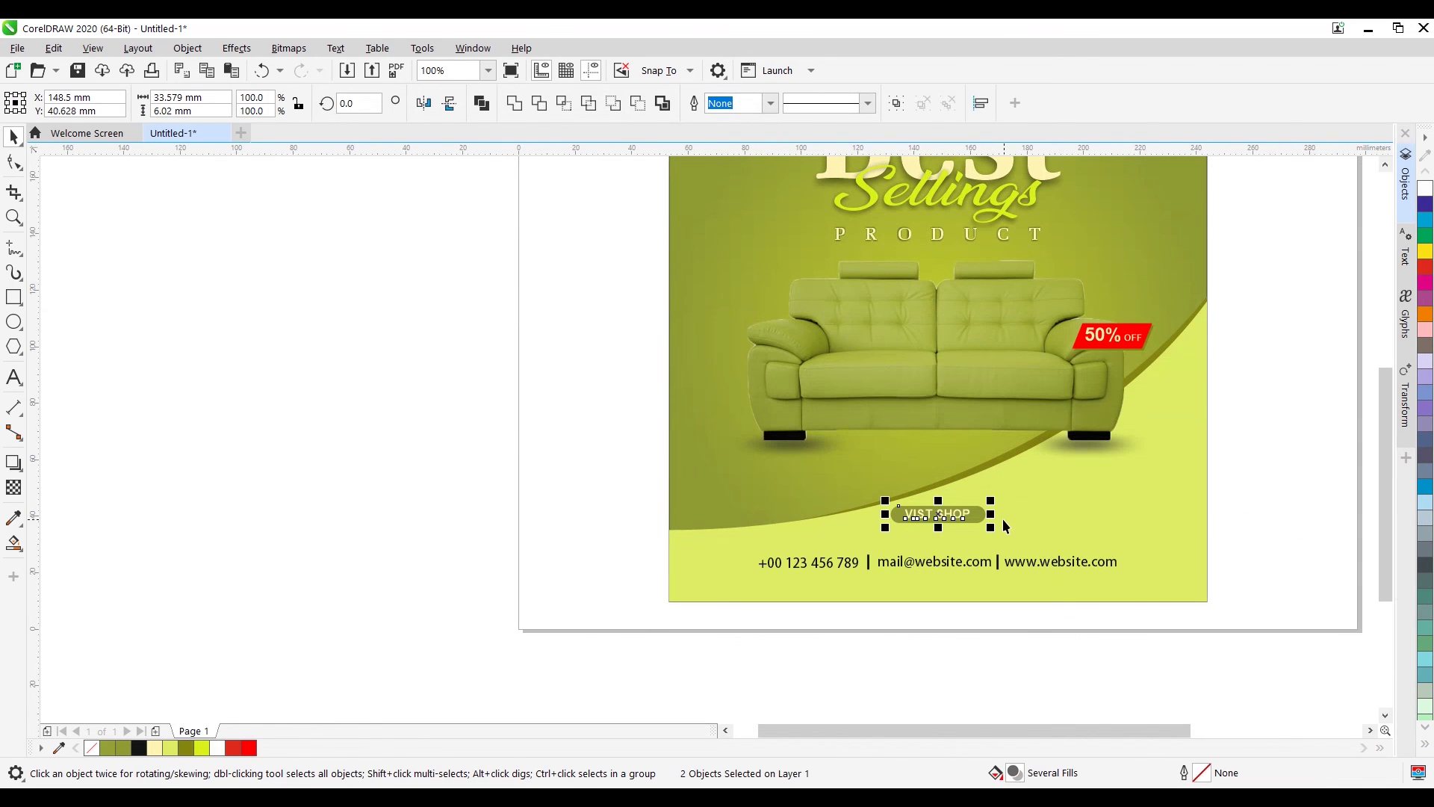
pyautogui.click(1000, 492)
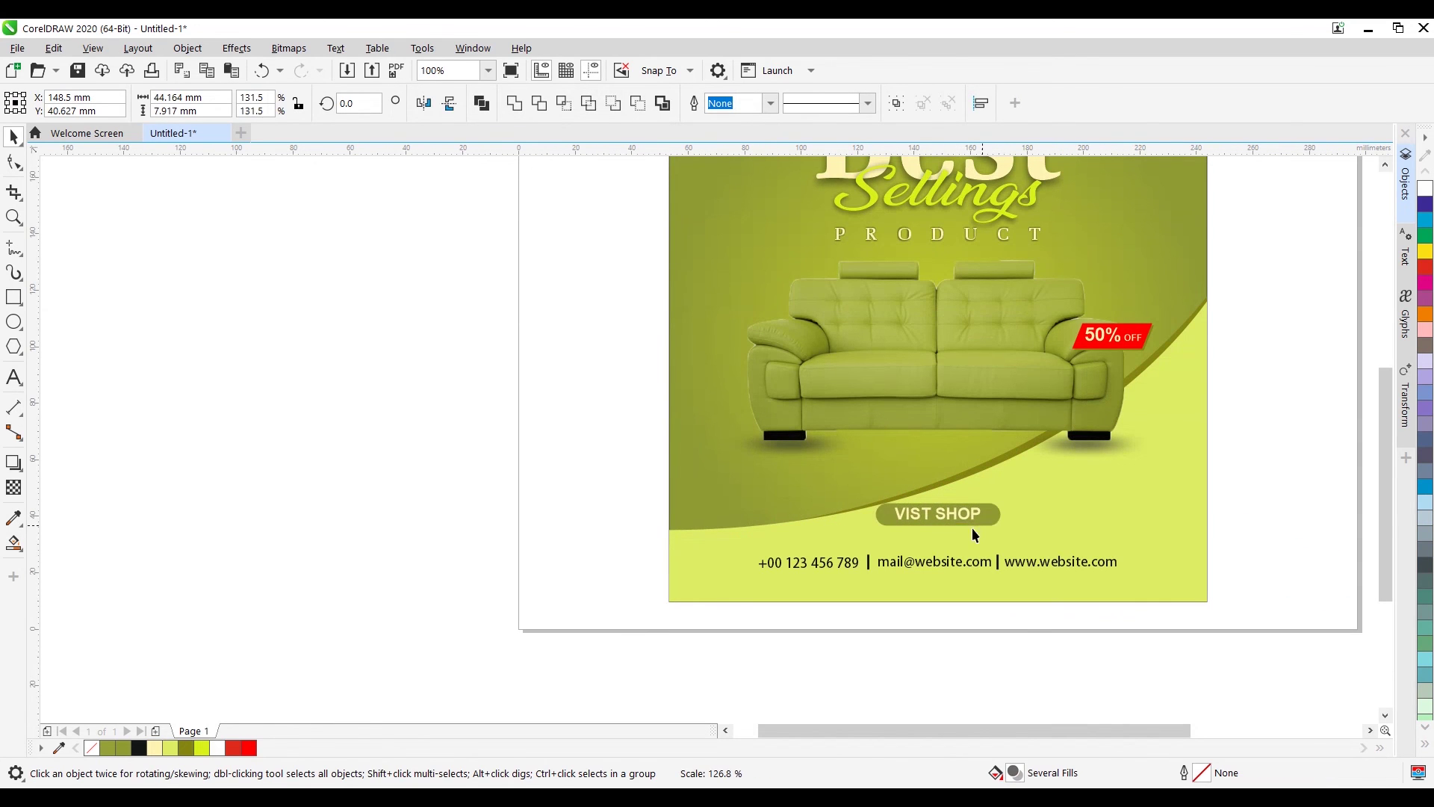
pyautogui.moveTo(965, 528)
pyautogui.mouseDown()
pyautogui.moveTo(956, 505)
pyautogui.moveTo(944, 516)
pyautogui.mouseUp()
pyautogui.click(986, 621)
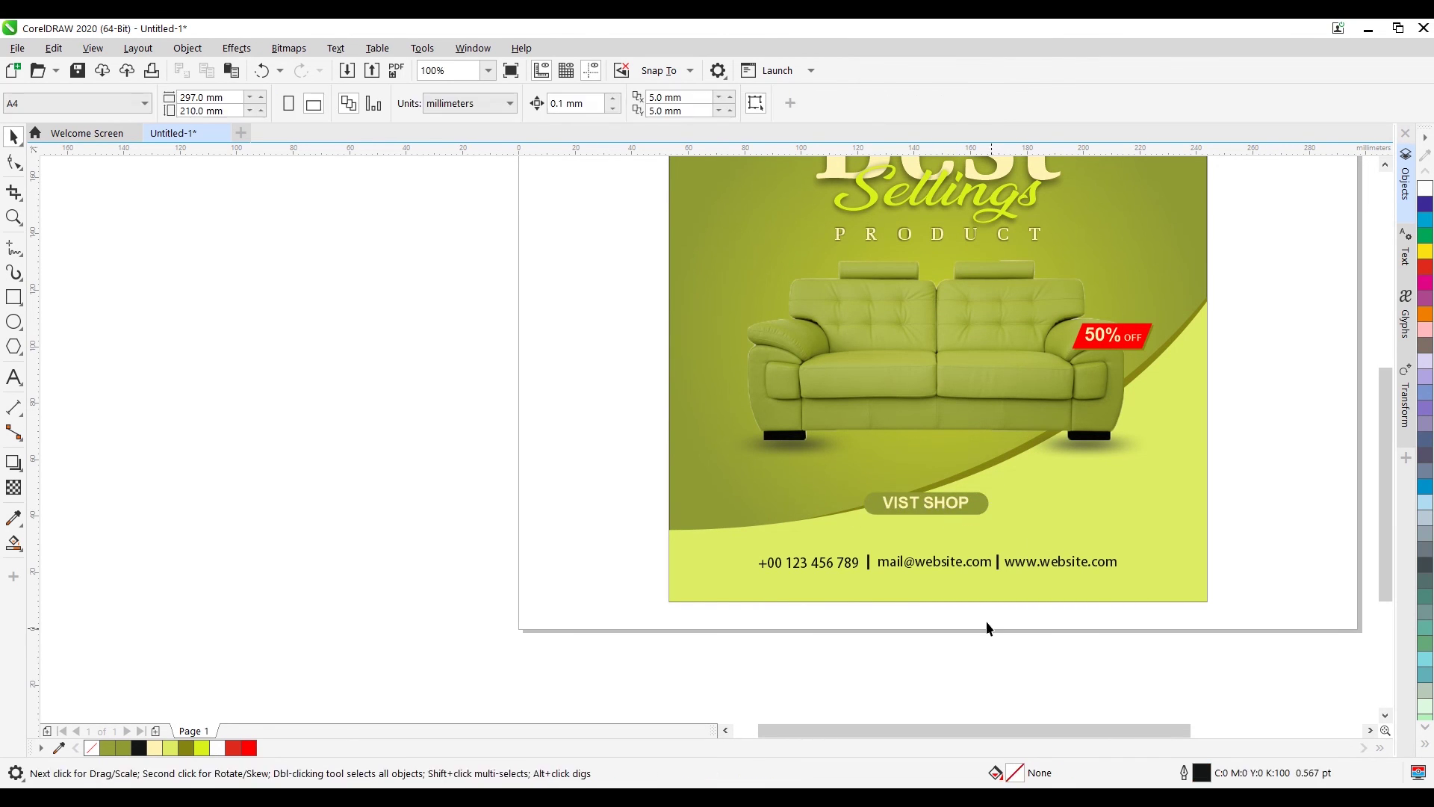
pyautogui.scroll(-1, 984, 611)
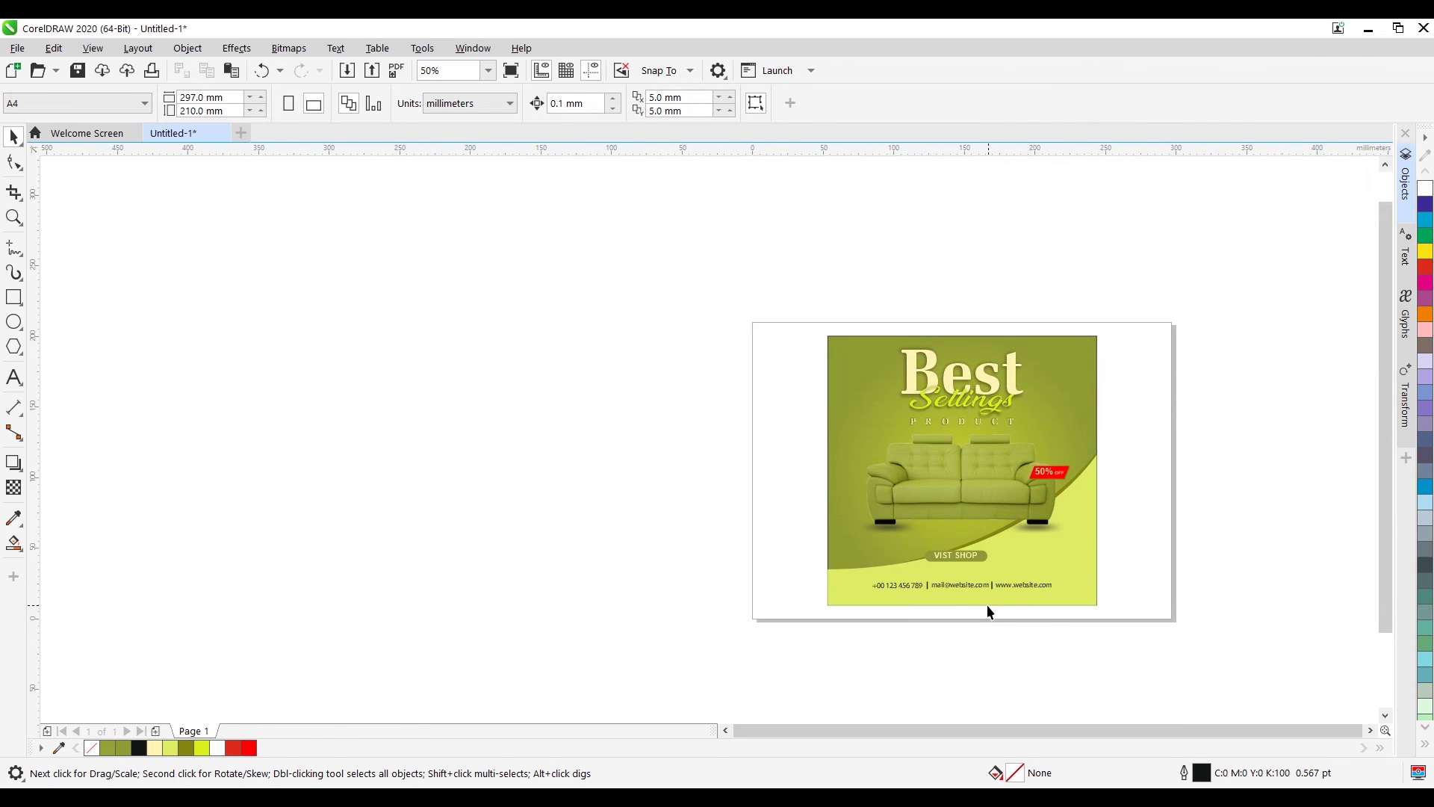
pyautogui.hotkey('ctrl', 'z')
# Step: Move the VIST SHOP button and the contact line together down about 2 mm
pyautogui.click(1006, 620)
pyautogui.moveTo(1106, 631); pyautogui.dragTo(800, 508)
pyautogui.moveTo(1127, 659); pyautogui.dragTo(801, 535)
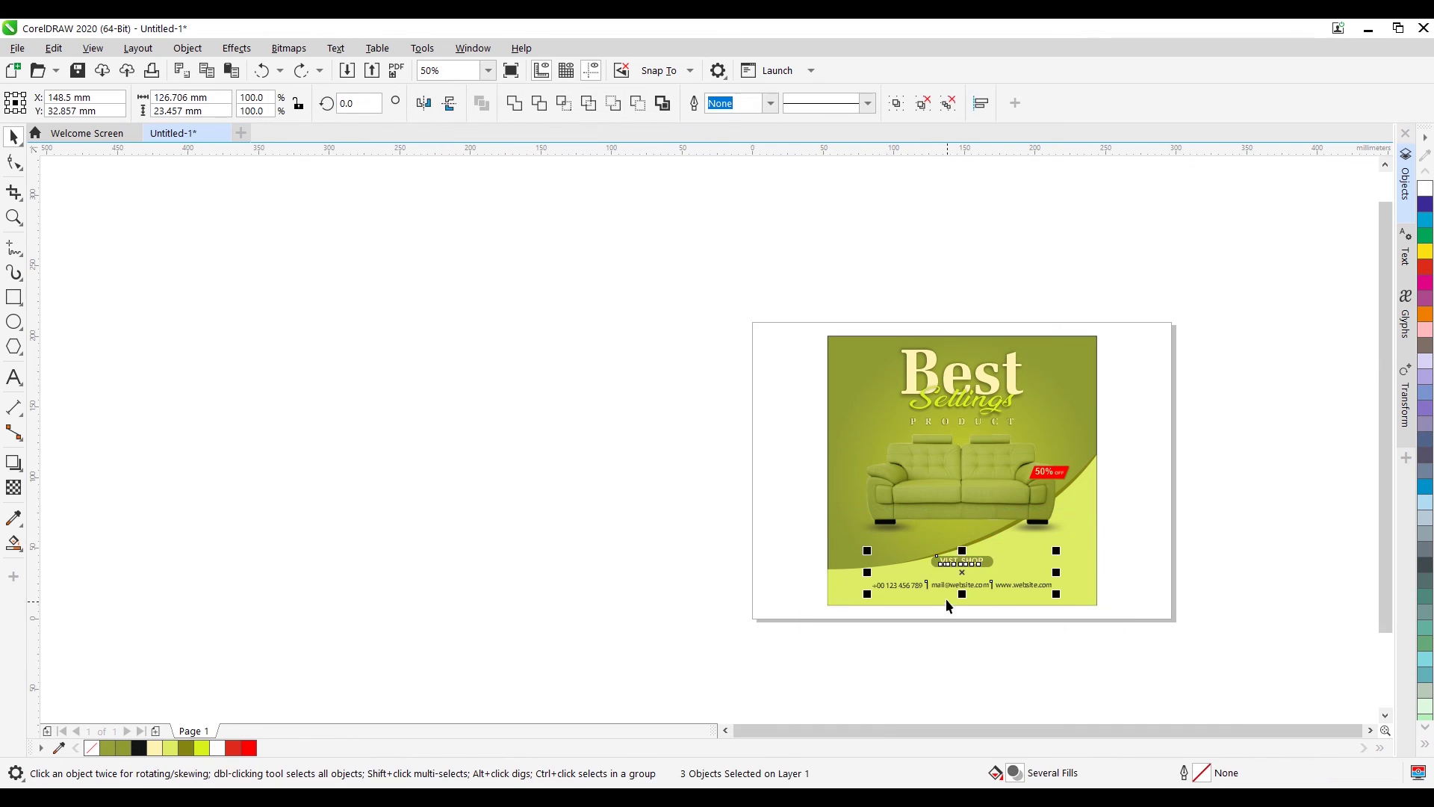
pyautogui.scroll(2, 948, 594)
pyautogui.moveTo(993, 489); pyautogui.dragTo(1011, 505)
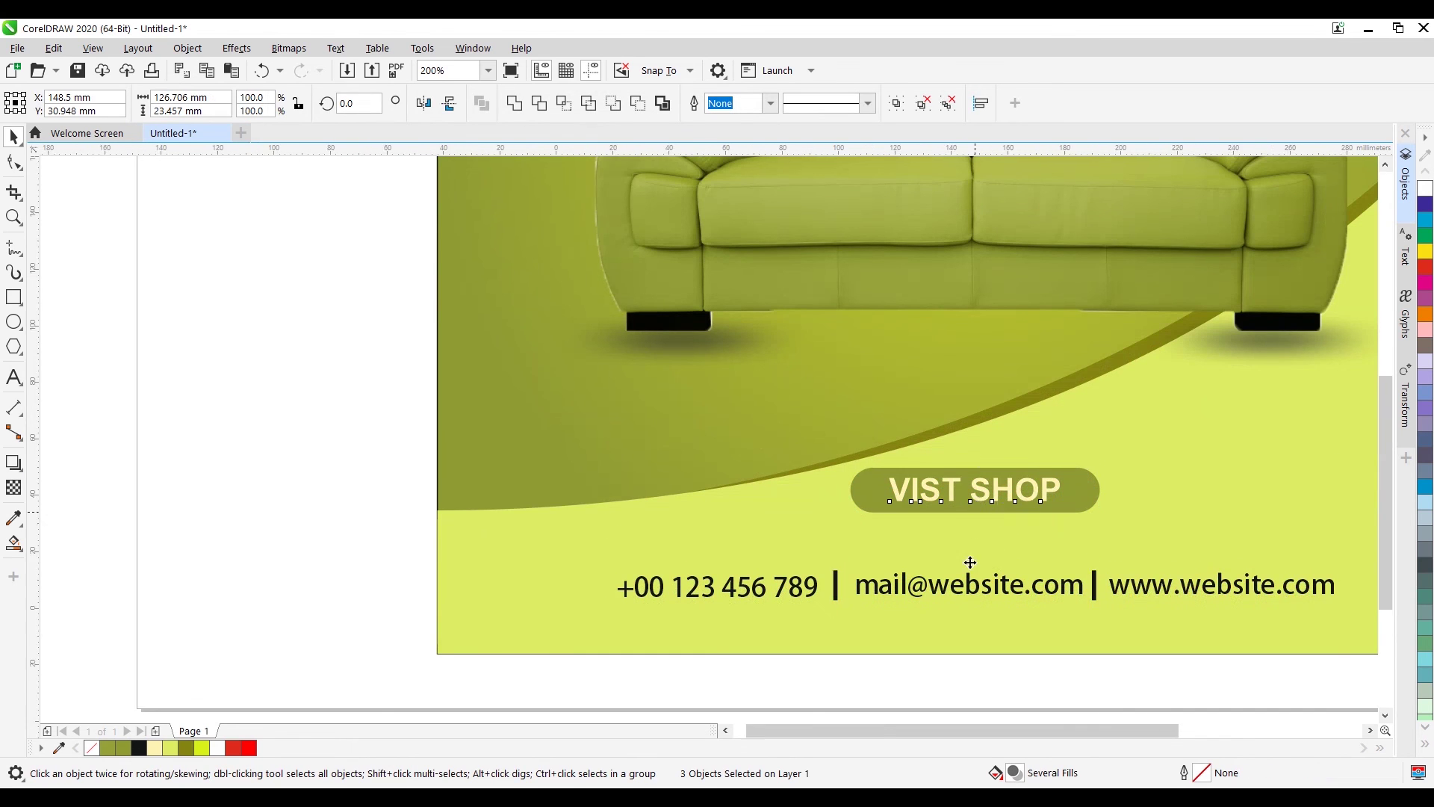
pyautogui.scroll(-2, 969, 566)
pyautogui.click(1072, 592)
pyautogui.scroll(1, 1059, 403)
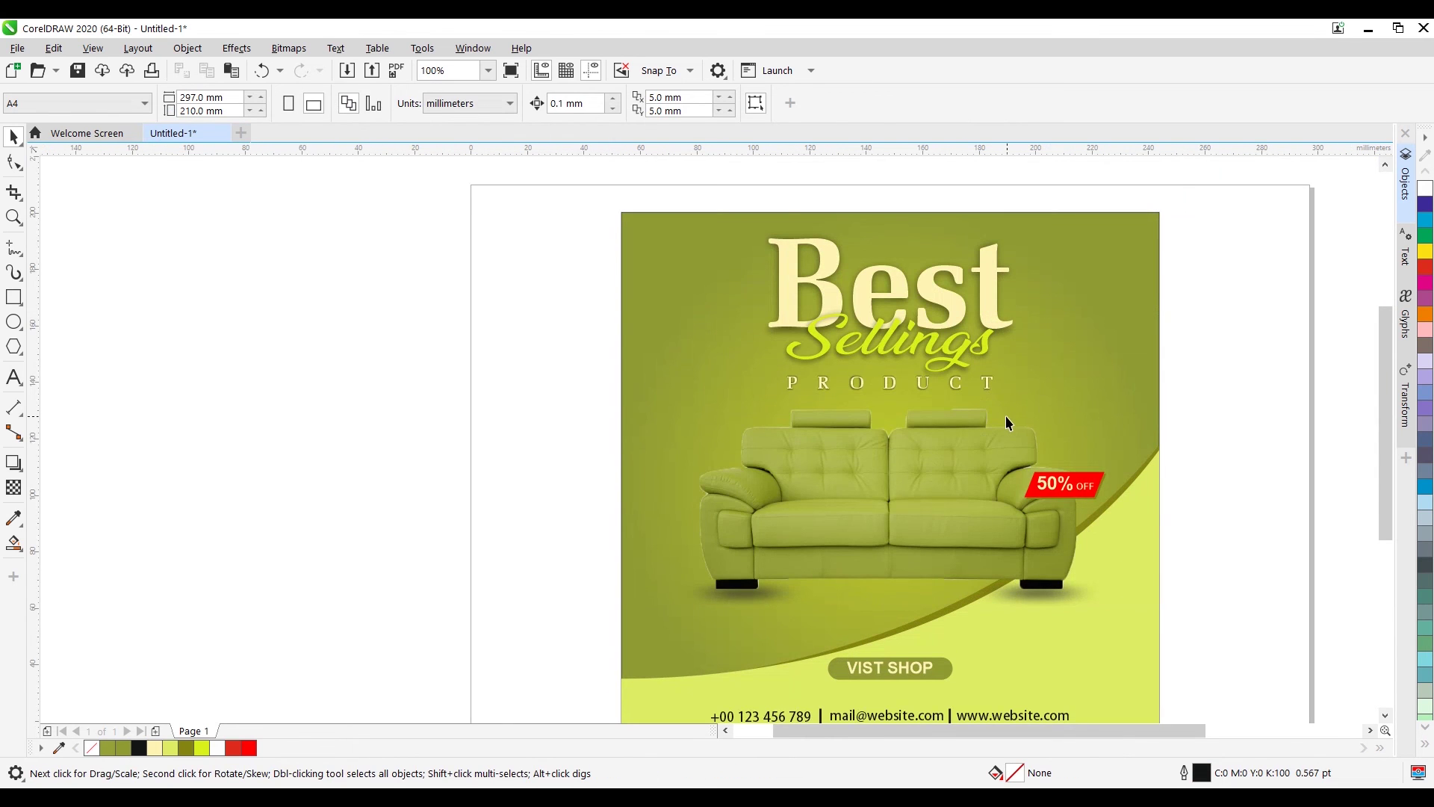
# Step: Open the Tone Curve adjustment for the sofa bitmap and reset the curve to a straight line
pyautogui.scroll(-1, 1063, 422)
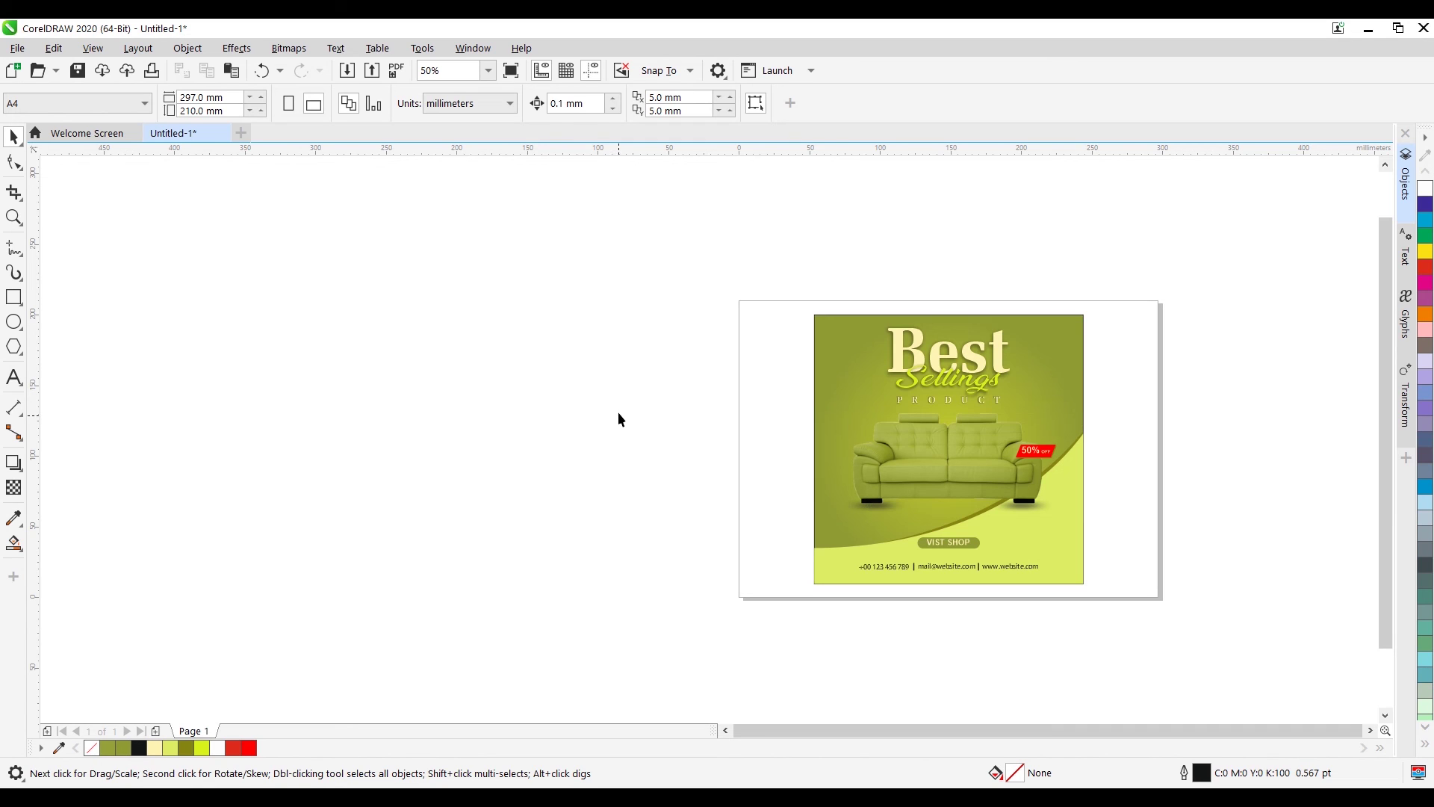
pyautogui.scroll(1, 964, 462)
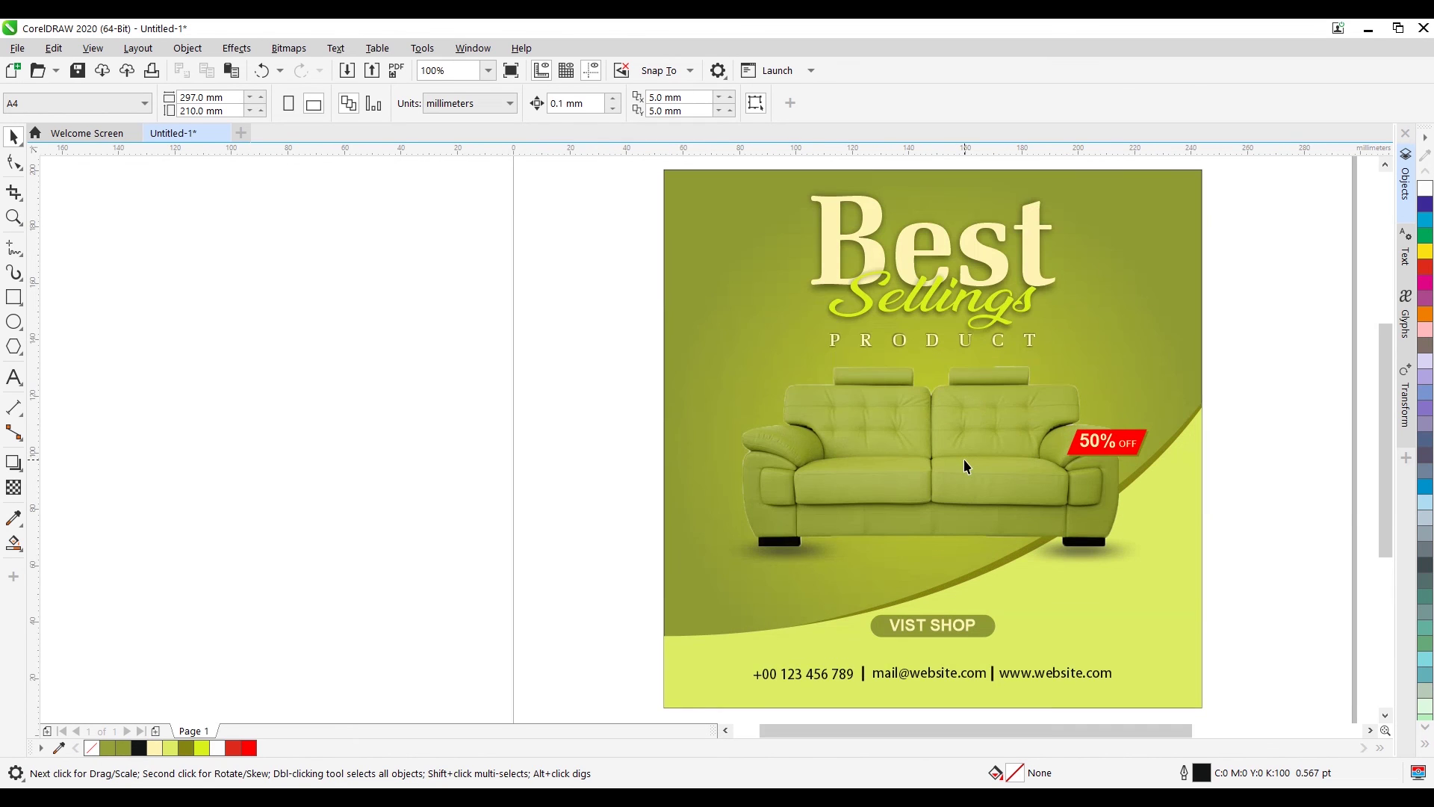
pyautogui.click(942, 457)
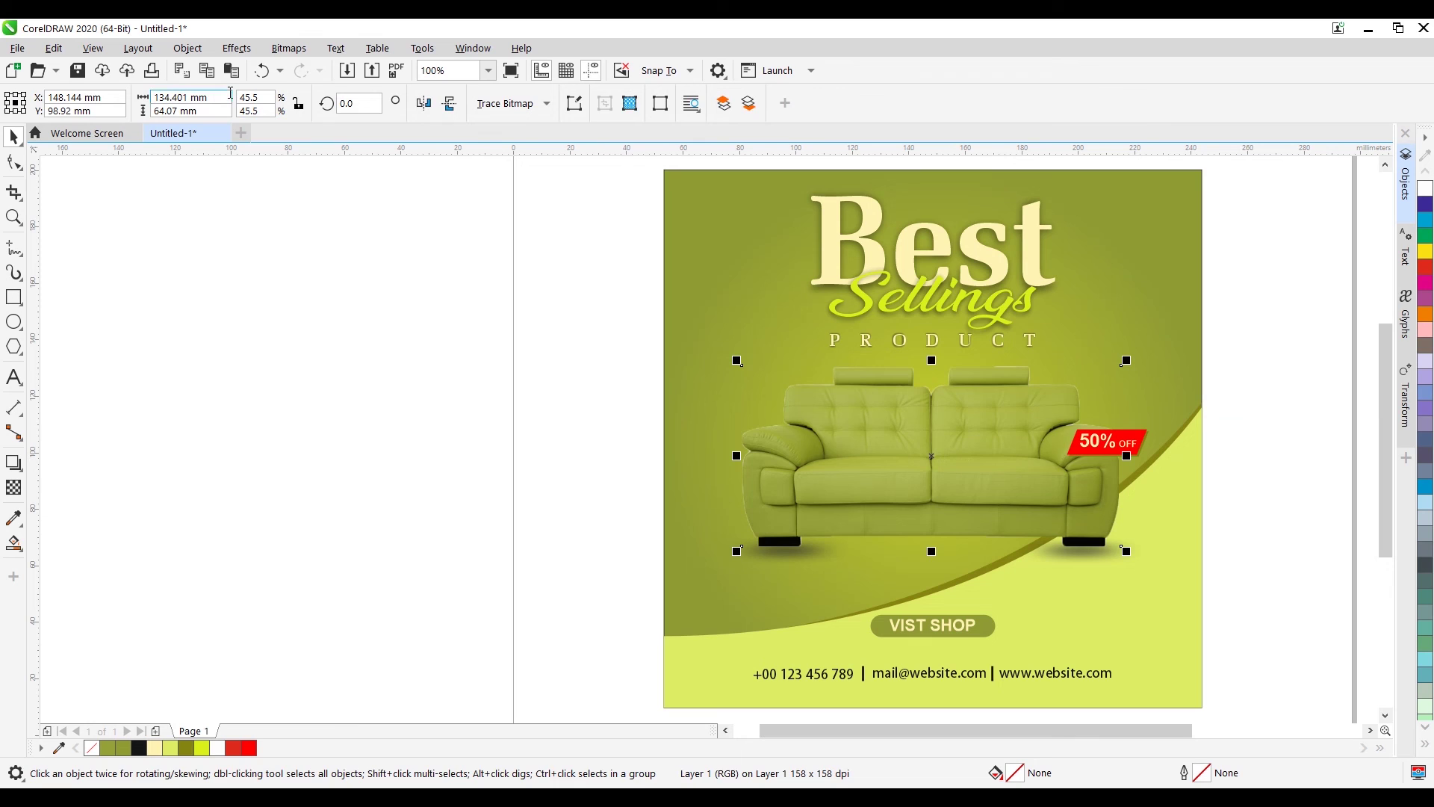
pyautogui.click(237, 48)
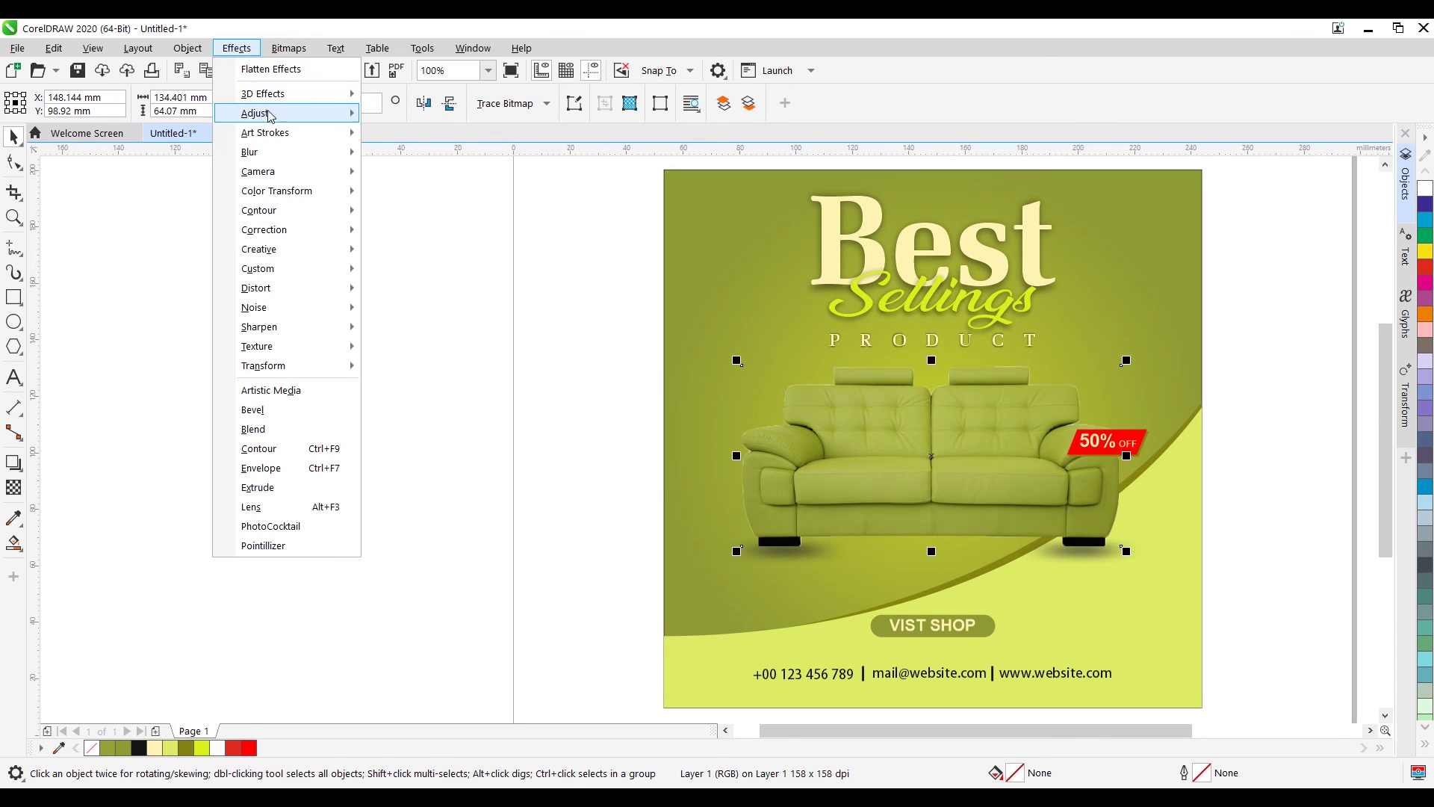
pyautogui.moveTo(272, 118)
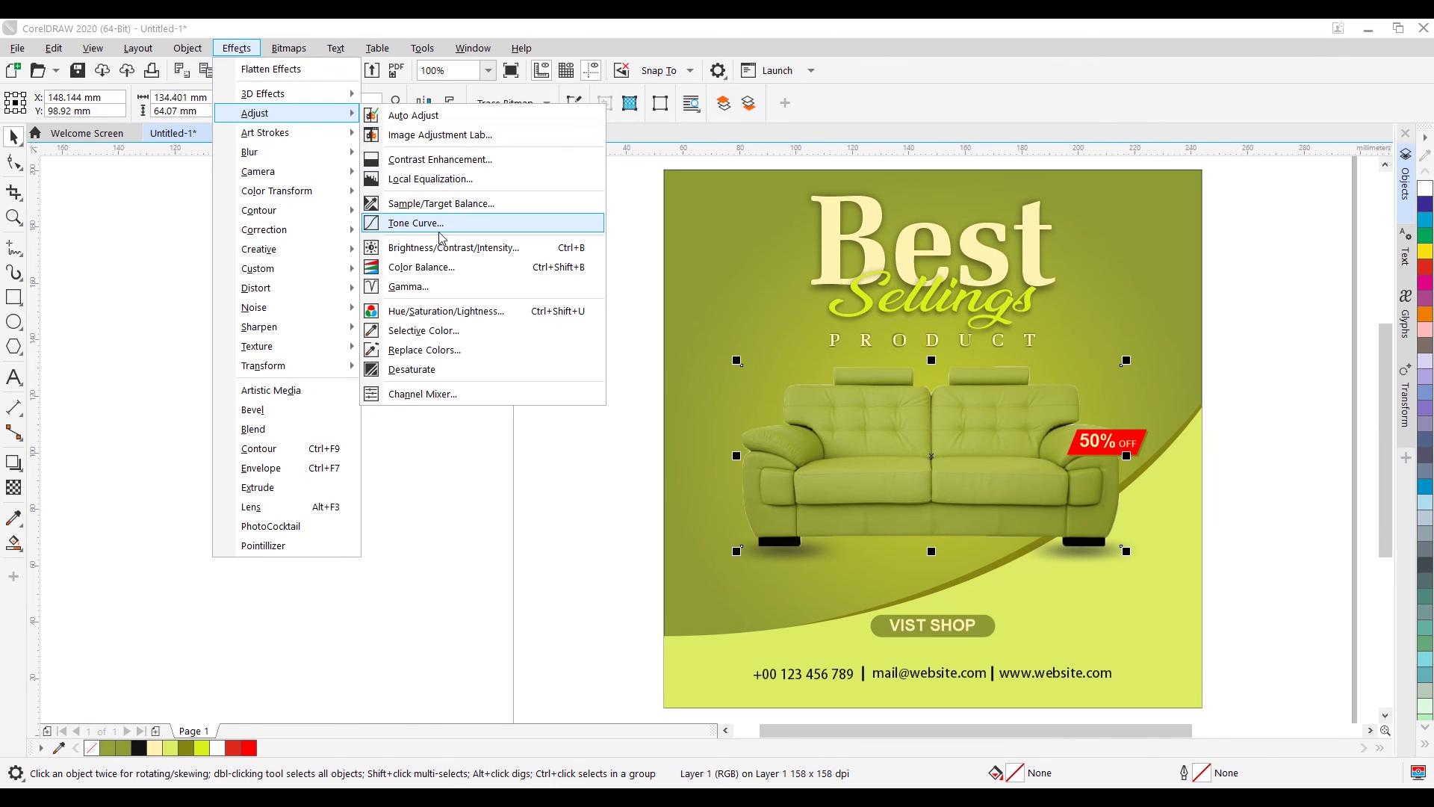
pyautogui.click(418, 221)
pyautogui.moveTo(804, 144); pyautogui.dragTo(1318, 64)
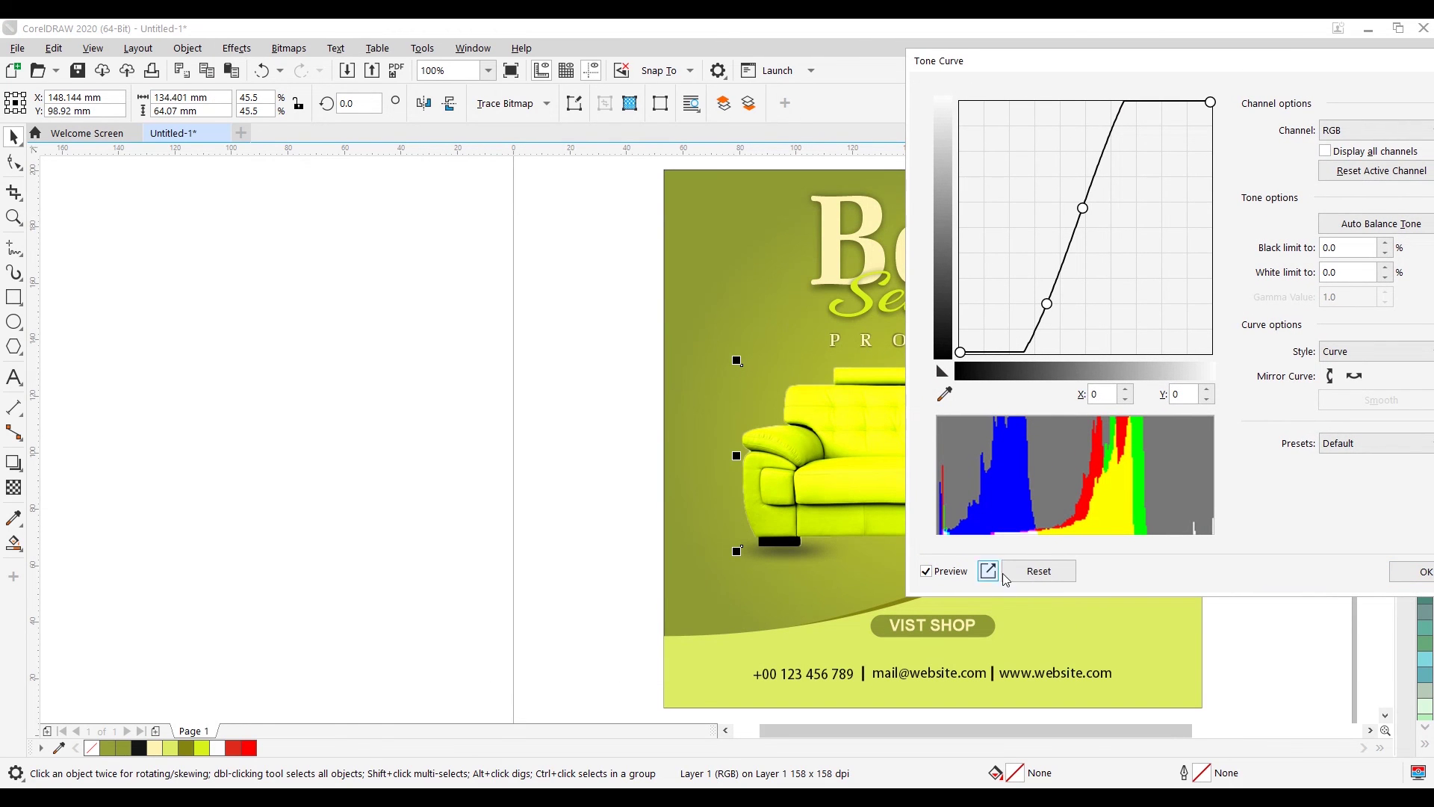
pyautogui.click(1037, 571)
# Step: Darken the sofa by adding a curve point at X 149, Y 105 on the RGB channel, and apply the adjustment
pyautogui.moveTo(1078, 67); pyautogui.dragTo(1322, 128)
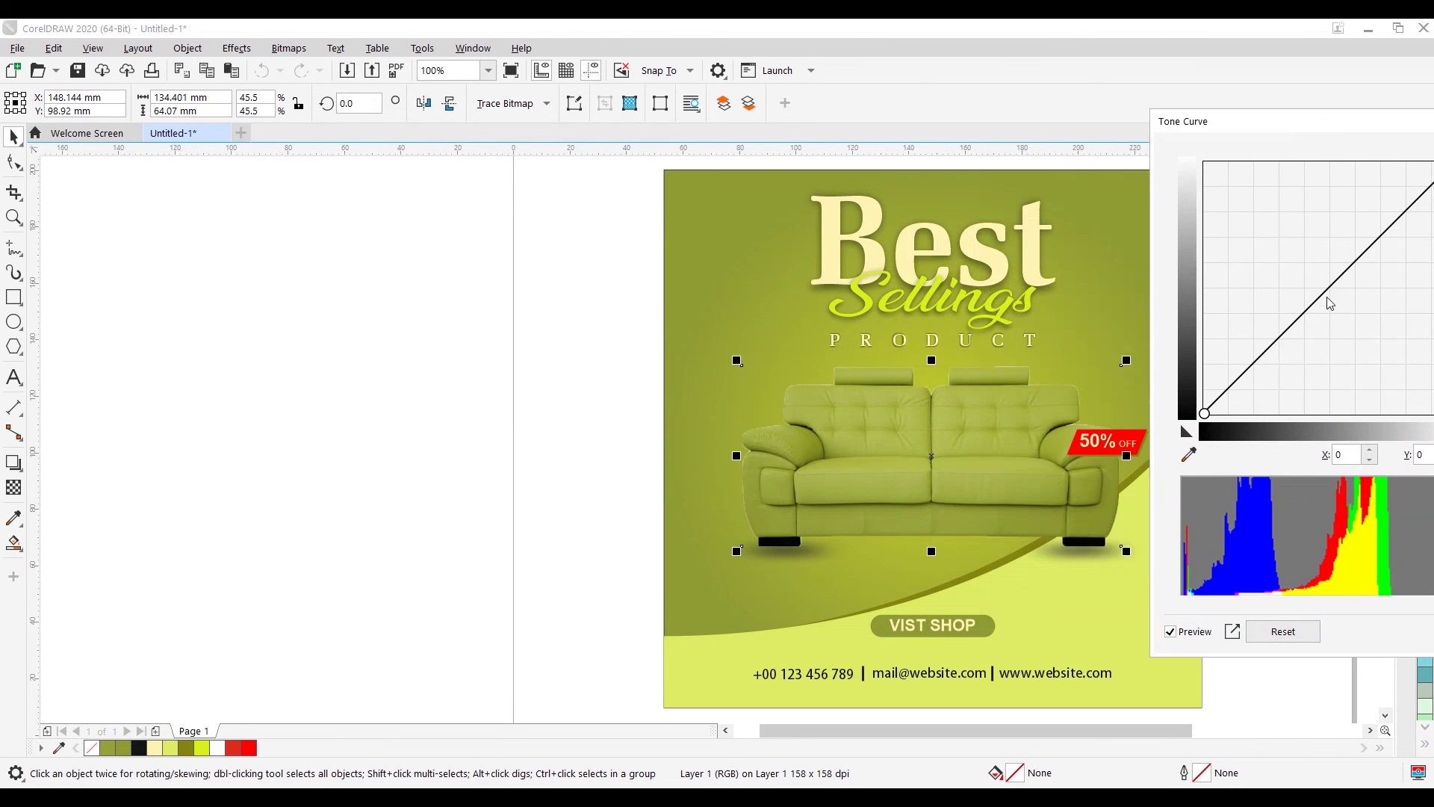
pyautogui.moveTo(1330, 303); pyautogui.dragTo(1353, 316)
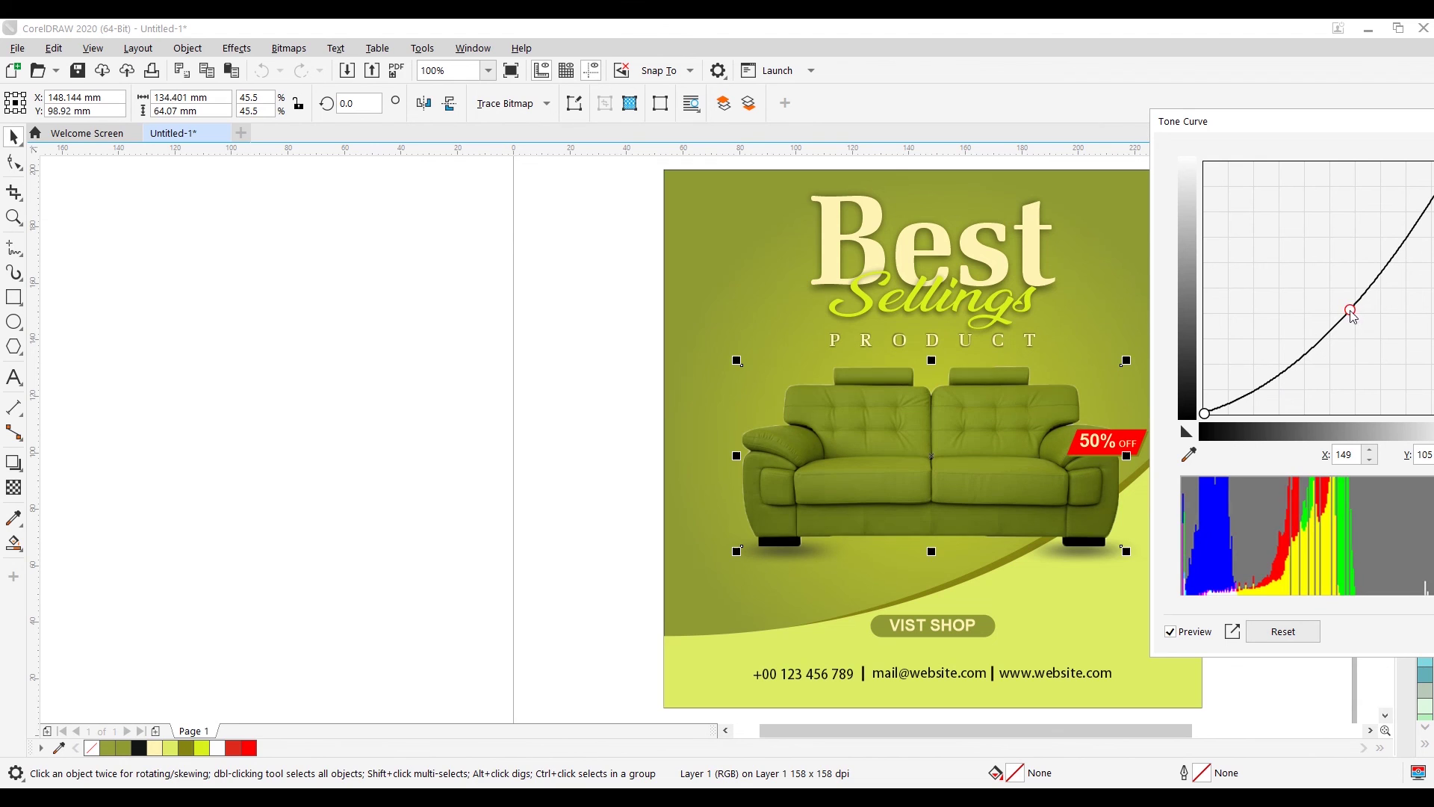
pyautogui.doubleClick(1248, 121)
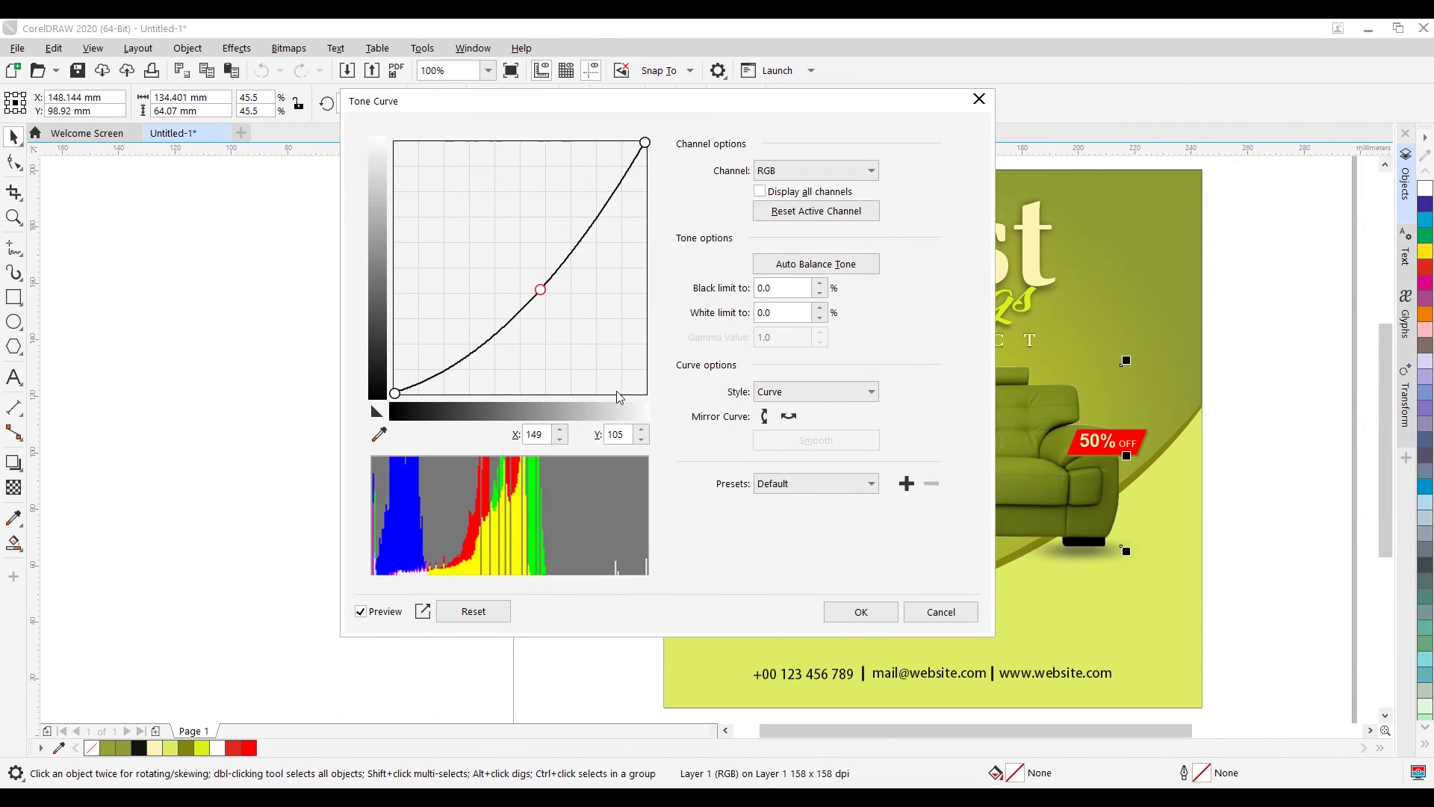
pyautogui.click(842, 611)
# Step: Examine the darkened sofa up close and against the whole advertisement layout
pyautogui.scroll(-4, 971, 448)
pyautogui.click(1085, 464)
pyautogui.scroll(4, 965, 427)
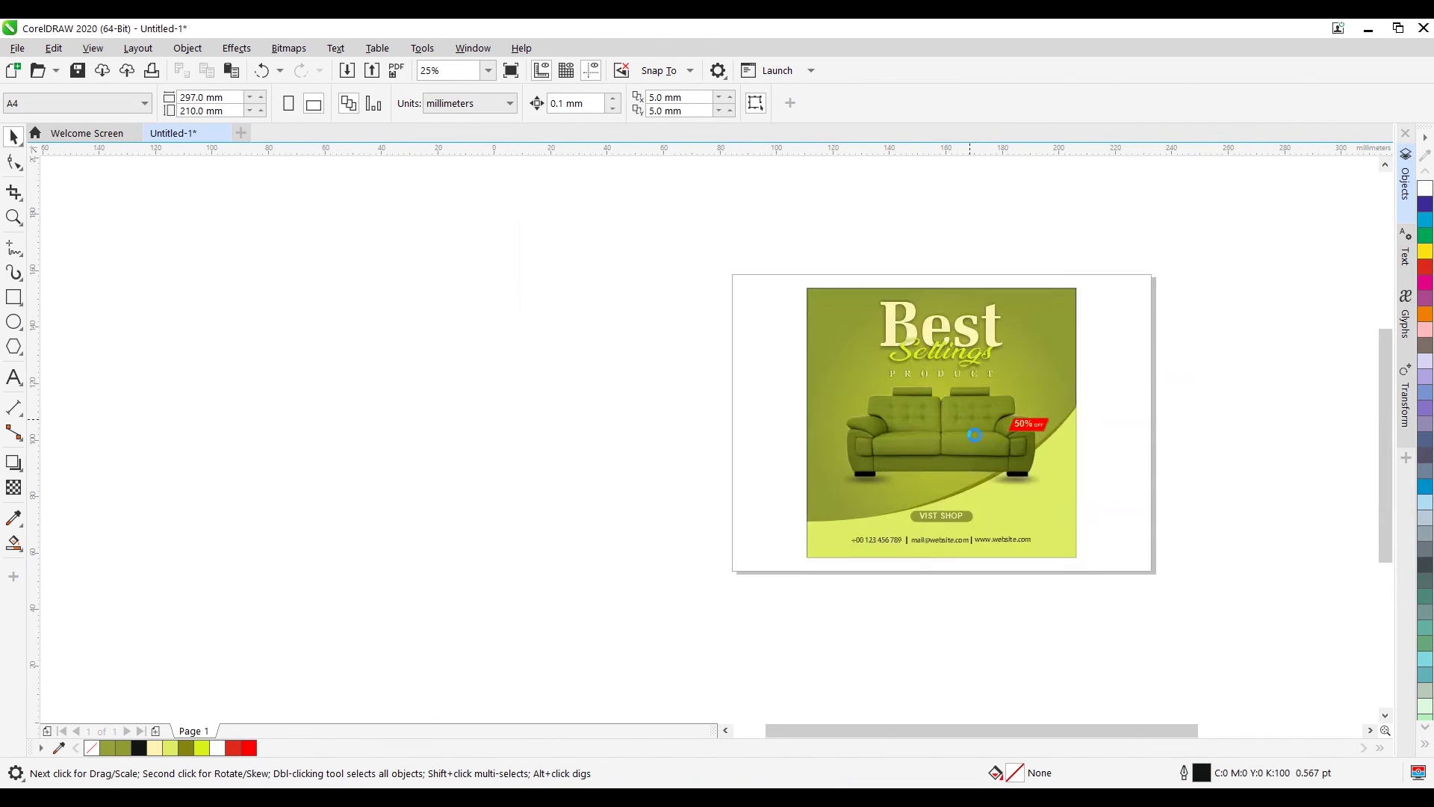
pyautogui.scroll(-3, 965, 427)
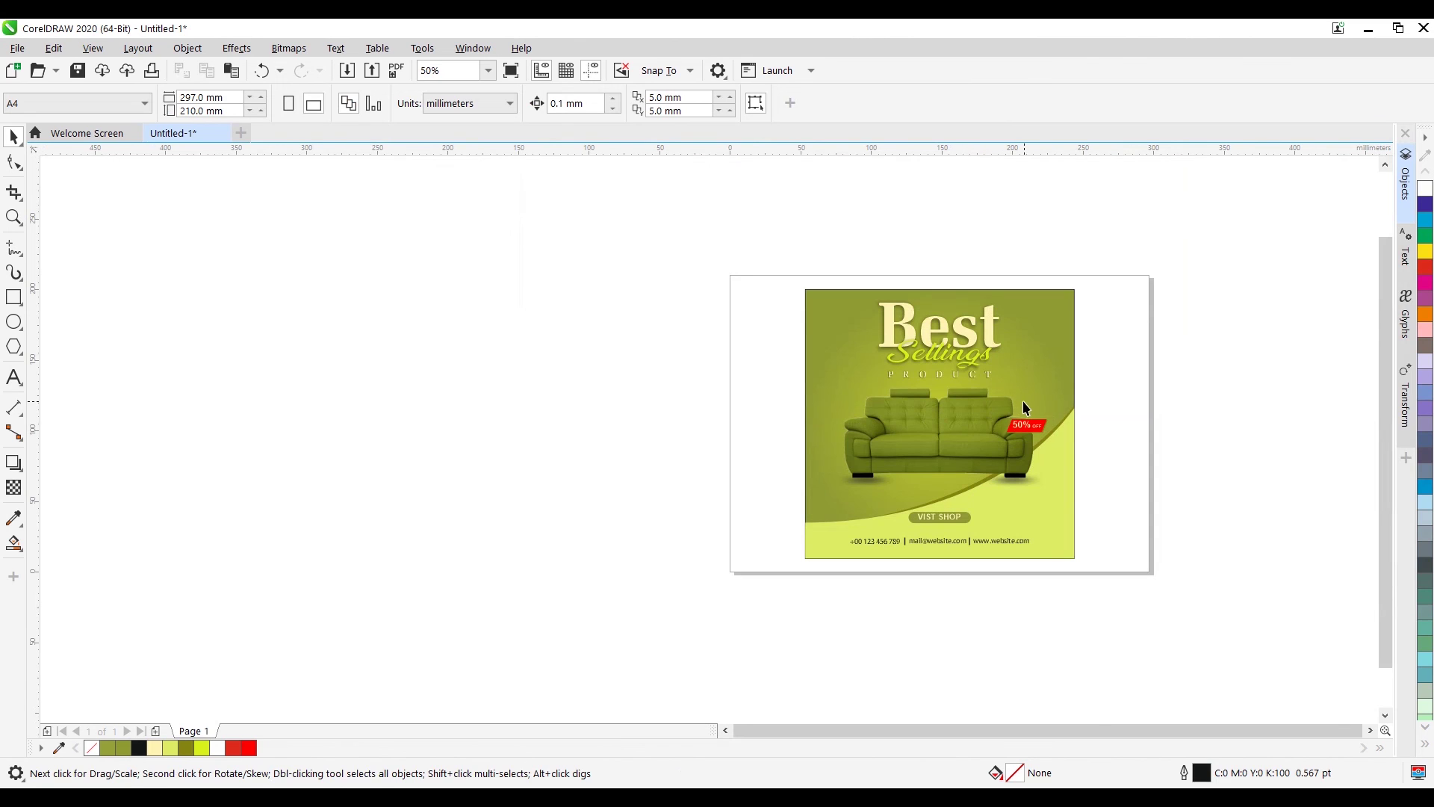
pyautogui.scroll(3, 996, 418)
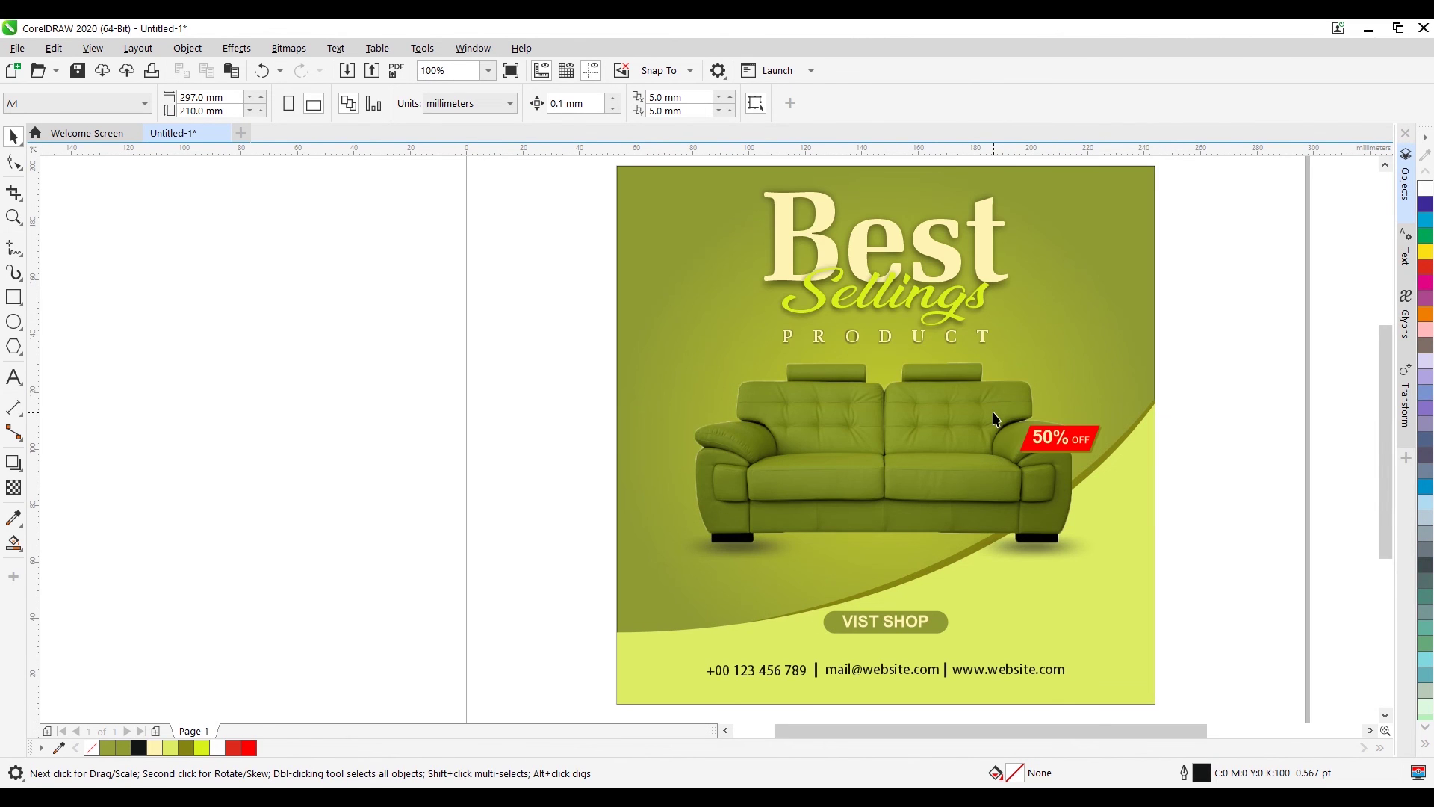
pyautogui.scroll(-3, 994, 419)
pyautogui.scroll(3, 1066, 427)
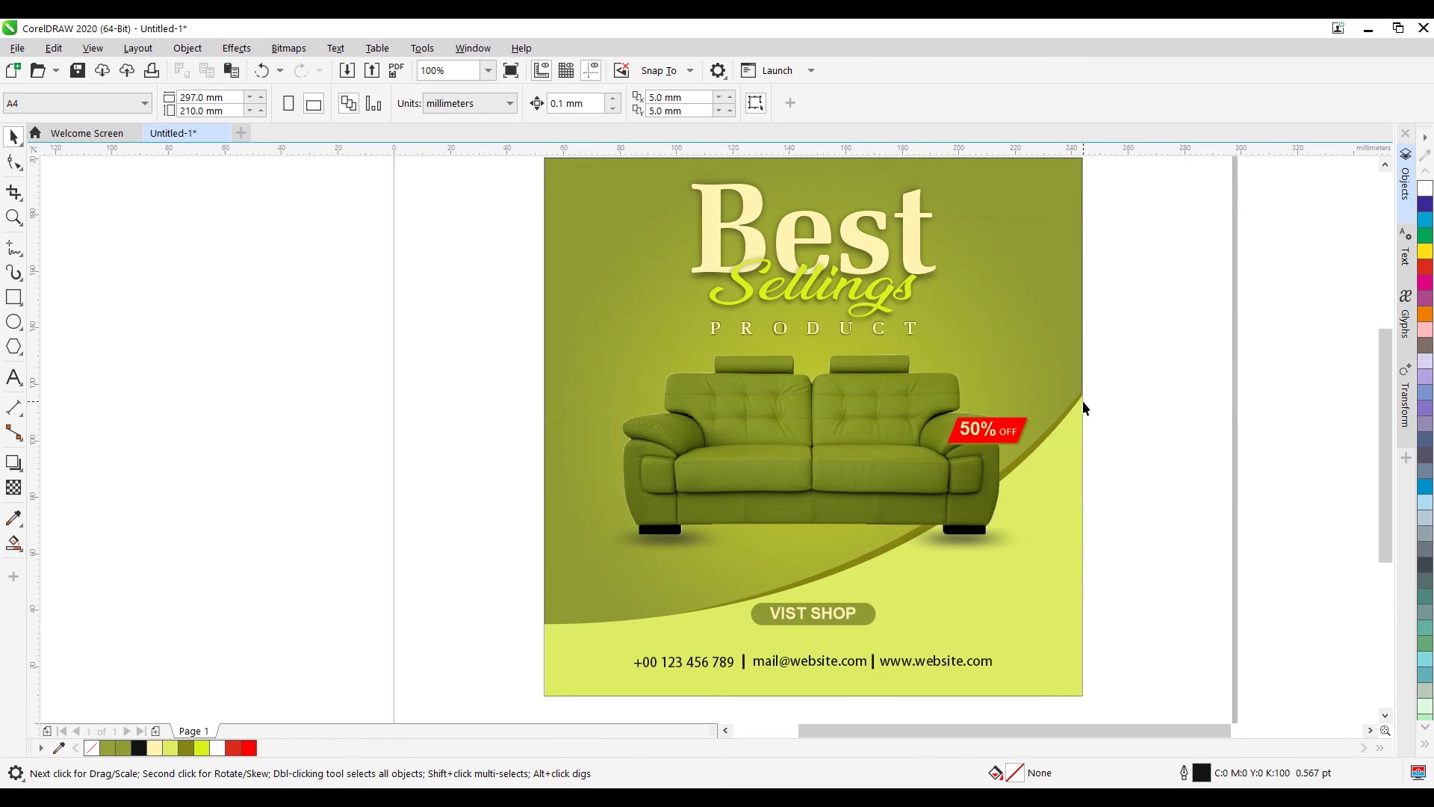
pyautogui.scroll(-3, 1047, 423)
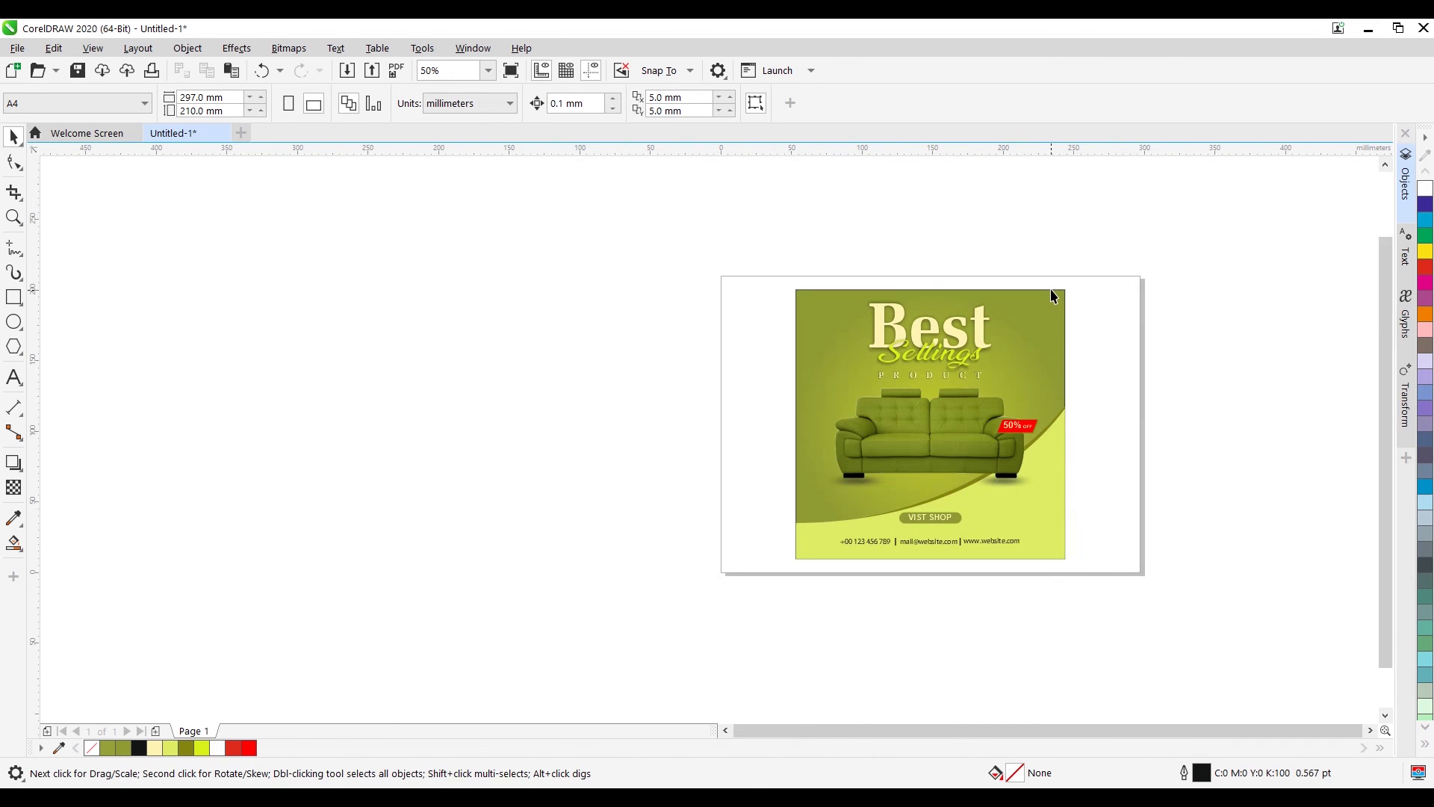
# Step: Remove the outline from the square background rectangle and check the outline of the light green curved shape
pyautogui.click(1053, 296)
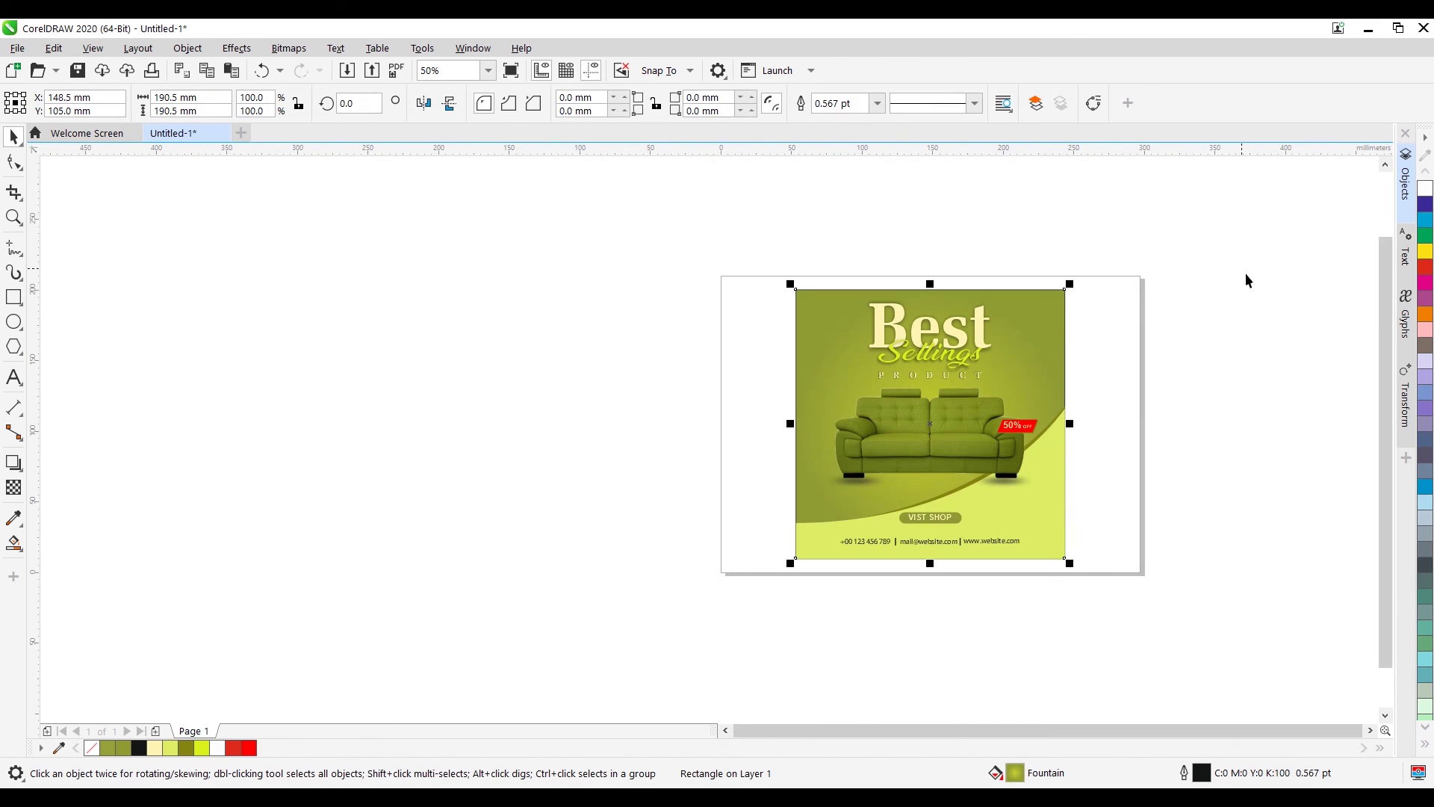
pyautogui.click(1425, 744)
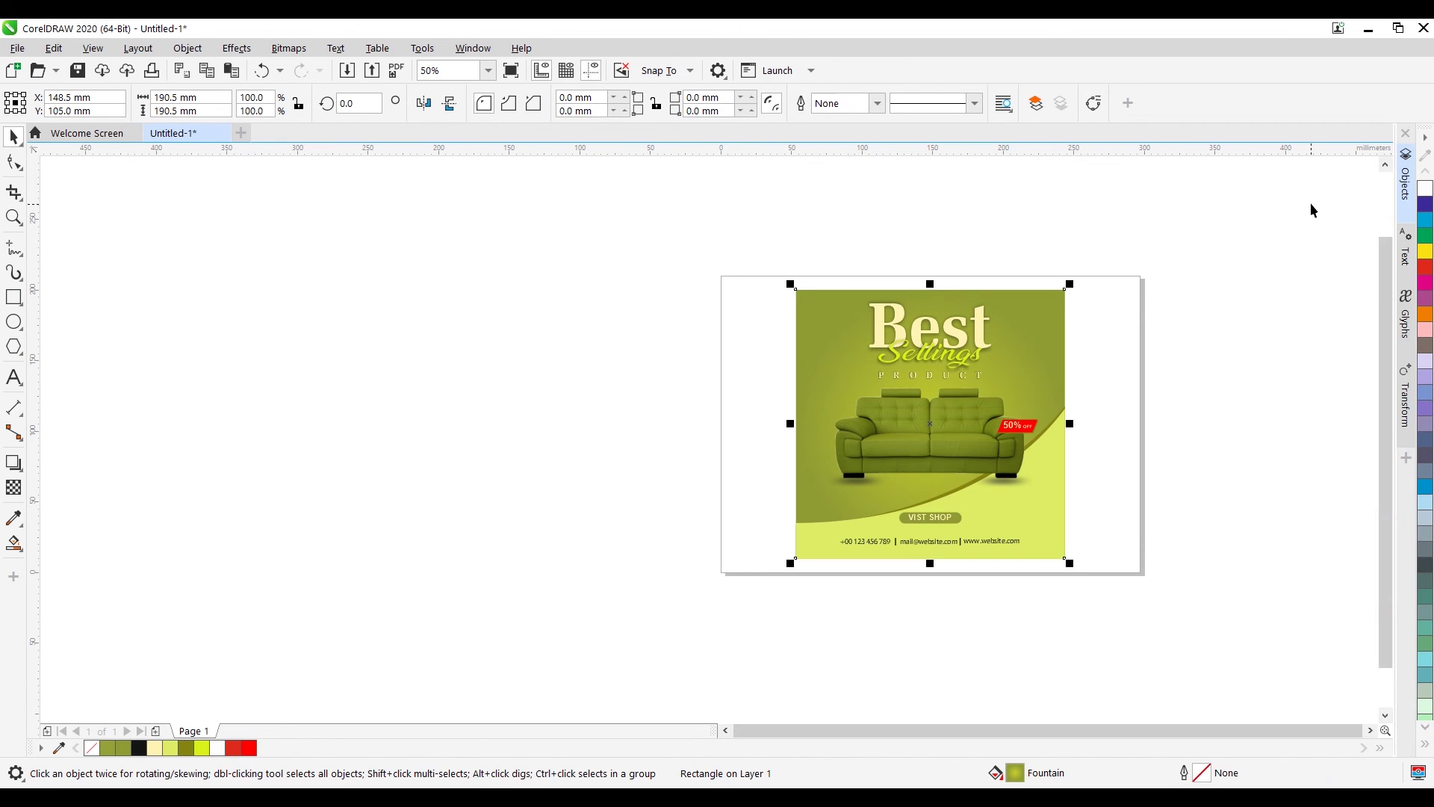
pyautogui.click(1113, 540)
pyautogui.click(1056, 554)
pyautogui.click(1237, 541)
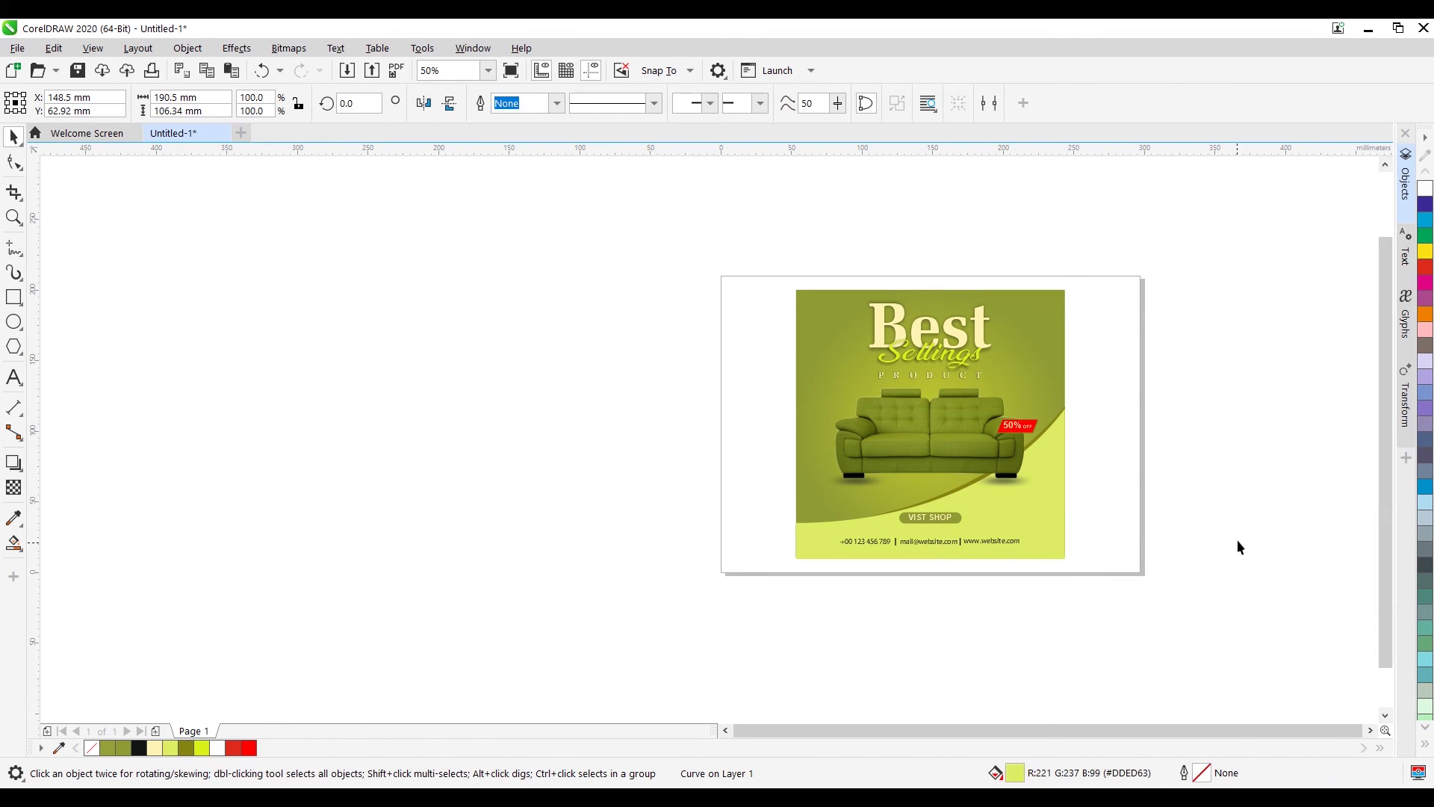
# Step: Frame the whole advertisement and select the contact line together with the background rectangle to check their centring
pyautogui.press('z')
pyautogui.moveTo(790, 281); pyautogui.dragTo(1076, 567)
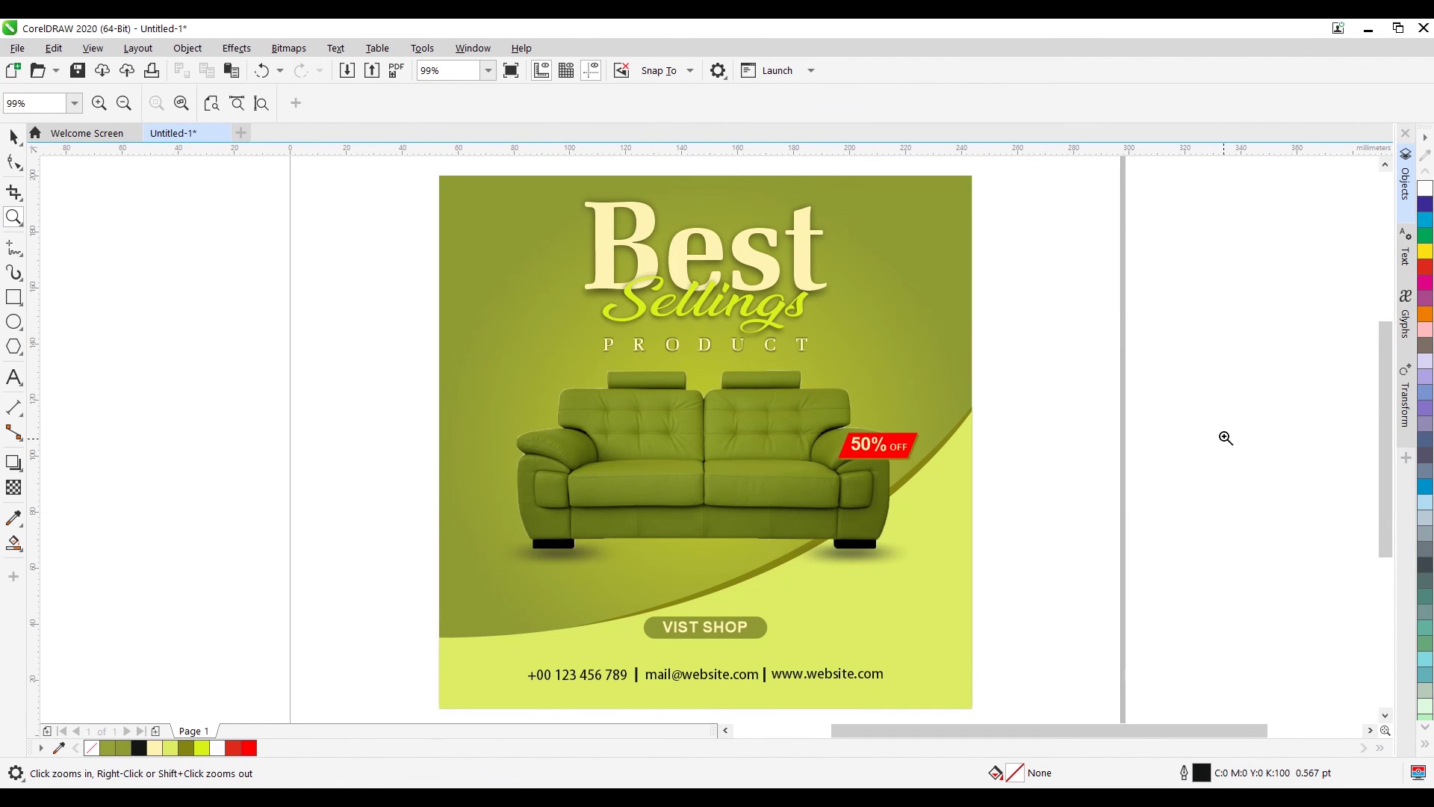
pyautogui.click(13, 136)
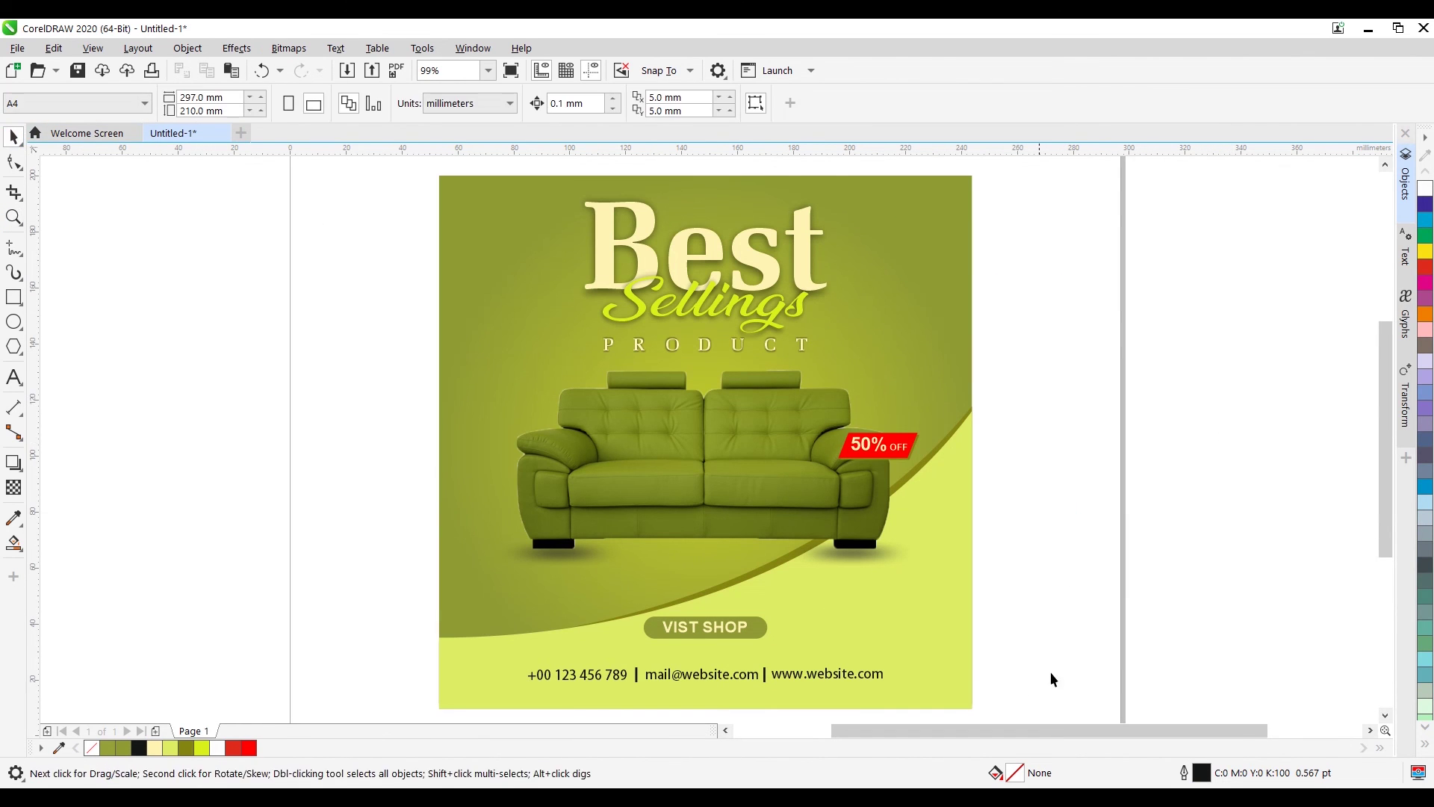
pyautogui.moveTo(422, 696); pyautogui.dragTo(422, 695)
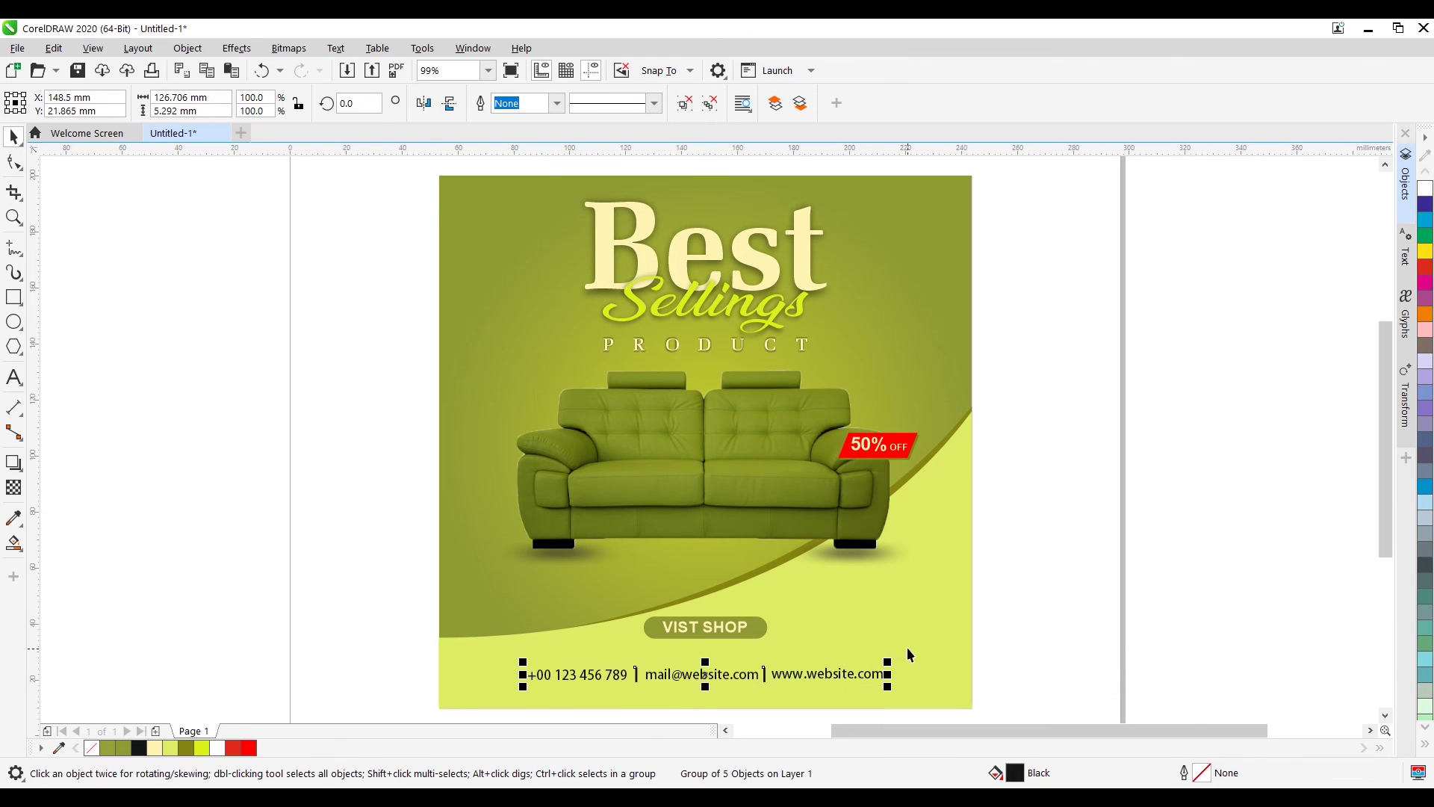
pyautogui.click(959, 198)
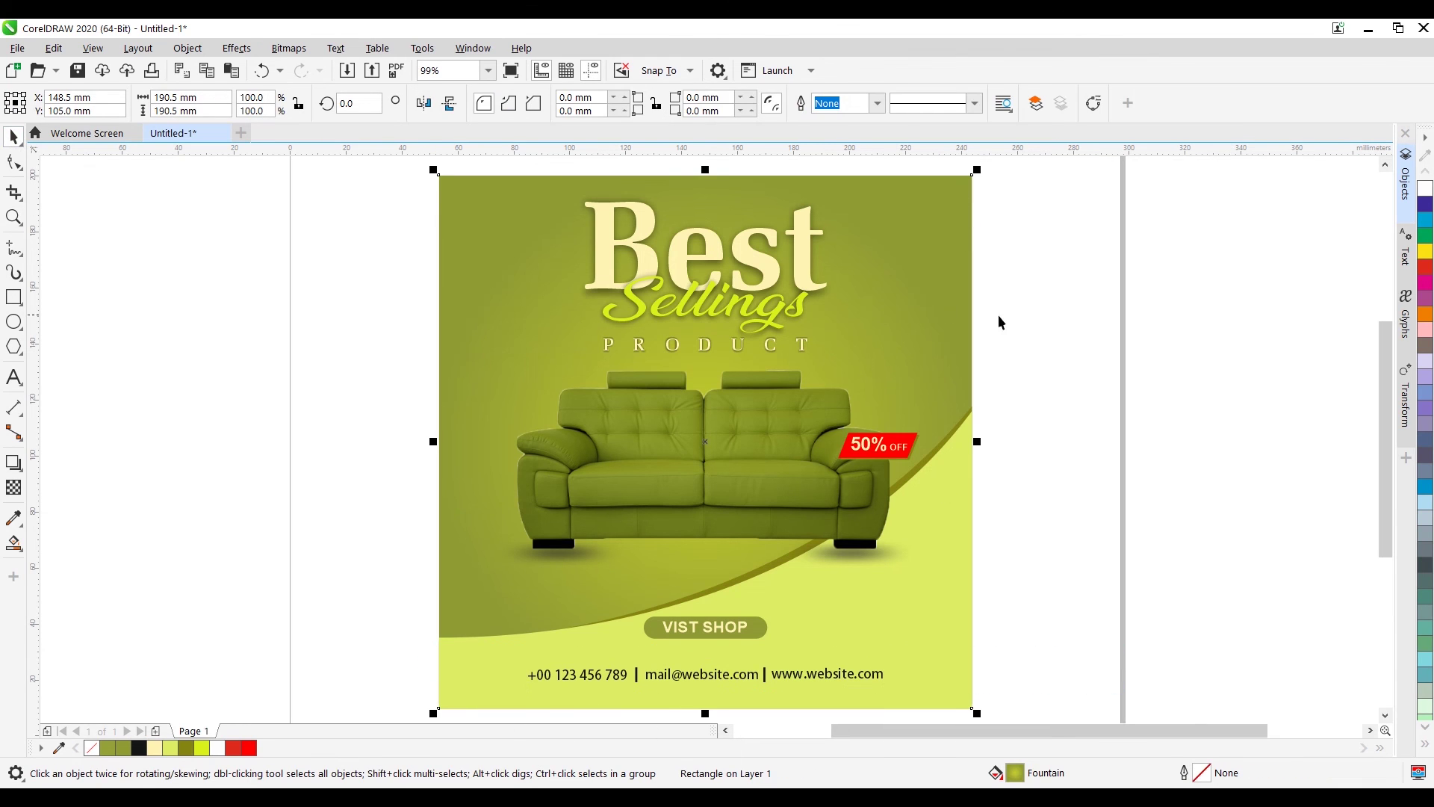
pyautogui.moveTo(1033, 640); pyautogui.dragTo(489, 694)
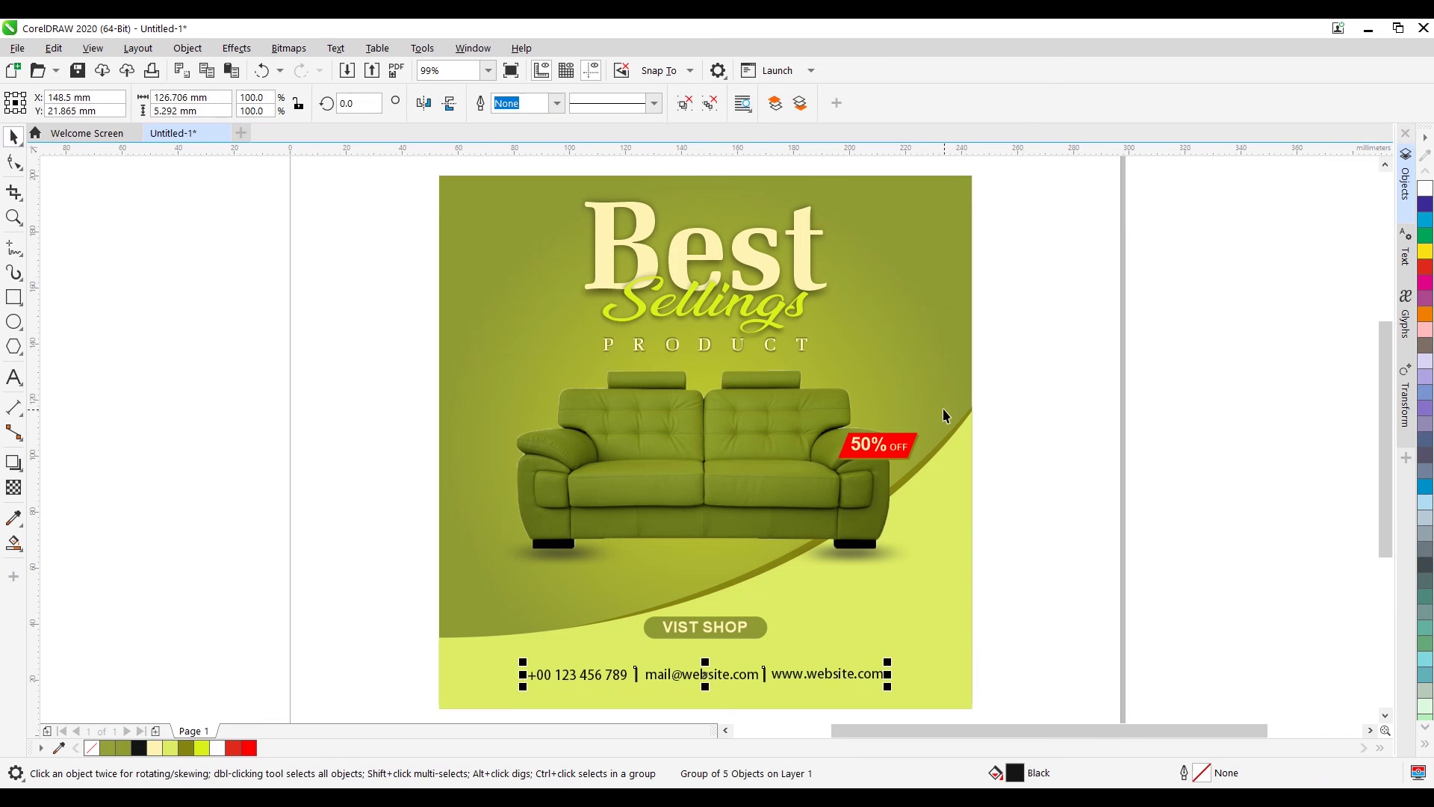
pyautogui.click(960, 195)
pyautogui.click(1168, 276)
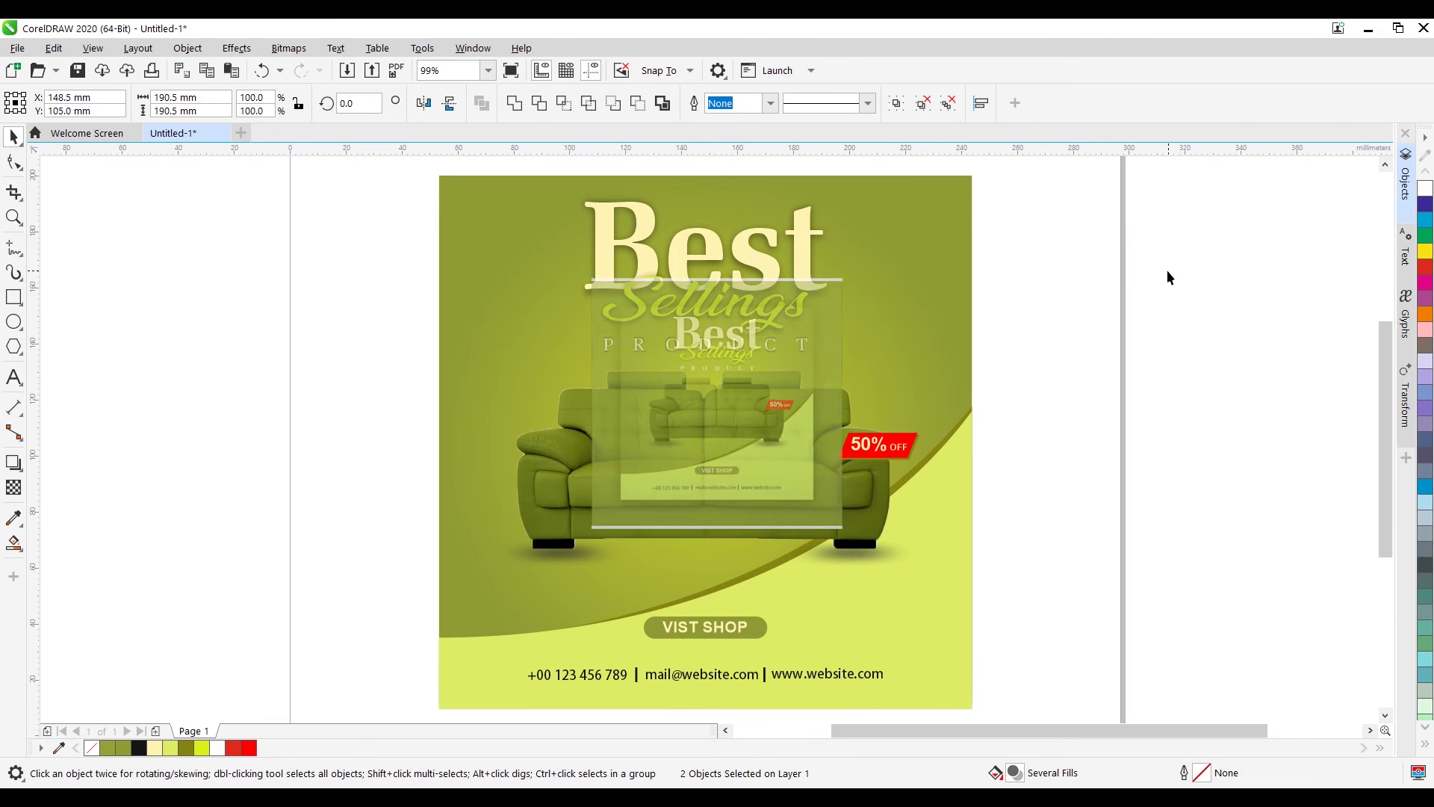